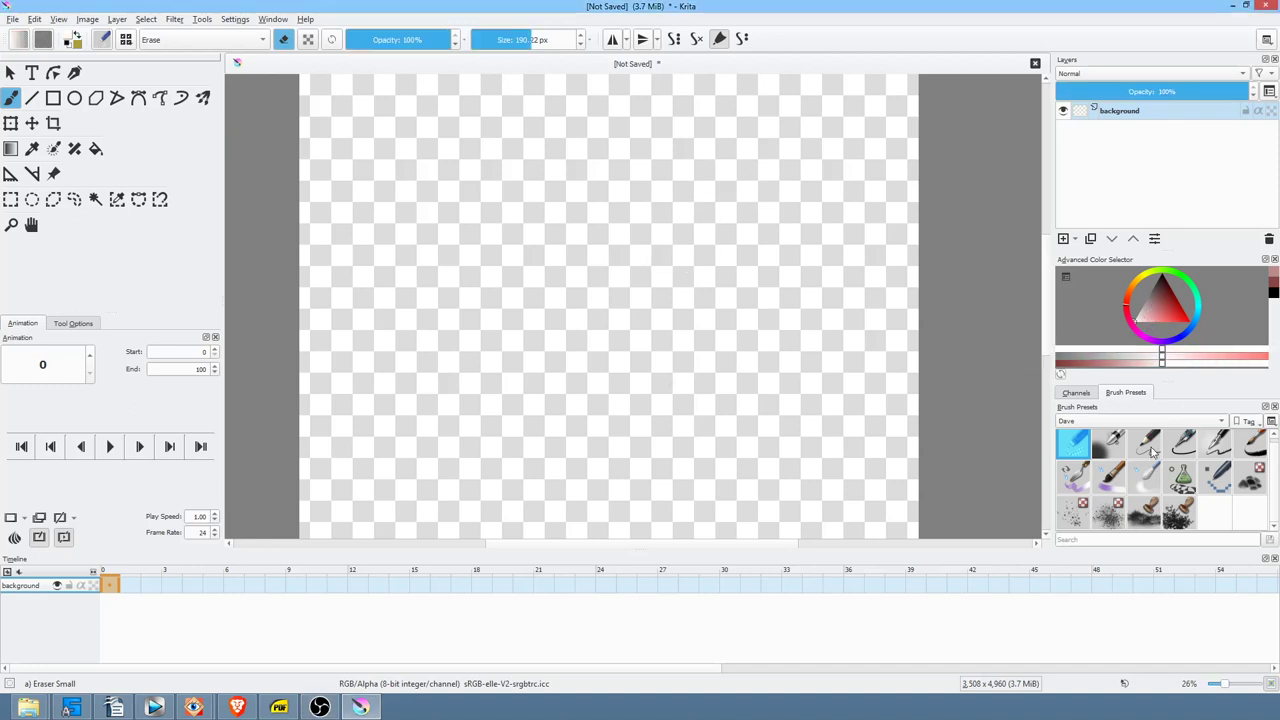
- Choose the Wet Knife brush preset, pick a pale beige colour, and fill the empty canvas with it
left_click(1080, 480)
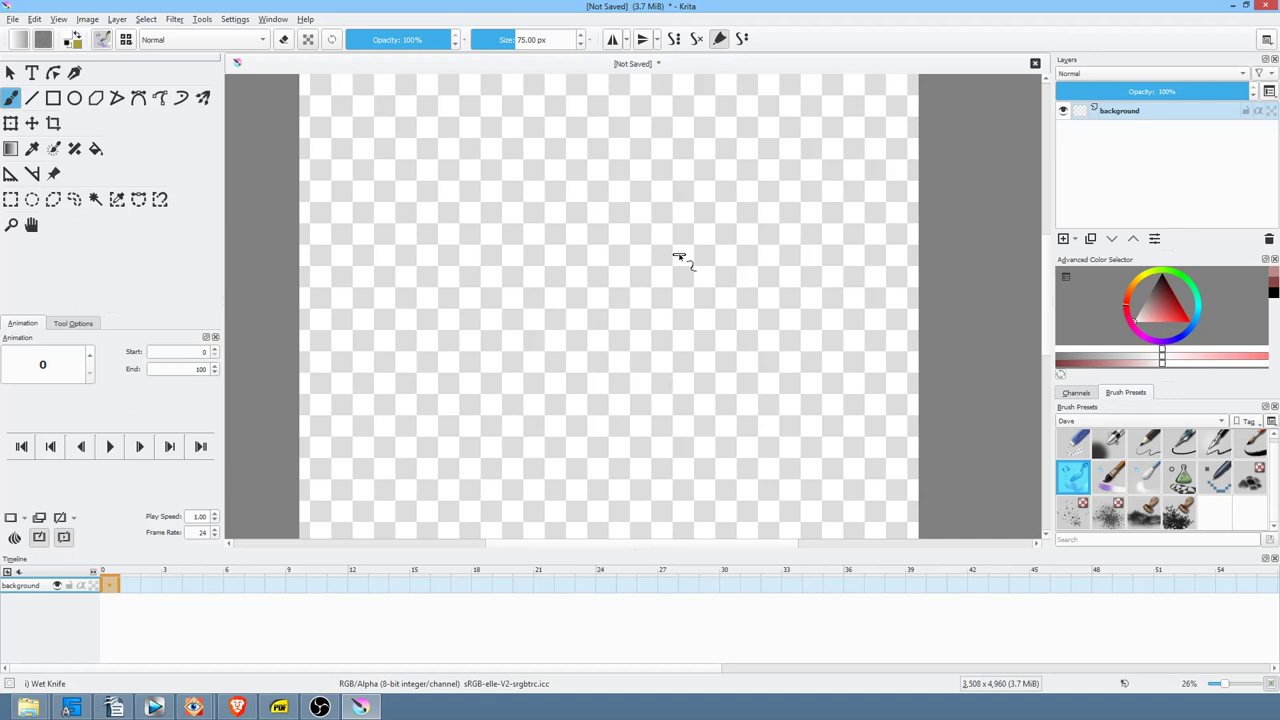
mouse_move(634, 306)
left_mouse_down()
mouse_move(649, 354)
mouse_move(626, 383)
mouse_move(624, 512)
mouse_move(645, 340)
left_mouse_up()
mouse_move(717, 253)
left_mouse_down()
mouse_move(686, 280)
mouse_move(694, 273)
left_mouse_up()
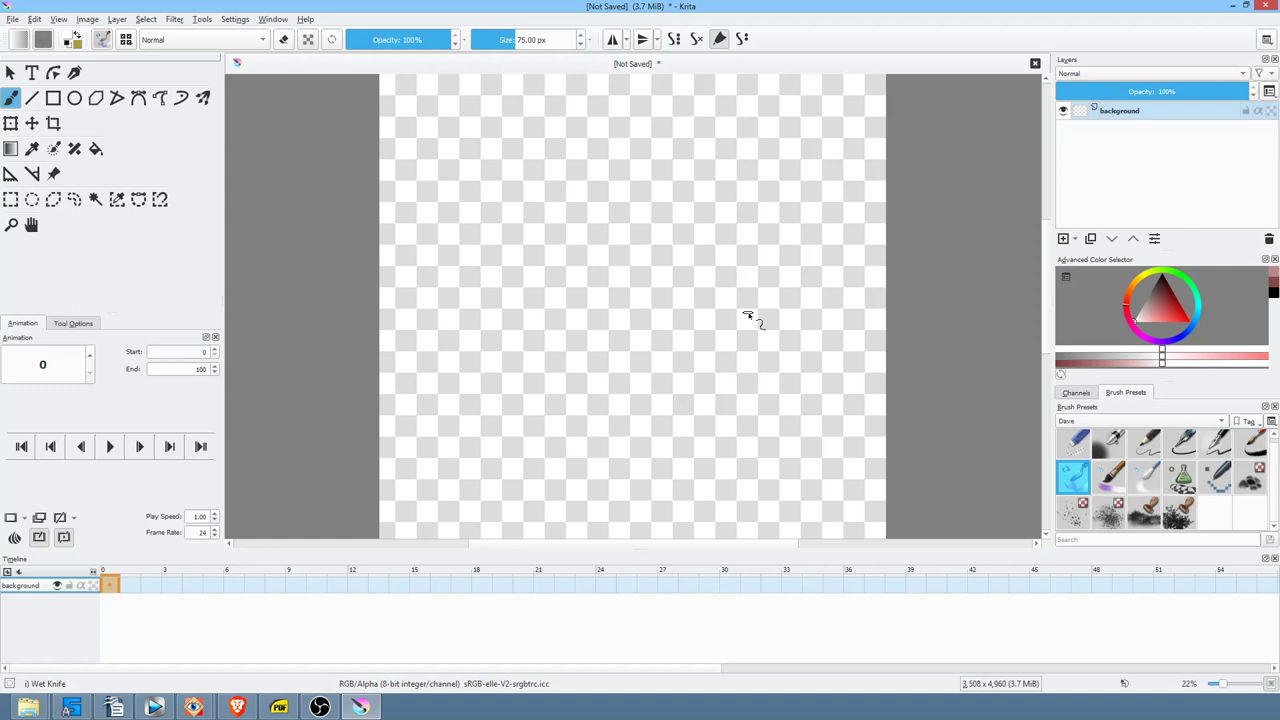
left_click(1136, 288)
left_click(1140, 322)
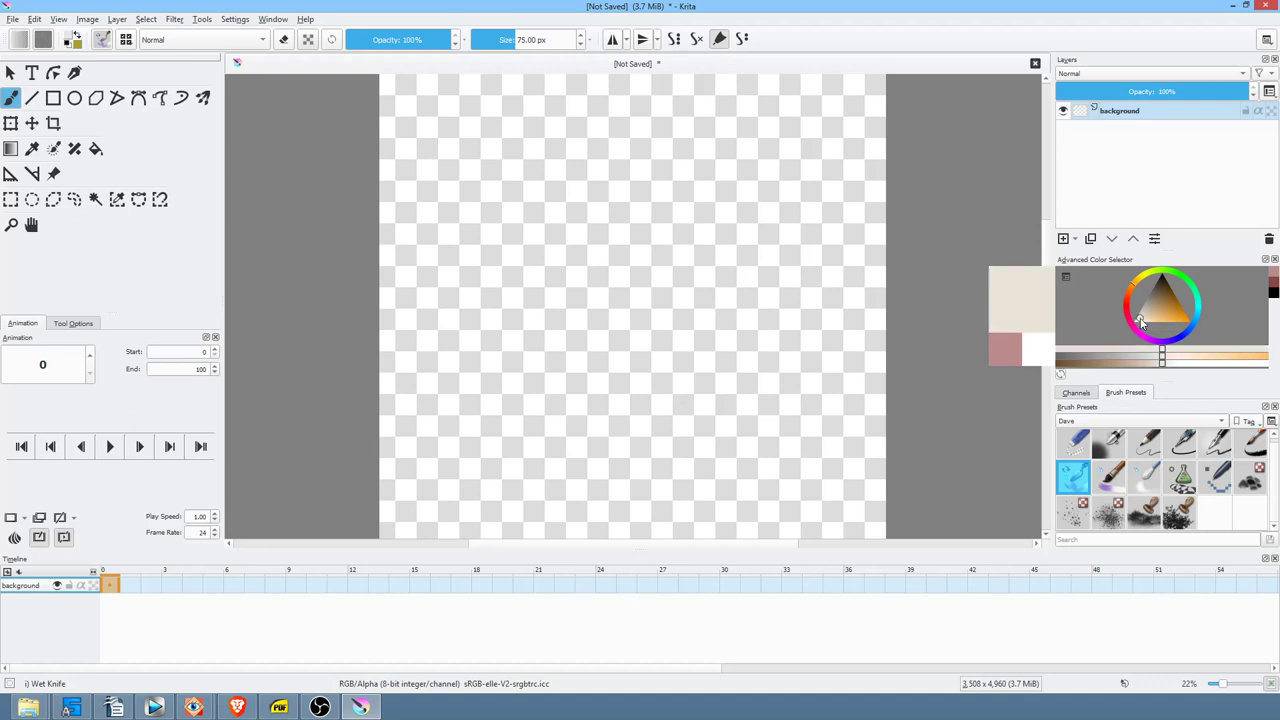
left_click_drag(1140, 319, 1142, 317)
left_click_drag(682, 275, 808, 402)
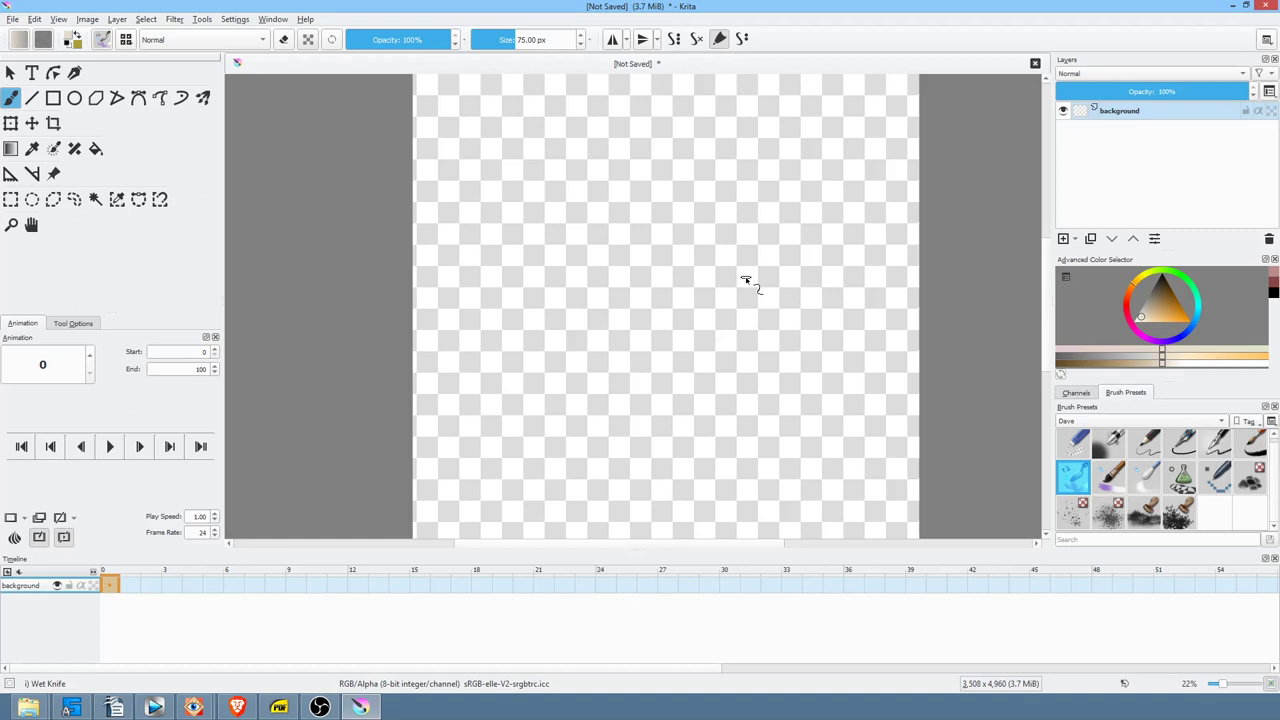
key("f")
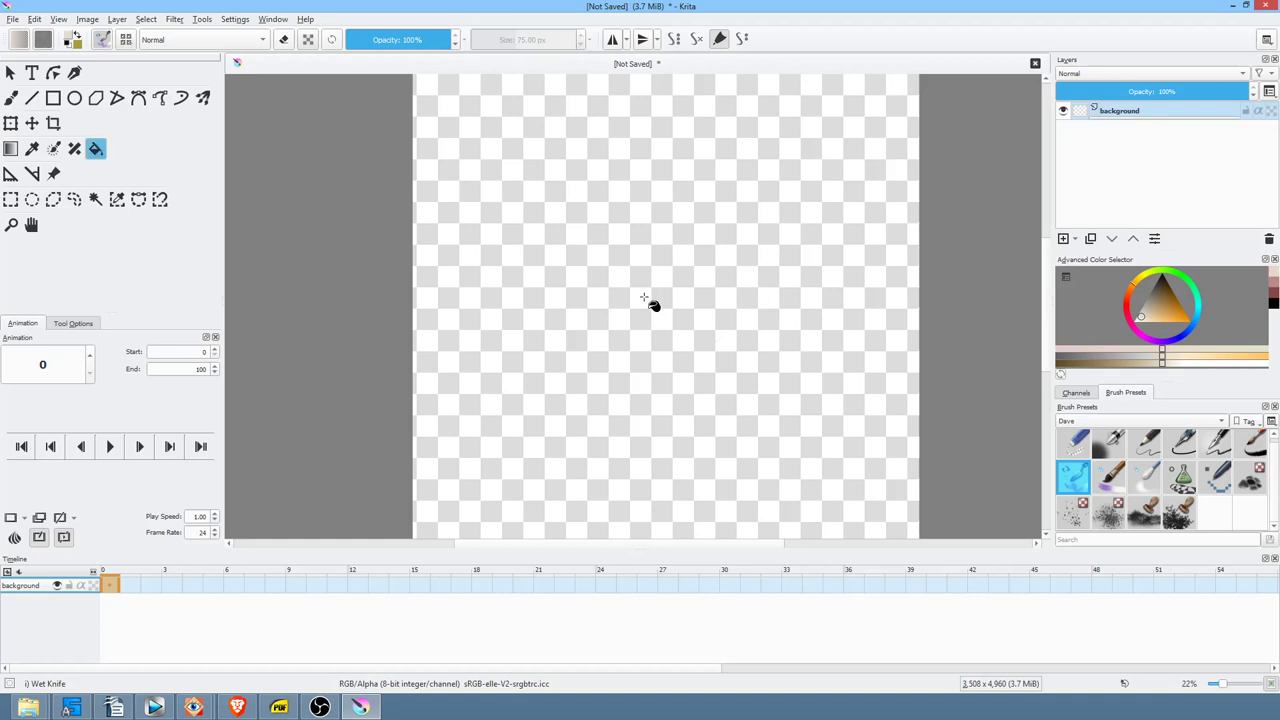
left_click(644, 297)
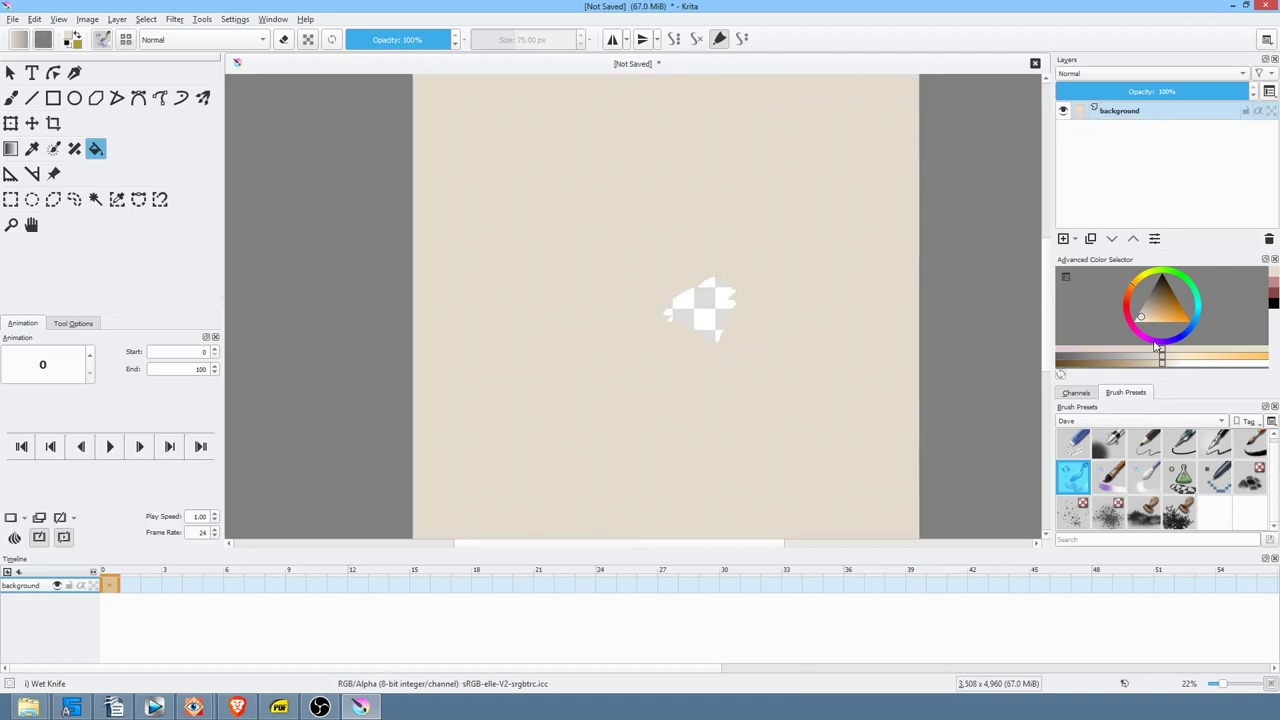
- Enlarge the Wet Knife brush to about 210 px and paint beige over the unfilled gap in the middle of the canvas
key("b")
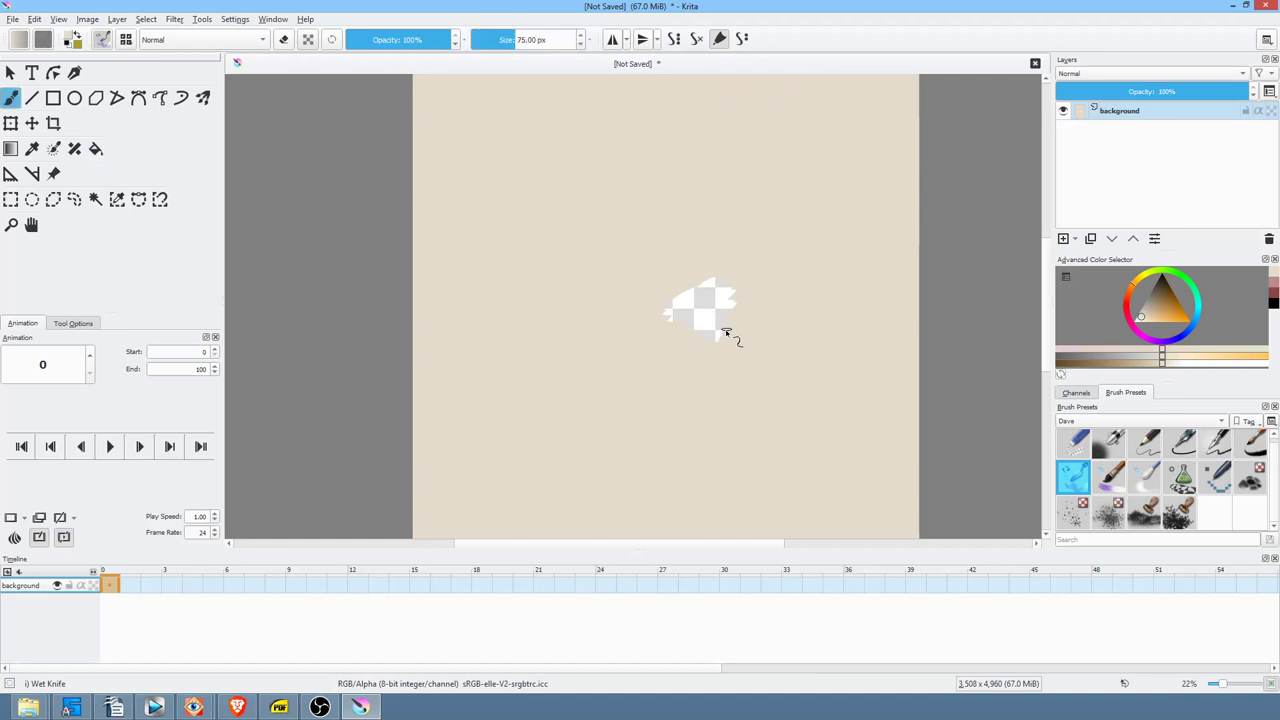
left_click_drag(697, 368, 784, 292, "shift")
left_click_drag(714, 343, 678, 342)
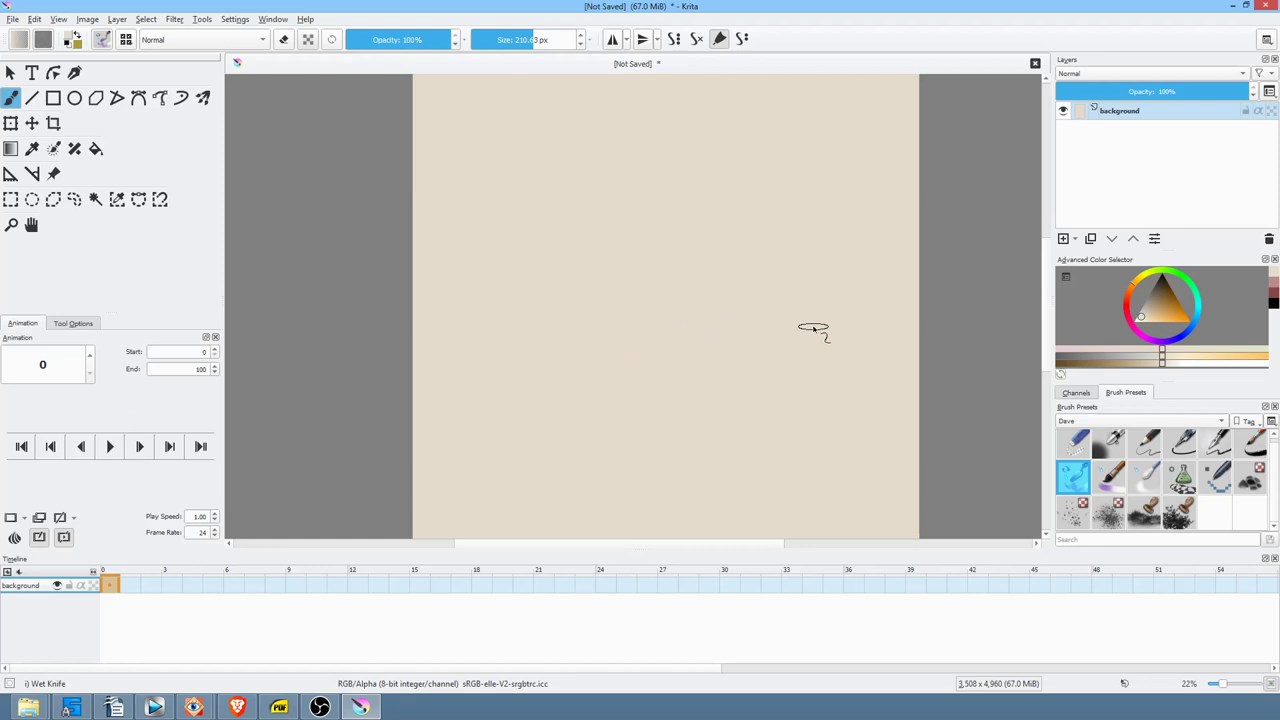
mouse_move(814, 327)
left_mouse_down()
mouse_move(657, 357)
mouse_move(717, 289)
mouse_move(657, 209)
mouse_move(620, 332)
left_mouse_up()
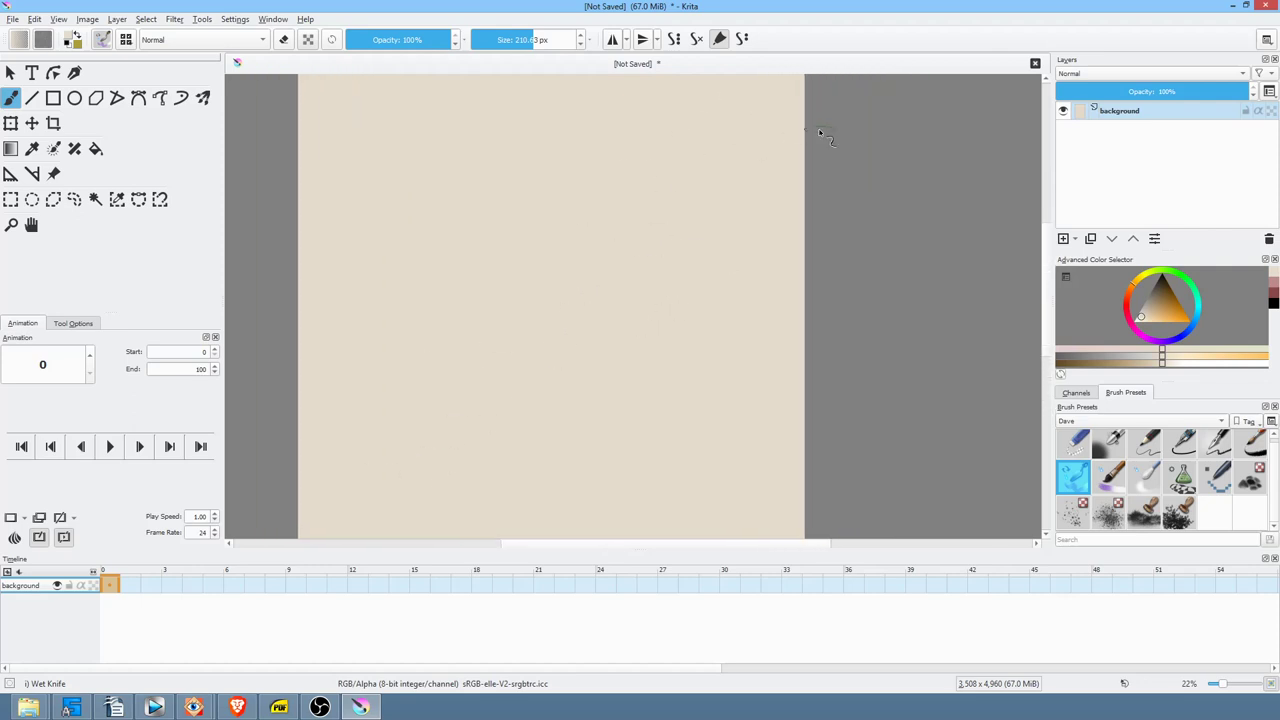
mouse_move(711, 349)
left_mouse_down()
mouse_move(750, 220)
mouse_move(720, 96)
left_mouse_up()
mouse_move(712, 262)
left_mouse_down()
mouse_move(711, 280)
mouse_move(746, 307)
left_mouse_up()
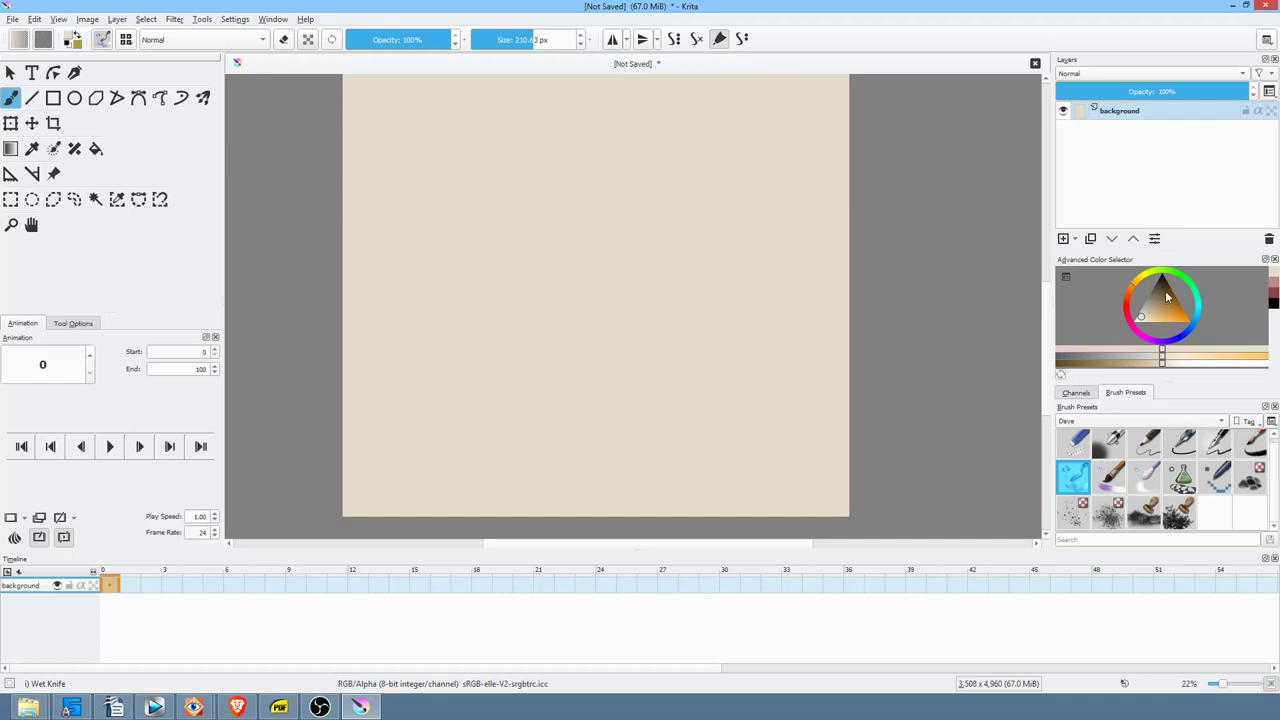
- Paint a dark green foreground band along the canvas's bottom edge, building it up higher at both lower corners
mouse_move(1165, 296)
left_mouse_down()
mouse_move(1190, 283)
mouse_move(1161, 291)
left_mouse_up()
mouse_move(852, 486)
left_mouse_down()
mouse_move(819, 523)
mouse_move(883, 500)
mouse_move(818, 487)
left_mouse_up()
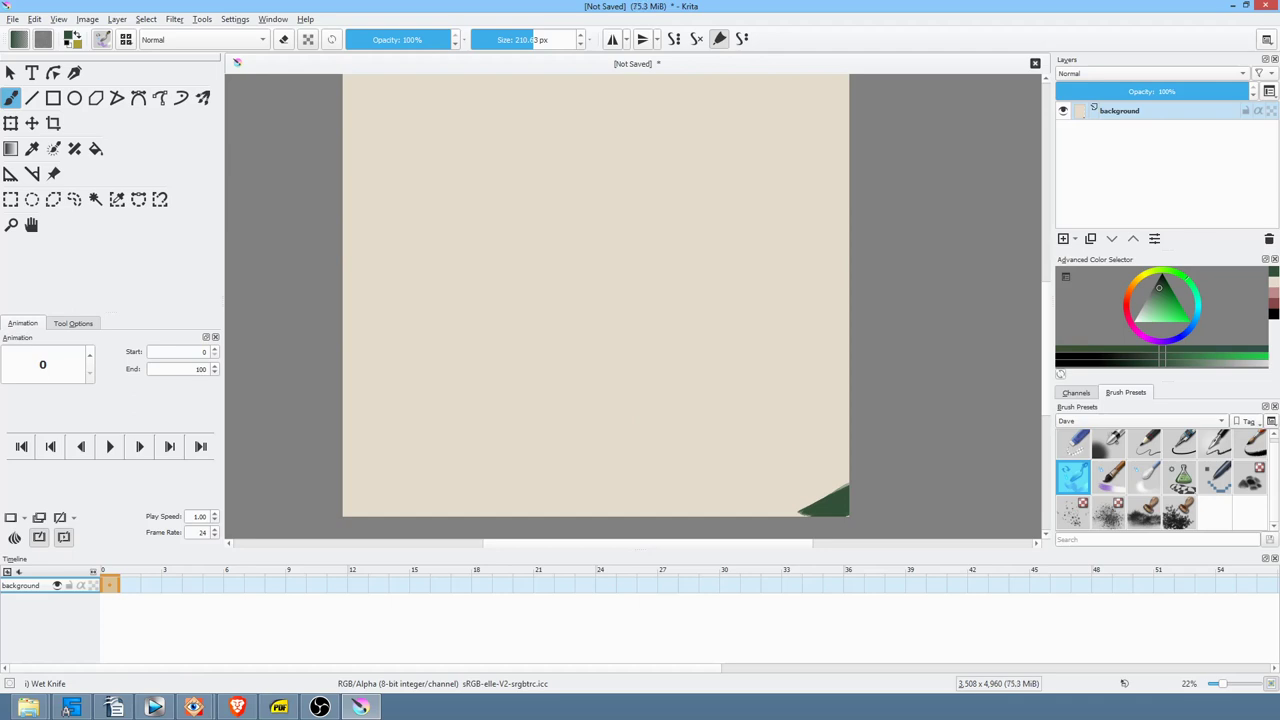
key("alt+Tab")
mouse_move(822, 502)
left_mouse_down()
mouse_move(841, 473)
mouse_move(795, 492)
mouse_move(830, 464)
mouse_move(844, 496)
mouse_move(784, 524)
mouse_move(831, 489)
mouse_move(728, 519)
mouse_move(703, 520)
mouse_move(721, 491)
mouse_move(593, 524)
mouse_move(601, 491)
mouse_move(466, 522)
mouse_move(484, 492)
mouse_move(474, 481)
mouse_move(345, 515)
mouse_move(367, 482)
mouse_move(349, 470)
mouse_move(309, 512)
mouse_move(369, 481)
mouse_move(487, 462)
left_mouse_up()
mouse_move(453, 512)
left_mouse_down()
mouse_move(594, 471)
mouse_move(657, 466)
mouse_move(672, 503)
mouse_move(785, 465)
mouse_move(852, 458)
mouse_move(864, 472)
mouse_move(808, 446)
mouse_move(730, 437)
mouse_move(758, 390)
left_mouse_up()
mouse_move(745, 455)
left_mouse_down()
mouse_move(712, 447)
mouse_move(762, 426)
mouse_move(744, 470)
mouse_move(778, 412)
left_mouse_up()
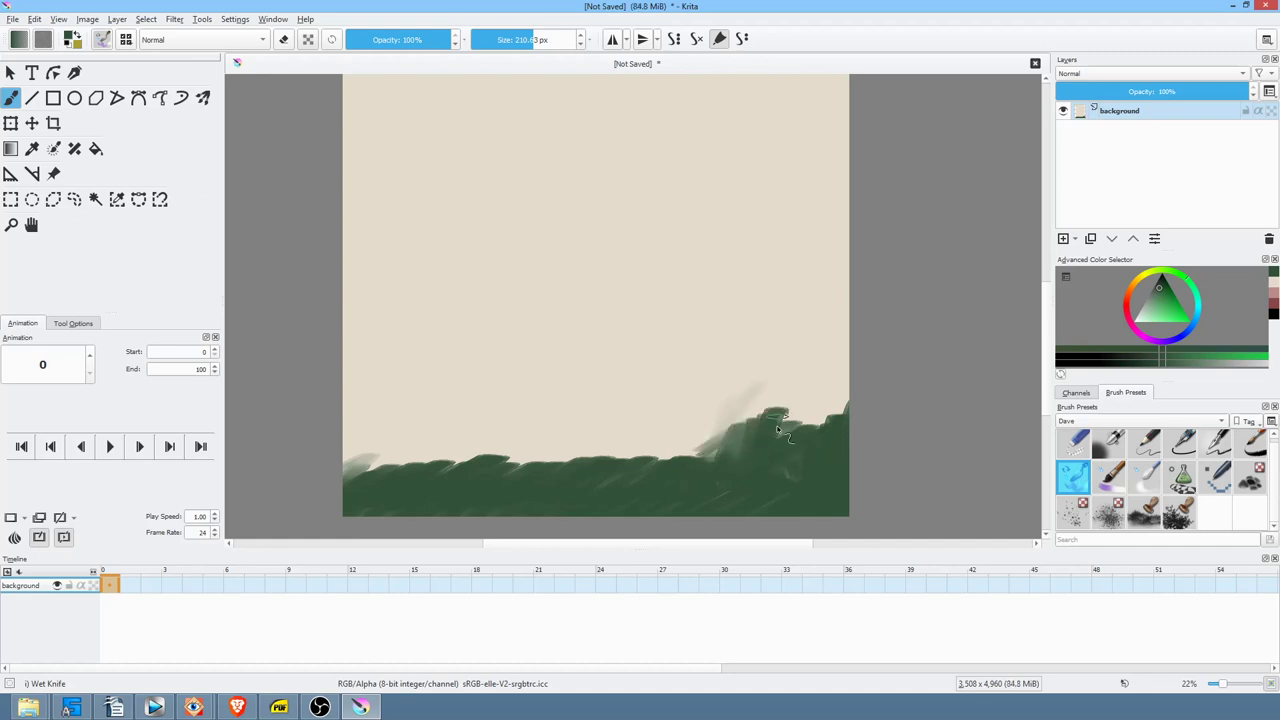
mouse_move(754, 455)
left_mouse_down()
mouse_move(719, 447)
mouse_move(713, 422)
mouse_move(660, 455)
left_mouse_up()
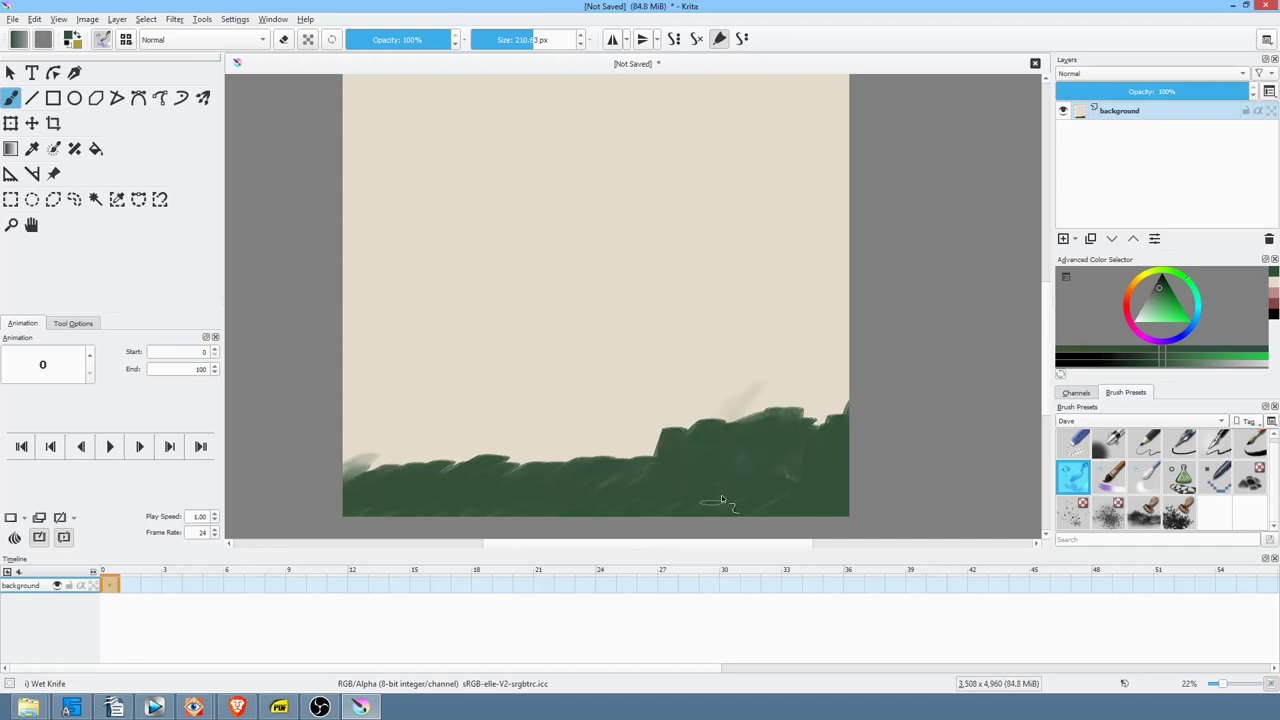
mouse_move(355, 500)
left_mouse_down()
mouse_move(401, 367)
mouse_move(399, 471)
mouse_move(385, 458)
mouse_move(403, 431)
mouse_move(383, 476)
mouse_move(517, 439)
mouse_move(499, 469)
mouse_move(433, 436)
mouse_move(512, 428)
left_mouse_up()
mouse_move(590, 468)
left_mouse_down()
mouse_move(683, 464)
mouse_move(756, 407)
mouse_move(799, 456)
mouse_move(852, 432)
left_mouse_up()
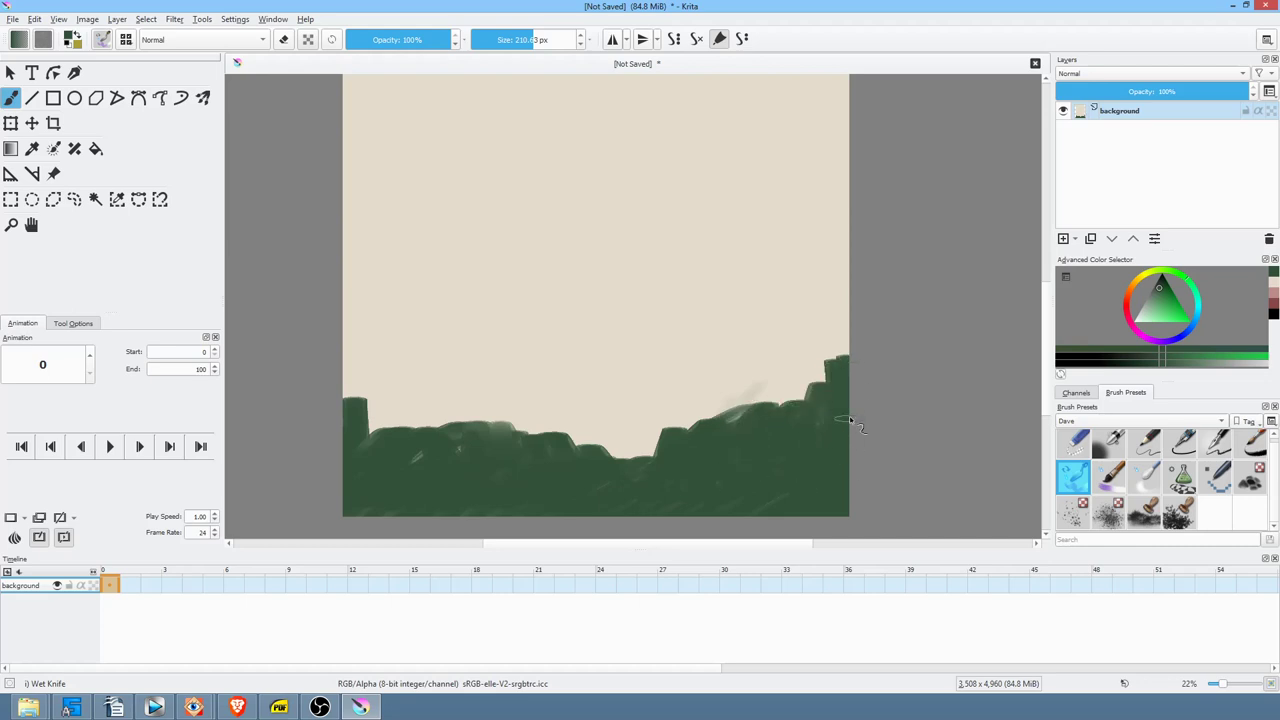
- Paint a dark yellowish-brown layer along the top edge of the green foreground, from the right side to the left
mouse_move(1140, 295)
left_mouse_down()
mouse_move(1150, 282)
mouse_move(1176, 292)
left_mouse_up()
left_click_drag(812, 380, 808, 421)
mouse_move(831, 357)
left_mouse_down()
mouse_move(814, 434)
mouse_move(761, 478)
mouse_move(803, 438)
mouse_move(774, 426)
mouse_move(690, 485)
mouse_move(699, 422)
mouse_move(632, 462)
mouse_move(599, 459)
mouse_move(617, 431)
mouse_move(580, 436)
mouse_move(609, 476)
mouse_move(631, 479)
mouse_move(613, 430)
mouse_move(561, 432)
mouse_move(491, 468)
mouse_move(522, 415)
mouse_move(450, 430)
left_mouse_up()
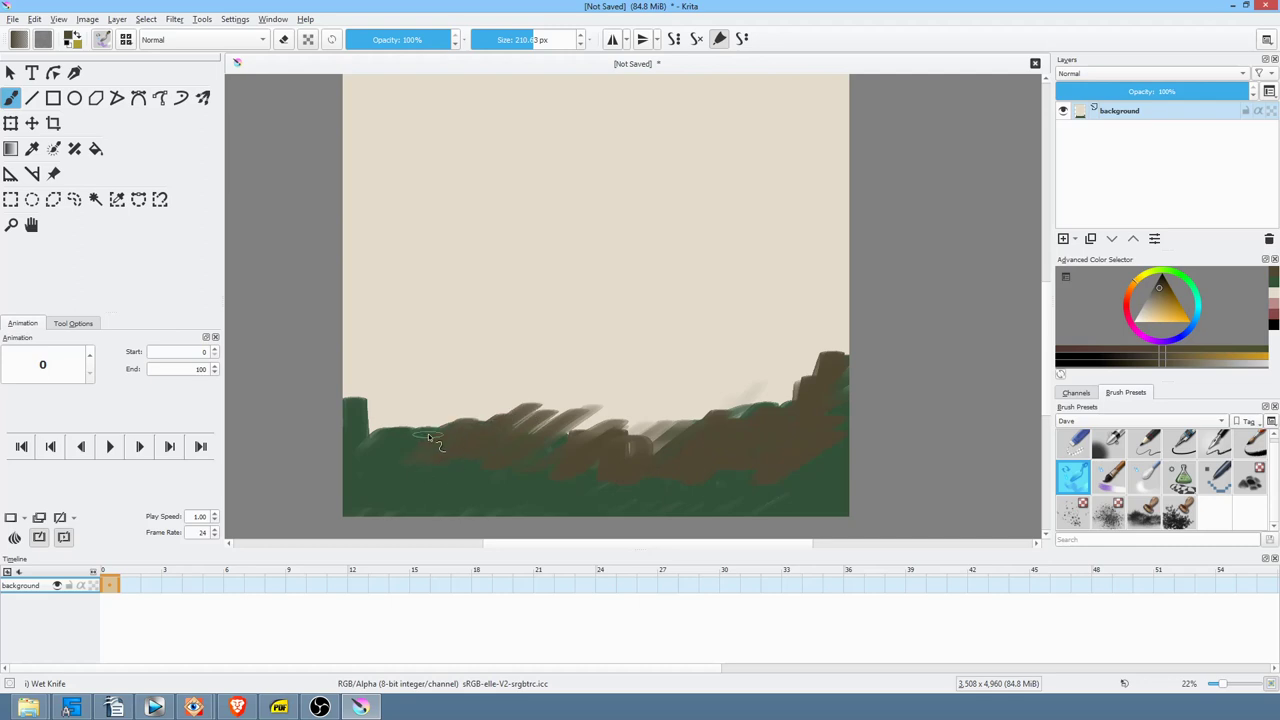
mouse_move(385, 453)
left_mouse_down()
mouse_move(381, 410)
mouse_move(406, 406)
mouse_move(394, 456)
mouse_move(460, 422)
mouse_move(431, 463)
mouse_move(548, 404)
left_mouse_up()
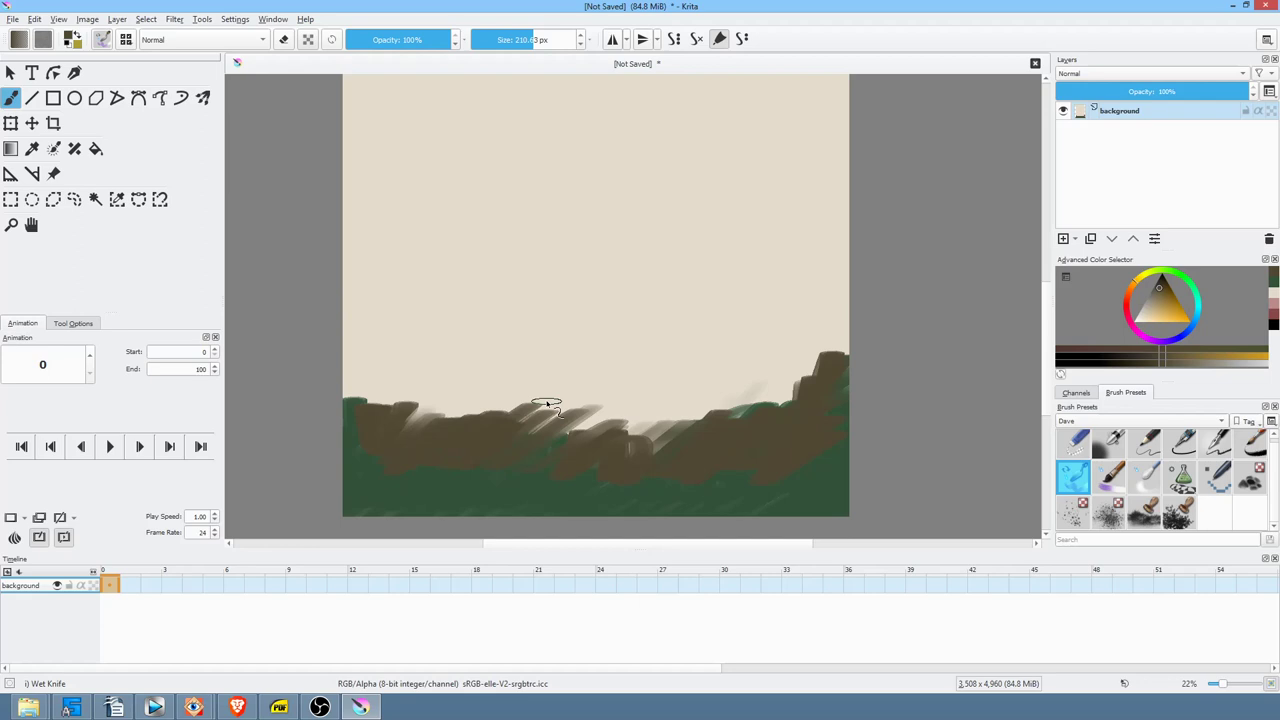
- Paint reddish brown over the dark brown layer, covering the right slope, the centre and the left mound
left_click(1127, 297)
mouse_move(763, 360)
left_mouse_down()
mouse_move(790, 400)
mouse_move(745, 400)
mouse_move(680, 444)
mouse_move(721, 414)
left_mouse_up()
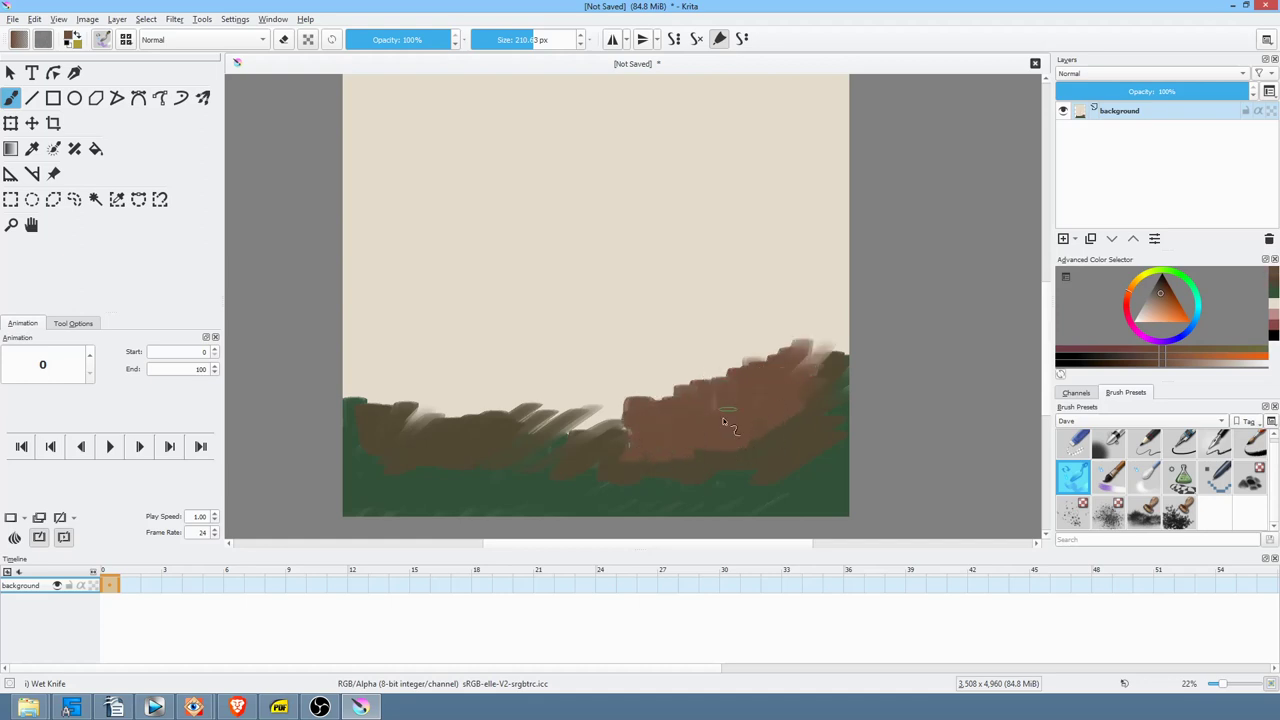
mouse_move(686, 466)
left_mouse_down()
mouse_move(607, 491)
mouse_move(589, 475)
mouse_move(606, 433)
mouse_move(621, 437)
mouse_move(608, 459)
mouse_move(553, 449)
mouse_move(523, 477)
mouse_move(529, 450)
mouse_move(601, 402)
mouse_move(483, 463)
mouse_move(479, 439)
mouse_move(436, 467)
left_mouse_up()
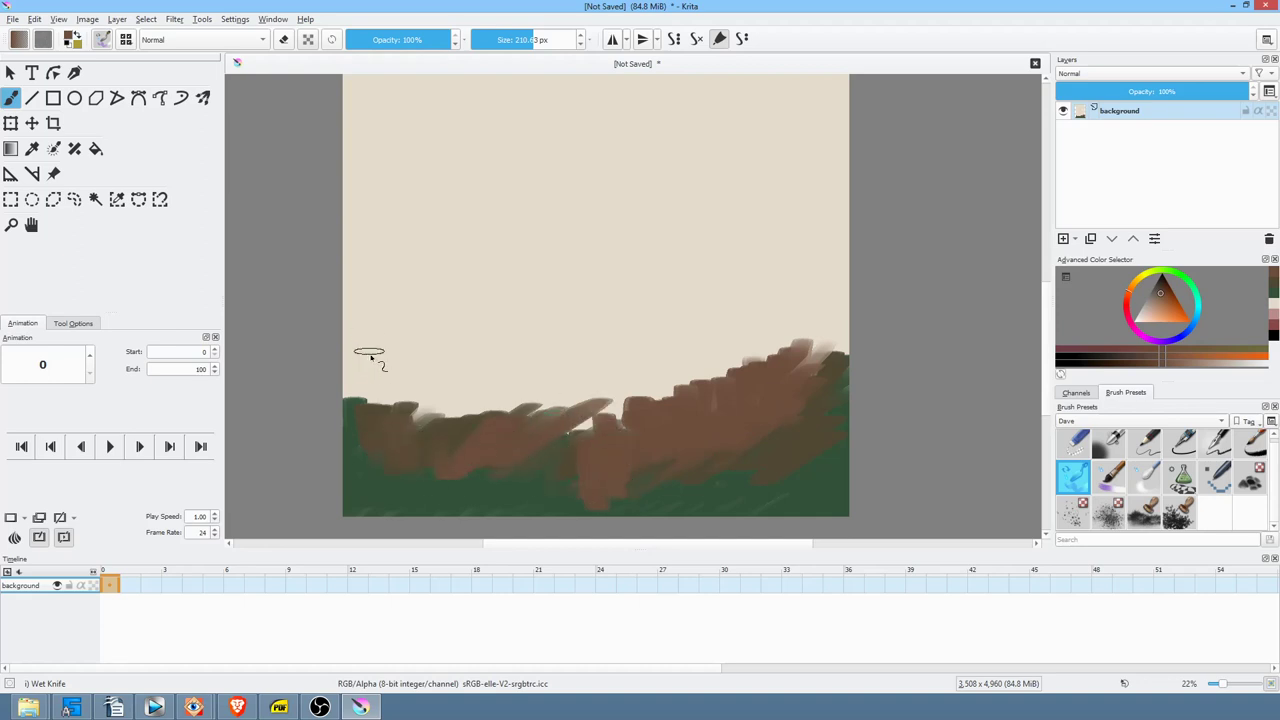
mouse_move(393, 405)
left_mouse_down()
mouse_move(409, 434)
mouse_move(428, 390)
left_mouse_up()
mouse_move(437, 440)
left_mouse_down()
mouse_move(467, 416)
mouse_move(369, 465)
mouse_move(374, 437)
mouse_move(418, 442)
mouse_move(486, 495)
mouse_move(488, 402)
mouse_move(519, 398)
mouse_move(473, 451)
mouse_move(529, 453)
left_mouse_up()
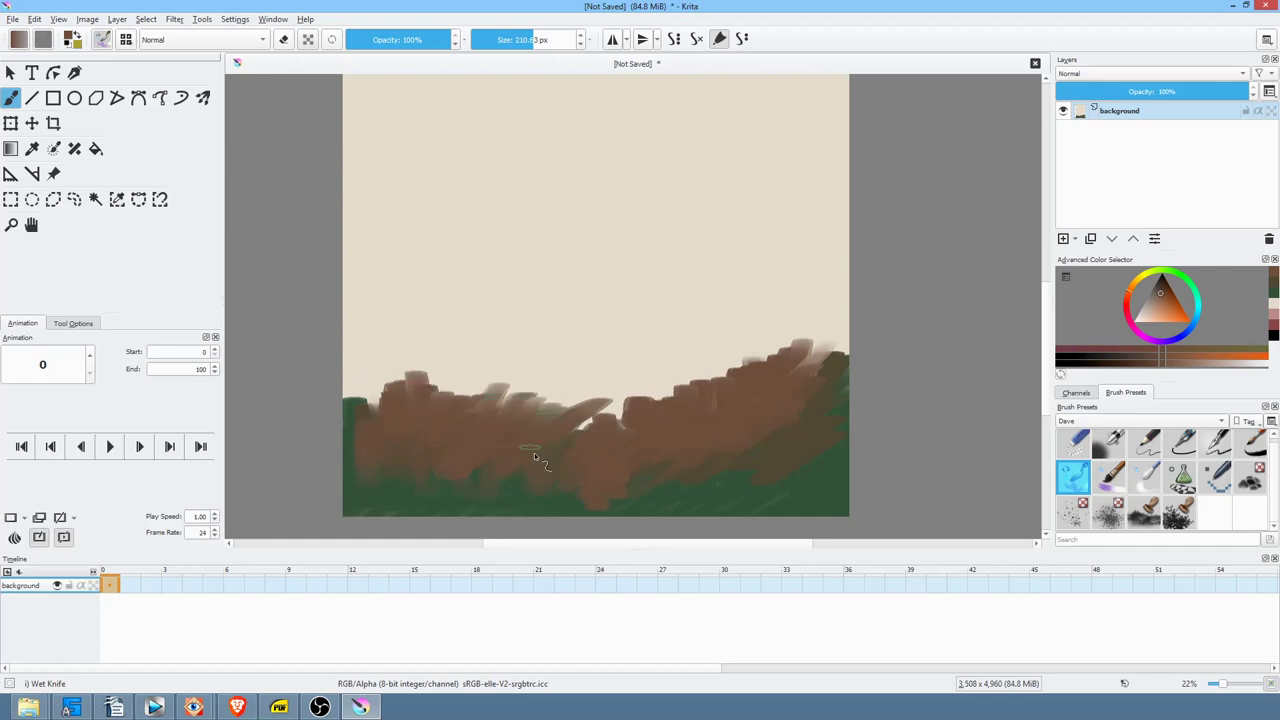
- Lay in a tan patch just right of centre, then rework it with a warmer light brown
left_click(1159, 300)
left_click(1132, 287)
mouse_move(661, 404)
left_mouse_down()
mouse_move(674, 441)
mouse_move(680, 408)
left_mouse_up()
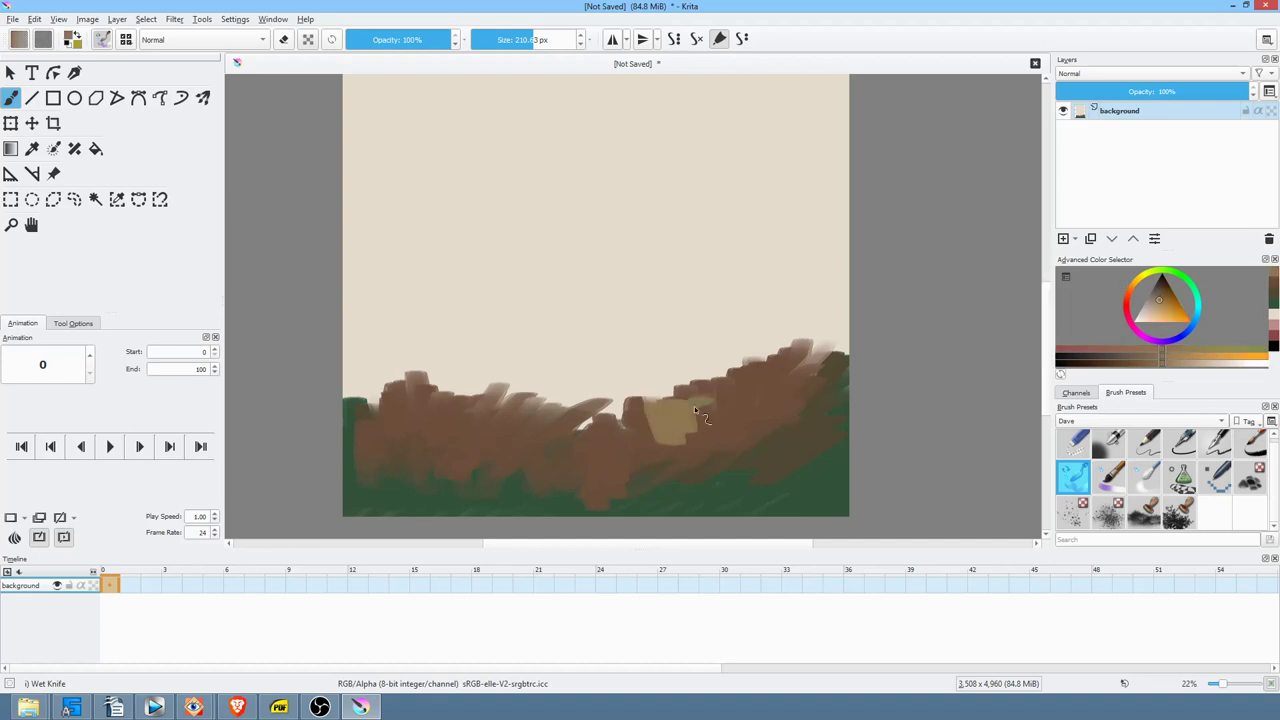
left_click(1131, 290)
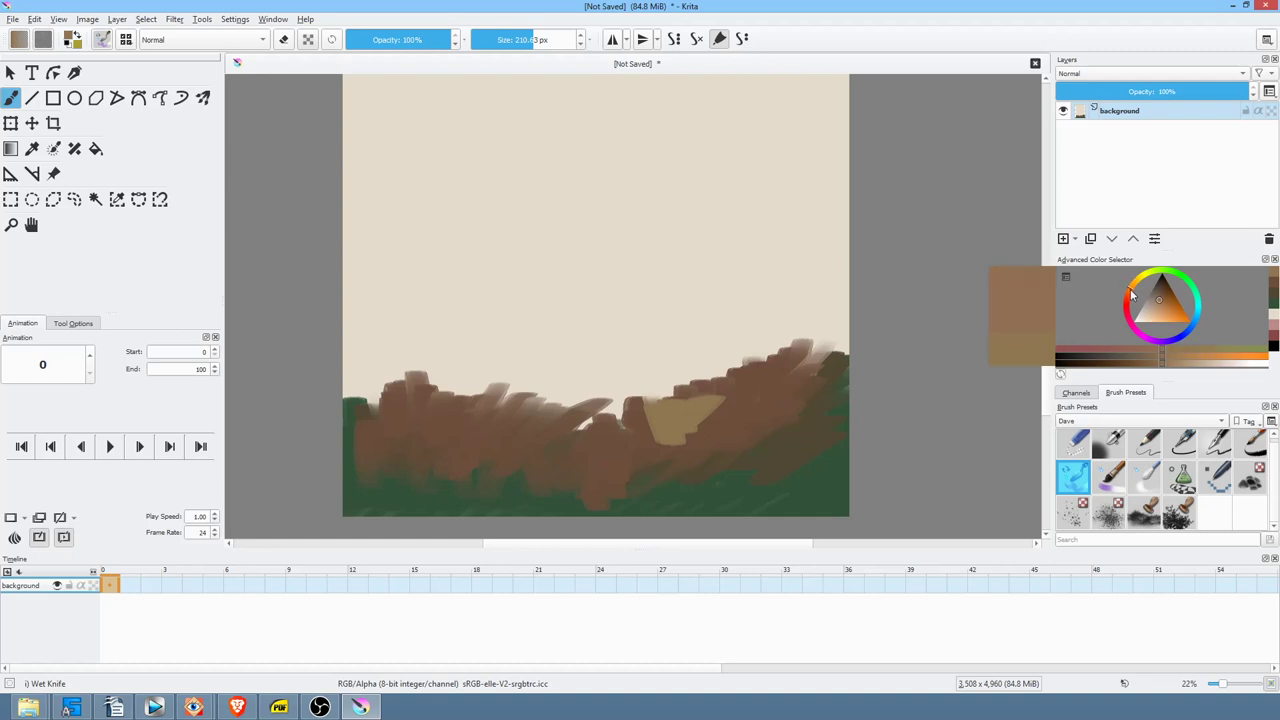
mouse_move(746, 387)
left_mouse_down()
mouse_move(664, 441)
mouse_move(674, 397)
mouse_move(660, 390)
mouse_move(665, 451)
mouse_move(726, 410)
mouse_move(697, 415)
mouse_move(685, 451)
left_mouse_up()
left_click_drag(656, 385, 667, 466)
- Extend the light brown up the right slope to the canvas edge with broad strokes, enlarging the brush to about 338 px
left_click_drag(710, 342, 698, 376)
mouse_move(755, 346)
left_mouse_down()
mouse_move(768, 396)
mouse_move(765, 372)
left_mouse_up()
left_click_drag(777, 338, 778, 371)
left_click_drag(766, 289, 729, 288)
mouse_move(769, 345)
left_mouse_down()
mouse_move(751, 494)
mouse_move(766, 286)
mouse_move(753, 264)
left_mouse_up()
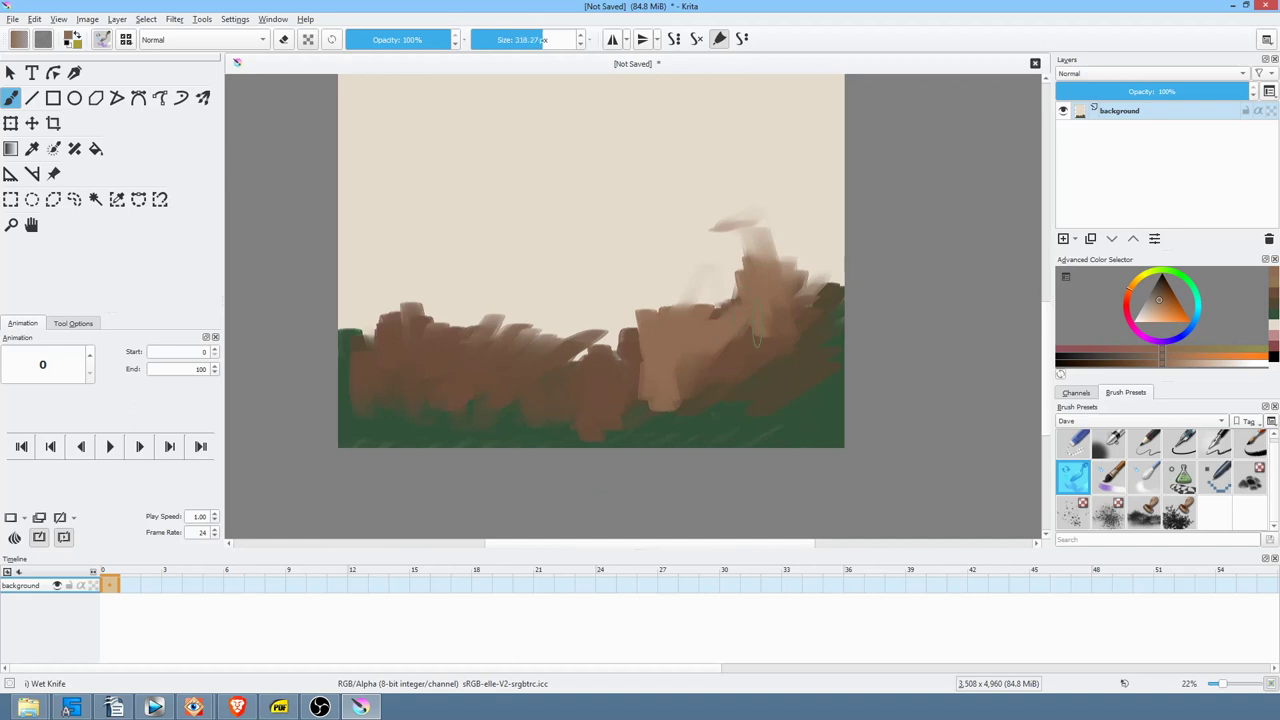
mouse_move(759, 255)
left_mouse_down()
mouse_move(746, 251)
mouse_move(752, 363)
mouse_move(741, 342)
left_mouse_up()
mouse_move(800, 285)
left_mouse_down()
mouse_move(788, 218)
mouse_move(833, 183)
mouse_move(838, 245)
mouse_move(789, 333)
mouse_move(729, 340)
mouse_move(660, 310)
left_mouse_up()
- Sample the light brown from the right slope and paint a raised mound with it on the left side
left_click_drag(570, 283, 491, 325)
left_click(1162, 295)
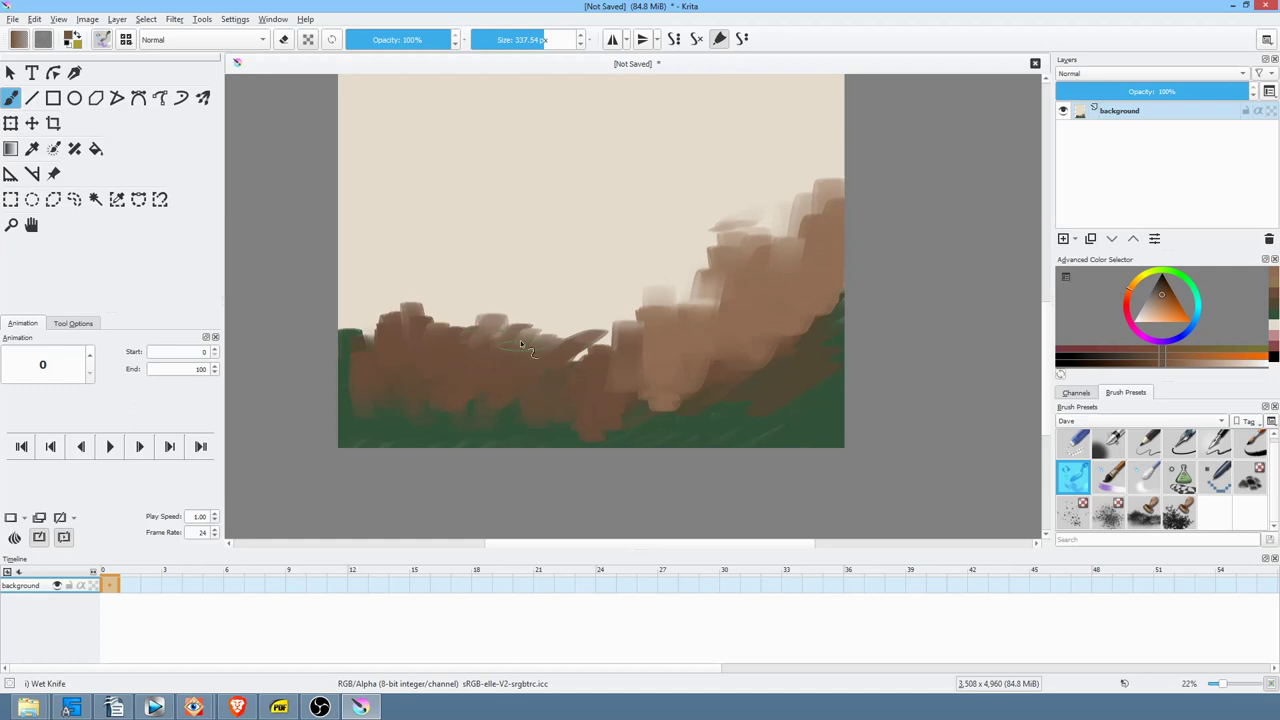
left_click(682, 334, "ctrl")
mouse_move(467, 325)
left_mouse_down()
mouse_move(490, 353)
mouse_move(521, 312)
left_mouse_up()
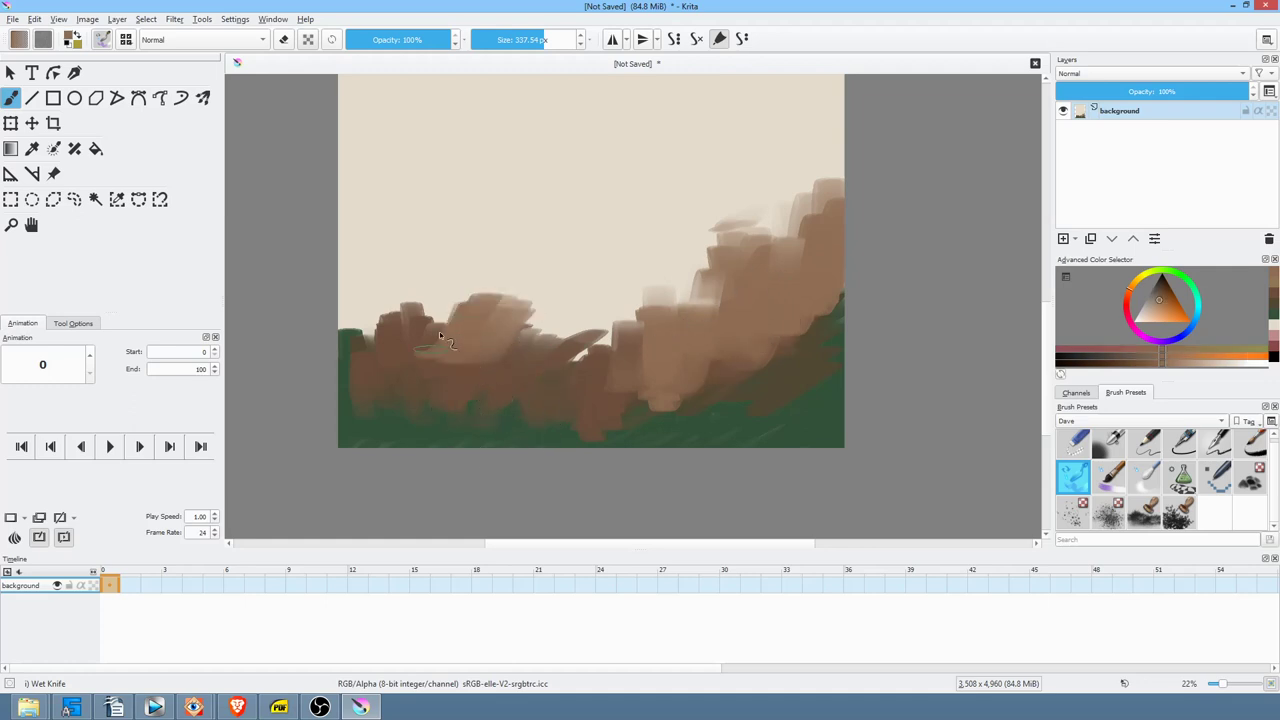
left_click_drag(438, 268, 485, 295)
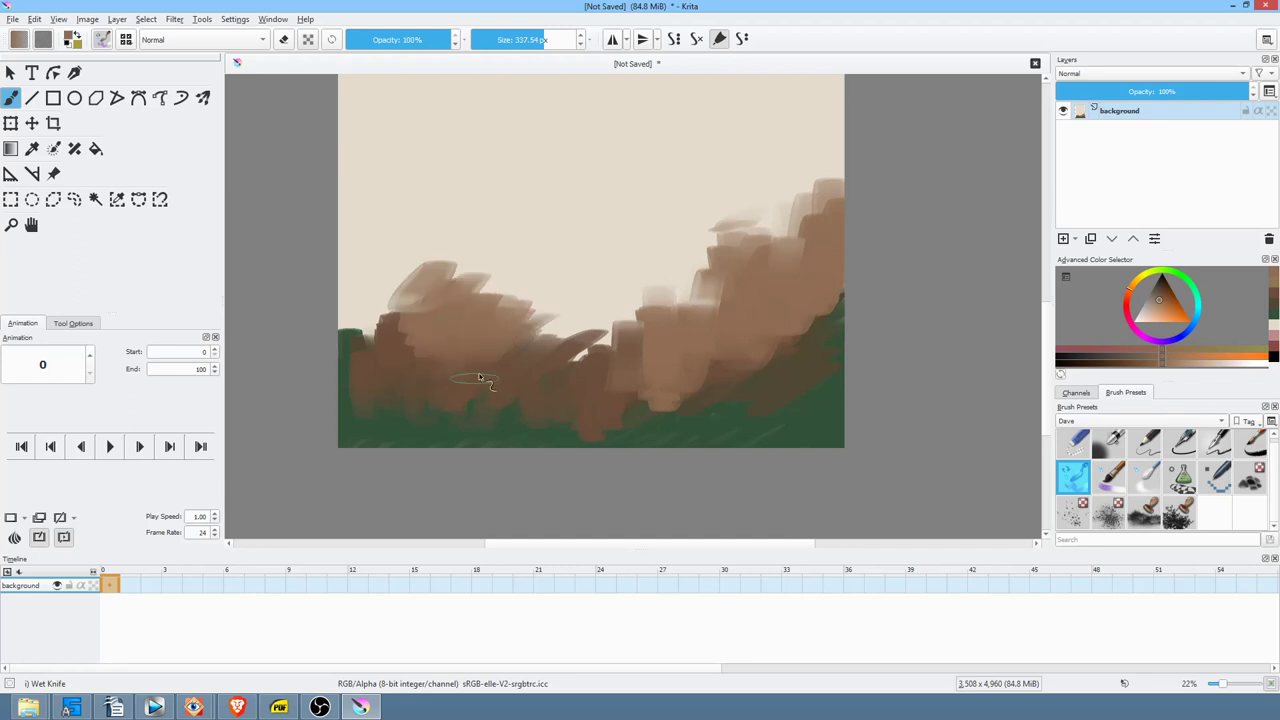
- Blend a sampled mid brown and a slightly lighter brown across the left mound, extending it toward the central dip
left_click(490, 410, "ctrl")
mouse_move(456, 374)
left_mouse_down()
mouse_move(453, 344)
mouse_move(405, 362)
mouse_move(478, 344)
left_mouse_up()
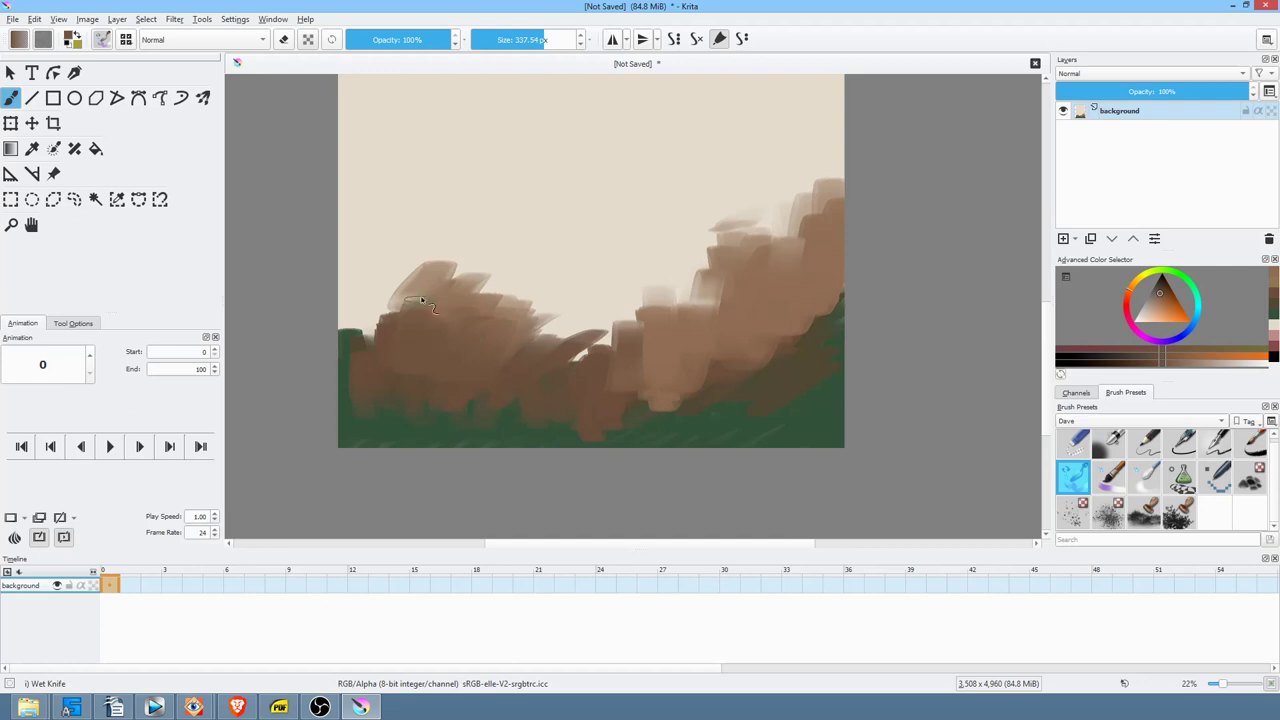
mouse_move(397, 356)
left_mouse_down()
mouse_move(344, 311)
mouse_move(379, 343)
mouse_move(560, 308)
mouse_move(439, 300)
mouse_move(411, 264)
mouse_move(402, 276)
mouse_move(407, 314)
mouse_move(463, 288)
mouse_move(418, 315)
mouse_move(392, 308)
mouse_move(464, 326)
left_mouse_up()
left_click(1157, 304)
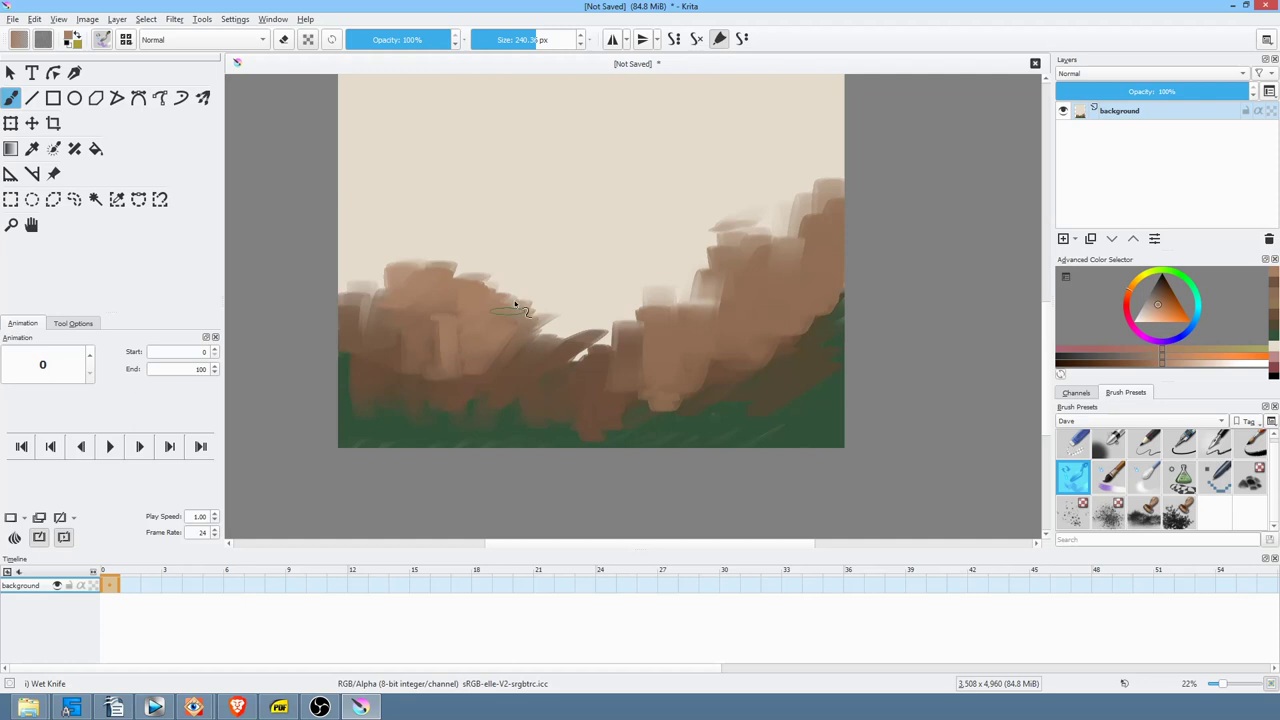
mouse_move(555, 336)
left_mouse_down()
mouse_move(579, 290)
mouse_move(528, 354)
mouse_move(565, 308)
mouse_move(591, 328)
left_mouse_up()
- Paint saturated orange-brown accents around the central dip, adding thin upward spiky strokes with a smaller brush
left_click(1167, 305)
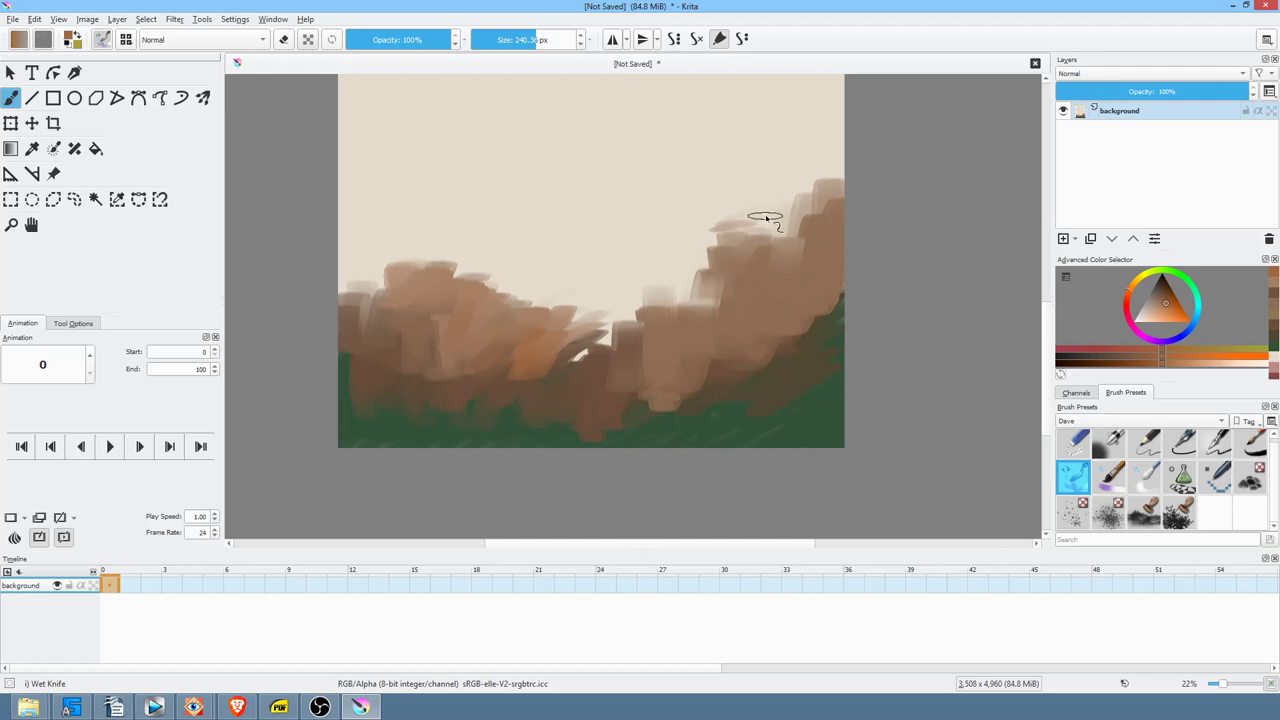
mouse_move(587, 321)
left_mouse_down()
mouse_move(620, 333)
mouse_move(668, 321)
left_mouse_up()
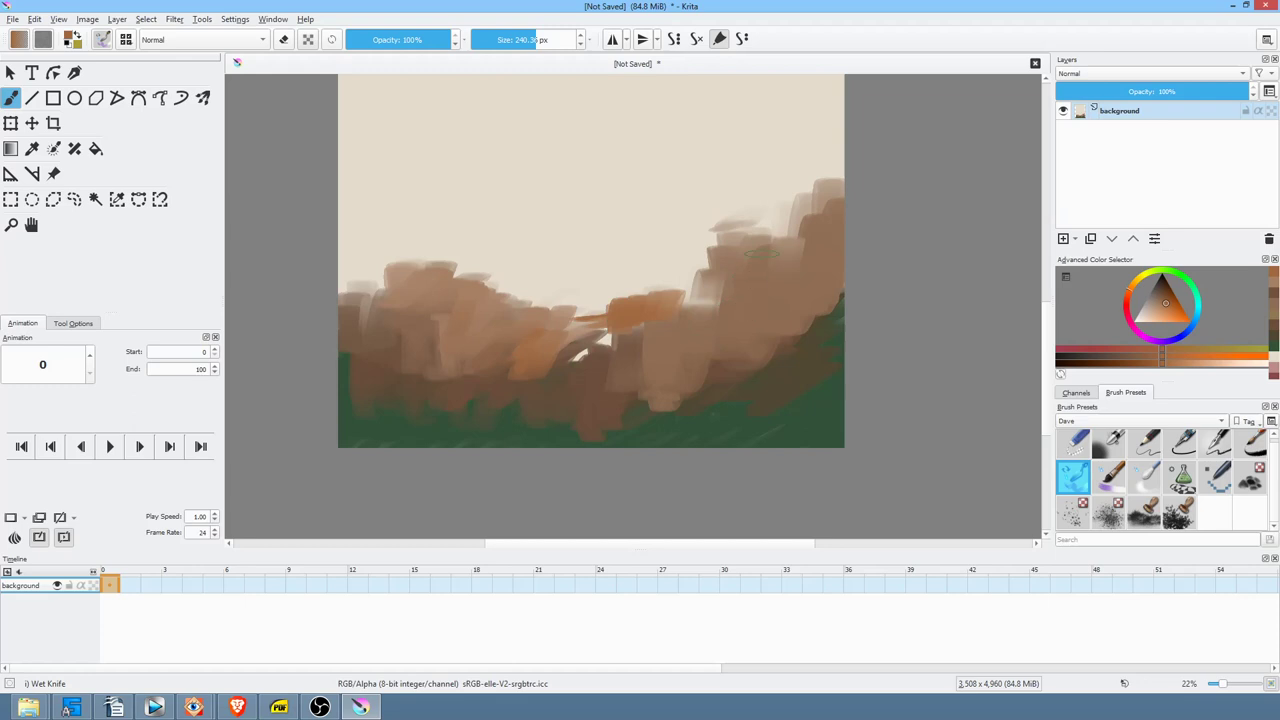
key("[")
mouse_move(746, 226)
left_mouse_down()
mouse_move(739, 291)
mouse_move(542, 427)
mouse_move(640, 388)
left_mouse_up()
mouse_move(680, 288)
left_mouse_down()
mouse_move(630, 307)
mouse_move(664, 298)
mouse_move(632, 325)
mouse_move(673, 313)
left_mouse_up()
mouse_move(762, 371)
left_mouse_down("shift")
mouse_move(708, 200)
mouse_move(724, 202)
left_mouse_up("shift")
key("5")
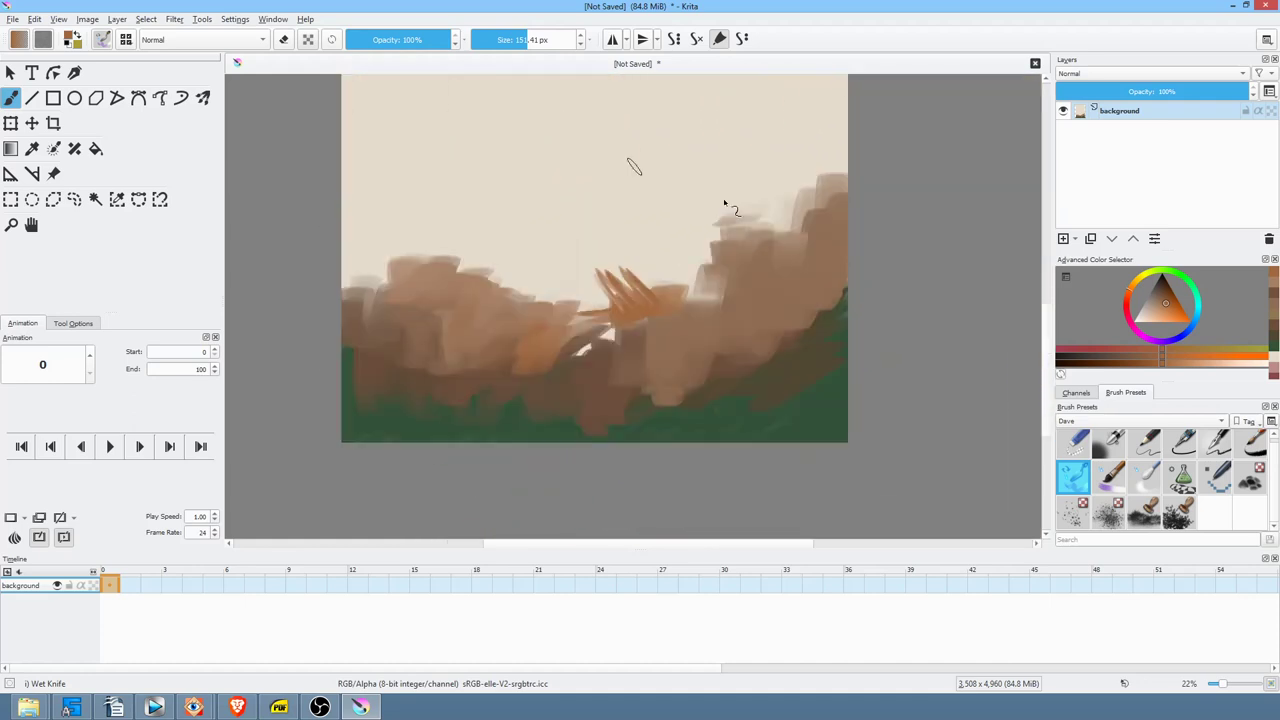
- Shift the brush colour to yellow ochre and paint a patch on top of the right ridge
left_click(1137, 282)
left_click_drag(649, 249, 630, 346)
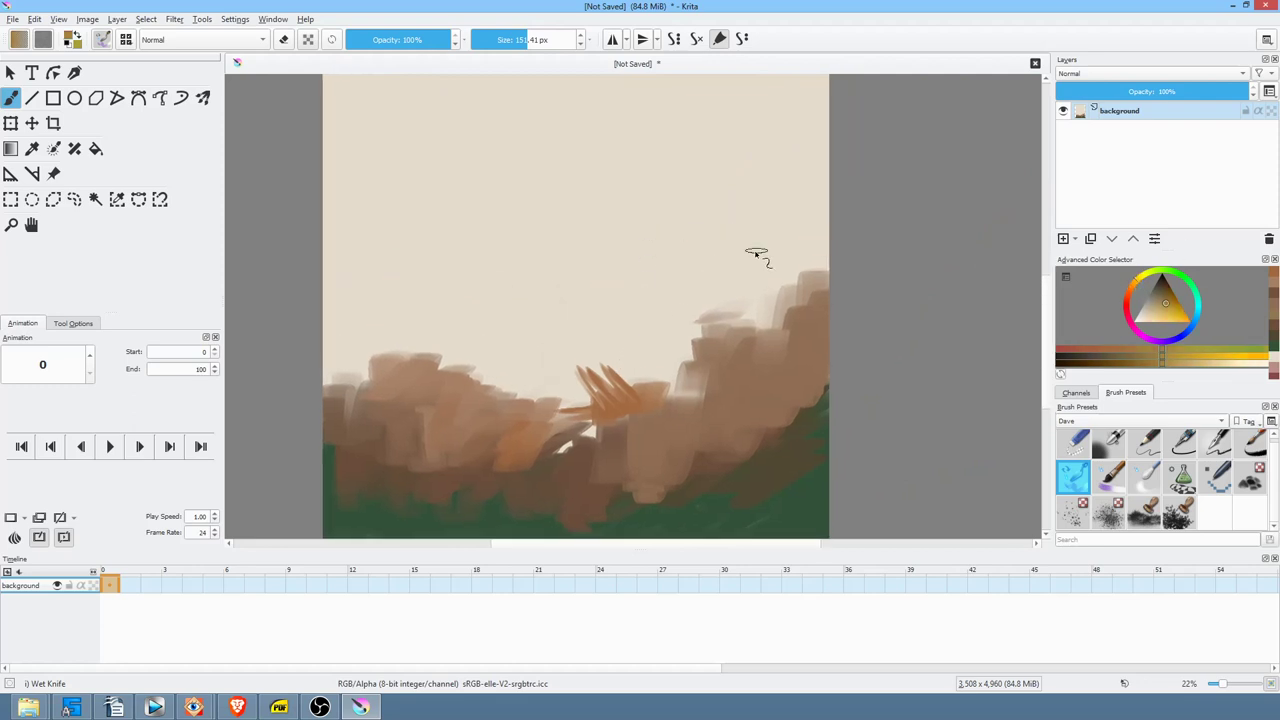
scroll(805, 225, "down", 3)
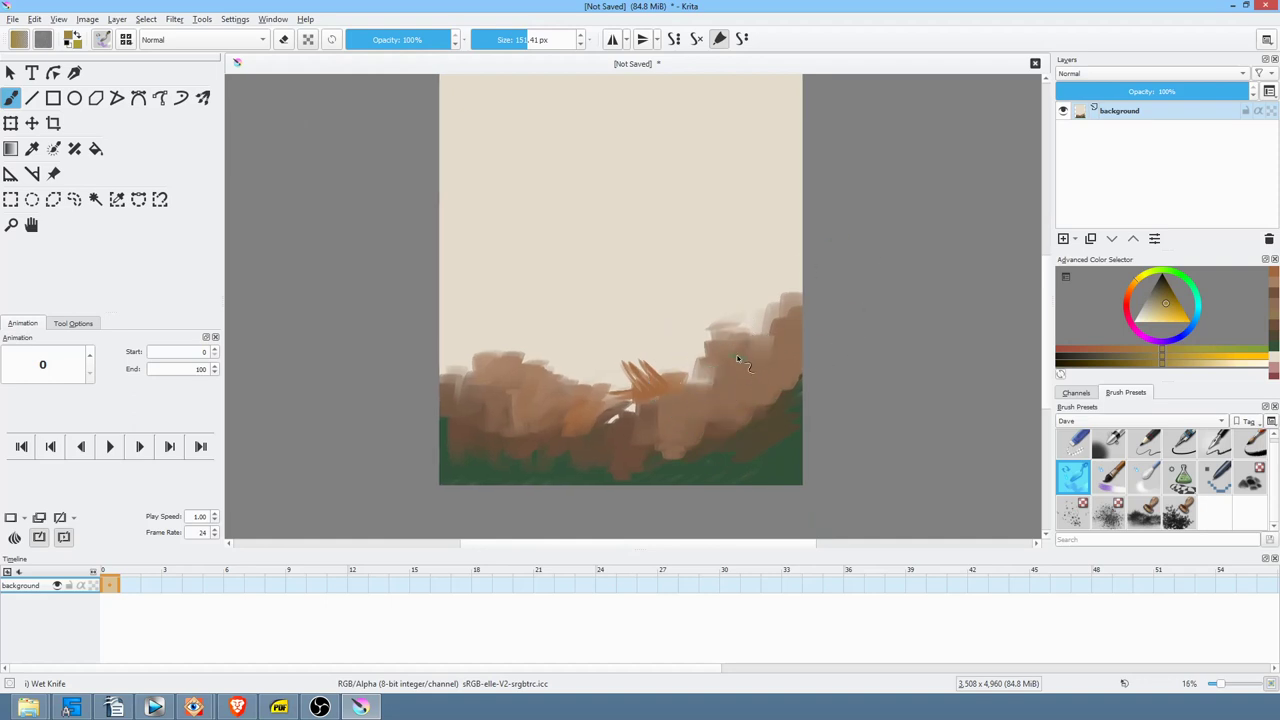
left_click_drag(739, 314, 776, 326)
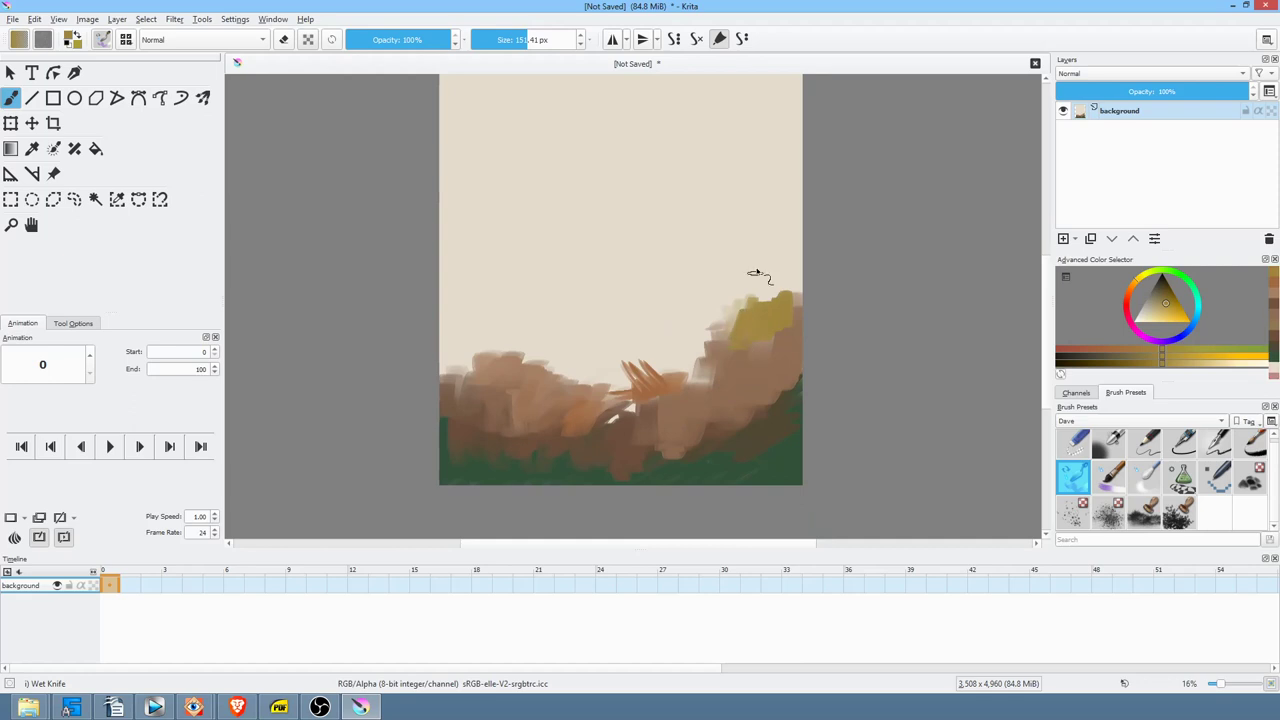
- Shift the colour to orange ochre, enlarge the brush to about 260 px, and paint a vertical column rising above the right ridge
left_click_drag(1142, 292, 1139, 298)
left_click_drag(761, 325, 742, 350)
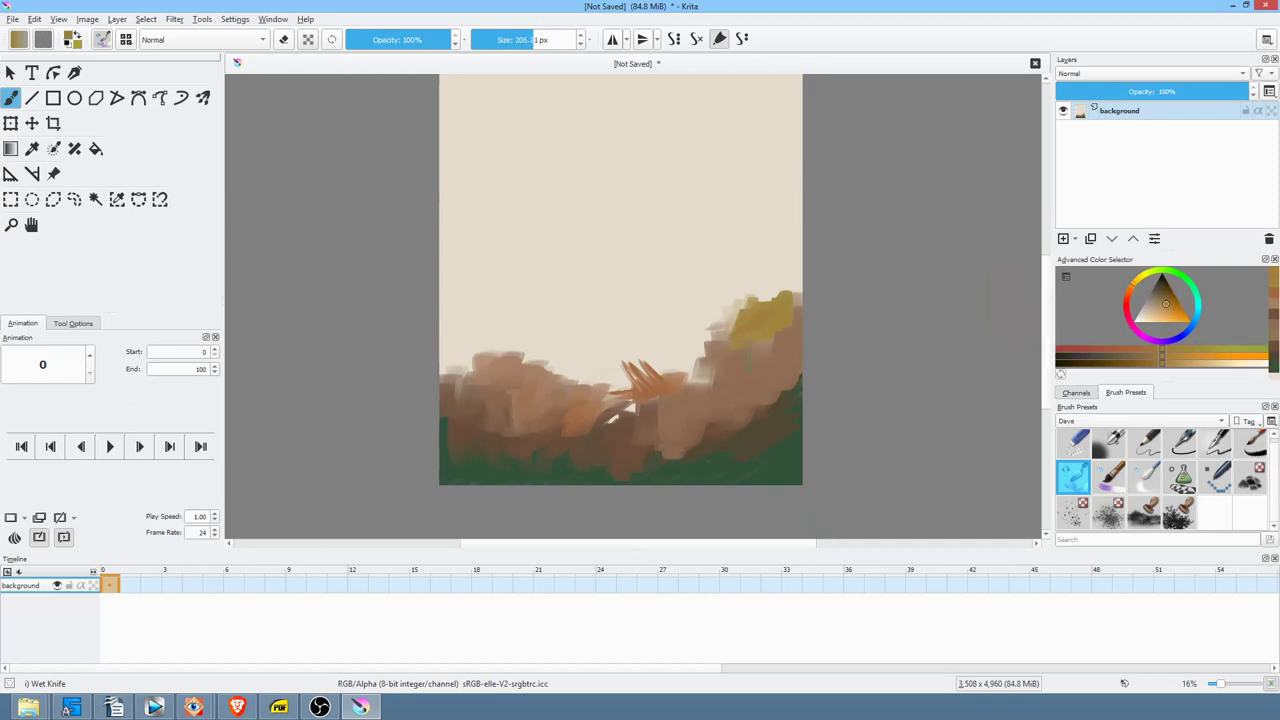
mouse_move(743, 234)
left_mouse_down()
mouse_move(771, 286)
mouse_move(789, 286)
left_mouse_up()
scroll(736, 274, "up", 1)
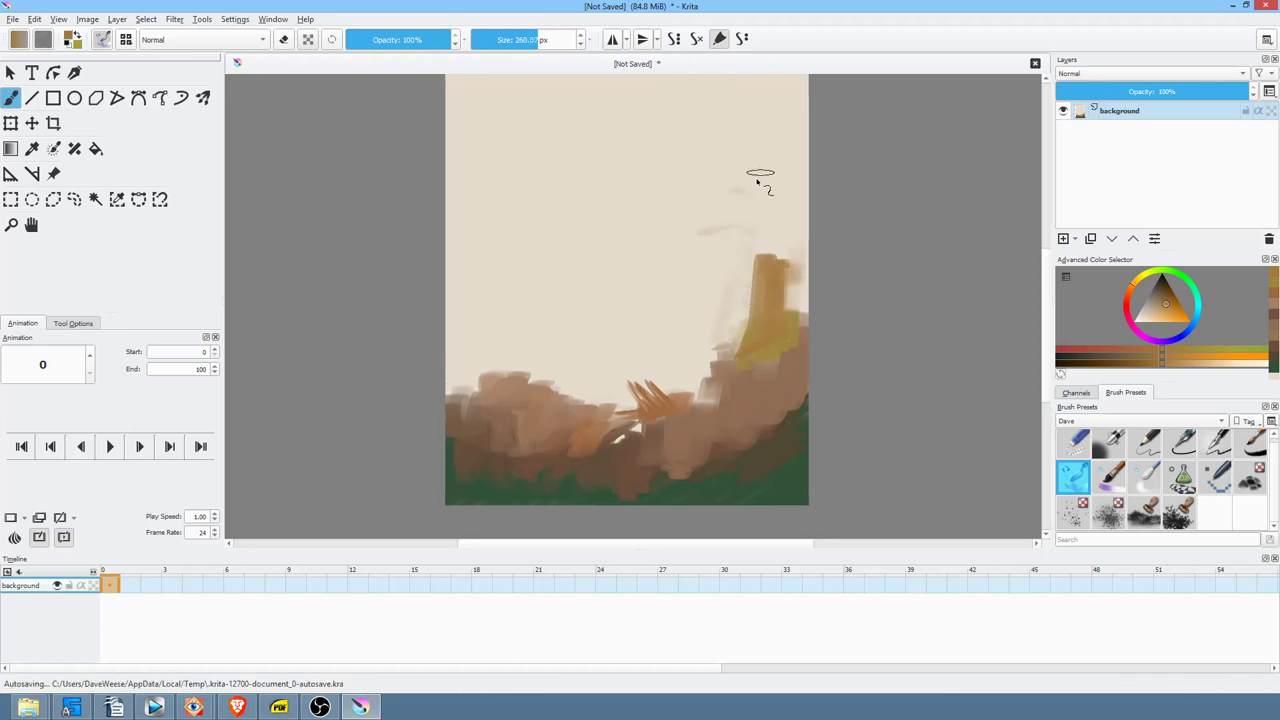
- Enlarge the brush to about 370 px and extend the right ochre column upward, adding feathery strokes toward the left
scroll(750, 220, "up", 4)
mouse_move(737, 147)
left_mouse_down()
mouse_move(732, 188)
mouse_move(721, 172)
mouse_move(687, 253)
mouse_move(699, 269)
mouse_move(722, 244)
mouse_move(687, 268)
mouse_move(729, 262)
mouse_move(689, 295)
mouse_move(734, 266)
mouse_move(696, 276)
mouse_move(700, 299)
mouse_move(727, 297)
mouse_move(665, 289)
mouse_move(653, 305)
mouse_move(692, 298)
mouse_move(669, 328)
mouse_move(725, 312)
mouse_move(705, 308)
mouse_move(741, 313)
mouse_move(693, 336)
mouse_move(728, 340)
left_mouse_up()
left_click_drag(731, 393, 739, 393, "shift")
mouse_move(751, 206)
left_mouse_down()
mouse_move(738, 297)
mouse_move(763, 487)
mouse_move(765, 350)
mouse_move(788, 337)
mouse_move(791, 296)
mouse_move(826, 327)
mouse_move(802, 360)
mouse_move(796, 313)
mouse_move(769, 274)
mouse_move(738, 294)
mouse_move(762, 229)
mouse_move(790, 297)
left_mouse_up()
mouse_move(743, 258)
left_mouse_down()
mouse_move(732, 207)
mouse_move(754, 178)
mouse_move(748, 206)
mouse_move(732, 212)
mouse_move(750, 173)
mouse_move(738, 194)
mouse_move(742, 313)
mouse_move(713, 309)
mouse_move(737, 205)
mouse_move(713, 192)
mouse_move(743, 162)
mouse_move(701, 182)
mouse_move(744, 166)
mouse_move(693, 173)
mouse_move(736, 129)
mouse_move(707, 185)
mouse_move(666, 194)
mouse_move(742, 194)
mouse_move(660, 222)
mouse_move(699, 204)
mouse_move(750, 247)
mouse_move(720, 179)
mouse_move(660, 164)
mouse_move(716, 215)
mouse_move(609, 212)
mouse_move(680, 170)
mouse_move(618, 260)
mouse_move(688, 238)
left_mouse_up()
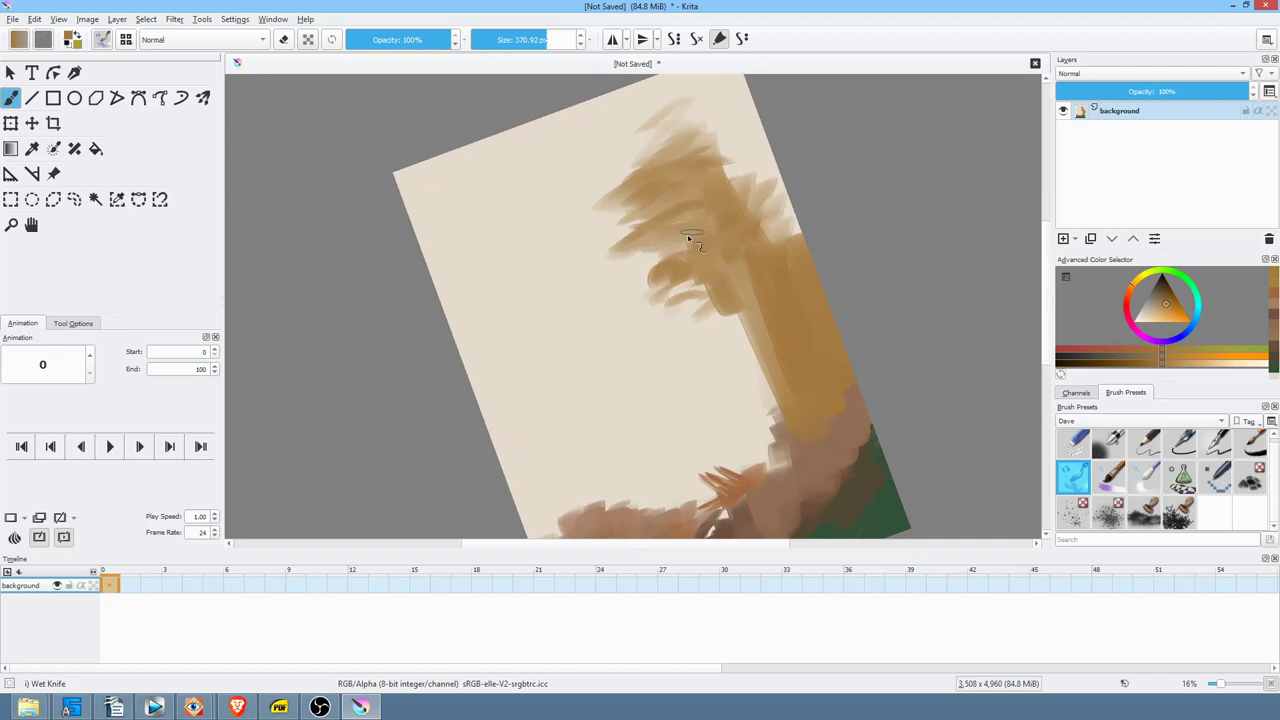
- Fill the ochre mass out to the canvas's right edge and layer more feathery strokes down its left side to the ridge
mouse_move(668, 164)
left_mouse_down()
mouse_move(640, 125)
mouse_move(678, 98)
mouse_move(715, 155)
mouse_move(726, 308)
mouse_move(767, 309)
mouse_move(679, 350)
left_mouse_up()
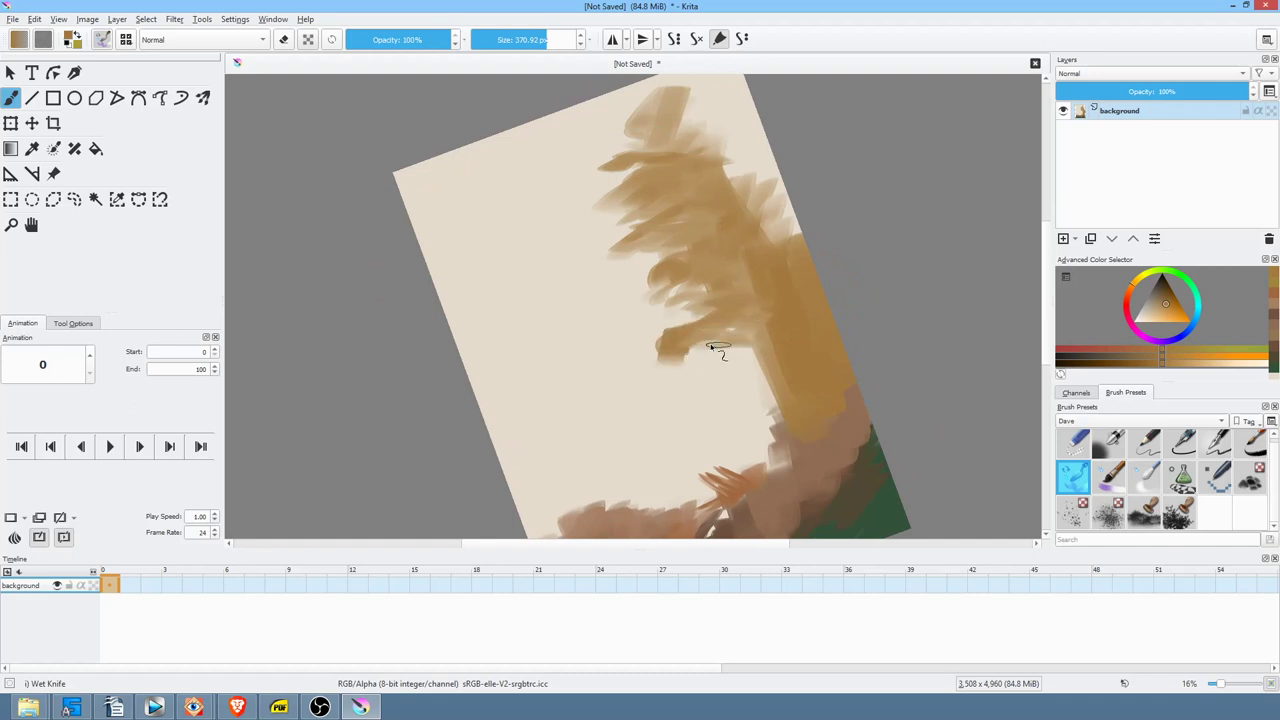
mouse_move(749, 372)
left_mouse_down()
mouse_move(729, 357)
mouse_move(720, 366)
mouse_move(764, 372)
left_mouse_up()
mouse_move(772, 320)
left_mouse_down()
mouse_move(738, 286)
mouse_move(747, 250)
mouse_move(700, 109)
mouse_move(751, 157)
mouse_move(748, 222)
mouse_move(791, 229)
mouse_move(774, 214)
mouse_move(793, 245)
left_mouse_up()
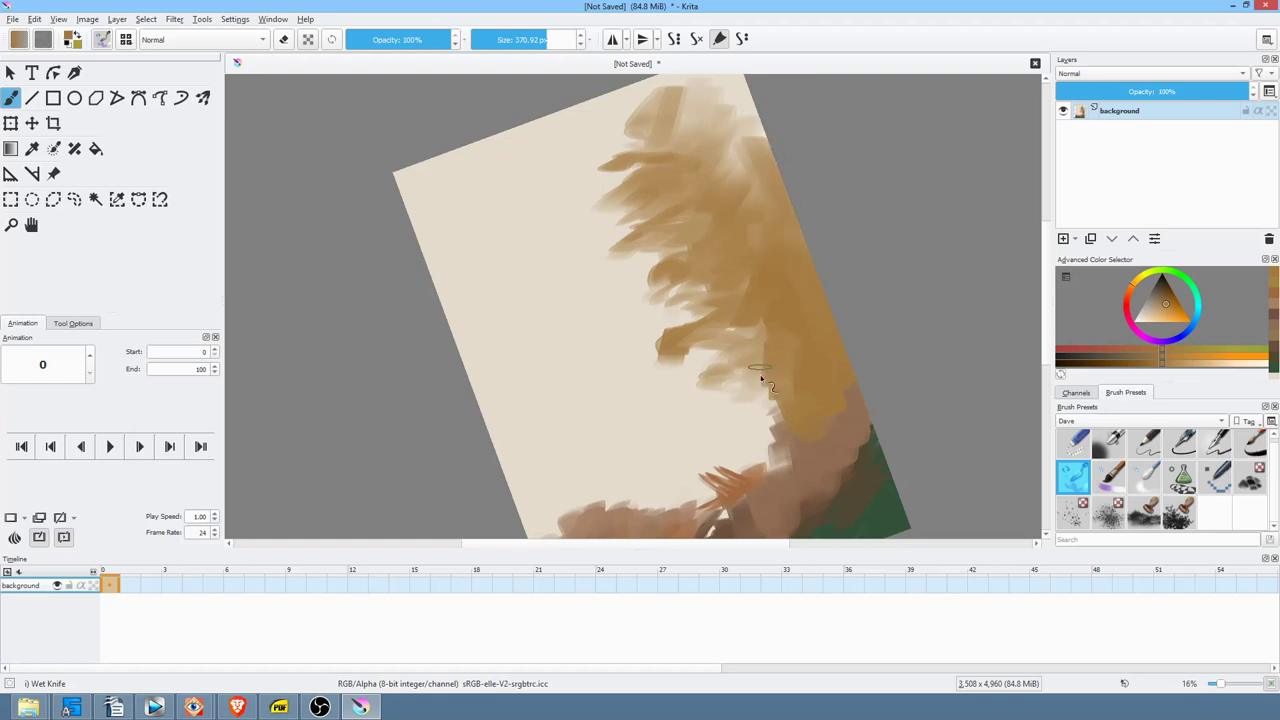
mouse_move(763, 379)
left_mouse_down()
mouse_move(755, 417)
mouse_move(781, 419)
mouse_move(724, 474)
left_mouse_up()
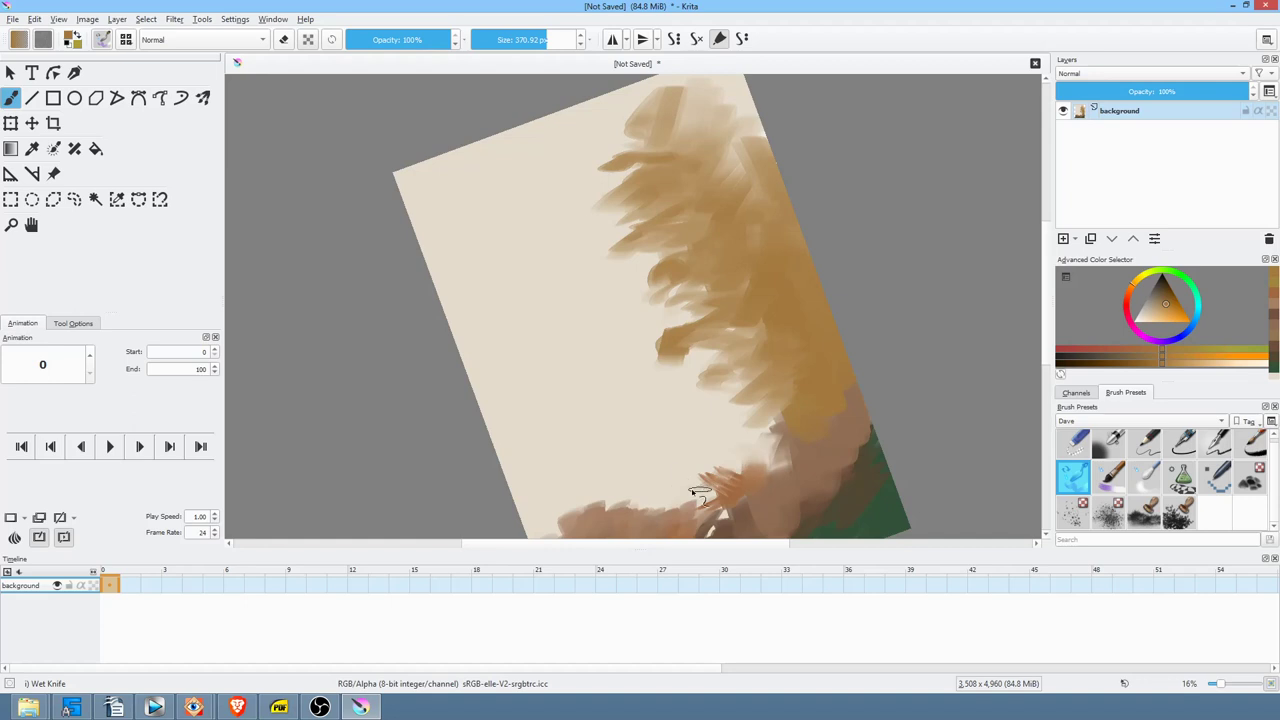
- Rotate the canvas clockwise and paint a shorter ochre column rising from the central dip with a feathered top
mouse_move(718, 392)
left_mouse_down()
mouse_move(743, 400)
mouse_move(608, 400)
mouse_move(697, 374)
mouse_move(603, 423)
mouse_move(667, 405)
mouse_move(586, 380)
left_mouse_up()
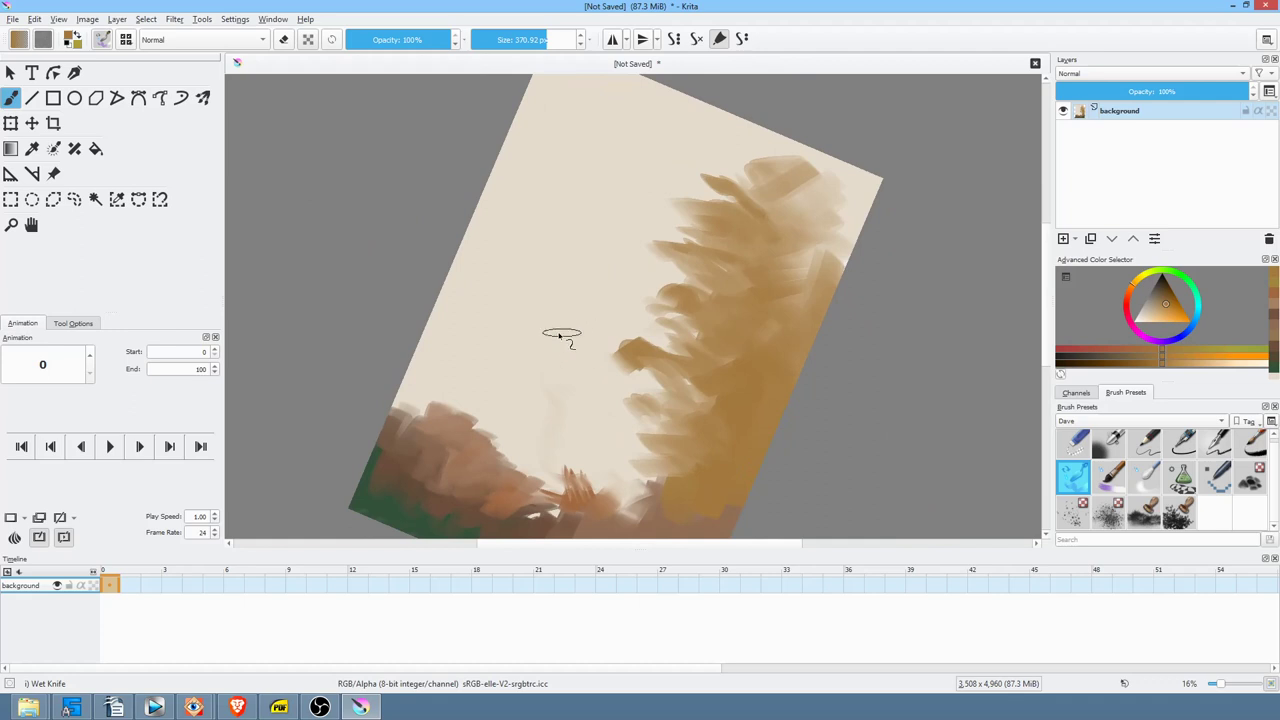
mouse_move(580, 351)
left_mouse_down()
mouse_move(538, 360)
mouse_move(571, 366)
mouse_move(580, 346)
mouse_move(580, 364)
mouse_move(551, 344)
mouse_move(589, 342)
mouse_move(563, 312)
mouse_move(584, 349)
mouse_move(532, 352)
mouse_move(578, 377)
mouse_move(560, 397)
mouse_move(535, 384)
mouse_move(559, 405)
mouse_move(602, 389)
mouse_move(558, 421)
mouse_move(561, 440)
mouse_move(585, 408)
mouse_move(547, 505)
left_mouse_up()
mouse_move(561, 413)
left_mouse_down()
mouse_move(586, 471)
mouse_move(491, 443)
left_mouse_up()
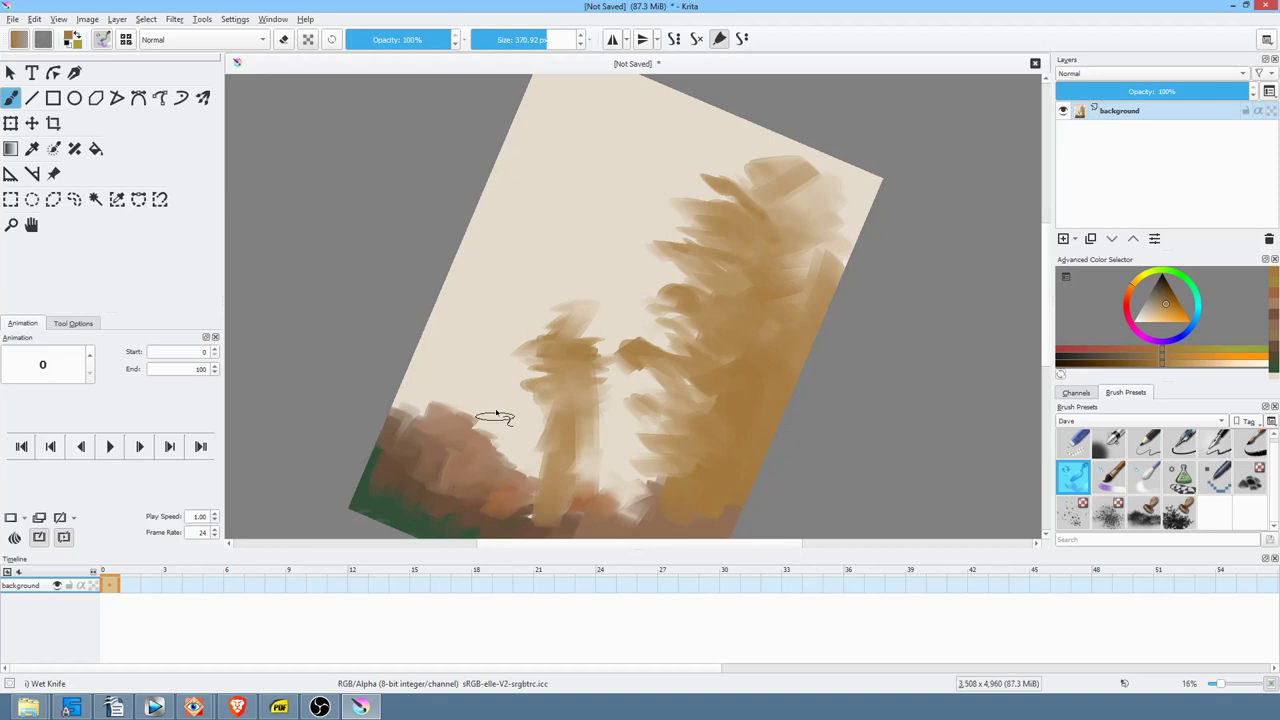
- Paint a bent, paler ochre column rising from the left mound, then reset the canvas rotation
left_click_drag(465, 388, 475, 327)
mouse_move(512, 274)
left_mouse_down()
mouse_move(442, 343)
mouse_move(449, 370)
mouse_move(480, 394)
mouse_move(465, 431)
mouse_move(444, 336)
mouse_move(484, 310)
mouse_move(464, 332)
mouse_move(474, 349)
mouse_move(509, 317)
mouse_move(530, 273)
left_mouse_up()
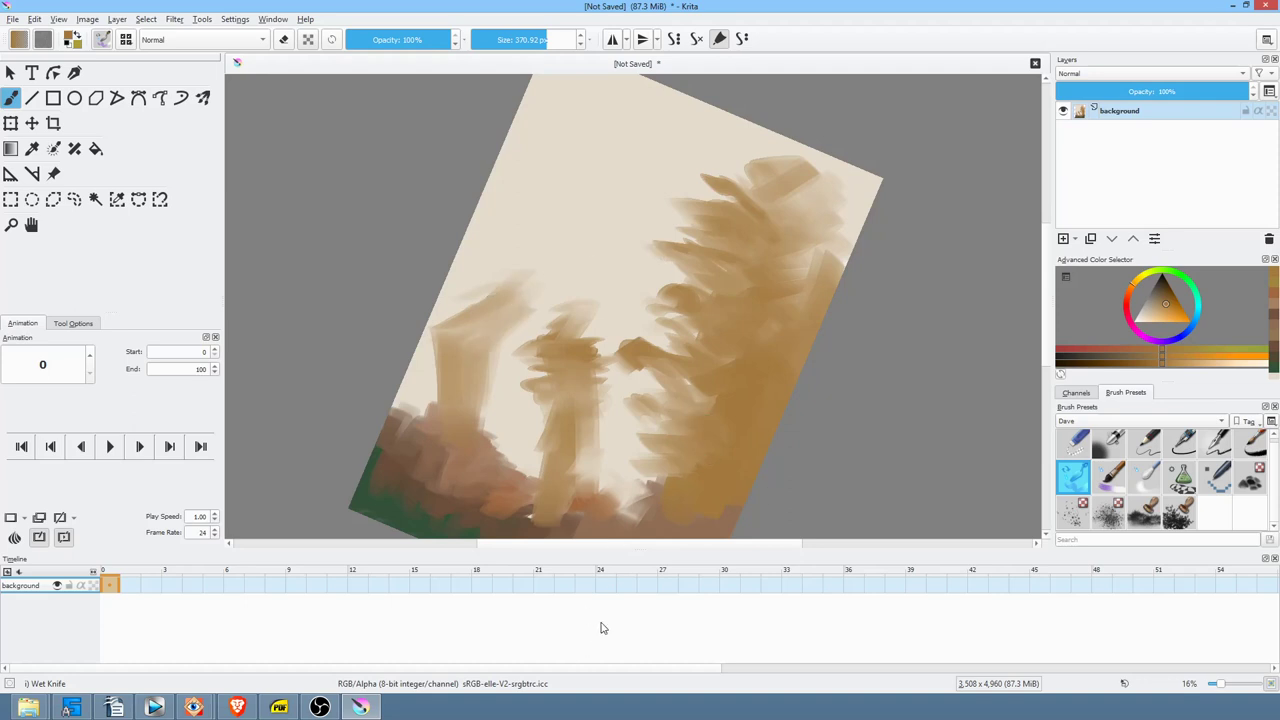
key("5")
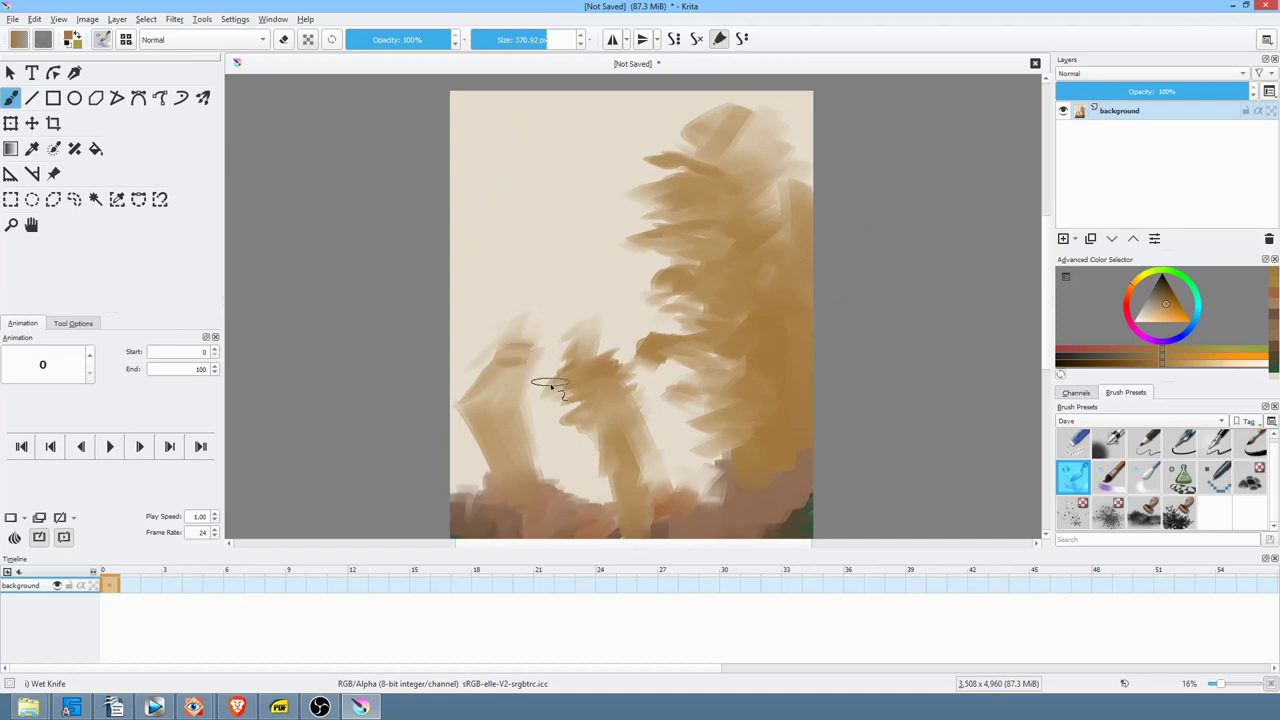
- Reduce the brush size to 210 px while working close up on the left column
scroll(540, 400, "up", 5)
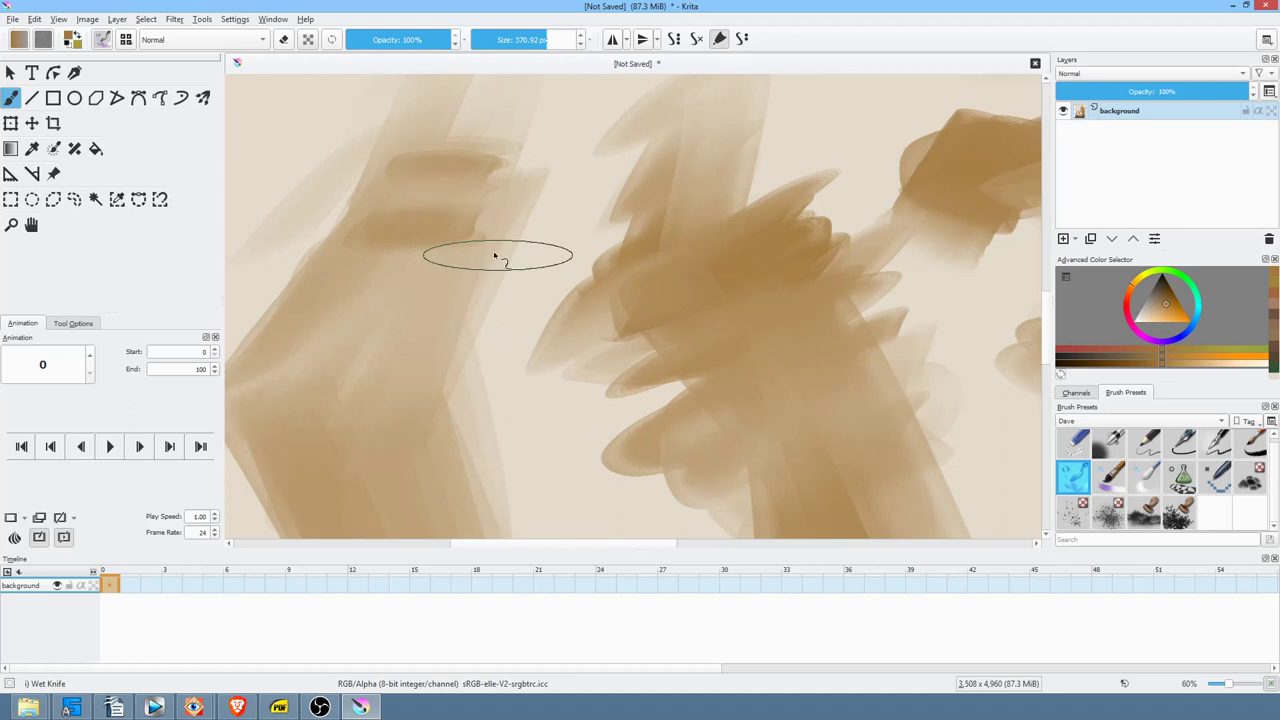
key("bracketleft")
key("bracketleft")
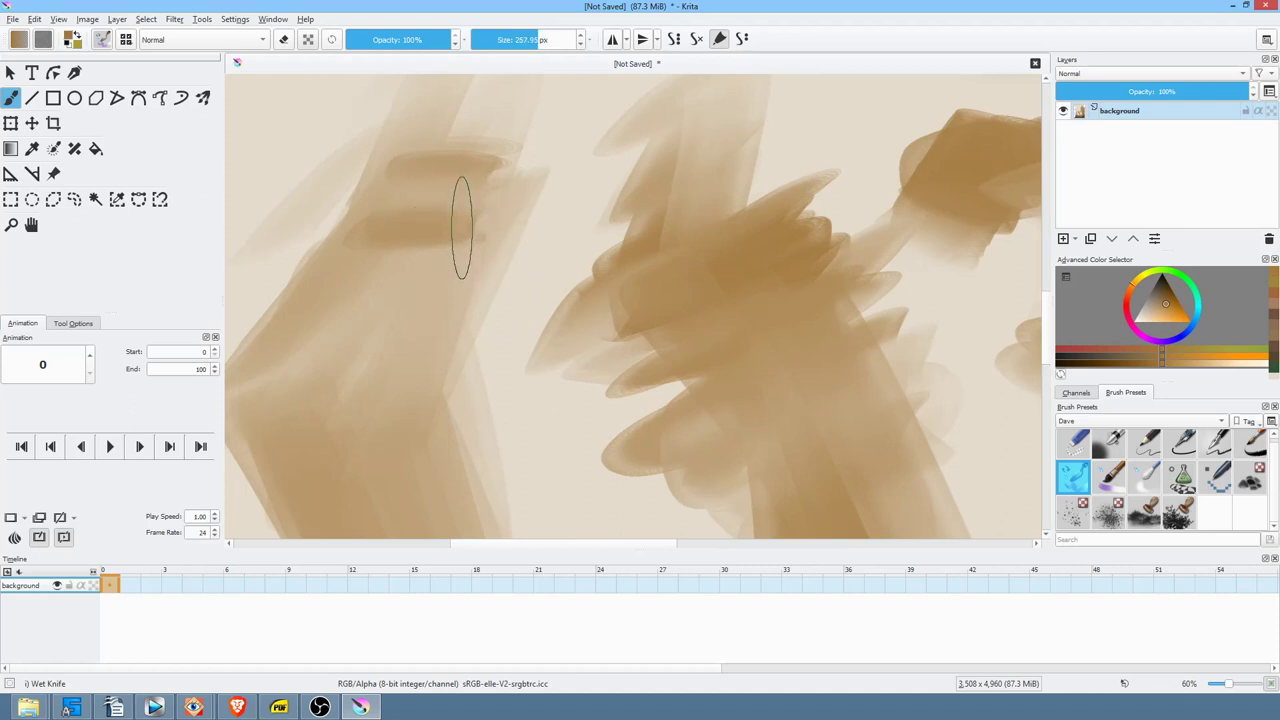
key("bracketleft")
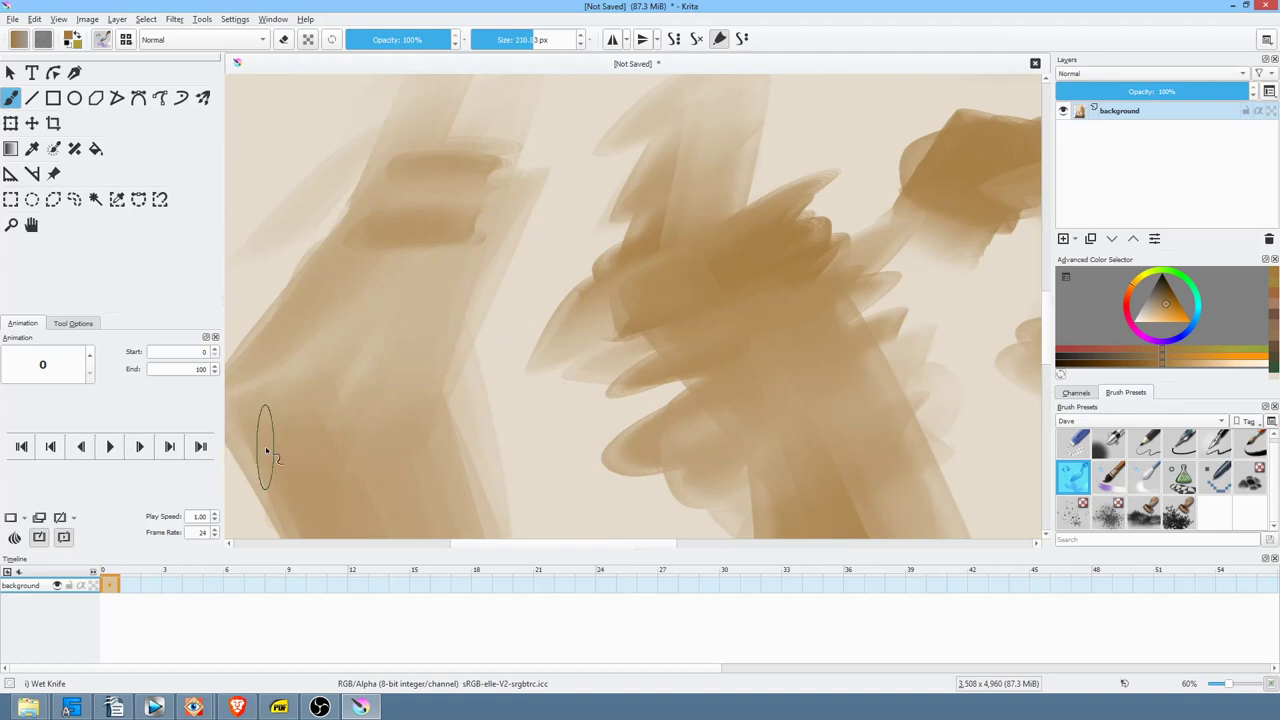
left_click_drag(462, 254, 498, 396)
left_click_drag(677, 367, 580, 318)
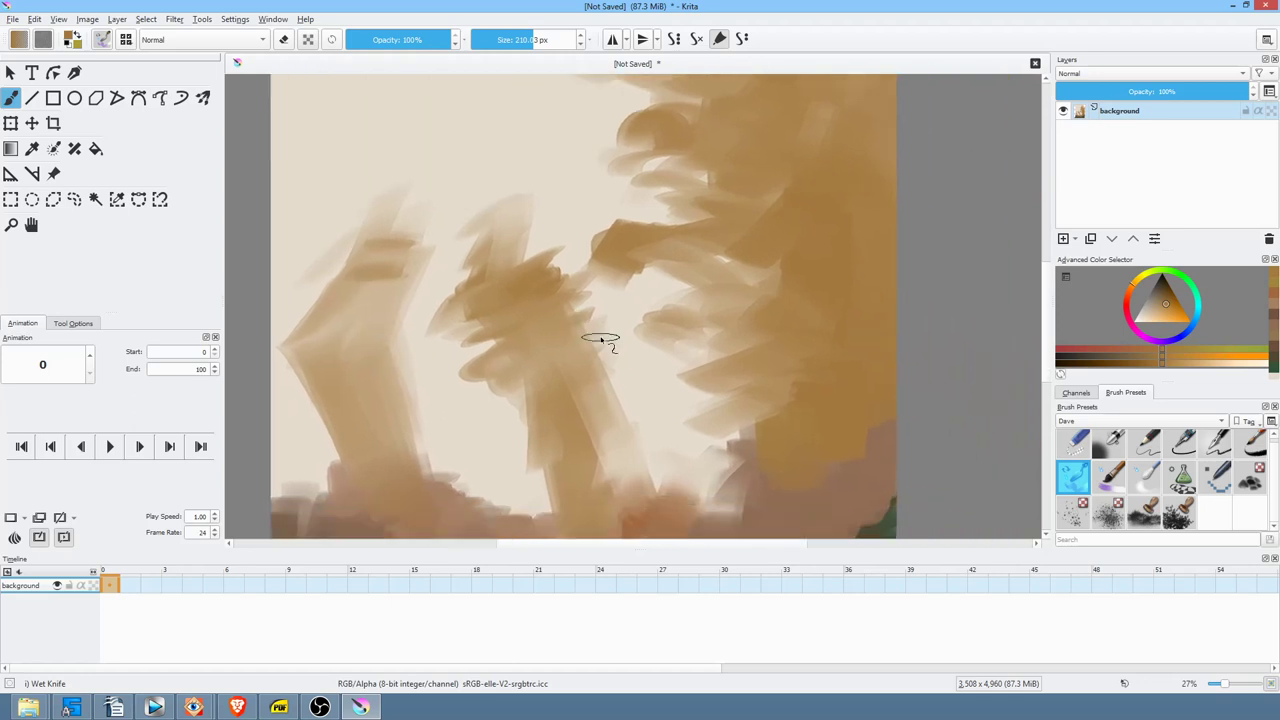
- Switch to the canvas-only view and centre it on the two smaller ochre columns
key("Tab")
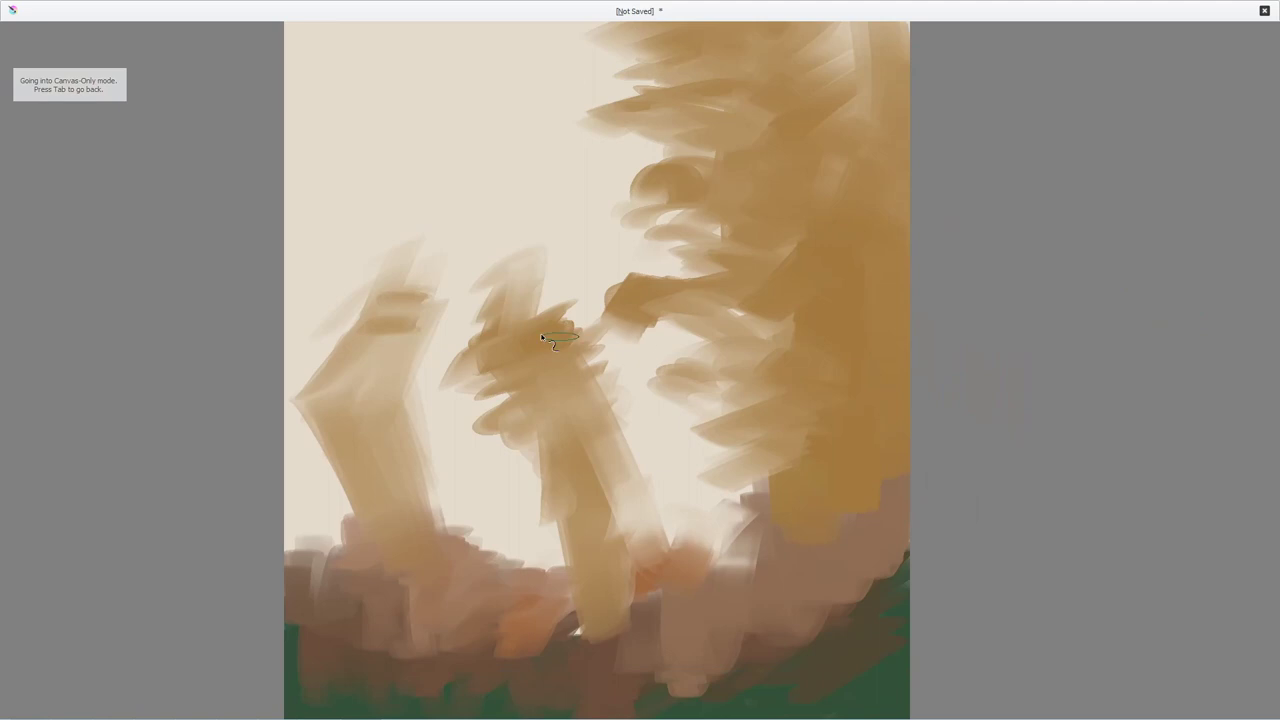
key("Tab")
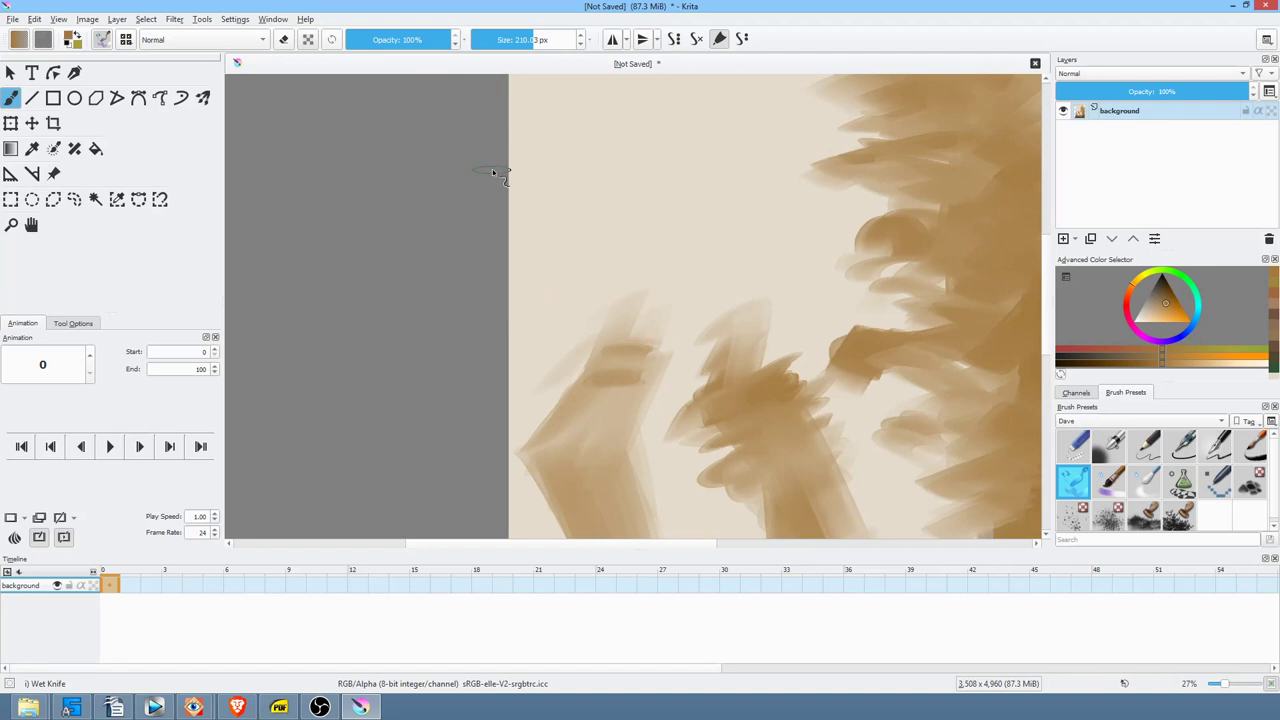
left_click_drag(790, 336, 656, 291)
left_click_drag(538, 226, 577, 426)
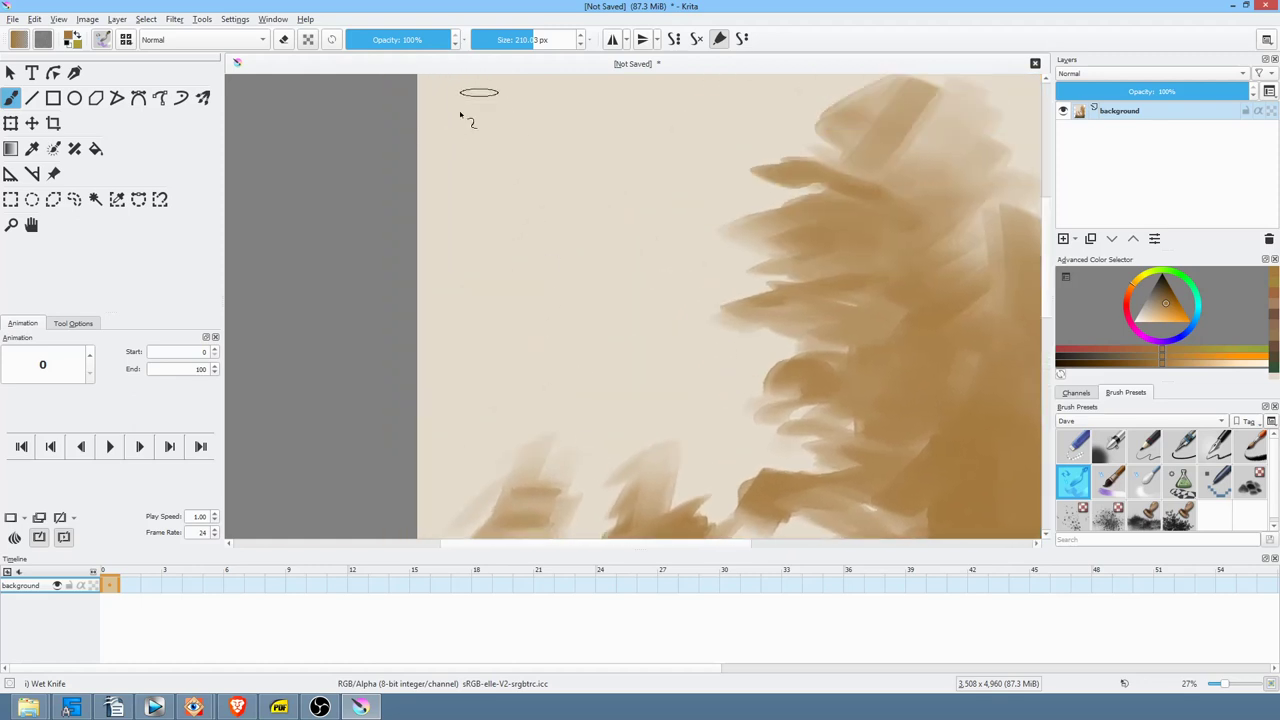
left_click_drag(532, 141, 694, 257)
key("Tab")
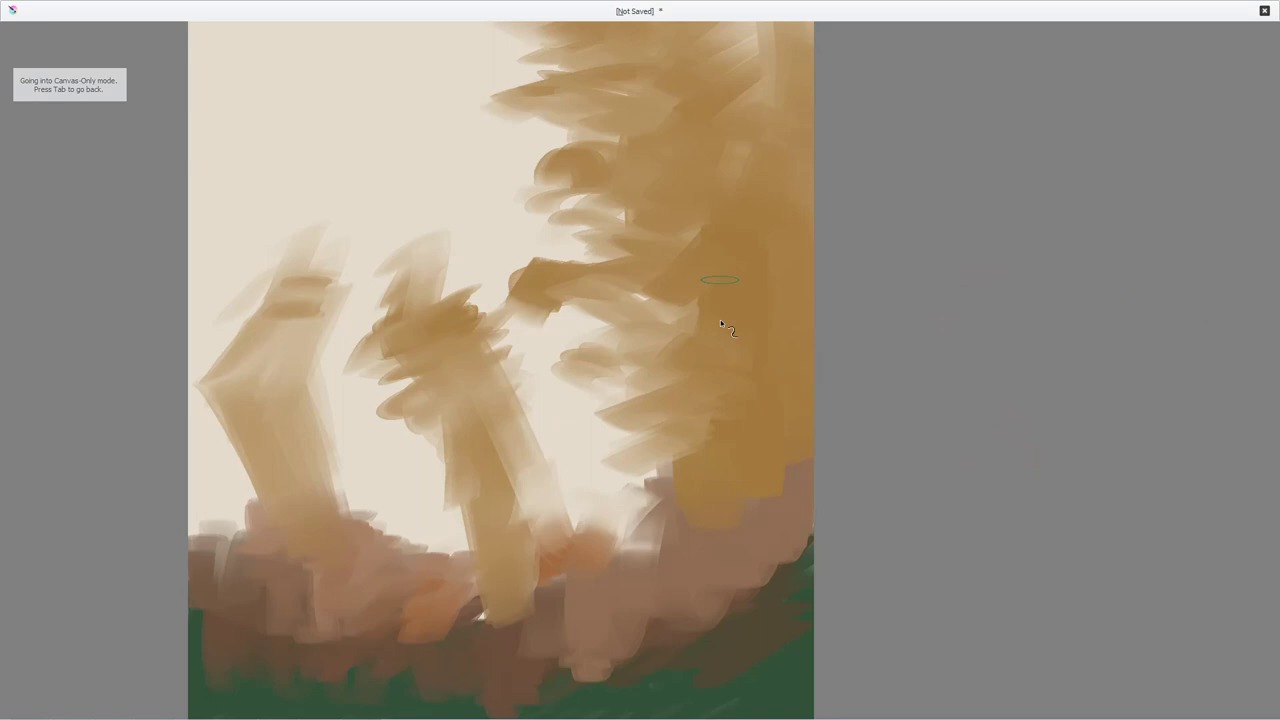
left_click_drag(634, 214, 700, 290)
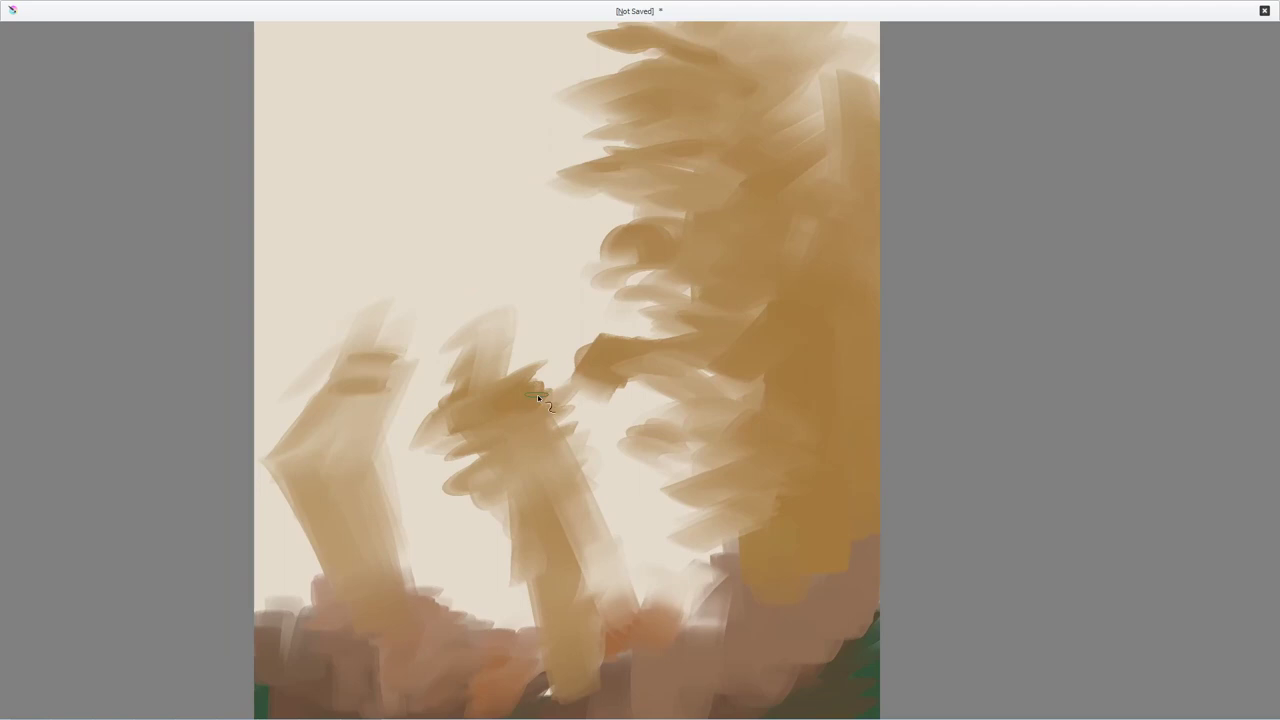
- Paint darker ochre zigzag strokes down the central column and diagonal strokes spreading from it toward the left column
mouse_move(513, 472)
left_mouse_down()
mouse_move(553, 448)
mouse_move(522, 479)
mouse_move(576, 481)
mouse_move(536, 529)
mouse_move(511, 495)
mouse_move(538, 495)
mouse_move(516, 533)
mouse_move(590, 539)
left_mouse_up()
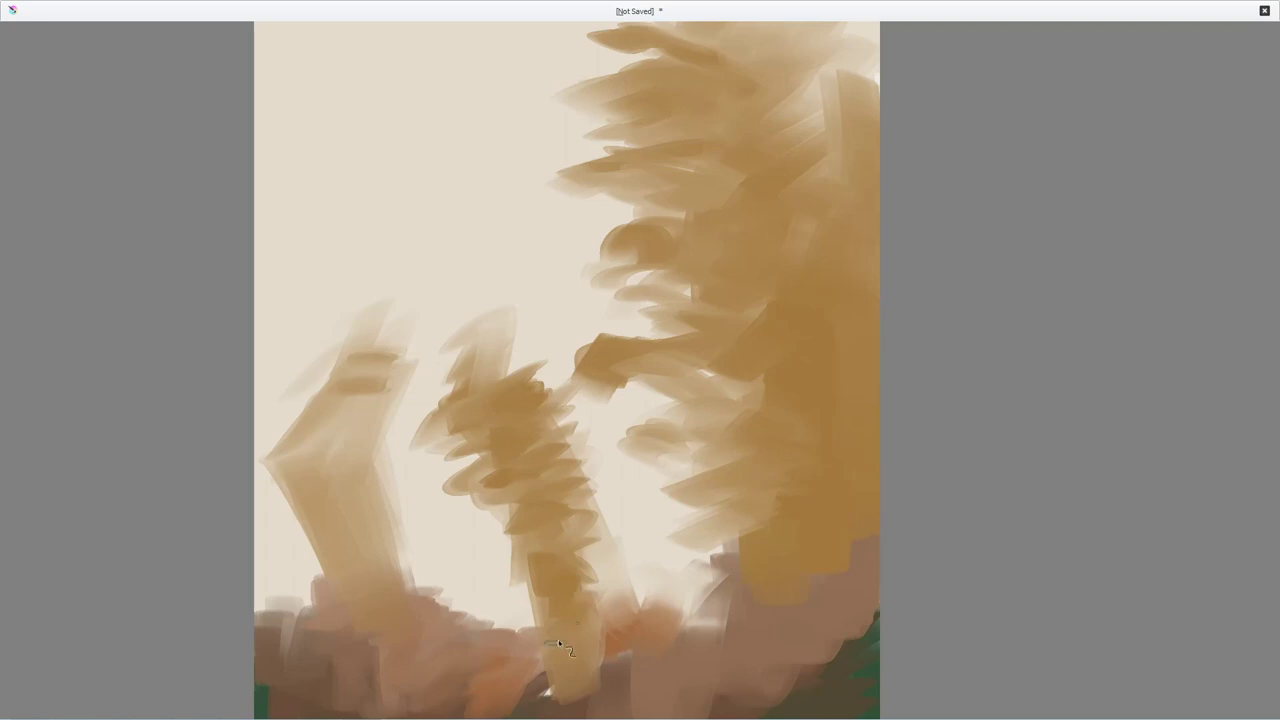
left_click_drag(449, 598, 477, 575)
mouse_move(506, 462)
left_mouse_down()
mouse_move(451, 534)
mouse_move(380, 529)
mouse_move(414, 586)
mouse_move(467, 569)
mouse_move(537, 586)
mouse_move(509, 617)
mouse_move(465, 590)
left_mouse_up()
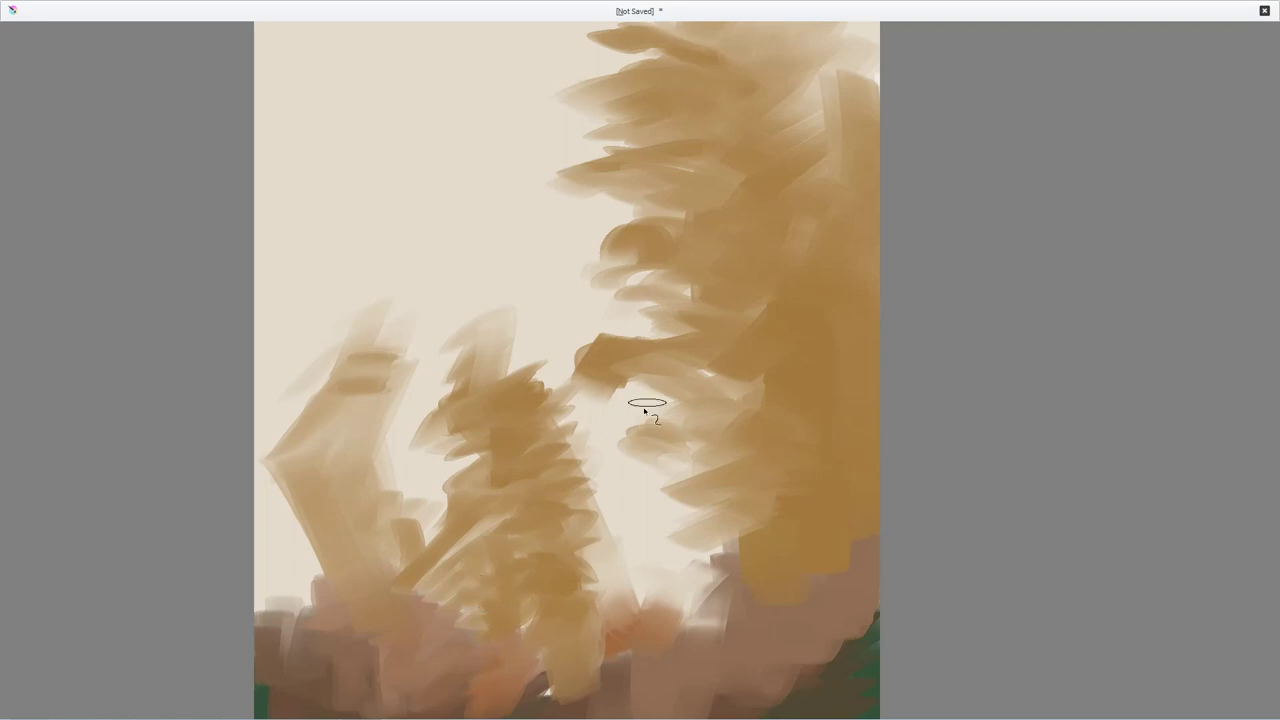
- Darken the middle of the central column at close range with more blended ochre strokes
left_click_drag(625, 450, 709, 400)
key("5")
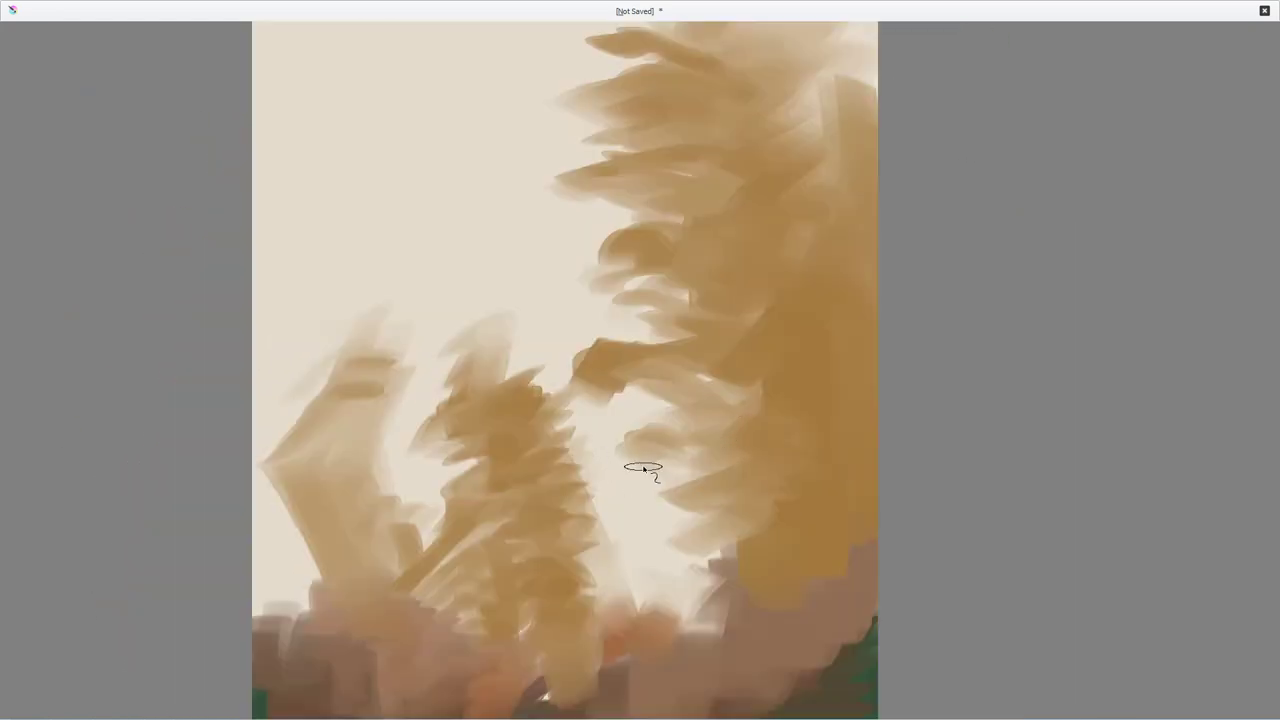
mouse_move(506, 528)
left_mouse_down()
mouse_move(531, 491)
mouse_move(617, 429)
mouse_move(565, 510)
mouse_move(726, 366)
mouse_move(1083, 297)
mouse_move(1114, 314)
mouse_move(1150, 373)
mouse_move(491, 374)
mouse_move(40, 437)
left_mouse_up()
mouse_move(201, 384)
left_mouse_down()
mouse_move(1011, 311)
mouse_move(1237, 380)
mouse_move(1117, 329)
mouse_move(1257, 309)
mouse_move(289, 369)
mouse_move(896, 359)
mouse_move(854, 360)
mouse_move(866, 334)
mouse_move(844, 316)
left_mouse_up()
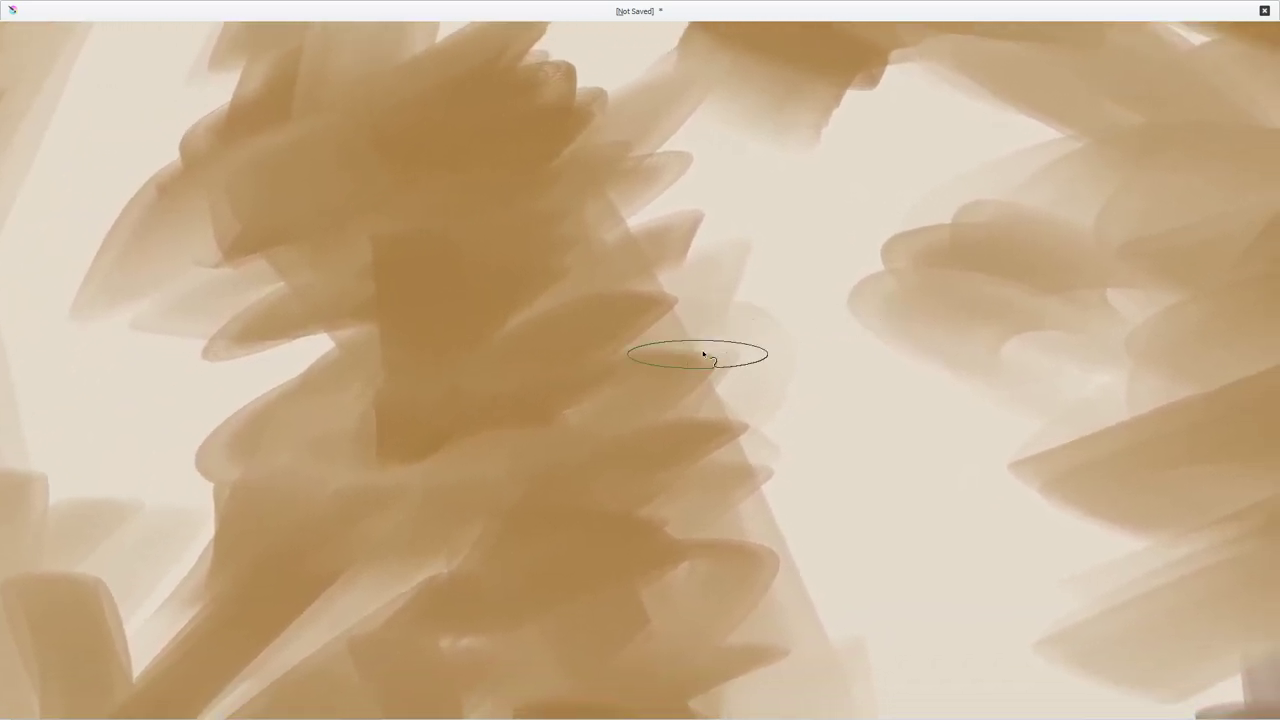
mouse_move(708, 342)
left_mouse_down()
mouse_move(694, 343)
mouse_move(657, 420)
mouse_move(686, 398)
left_mouse_up()
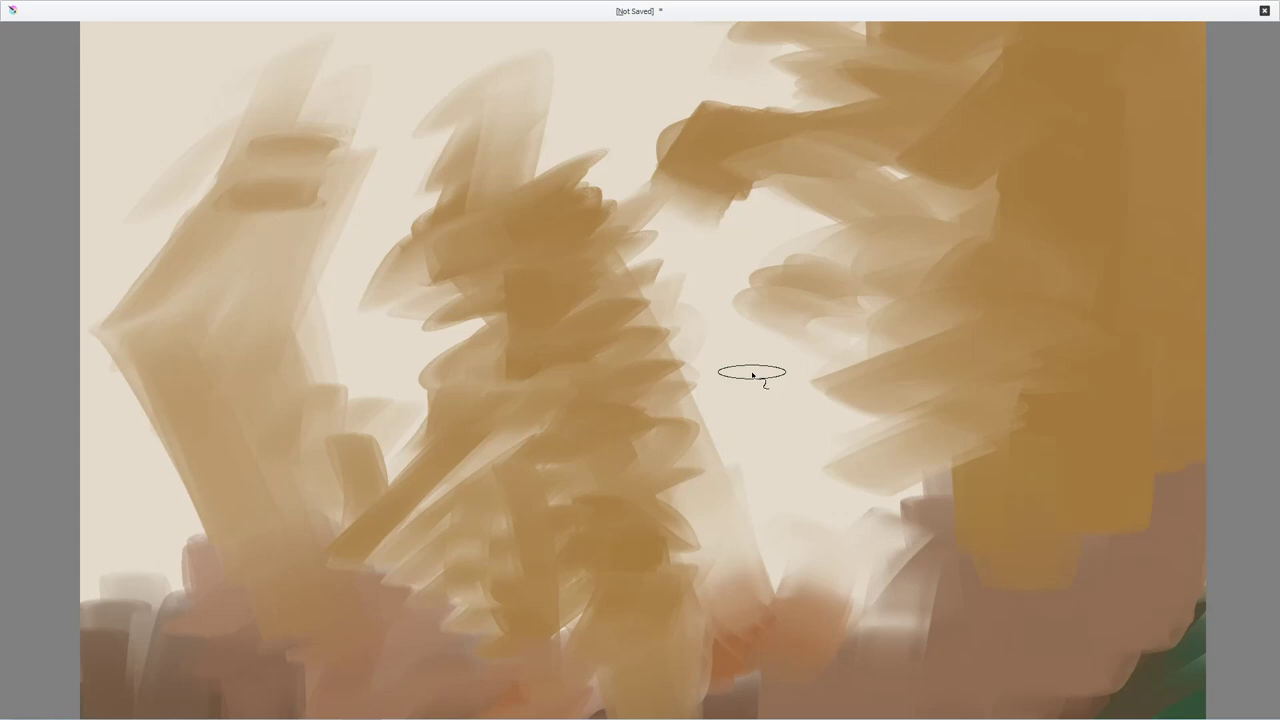
key("1")
mouse_move(610, 379)
left_mouse_down()
mouse_move(916, 339)
mouse_move(896, 366)
left_mouse_up()
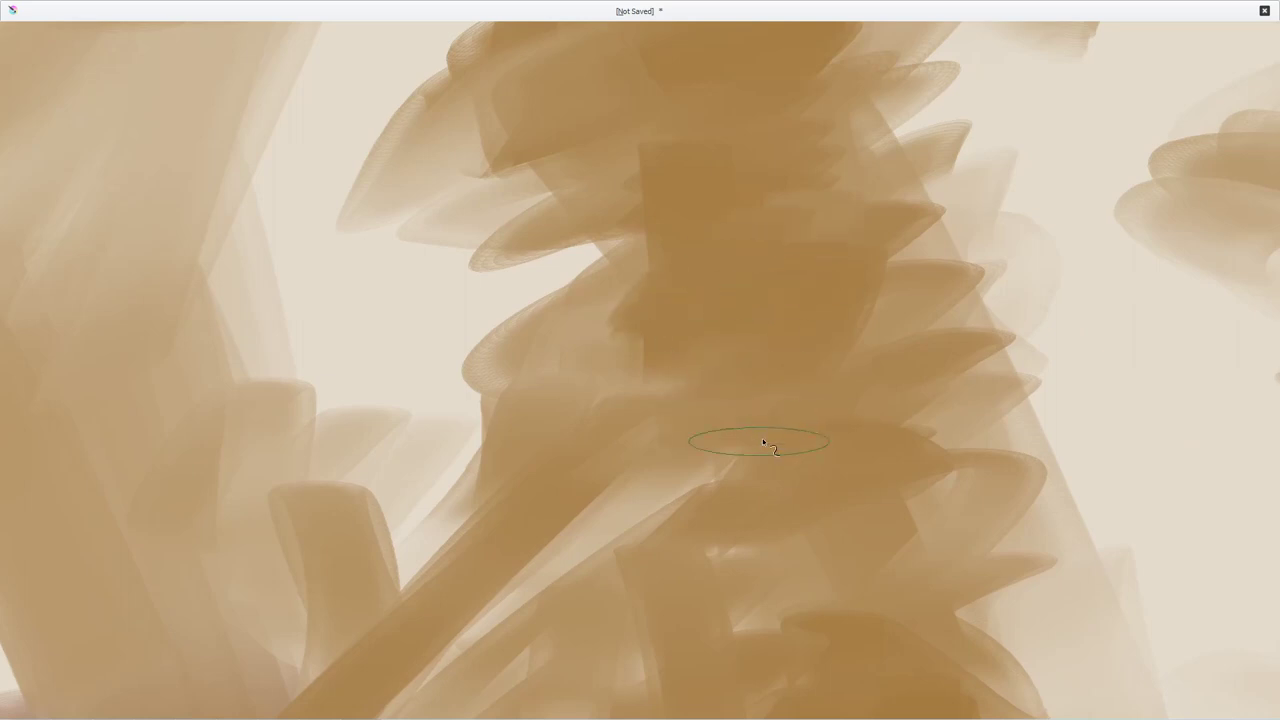
left_click_drag(765, 438, 805, 328)
key("]")
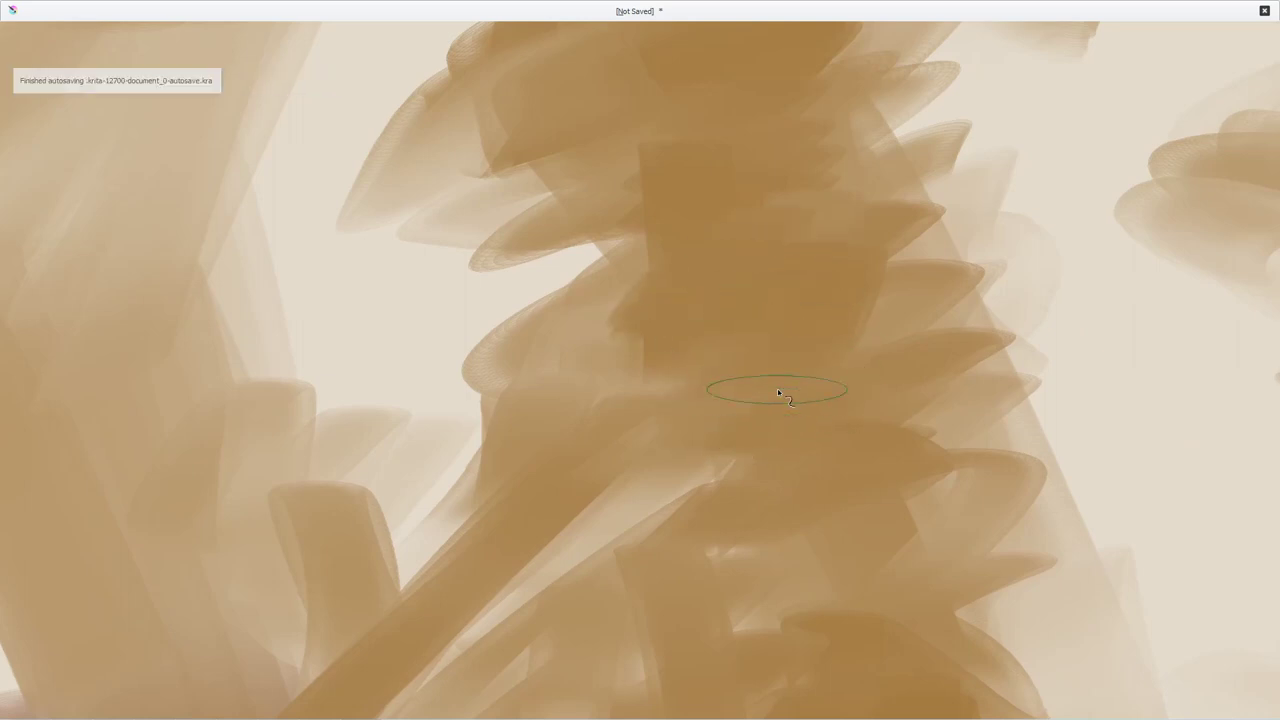
mouse_move(877, 408)
left_mouse_down()
mouse_move(826, 447)
mouse_move(857, 423)
mouse_move(486, 437)
mouse_move(366, 417)
mouse_move(688, 425)
mouse_move(760, 380)
left_mouse_up()
mouse_move(771, 449)
left_mouse_down()
mouse_move(732, 288)
mouse_move(711, 626)
mouse_move(737, 131)
mouse_move(757, 14)
mouse_move(752, 358)
mouse_move(771, 206)
mouse_move(726, 331)
mouse_move(783, 280)
mouse_move(1006, 254)
mouse_move(949, 251)
left_mouse_up()
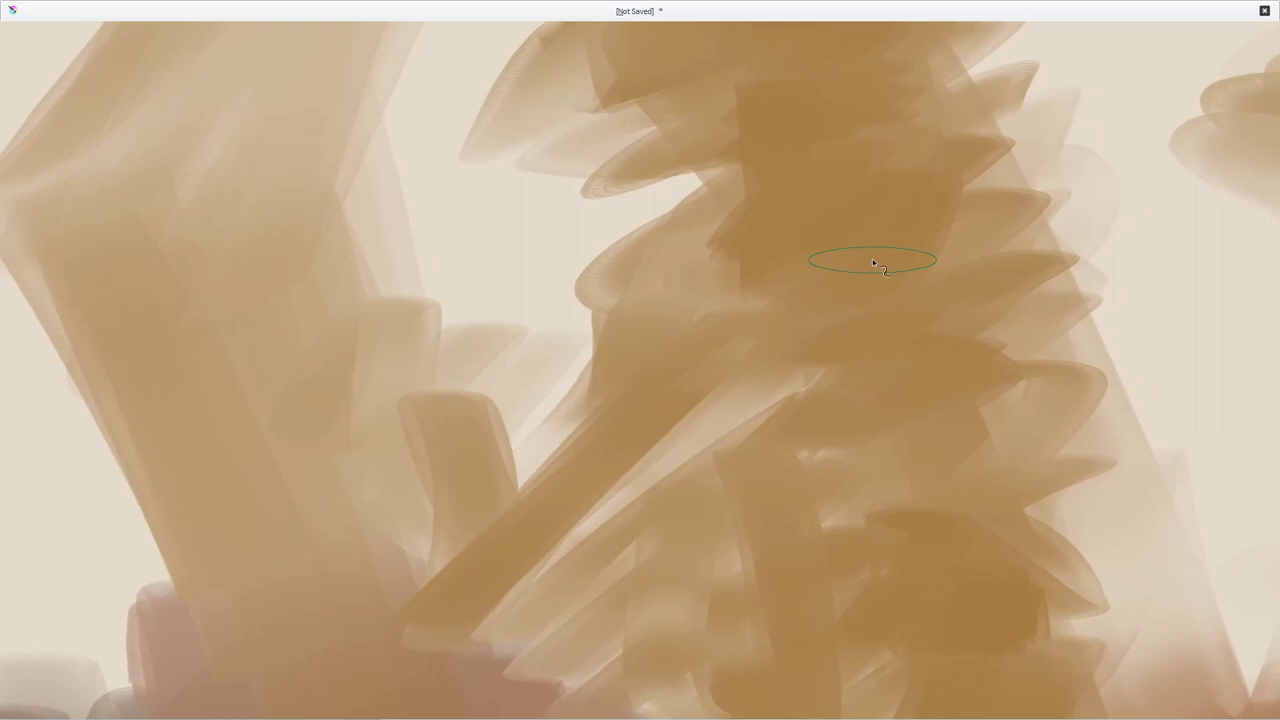
- Paint a small dark ochre patch on the lower part of the left column and bring back the full interface
left_click_drag(245, 452, 314, 449)
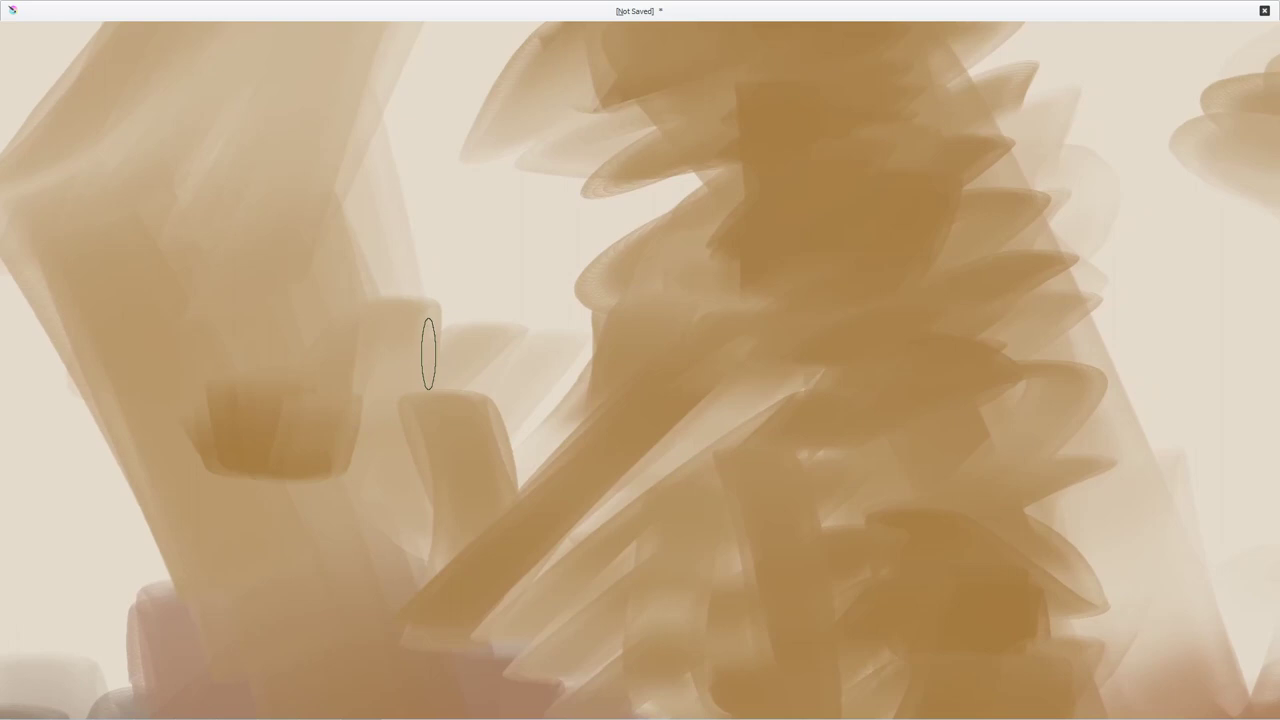
key("Tab")
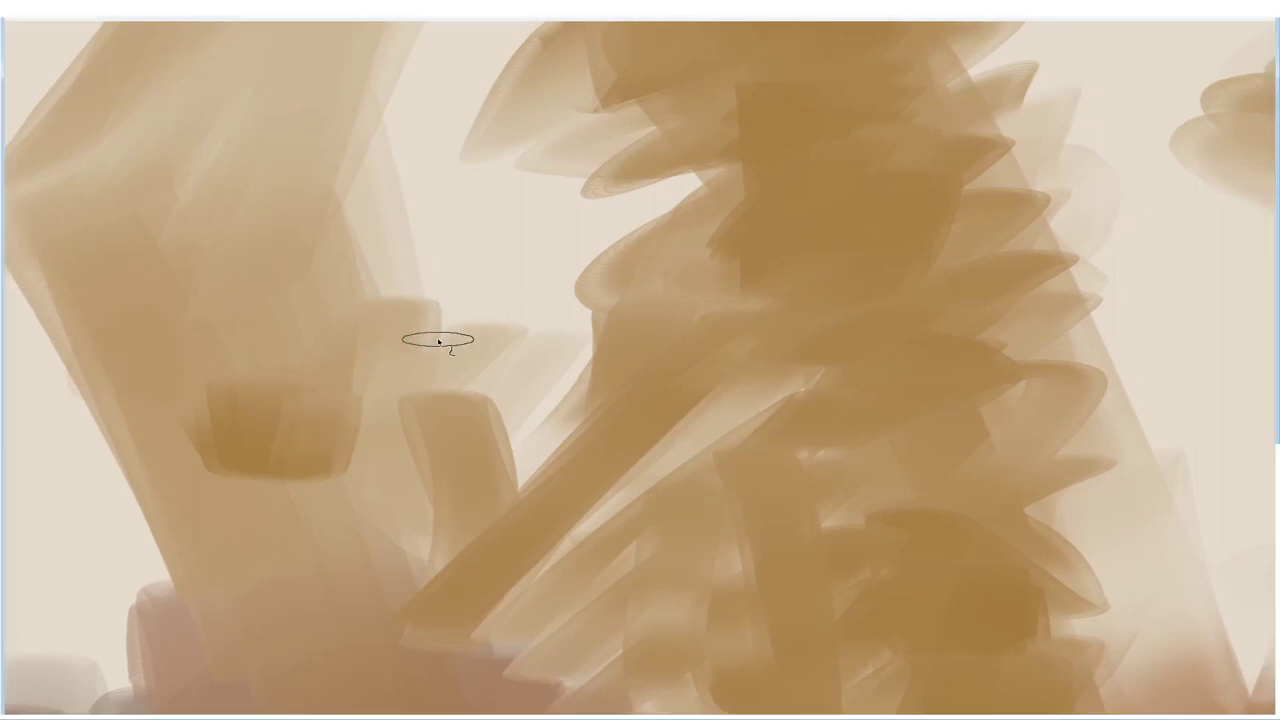
key("Tab")
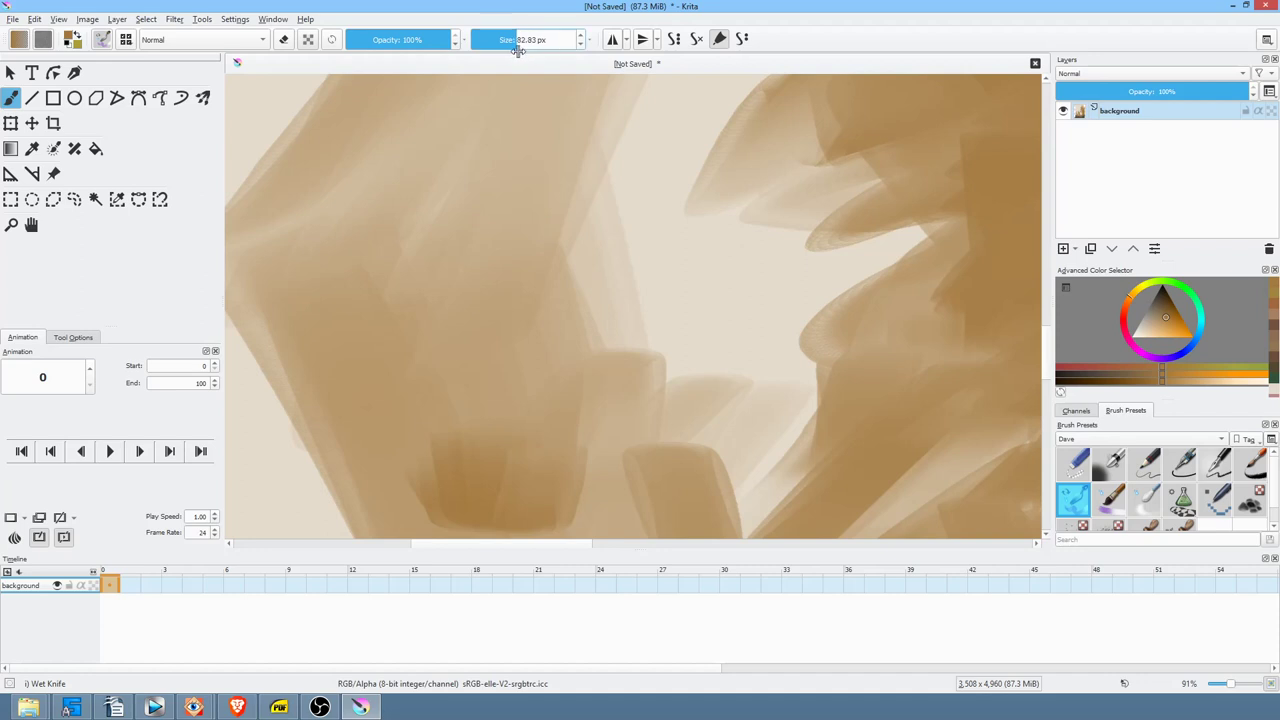
- Set the brush size to 120 px and, in canvas-only view, add short ochre strokes low on the left column and across to the central one
left_click(537, 41)
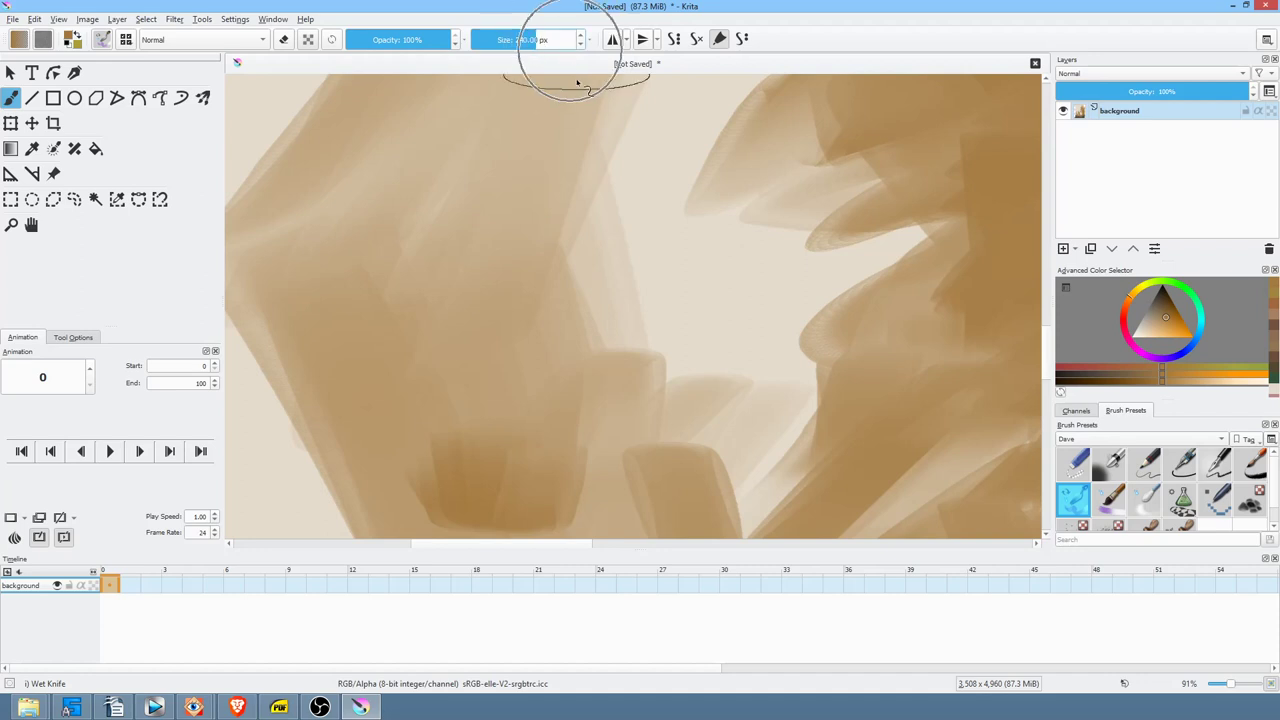
key("1")
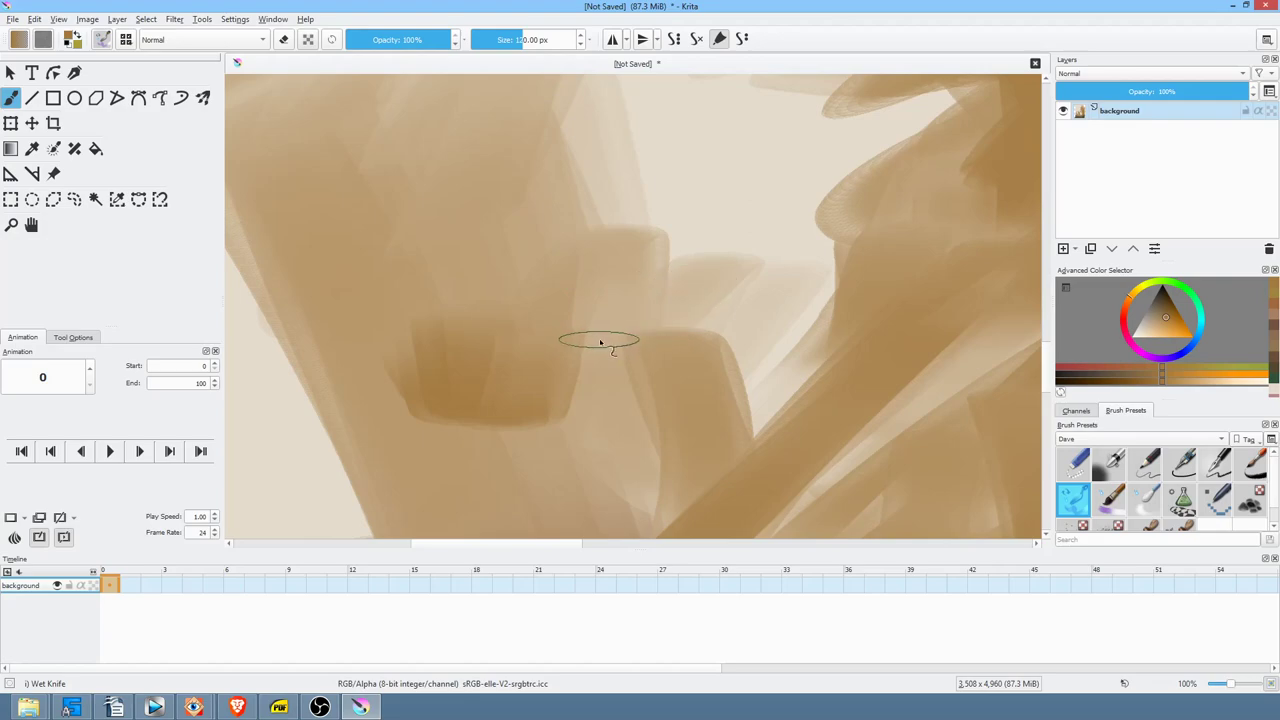
key("Tab")
left_click_drag(386, 391, 423, 376)
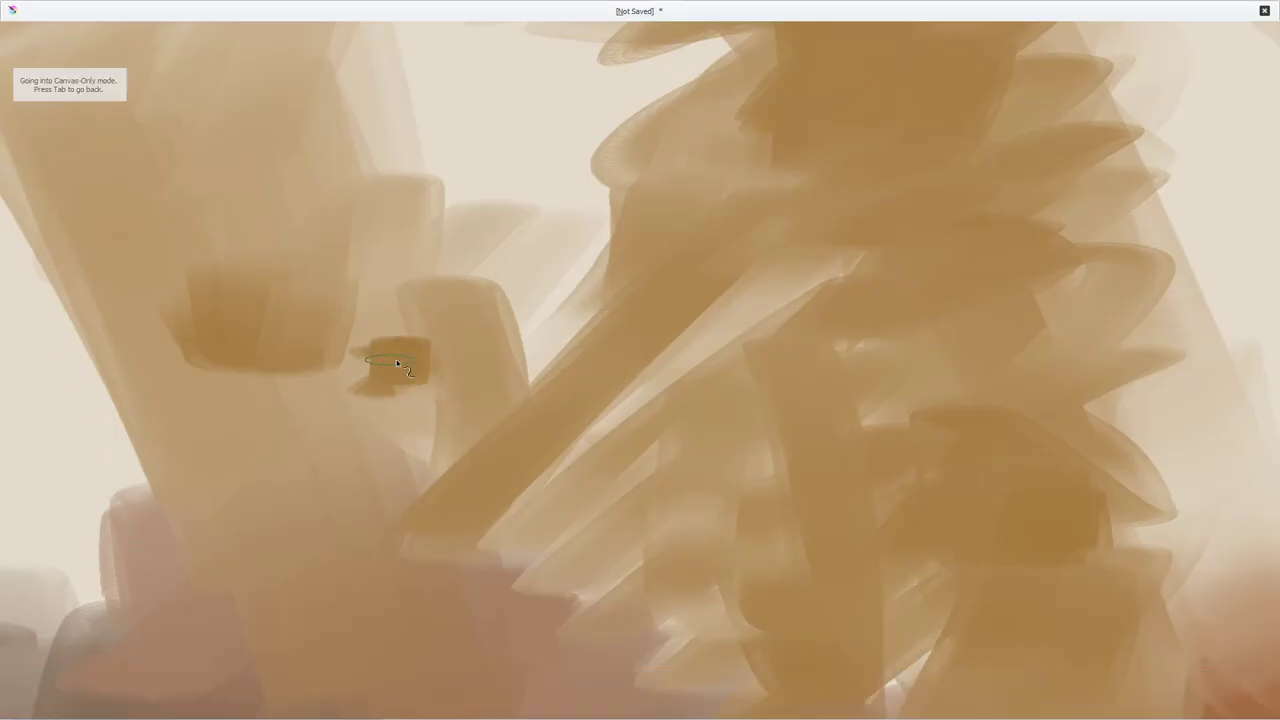
mouse_move(392, 298)
left_mouse_down()
mouse_move(371, 257)
mouse_move(345, 313)
mouse_move(439, 300)
mouse_move(436, 340)
mouse_move(385, 382)
mouse_move(424, 426)
mouse_move(427, 459)
mouse_move(364, 448)
mouse_move(360, 405)
mouse_move(321, 335)
mouse_move(302, 430)
mouse_move(349, 364)
mouse_move(359, 388)
mouse_move(304, 460)
mouse_move(341, 485)
mouse_move(438, 461)
mouse_move(468, 547)
mouse_move(592, 392)
mouse_move(547, 449)
mouse_move(601, 488)
mouse_move(747, 341)
mouse_move(733, 324)
mouse_move(748, 262)
mouse_move(726, 277)
mouse_move(743, 303)
mouse_move(728, 326)
mouse_move(762, 378)
mouse_move(737, 433)
mouse_move(760, 263)
mouse_move(700, 257)
mouse_move(804, 300)
mouse_move(641, 561)
mouse_move(603, 541)
mouse_move(624, 502)
mouse_move(538, 524)
mouse_move(780, 508)
left_mouse_up()
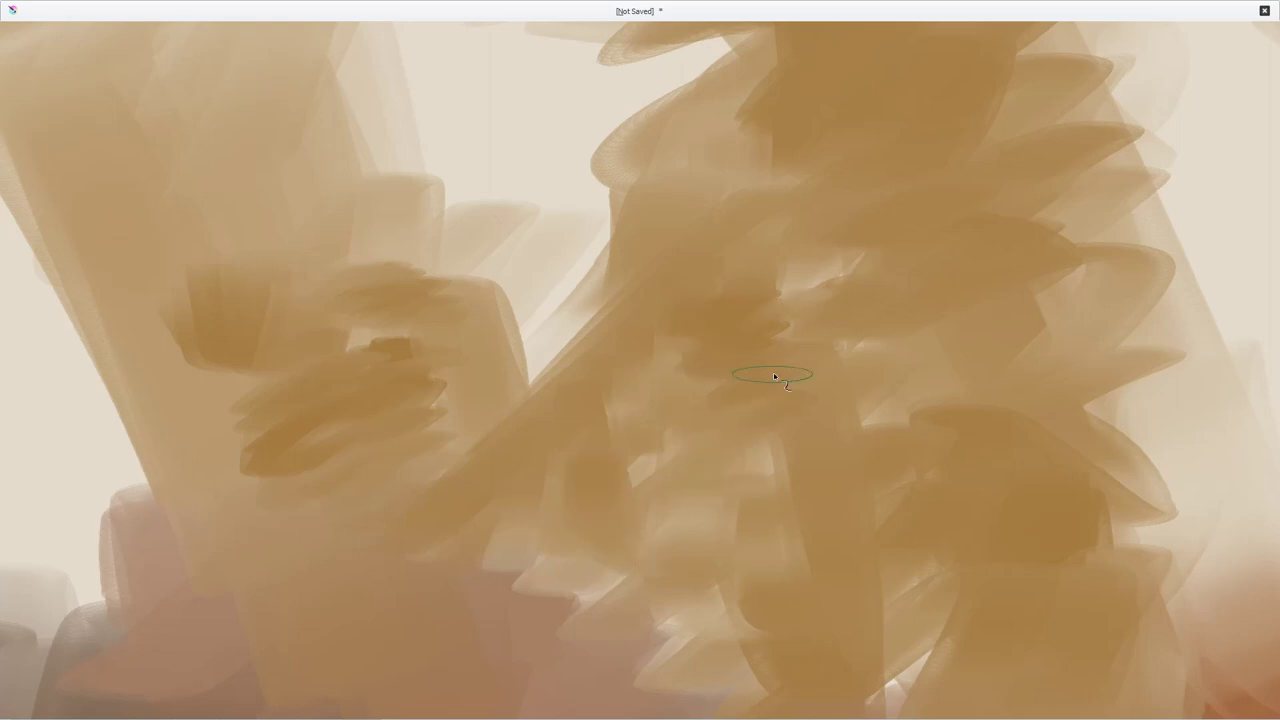
- Sample a reddish brown from the ground and blend strokes of it into the lower central column and the mound beneath
left_click_drag(773, 303, 754, 383)
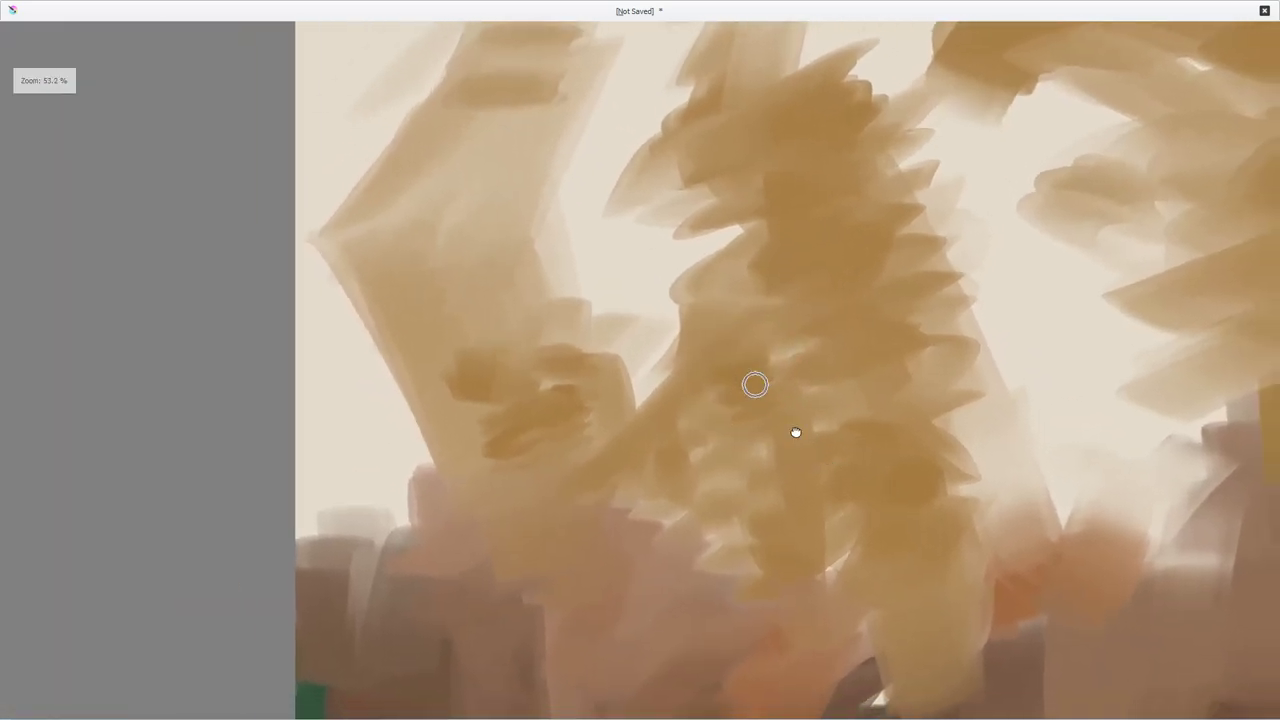
left_click_drag(797, 433, 722, 298)
left_click(687, 545, "ctrl")
mouse_move(622, 287)
left_mouse_down()
mouse_move(643, 258)
mouse_move(631, 284)
mouse_move(645, 267)
mouse_move(718, 257)
mouse_move(693, 269)
mouse_move(677, 219)
mouse_move(724, 190)
mouse_move(668, 225)
mouse_move(711, 187)
mouse_move(675, 181)
mouse_move(735, 195)
mouse_move(689, 245)
mouse_move(729, 246)
mouse_move(699, 287)
mouse_move(676, 236)
left_mouse_up()
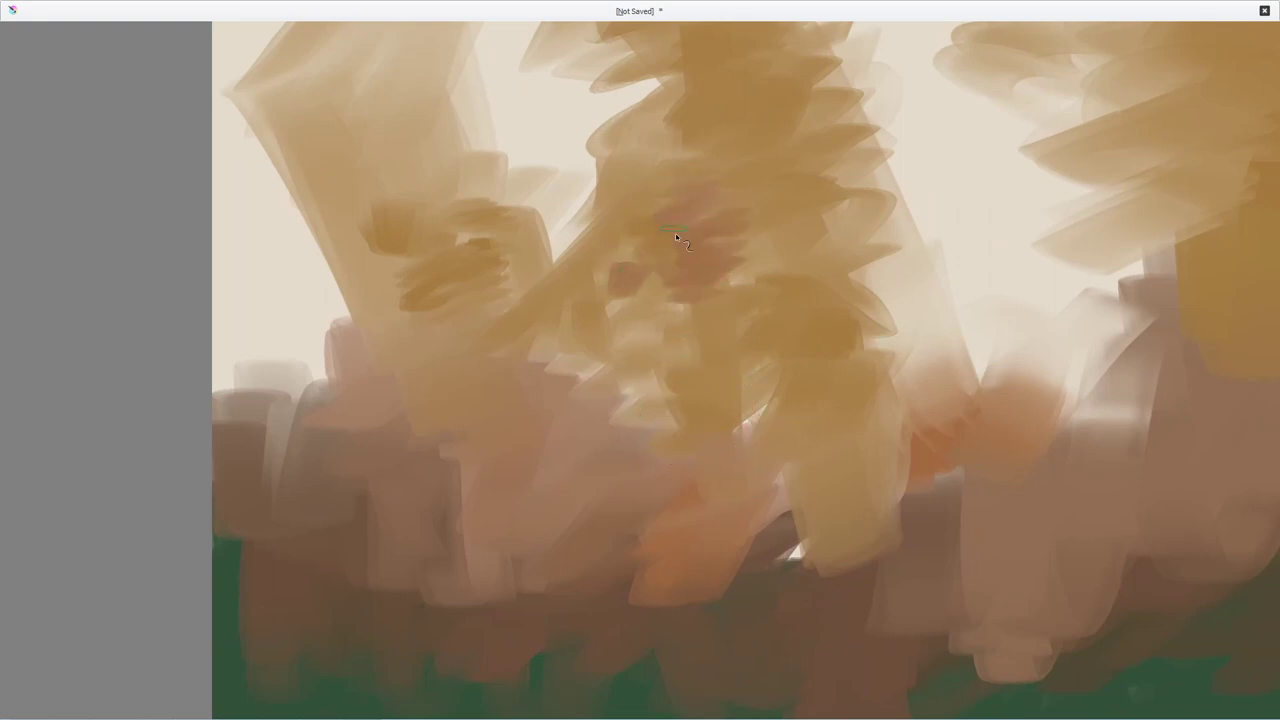
mouse_move(614, 321)
left_mouse_down()
mouse_move(666, 331)
mouse_move(722, 307)
left_mouse_up()
mouse_move(665, 372)
left_mouse_down()
mouse_move(592, 381)
mouse_move(675, 405)
mouse_move(623, 452)
left_mouse_up()
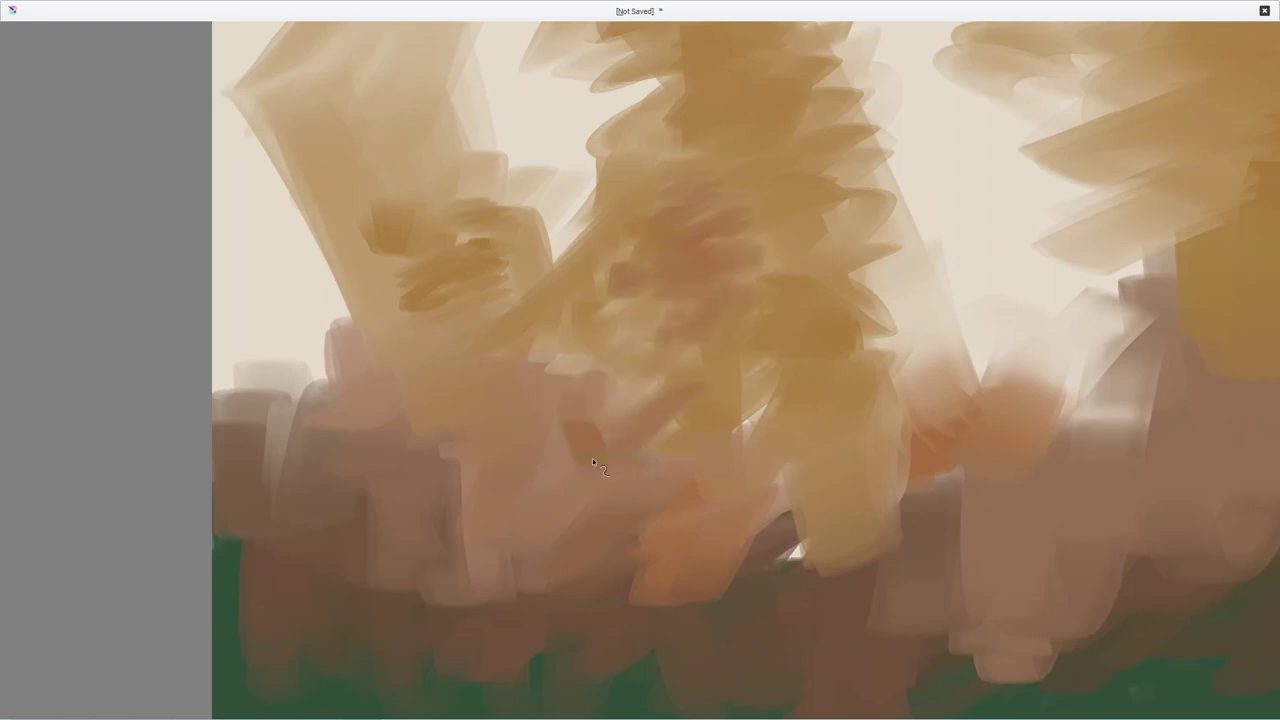
- Build up darker reddish-brown strokes around the foot of the central column and blend them upward into the ochre
left_click_drag(613, 395, 603, 410)
left_click_drag(626, 331, 665, 341)
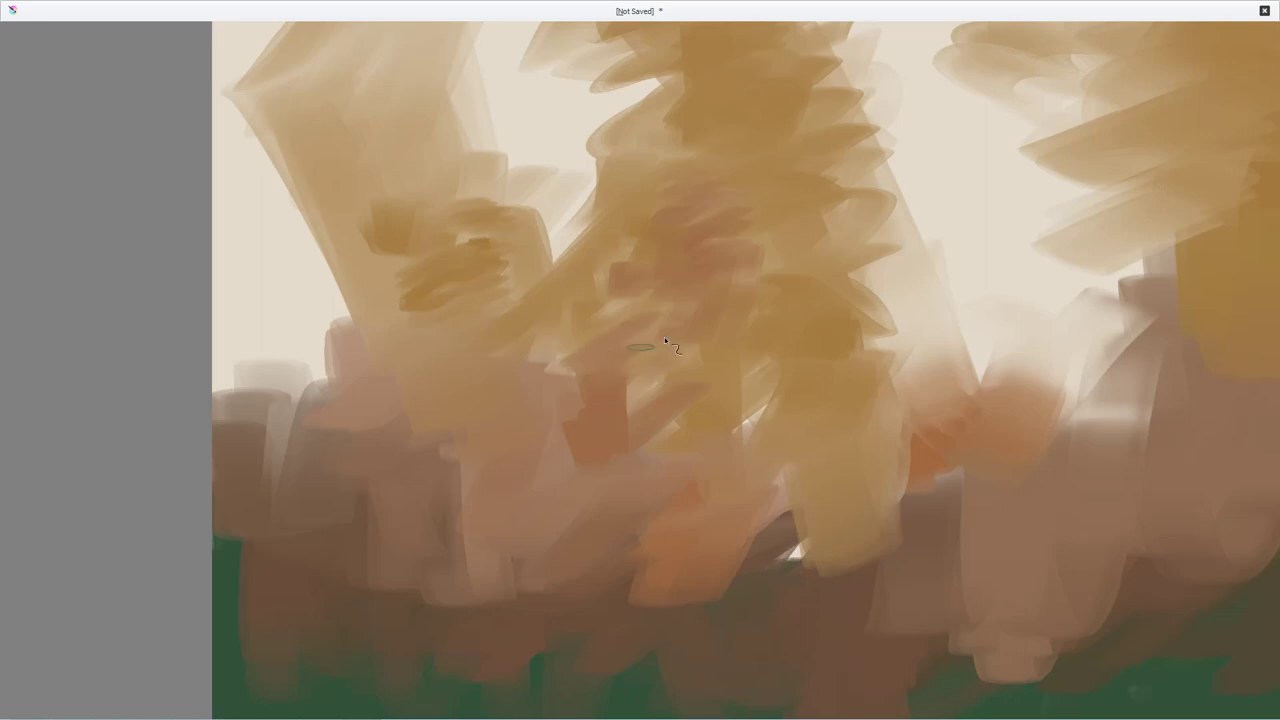
scroll(630, 427, "up", 2)
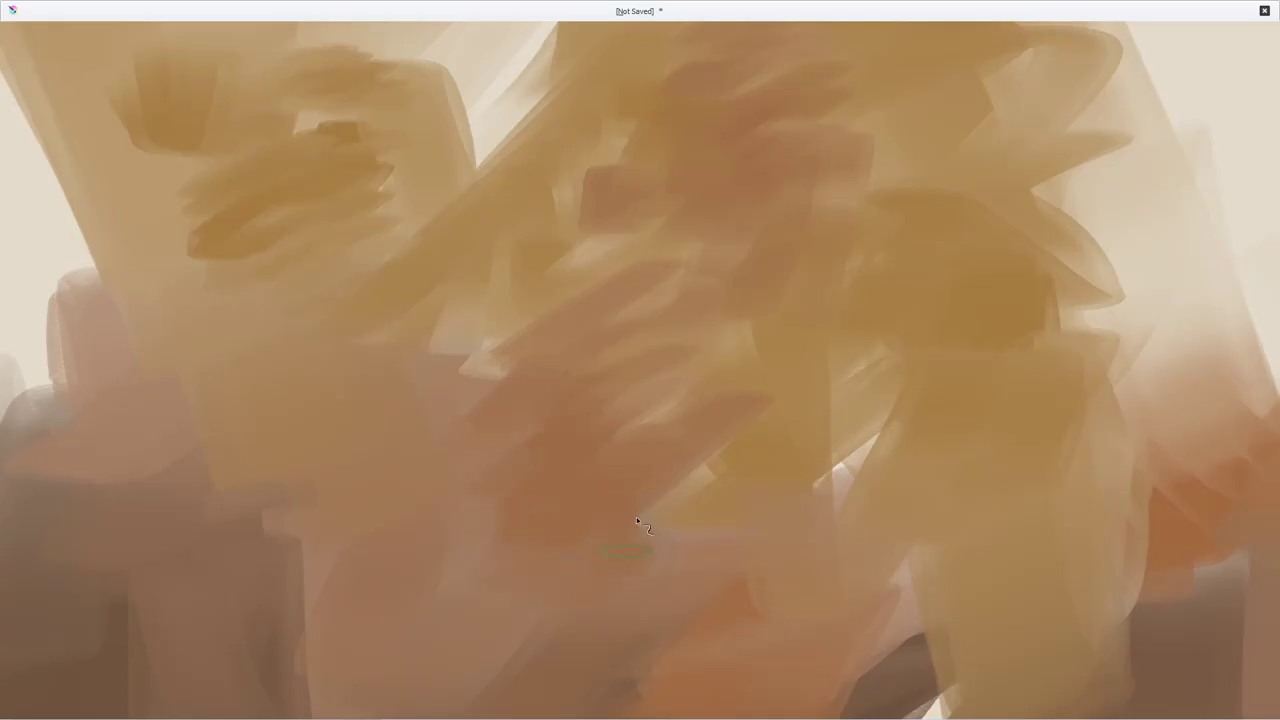
left_click_drag(636, 518, 700, 410)
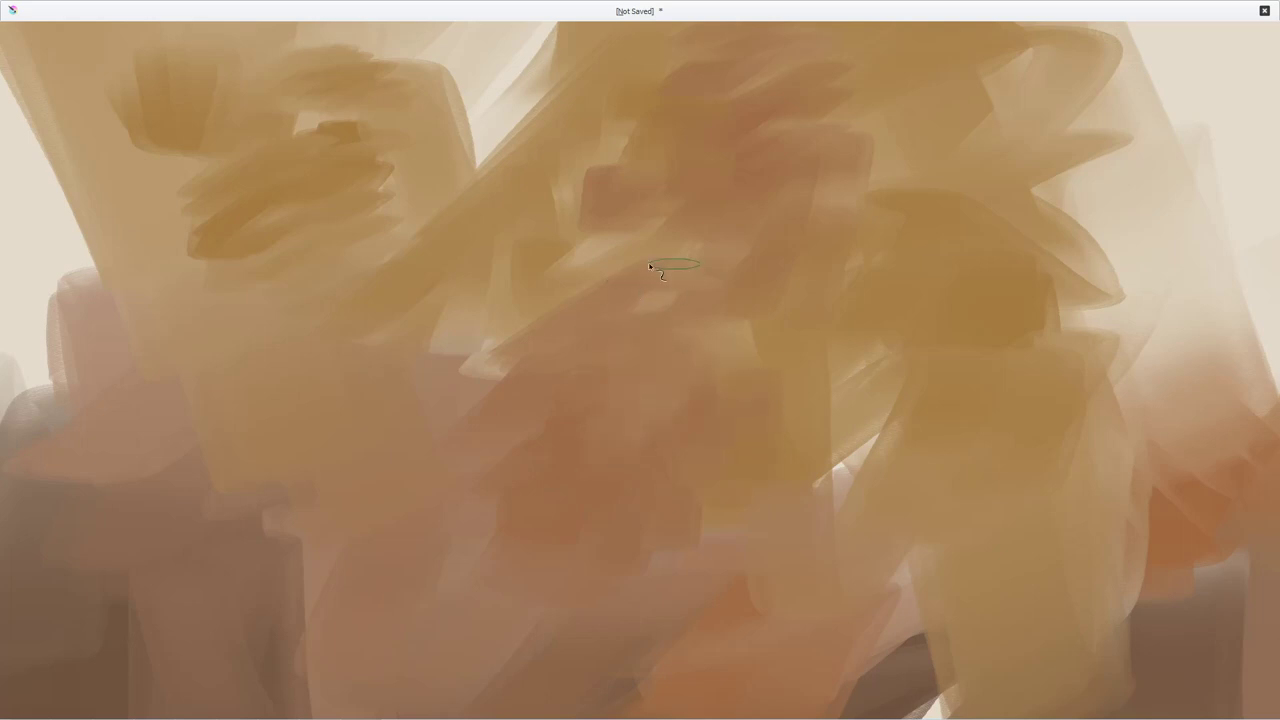
left_click_drag(476, 431, 762, 249)
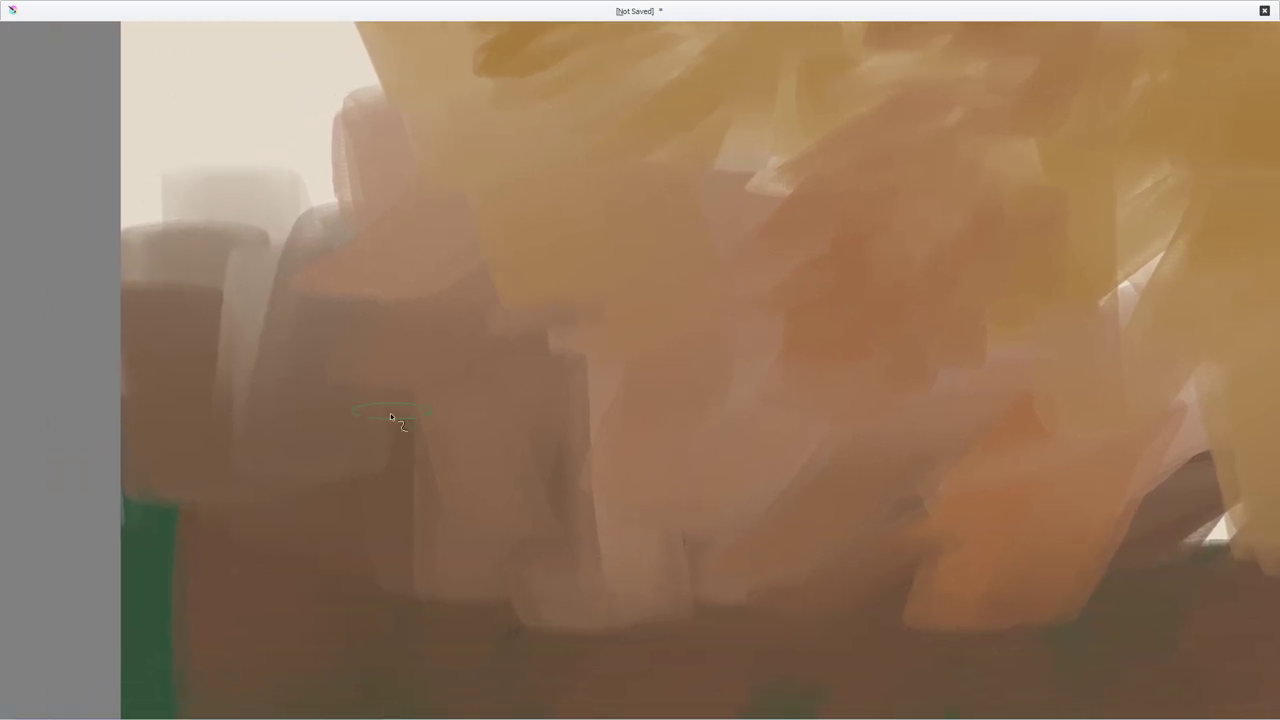
- Paint an orange patch on the far-left mound and soften its edges with blended brown strokes
left_click_drag(253, 367, 214, 411)
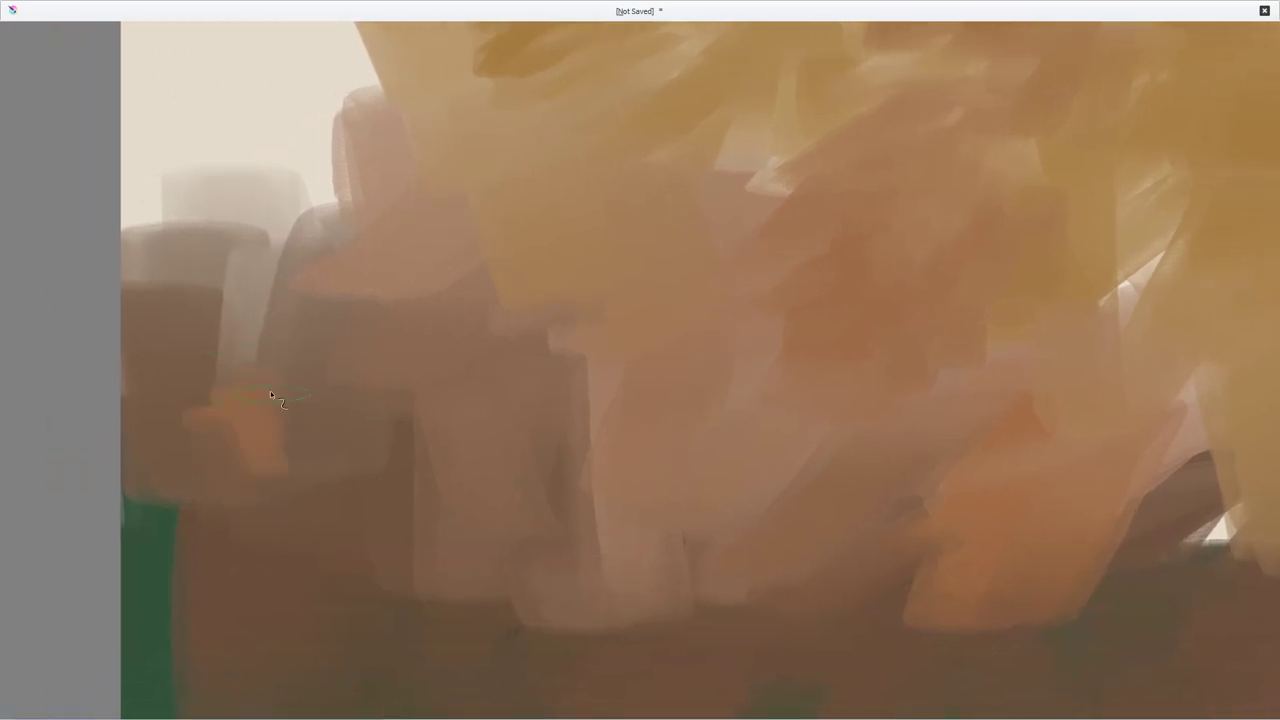
mouse_move(239, 396)
left_mouse_down()
mouse_move(364, 389)
mouse_move(378, 345)
mouse_move(393, 447)
left_mouse_up()
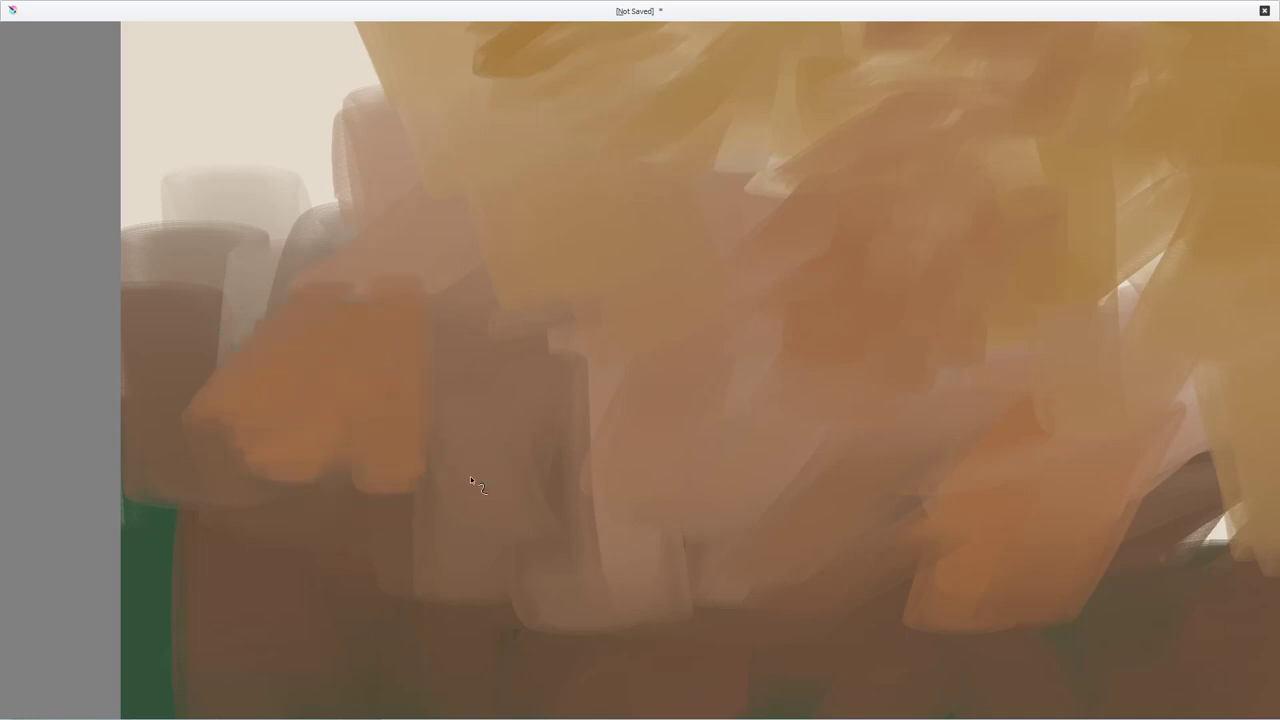
mouse_move(443, 329)
left_mouse_down()
mouse_move(360, 283)
mouse_move(362, 242)
mouse_move(232, 327)
mouse_move(188, 365)
mouse_move(254, 334)
mouse_move(223, 477)
left_mouse_up()
left_click_drag(380, 472, 345, 530)
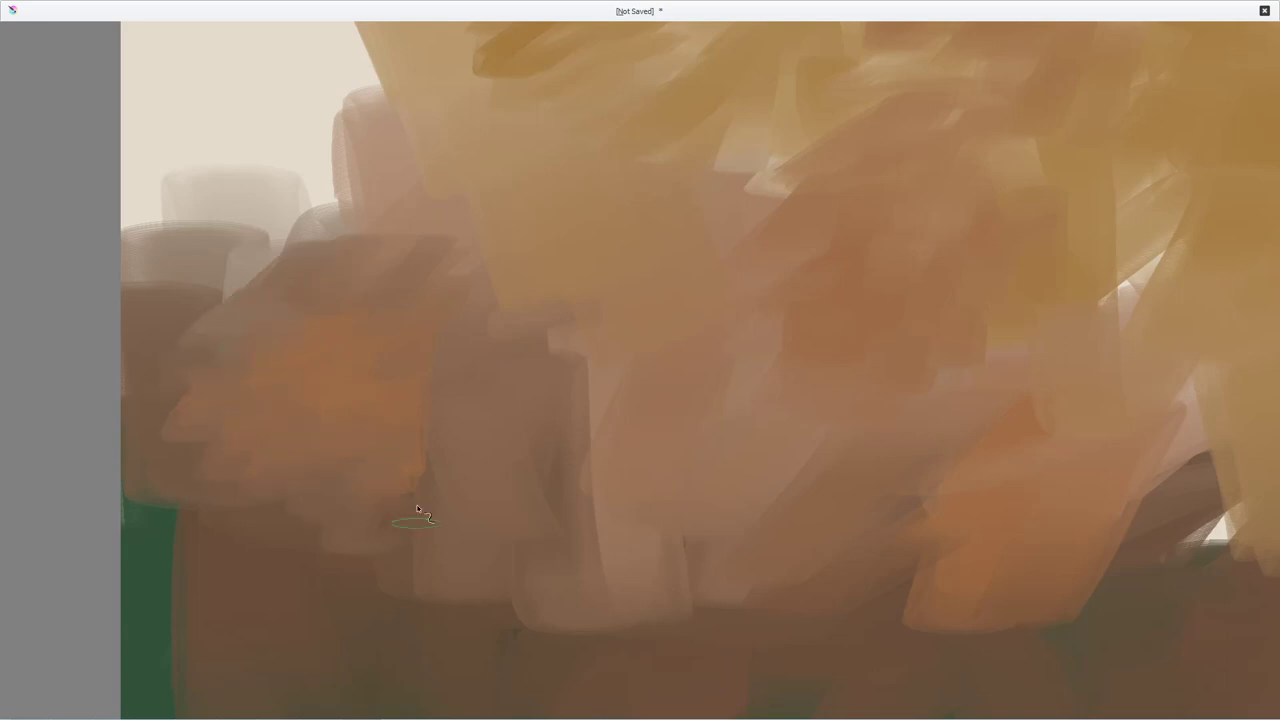
left_click_drag(446, 331, 526, 493)
- Sample ochre from the left column and blend tan strokes over the top of the far-left mound
left_click(498, 215, "ctrl")
mouse_move(318, 308)
left_mouse_down()
mouse_move(374, 300)
mouse_move(395, 405)
mouse_move(456, 388)
left_mouse_up()
mouse_move(357, 508)
left_mouse_down()
mouse_move(423, 371)
mouse_move(457, 392)
left_mouse_up()
mouse_move(366, 527)
left_mouse_down()
mouse_move(369, 375)
mouse_move(338, 358)
mouse_move(278, 379)
mouse_move(288, 280)
left_mouse_up()
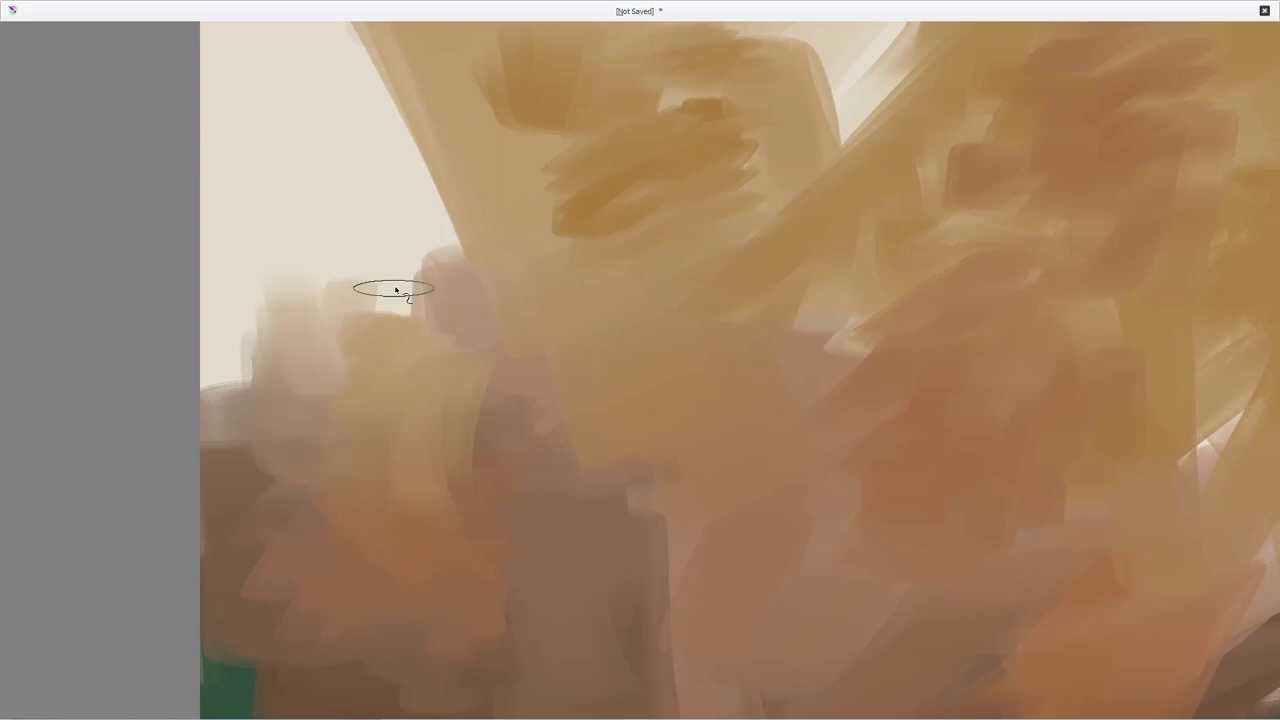
left_click_drag(416, 306, 400, 361)
left_click_drag(452, 326, 460, 498)
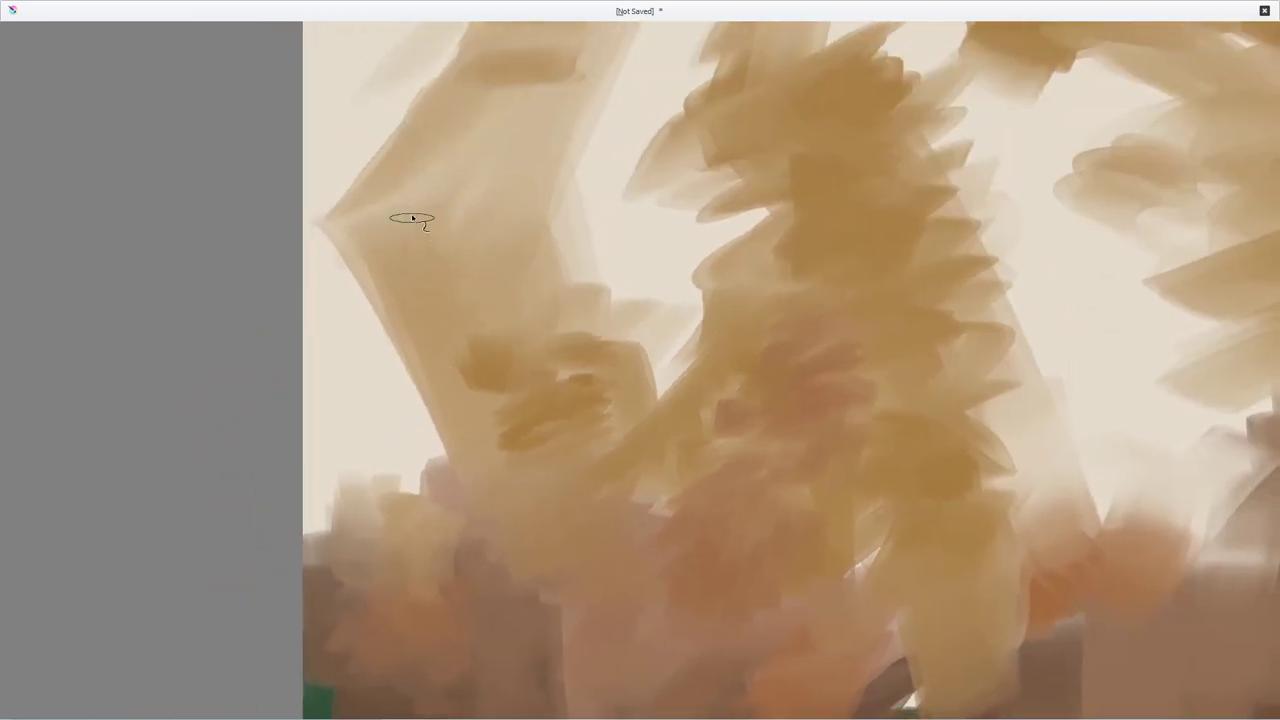
- Widen the left column with ragged tan strokes along its outer edge and across its middle
mouse_move(376, 240)
left_mouse_down()
mouse_move(346, 274)
mouse_move(367, 345)
mouse_move(351, 331)
mouse_move(389, 403)
mouse_move(401, 371)
mouse_move(376, 416)
mouse_move(409, 464)
mouse_move(308, 596)
mouse_move(514, 443)
mouse_move(531, 370)
left_mouse_up()
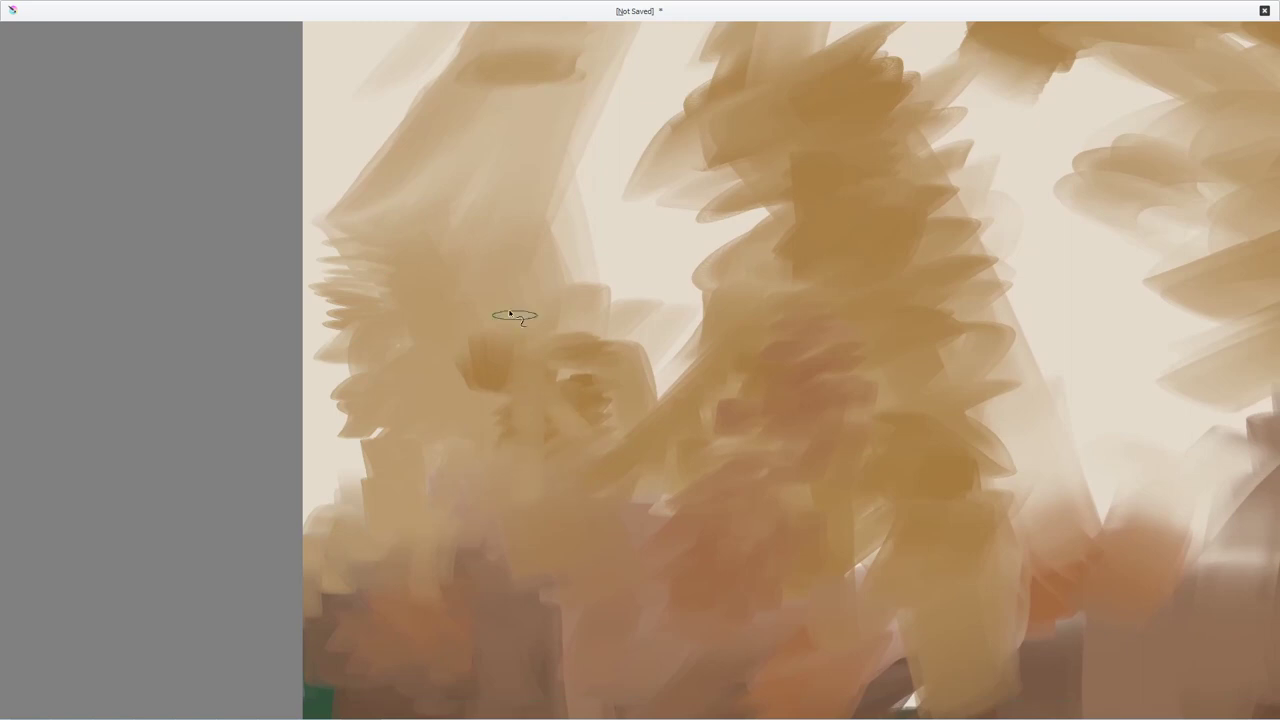
mouse_move(522, 215)
left_mouse_down()
mouse_move(540, 262)
mouse_move(491, 246)
left_mouse_up()
mouse_move(514, 203)
left_mouse_down()
mouse_move(471, 191)
mouse_move(525, 185)
mouse_move(554, 205)
mouse_move(560, 142)
mouse_move(506, 123)
mouse_move(538, 196)
left_mouse_up()
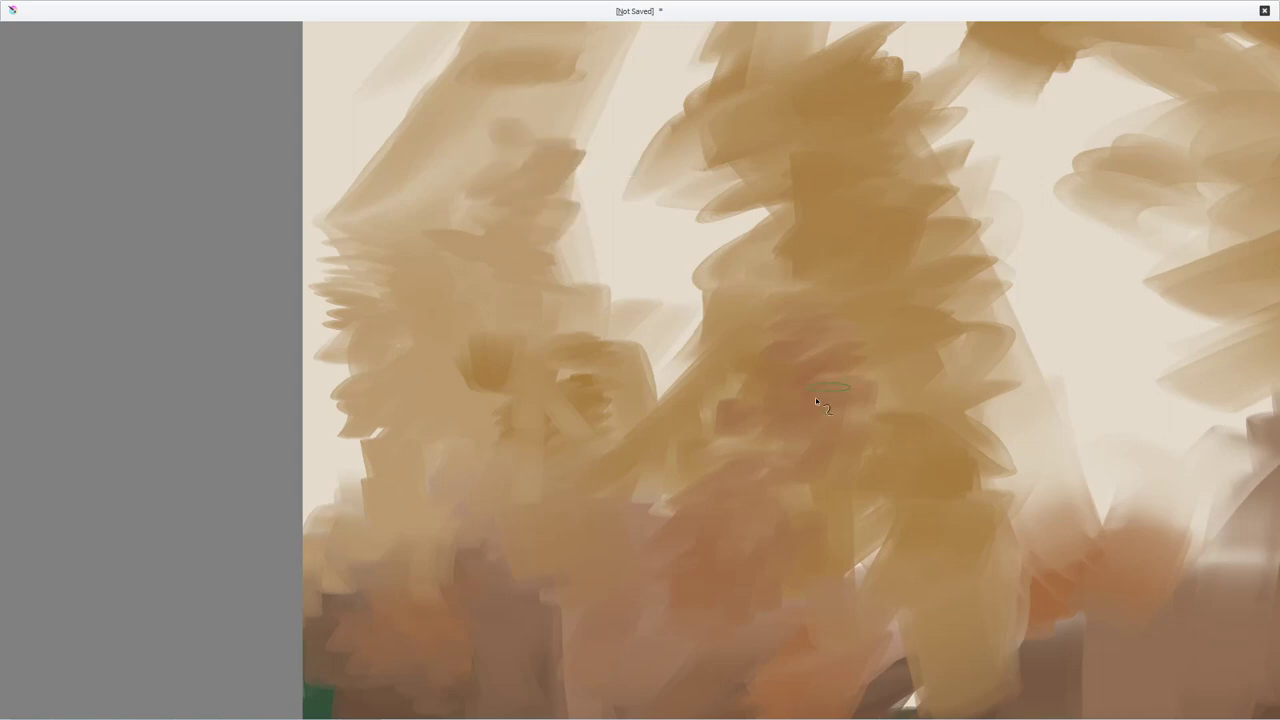
- Fill the beige gap between the central and right columns with blended tan strokes
left_click_drag(813, 382, 737, 474)
left_click_drag(892, 413, 655, 443)
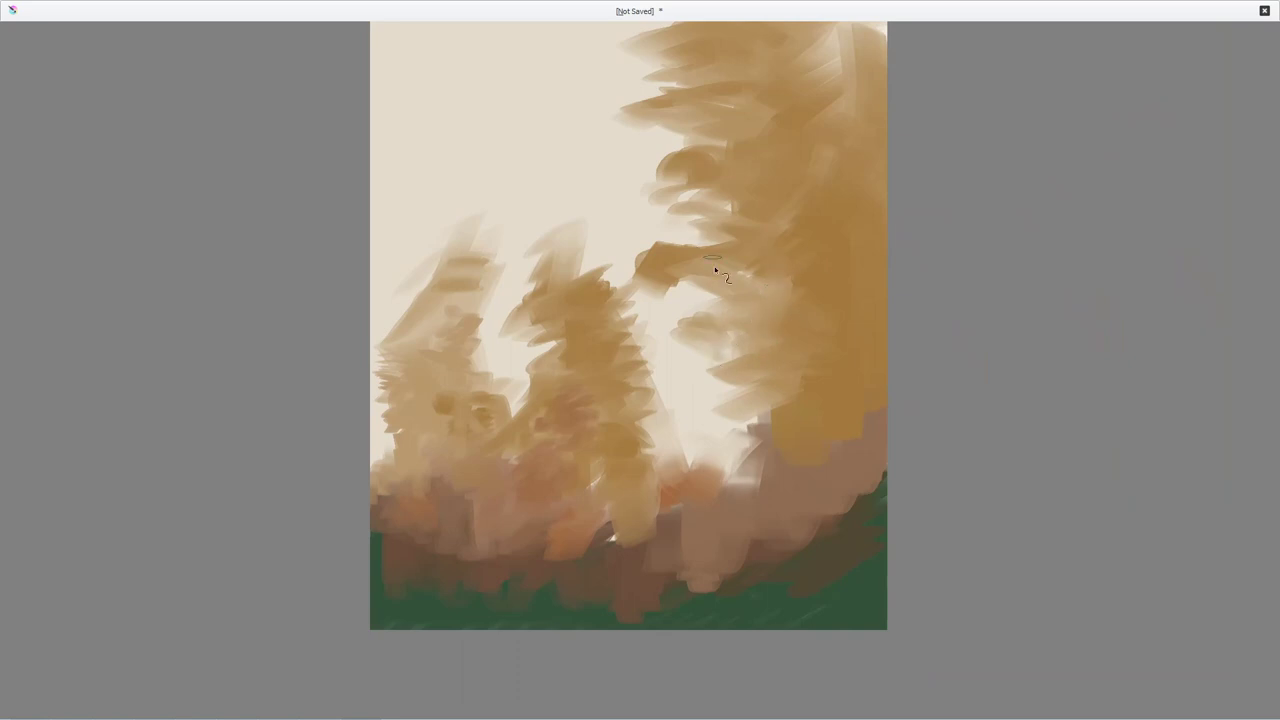
mouse_move(662, 417)
left_mouse_down()
mouse_move(651, 408)
mouse_move(720, 357)
mouse_move(680, 460)
mouse_move(756, 413)
left_mouse_up()
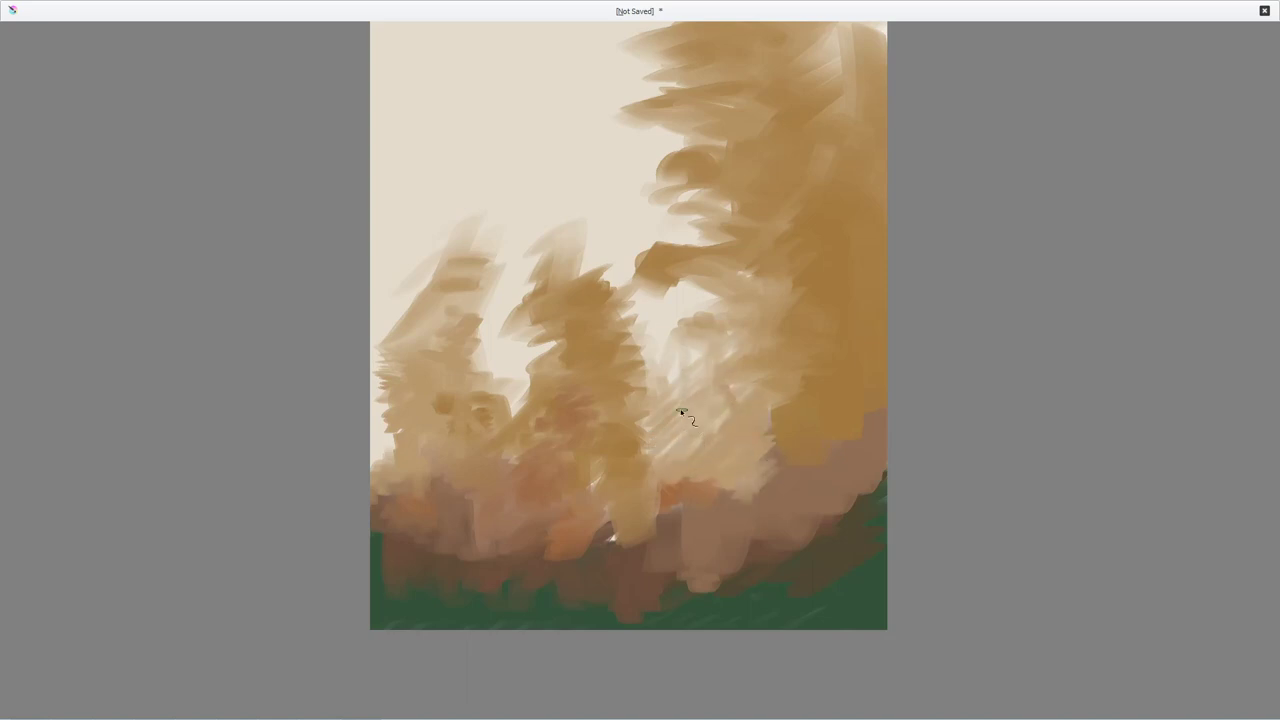
mouse_move(674, 412)
left_mouse_down()
mouse_move(677, 323)
mouse_move(711, 385)
mouse_move(762, 313)
left_mouse_up()
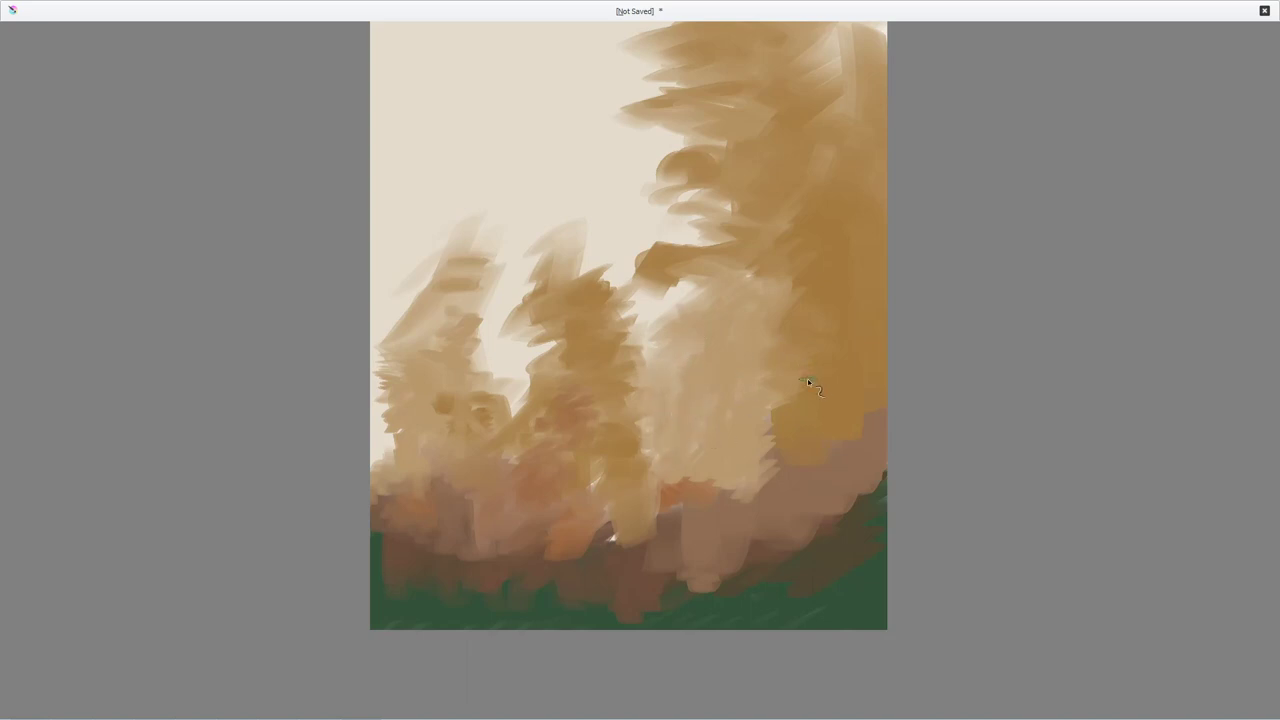
- Sample a colour at the foot of the right column and paint reddish-brown strokes around its inner lower edge
left_click(799, 430, "ctrl")
mouse_move(790, 407)
left_mouse_down()
mouse_move(770, 465)
mouse_move(779, 445)
left_mouse_up()
left_click_drag(807, 378, 828, 397)
mouse_move(758, 442)
left_mouse_down()
mouse_move(746, 451)
mouse_move(771, 405)
left_mouse_up()
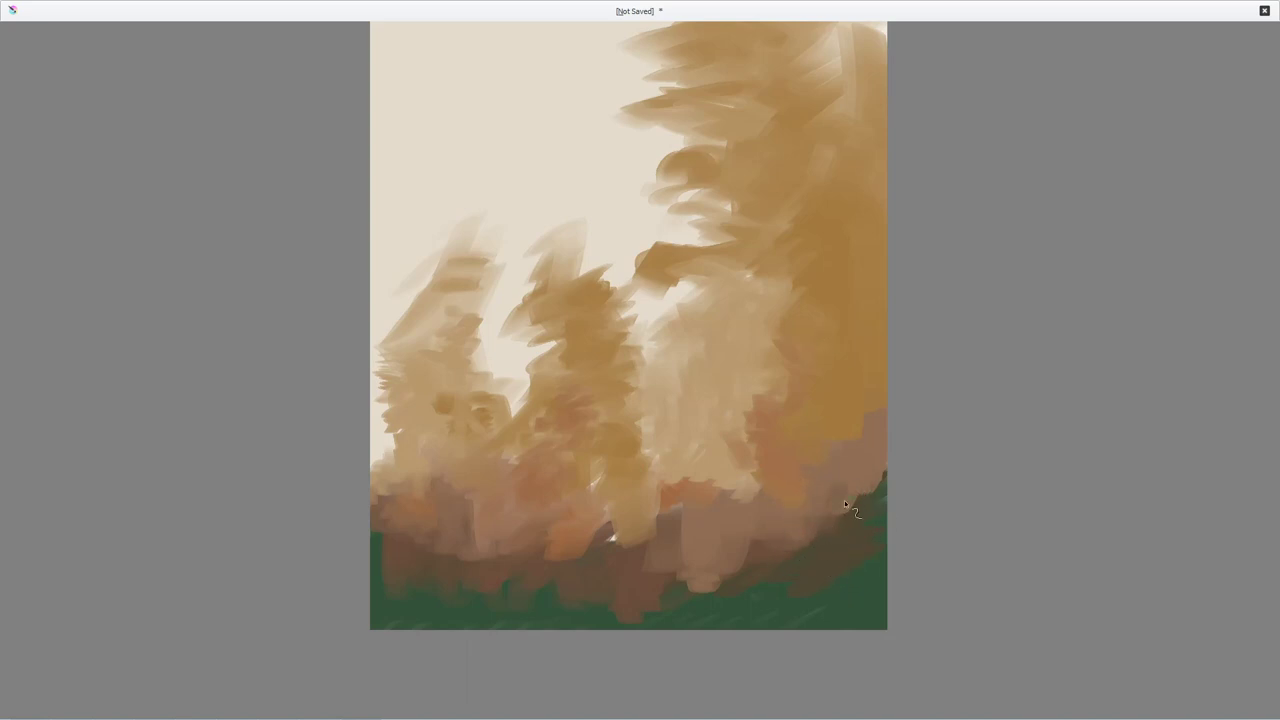
- Sample a dark colour from the ground and paint the slanting upper trunk inside the right column
left_click(858, 552, "ctrl")
mouse_move(850, 530)
left_mouse_down()
mouse_move(827, 554)
mouse_move(836, 494)
left_mouse_up()
left_click_drag(782, 440, 746, 437)
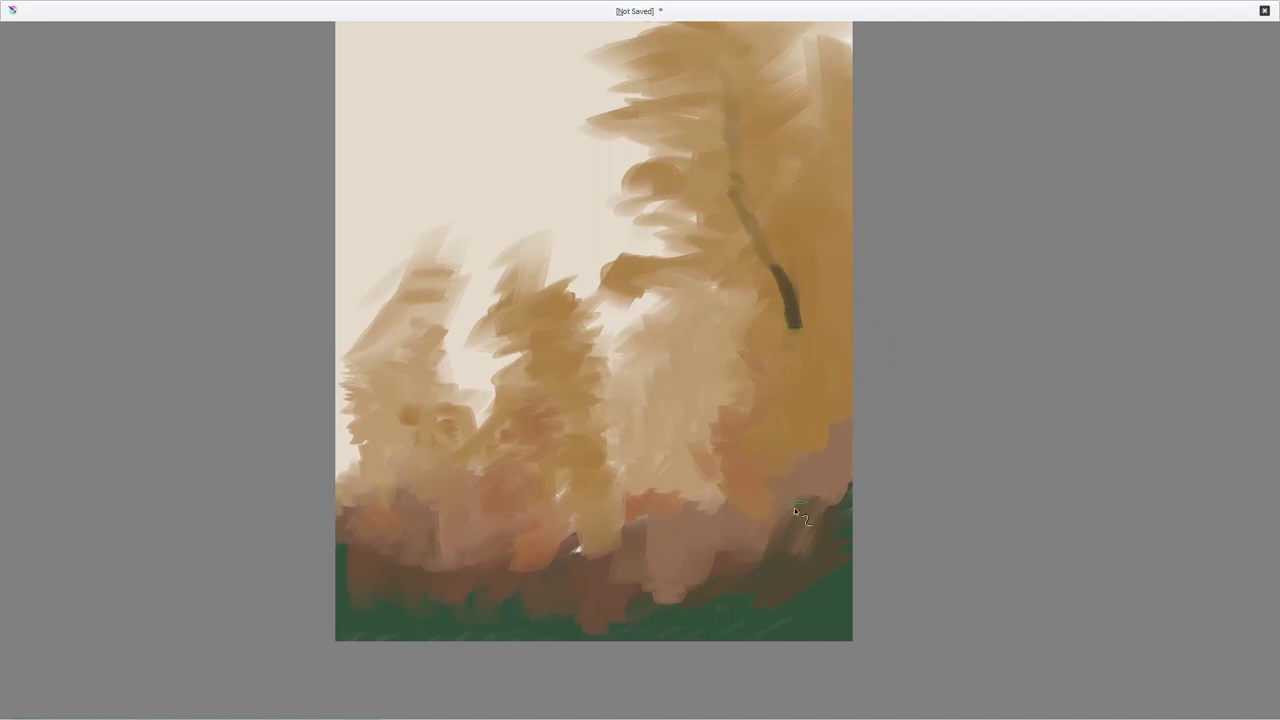
- Extend the right tree's trunk down to the ground with dark brown strokes using colours sampled around it
left_click(791, 298, "ctrl")
left_click_drag(788, 291, 792, 382)
mouse_move(797, 332)
left_mouse_down()
mouse_move(786, 450)
mouse_move(797, 510)
left_mouse_up()
mouse_move(783, 400)
left_mouse_down()
mouse_move(794, 248)
mouse_move(789, 343)
mouse_move(768, 385)
mouse_move(819, 358)
mouse_move(810, 390)
mouse_move(804, 304)
left_mouse_up()
left_click(787, 345, "ctrl")
left_click(817, 341, "ctrl")
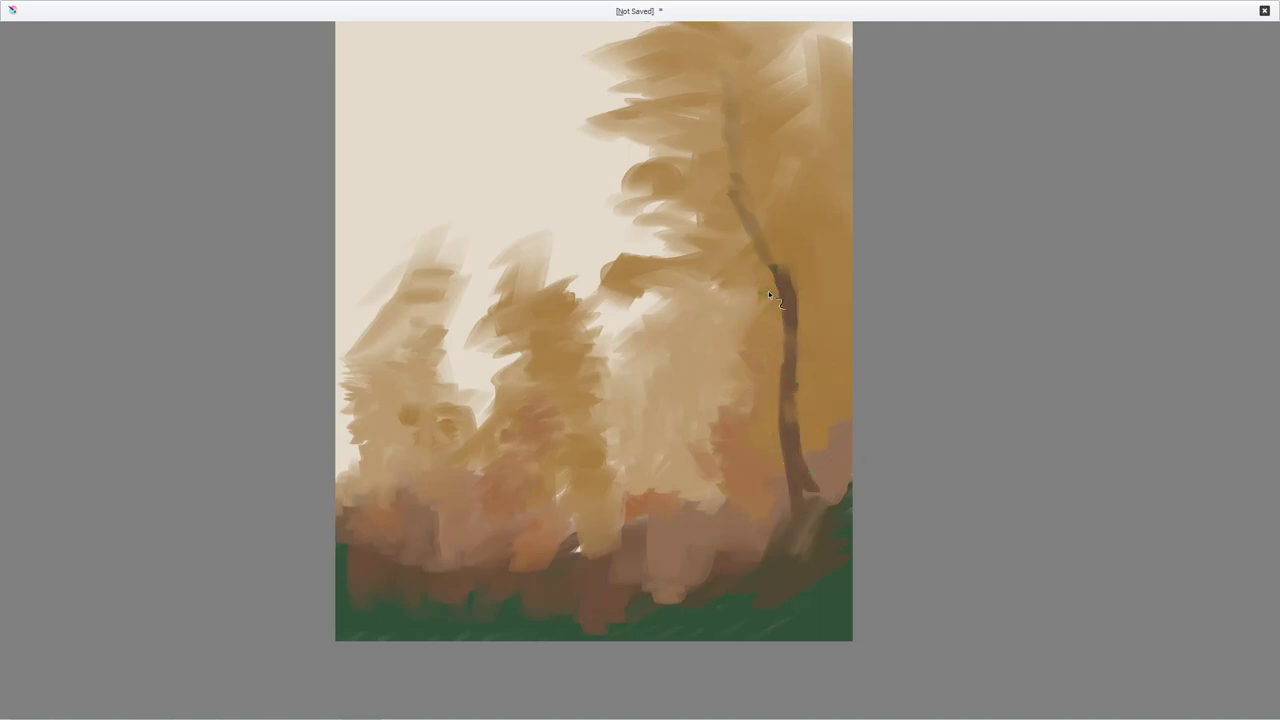
- Rotate the canvas and paint a thin brown branch with small twigs forking off the right tree's trunk
mouse_move(836, 296)
left_mouse_down()
mouse_move(791, 239)
mouse_move(728, 203)
mouse_move(809, 243)
mouse_move(786, 414)
mouse_move(757, 443)
mouse_move(826, 348)
mouse_move(808, 423)
mouse_move(763, 490)
mouse_move(871, 457)
left_mouse_up()
mouse_move(900, 407)
left_mouse_down()
mouse_move(714, 571)
mouse_move(658, 594)
left_mouse_up()
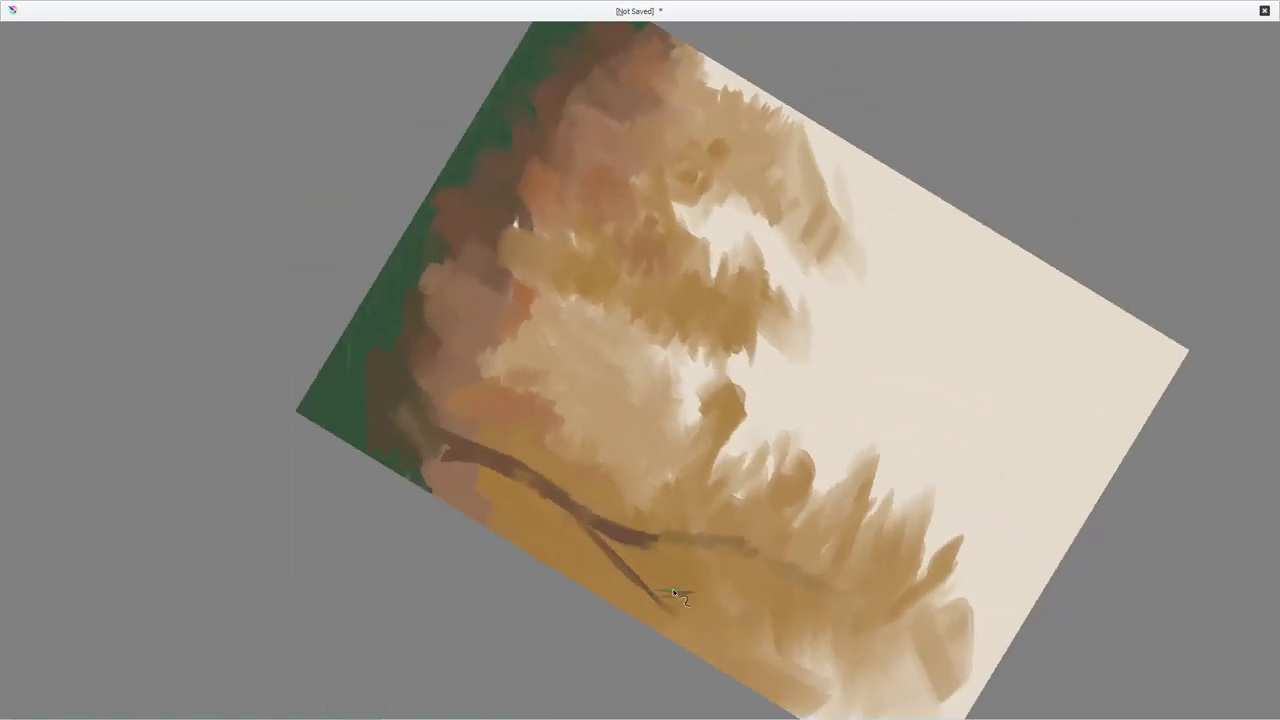
key("5")
left_click_drag(856, 274, 750, 358)
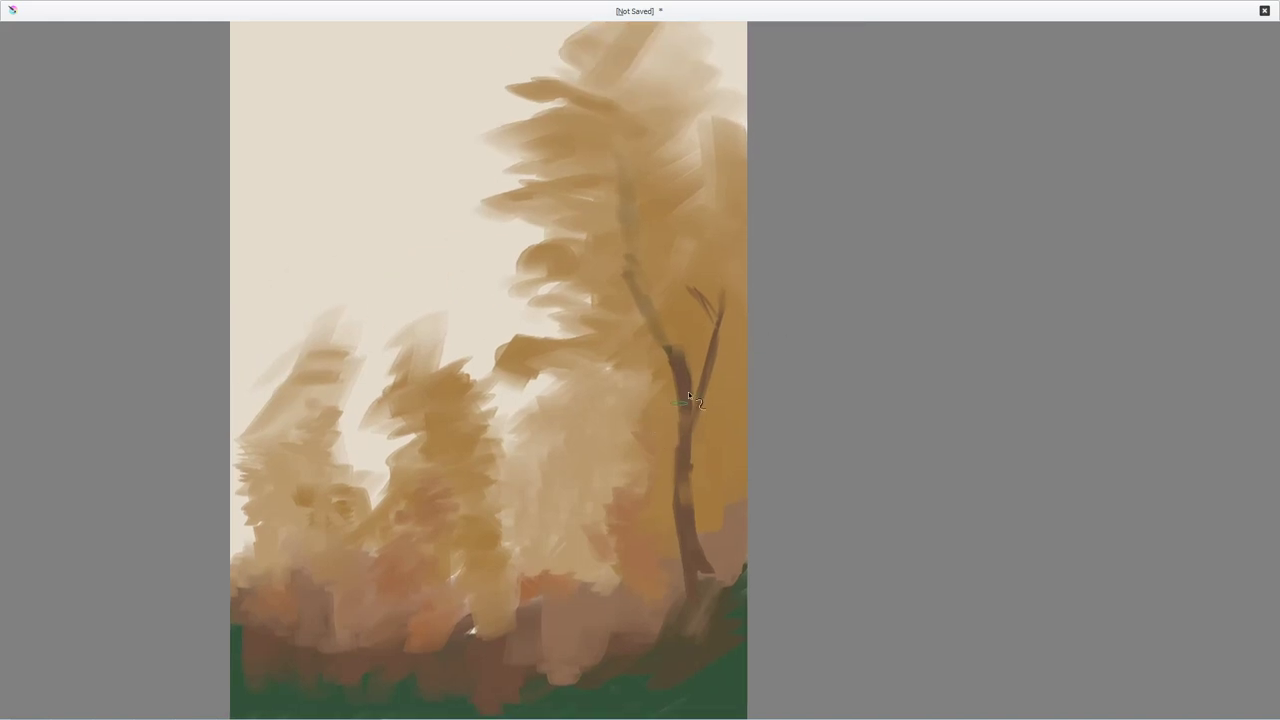
- On the rotated canvas, paint two thin trunks through the central column, extending one into the beige sky
left_click_drag(806, 293, 720, 508)
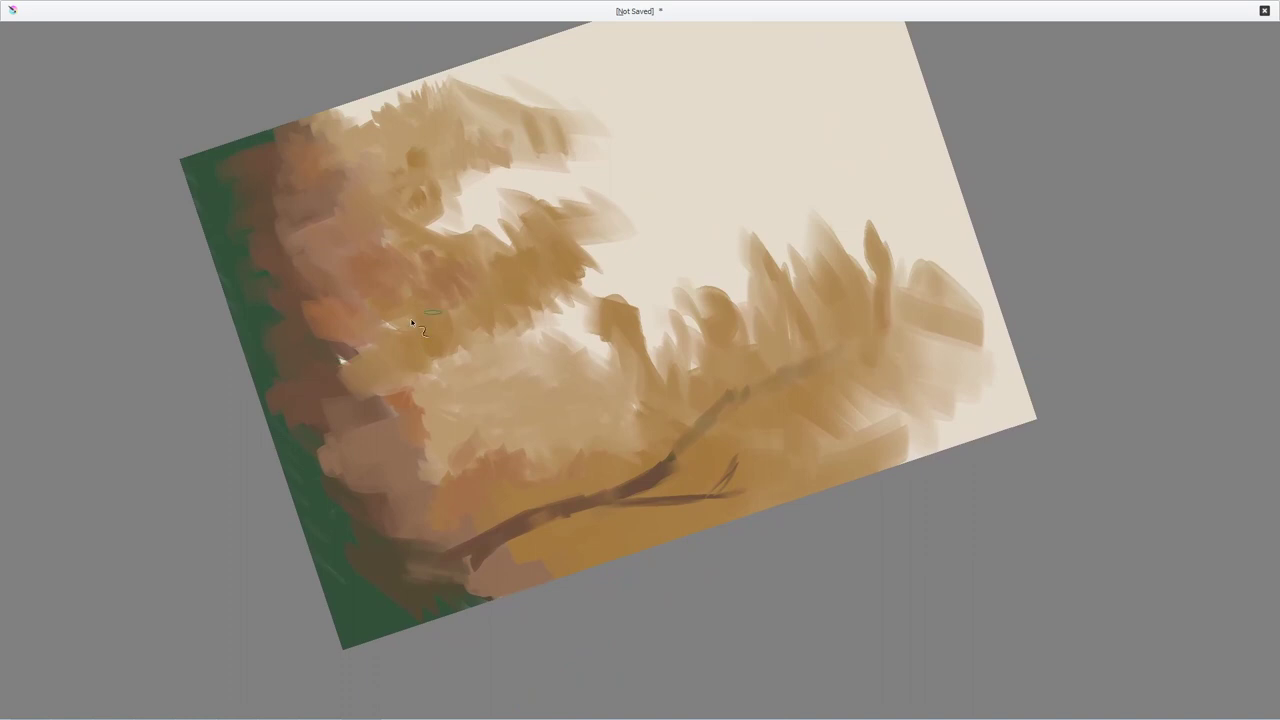
left_click_drag(462, 293, 585, 232)
left_click_drag(517, 266, 631, 214)
left_click_drag(551, 300, 778, 192)
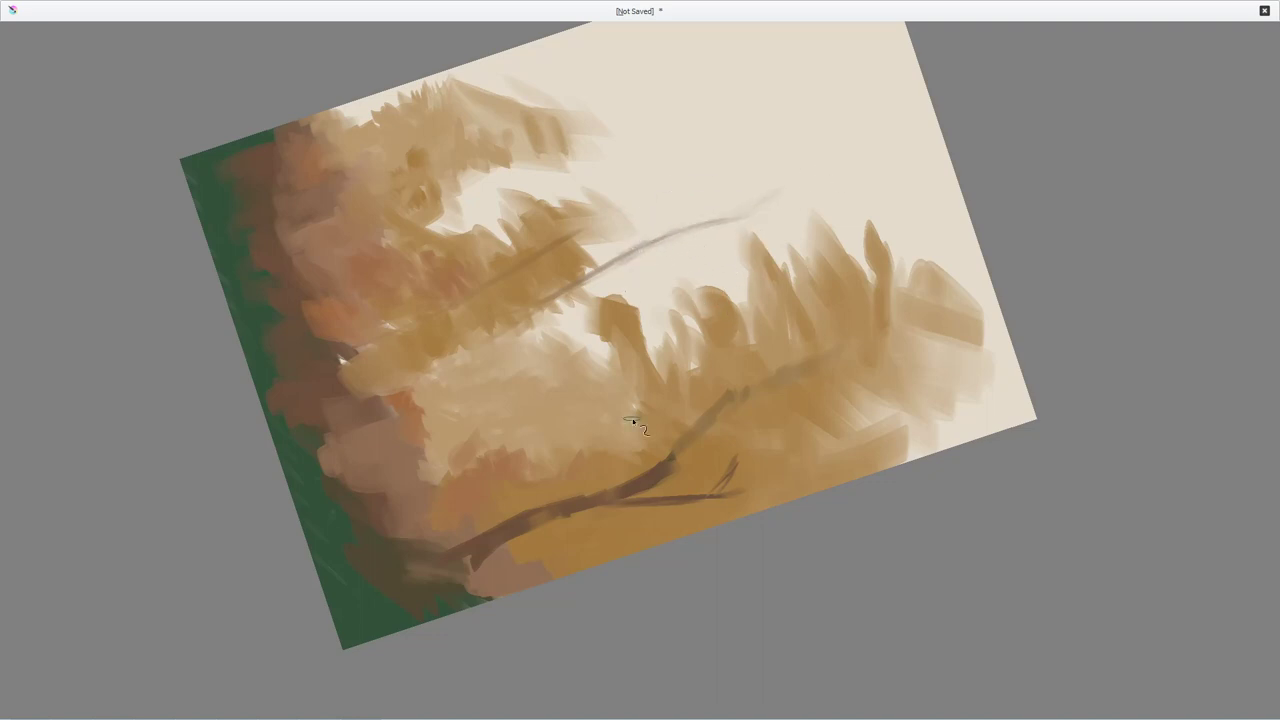
- Straighten the canvas and add dark brown strokes to the ground around and beside the right trunk's base
key("1")
left_click_drag(768, 248, 694, 379)
key("5")
mouse_move(647, 283)
left_mouse_down()
mouse_move(792, 382)
mouse_move(753, 397)
left_mouse_up()
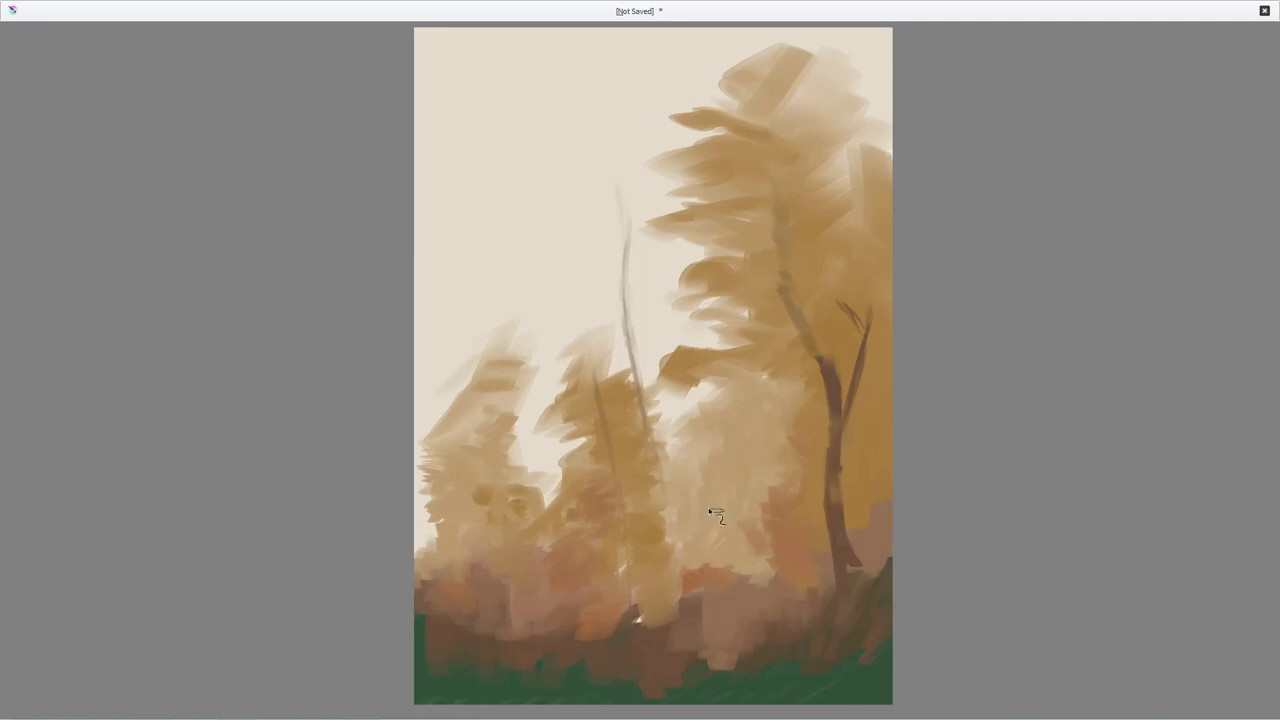
left_click_drag(772, 577, 810, 562)
left_click_drag(830, 489, 770, 392)
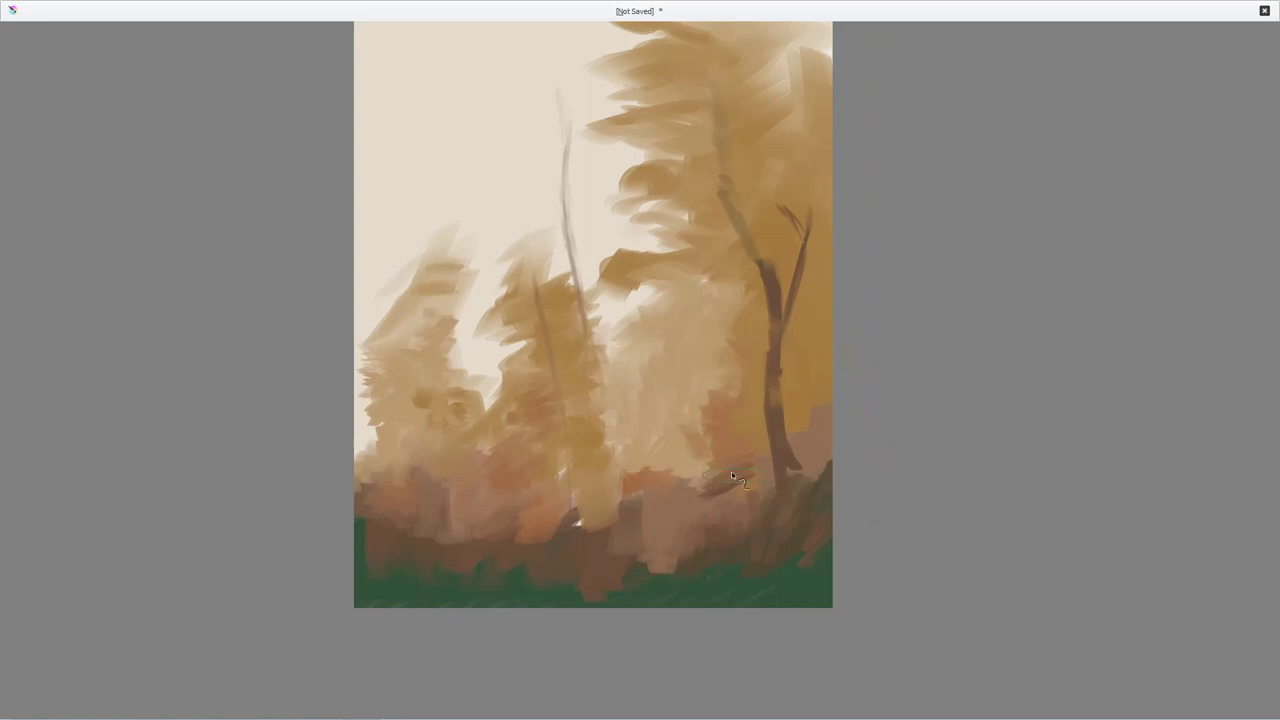
- Bring back the full interface, choose a muted red and paint strokes of it across the brown and green ground
key("Tab")
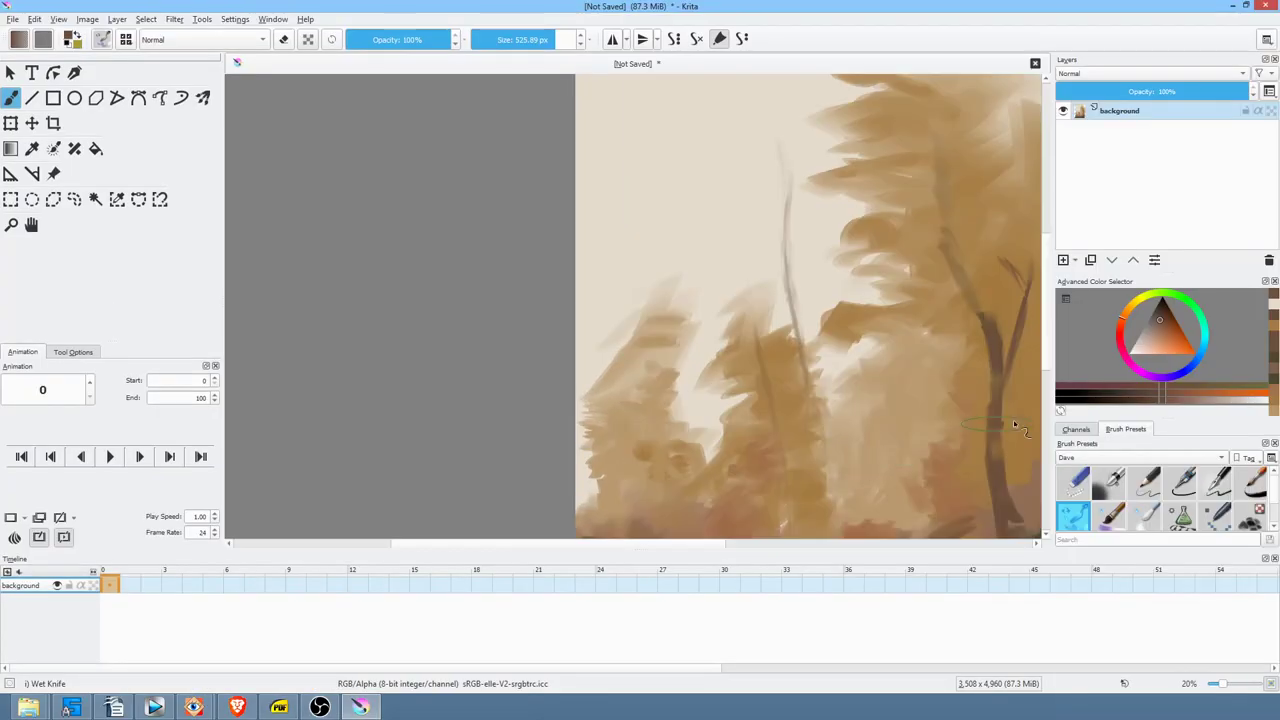
left_click_drag(1169, 329, 1128, 329)
left_click(1170, 330)
left_click_drag(820, 383, 672, 208)
left_click_drag(679, 374, 690, 393)
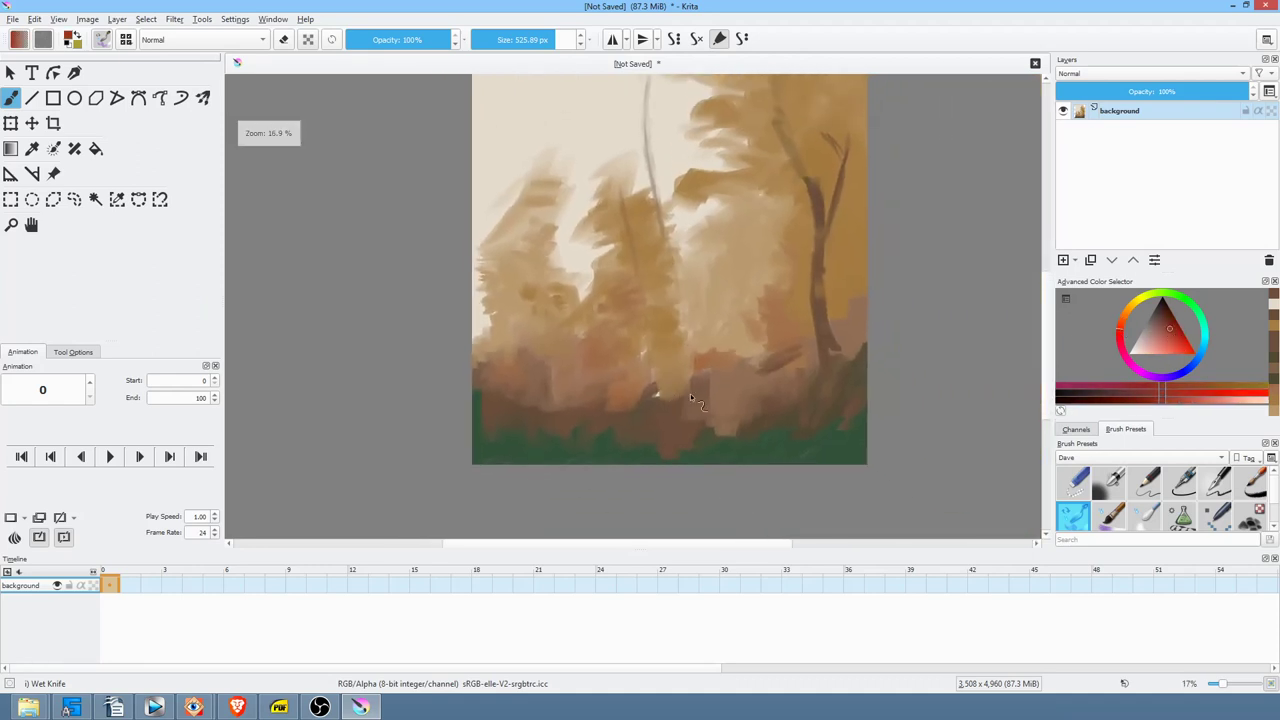
mouse_move(614, 437)
left_mouse_down()
mouse_move(680, 432)
mouse_move(651, 445)
mouse_move(594, 411)
left_mouse_up()
- Choose a muted brown and smooth the ground and its green edge with blended strokes, lowering the brush opacity to 25%
left_click(647, 453, "ctrl")
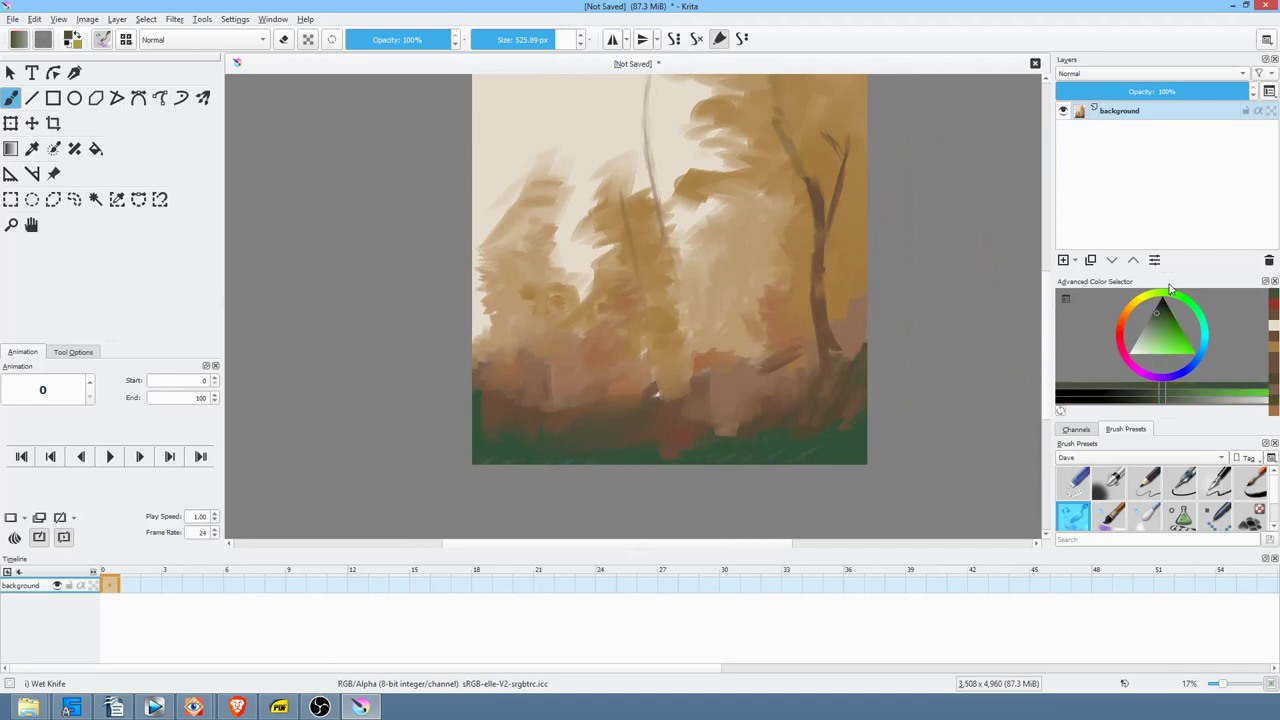
mouse_move(1129, 318)
left_mouse_down()
mouse_move(1119, 329)
mouse_move(1160, 319)
left_mouse_up()
mouse_move(728, 424)
left_mouse_down()
mouse_move(775, 408)
mouse_move(652, 445)
mouse_move(816, 432)
mouse_move(845, 373)
mouse_move(820, 382)
mouse_move(877, 322)
mouse_move(784, 386)
mouse_move(771, 364)
mouse_move(704, 427)
mouse_move(707, 336)
mouse_move(624, 453)
left_mouse_up()
left_click_drag(426, 43, 378, 47)
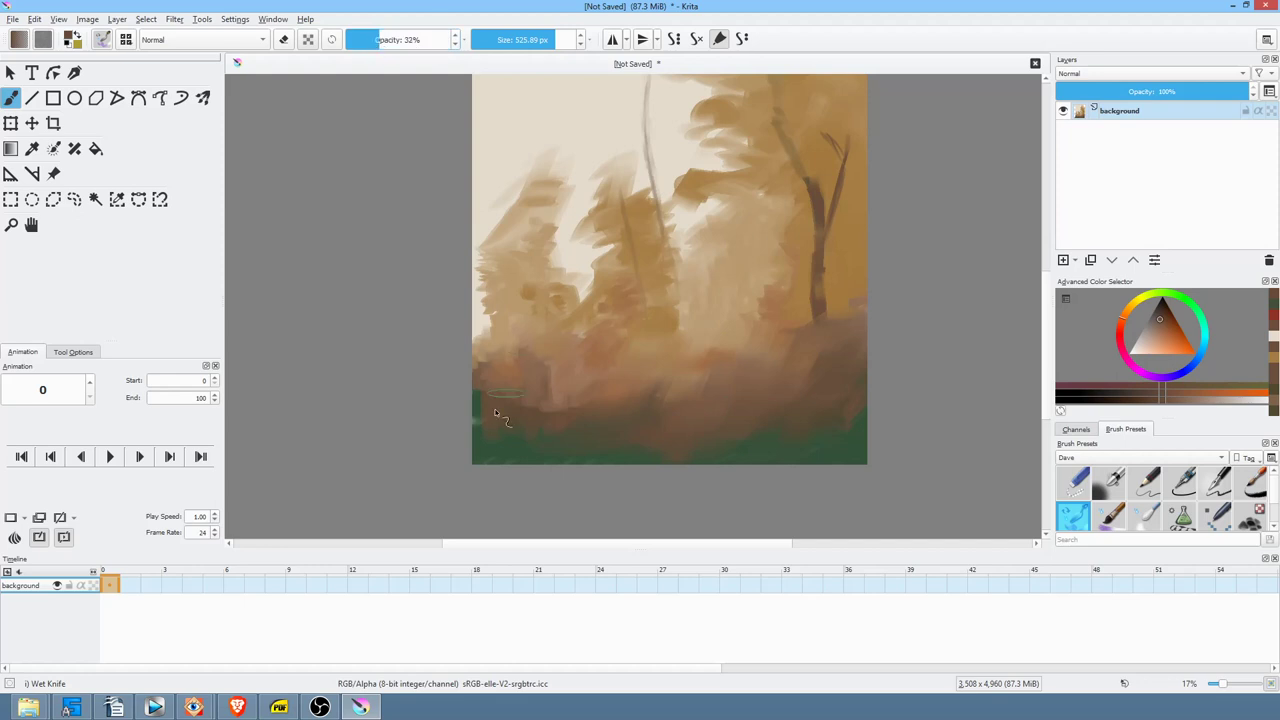
mouse_move(526, 440)
left_mouse_down()
mouse_move(635, 443)
mouse_move(532, 410)
left_mouse_up()
left_click(373, 40)
left_click_drag(817, 357, 530, 373)
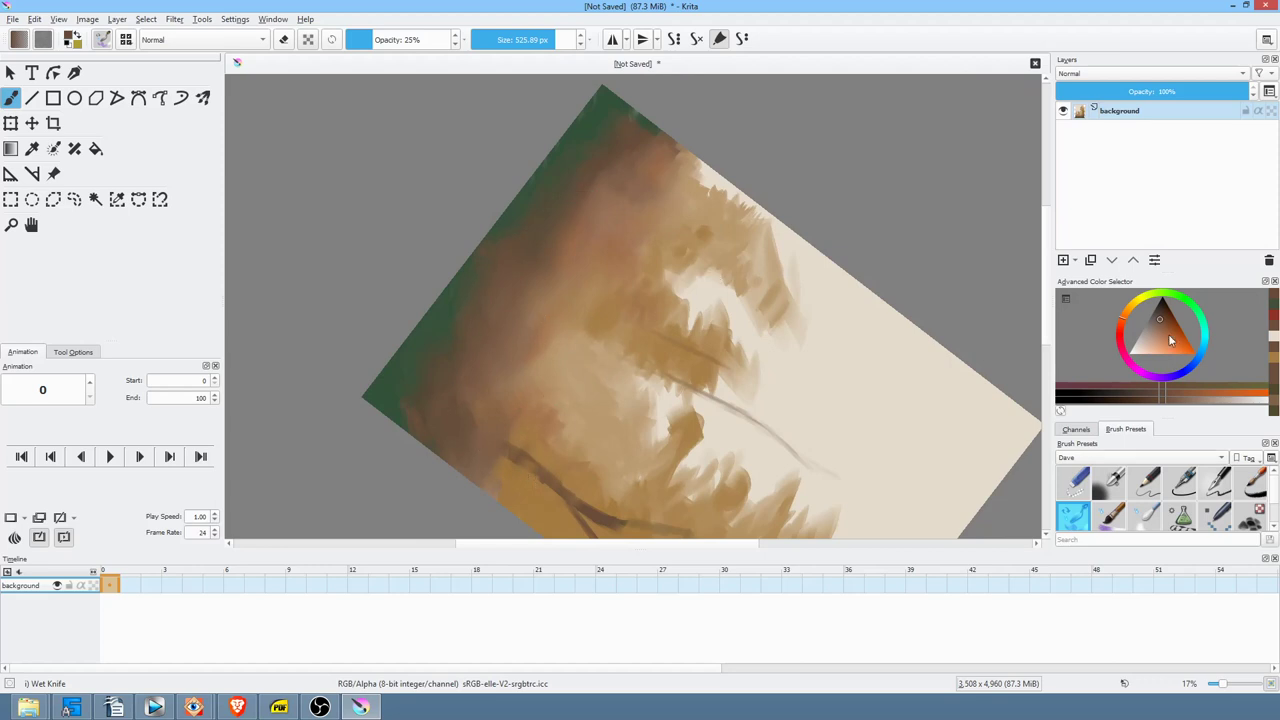
left_click(1153, 321)
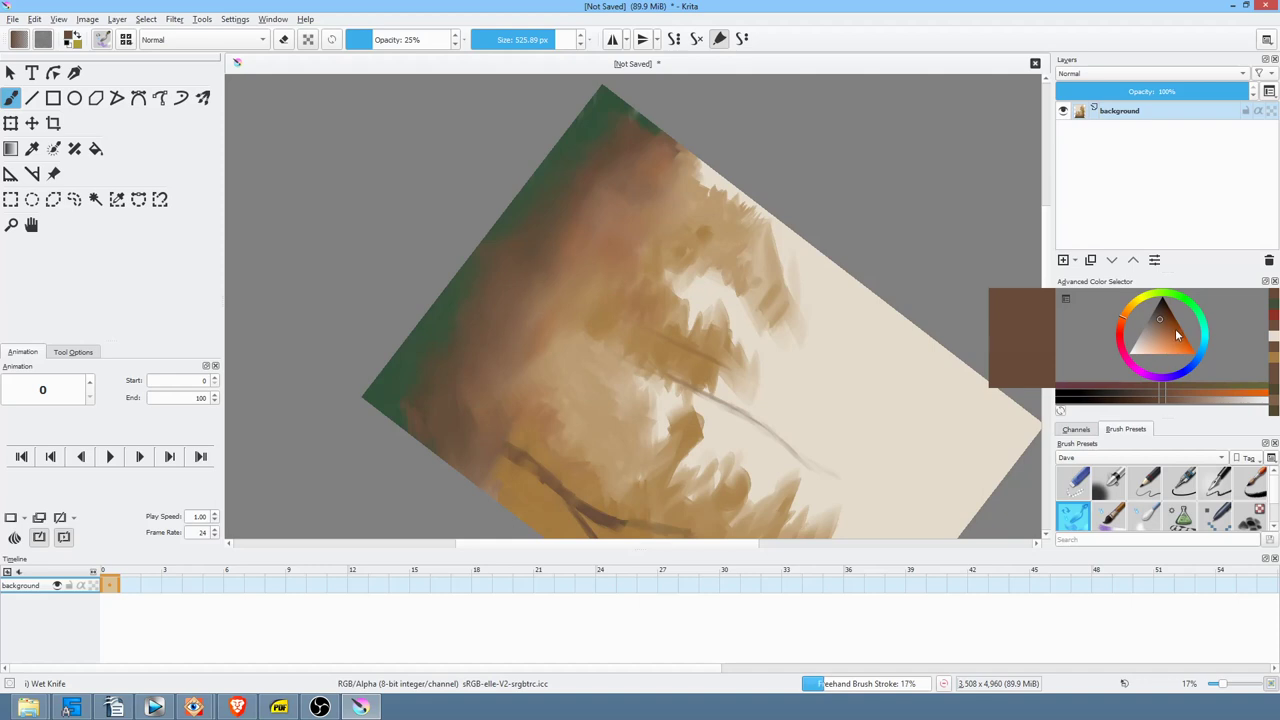
left_click(1175, 335)
left_click(428, 326)
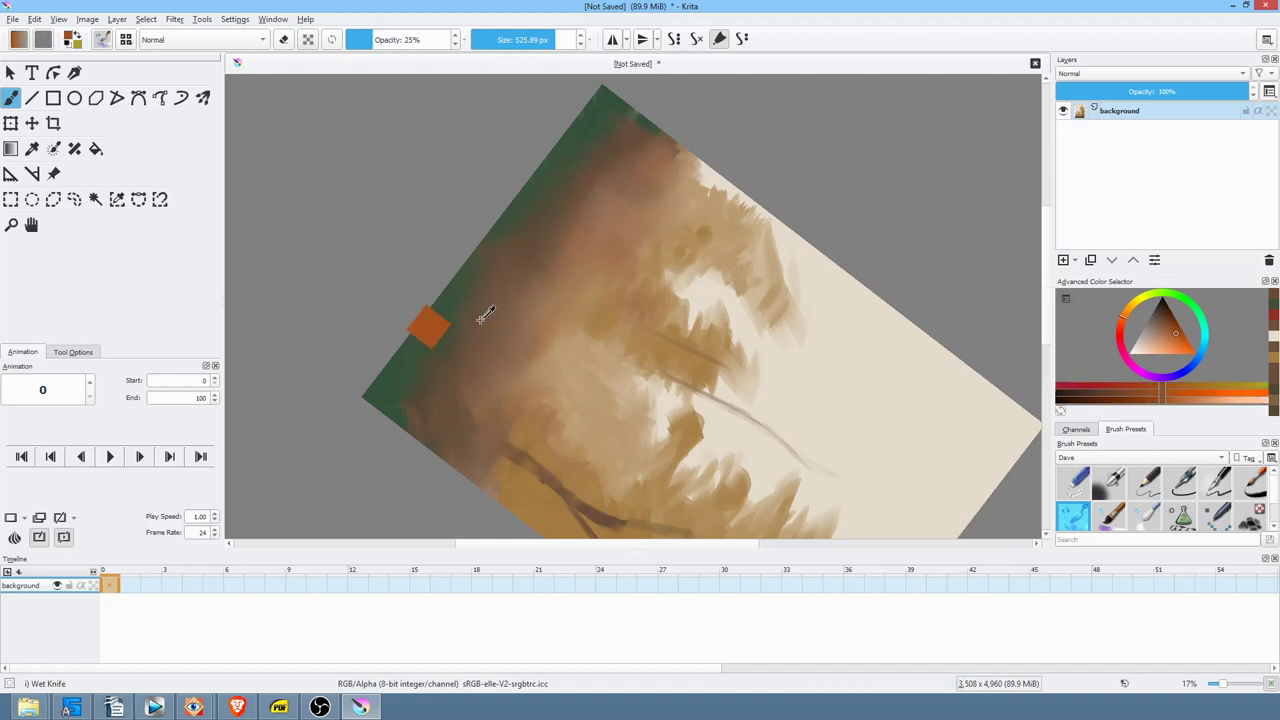
key("ctrl+z")
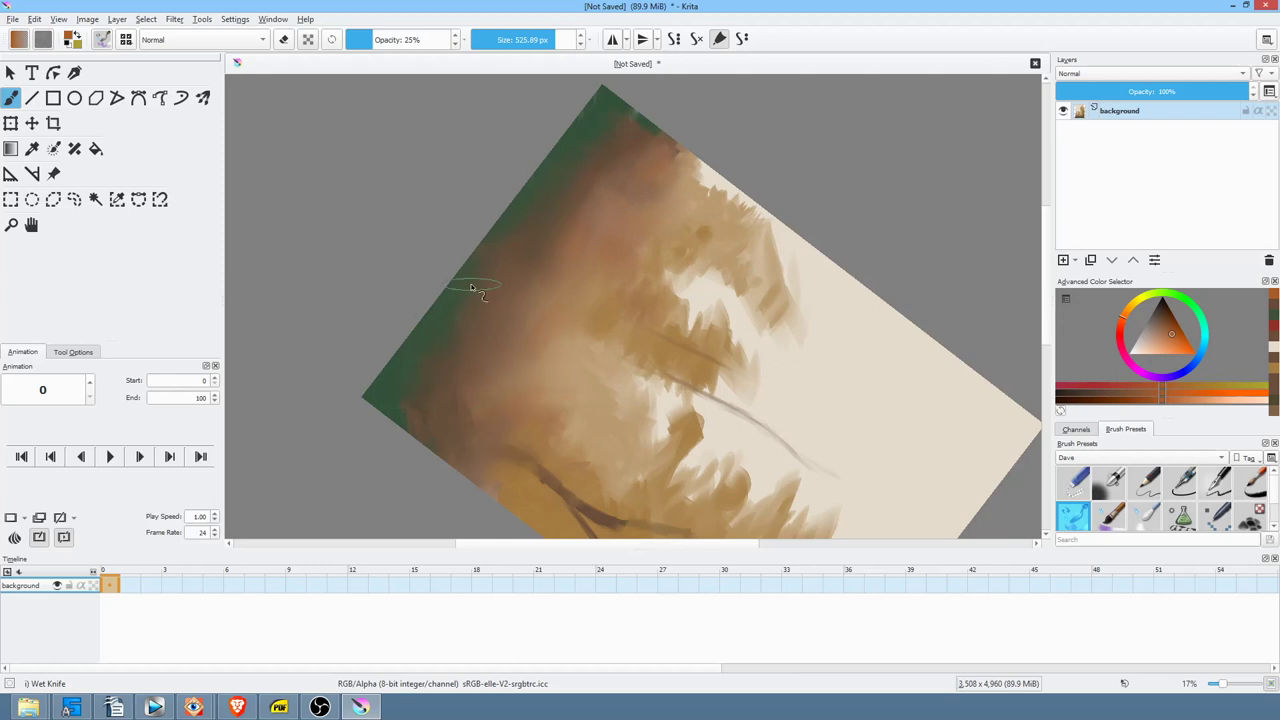
- Choose a saturated red, set the brush opacity to 53% and blend reddish strokes into the mound below the columns
left_click(449, 396, "ctrl")
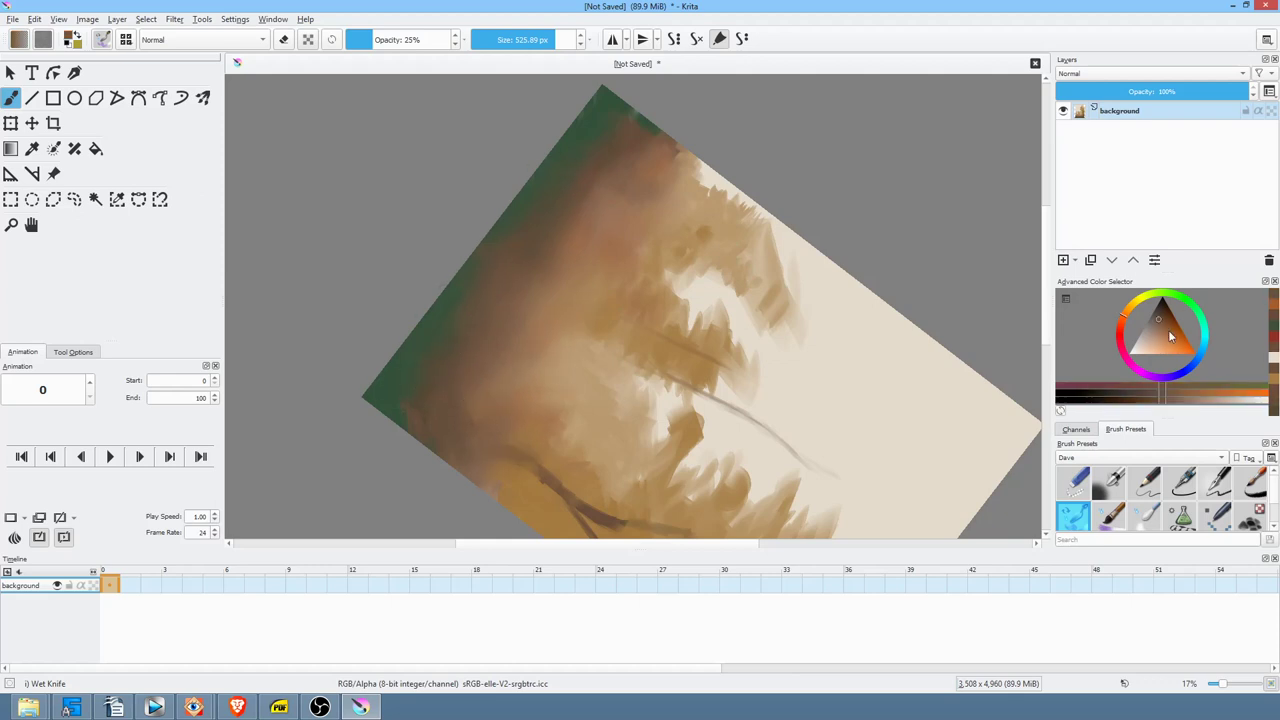
left_click(1178, 342)
left_click(1118, 336)
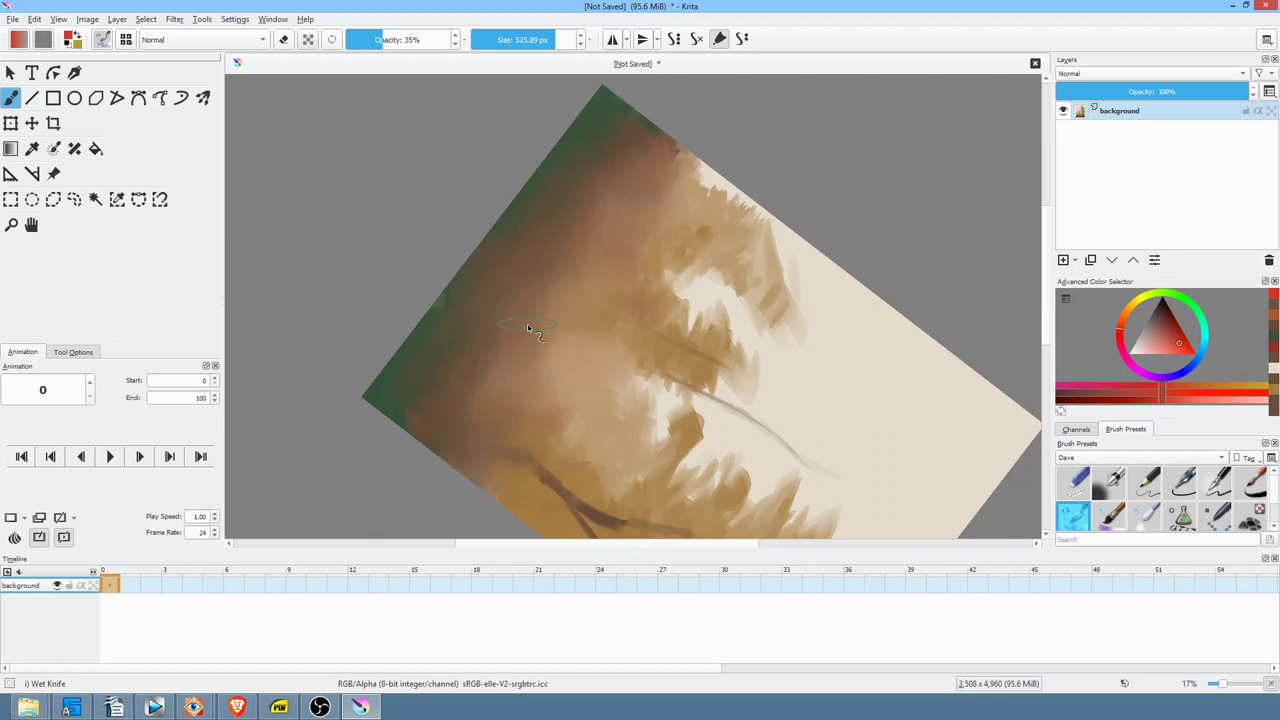
left_click_drag(408, 42, 402, 40)
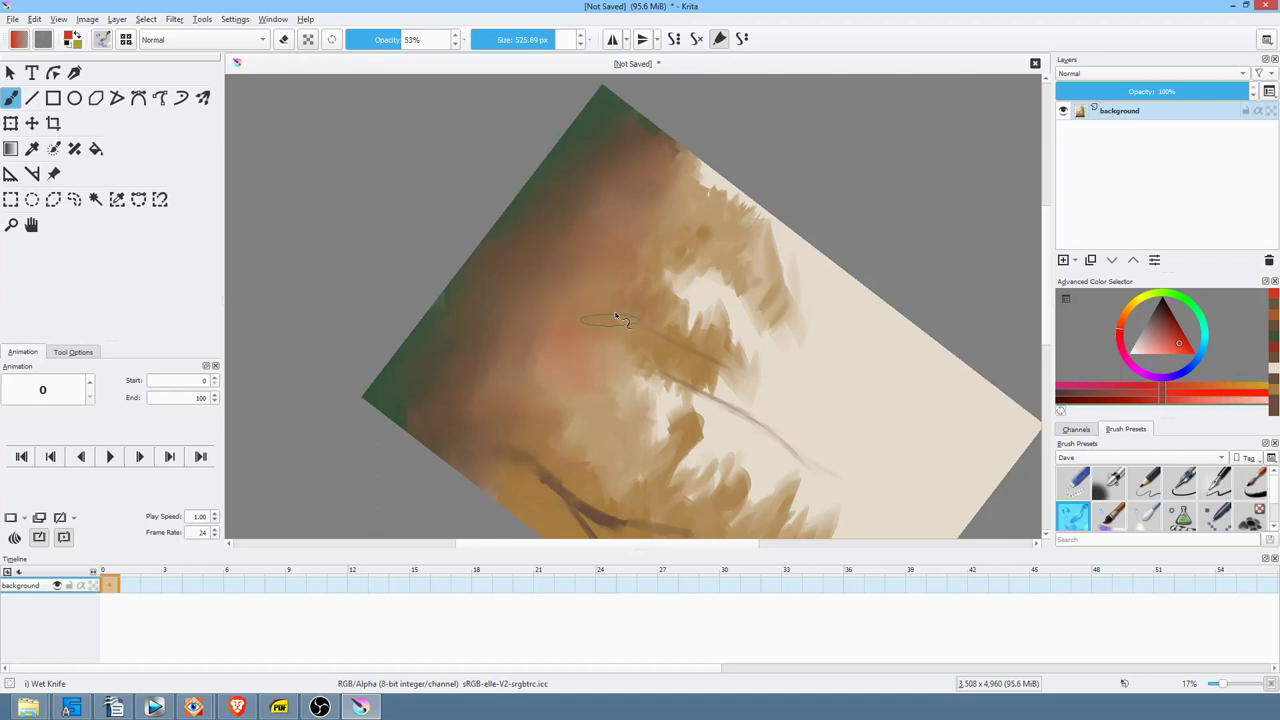
left_click_drag(593, 347, 481, 399)
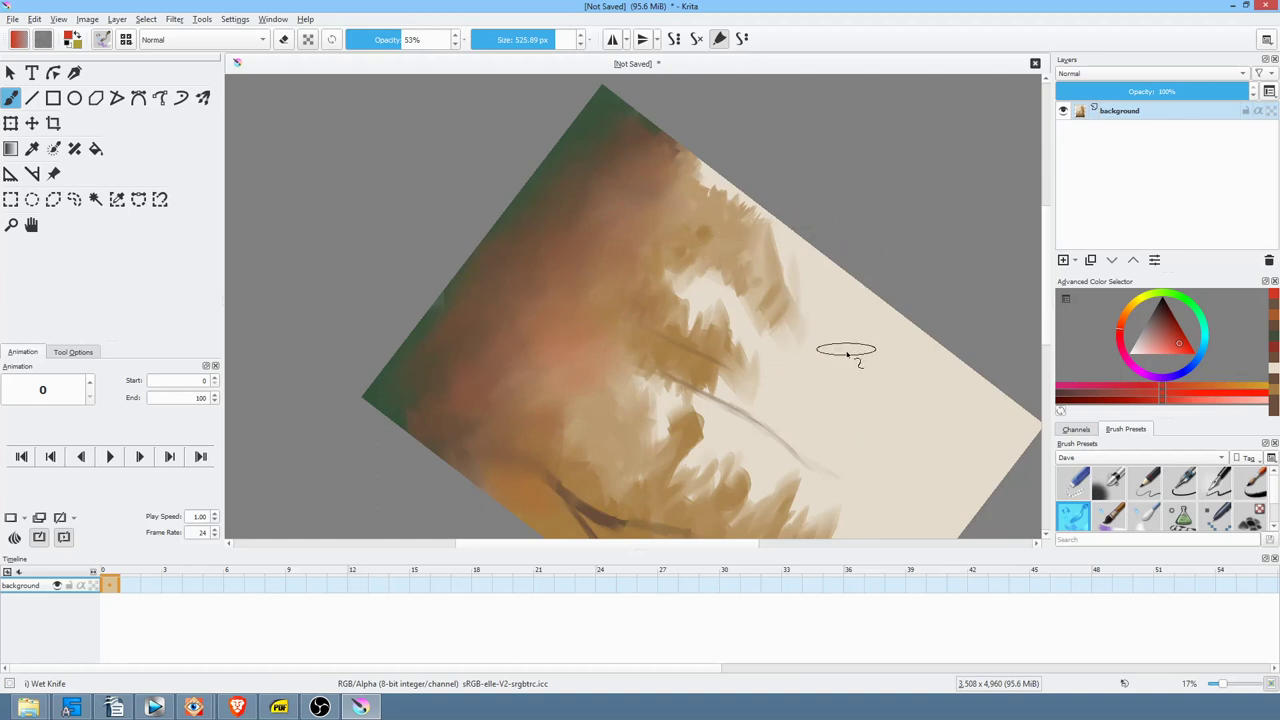
- Straighten the canvas, choose a golden yellow and paint strokes along the left edge and in the gap between the left trees, using a 387.72 px brush
key("1")
left_click_drag(647, 271, 574, 390)
key("5")
left_click_drag(614, 278, 583, 454)
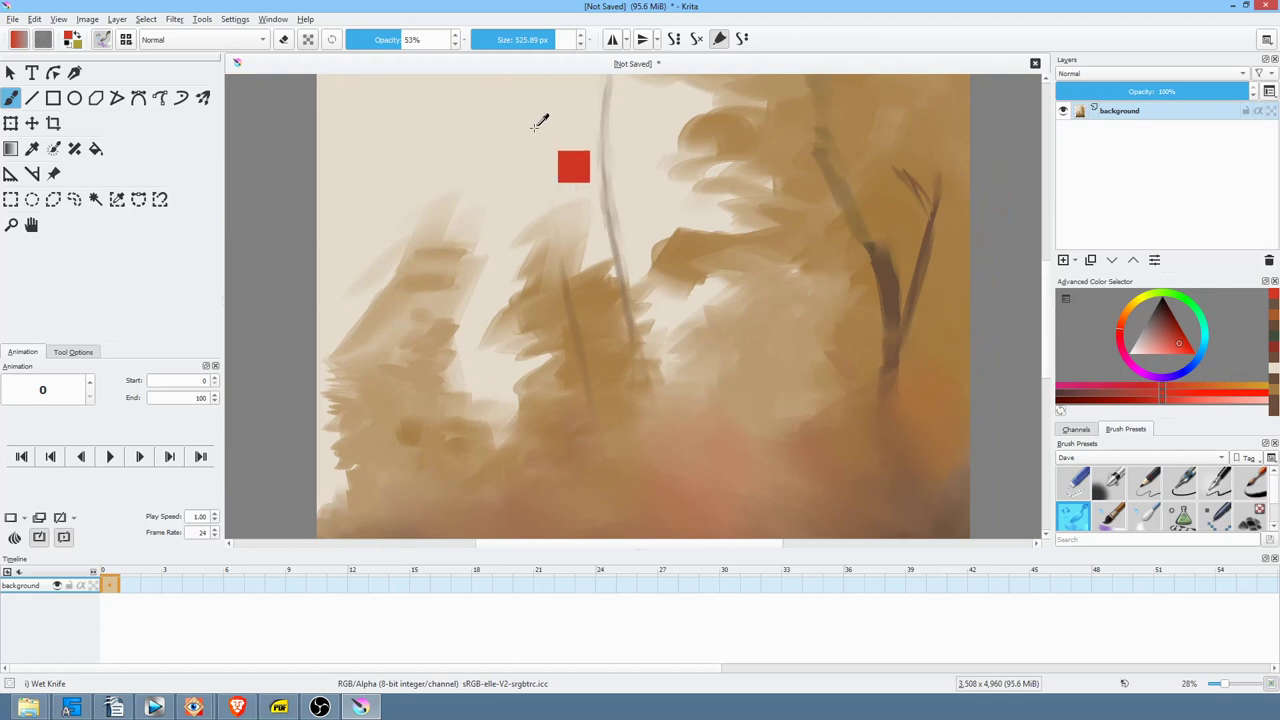
left_click(525, 127, "ctrl")
left_click_drag(1160, 347, 1135, 305)
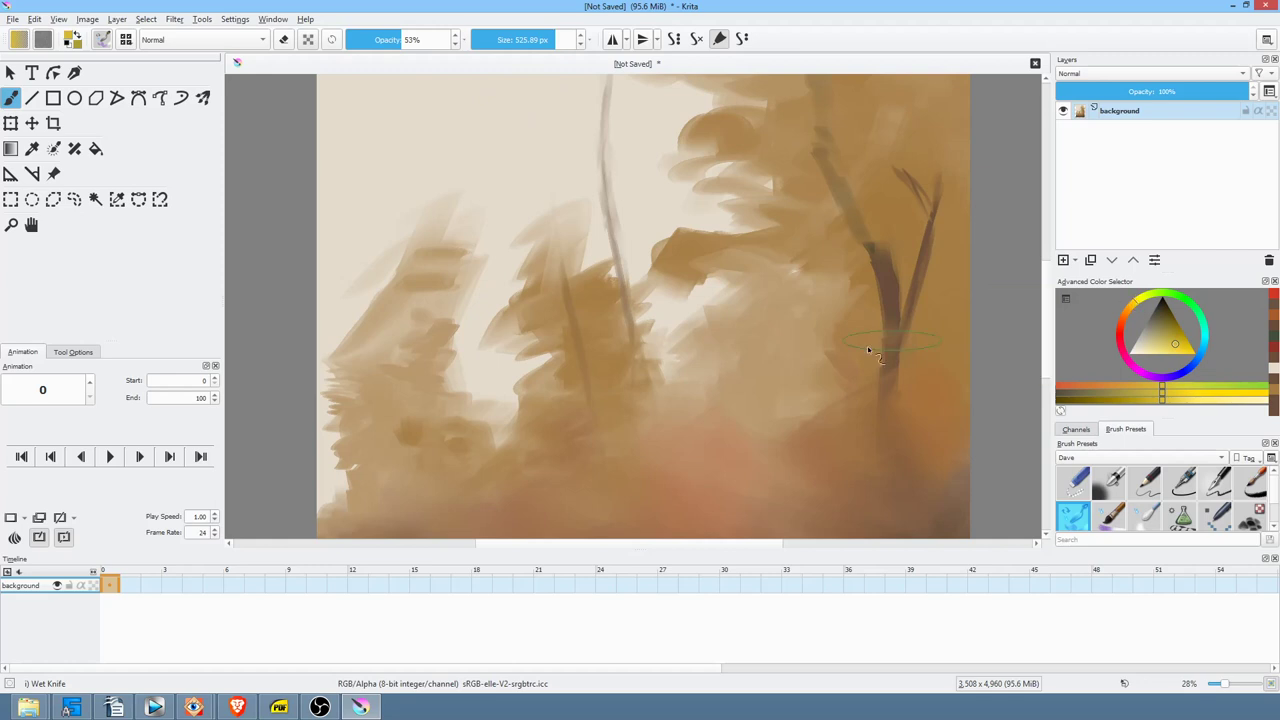
left_click_drag(871, 351, 873, 385)
left_click_drag(495, 366, 475, 412)
mouse_move(491, 361)
left_mouse_down()
mouse_move(494, 449)
mouse_move(500, 323)
mouse_move(505, 397)
mouse_move(534, 409)
mouse_move(513, 363)
left_mouse_up()
left_click_drag(353, 448, 383, 462)
mouse_move(393, 419)
left_mouse_down()
mouse_move(453, 318)
mouse_move(421, 430)
mouse_move(443, 171)
mouse_move(436, 221)
left_mouse_up()
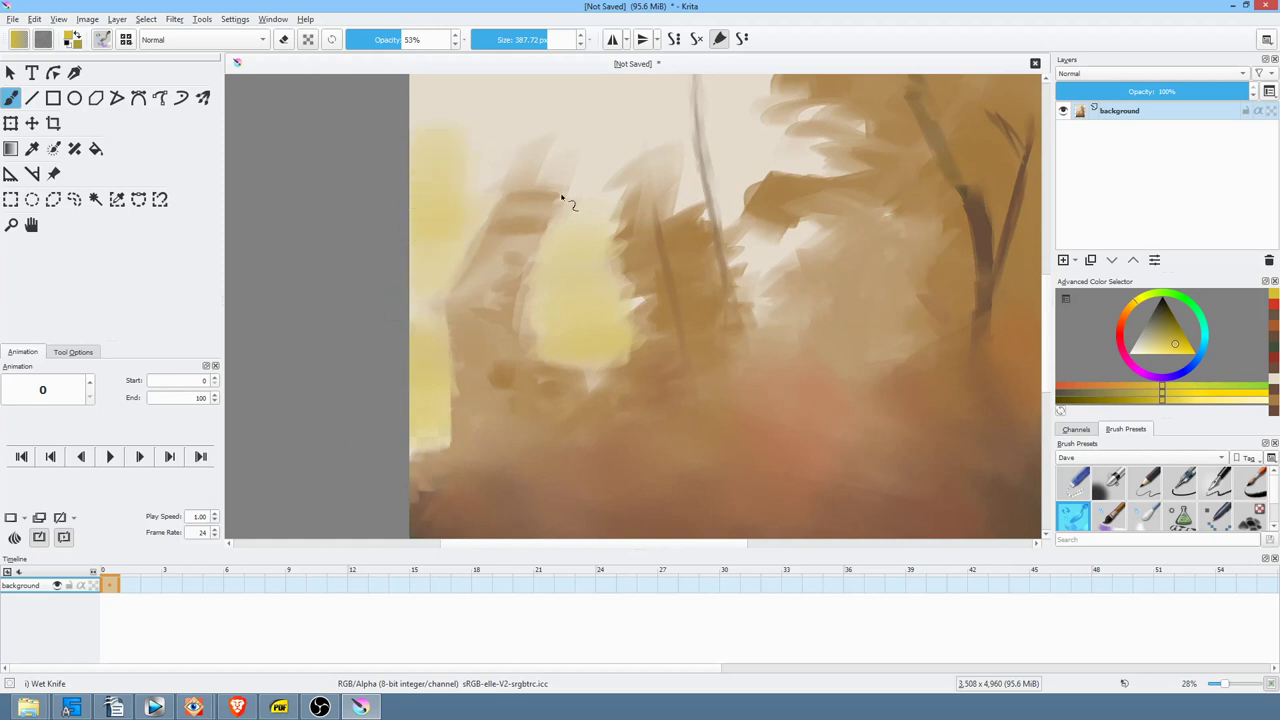
- Extend the yellow strokes across the sky above the left trees and around the thin trunk toward the large right tree
scroll(563, 197, "down", 1)
left_click_drag(610, 262, 480, 365)
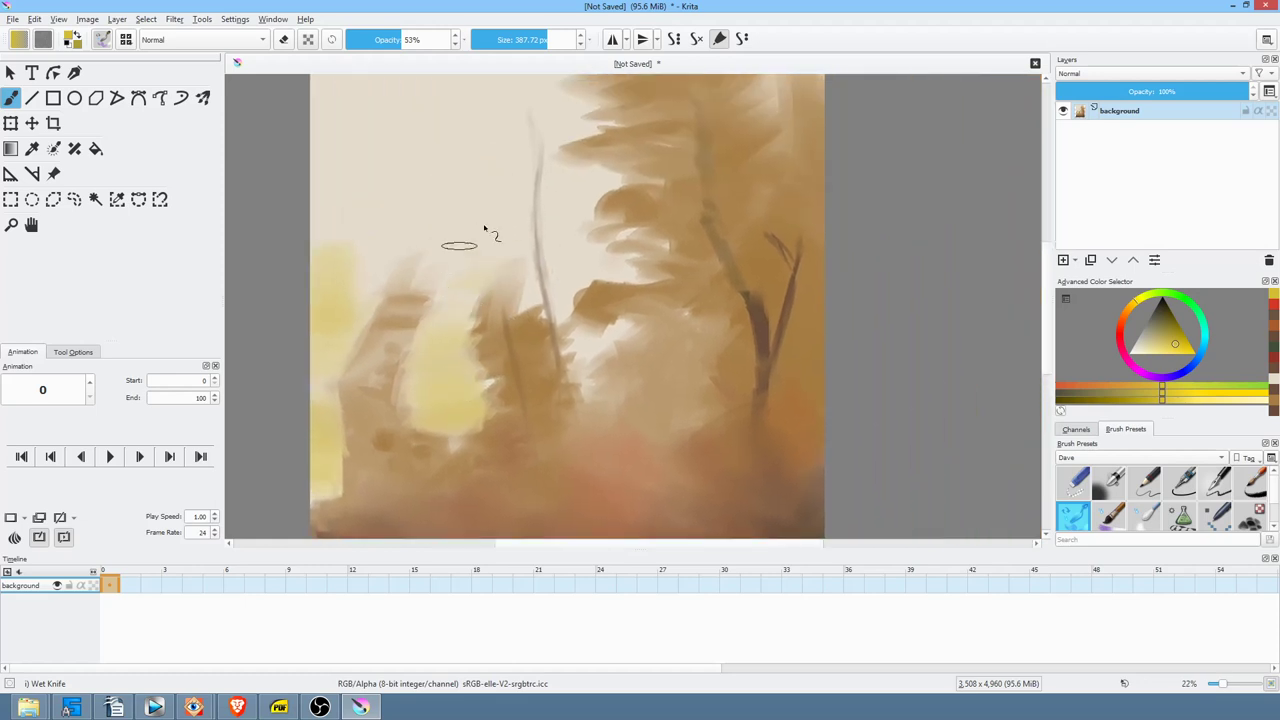
mouse_move(395, 278)
left_mouse_down()
mouse_move(409, 220)
mouse_move(334, 280)
mouse_move(323, 309)
mouse_move(334, 300)
left_mouse_up()
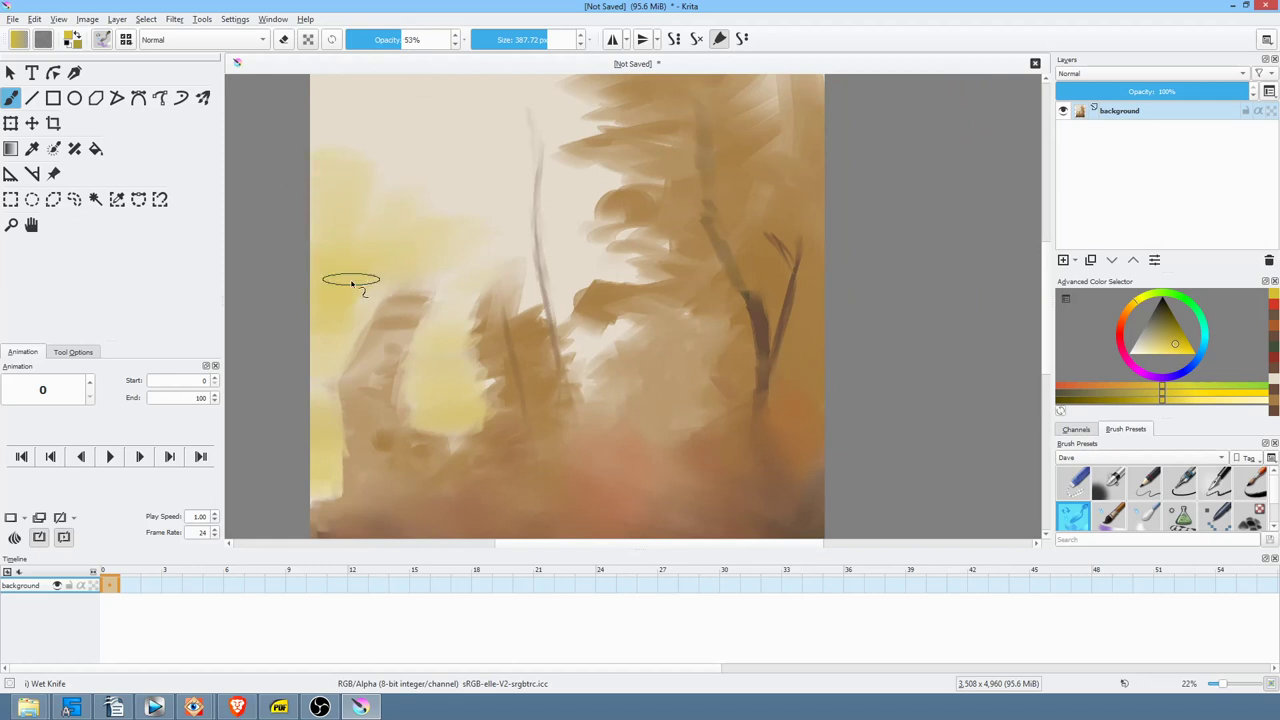
mouse_move(459, 208)
left_mouse_down()
mouse_move(452, 302)
mouse_move(503, 228)
mouse_move(485, 215)
mouse_move(513, 169)
left_mouse_up()
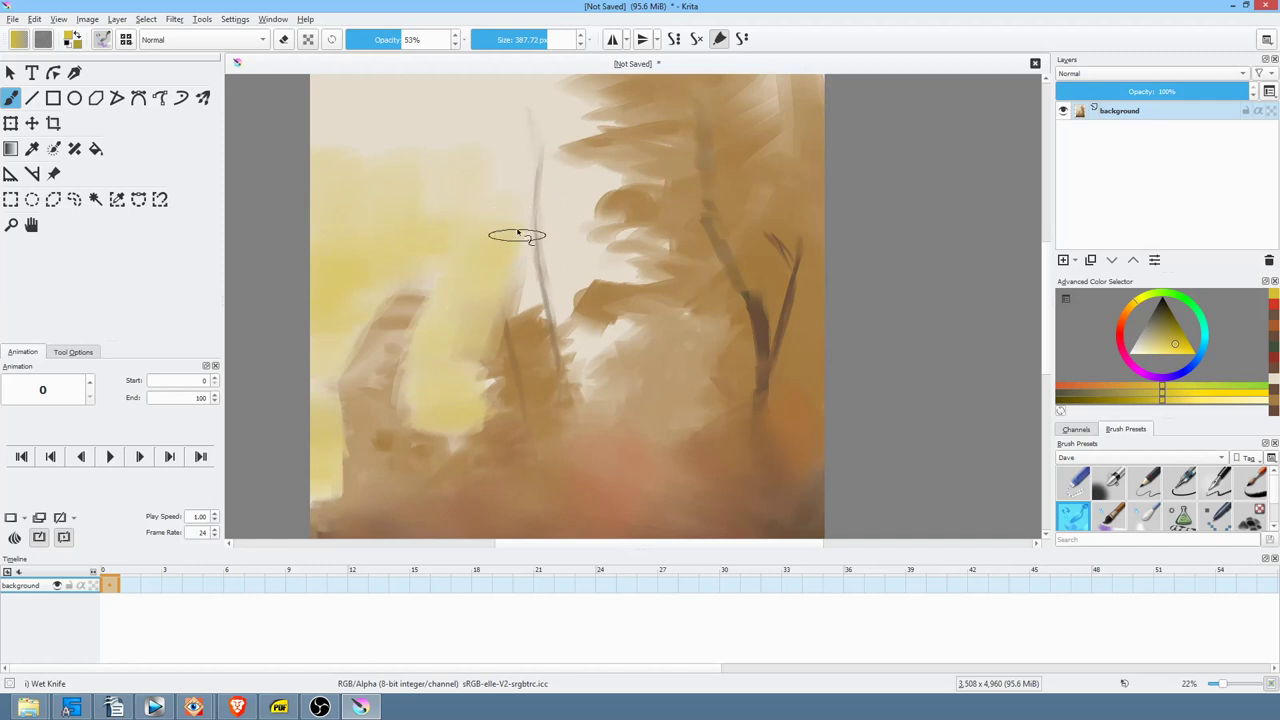
mouse_move(516, 257)
left_mouse_down()
mouse_move(549, 210)
mouse_move(526, 300)
mouse_move(562, 250)
mouse_move(555, 293)
mouse_move(575, 250)
mouse_move(634, 270)
mouse_move(622, 263)
mouse_move(565, 318)
mouse_move(601, 343)
left_mouse_up()
left_click_drag(551, 291, 569, 243)
mouse_move(486, 251)
left_mouse_down()
mouse_move(443, 185)
mouse_move(387, 264)
mouse_move(331, 203)
mouse_move(442, 240)
mouse_move(435, 388)
left_mouse_up()
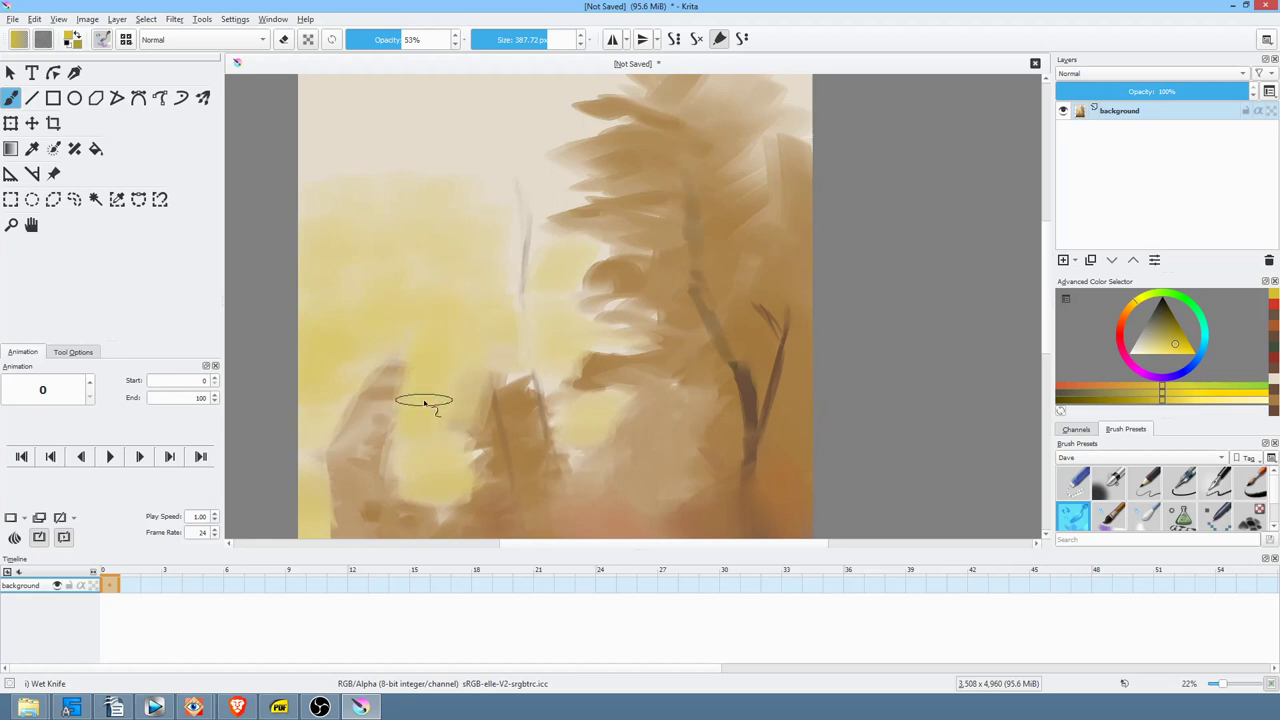
scroll(430, 296, "down", 2)
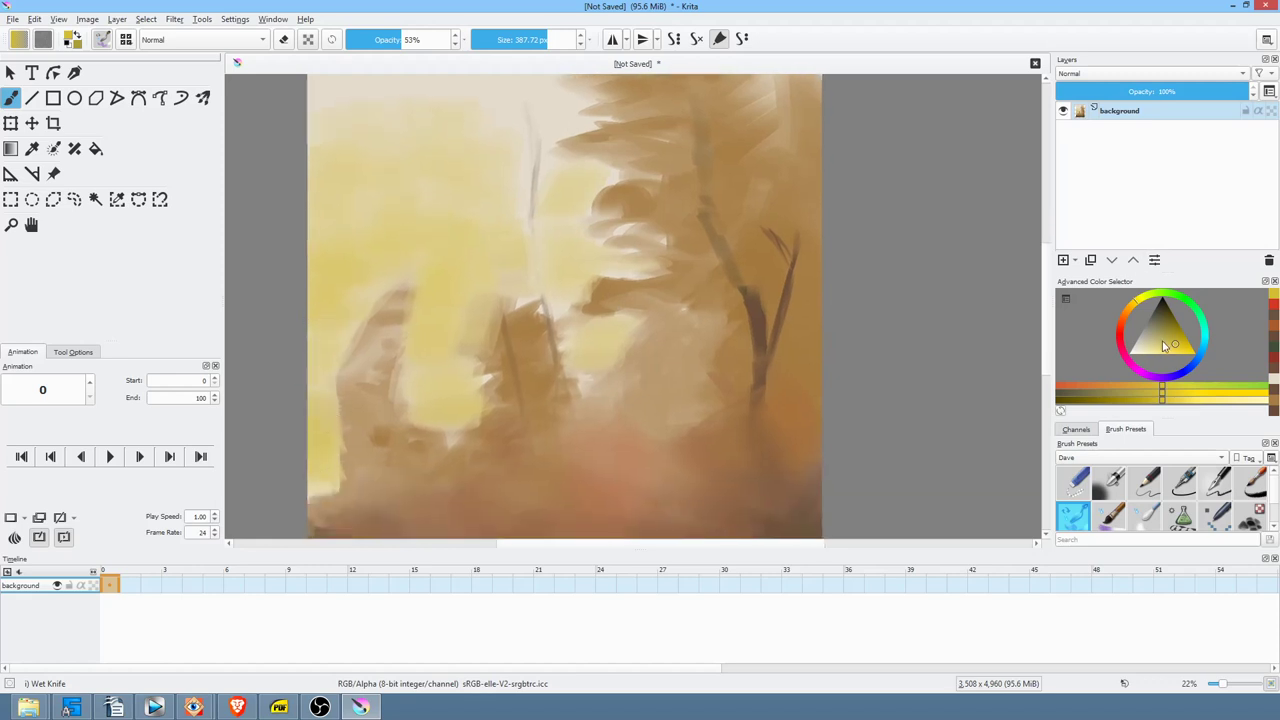
- Blend orange, yellow and amber tones over the left sky and faded tree shapes, enlarging the brush to 478.43 px
left_click(1125, 342)
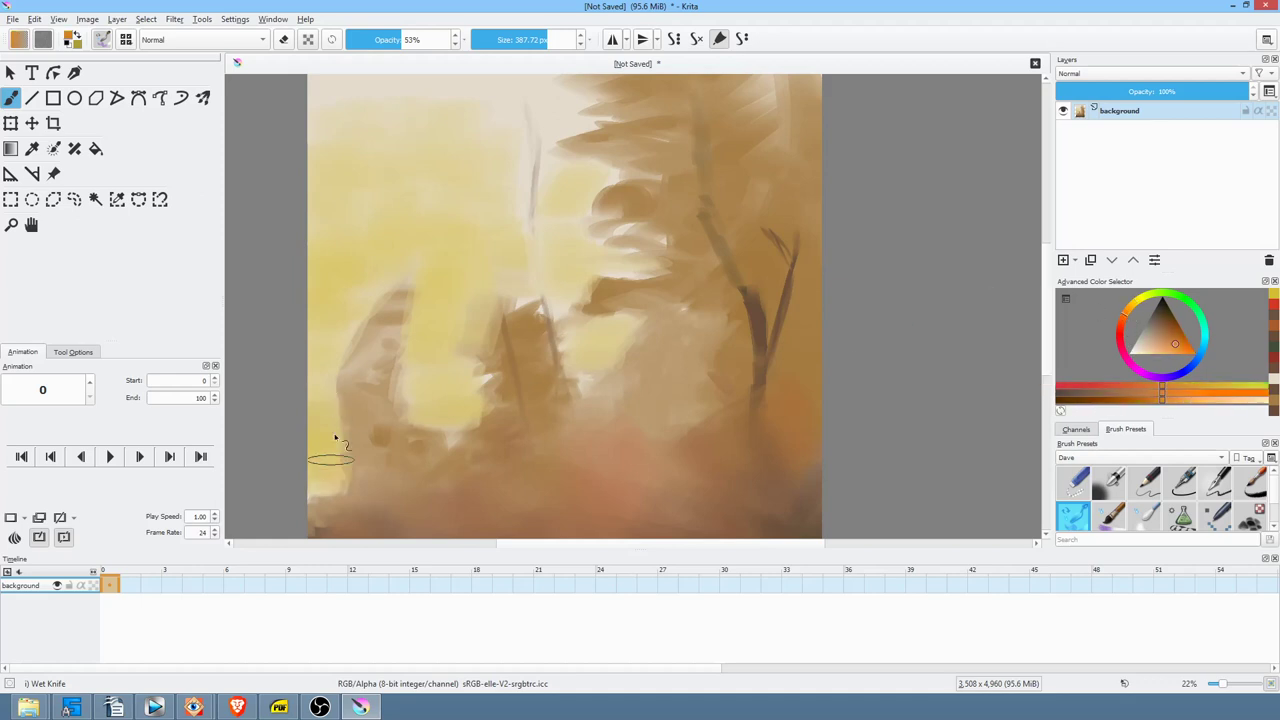
mouse_move(321, 521)
left_mouse_down()
mouse_move(326, 370)
mouse_move(361, 270)
mouse_move(336, 278)
mouse_move(339, 265)
mouse_move(373, 285)
mouse_move(447, 217)
mouse_move(420, 241)
mouse_move(445, 332)
mouse_move(417, 370)
mouse_move(455, 346)
mouse_move(422, 431)
mouse_move(453, 422)
mouse_move(474, 379)
mouse_move(471, 417)
mouse_move(473, 309)
mouse_move(506, 256)
mouse_move(555, 246)
mouse_move(573, 288)
mouse_move(569, 377)
mouse_move(624, 339)
mouse_move(578, 380)
mouse_move(550, 273)
mouse_move(567, 230)
mouse_move(610, 258)
mouse_move(597, 281)
mouse_move(543, 277)
mouse_move(556, 193)
mouse_move(594, 160)
mouse_move(544, 254)
mouse_move(467, 300)
left_mouse_up()
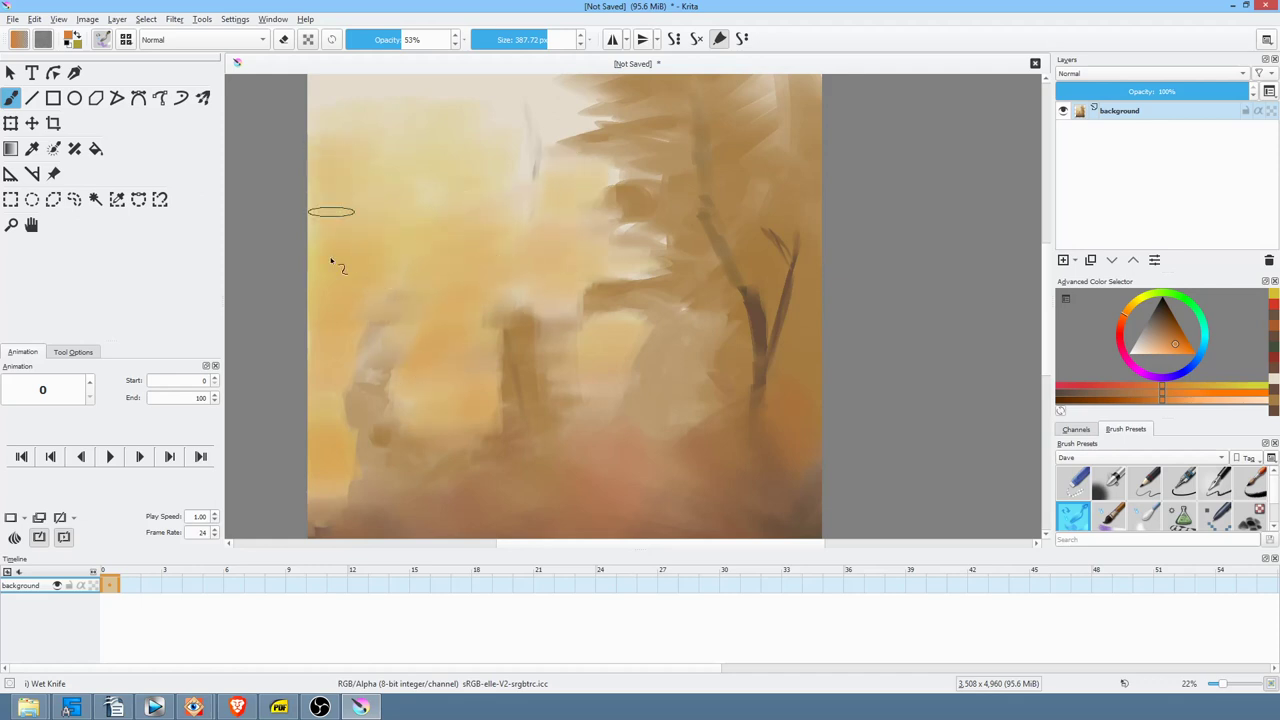
scroll(600, 357, "down", 3)
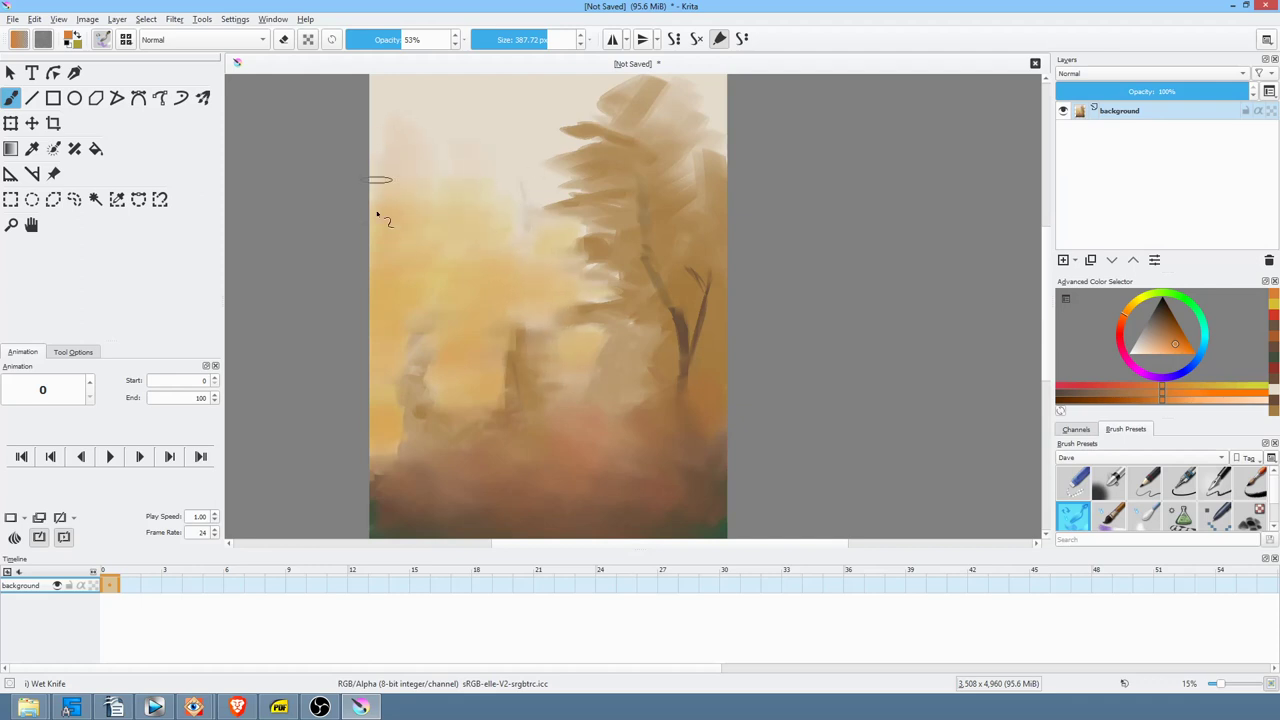
mouse_move(457, 181)
left_mouse_down()
mouse_move(482, 134)
mouse_move(512, 169)
left_mouse_up()
left_click_drag(466, 252, 524, 250)
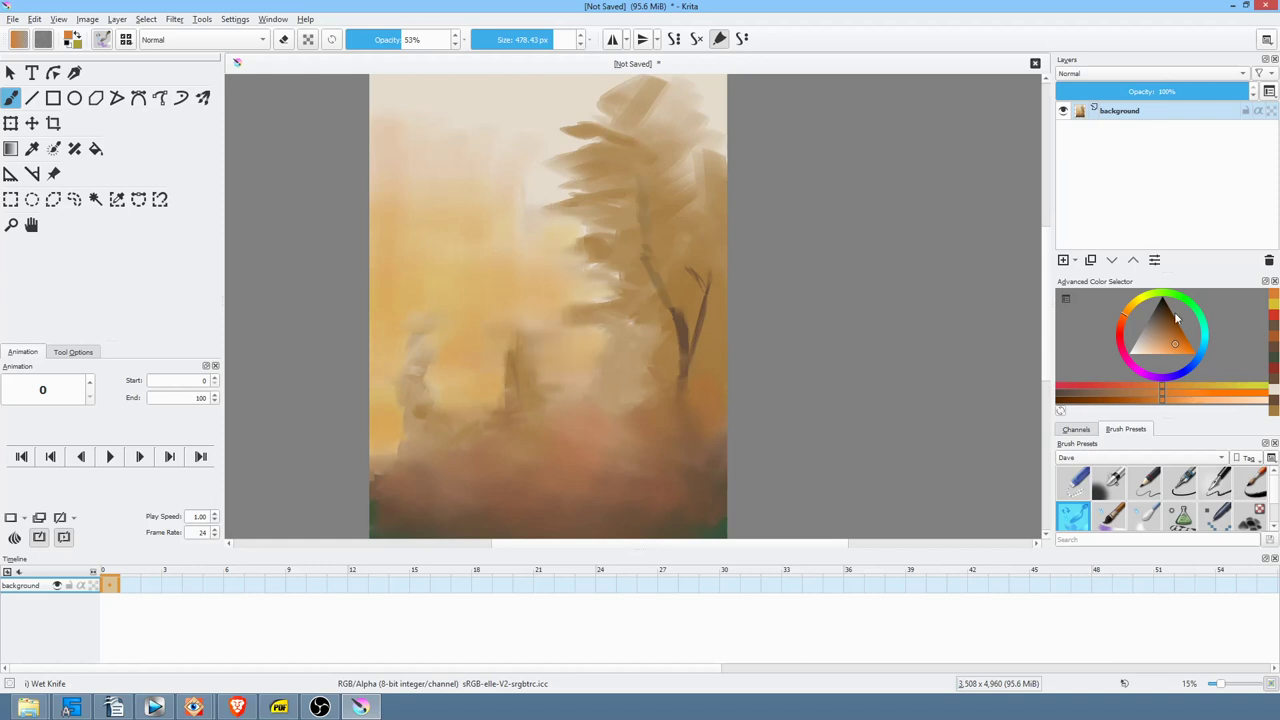
left_click(1138, 298)
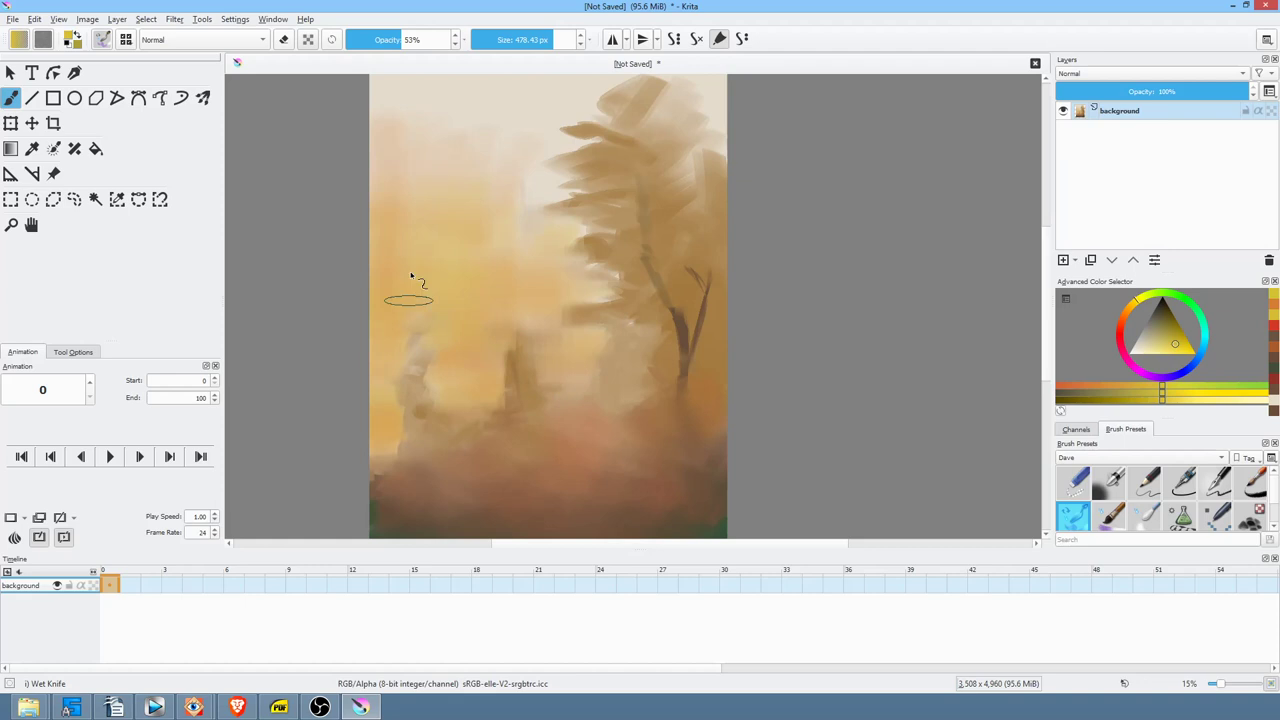
left_click(1130, 316)
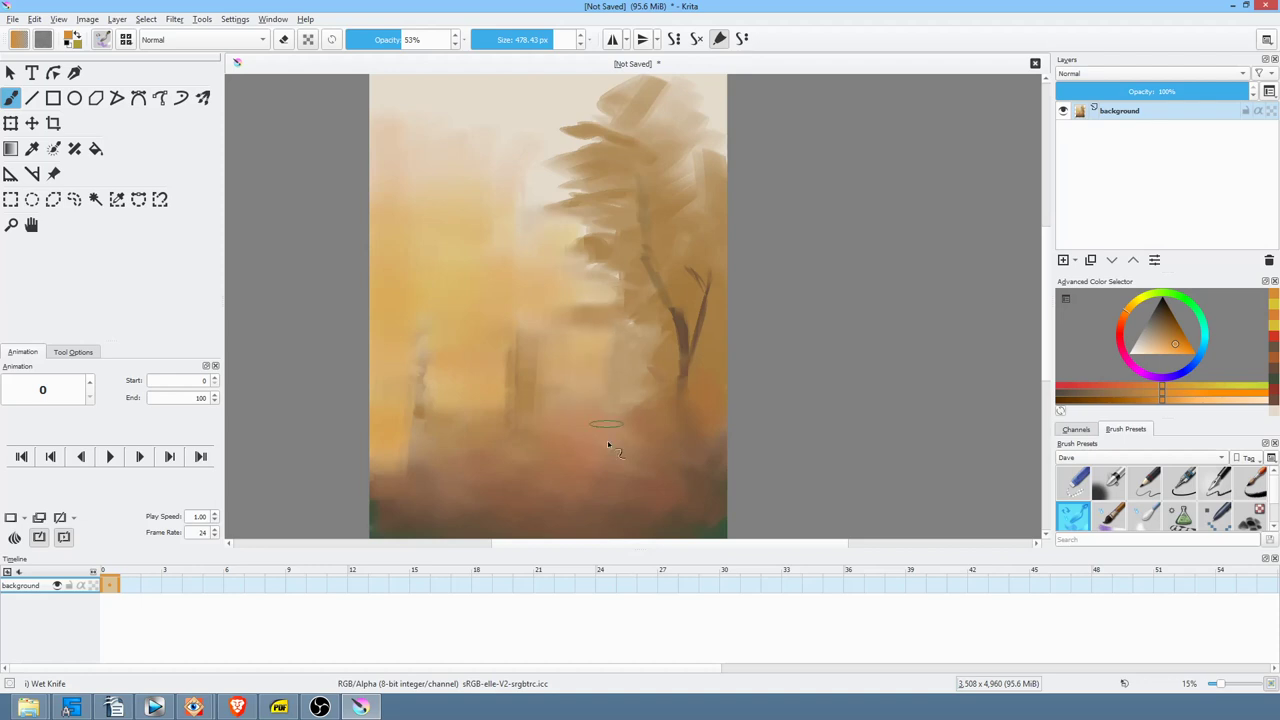
- Raise the brush opacity to 100%, reduce its size to 423.95 px and paint an orange foliage clump over the left tree's base
left_click_drag(695, 394, 650, 340)
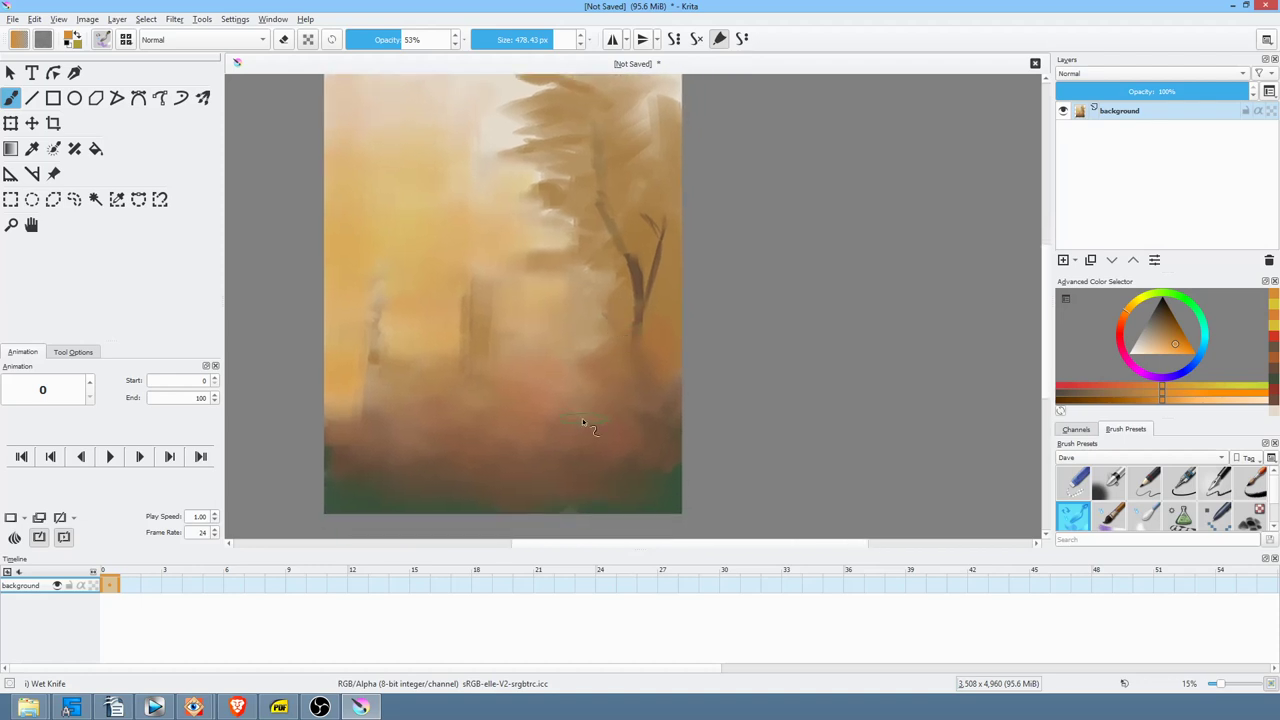
key("o")
key("o")
key("o")
key("o")
key("o")
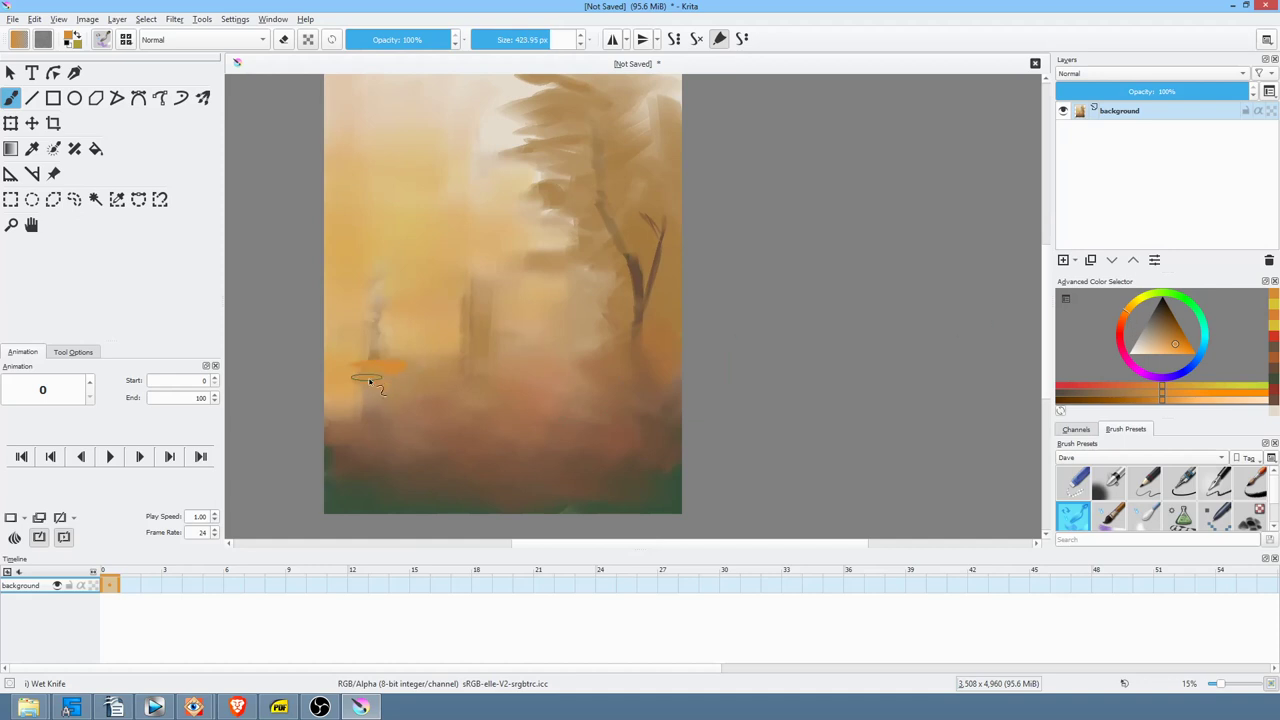
mouse_move(375, 370)
left_mouse_down()
mouse_move(357, 363)
mouse_move(377, 301)
left_mouse_up()
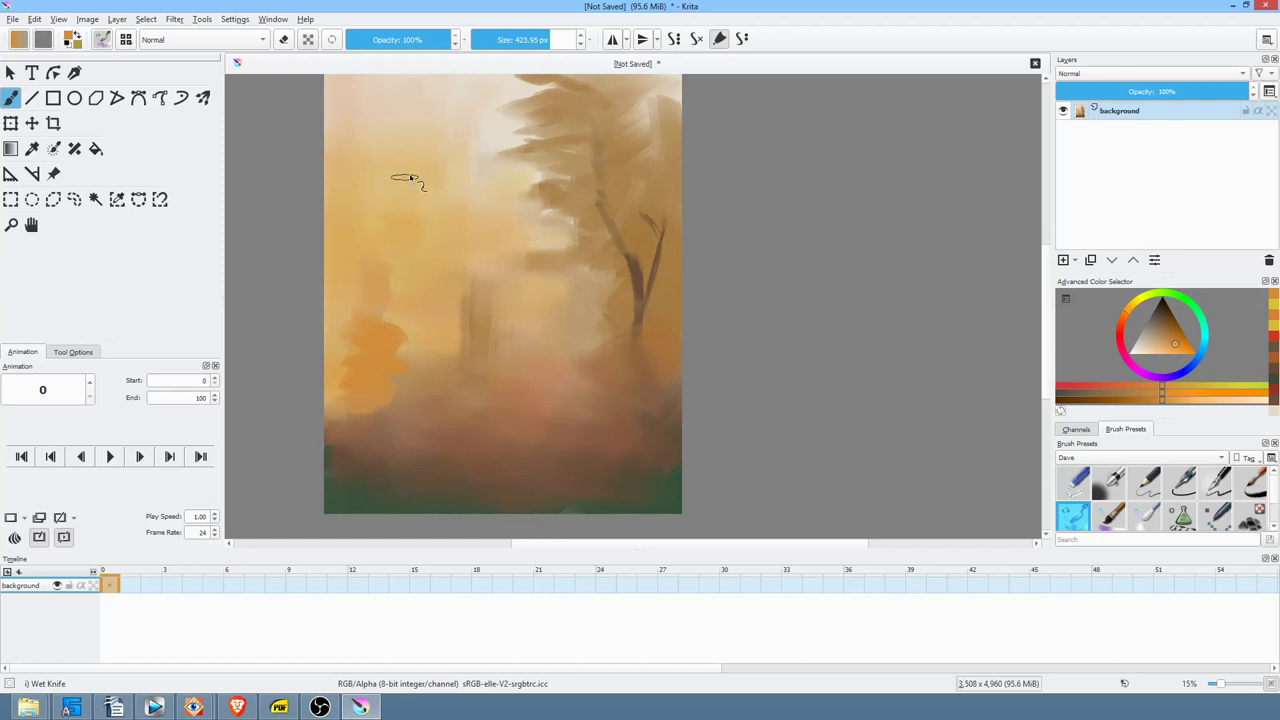
- Build up the left tree's orange foliage above and around the clump and down to the ground, using a 366.57 px brush
left_click_drag(494, 301, 557, 367)
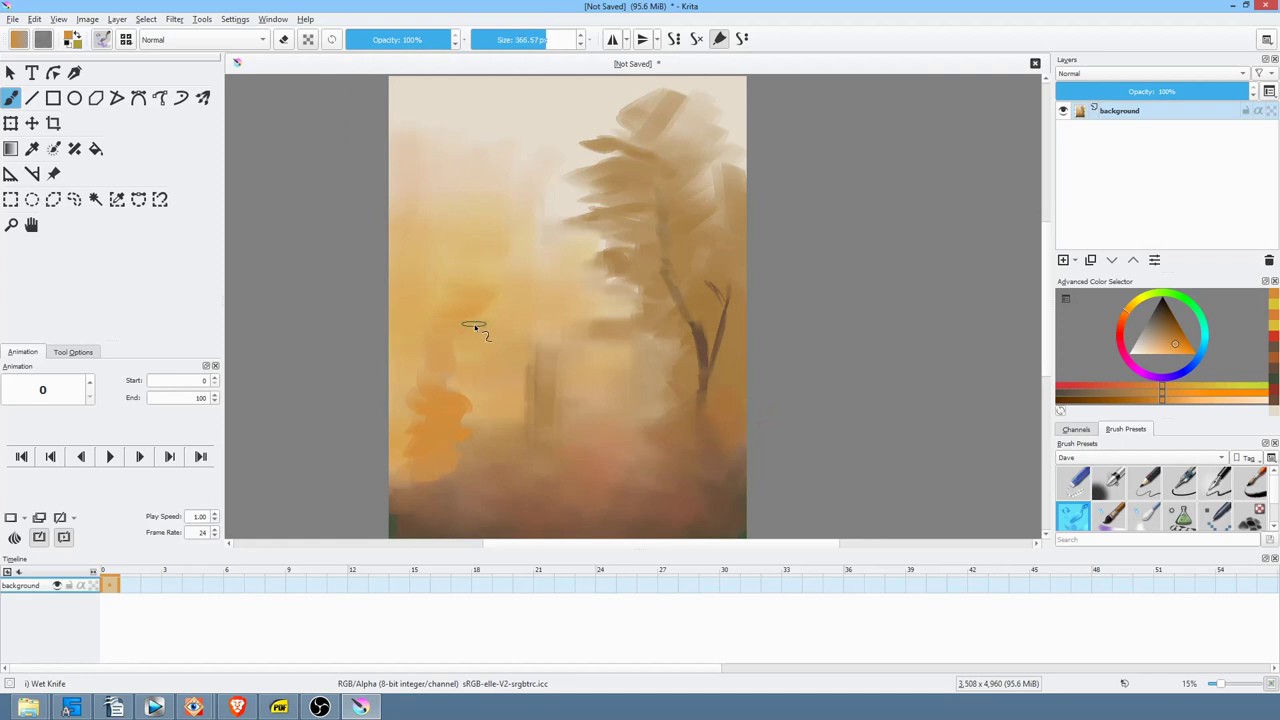
left_click_drag(453, 326, 458, 312)
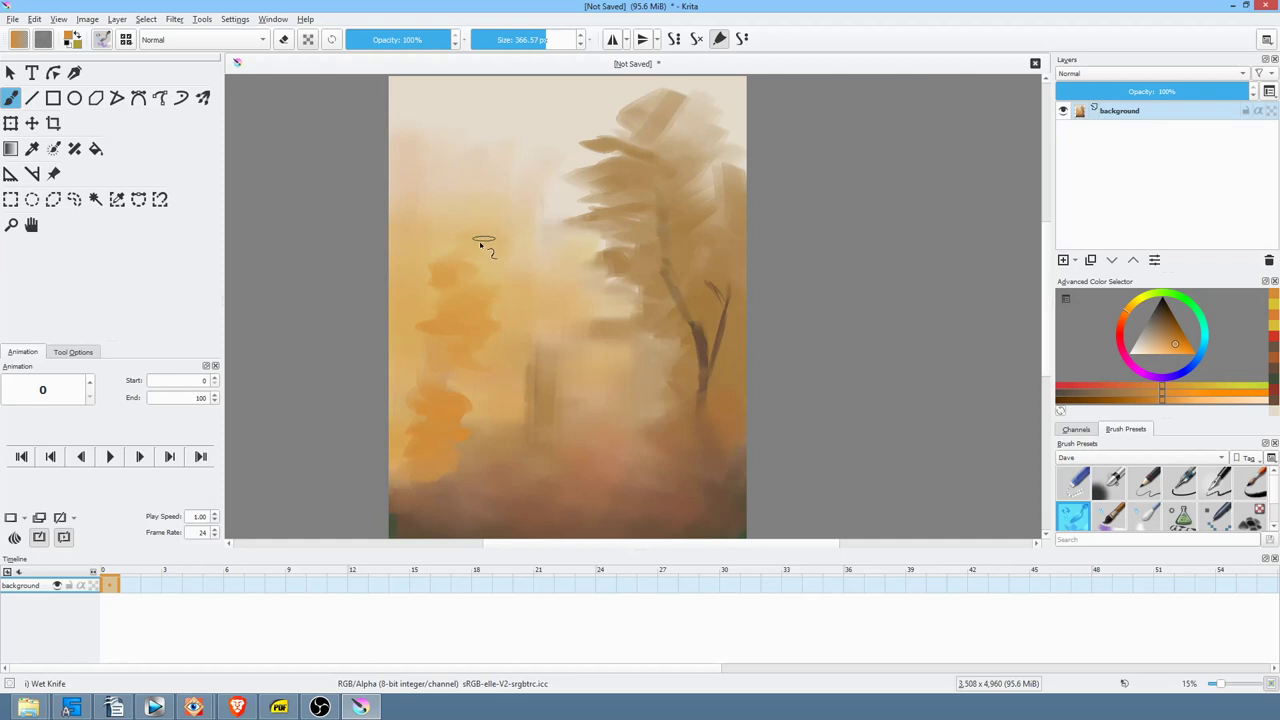
left_click_drag(477, 260, 466, 288)
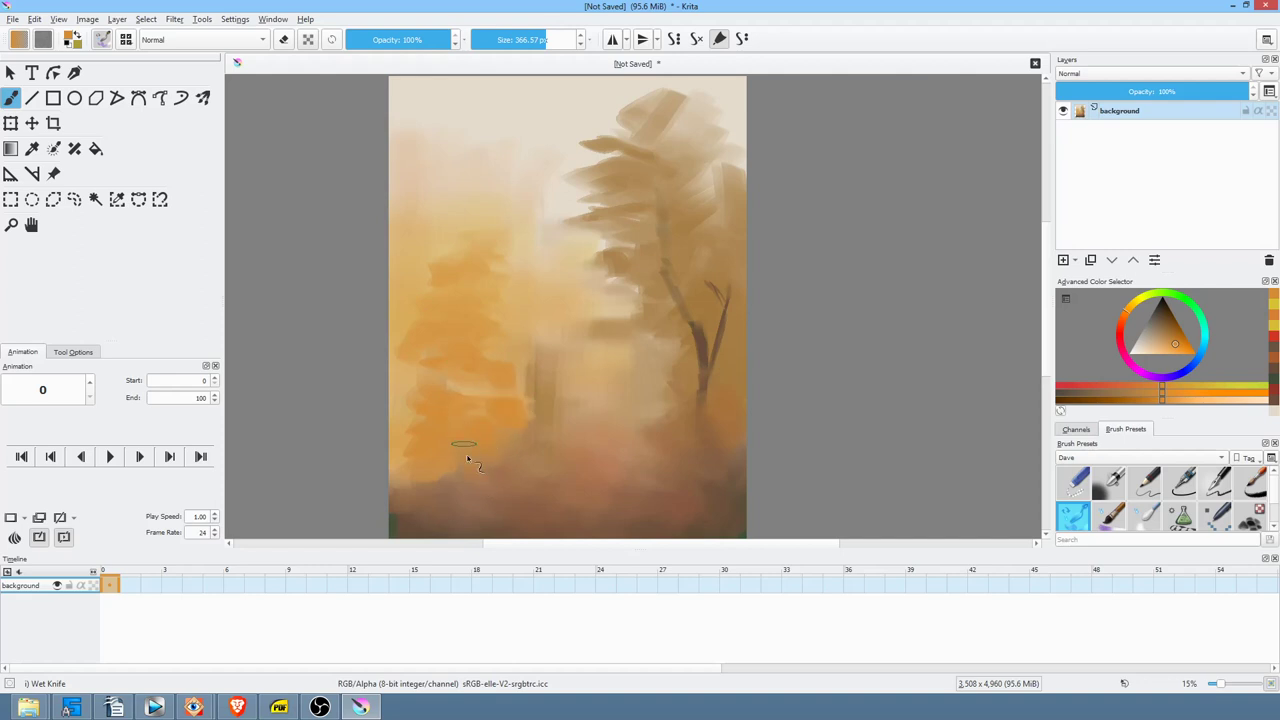
mouse_move(402, 478)
left_mouse_down()
mouse_move(409, 384)
mouse_move(430, 444)
mouse_move(465, 420)
left_mouse_up()
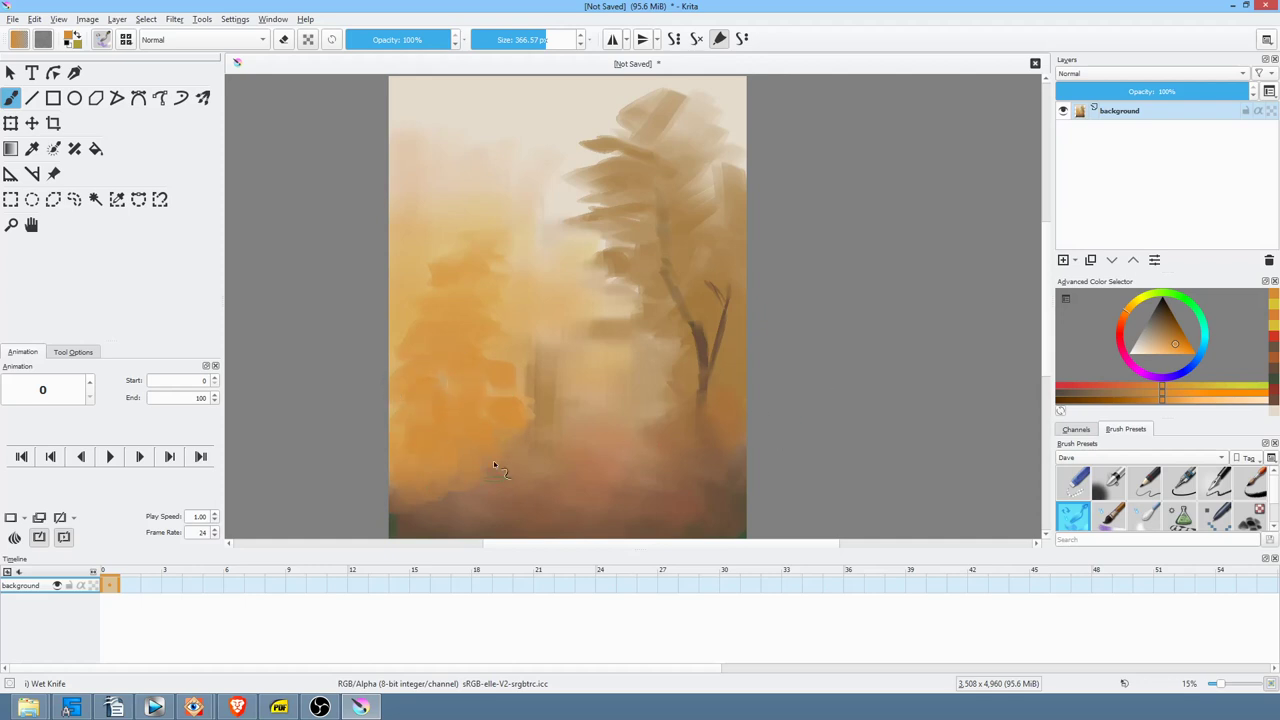
- Choose a darker orange-brown and paint shadow strokes into the left foliage and over the middle trunk
left_click(1166, 335)
mouse_move(440, 364)
left_mouse_down()
mouse_move(457, 403)
mouse_move(460, 350)
left_mouse_up()
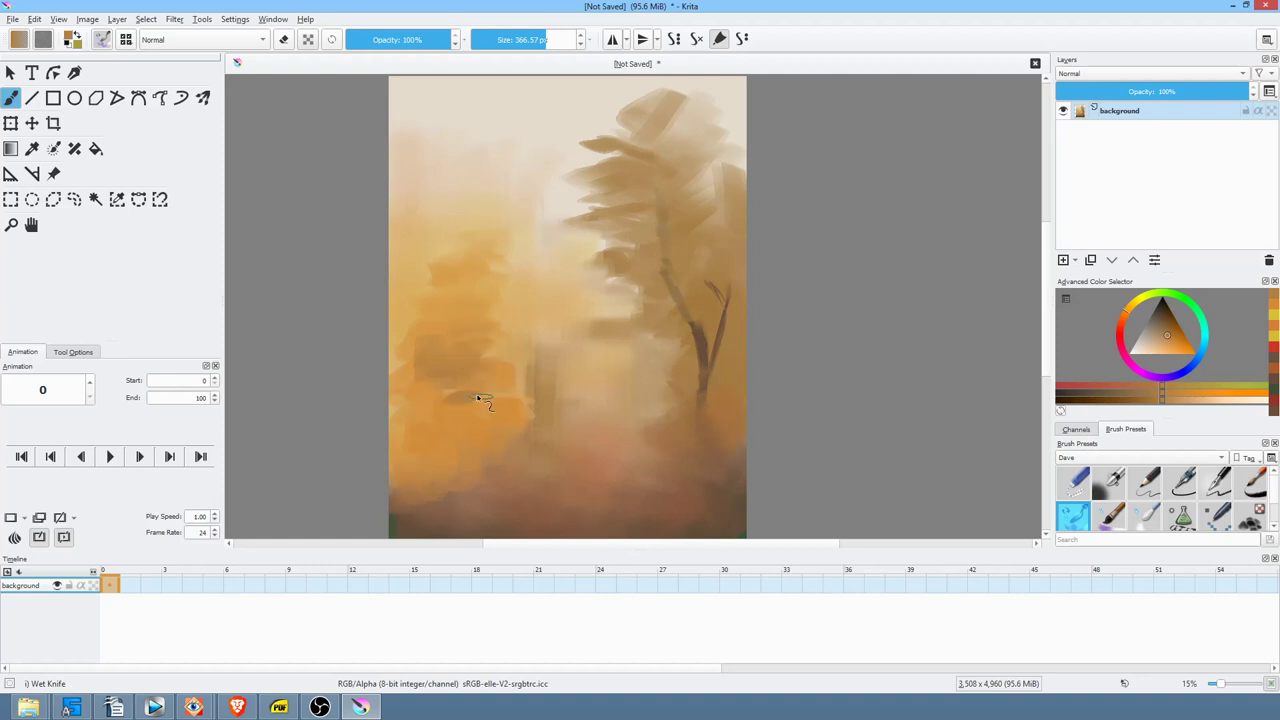
left_click_drag(443, 407, 463, 413)
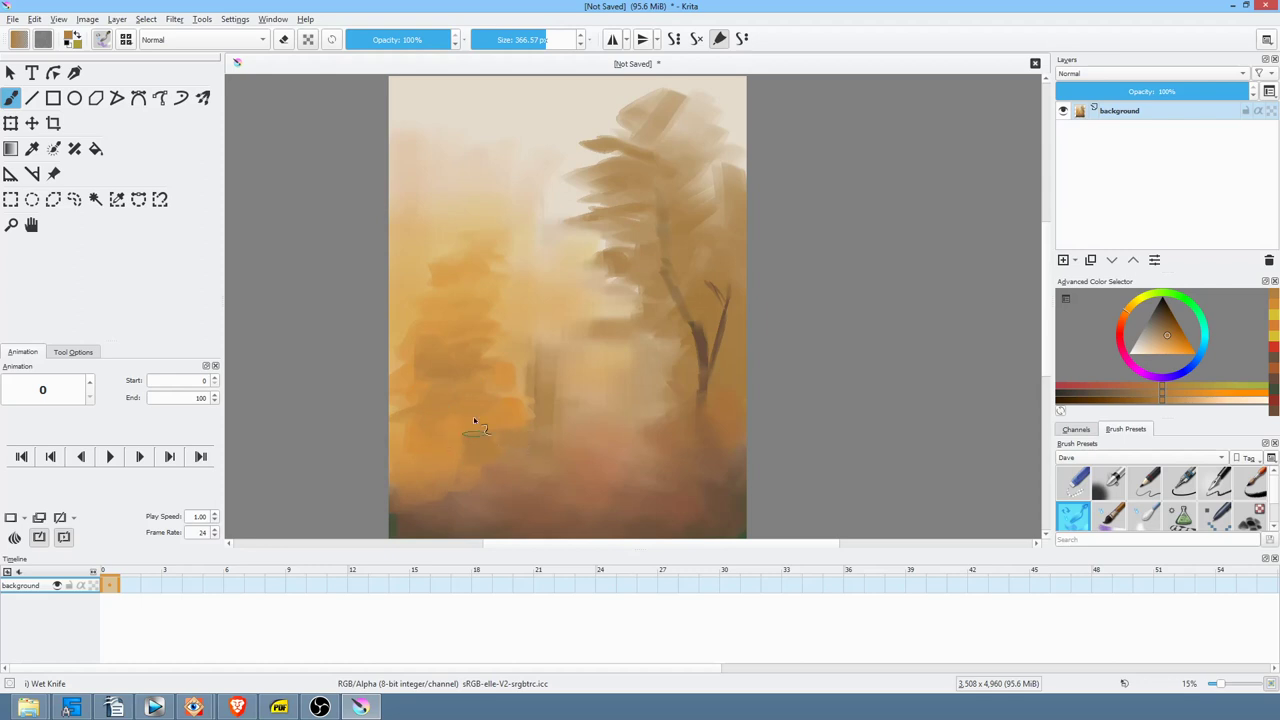
mouse_move(531, 401)
left_mouse_down()
mouse_move(556, 382)
mouse_move(525, 365)
mouse_move(571, 361)
mouse_move(552, 391)
mouse_move(529, 325)
mouse_move(510, 334)
mouse_move(536, 314)
mouse_move(518, 338)
mouse_move(552, 329)
mouse_move(530, 308)
left_mouse_up()
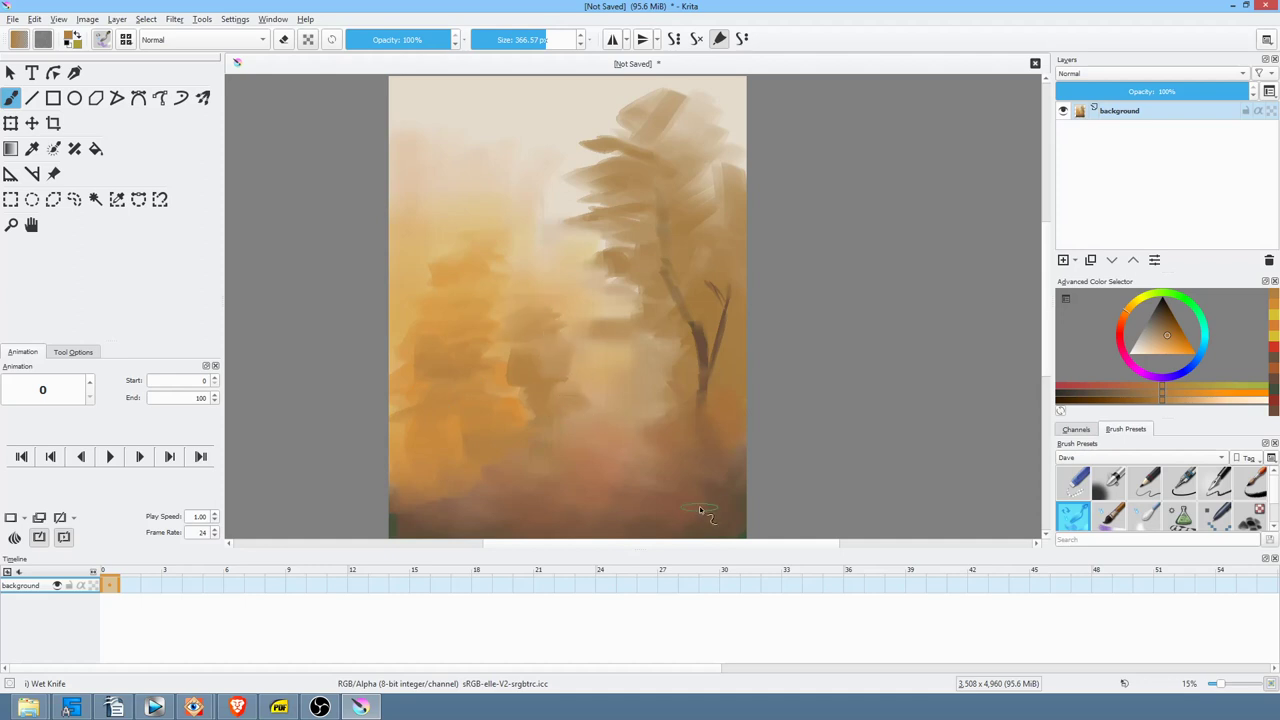
- Sample orange from the left foliage and paint the middle tree's foliage with it, extending the strokes toward the right tree
left_click(471, 430, "ctrl")
left_click_drag(505, 405, 531, 385)
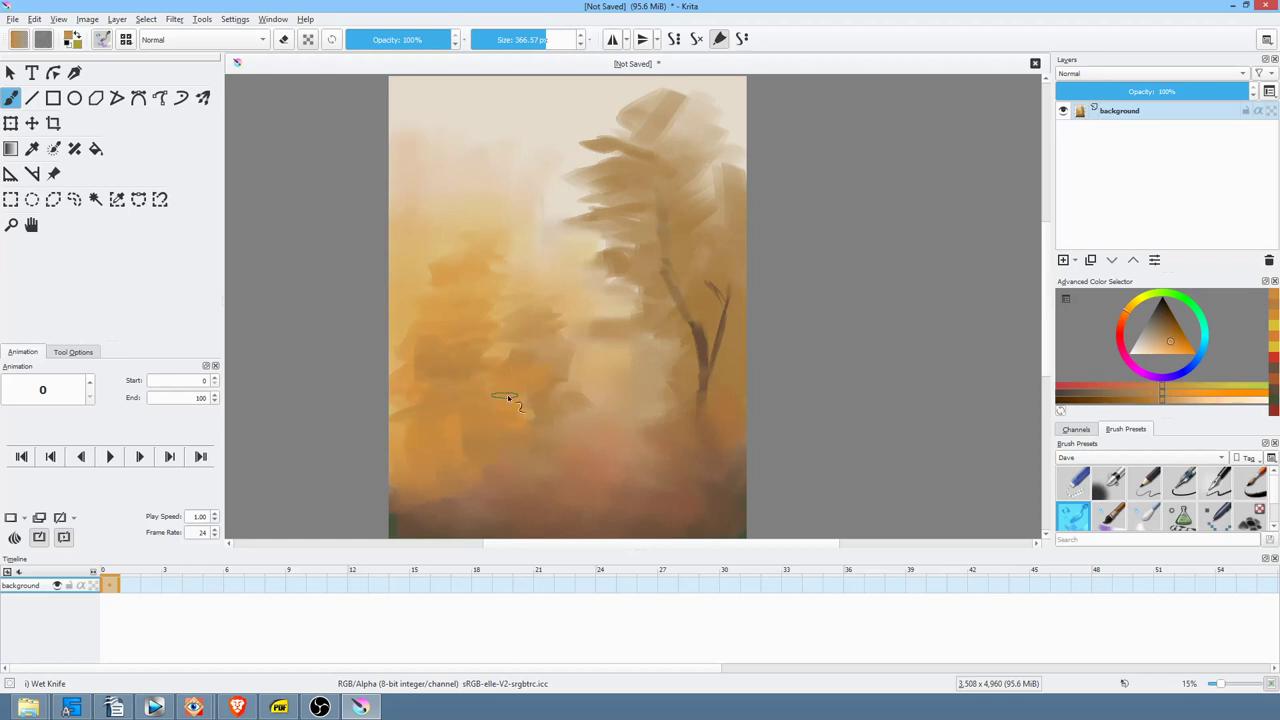
left_click_drag(570, 384, 577, 417)
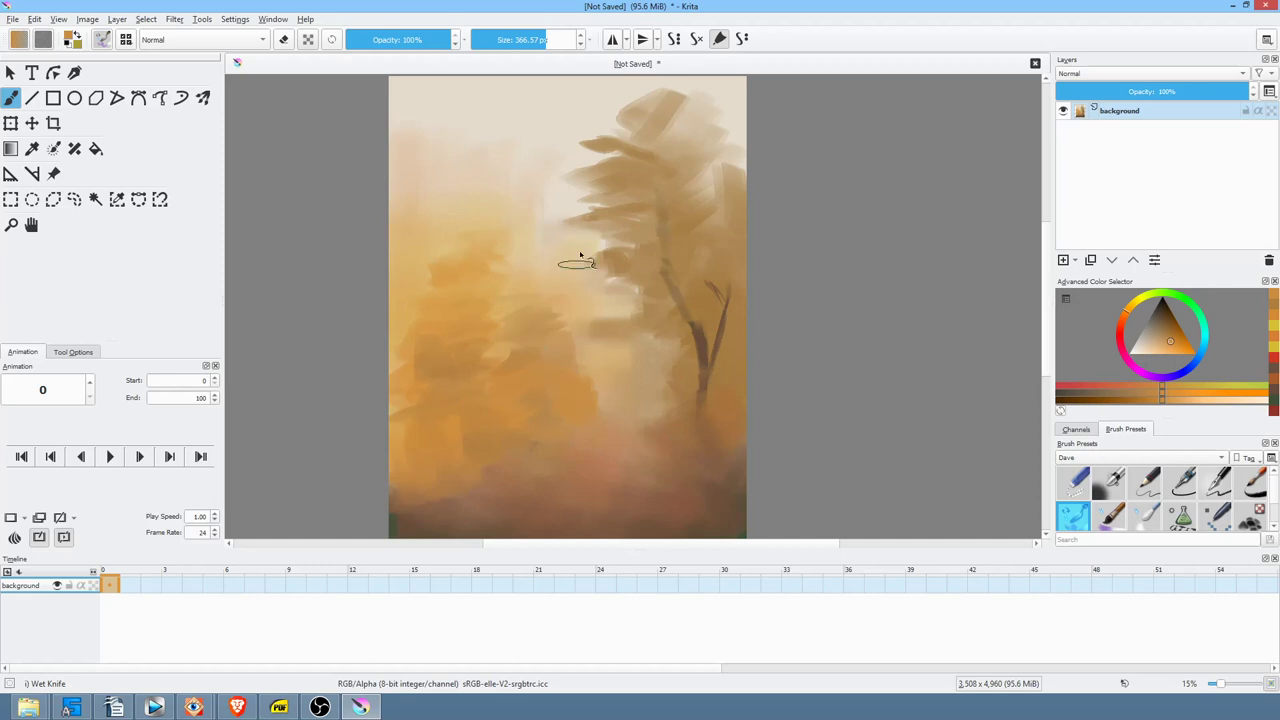
left_click_drag(549, 296, 555, 316)
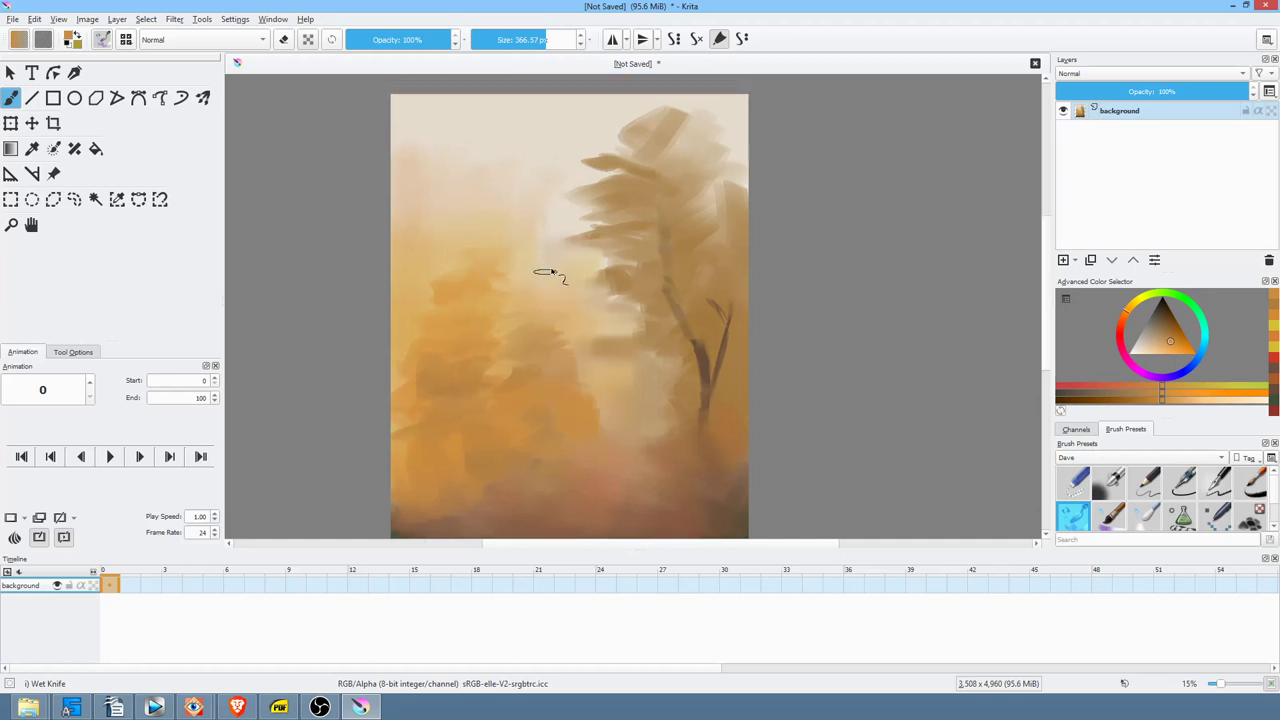
mouse_move(545, 318)
left_mouse_down()
mouse_move(586, 312)
mouse_move(549, 348)
mouse_move(569, 372)
left_mouse_up()
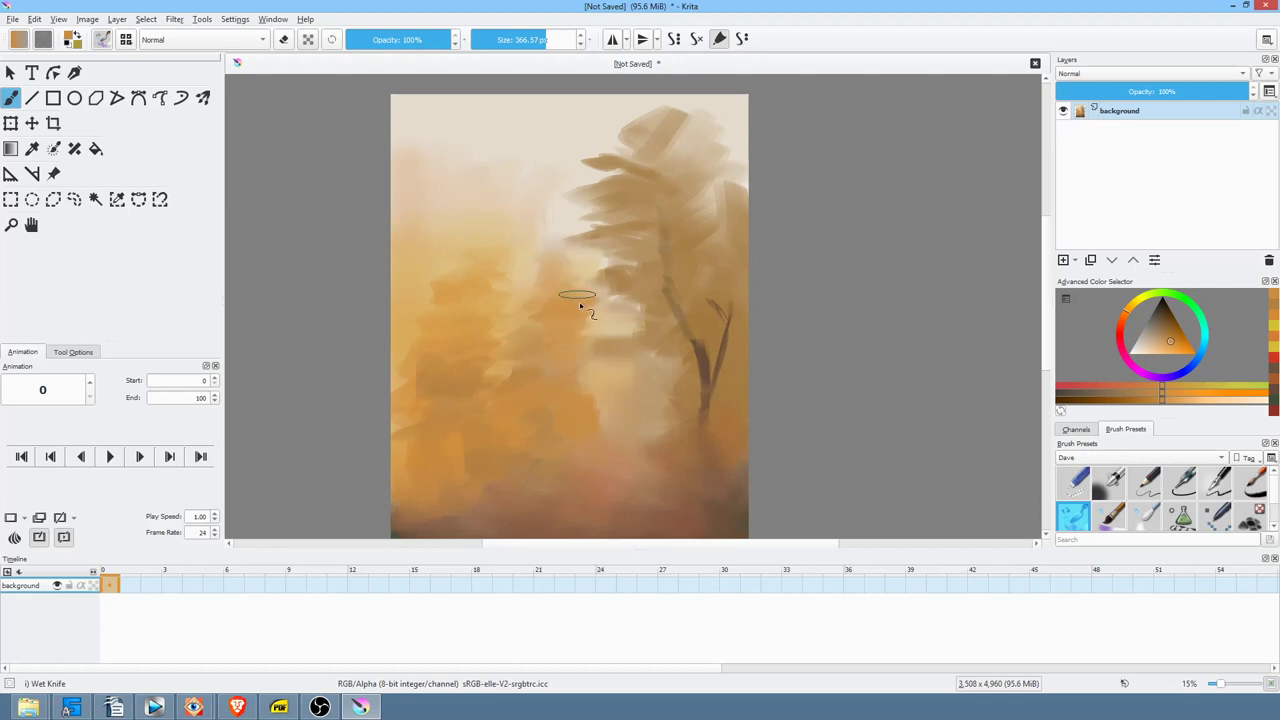
- Rotate the canvas about 90°, choose a dark brown and paint two long tapering trunks through the middle foliage
mouse_move(770, 294)
left_mouse_down()
mouse_move(743, 429)
mouse_move(786, 251)
mouse_move(741, 264)
mouse_move(737, 338)
mouse_move(908, 352)
left_mouse_up()
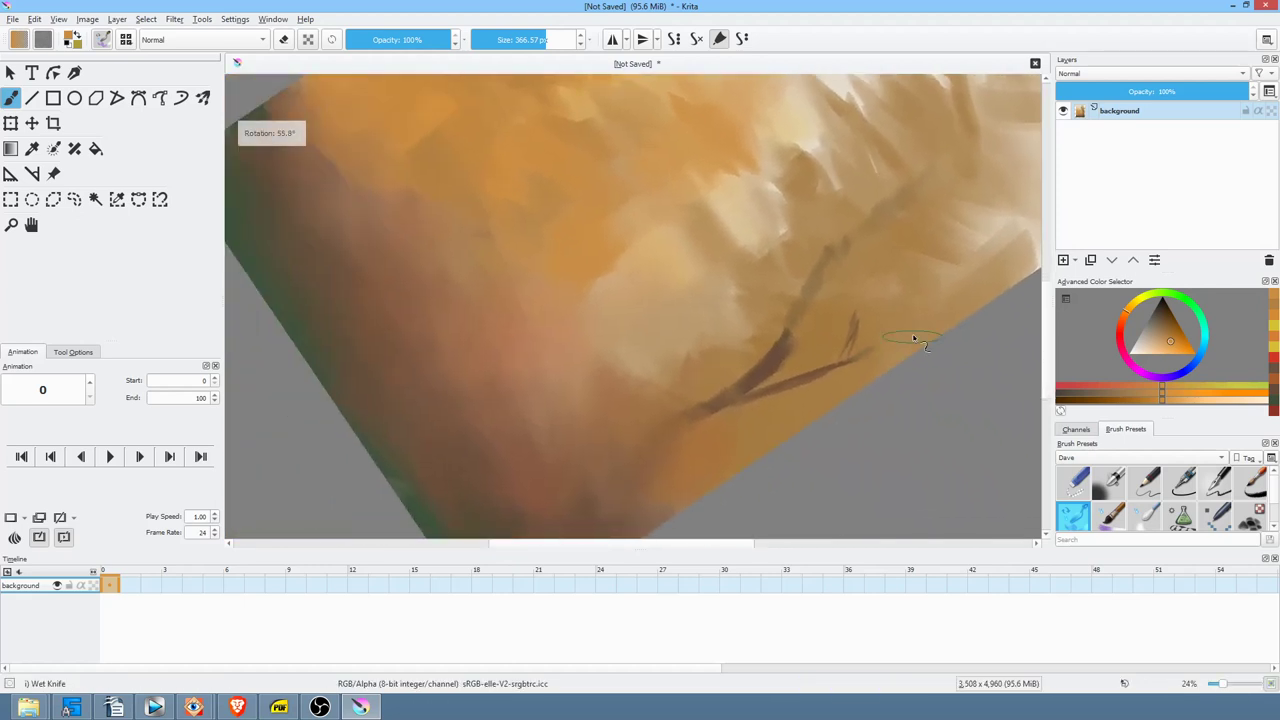
mouse_move(661, 342)
left_mouse_down()
mouse_move(628, 411)
mouse_move(586, 450)
left_mouse_up()
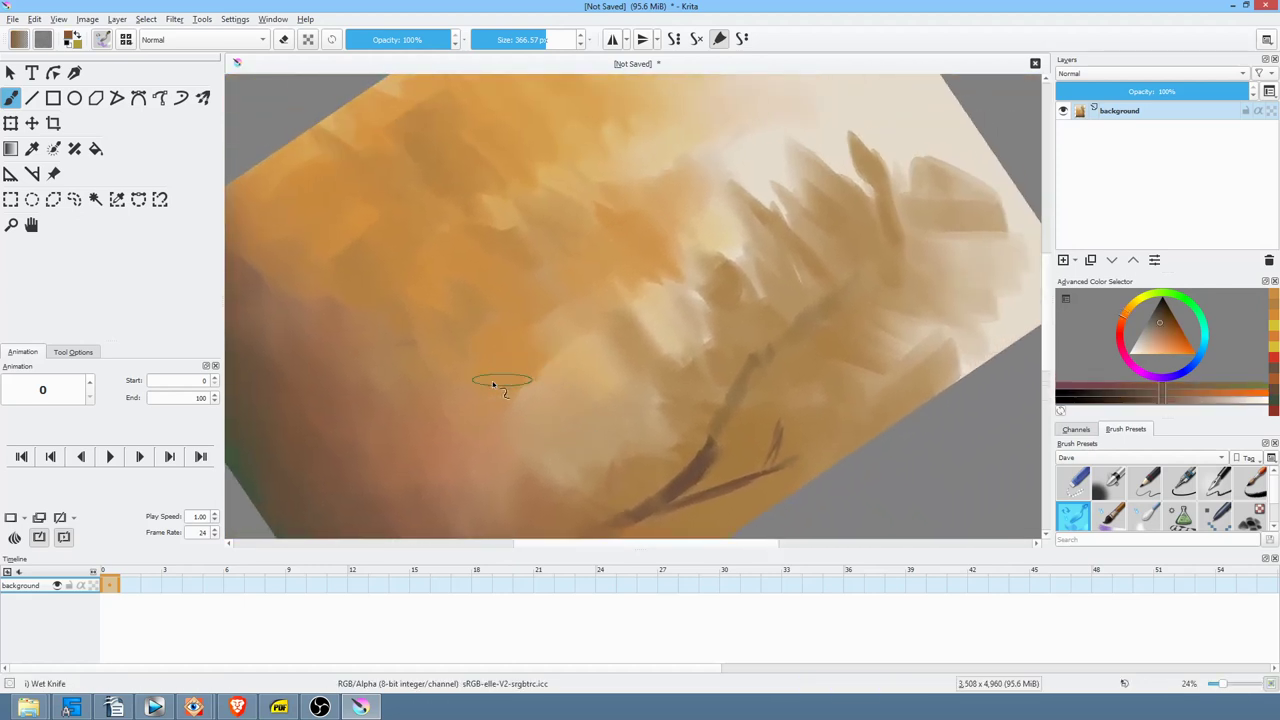
left_click_drag(591, 297, 694, 306)
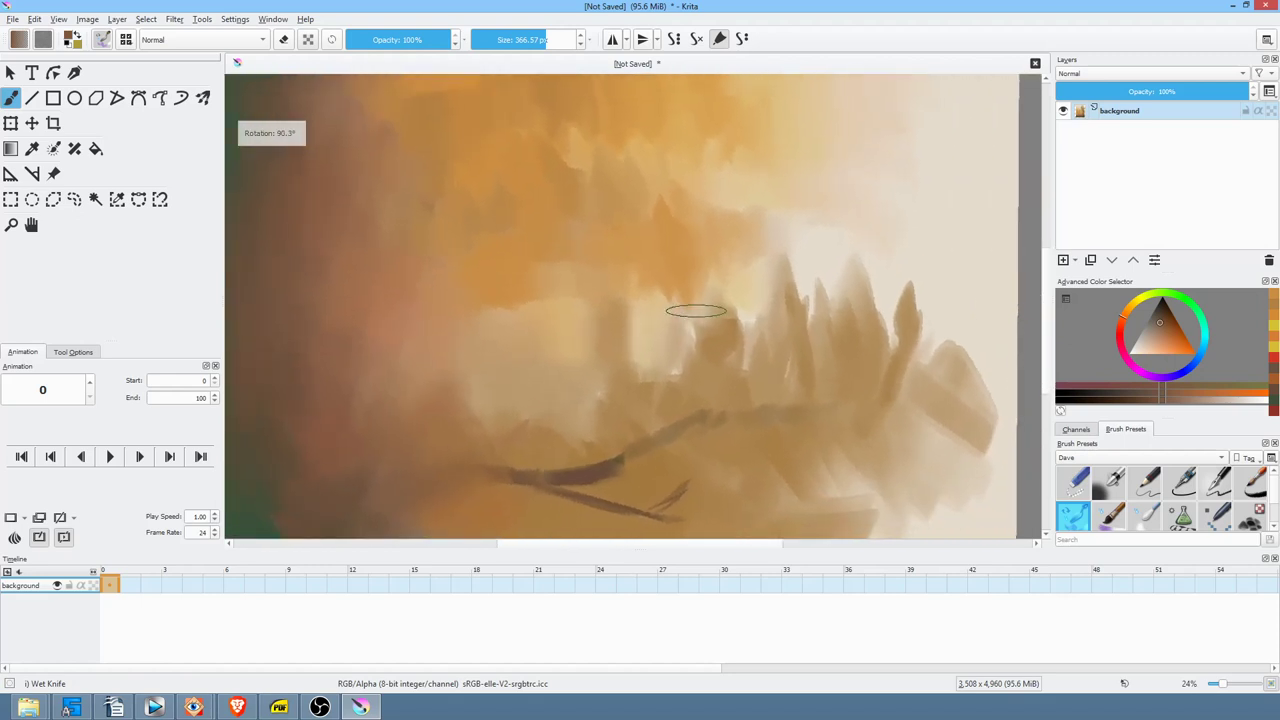
mouse_move(443, 249)
left_mouse_down()
mouse_move(749, 240)
mouse_move(534, 241)
mouse_move(682, 235)
mouse_move(885, 203)
left_mouse_up()
mouse_move(405, 281)
left_mouse_down()
mouse_move(506, 266)
mouse_move(845, 268)
left_mouse_up()
left_click_drag(400, 277, 842, 206)
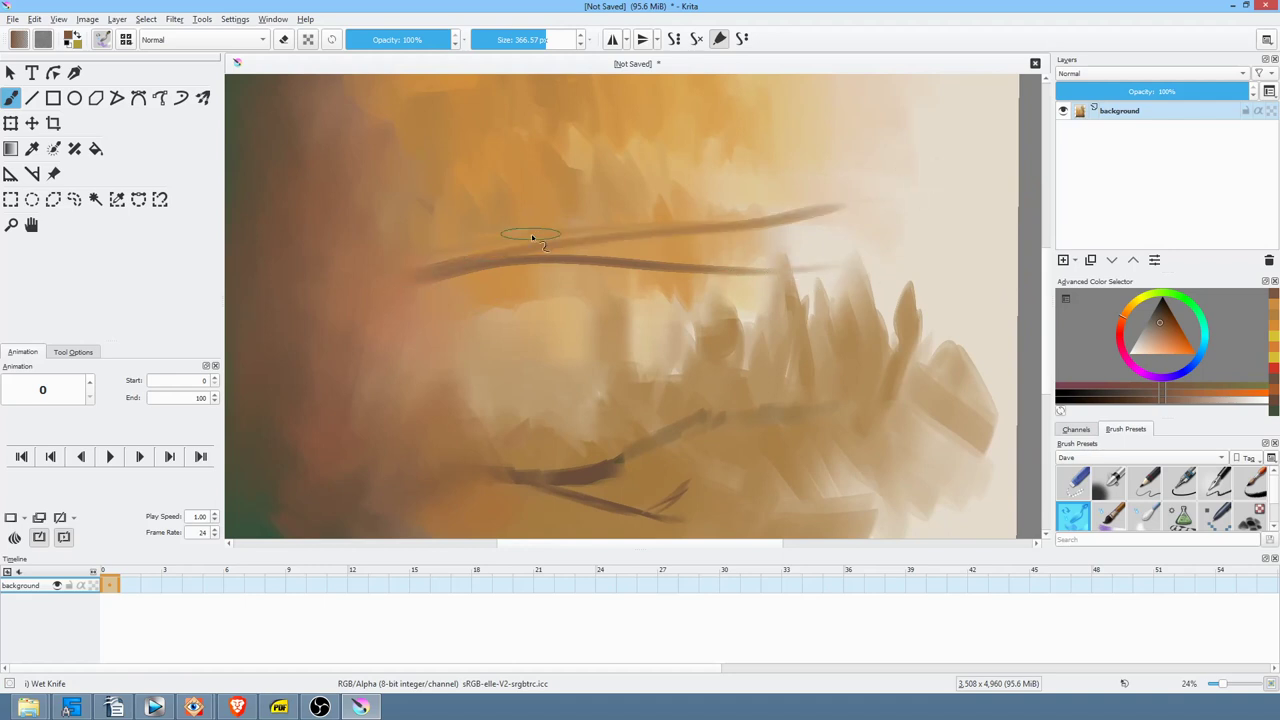
- Paint a fainter brown trunk and a shadow patch in the left tree's orange foliage
left_click_drag(532, 237, 548, 368)
left_click_drag(566, 286, 552, 337)
left_click_drag(402, 309, 562, 261)
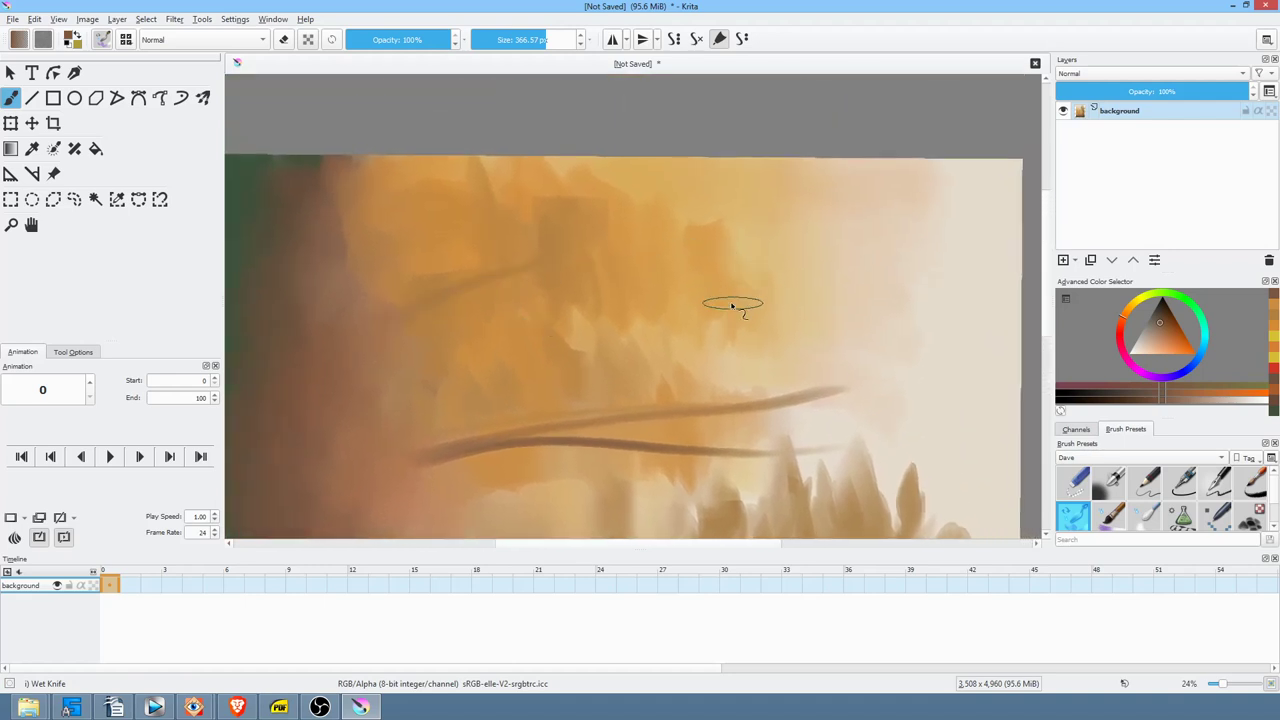
- Reset the canvas rotation, choose a more saturated reddish brown and paint a conifer shape between the middle trunks and the right tree
key("5")
left_click_drag(817, 360, 684, 336)
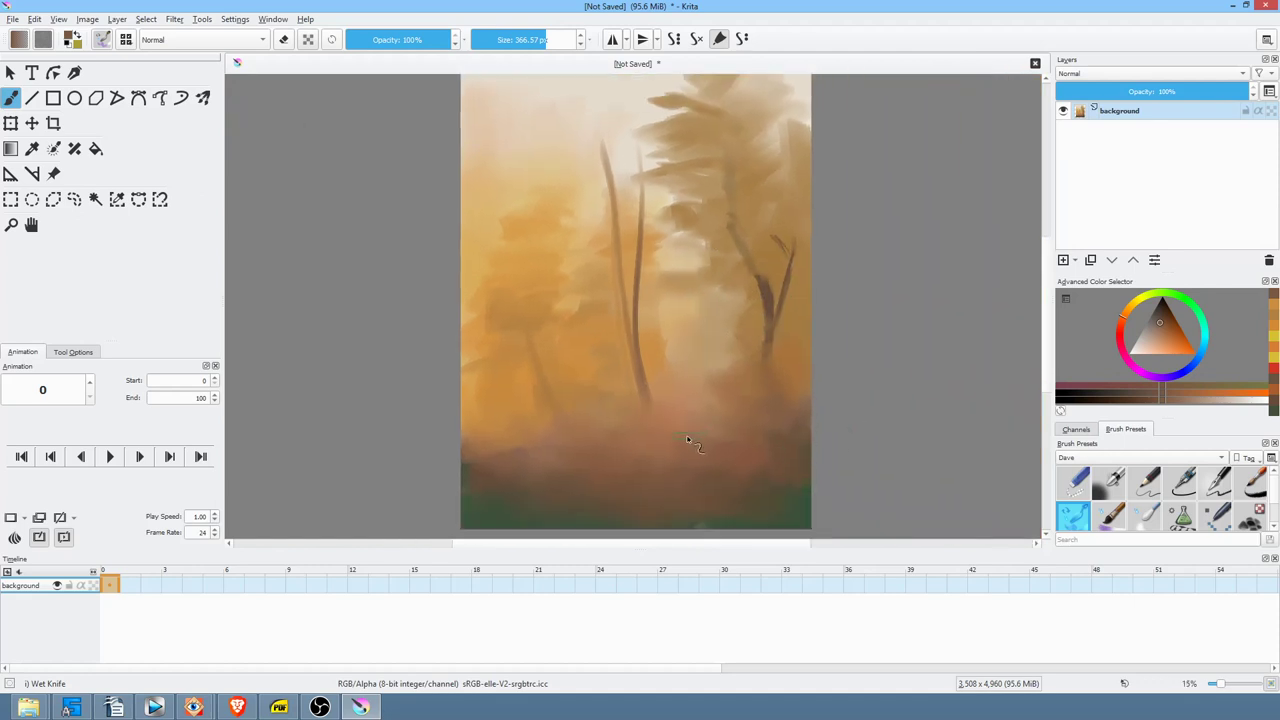
left_click(1166, 330)
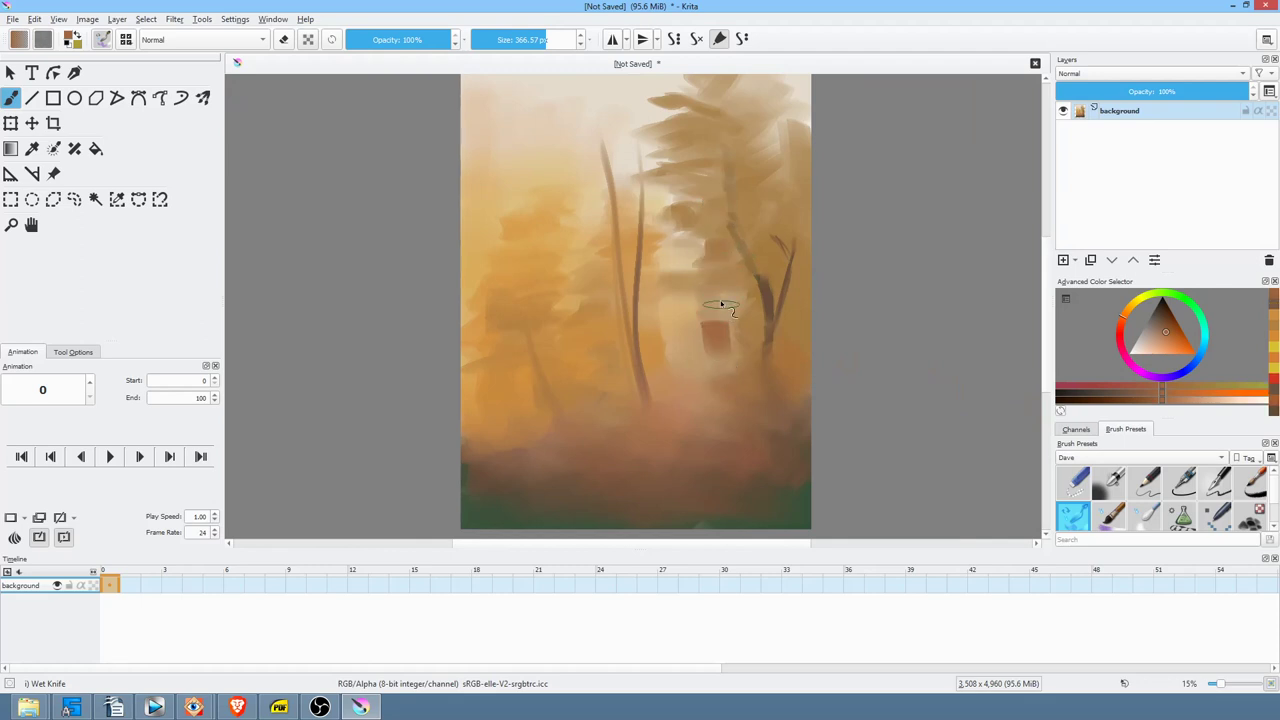
left_click_drag(700, 293, 707, 341)
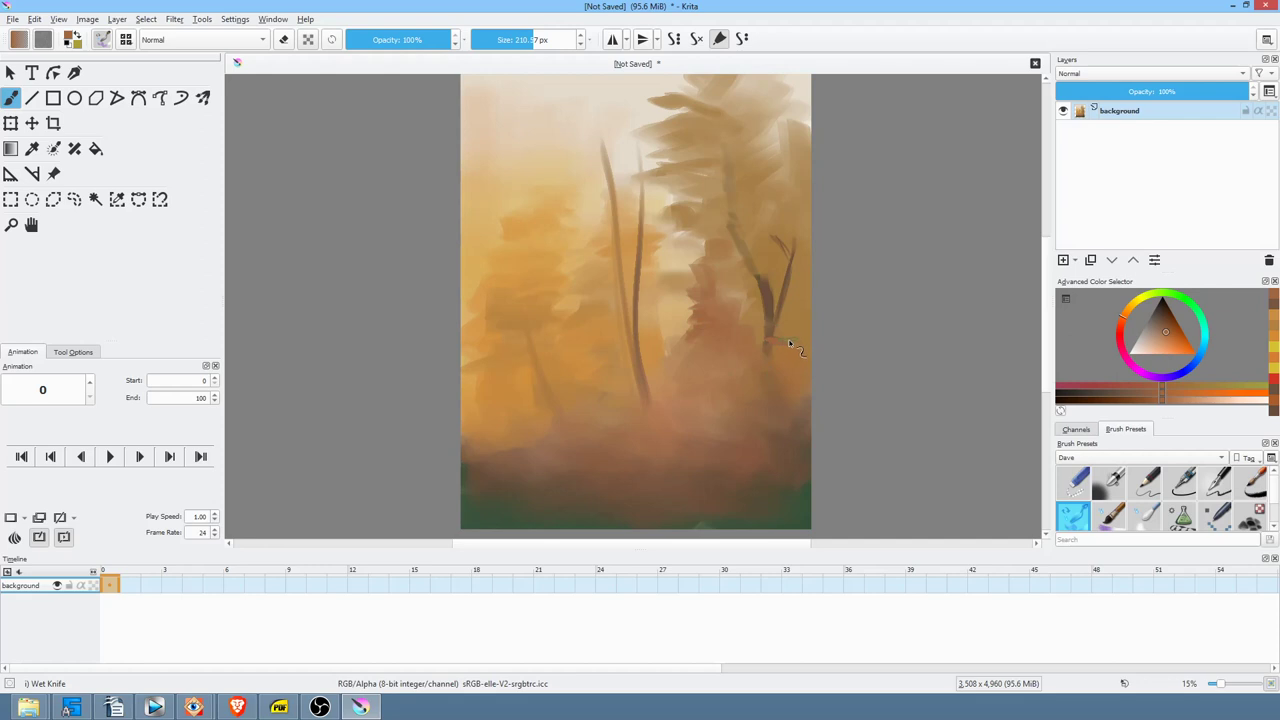
- Paint reddish-brown foliage and darker sampled-brown shadows below the right tree, and build up reddish-brown bushes around the trunk bases
left_click_drag(797, 352, 834, 333)
left_click(777, 470, "ctrl")
left_click_drag(797, 416, 780, 414)
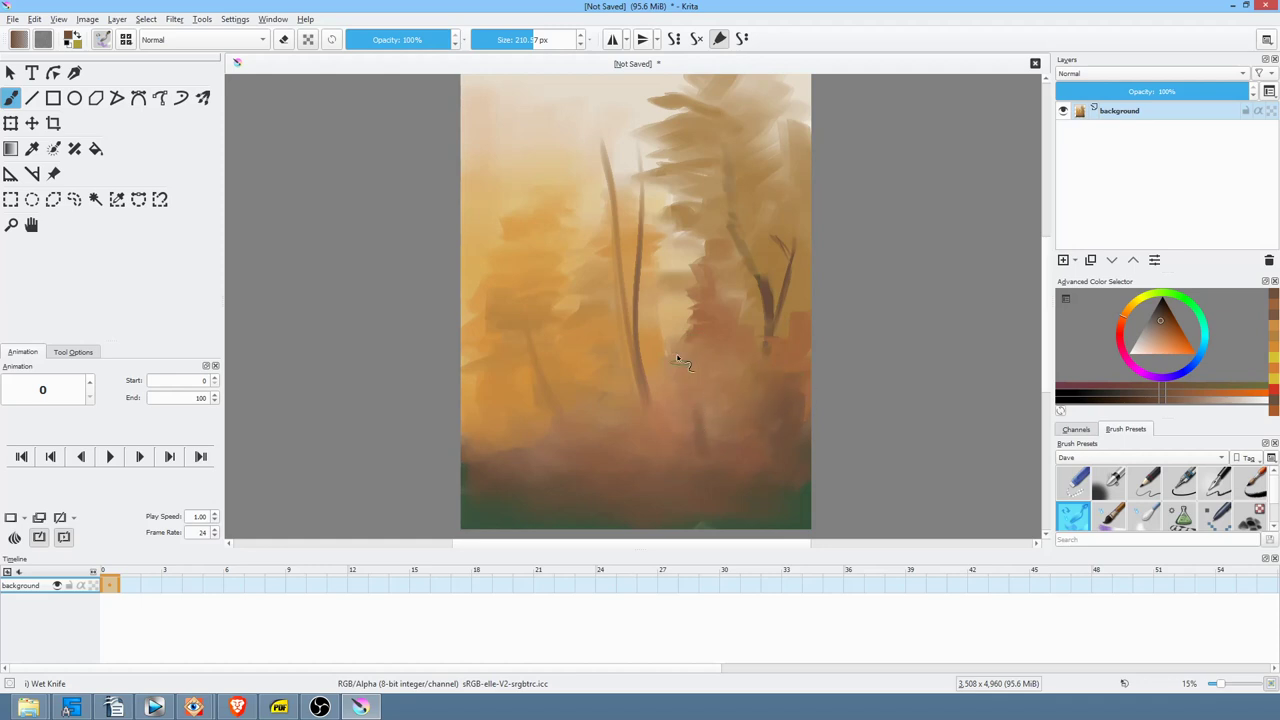
left_click(792, 346, "ctrl")
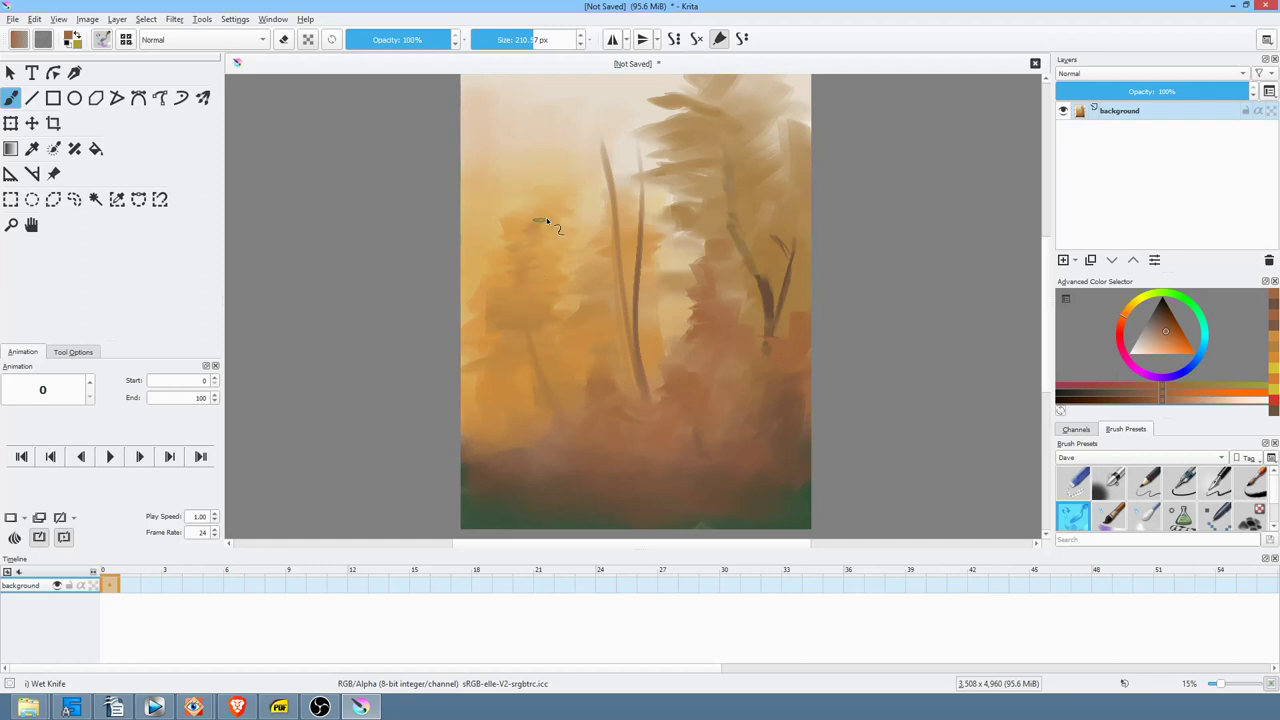
- Choose a brighter orange and paint short horizontal strokes down the left tree's foliage
left_click(1174, 336)
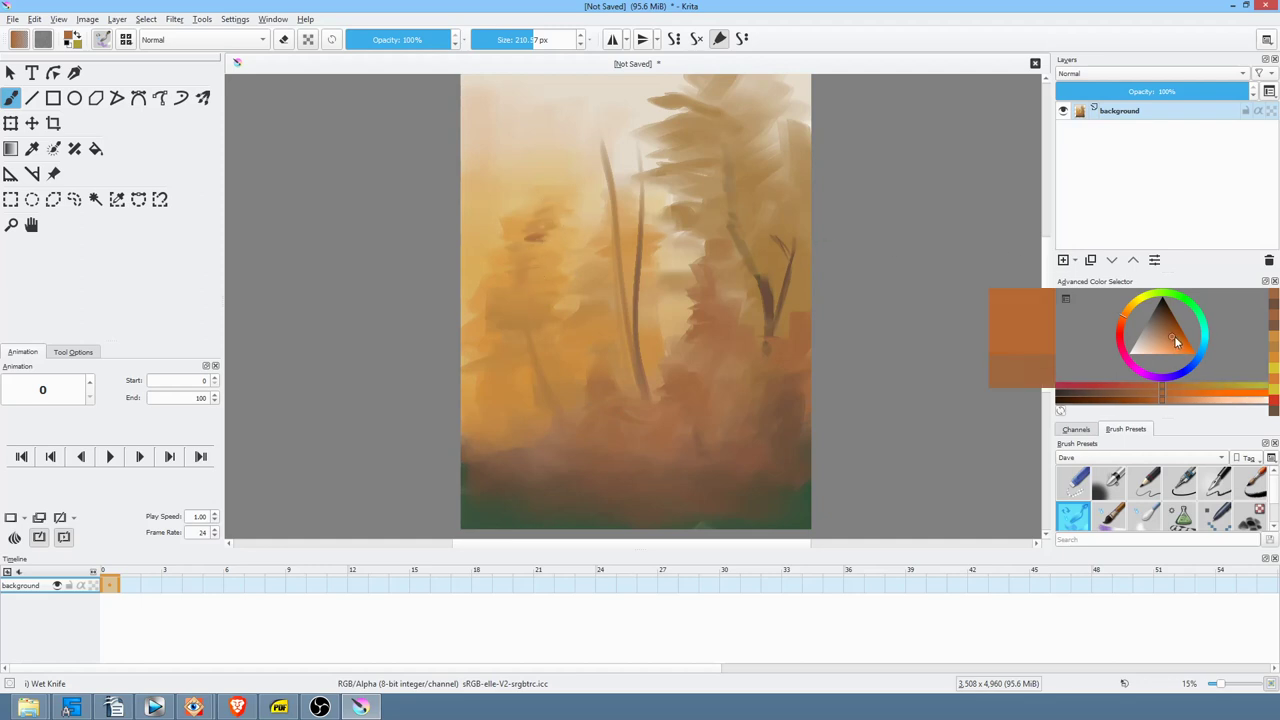
left_click_drag(527, 243, 538, 262)
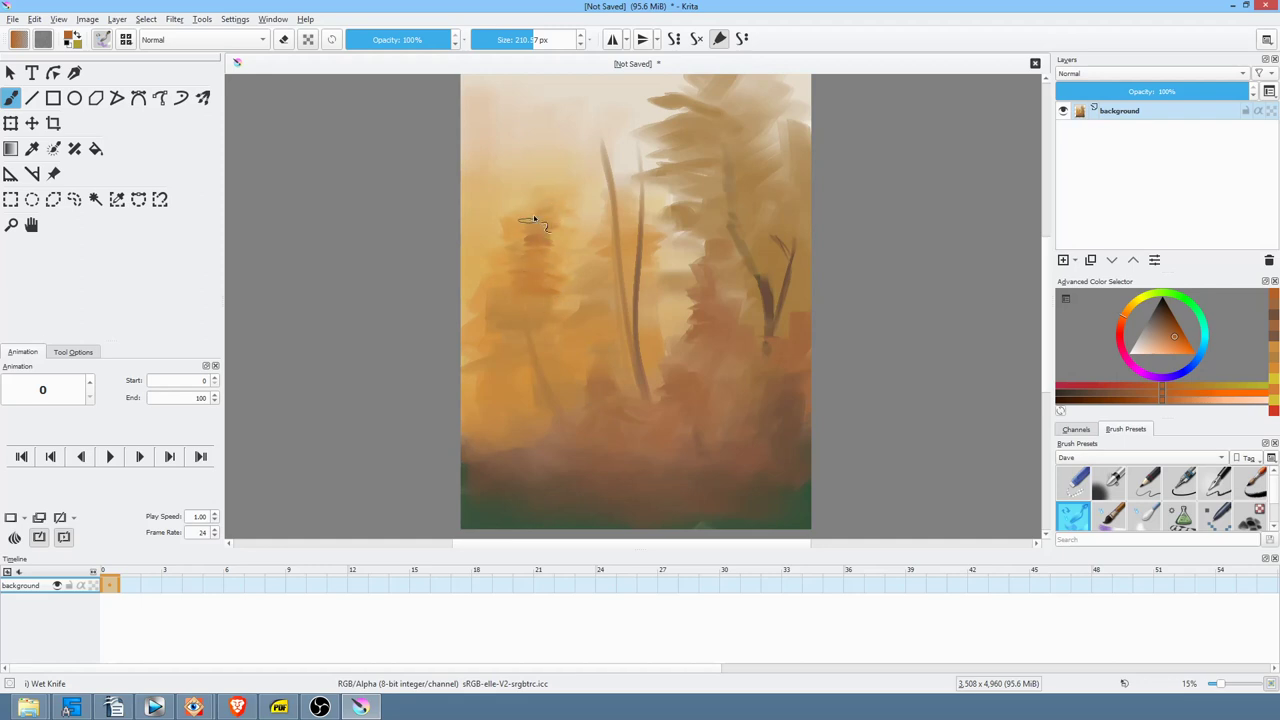
mouse_move(738, 342)
left_mouse_down()
mouse_move(721, 331)
mouse_move(660, 382)
left_mouse_up()
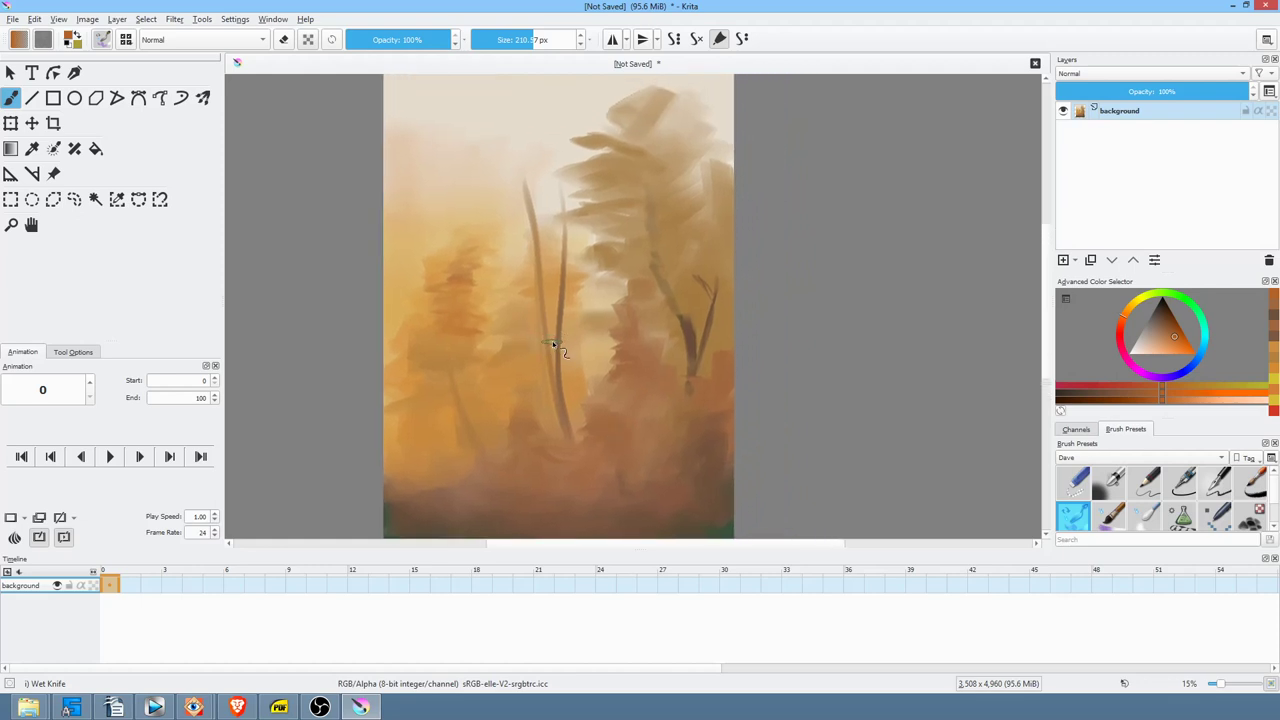
- Switch to the canvas-only view at 100% zoom and add orange branch strokes along the left tree's right edge
key("Tab")
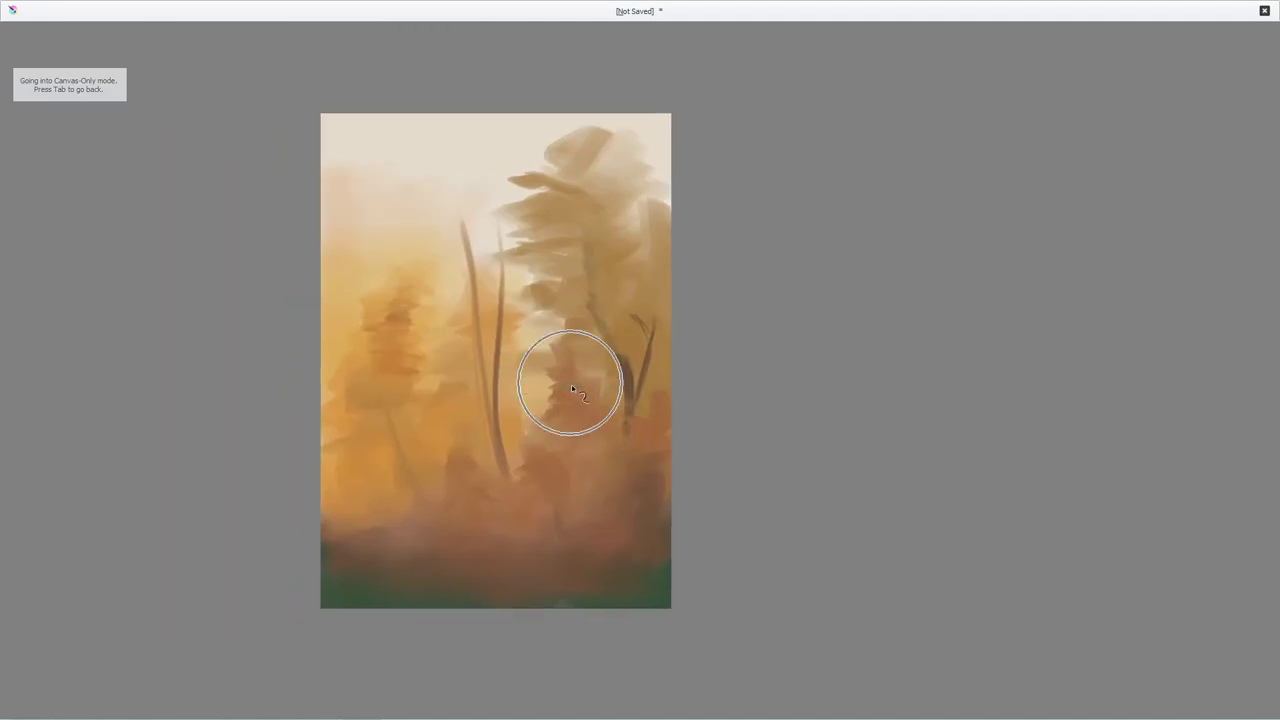
key("1")
left_click_drag(663, 388, 1110, 331)
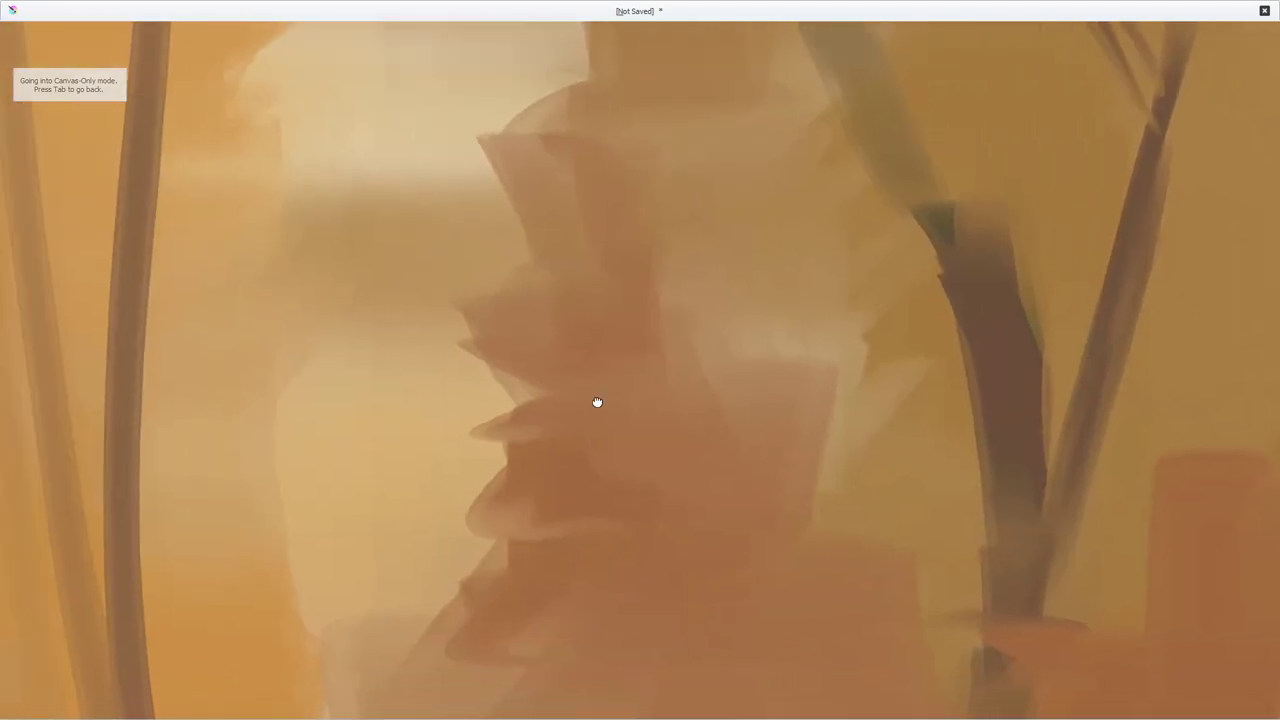
left_click_drag(597, 402, 1013, 394)
left_click_drag(560, 368, 768, 360)
mouse_move(686, 304)
left_mouse_down()
mouse_move(631, 374)
mouse_move(643, 363)
mouse_move(557, 394)
mouse_move(71, 429)
mouse_move(714, 394)
left_mouse_up()
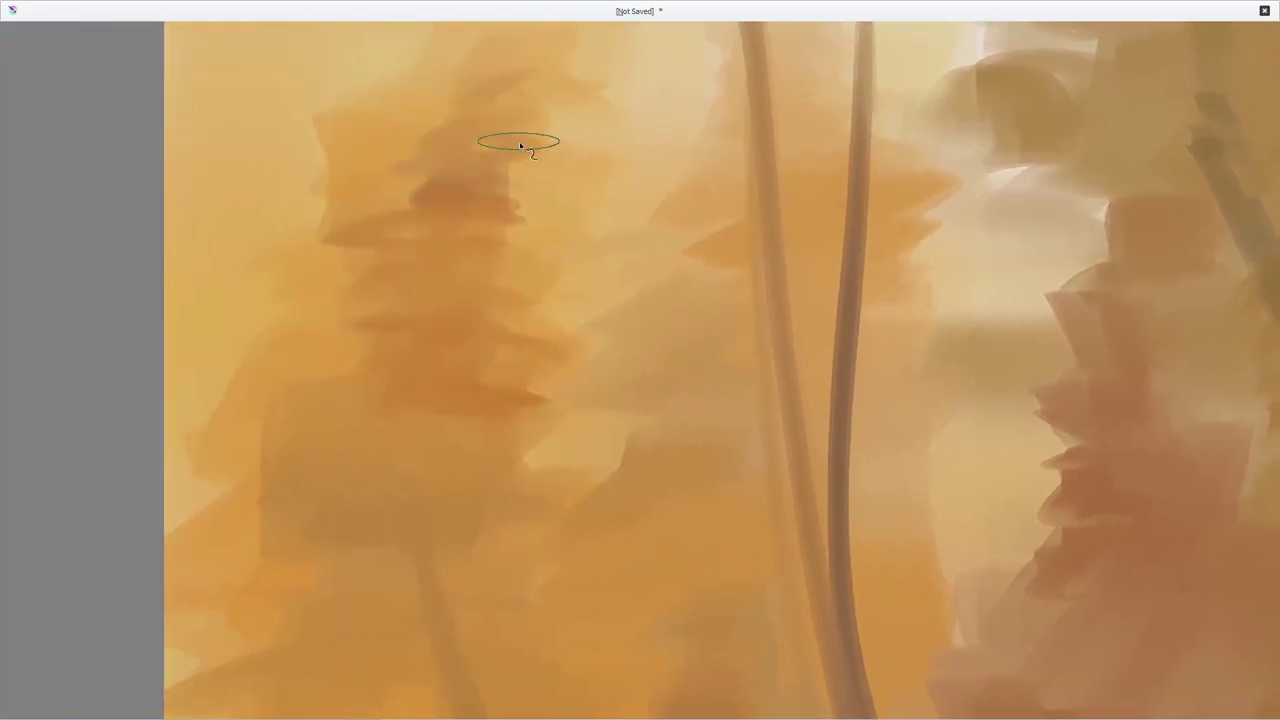
mouse_move(511, 191)
left_mouse_down()
mouse_move(538, 207)
mouse_move(550, 235)
left_mouse_up()
key("bracketright")
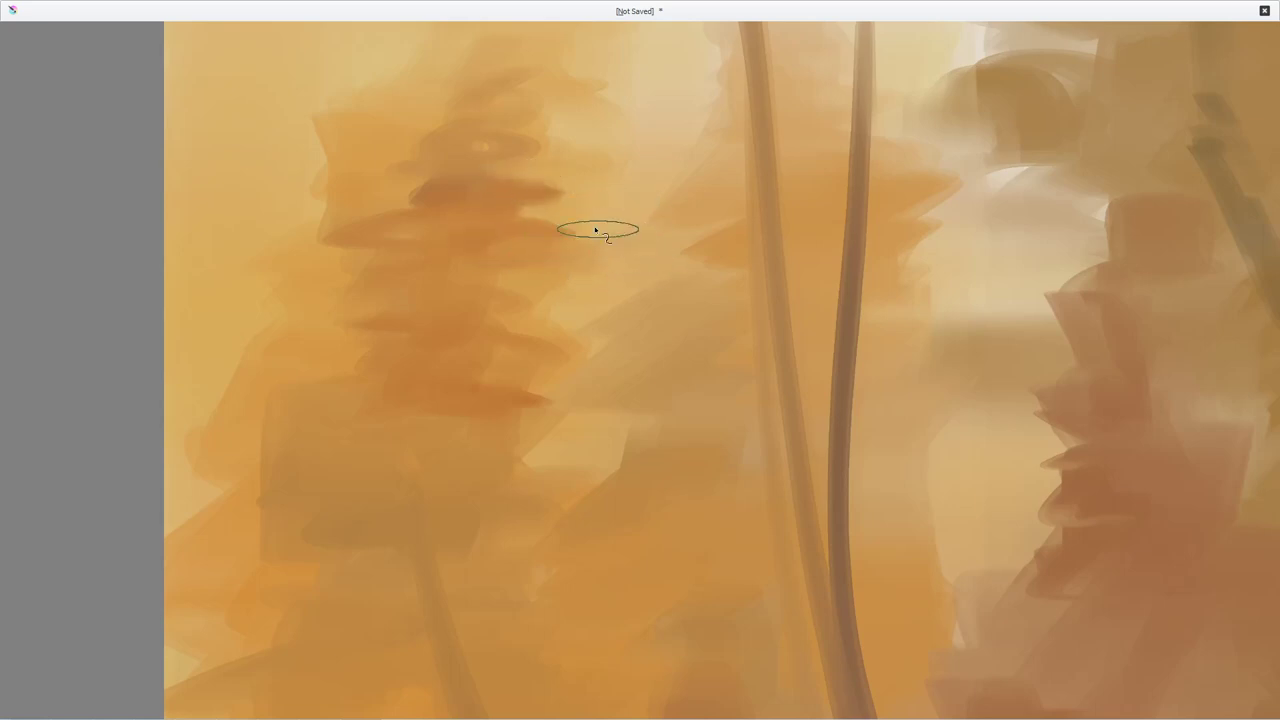
- Tilt the canvas counterclockwise and paint deeper orange branch strokes on the lower right side of the left tree
mouse_move(663, 269)
left_mouse_down()
mouse_move(626, 214)
mouse_move(496, 341)
left_mouse_up()
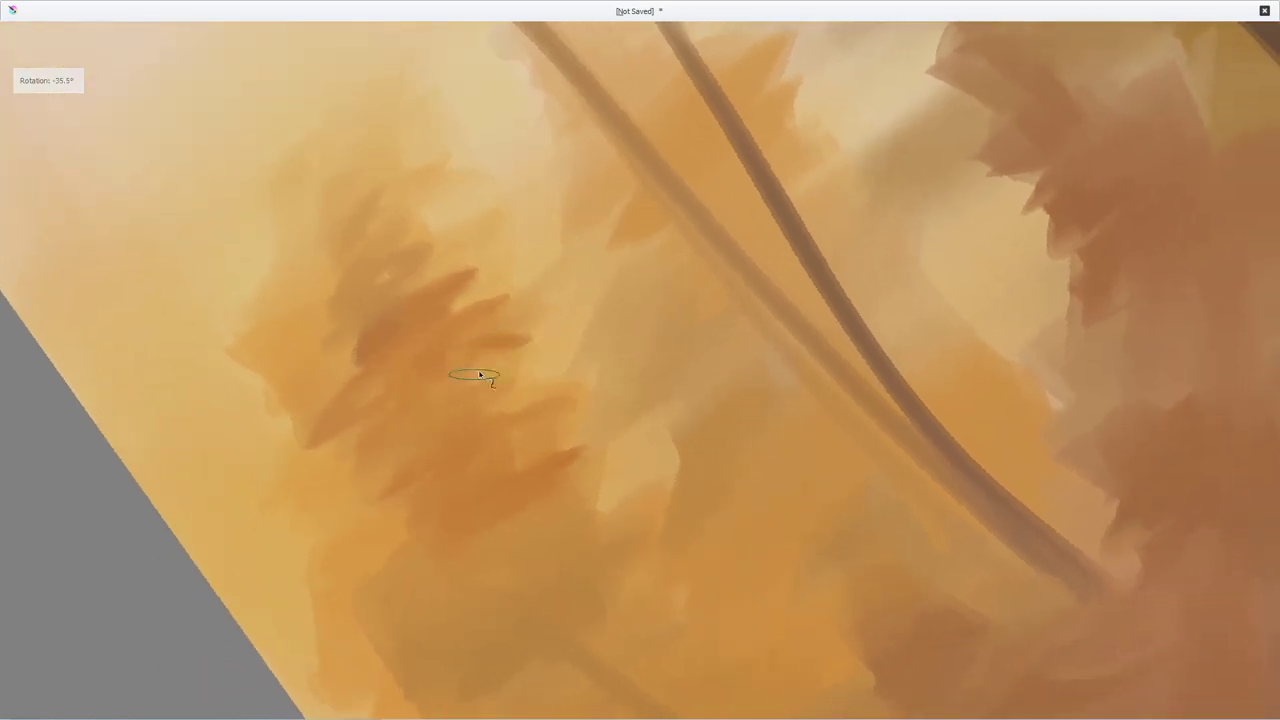
mouse_move(618, 305)
left_mouse_down()
mouse_move(646, 245)
mouse_move(591, 266)
left_mouse_up()
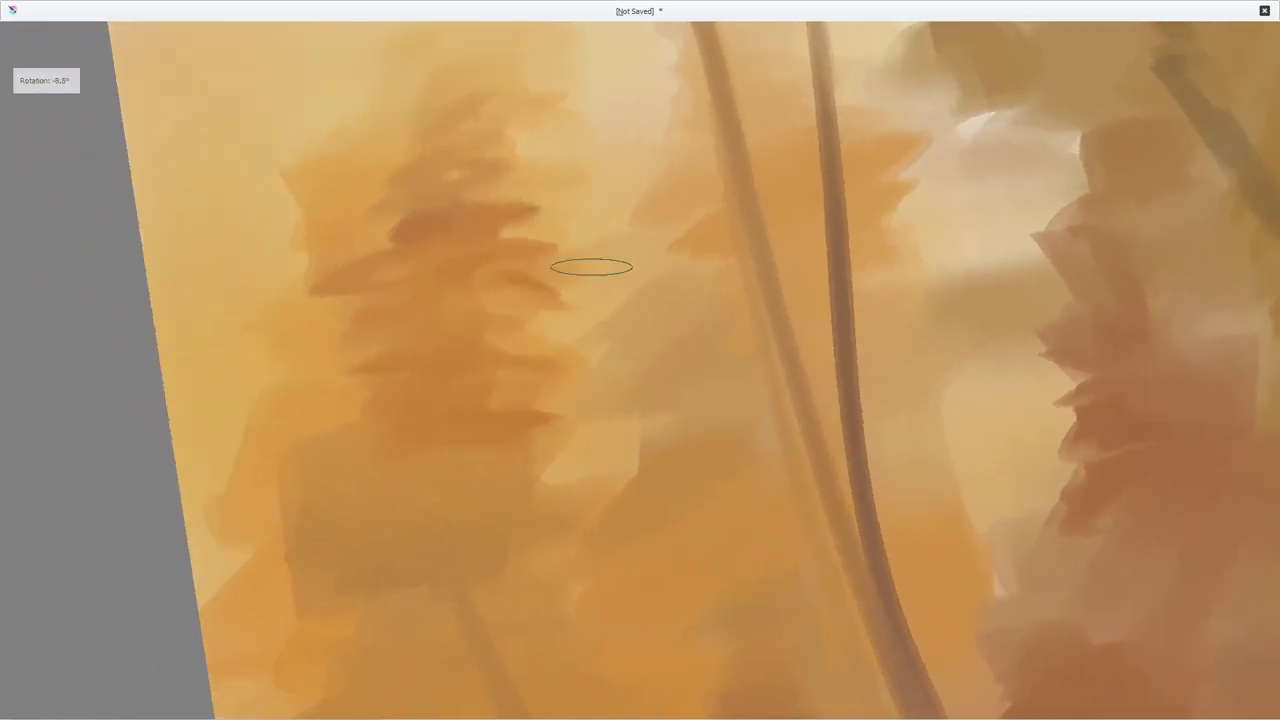
mouse_move(795, 320)
left_mouse_down()
mouse_move(602, 393)
mouse_move(632, 409)
mouse_move(595, 432)
mouse_move(638, 449)
mouse_move(527, 434)
mouse_move(565, 434)
mouse_move(570, 458)
mouse_move(596, 438)
left_mouse_up()
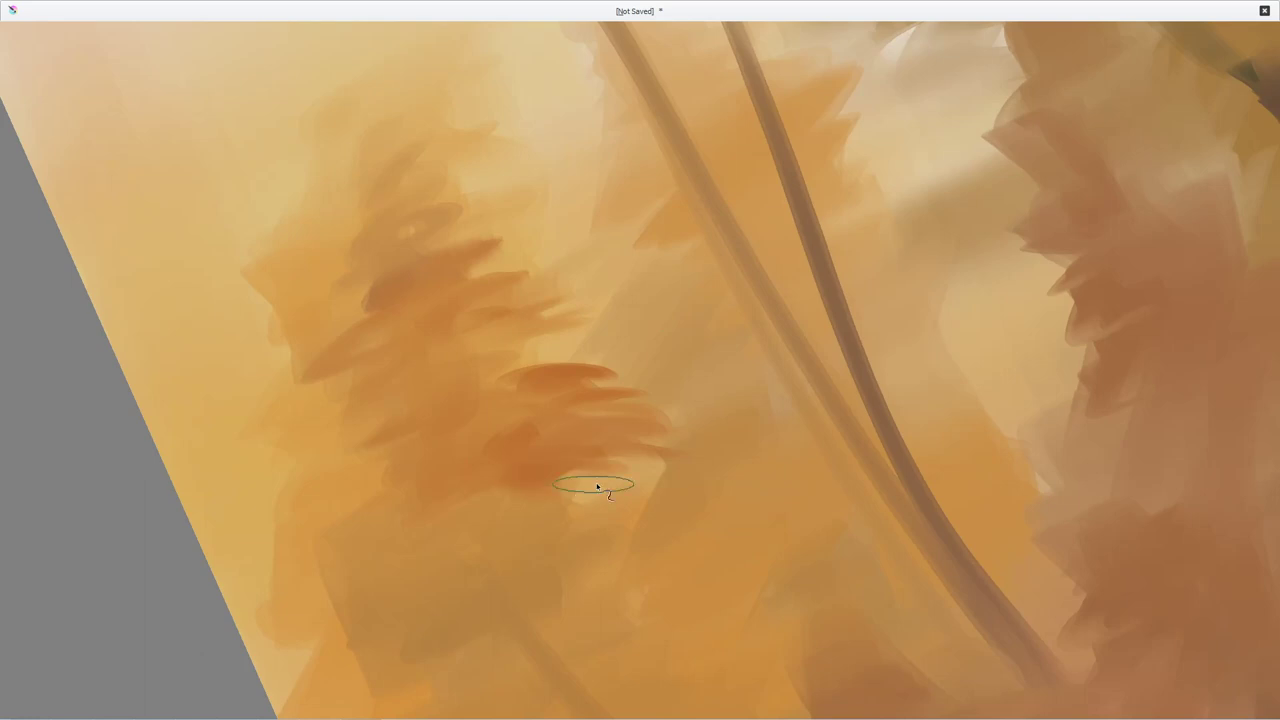
mouse_move(680, 471)
left_mouse_down()
mouse_move(663, 425)
mouse_move(620, 430)
left_mouse_up()
left_click_drag(590, 390, 526, 379)
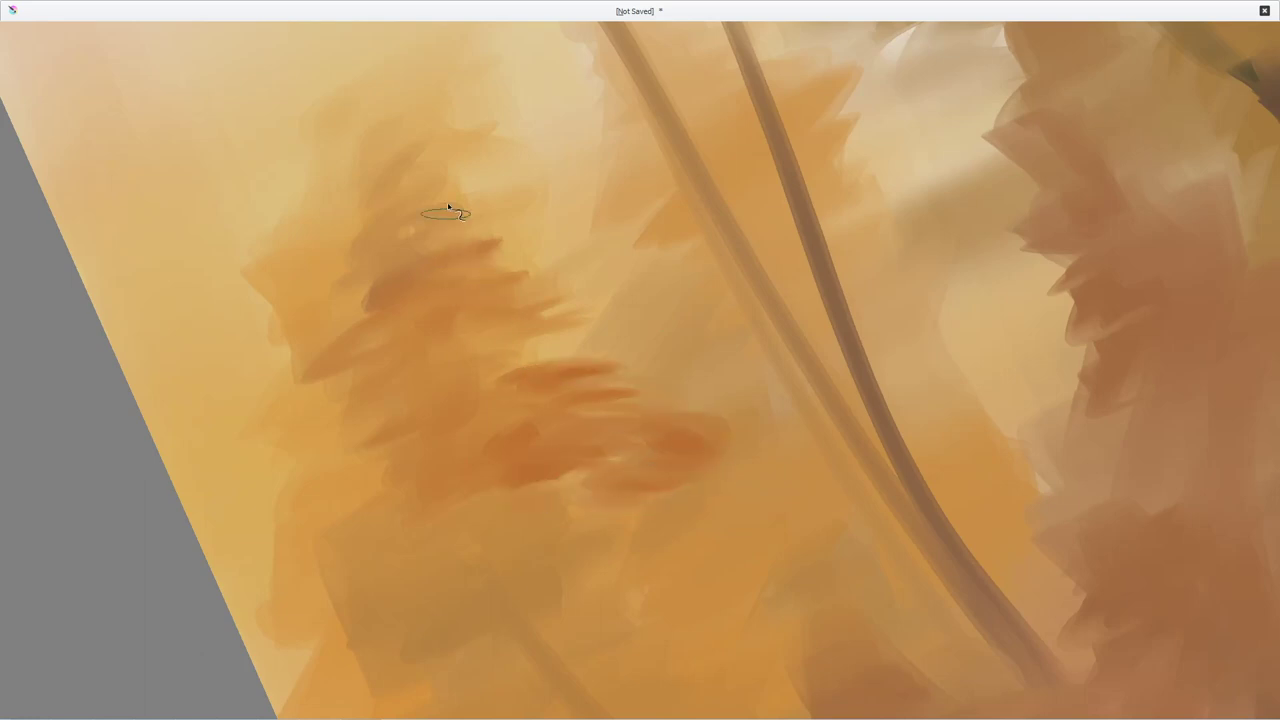
- Paint a stack of orange branch strokes above the left tree, and rotate the canvas to add strokes at its crown
left_click_drag(528, 219, 500, 311)
mouse_move(425, 256)
left_mouse_down()
mouse_move(427, 224)
mouse_move(453, 203)
mouse_move(420, 261)
mouse_move(414, 214)
mouse_move(459, 216)
mouse_move(447, 186)
mouse_move(480, 192)
mouse_move(460, 148)
mouse_move(468, 97)
mouse_move(485, 105)
mouse_move(440, 124)
mouse_move(426, 150)
mouse_move(485, 135)
mouse_move(462, 132)
mouse_move(445, 158)
mouse_move(513, 162)
mouse_move(427, 170)
mouse_move(404, 187)
mouse_move(471, 196)
mouse_move(464, 142)
mouse_move(450, 238)
mouse_move(395, 238)
left_mouse_up()
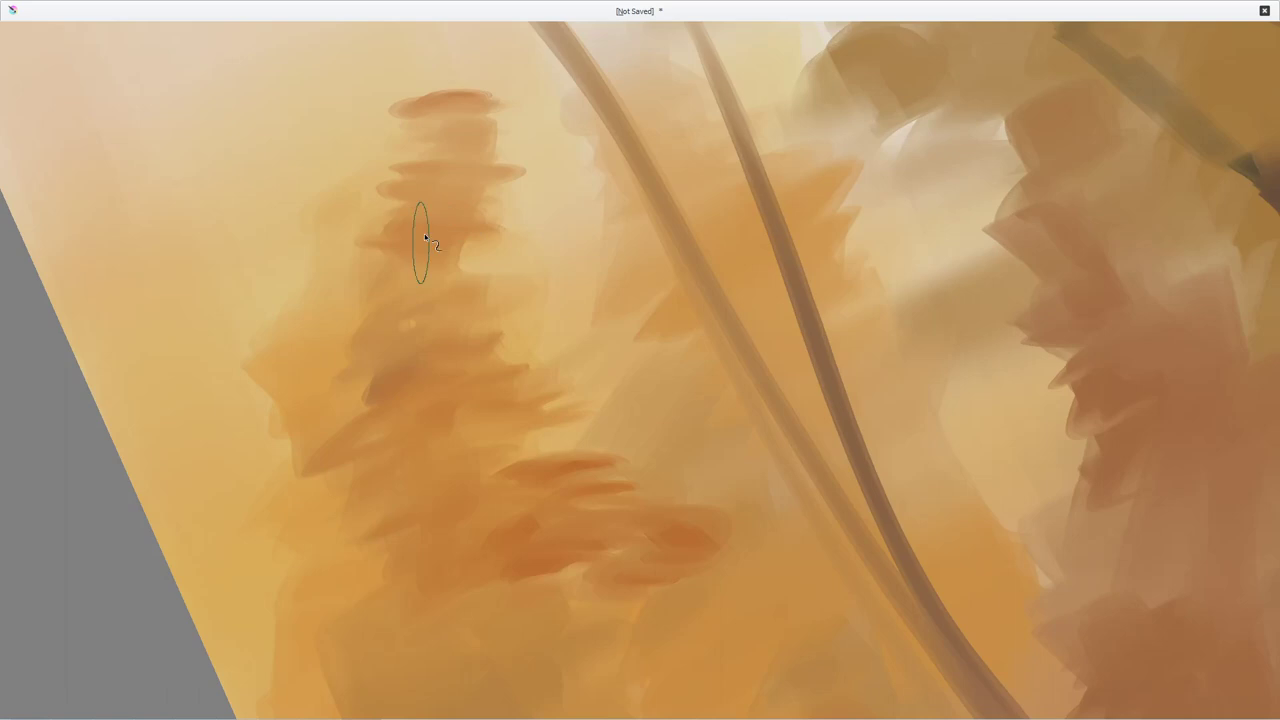
left_click_drag(695, 188, 785, 422)
mouse_move(737, 87)
left_mouse_down()
mouse_move(802, 86)
mouse_move(761, 99)
mouse_move(812, 99)
mouse_move(796, 84)
mouse_move(728, 100)
left_mouse_up()
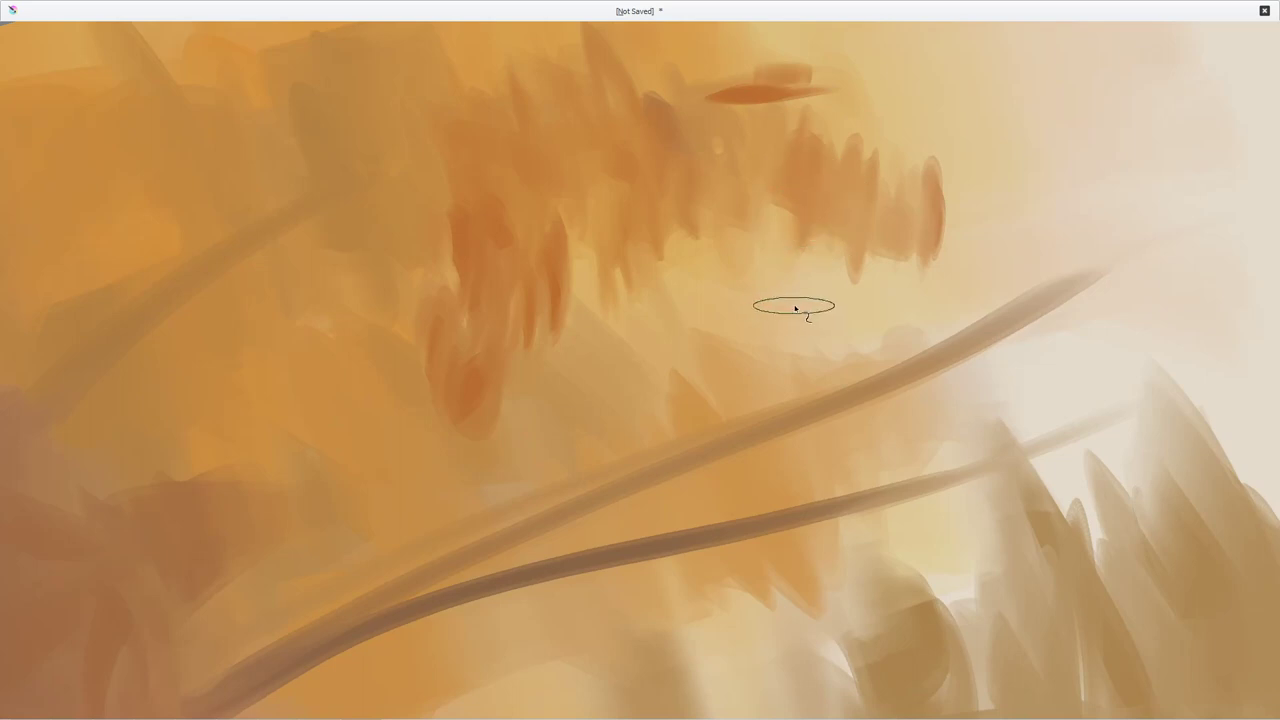
- Reset the canvas rotation and shape the left tree's crown into a small pointed orange tip
key("5")
left_click_drag(560, 281, 648, 362)
mouse_move(523, 240)
left_mouse_down()
mouse_move(457, 304)
mouse_move(486, 275)
left_mouse_up()
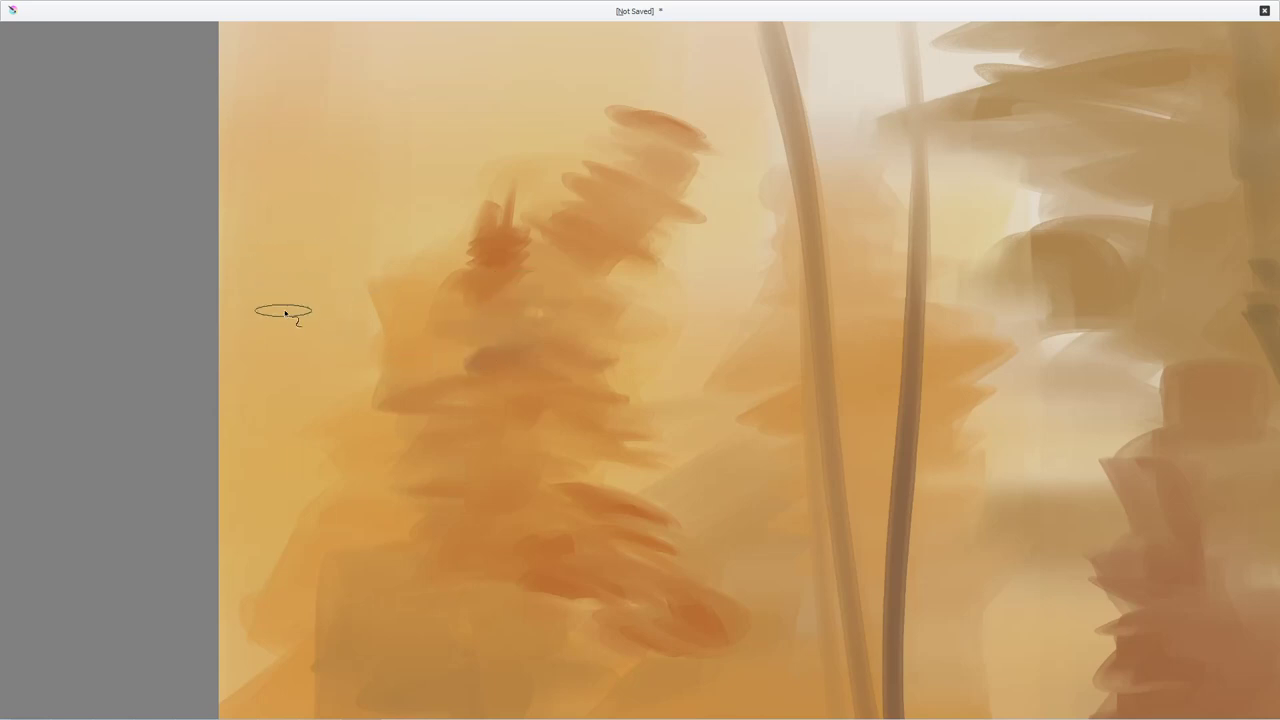
- Paint a smaller orange tree beside the painting's left edge and add a few darker orange strokes to the neighbouring tree's center
mouse_move(303, 348)
left_mouse_down()
mouse_move(344, 410)
mouse_move(316, 420)
mouse_move(267, 395)
mouse_move(349, 391)
mouse_move(288, 402)
mouse_move(298, 376)
mouse_move(368, 421)
mouse_move(272, 424)
mouse_move(324, 440)
mouse_move(303, 445)
mouse_move(353, 443)
mouse_move(266, 429)
mouse_move(324, 396)
mouse_move(343, 419)
mouse_move(265, 463)
mouse_move(405, 555)
left_mouse_up()
mouse_move(329, 564)
left_mouse_down()
mouse_move(370, 627)
mouse_move(354, 423)
mouse_move(314, 462)
mouse_move(313, 385)
mouse_move(343, 320)
mouse_move(308, 309)
mouse_move(333, 284)
left_mouse_up()
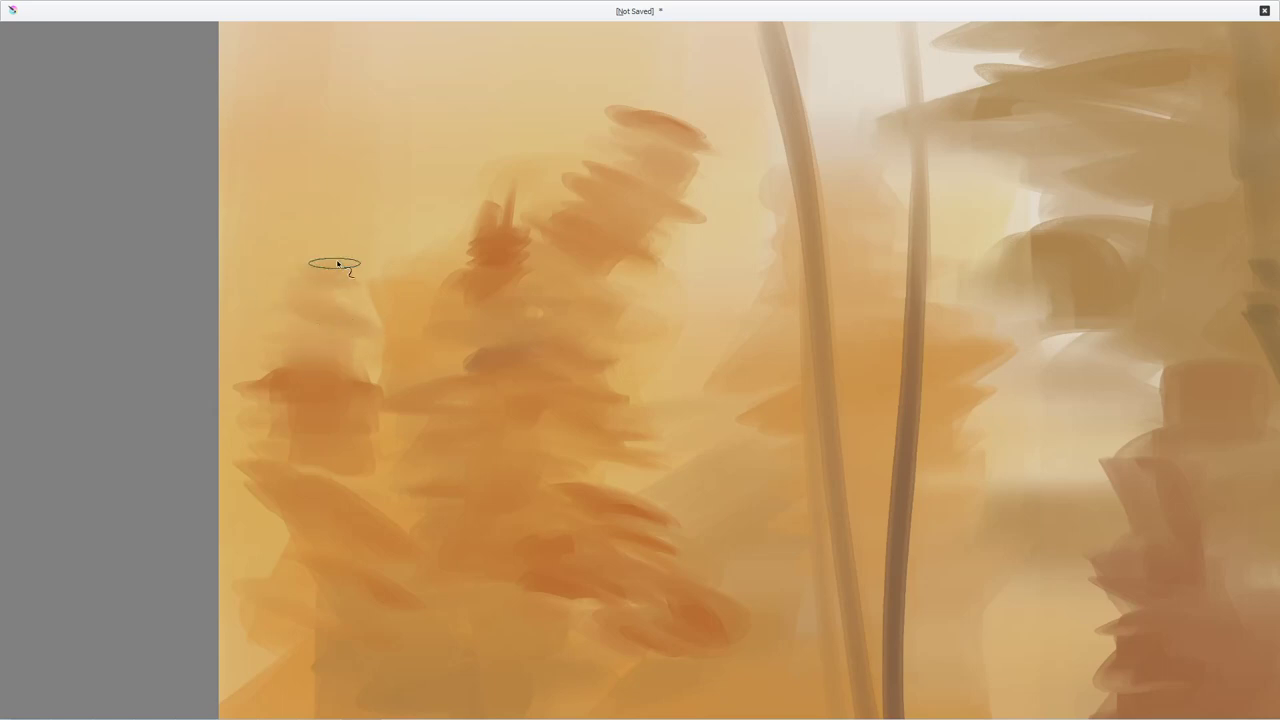
left_click_drag(800, 352, 542, 270)
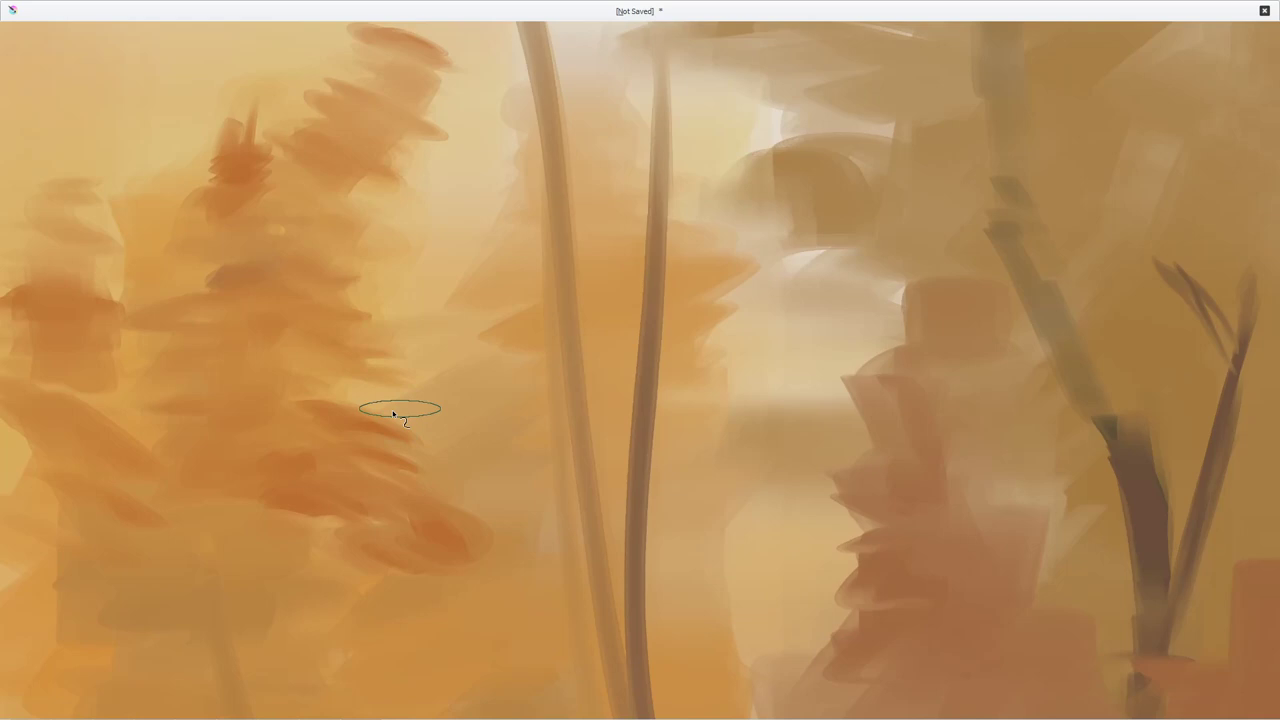
mouse_move(246, 396)
left_mouse_down()
mouse_move(322, 362)
mouse_move(261, 389)
left_mouse_up()
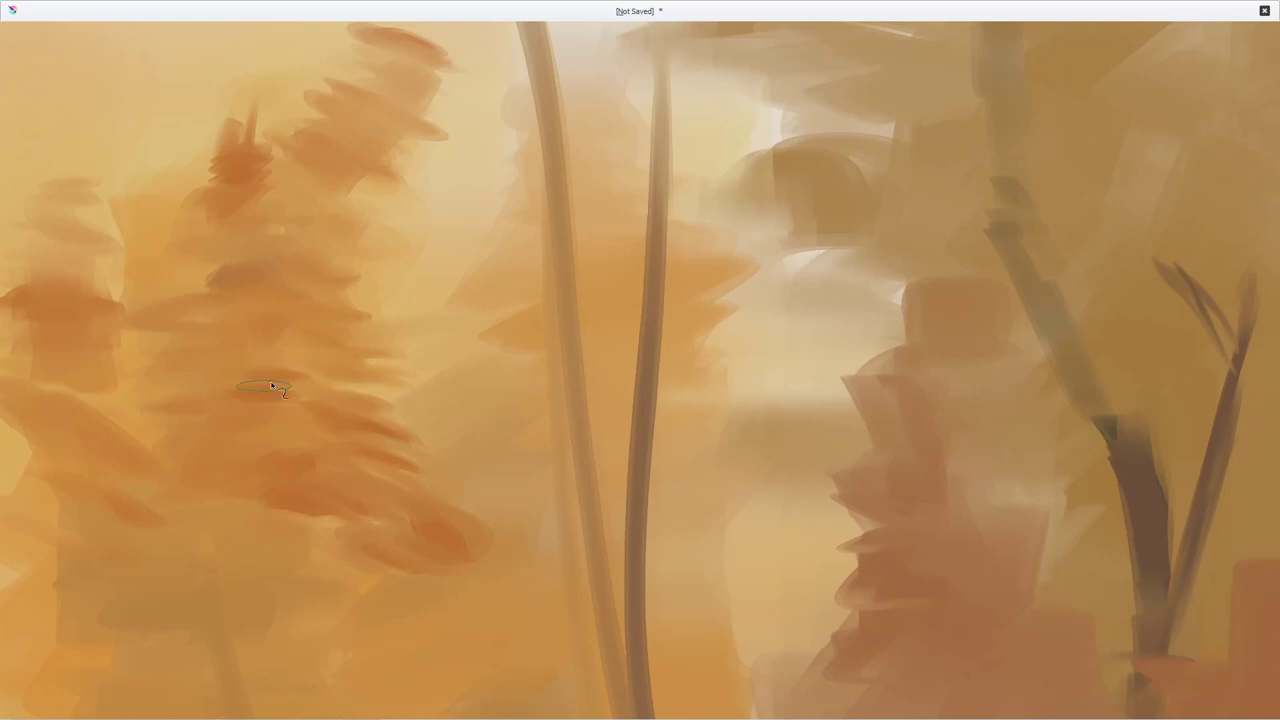
- Tilt the canvas counterclockwise and paint a reddish-orange crown with pale horizontal branch strokes across the top of the left middle trunk
left_click_drag(652, 377, 557, 610)
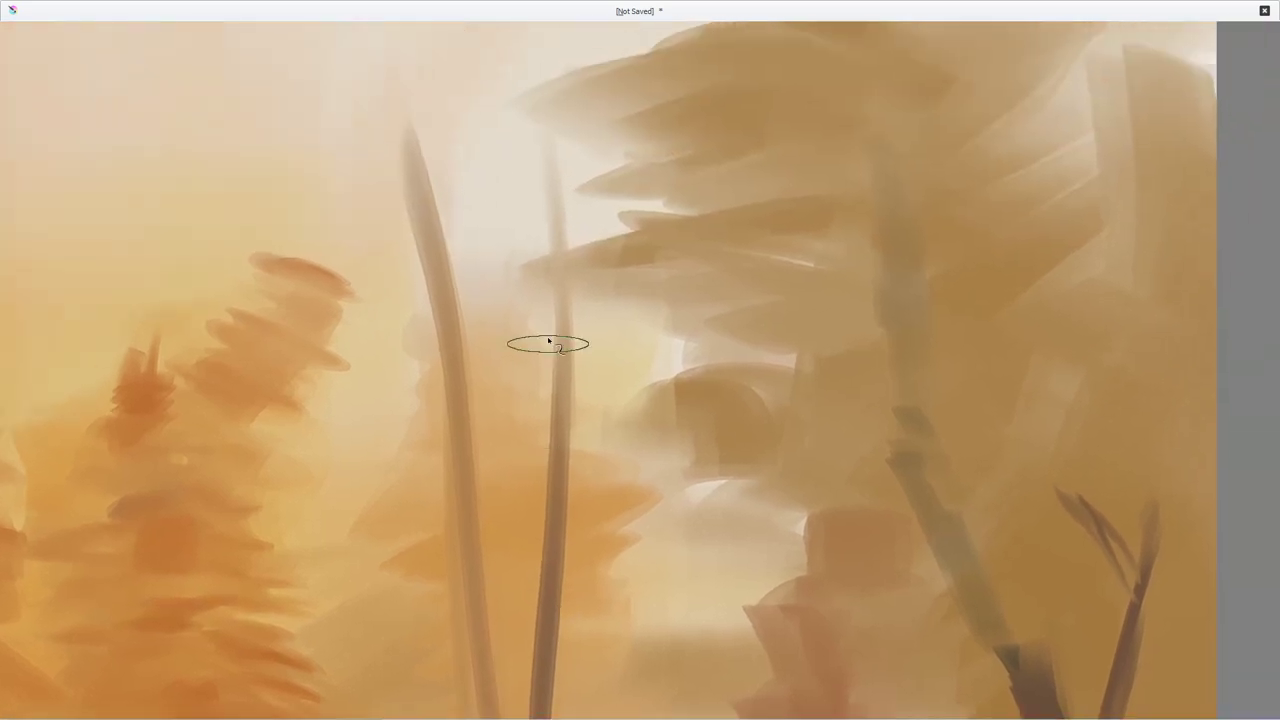
left_click_drag(636, 314, 717, 326)
left_click_drag(603, 294, 539, 460)
mouse_move(623, 346)
left_mouse_down()
mouse_move(706, 274)
mouse_move(597, 246)
mouse_move(576, 263)
left_mouse_up()
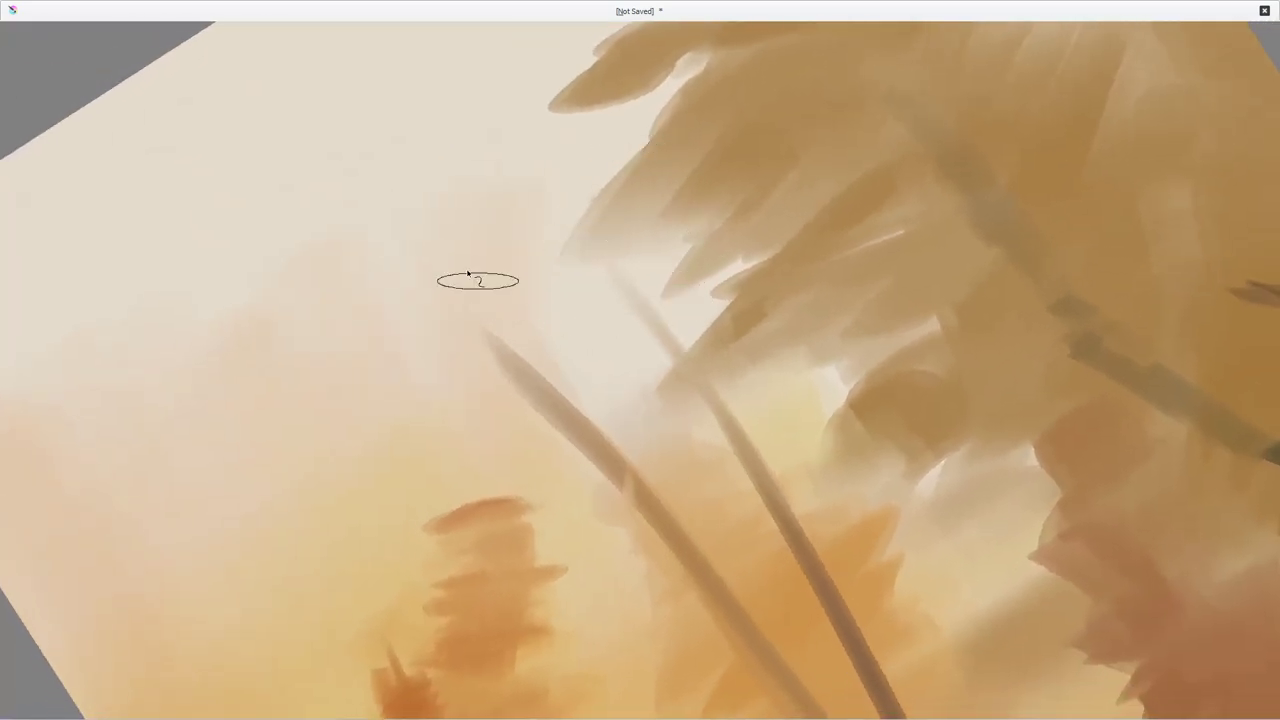
left_click_drag(590, 291, 581, 332)
mouse_move(684, 326)
left_mouse_down()
mouse_move(633, 284)
mouse_move(602, 291)
left_mouse_up()
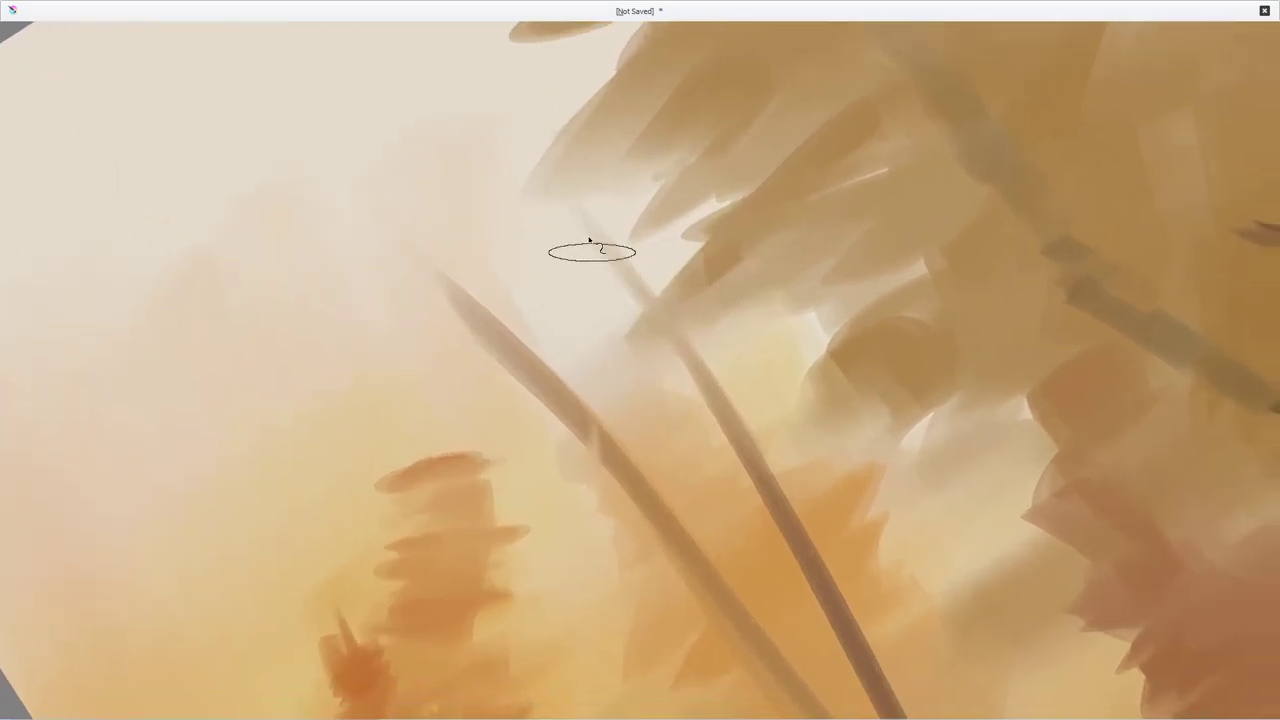
left_click(404, 214)
mouse_move(432, 237)
left_mouse_down()
mouse_move(396, 260)
mouse_move(456, 250)
mouse_move(463, 283)
mouse_move(486, 289)
mouse_move(509, 263)
mouse_move(620, 292)
mouse_move(386, 371)
mouse_move(557, 366)
mouse_move(534, 400)
mouse_move(549, 405)
mouse_move(723, 398)
left_mouse_up()
left_click_drag(624, 438, 650, 439)
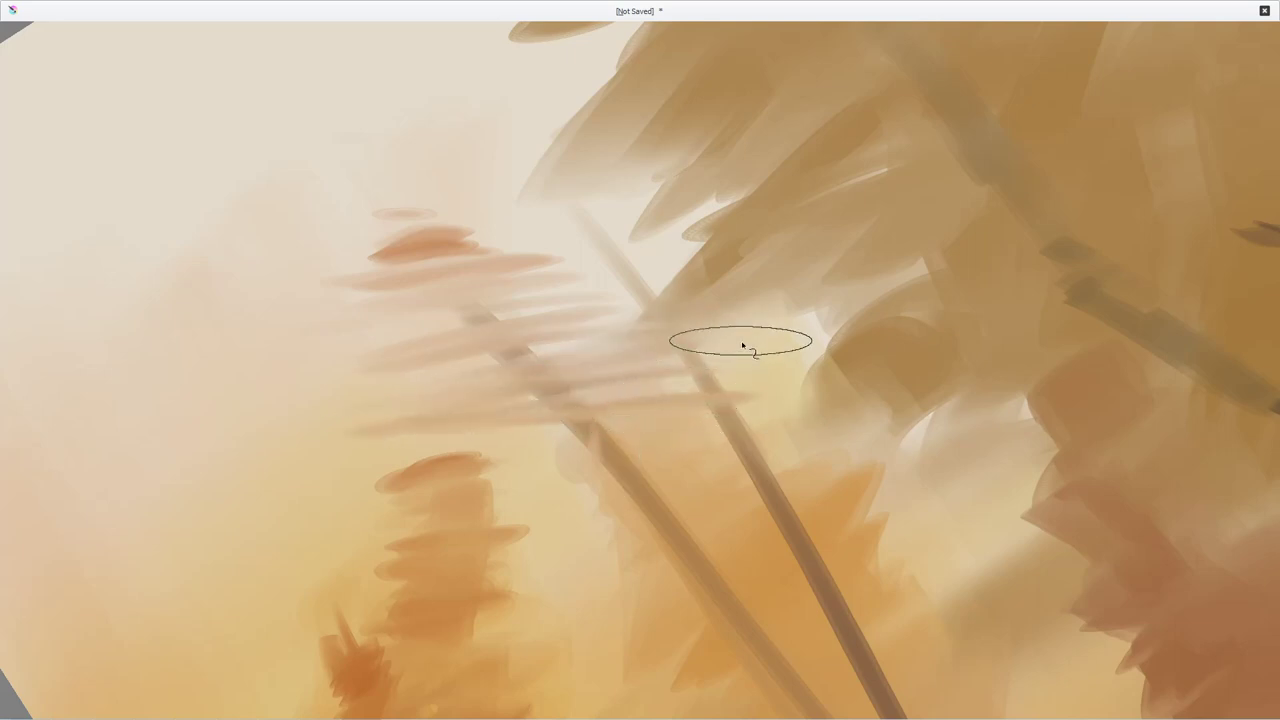
left_click_drag(766, 343, 766, 352)
- Fill the middle tree downward with broad, layered reddish-orange foliage strokes that cover the upper part of its left trunk
left_click_drag(348, 440, 716, 420)
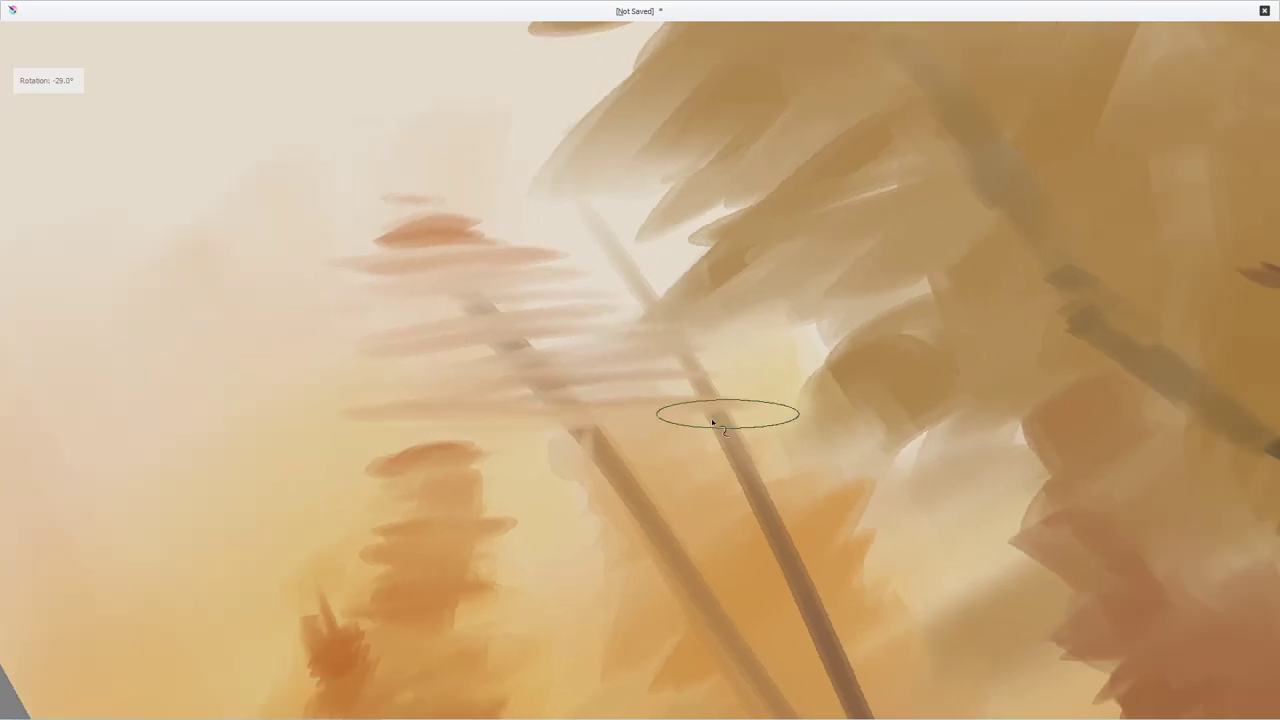
left_click_drag(483, 416, 656, 400)
left_click_drag(388, 392, 610, 368)
mouse_move(420, 373)
left_mouse_down()
mouse_move(600, 352)
mouse_move(286, 334)
mouse_move(571, 306)
mouse_move(463, 289)
mouse_move(580, 266)
left_mouse_up()
mouse_move(438, 331)
left_mouse_down()
mouse_move(441, 374)
mouse_move(523, 388)
mouse_move(327, 457)
mouse_move(691, 440)
mouse_move(555, 434)
mouse_move(446, 455)
mouse_move(645, 452)
mouse_move(439, 458)
mouse_move(676, 458)
mouse_move(557, 477)
mouse_move(522, 525)
left_mouse_up()
left_click_drag(715, 423, 666, 217)
mouse_move(543, 276)
left_mouse_down()
mouse_move(606, 312)
mouse_move(572, 384)
left_mouse_up()
mouse_move(508, 333)
left_mouse_down()
mouse_move(508, 378)
mouse_move(609, 423)
mouse_move(583, 343)
mouse_move(668, 467)
mouse_move(615, 431)
mouse_move(448, 366)
mouse_move(580, 400)
mouse_move(722, 486)
mouse_move(660, 320)
mouse_move(674, 317)
mouse_move(686, 363)
mouse_move(590, 493)
mouse_move(583, 249)
mouse_move(480, 134)
mouse_move(620, 317)
left_mouse_up()
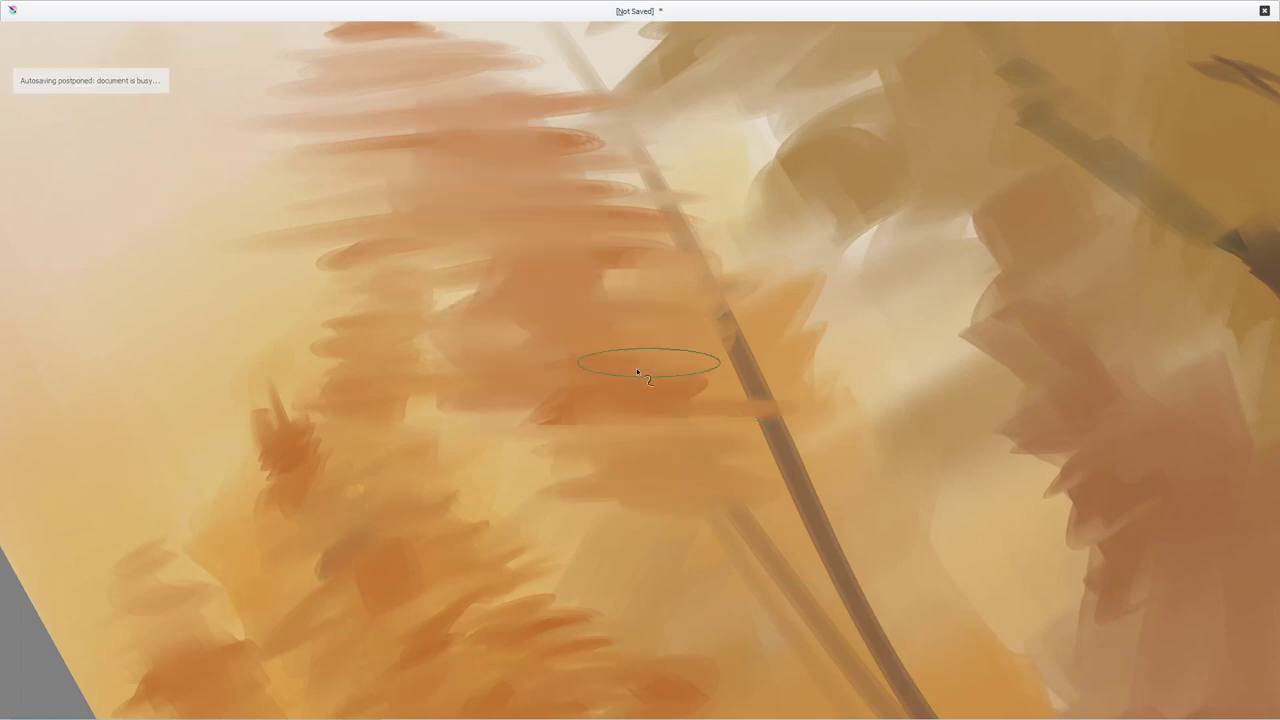
mouse_move(463, 280)
left_mouse_down()
mouse_move(620, 260)
mouse_move(463, 203)
left_mouse_up()
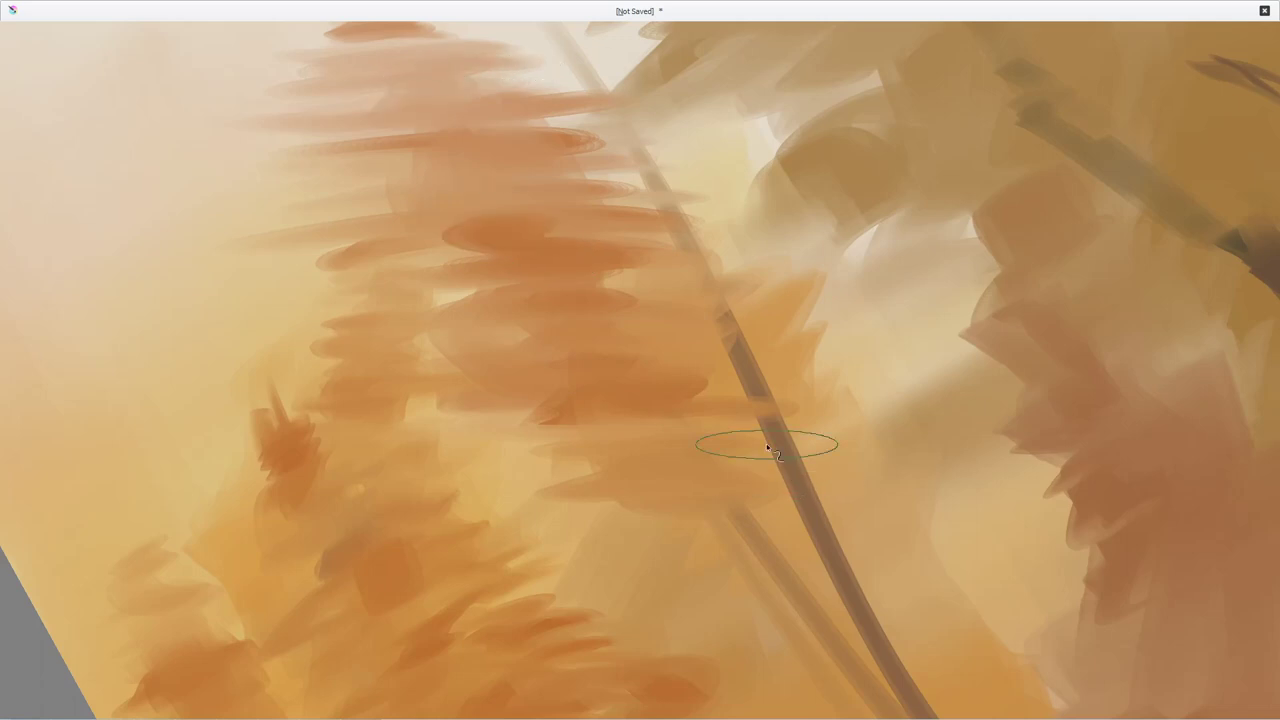
- Reset the canvas rotation, zoom out to the whole painting, and extend and soften the middle tree's foliage toward the right tree
key("5")
left_click_drag(797, 276, 745, 388)
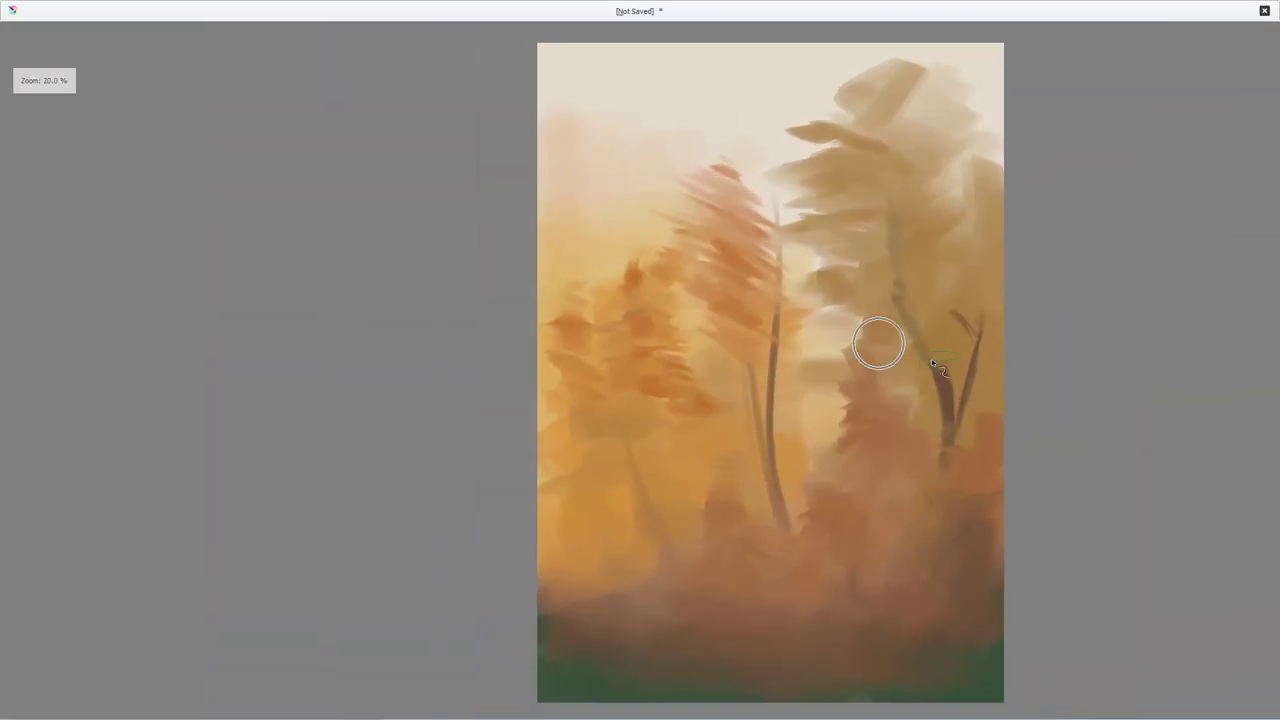
left_click_drag(792, 341, 603, 377)
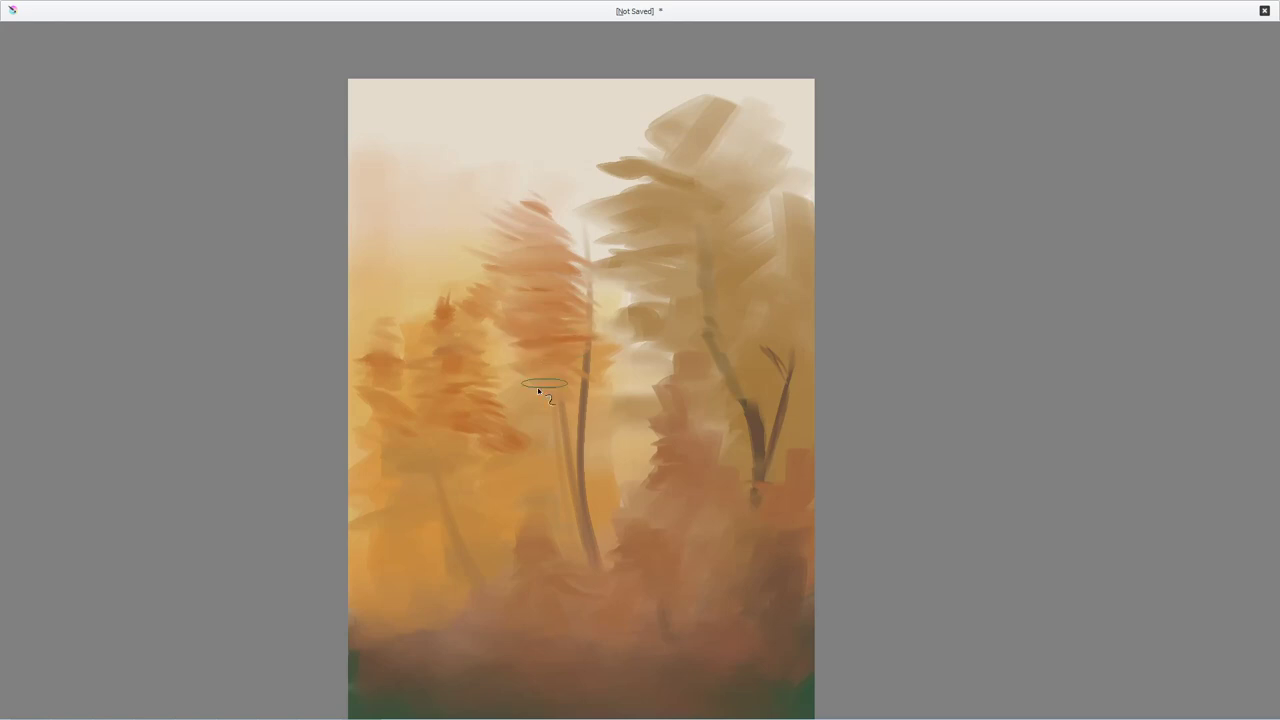
left_click_drag(565, 265, 606, 252)
mouse_move(528, 235)
left_mouse_down()
mouse_move(548, 201)
mouse_move(508, 192)
left_mouse_up()
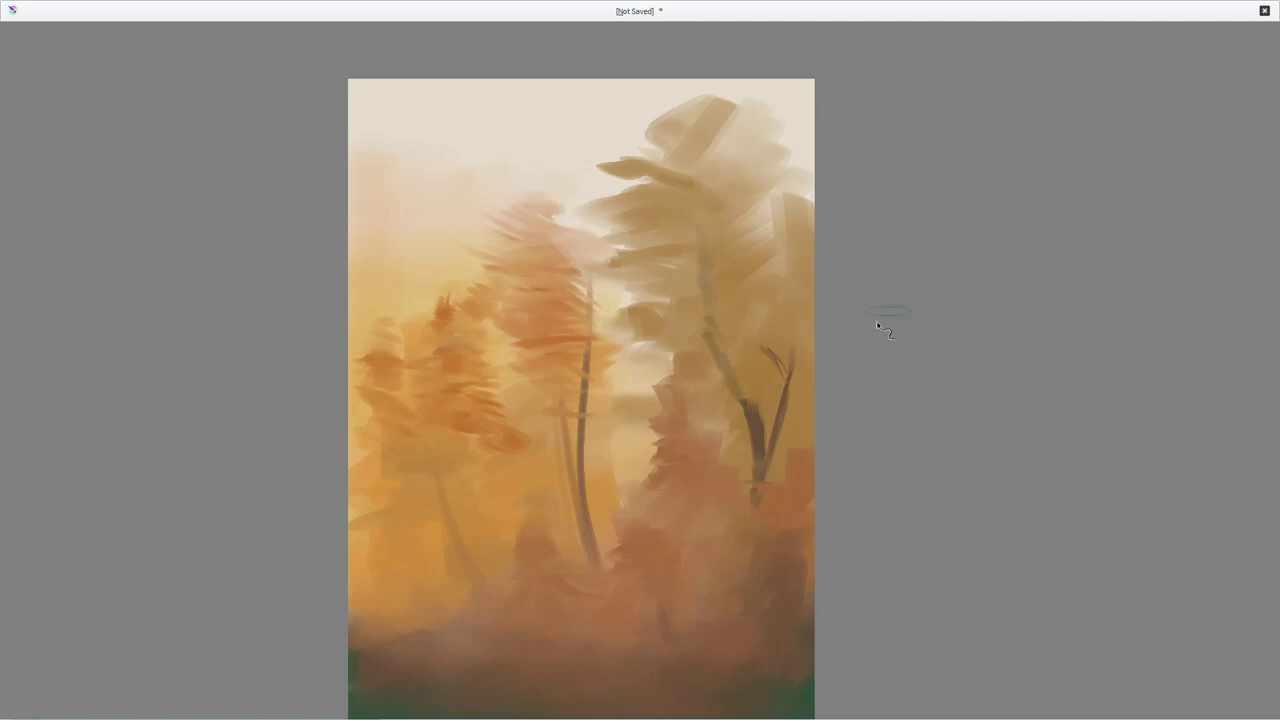
- Sample yellow from the left sky and paint it into the upper sky and the gaps between the left and middle trees
left_click(375, 313, "ctrl")
mouse_move(468, 192)
left_mouse_down()
mouse_move(502, 182)
mouse_move(483, 177)
mouse_move(526, 154)
mouse_move(503, 212)
mouse_move(457, 242)
mouse_move(438, 196)
mouse_move(385, 237)
left_mouse_up()
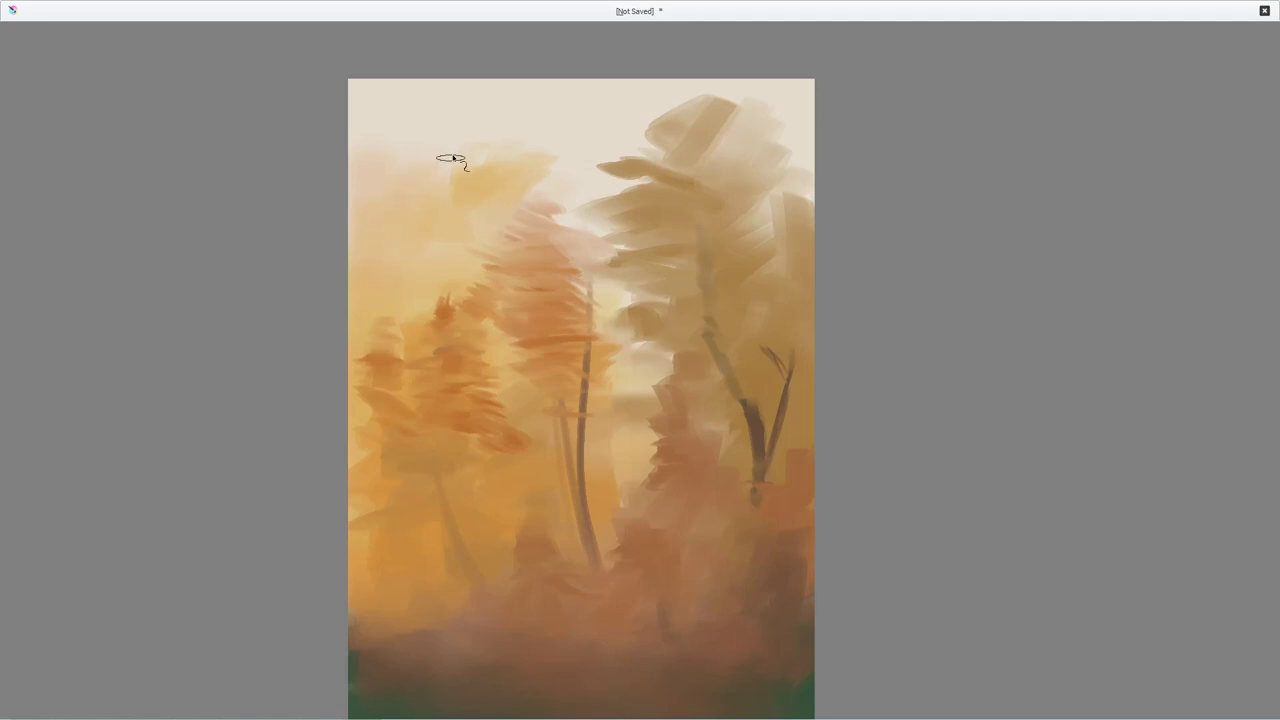
mouse_move(423, 303)
left_mouse_down()
mouse_move(465, 282)
mouse_move(463, 310)
mouse_move(513, 345)
mouse_move(513, 365)
mouse_move(489, 360)
mouse_move(515, 344)
mouse_move(550, 383)
left_mouse_up()
mouse_move(516, 172)
left_mouse_down()
mouse_move(573, 211)
mouse_move(594, 193)
mouse_move(546, 144)
mouse_move(591, 126)
mouse_move(594, 140)
left_mouse_up()
- Sample orange from the middle tree and paint foliage strokes over the left side and upper crown of the right tree
left_click(603, 381, "ctrl")
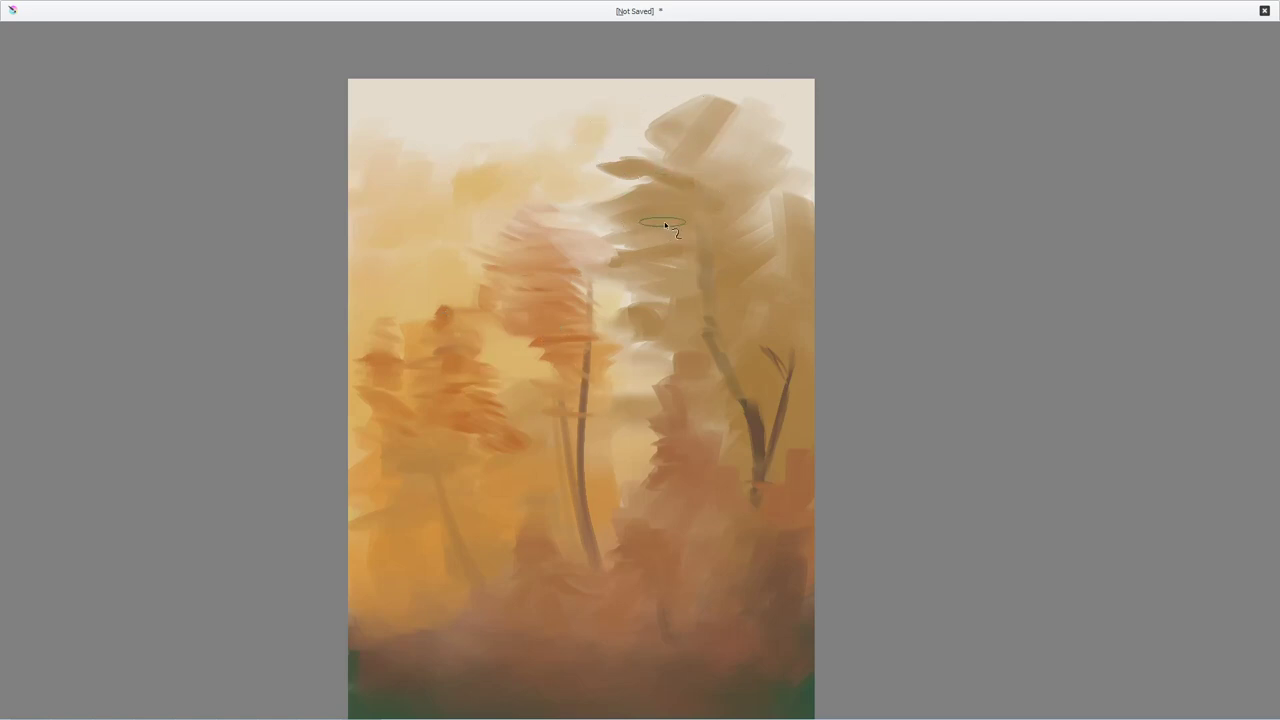
left_click_drag(692, 205, 740, 241)
mouse_move(653, 260)
left_mouse_down()
mouse_move(625, 250)
mouse_move(702, 266)
left_mouse_up()
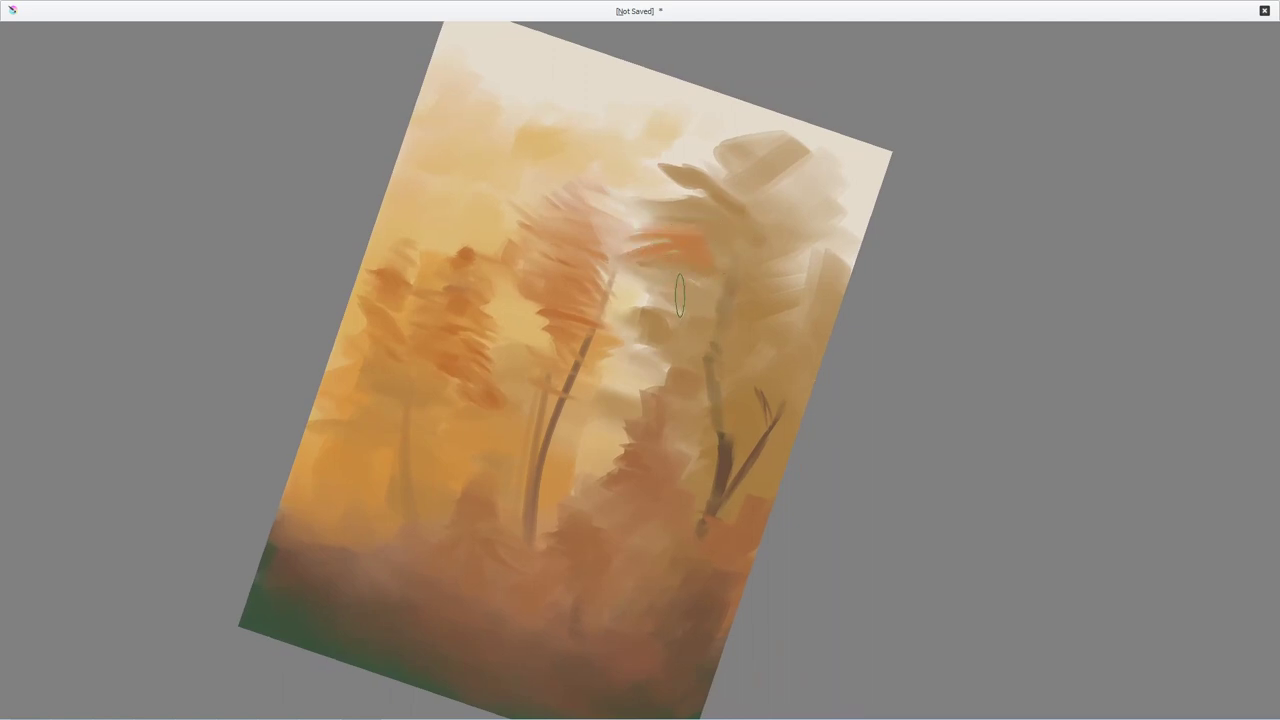
mouse_move(682, 278)
left_mouse_down()
mouse_move(651, 280)
mouse_move(695, 249)
left_mouse_up()
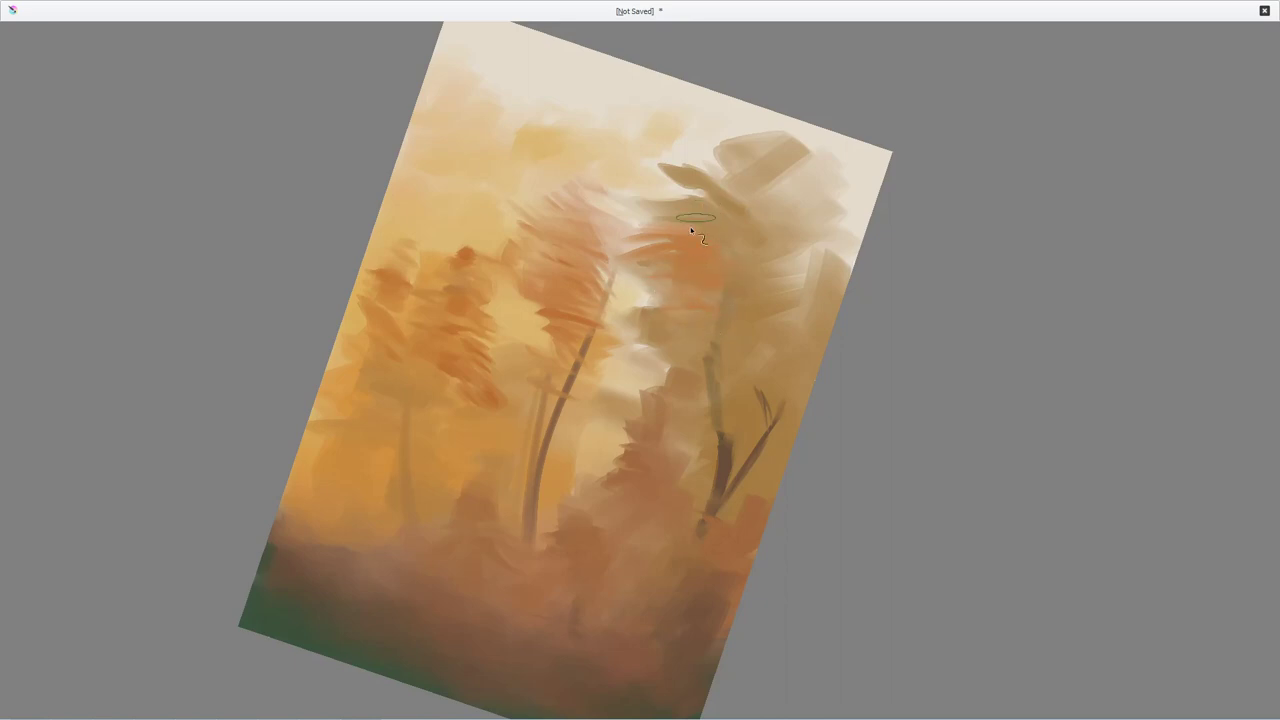
mouse_move(658, 176)
left_mouse_down()
mouse_move(717, 201)
mouse_move(748, 186)
left_mouse_up()
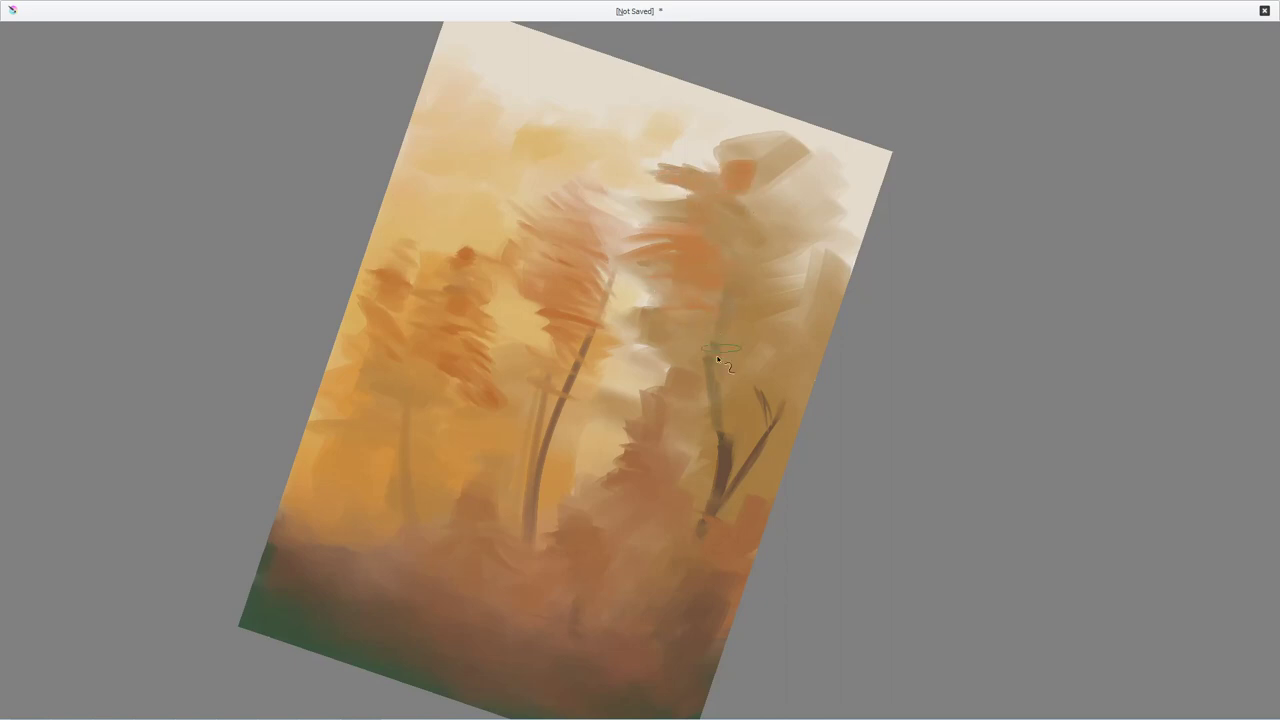
key("5")
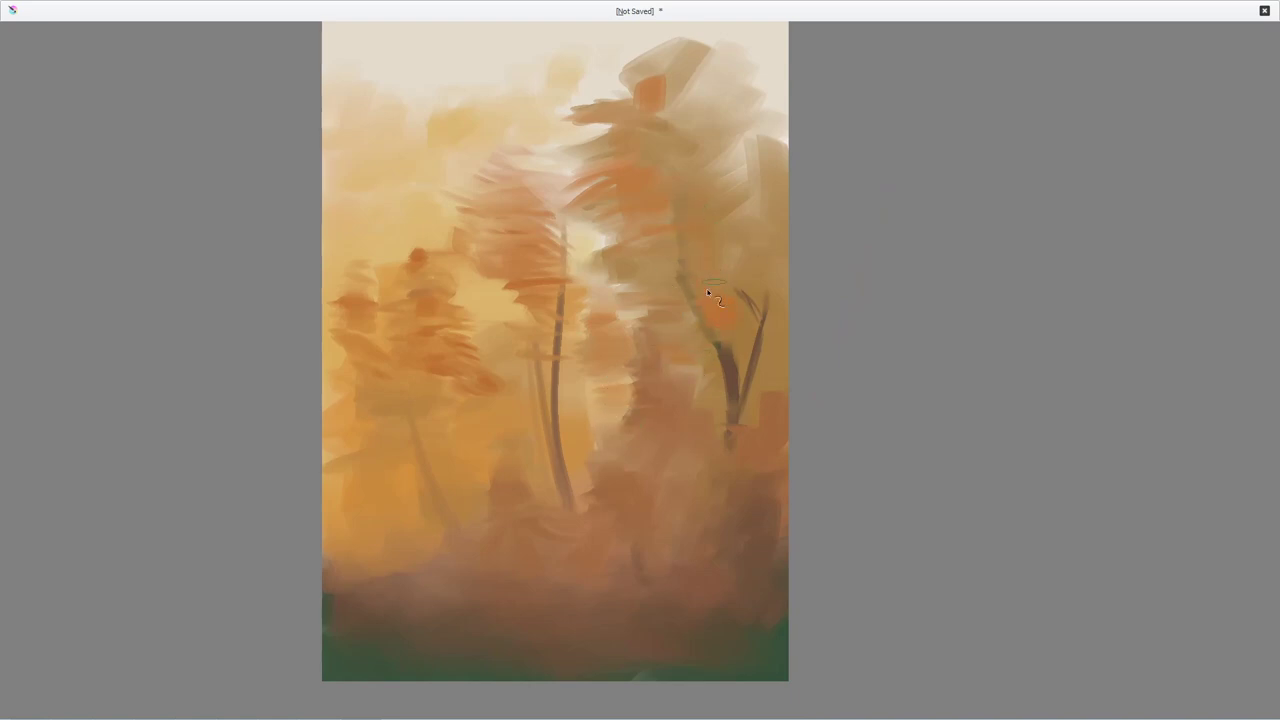
- Paint orange foliage patches along the painting's right edge and around the forked dark trunk
left_click_drag(758, 204, 753, 229)
mouse_move(760, 170)
left_mouse_down()
mouse_move(755, 114)
mouse_move(740, 164)
mouse_move(765, 184)
left_mouse_up()
left_click_drag(777, 123, 768, 150)
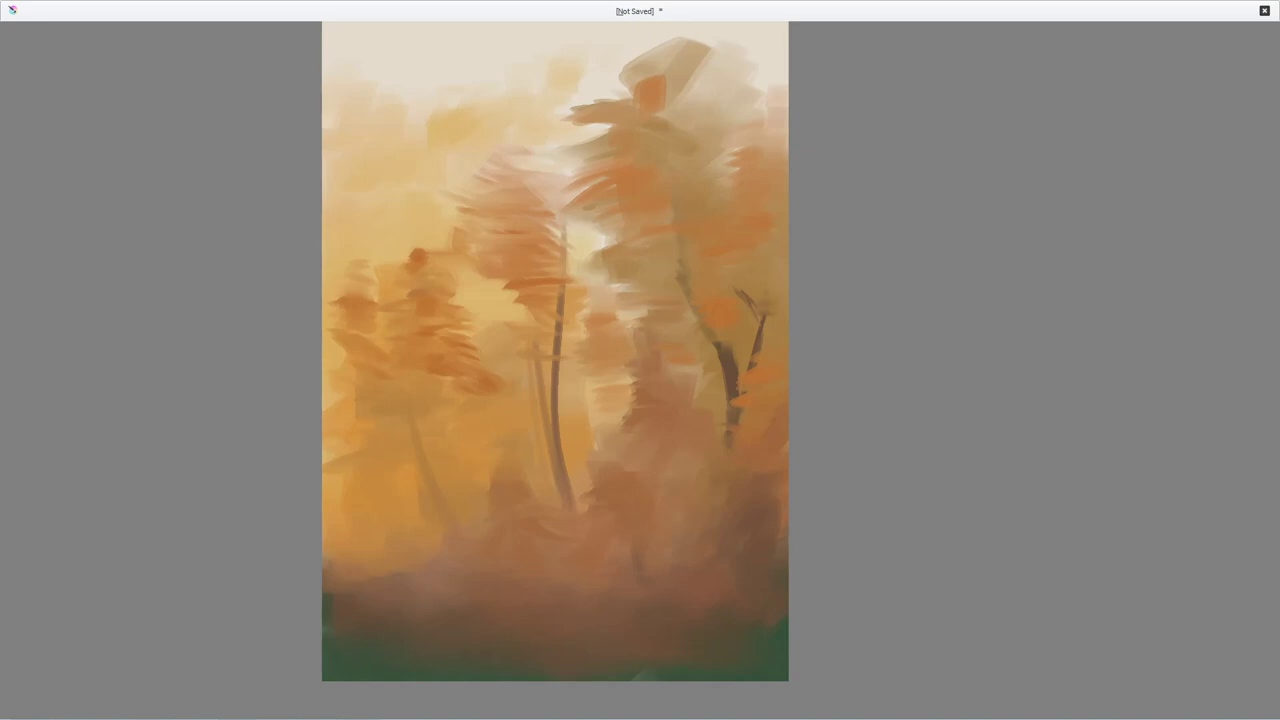
- Sample orange-brown from the foliage beside the forked trunk and brush it broadly over the pale upper-left sky
scroll(432, 58, "down", 3)
mouse_move(428, 70)
left_mouse_down()
mouse_move(472, 186)
mouse_move(488, 193)
left_mouse_up()
key("Tab")
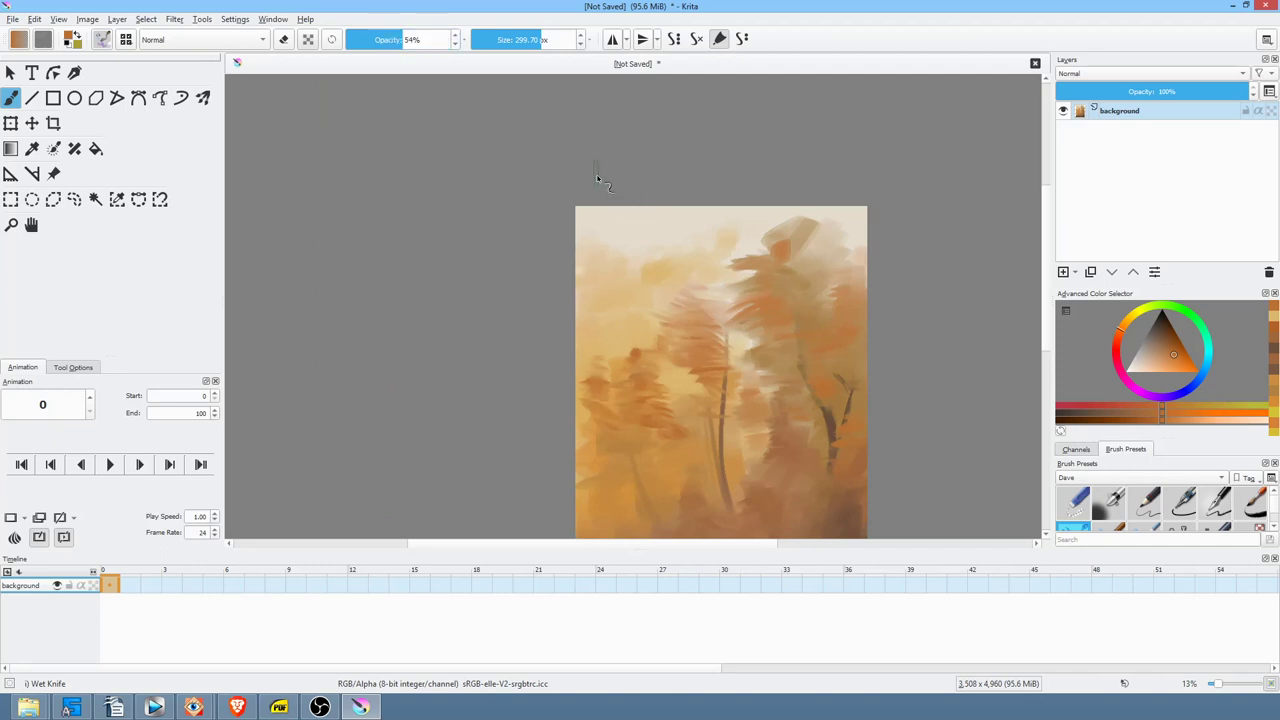
key("Tab")
scroll(437, 180, "up", 2)
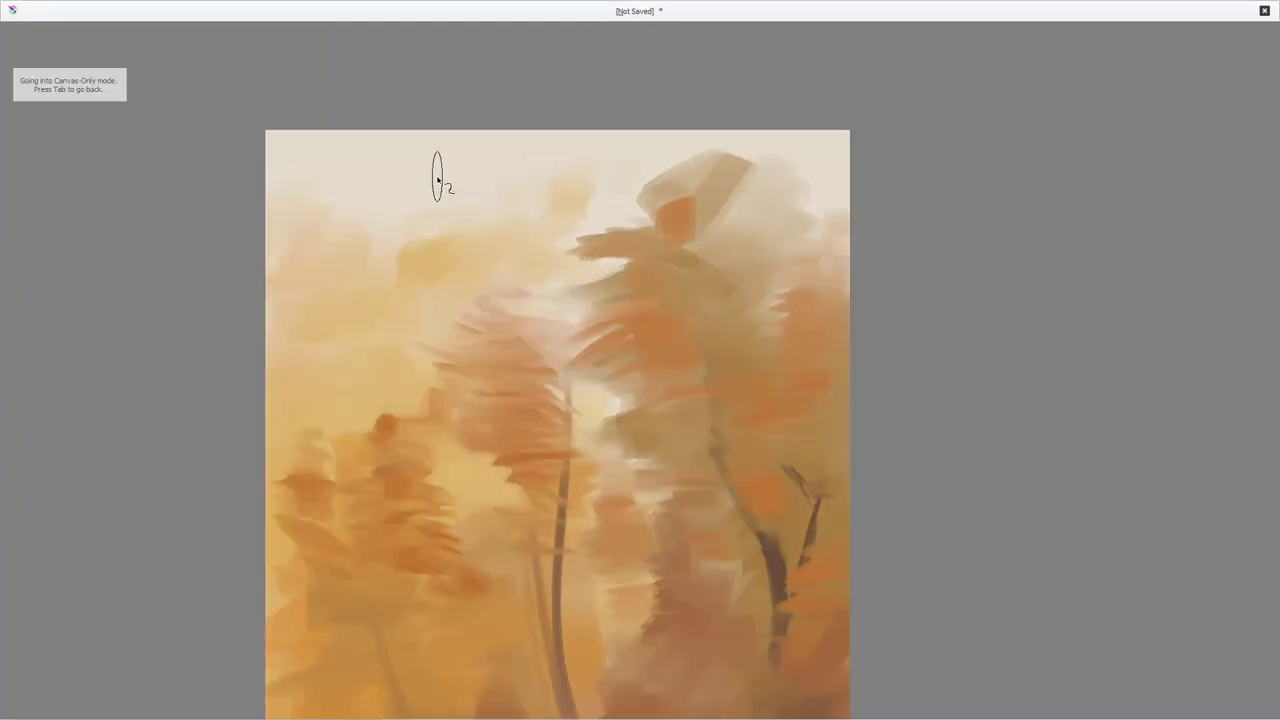
left_click_drag(439, 179, 455, 165)
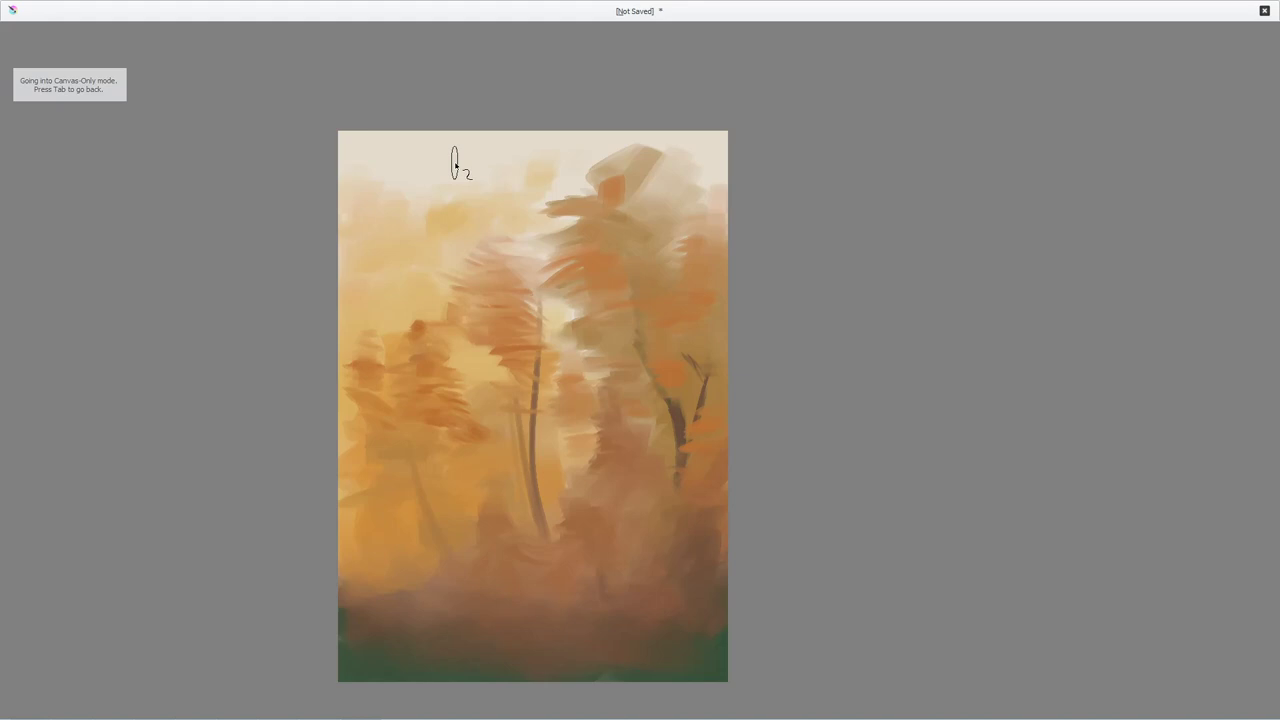
left_click(706, 448, "ctrl")
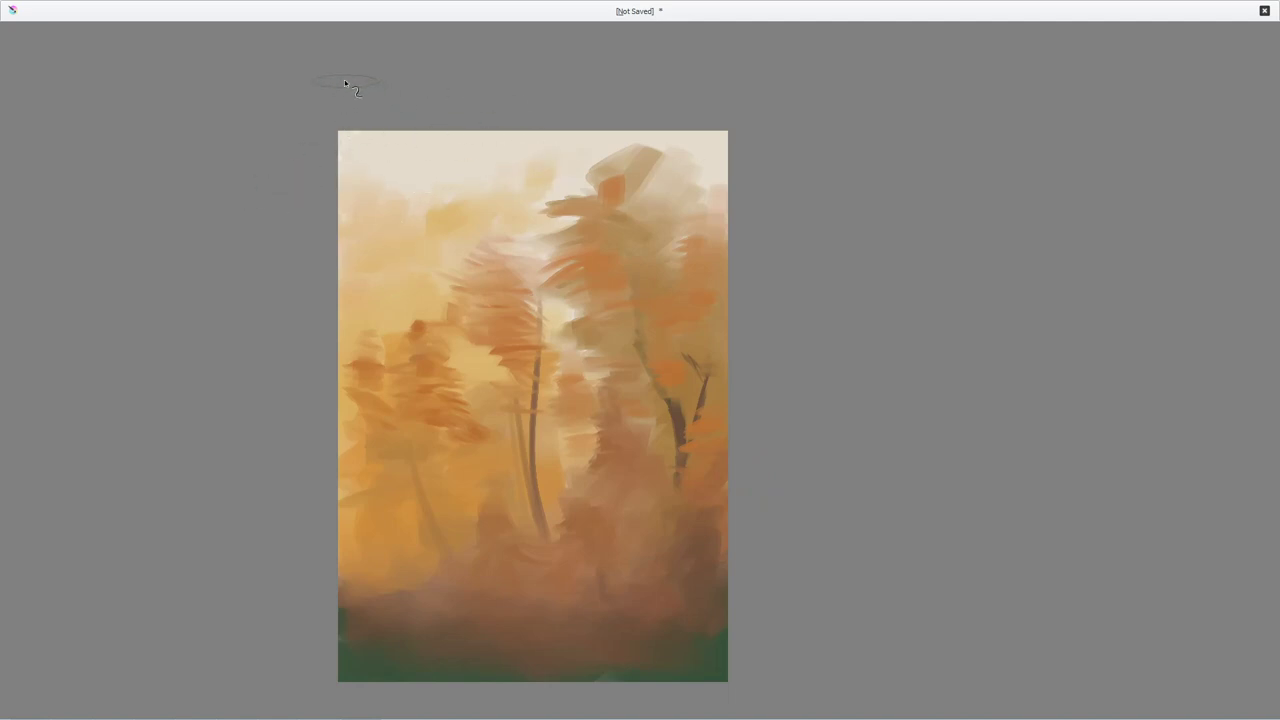
left_click_drag(818, 218, 648, 173)
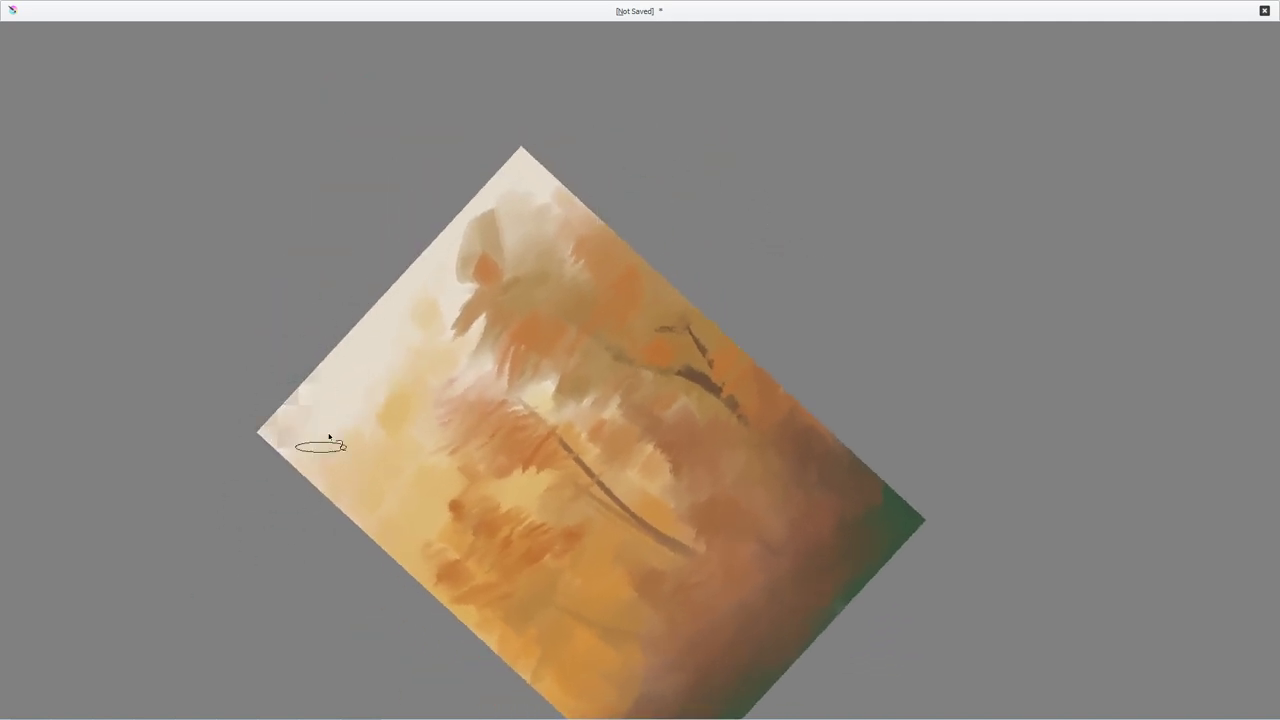
mouse_move(285, 494)
left_mouse_down()
mouse_move(355, 380)
mouse_move(369, 322)
mouse_move(349, 382)
left_mouse_up()
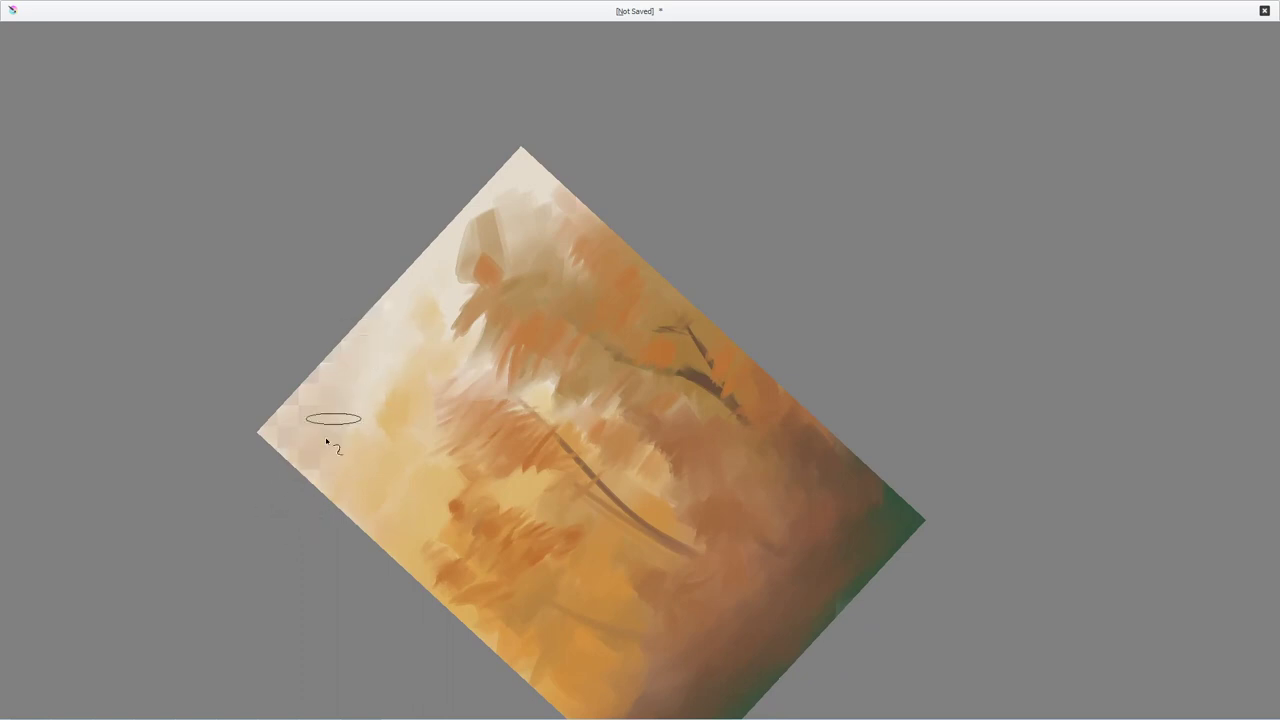
mouse_move(269, 520)
left_mouse_down()
mouse_move(404, 350)
mouse_move(365, 337)
mouse_move(386, 345)
mouse_move(343, 472)
mouse_move(327, 461)
mouse_move(306, 478)
mouse_move(368, 438)
mouse_move(347, 468)
mouse_move(329, 452)
mouse_move(388, 390)
mouse_move(338, 529)
mouse_move(341, 436)
mouse_move(363, 466)
mouse_move(361, 417)
mouse_move(308, 420)
mouse_move(325, 469)
mouse_move(369, 483)
left_mouse_up()
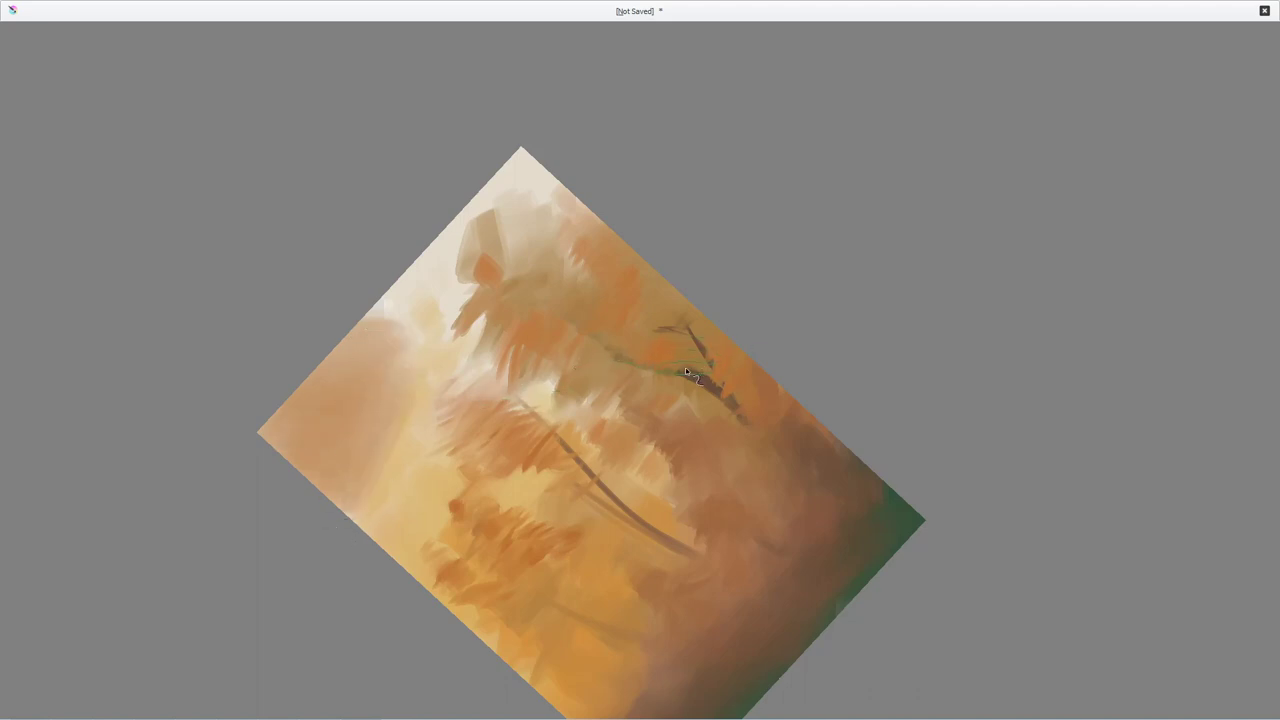
- Set the brush opacity to 80% and extend the orange wash across the upper sky toward the right tree
key("Tab")
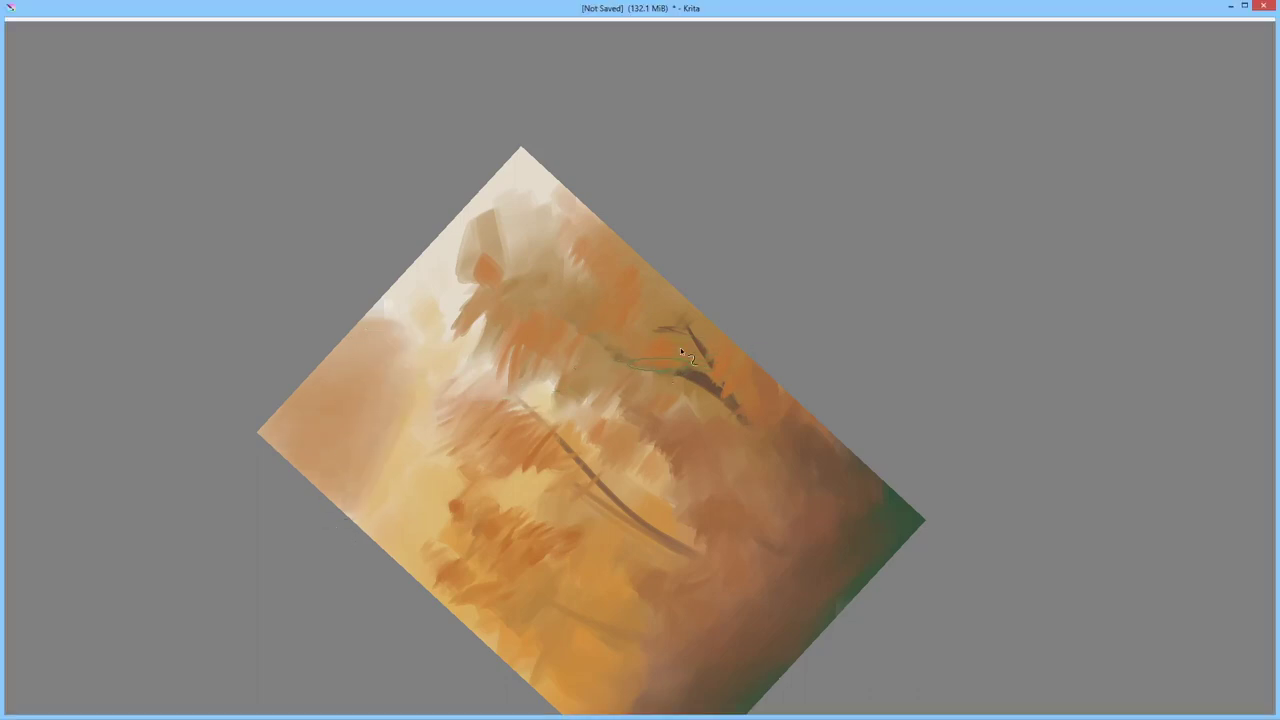
left_click_drag(412, 42, 426, 43)
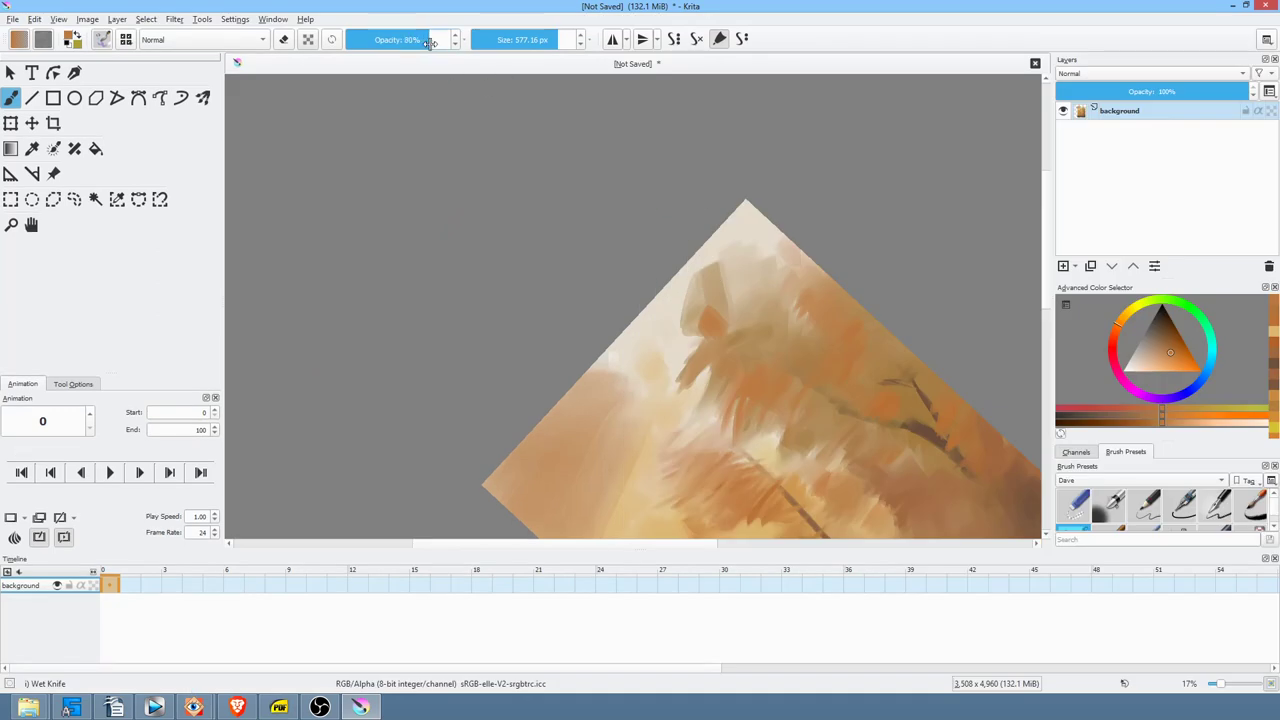
key("Tab")
mouse_move(427, 276)
left_mouse_down()
mouse_move(347, 366)
mouse_move(446, 254)
mouse_move(351, 381)
mouse_move(465, 275)
mouse_move(362, 414)
left_mouse_up()
mouse_move(457, 295)
left_mouse_down()
mouse_move(333, 401)
mouse_move(366, 443)
mouse_move(394, 374)
mouse_move(344, 422)
left_mouse_up()
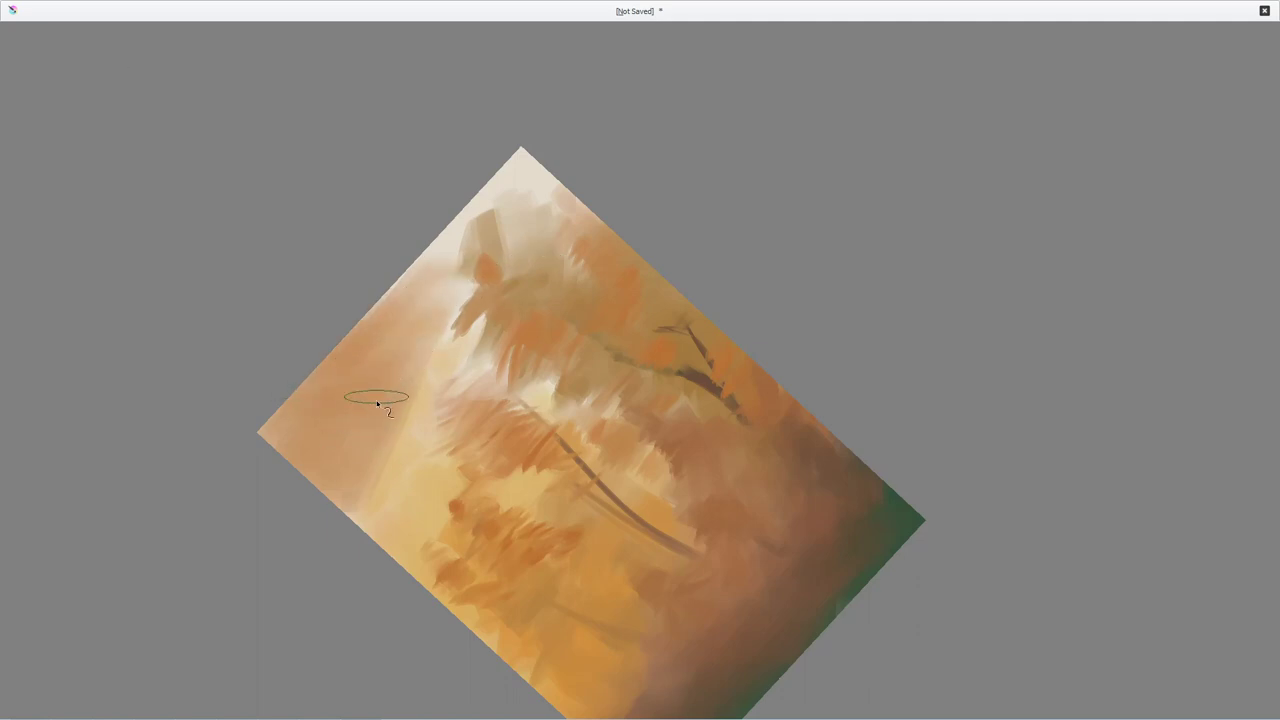
left_click_drag(627, 265, 701, 285)
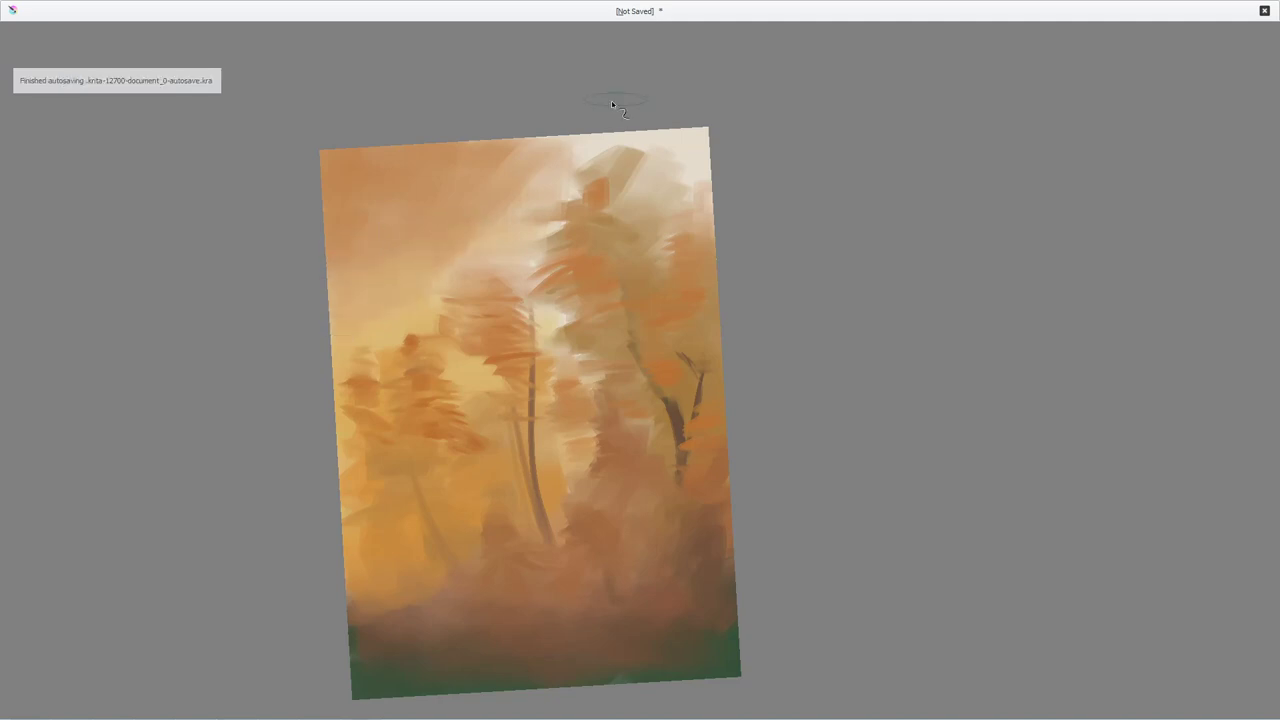
- Pick a golden yellow and paint a glowing band across the left sky toward the right tree
key("Tab")
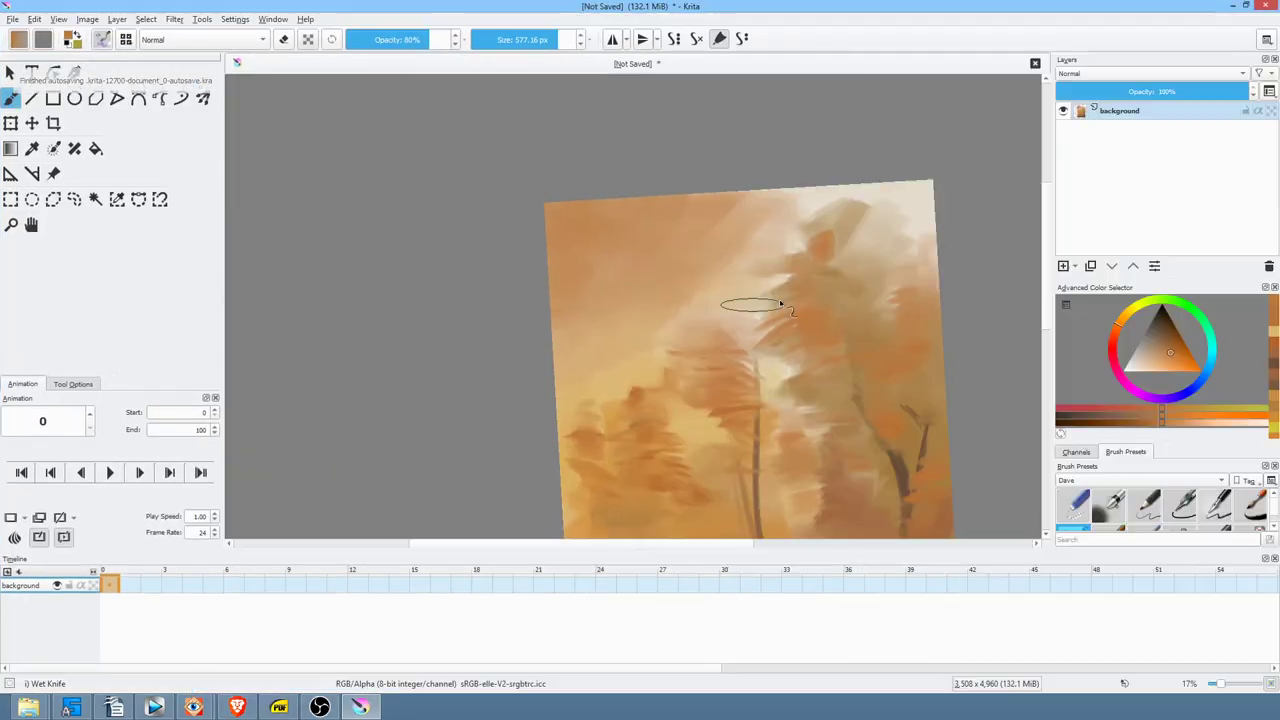
left_click(1174, 356)
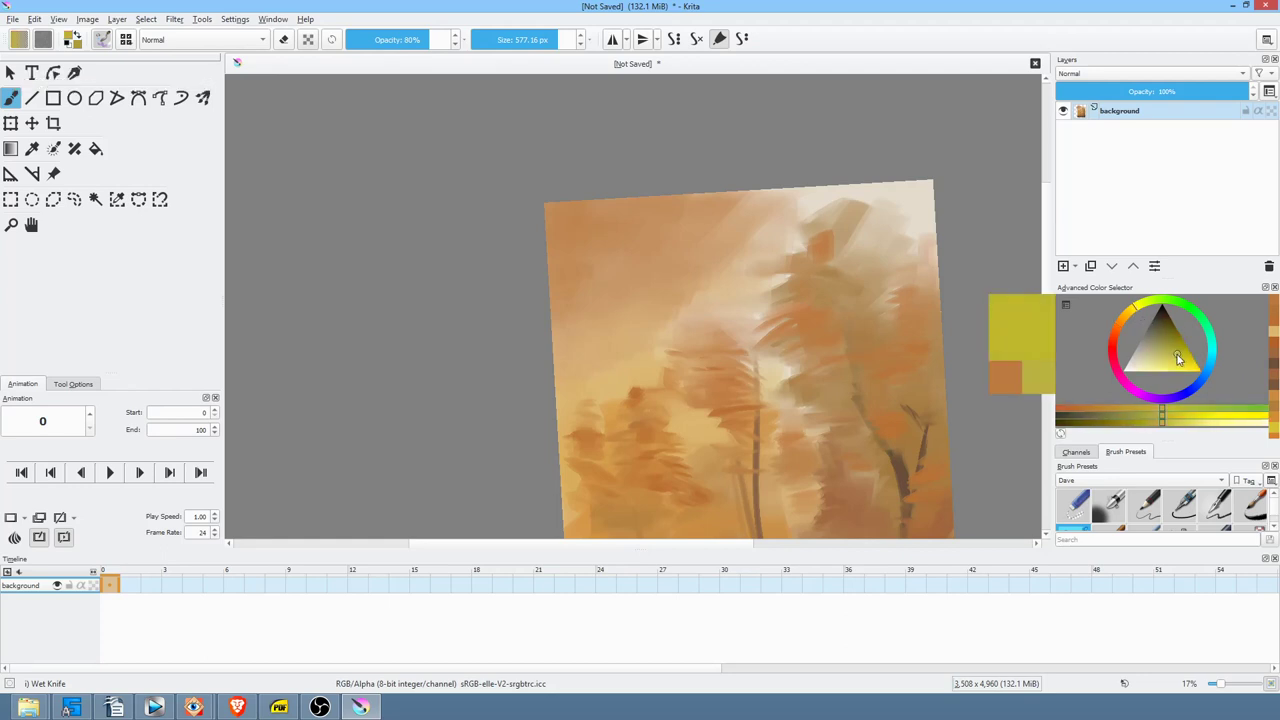
left_click(1127, 316)
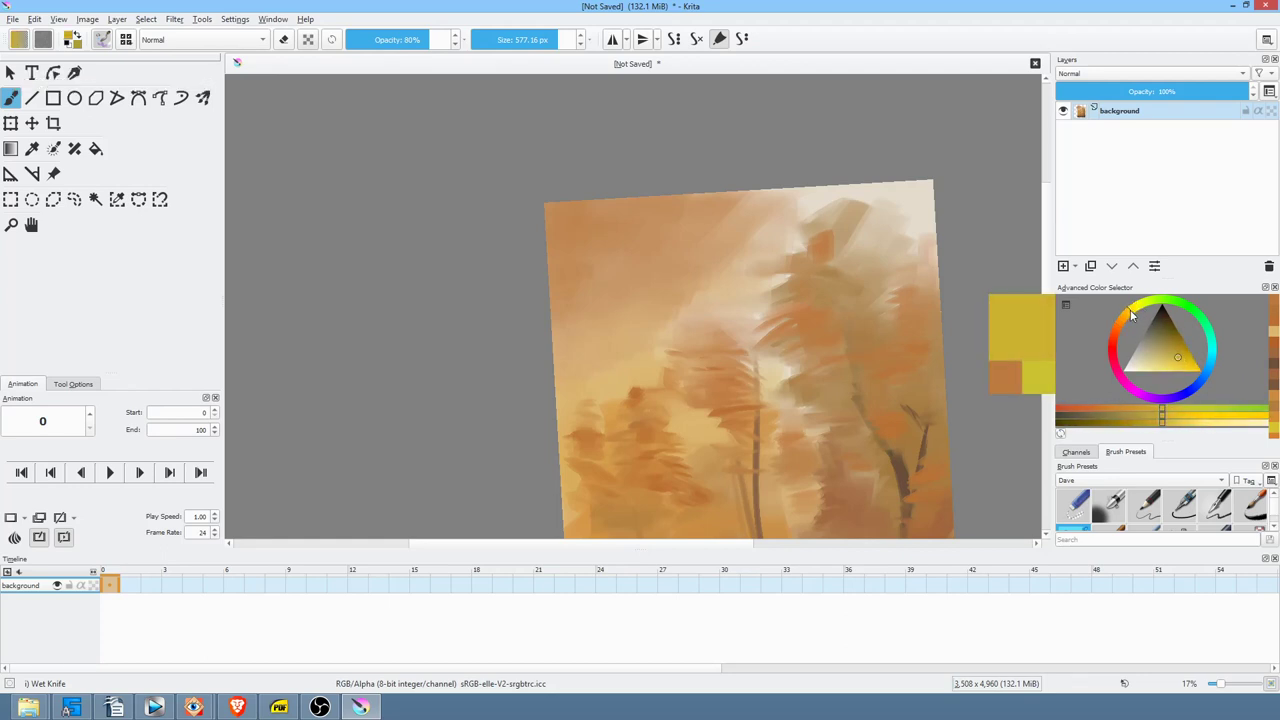
left_click_drag(598, 335, 646, 306)
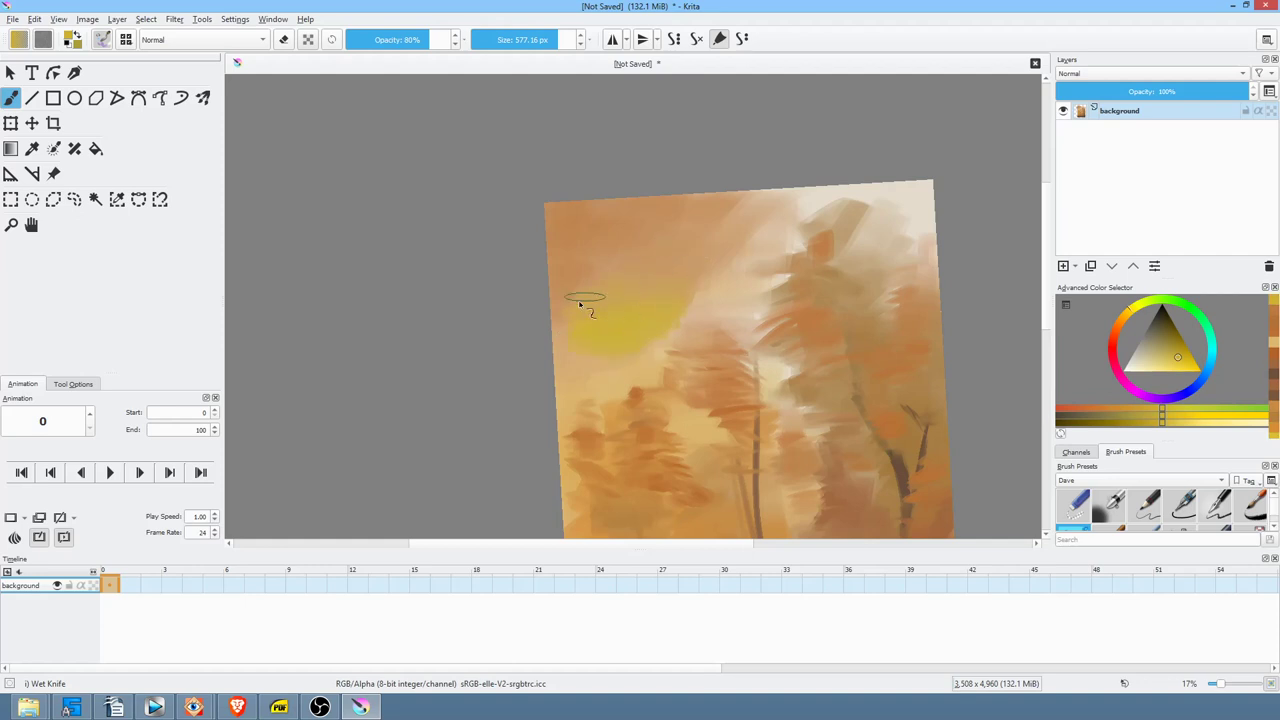
mouse_move(612, 325)
left_mouse_down()
mouse_move(668, 330)
mouse_move(687, 339)
mouse_move(721, 301)
mouse_move(754, 295)
mouse_move(748, 325)
mouse_move(740, 283)
left_mouse_up()
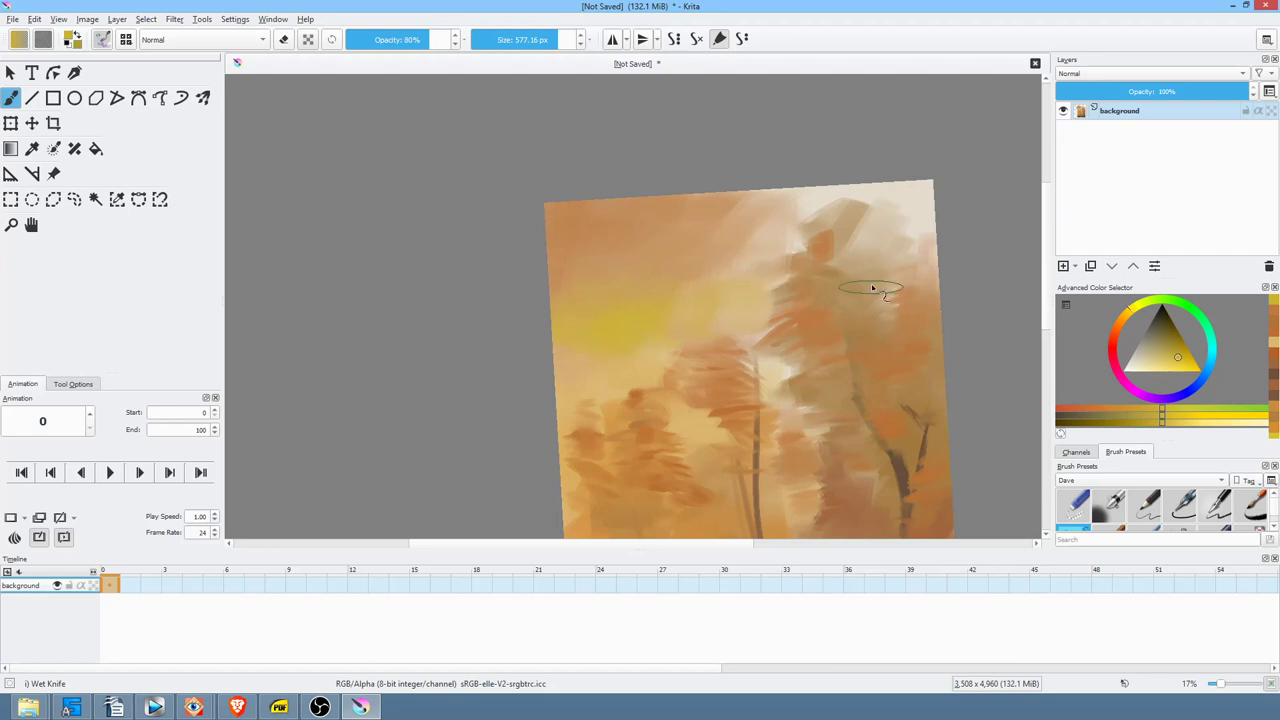
- Pick a red-orange and blend it over the upper-right sky and the top of the right tree's crown
left_click(1115, 342)
mouse_move(850, 255)
left_mouse_down()
mouse_move(880, 293)
mouse_move(906, 270)
mouse_move(903, 242)
mouse_move(881, 224)
mouse_move(861, 258)
mouse_move(830, 222)
left_mouse_up()
mouse_move(880, 310)
left_mouse_down()
mouse_move(846, 213)
mouse_move(864, 238)
mouse_move(898, 226)
mouse_move(877, 227)
mouse_move(914, 194)
mouse_move(924, 214)
mouse_move(895, 226)
mouse_move(883, 204)
mouse_move(904, 182)
mouse_move(889, 202)
mouse_move(921, 234)
mouse_move(930, 275)
mouse_move(885, 303)
mouse_move(895, 196)
mouse_move(852, 211)
mouse_move(838, 193)
mouse_move(871, 273)
mouse_move(866, 242)
mouse_move(888, 253)
mouse_move(917, 243)
mouse_move(920, 294)
mouse_move(825, 196)
mouse_move(810, 207)
mouse_move(836, 196)
mouse_move(778, 300)
left_mouse_up()
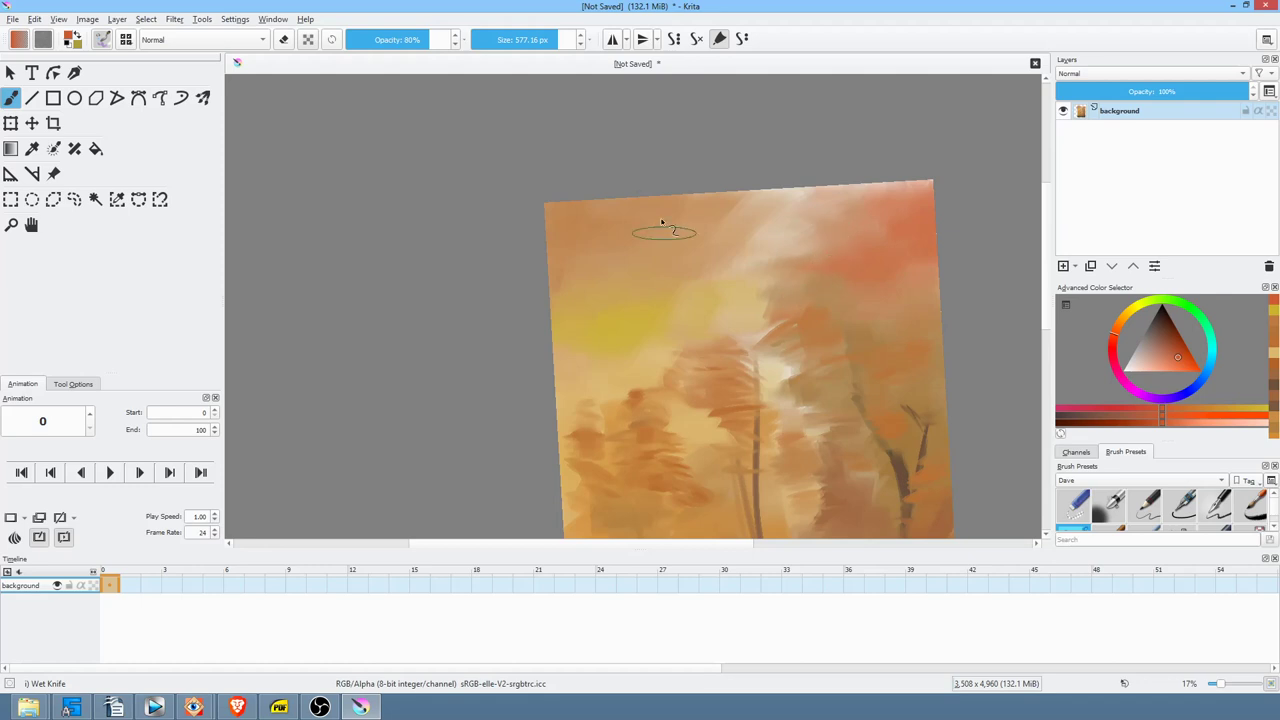
- Pick golden yellow again and paint a bright patch in the gap between the middle and right trees
left_click_drag(1163, 312, 1130, 310)
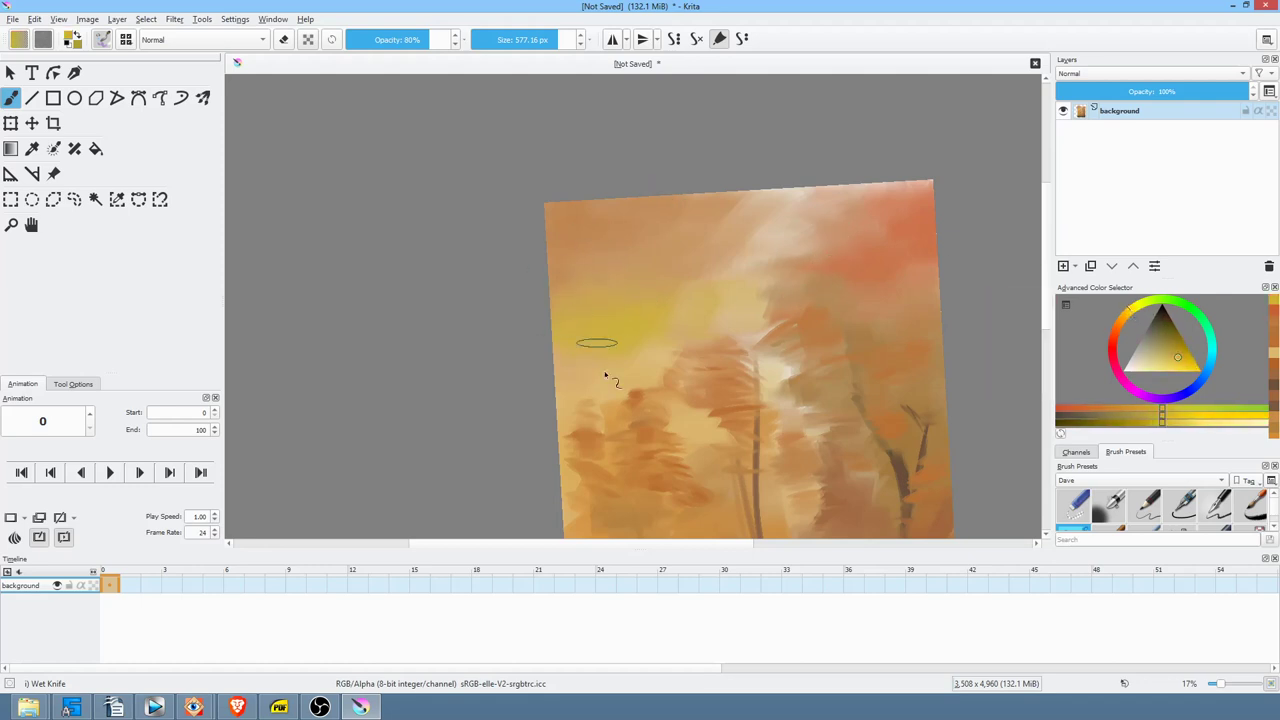
left_click_drag(765, 365, 790, 355)
mouse_move(754, 403)
left_mouse_down()
mouse_move(803, 385)
mouse_move(757, 388)
mouse_move(691, 348)
mouse_move(748, 372)
mouse_move(724, 389)
left_mouse_up()
- Sample orange from the middle tree and blend it softly through the left and middle foliage
left_click(741, 394, "ctrl")
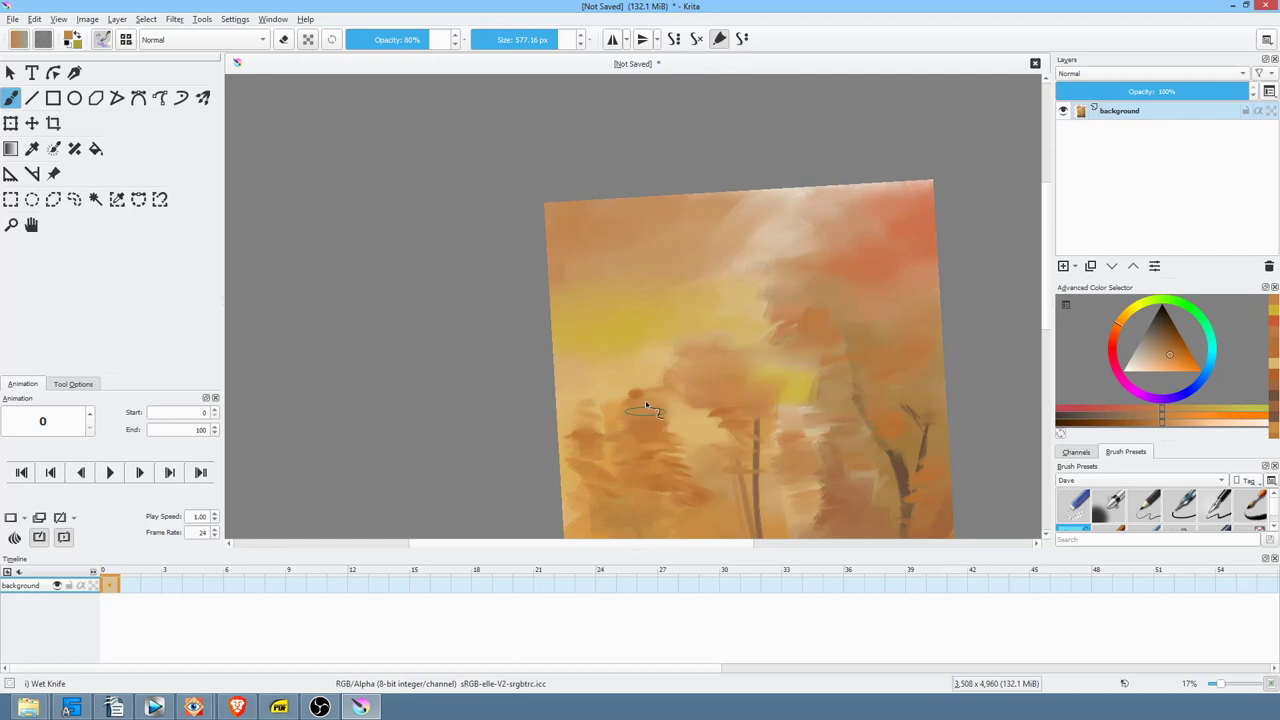
left_click_drag(786, 494, 677, 243)
left_click_drag(694, 303, 680, 377)
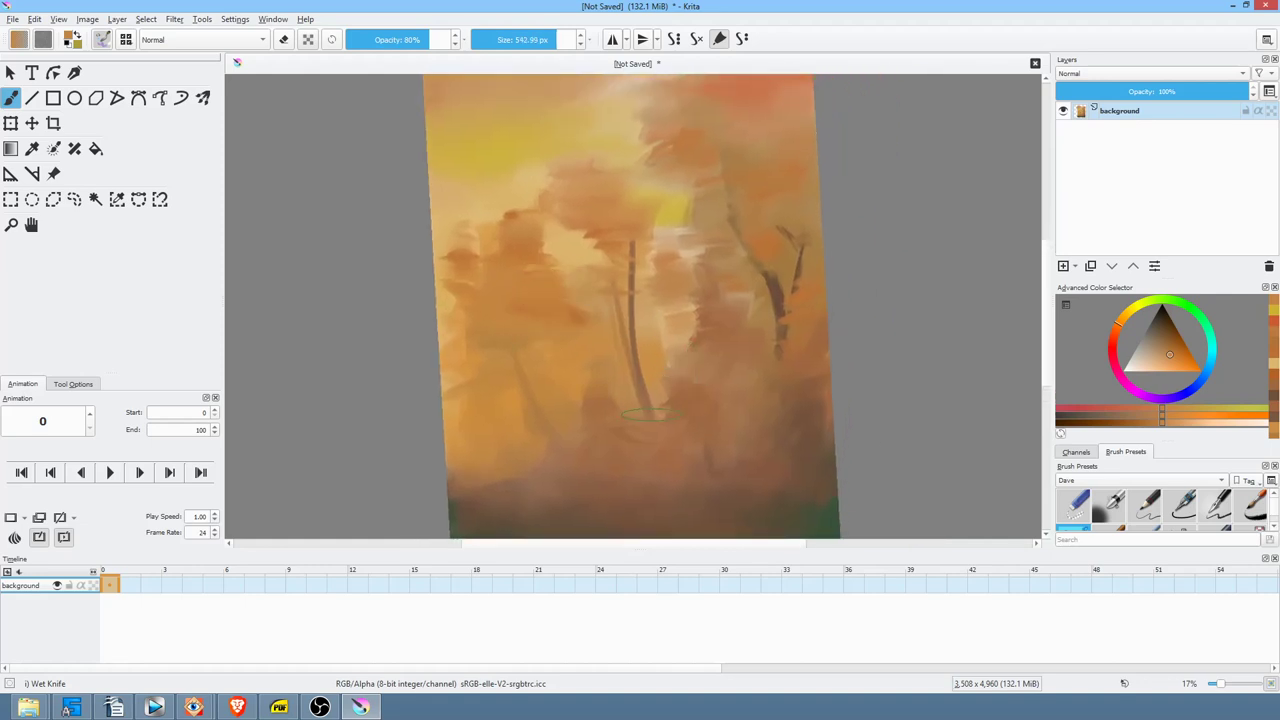
mouse_move(724, 365)
left_mouse_down()
mouse_move(774, 326)
mouse_move(763, 400)
mouse_move(774, 307)
mouse_move(711, 446)
mouse_move(709, 427)
left_mouse_up()
key("5")
- Sample a reddish orange and reshape the middle tree's crown with long, upright tapering strokes
left_click(560, 352, "ctrl")
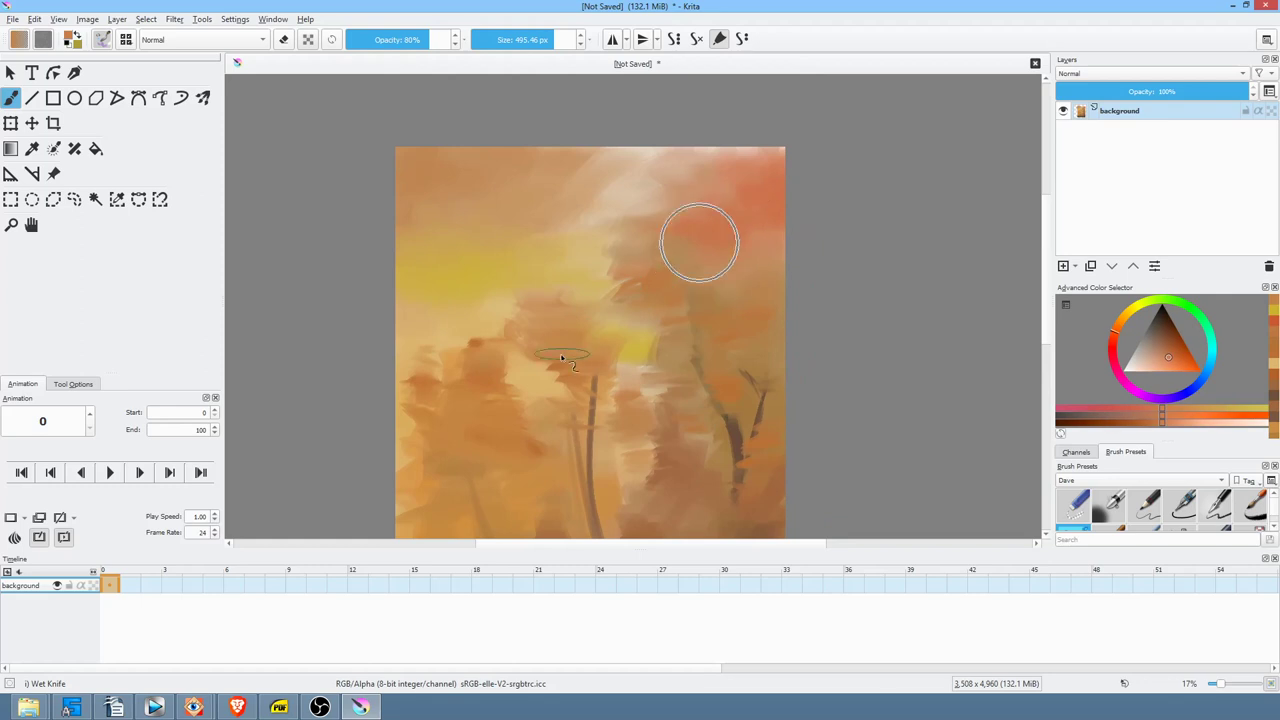
mouse_move(575, 365)
left_mouse_down()
mouse_move(700, 306)
mouse_move(580, 245)
mouse_move(618, 218)
left_mouse_up()
mouse_move(520, 238)
left_mouse_down()
mouse_move(590, 216)
mouse_move(565, 204)
left_mouse_up()
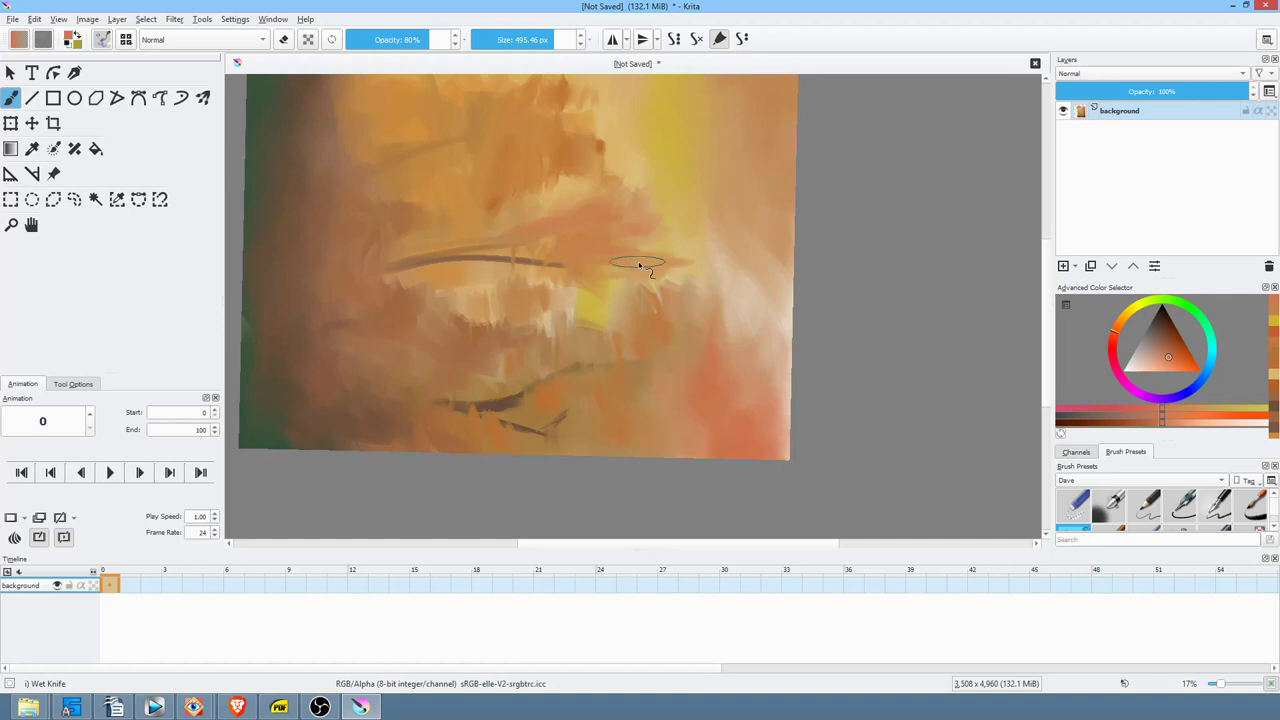
key("5")
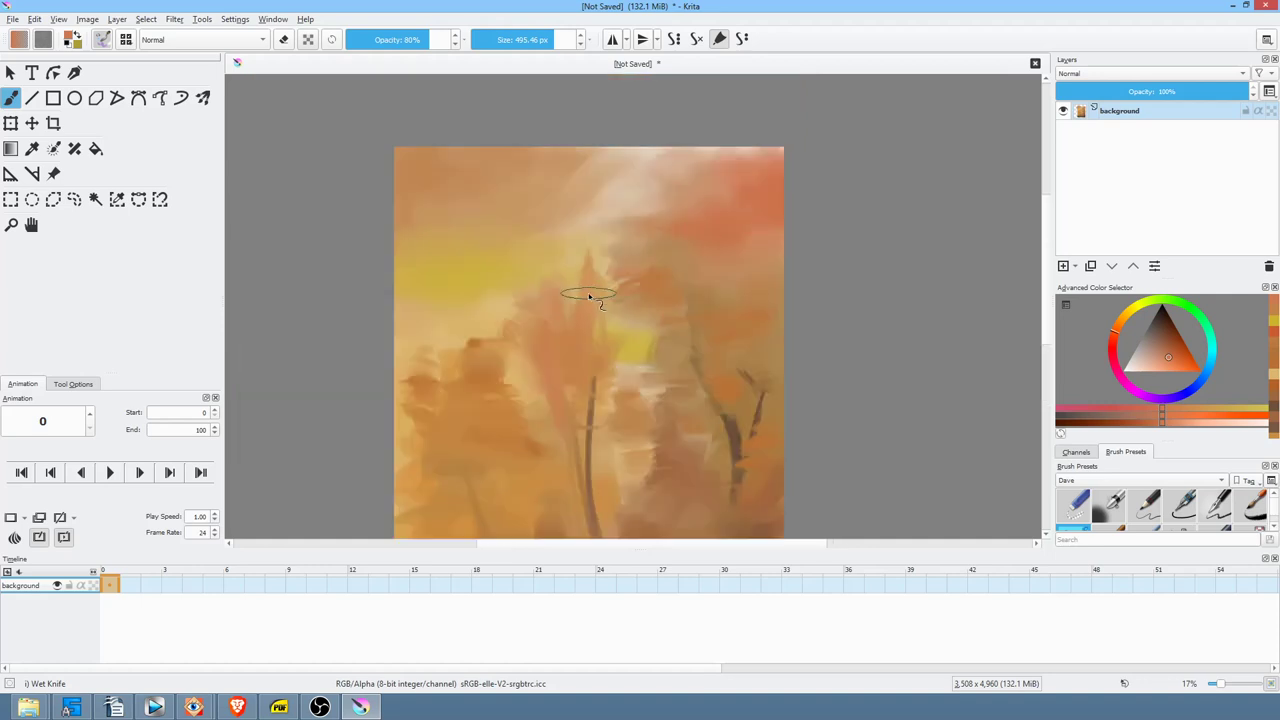
- Pick a warm golden yellow and soften the sky gaps and edges around the middle tree's crown
left_click_drag(588, 334, 575, 318)
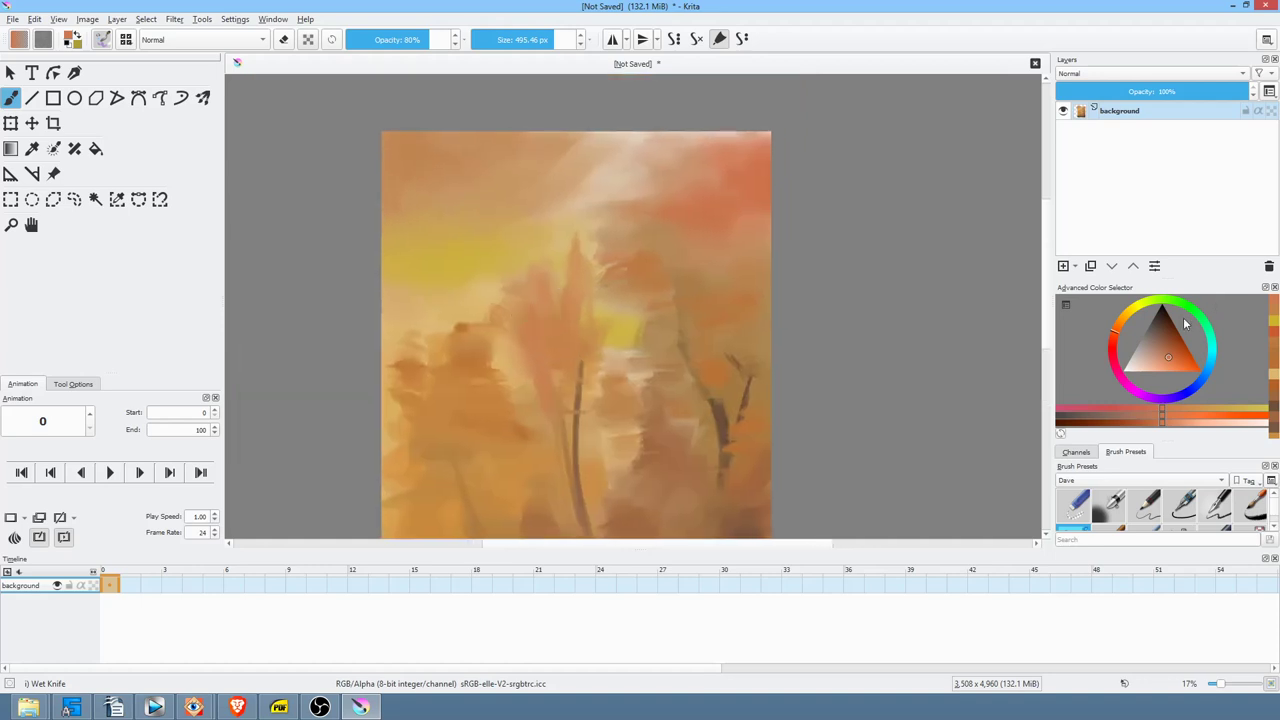
left_click(1126, 319)
left_click(1172, 360)
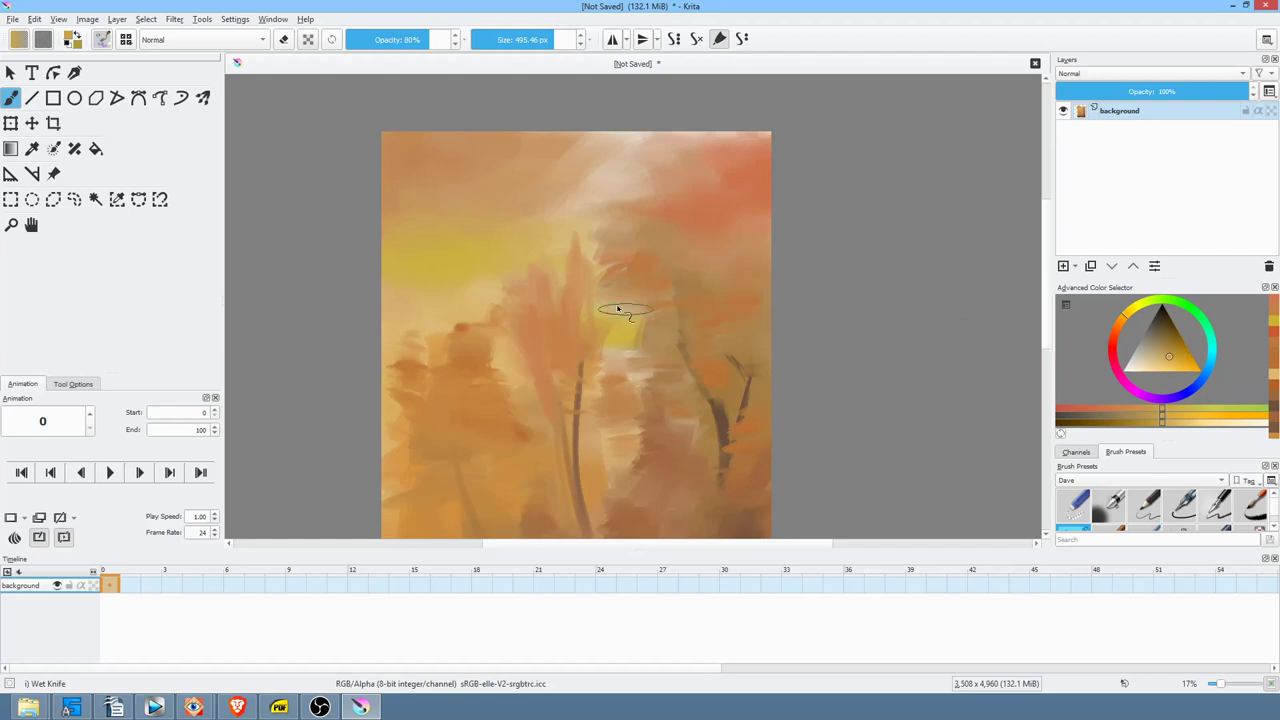
left_click_drag(553, 316, 547, 345)
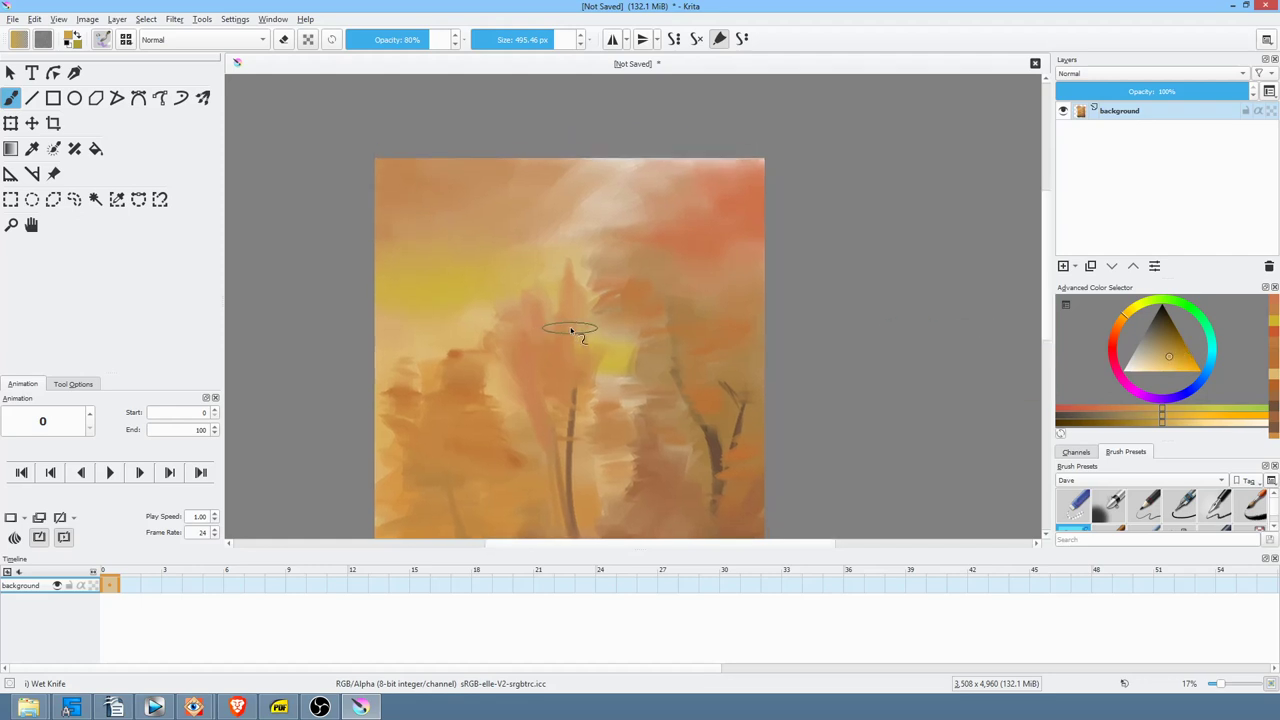
- Raise the brush opacity to 100% and paint broad, darker orange-brown strokes over the upper crown of the middle tree
mouse_move(545, 300)
left_mouse_down()
mouse_move(691, 274)
mouse_move(683, 380)
mouse_move(677, 277)
mouse_move(591, 341)
mouse_move(706, 291)
mouse_move(708, 277)
left_mouse_up()
left_click(449, 40)
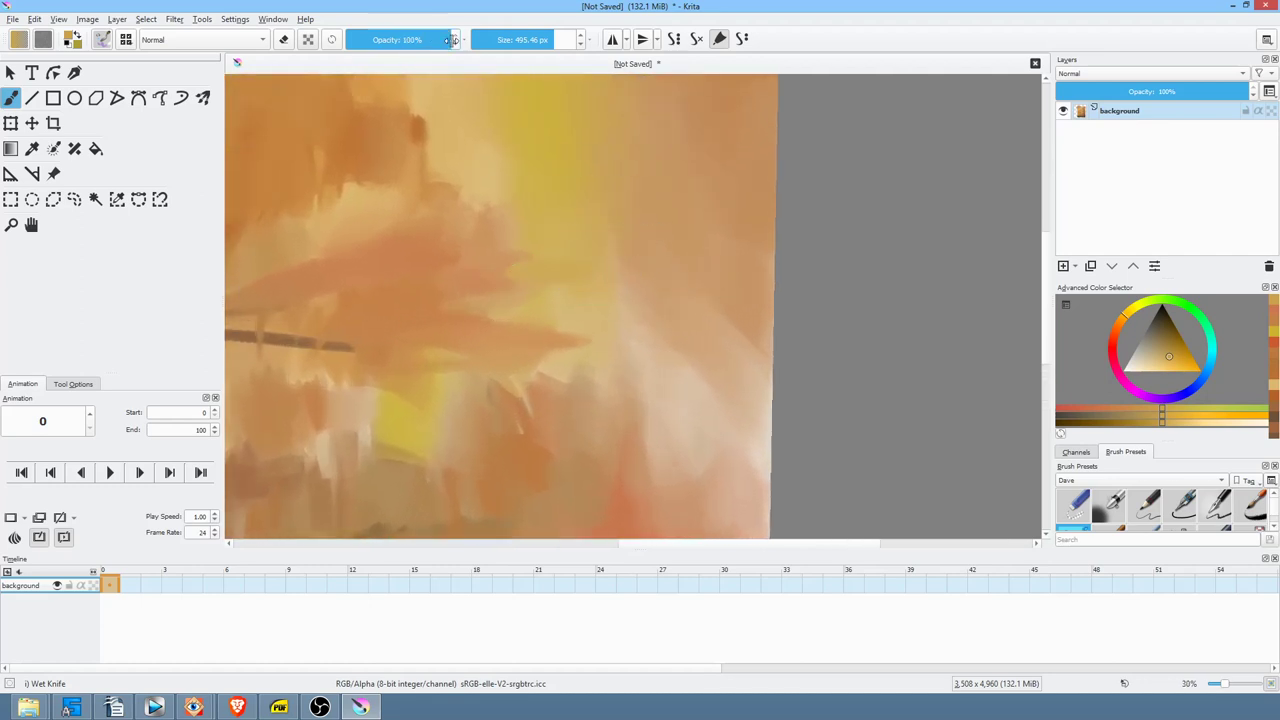
left_click(1170, 348)
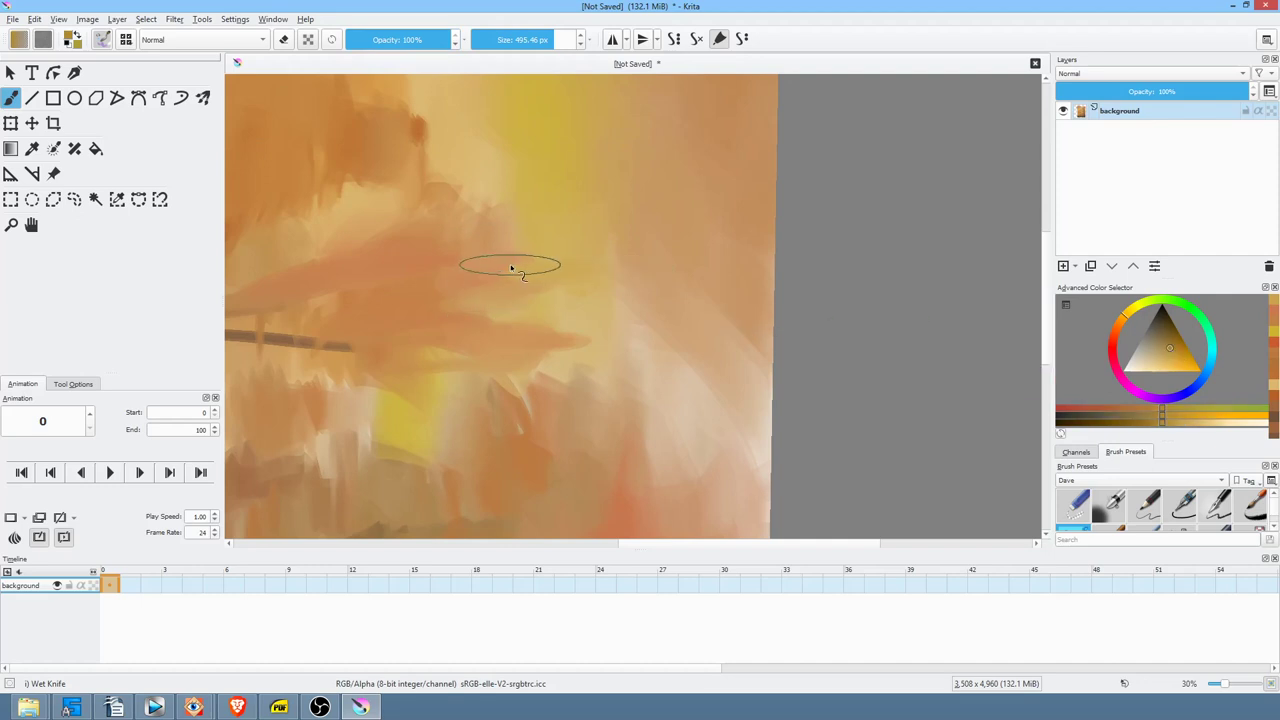
mouse_move(530, 263)
left_mouse_down()
mouse_move(523, 277)
mouse_move(571, 277)
mouse_move(545, 248)
left_mouse_up()
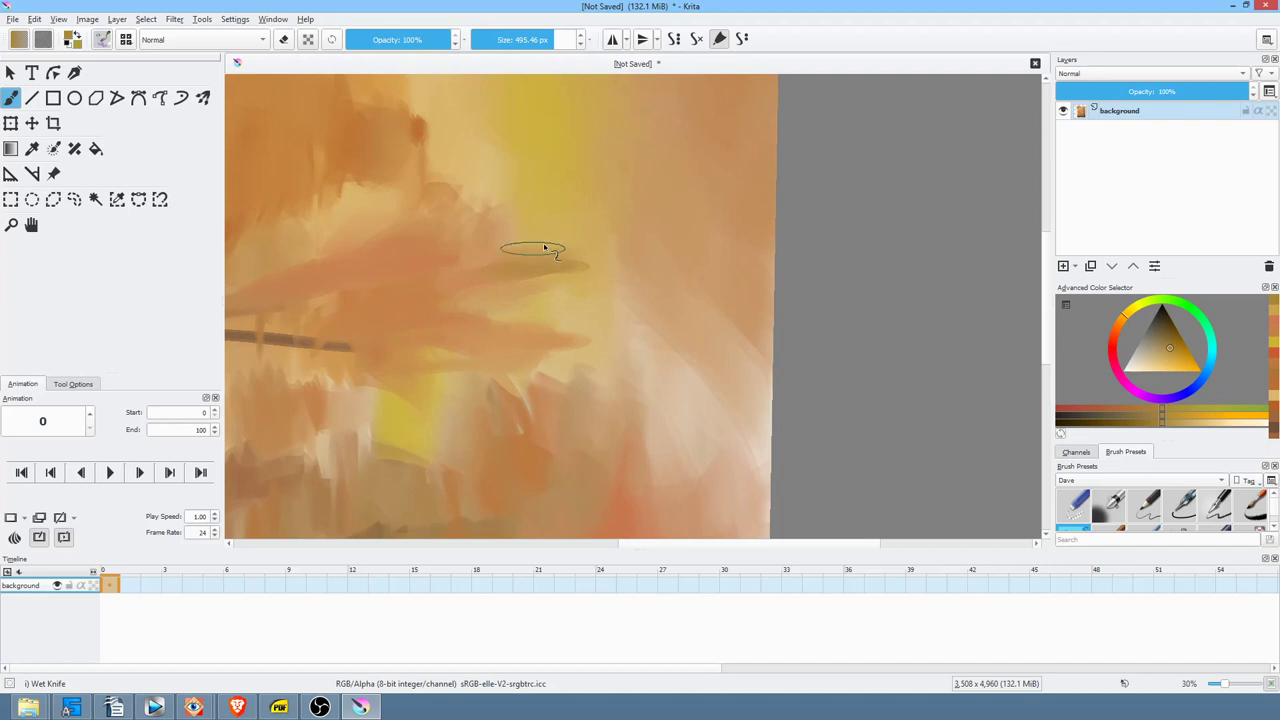
left_click(1119, 328)
mouse_move(515, 265)
left_mouse_down()
mouse_move(466, 263)
mouse_move(524, 251)
mouse_move(463, 257)
left_mouse_up()
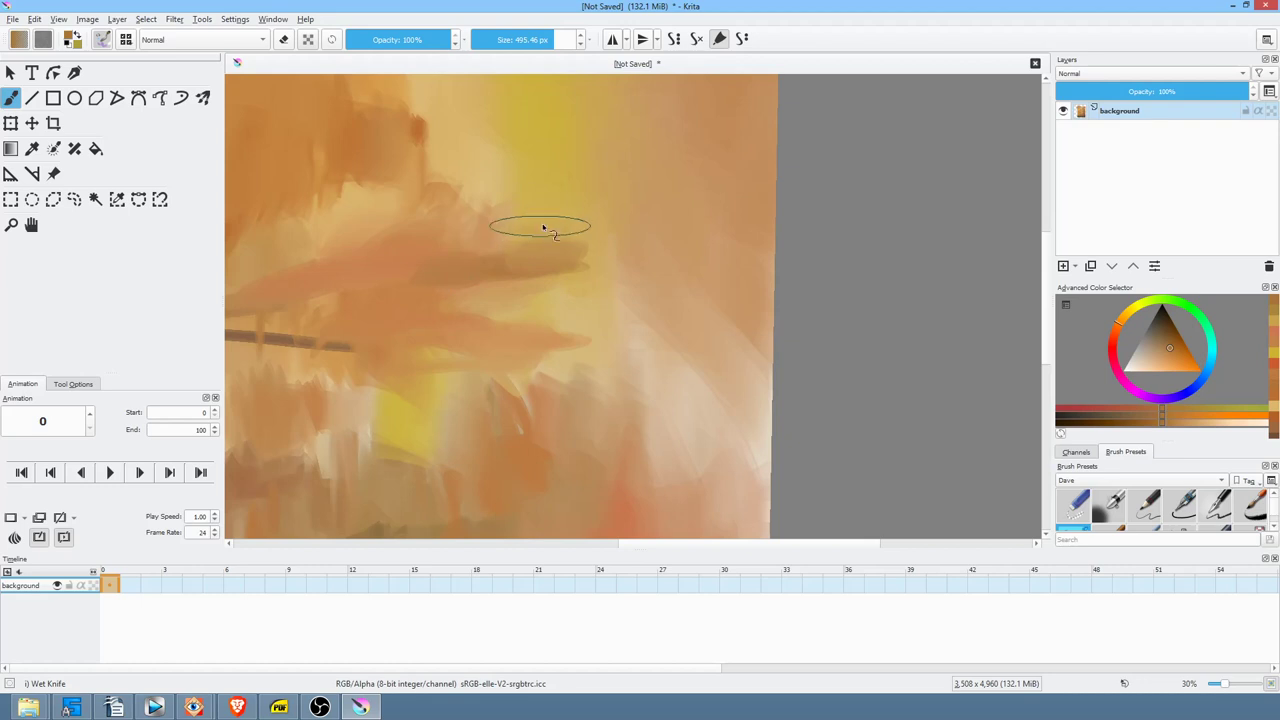
mouse_move(536, 205)
left_mouse_down()
mouse_move(508, 191)
mouse_move(443, 243)
mouse_move(514, 234)
mouse_move(581, 250)
mouse_move(427, 290)
left_mouse_up()
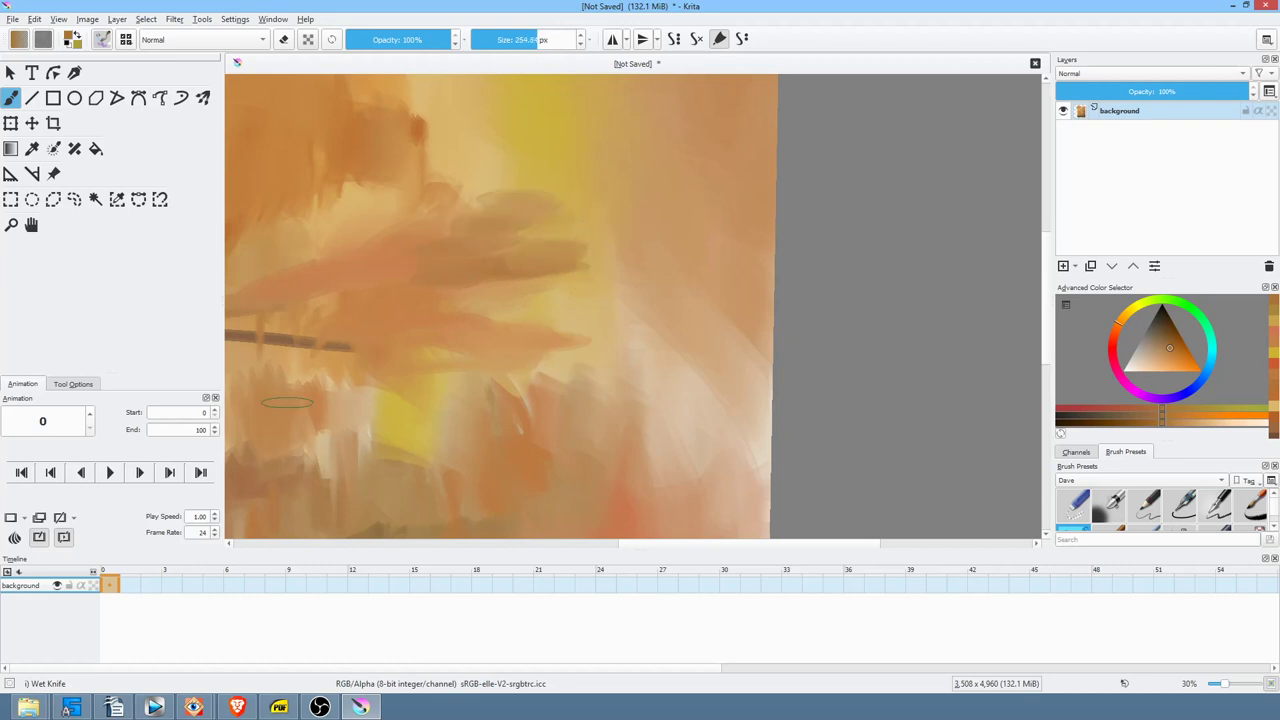
- Reduce the brush to about 255 px, taper the middle tree's crown tips and accent the crown with darker brown and brighter orange
left_click_drag(584, 208, 444, 245)
mouse_move(548, 265)
left_mouse_down()
mouse_move(594, 254)
mouse_move(561, 239)
mouse_move(631, 275)
left_mouse_up()
mouse_move(509, 277)
left_mouse_down()
mouse_move(460, 292)
mouse_move(411, 266)
left_mouse_up()
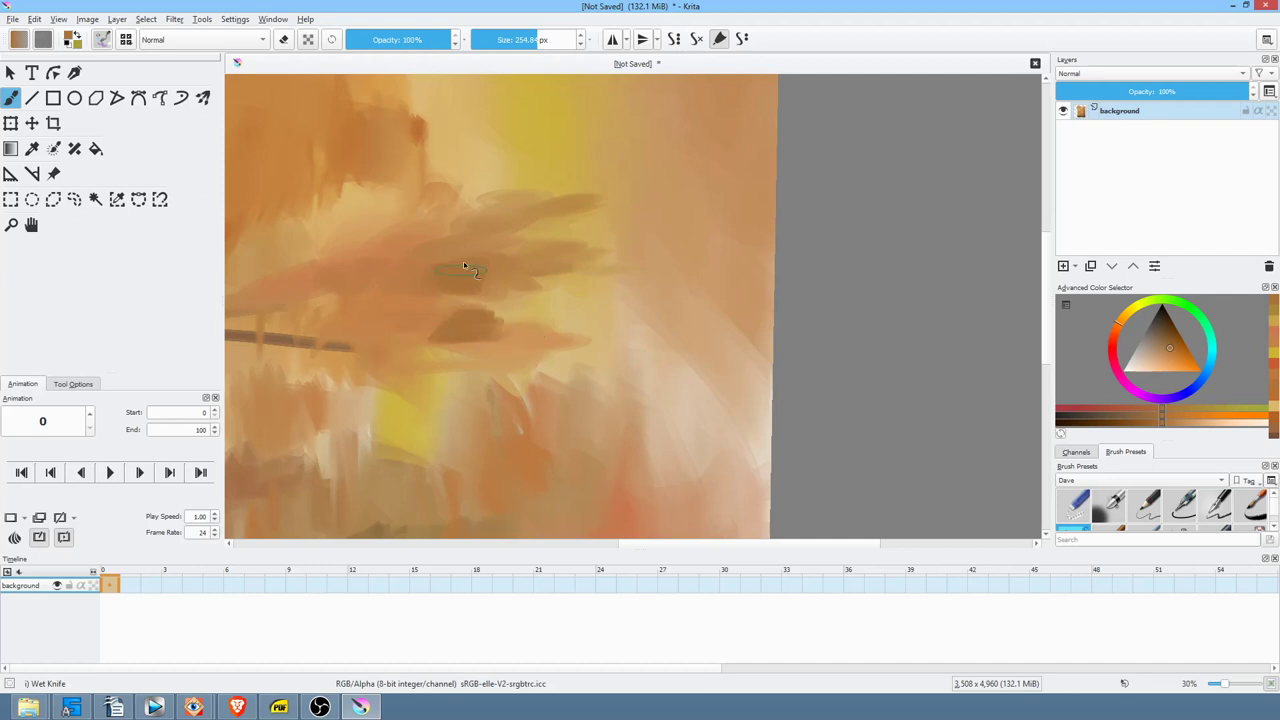
mouse_move(463, 327)
left_mouse_down()
mouse_move(504, 306)
mouse_move(518, 339)
mouse_move(614, 340)
left_mouse_up()
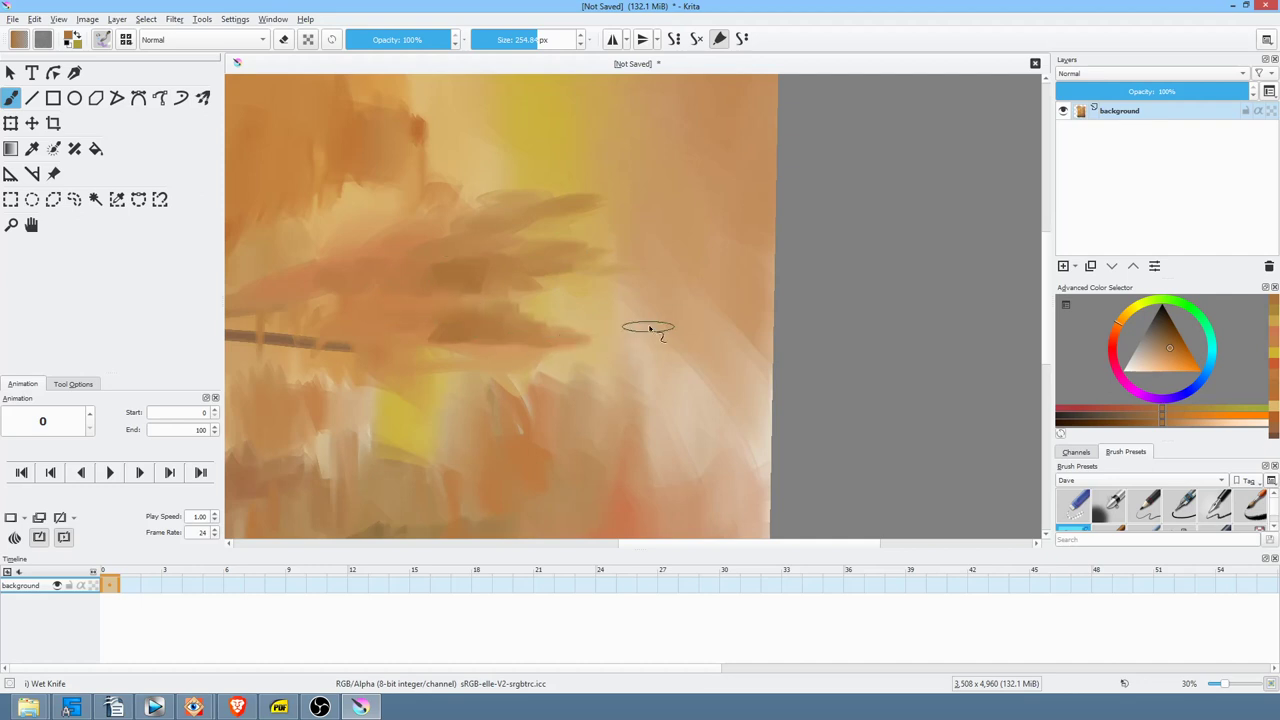
left_click(1174, 354)
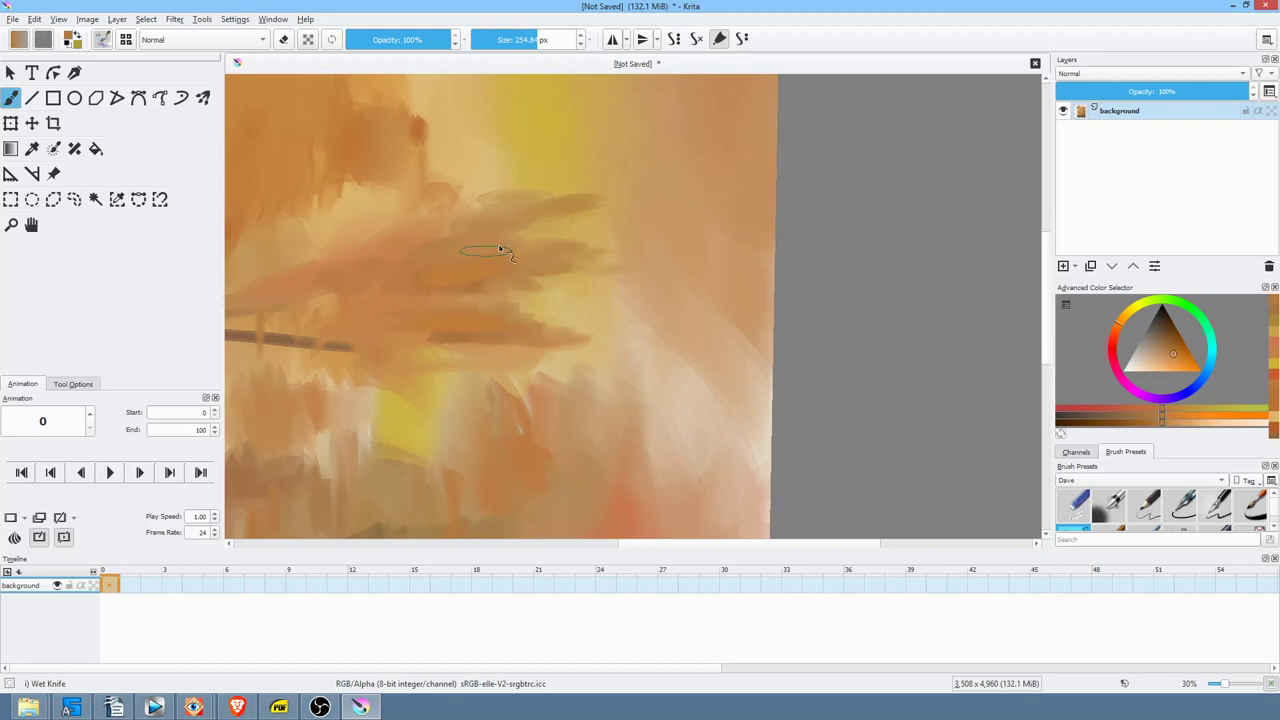
- Pick golden yellow and paint soft highlights into the centre of the middle tree's crown
left_click(1127, 318)
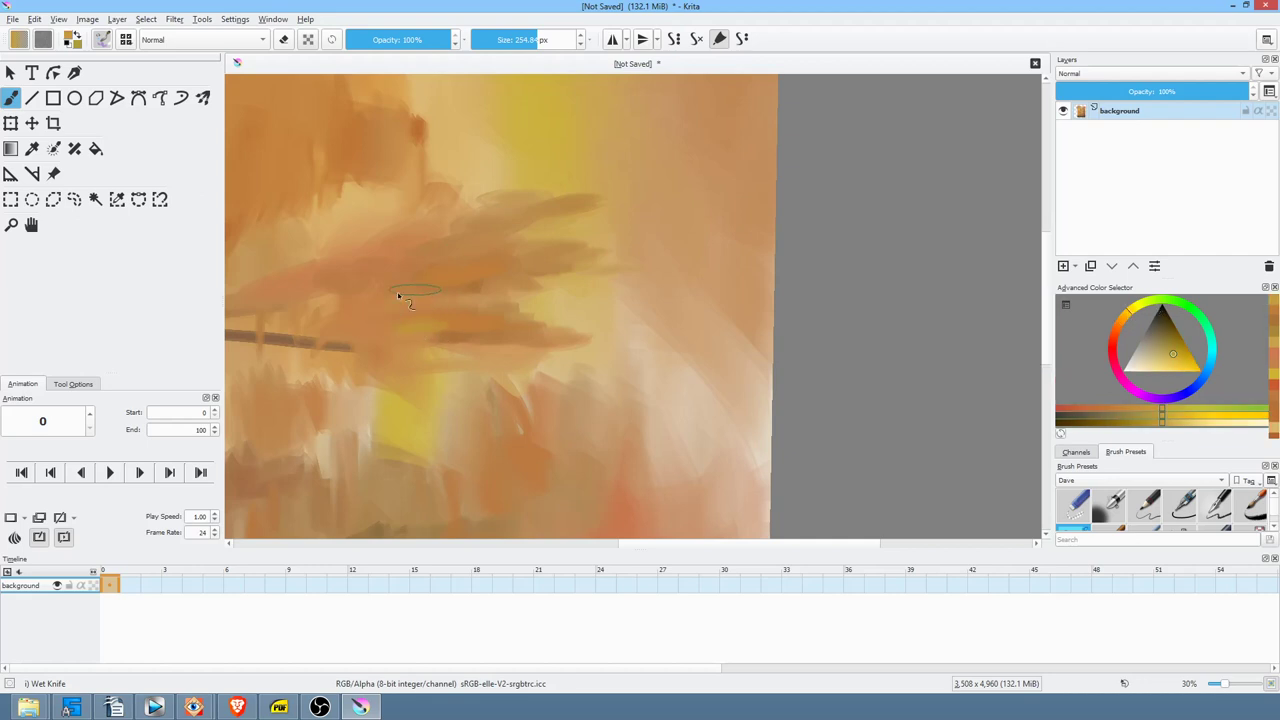
mouse_move(480, 260)
left_mouse_down()
mouse_move(571, 271)
mouse_move(594, 189)
mouse_move(580, 254)
mouse_move(447, 300)
mouse_move(466, 290)
left_mouse_up()
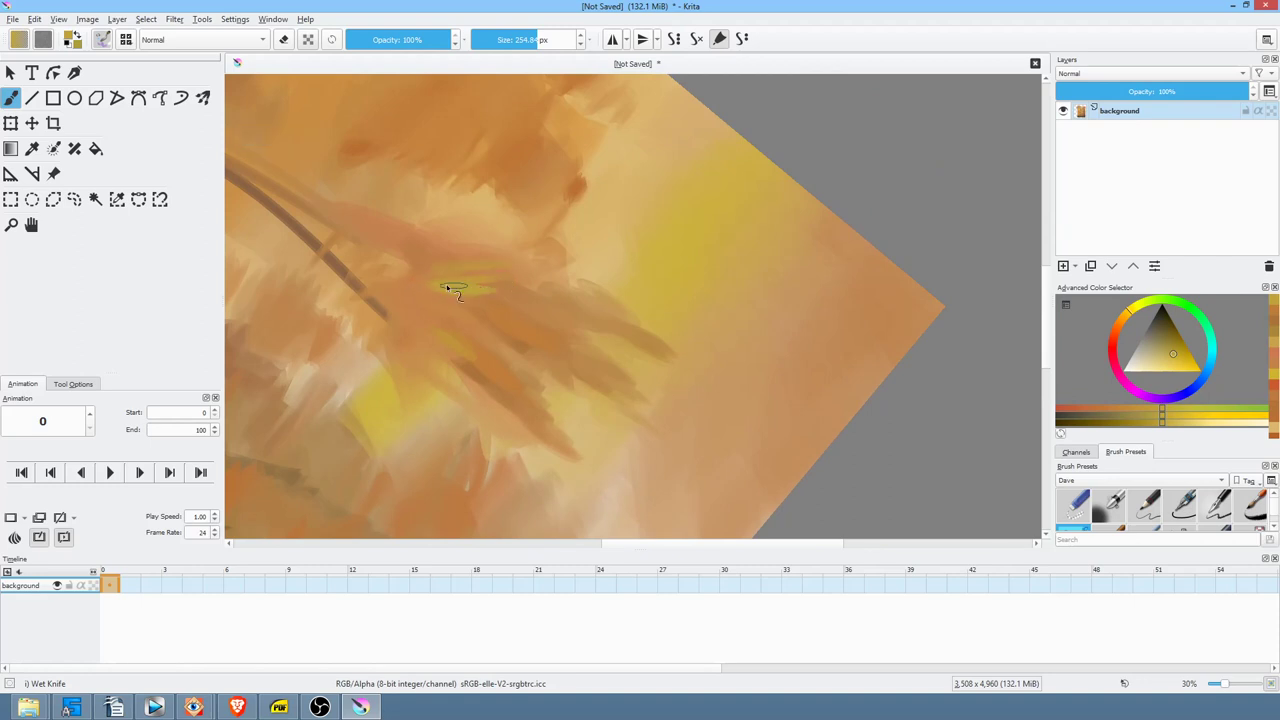
mouse_move(595, 267)
left_mouse_down()
mouse_move(573, 304)
mouse_move(562, 288)
left_mouse_up()
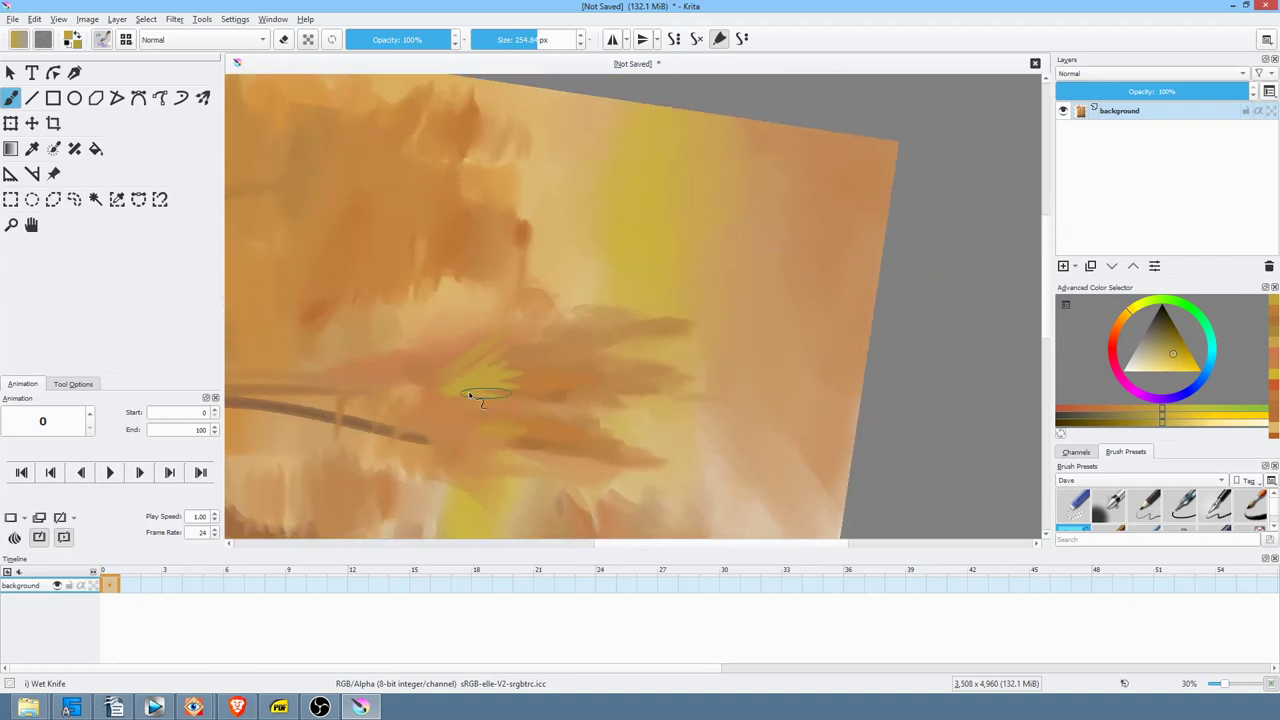
left_click_drag(508, 372, 473, 396)
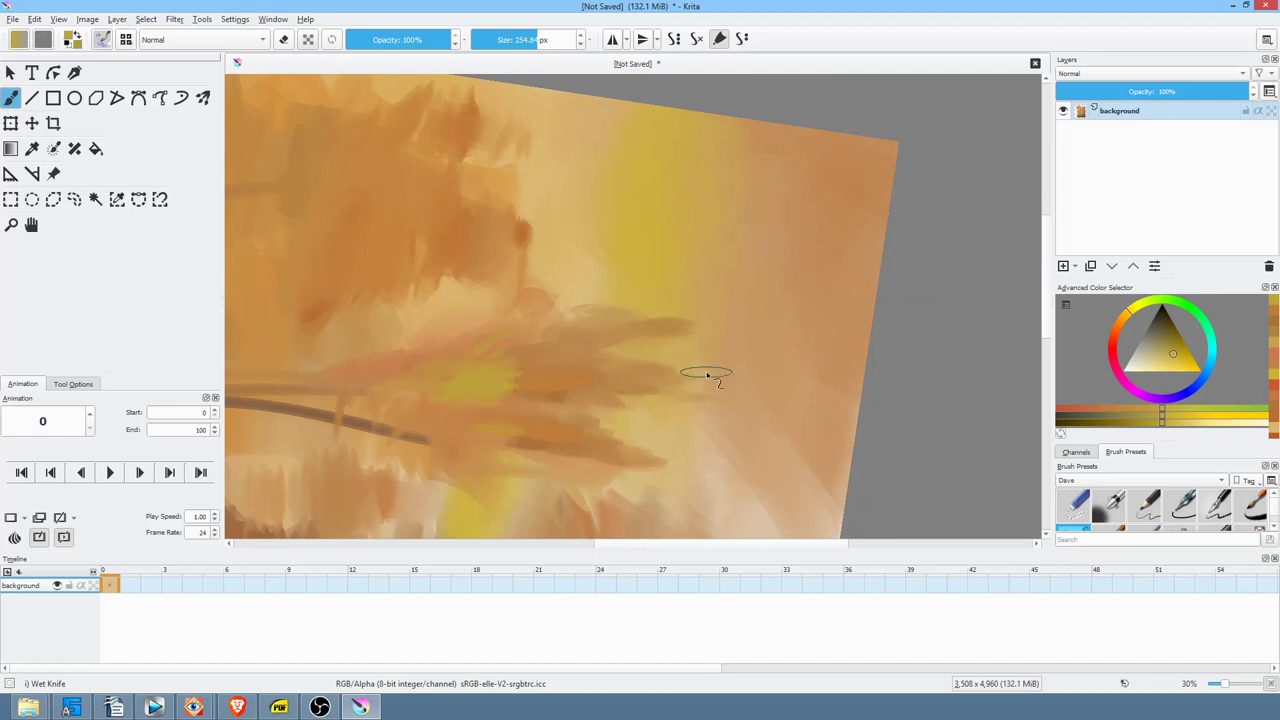
- Add golden yellow leaf strokes beside the middle tree's trunk and in the foliage between the middle and right trees
left_click_drag(612, 332, 693, 215)
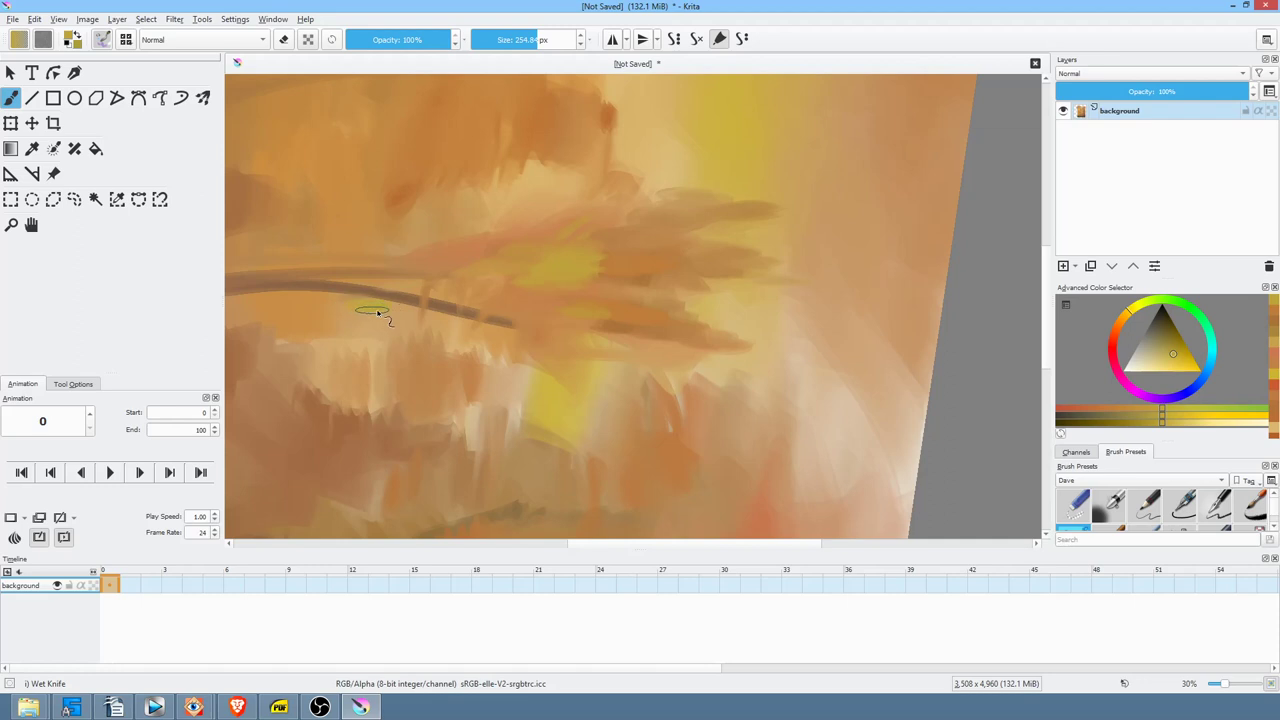
mouse_move(515, 248)
left_mouse_down()
mouse_move(528, 309)
mouse_move(540, 247)
mouse_move(504, 248)
mouse_move(543, 355)
left_mouse_up()
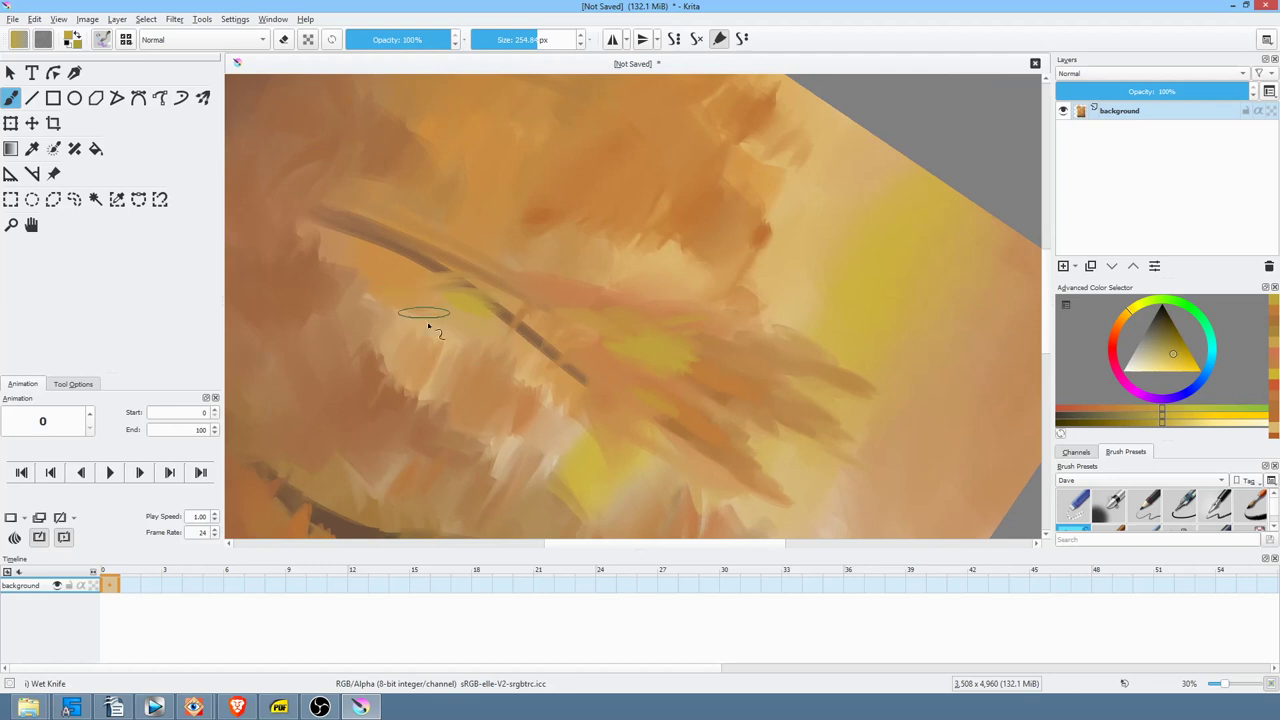
mouse_move(440, 350)
left_mouse_down()
mouse_move(389, 378)
mouse_move(423, 388)
mouse_move(414, 399)
mouse_move(387, 356)
mouse_move(392, 392)
mouse_move(414, 385)
mouse_move(376, 370)
mouse_move(384, 399)
mouse_move(442, 407)
mouse_move(450, 378)
mouse_move(442, 425)
left_mouse_up()
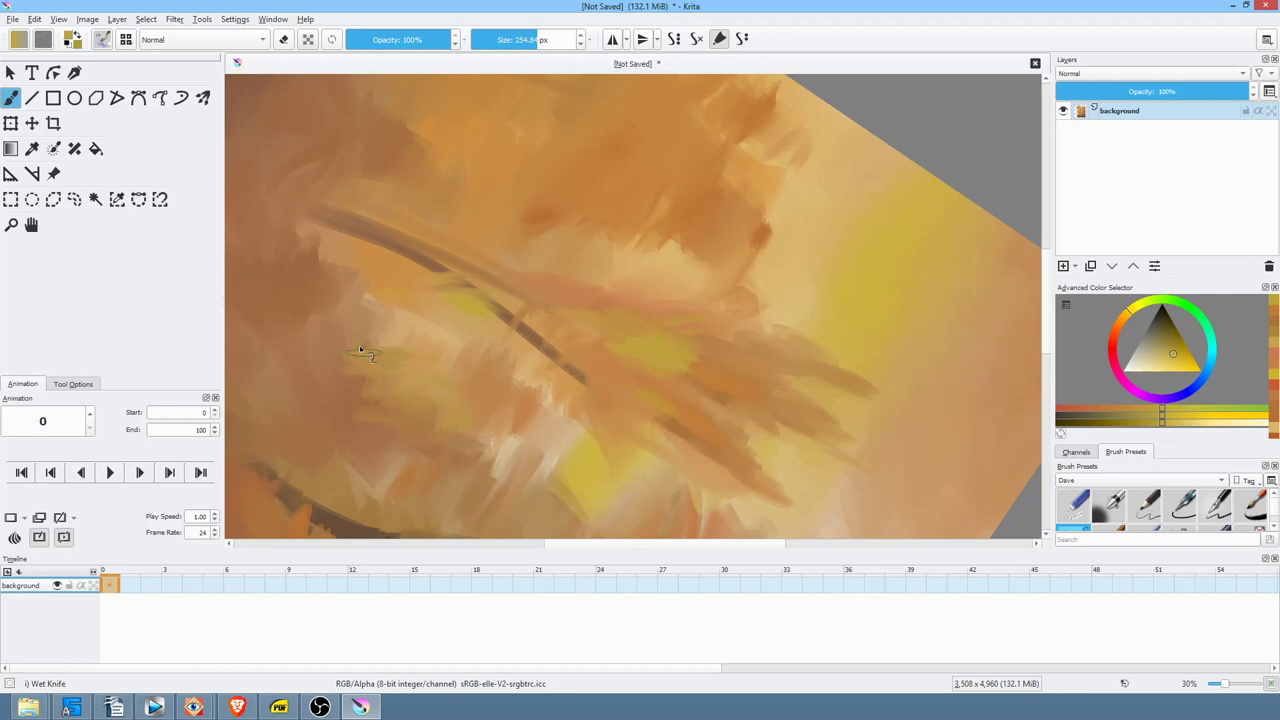
- Dab yellow foliage over the left tree with a brush of about 150 px, lowering the opacity to 78%
key("5")
mouse_move(850, 395)
left_mouse_down()
mouse_move(704, 315)
mouse_move(620, 380)
mouse_move(640, 352)
left_mouse_up()
mouse_move(718, 331)
left_mouse_down()
mouse_move(677, 351)
mouse_move(710, 376)
left_mouse_up()
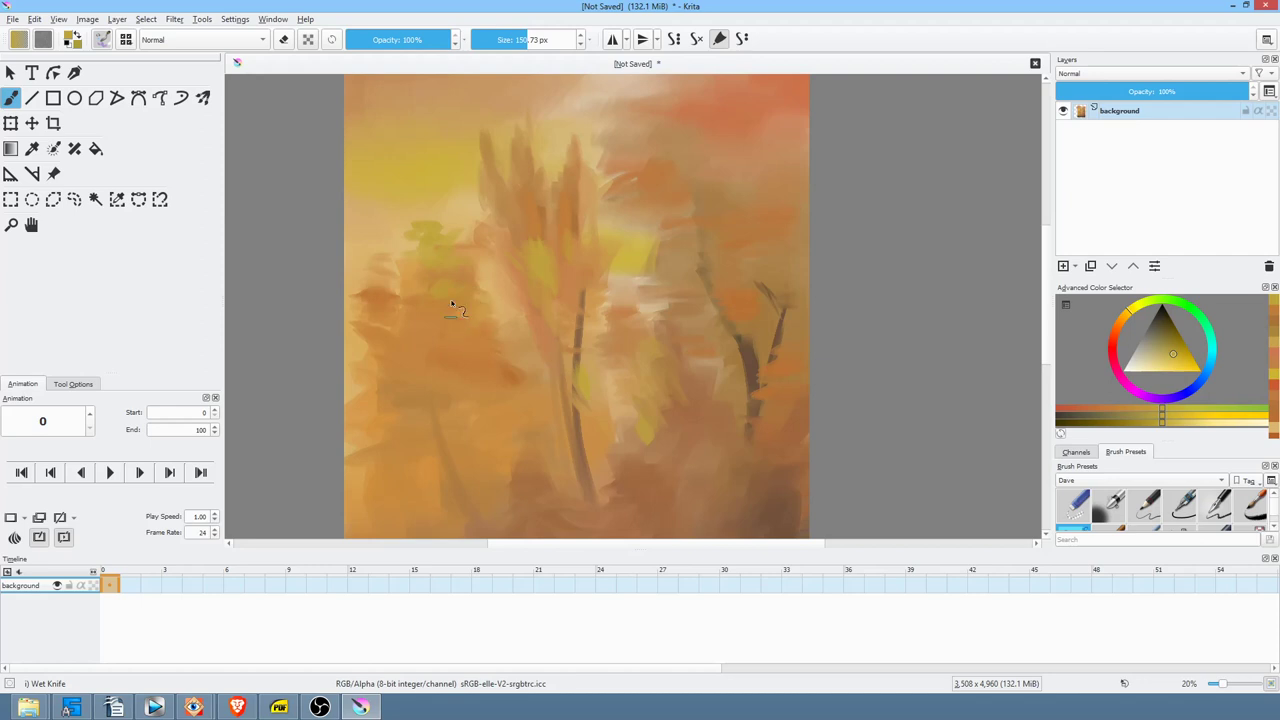
left_click(428, 43)
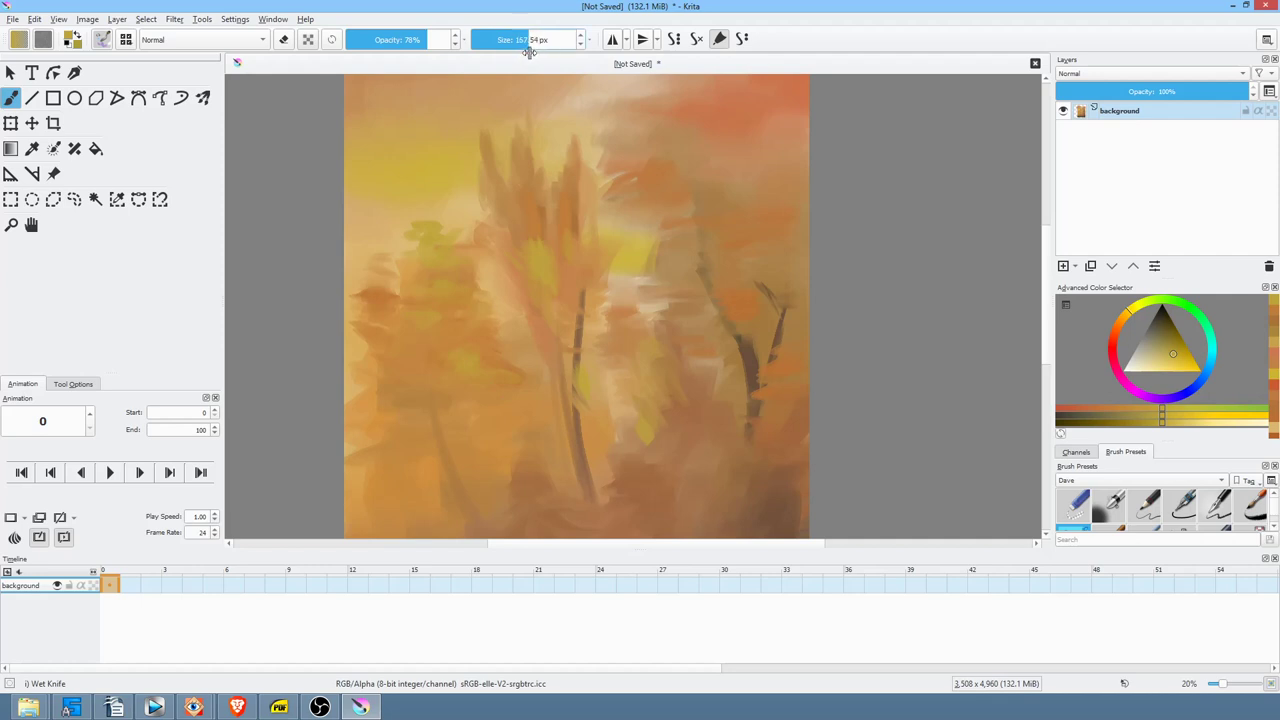
left_click_drag(474, 379, 461, 355)
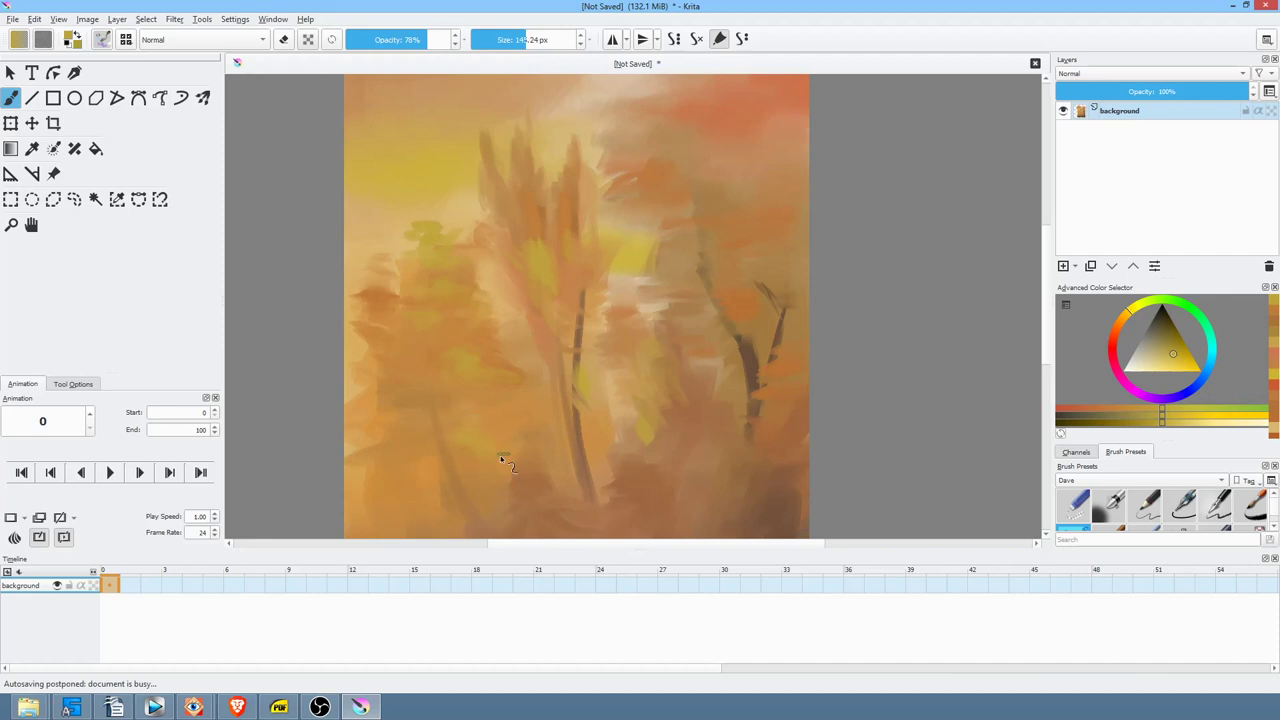
- Paint yellow leaf clusters around the right tree's branches and trunk and in the foliage to its left
left_click_drag(803, 443, 762, 455)
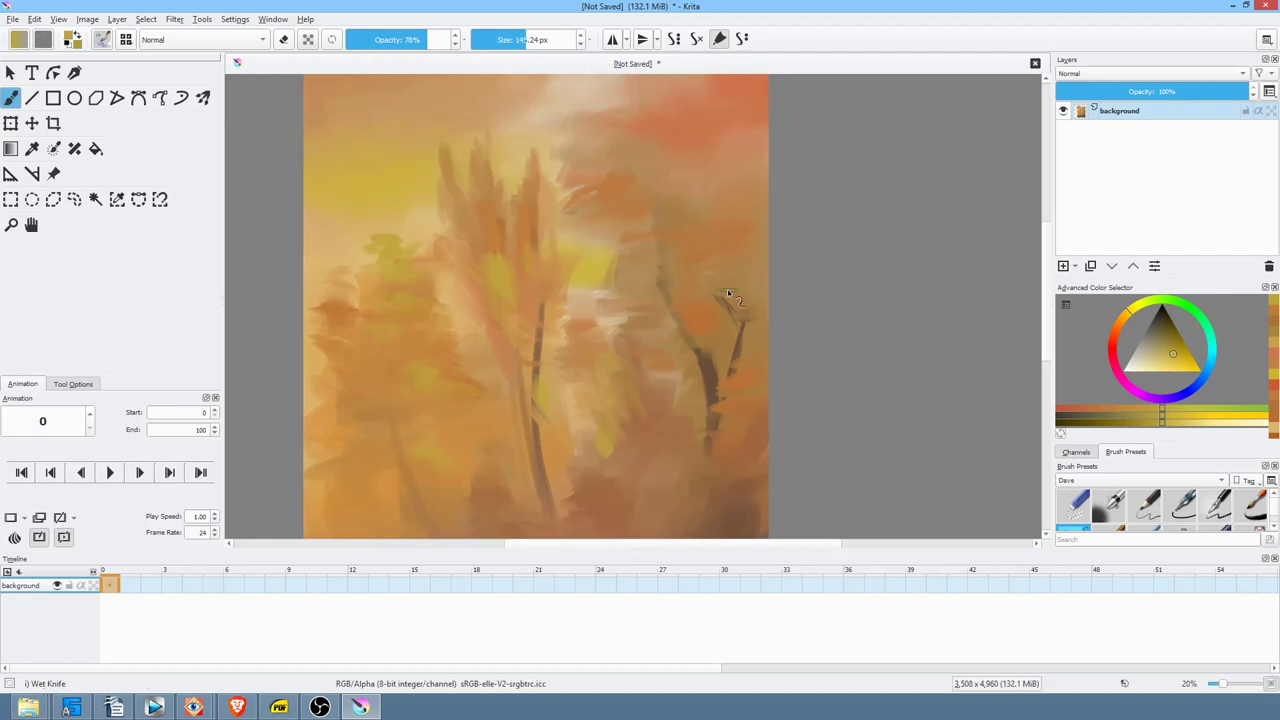
left_click_drag(702, 306, 707, 300)
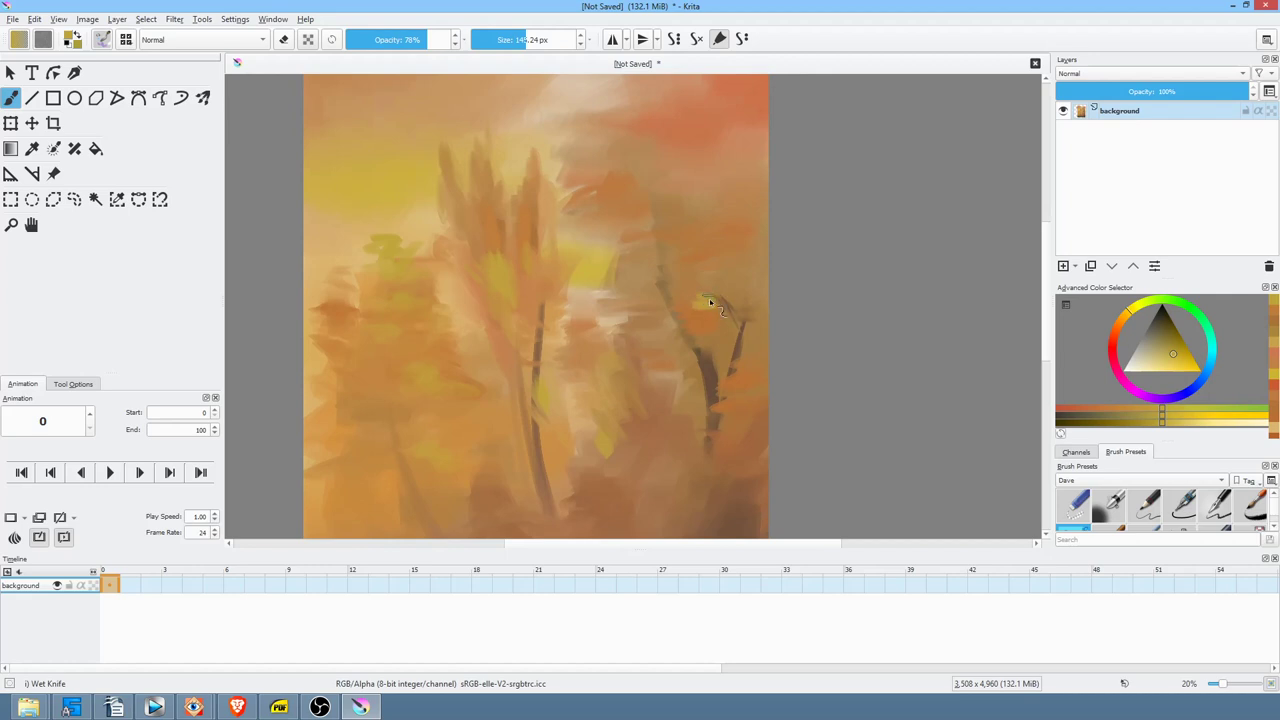
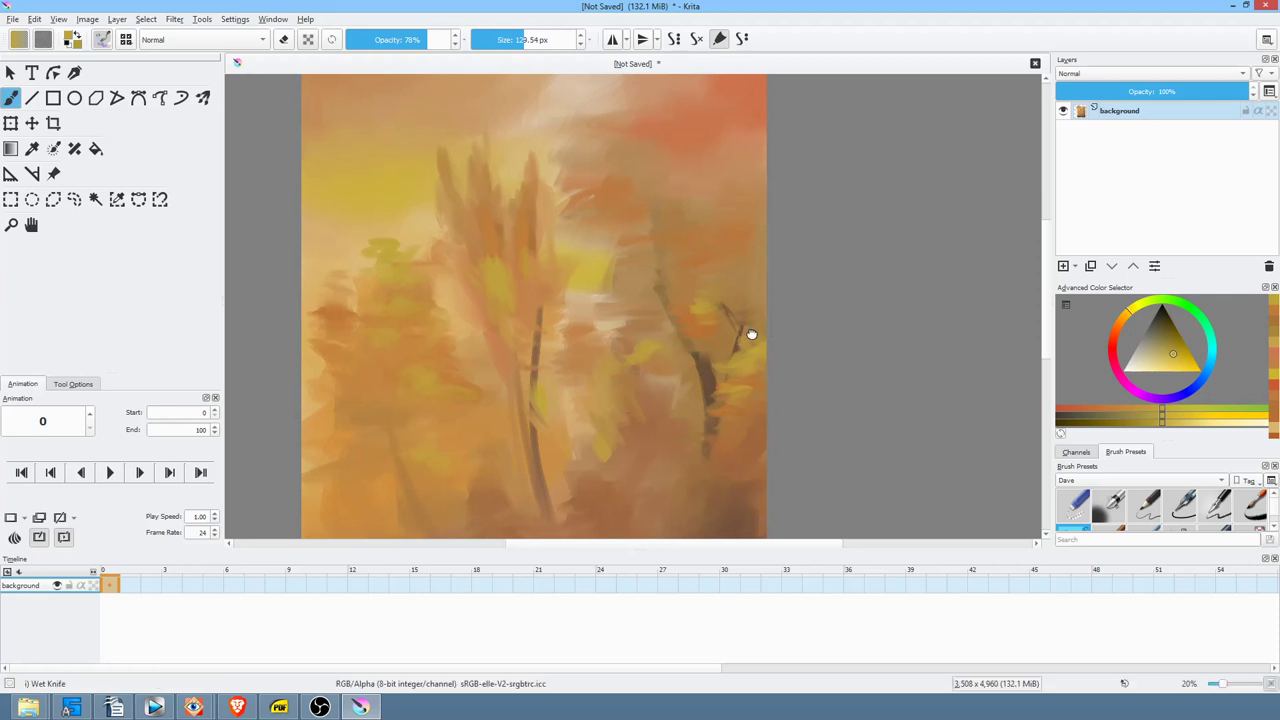
left_click_drag(756, 325, 706, 403)
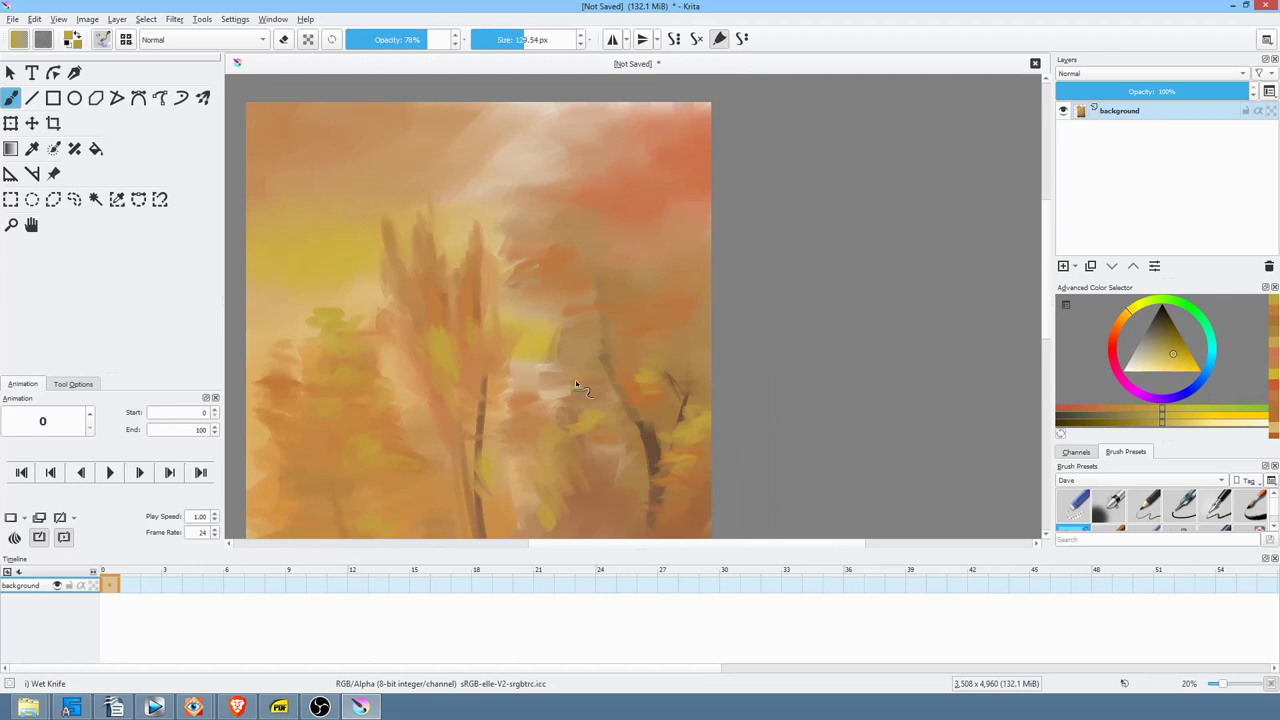
mouse_move(556, 400)
left_mouse_down()
mouse_move(608, 392)
mouse_move(617, 425)
left_mouse_up()
- Sample a reddish brown and blend it into the undergrowth between the middle and right trees
mouse_move(726, 467)
left_mouse_down()
mouse_move(806, 214)
mouse_move(742, 248)
left_mouse_up()
left_click(629, 376, "ctrl")
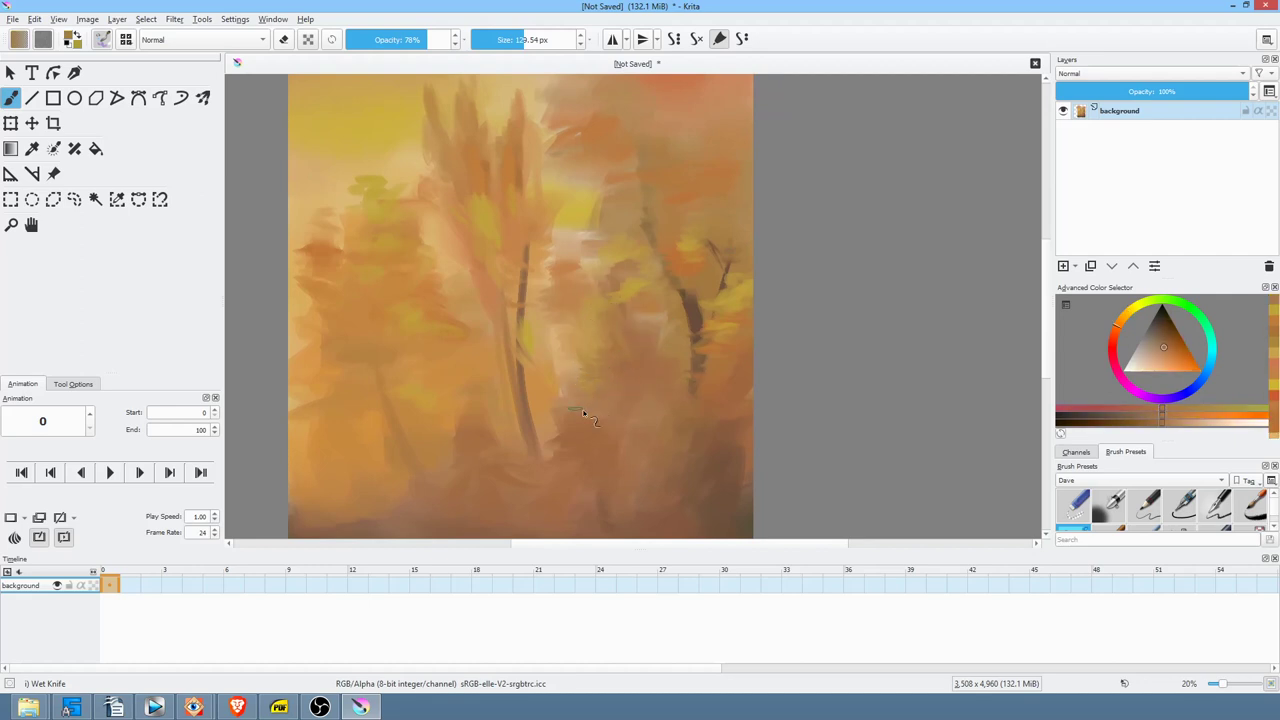
left_click_drag(725, 385, 713, 355)
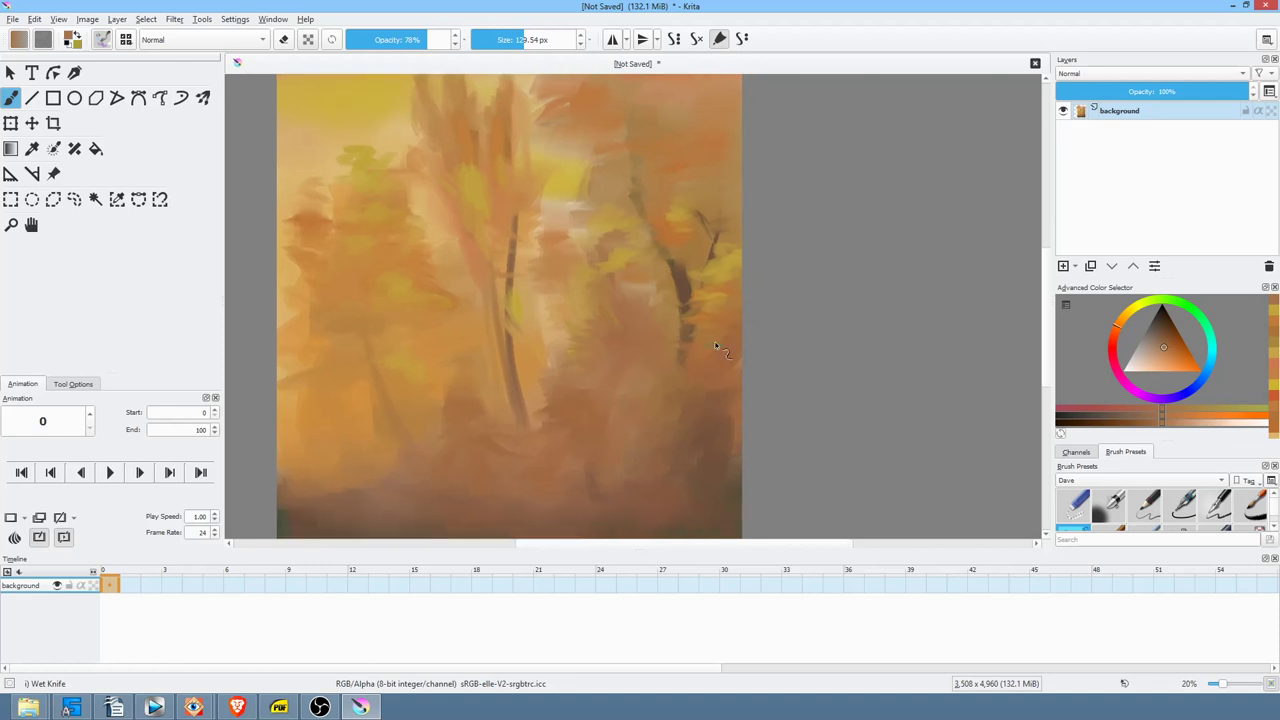
- Sample yellow from the right tree's leaves and paint more highlights in the orange foliage beside its lower trunk
left_click(734, 266, "ctrl")
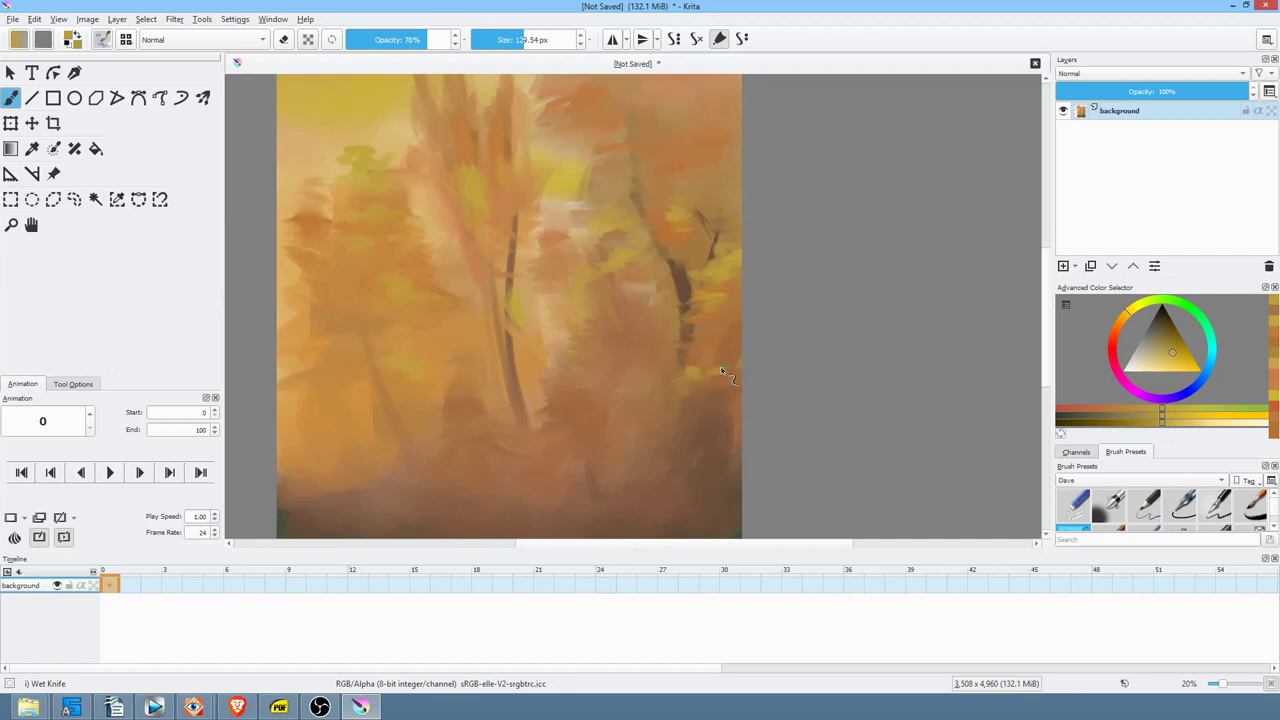
key("1")
left_click_drag(876, 385, 339, 330)
left_click_drag(657, 360, 839, 338)
left_click_drag(651, 229, 683, 223)
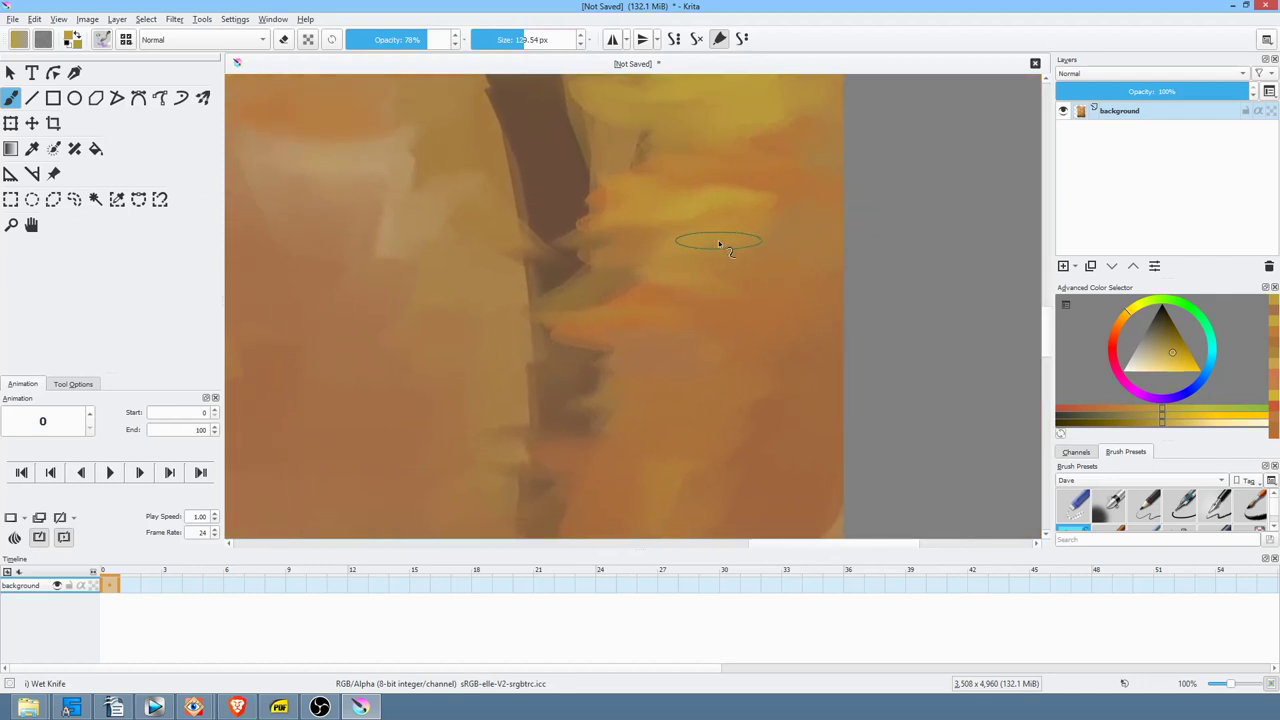
- Switch to canvas-only view and paint a spreading yellow leafy bush across the base of the right tree's trunk
key("Tab")
left_click_drag(485, 258, 1012, 381)
left_click_drag(896, 412, 948, 401)
left_click_drag(960, 485, 598, 368)
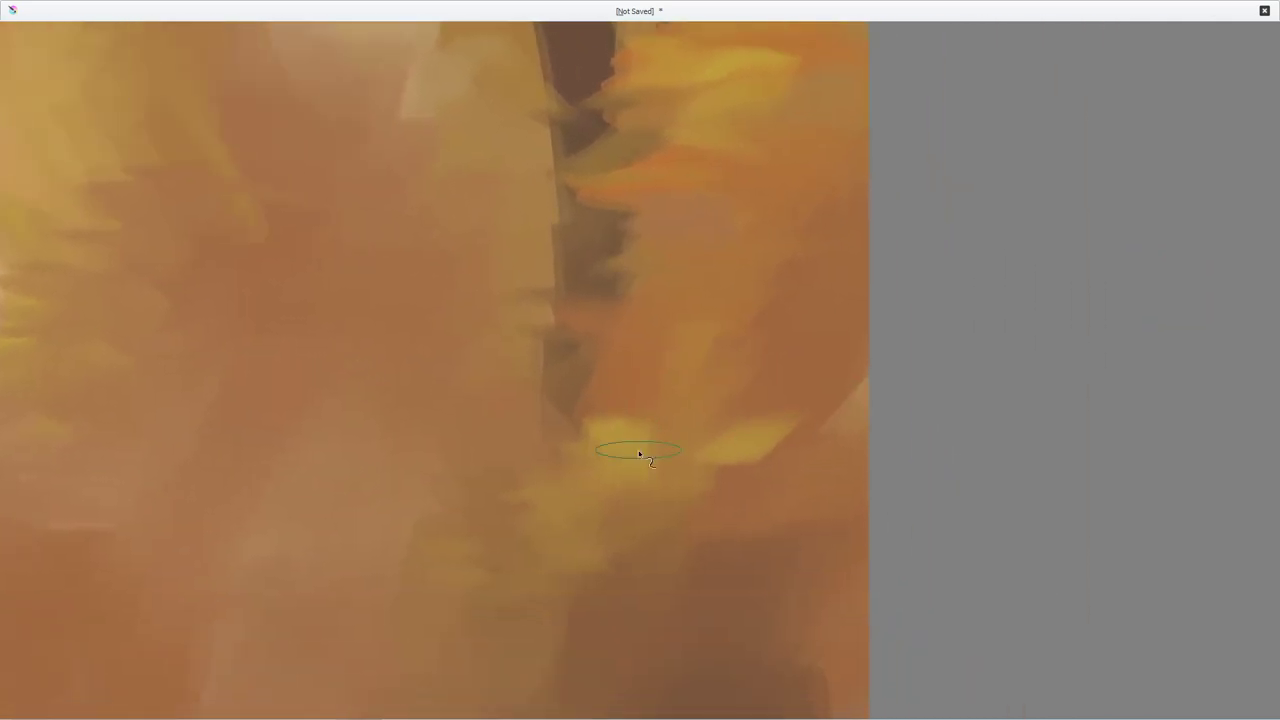
mouse_move(700, 421)
left_mouse_down()
mouse_move(717, 464)
mouse_move(739, 469)
mouse_move(775, 394)
mouse_move(813, 445)
mouse_move(779, 418)
left_mouse_up()
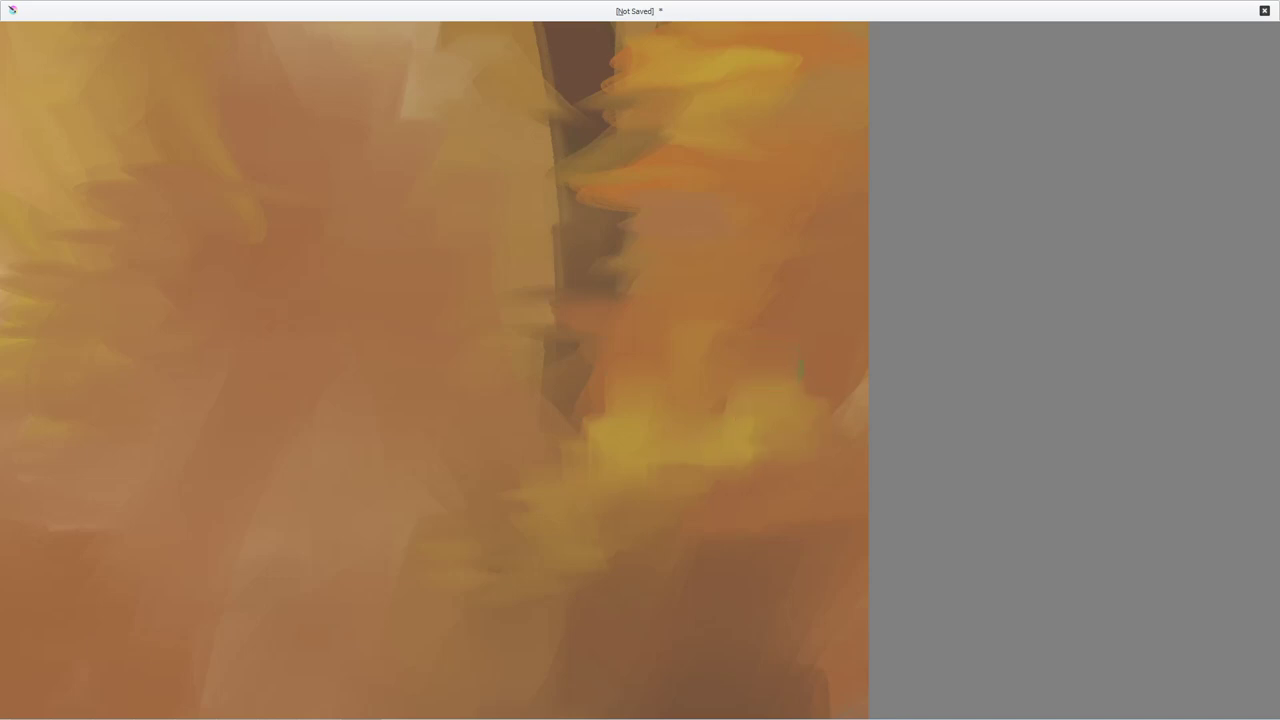
mouse_move(766, 369)
left_mouse_down()
mouse_move(776, 348)
mouse_move(779, 402)
left_mouse_up()
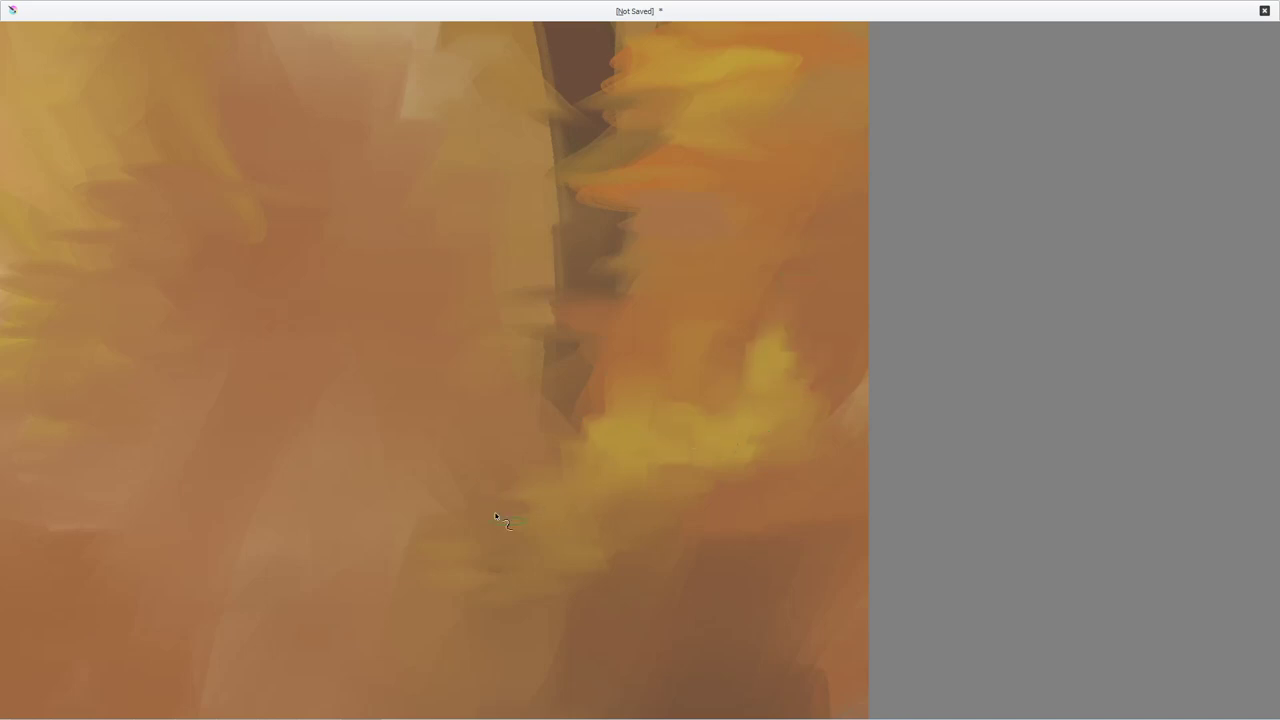
left_click_drag(433, 524, 459, 558)
mouse_move(440, 460)
left_mouse_down()
mouse_move(471, 514)
mouse_move(531, 477)
mouse_move(460, 560)
mouse_move(377, 615)
left_mouse_up()
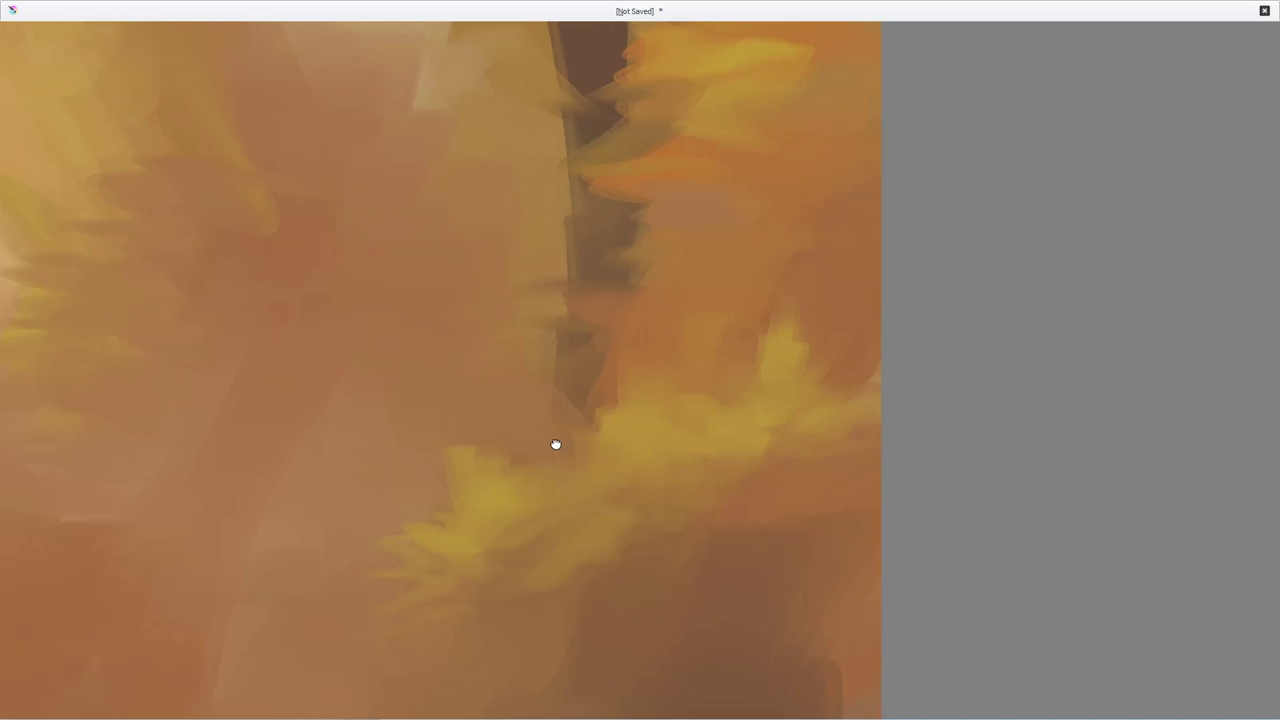
- Paint a smaller yellow leaf cluster up and to the left of the bush at the right trunk's base
left_click_drag(540, 452, 680, 440)
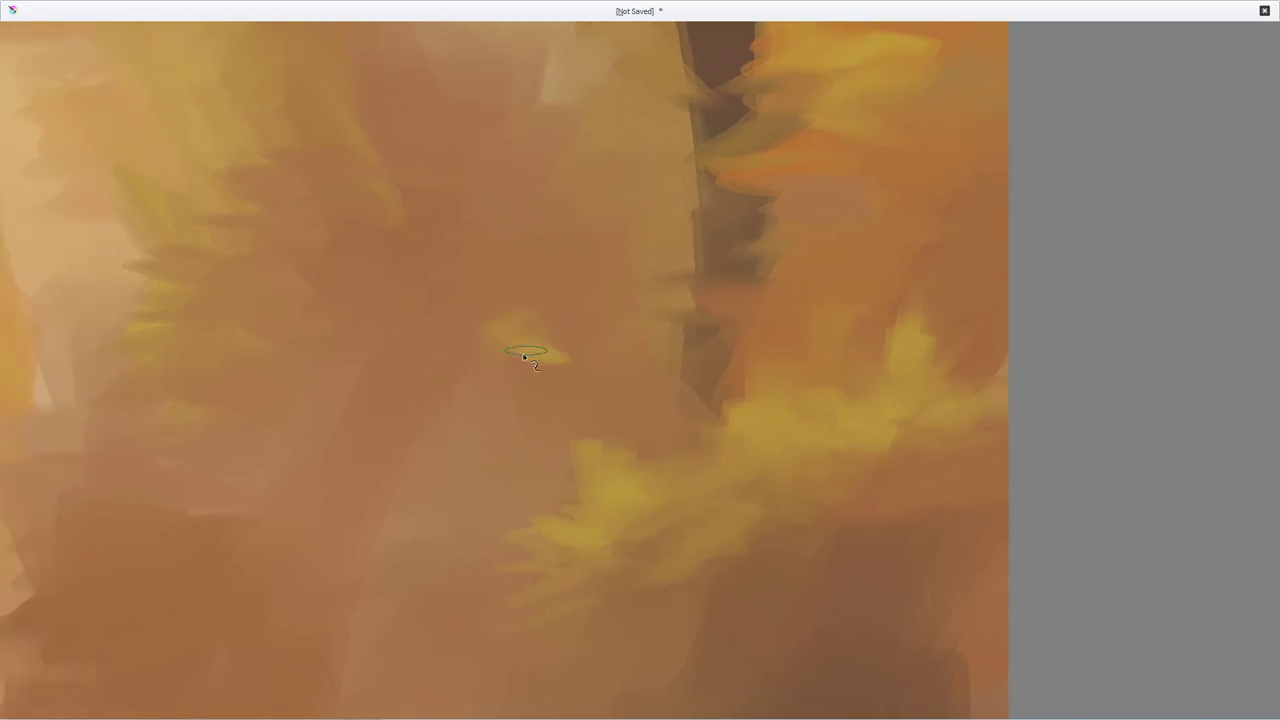
mouse_move(548, 400)
left_mouse_down()
mouse_move(498, 384)
mouse_move(495, 305)
left_mouse_up()
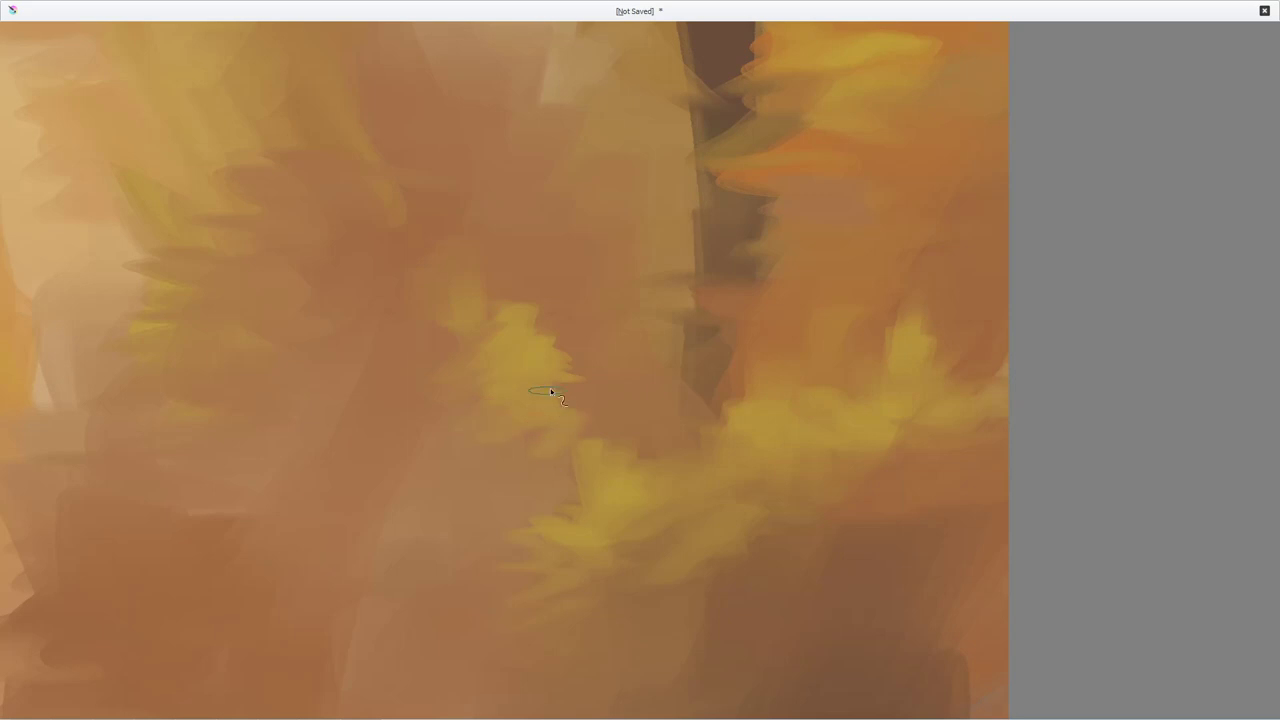
left_click_drag(546, 403, 597, 370)
mouse_move(798, 330)
left_mouse_down()
mouse_move(737, 389)
mouse_move(762, 373)
left_mouse_up()
mouse_move(858, 319)
left_mouse_down()
mouse_move(966, 295)
mouse_move(854, 312)
left_mouse_up()
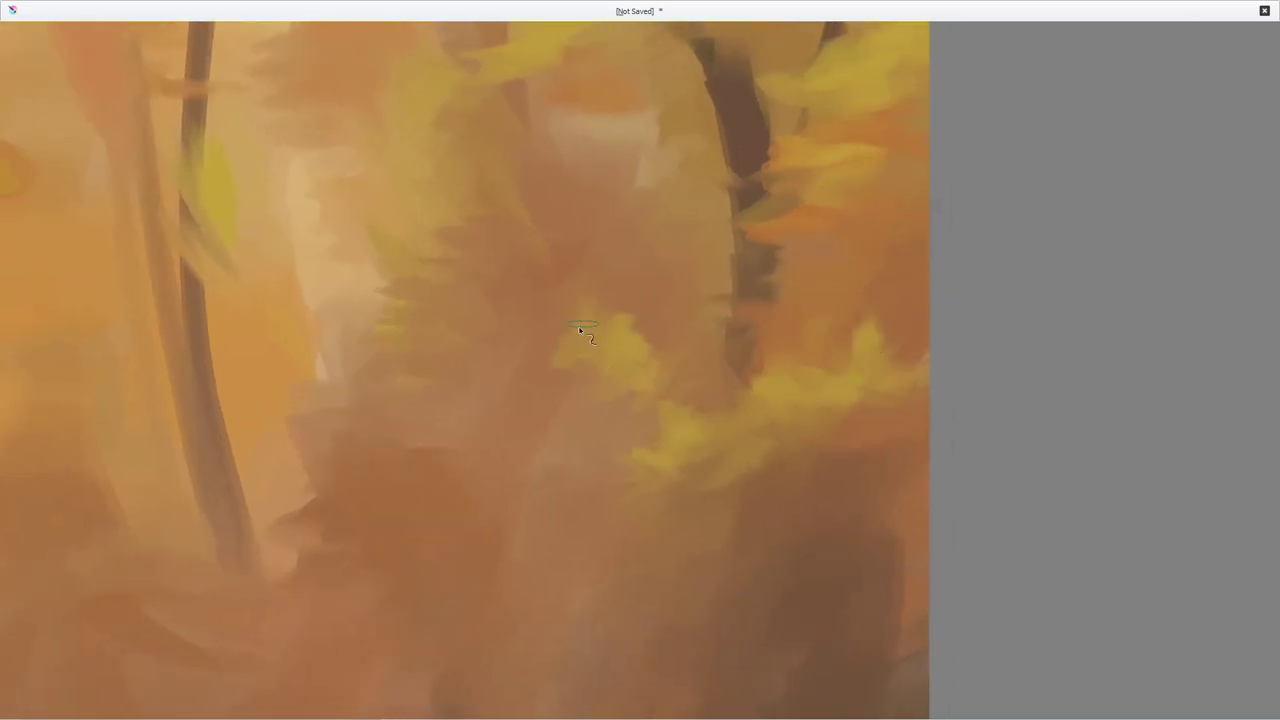
- Paint a rounded yellow leafy top on the brown bush beside the foot of the middle tree
left_click_drag(577, 392, 550, 495)
left_click_drag(577, 450, 675, 432)
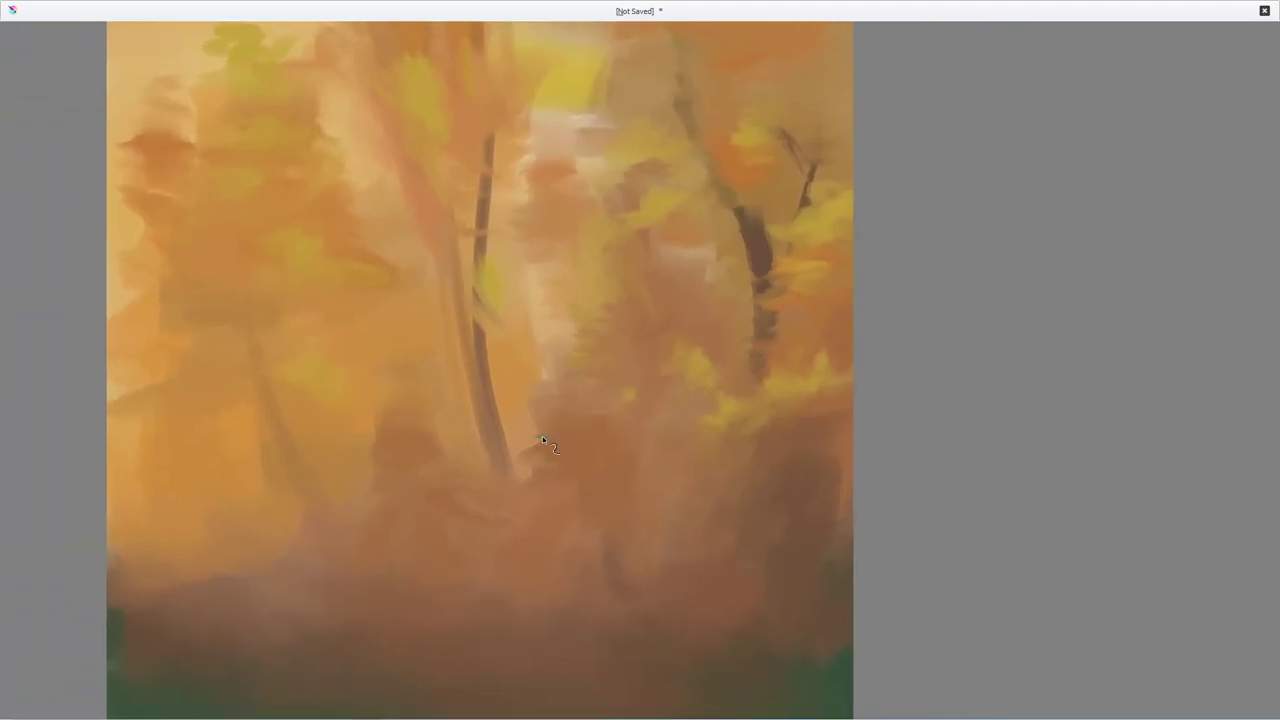
left_click_drag(615, 426, 621, 443)
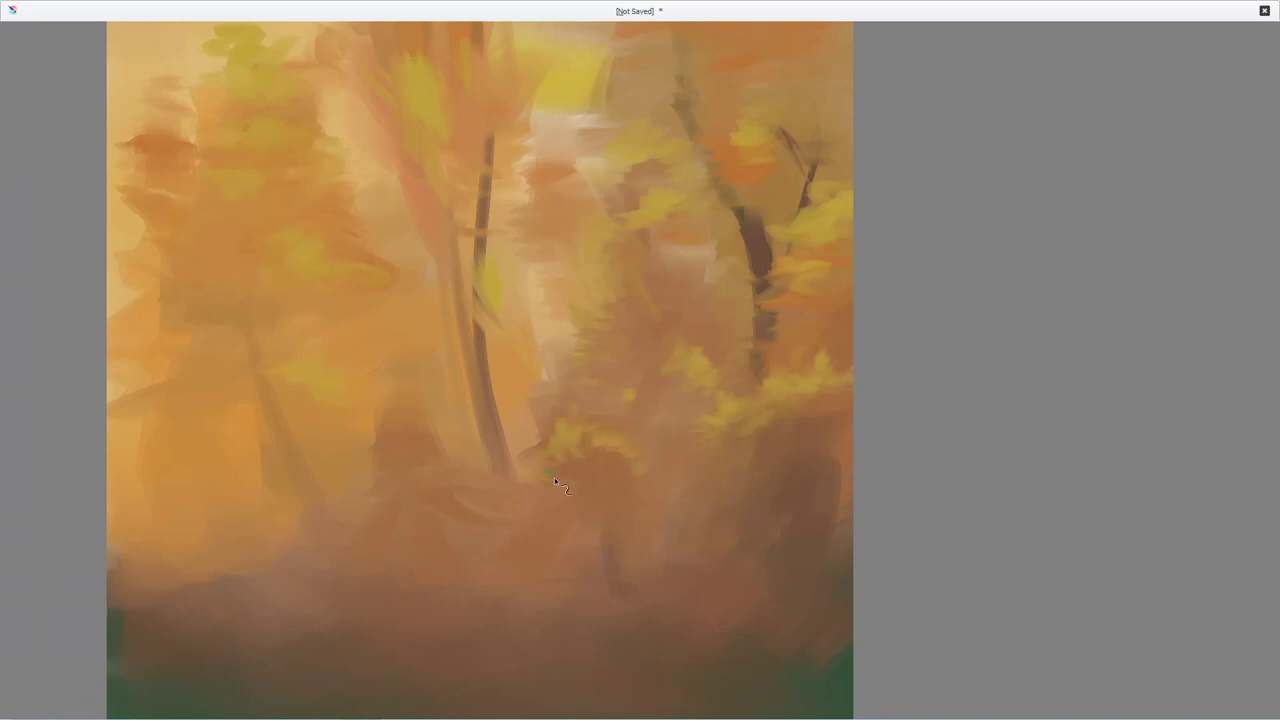
left_click_drag(584, 459, 639, 455)
- Sample a reddish brown from the ground below the middle tree's trunk for painting around its base
key("Tab")
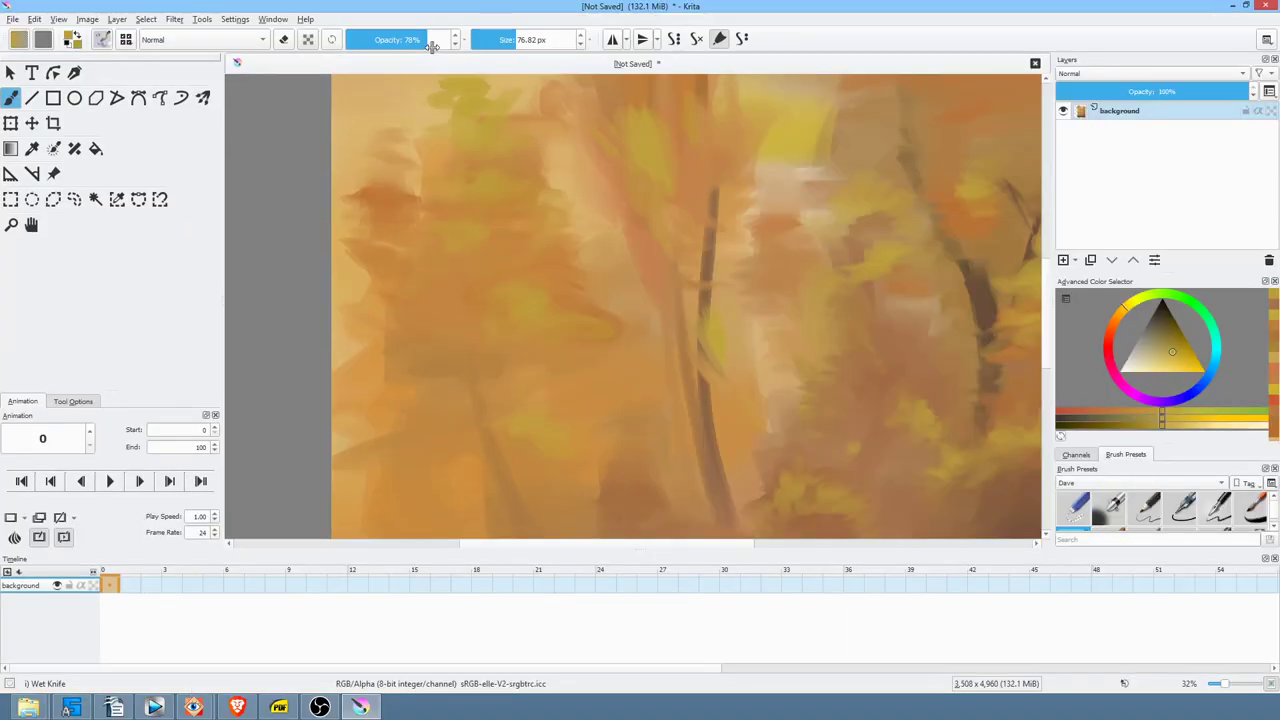
key("Tab")
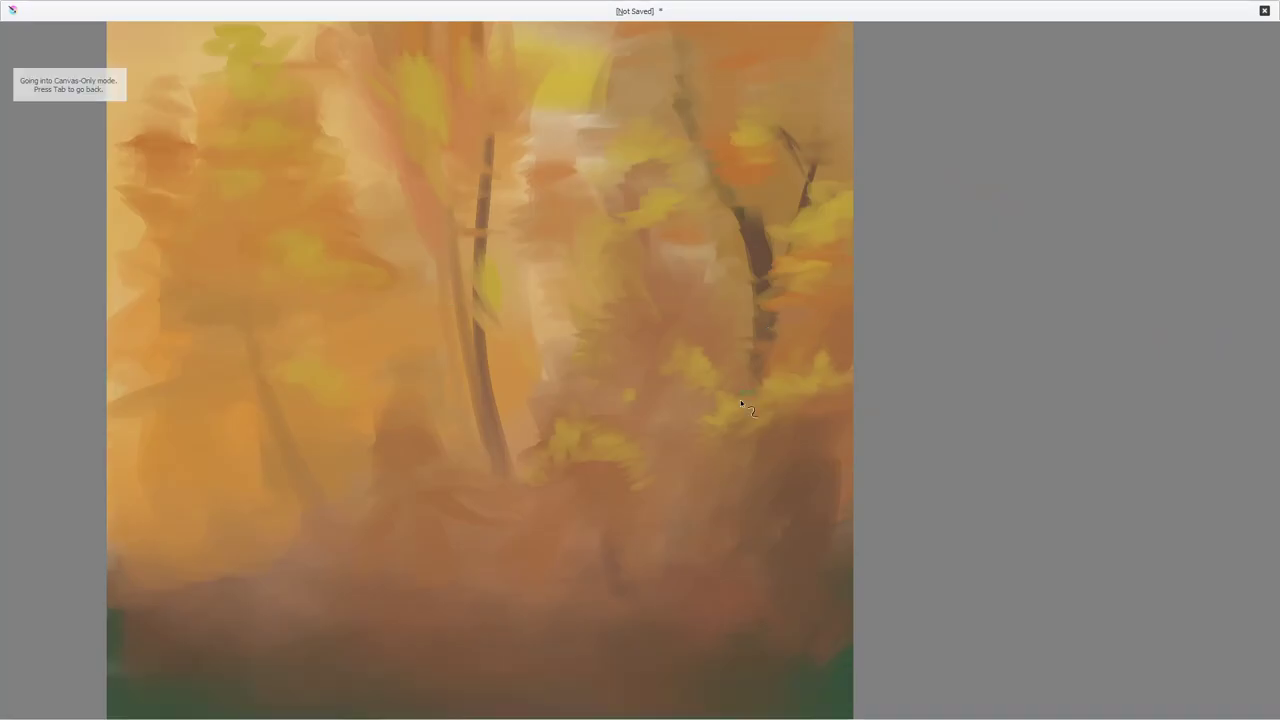
scroll(631, 397, "down", 1)
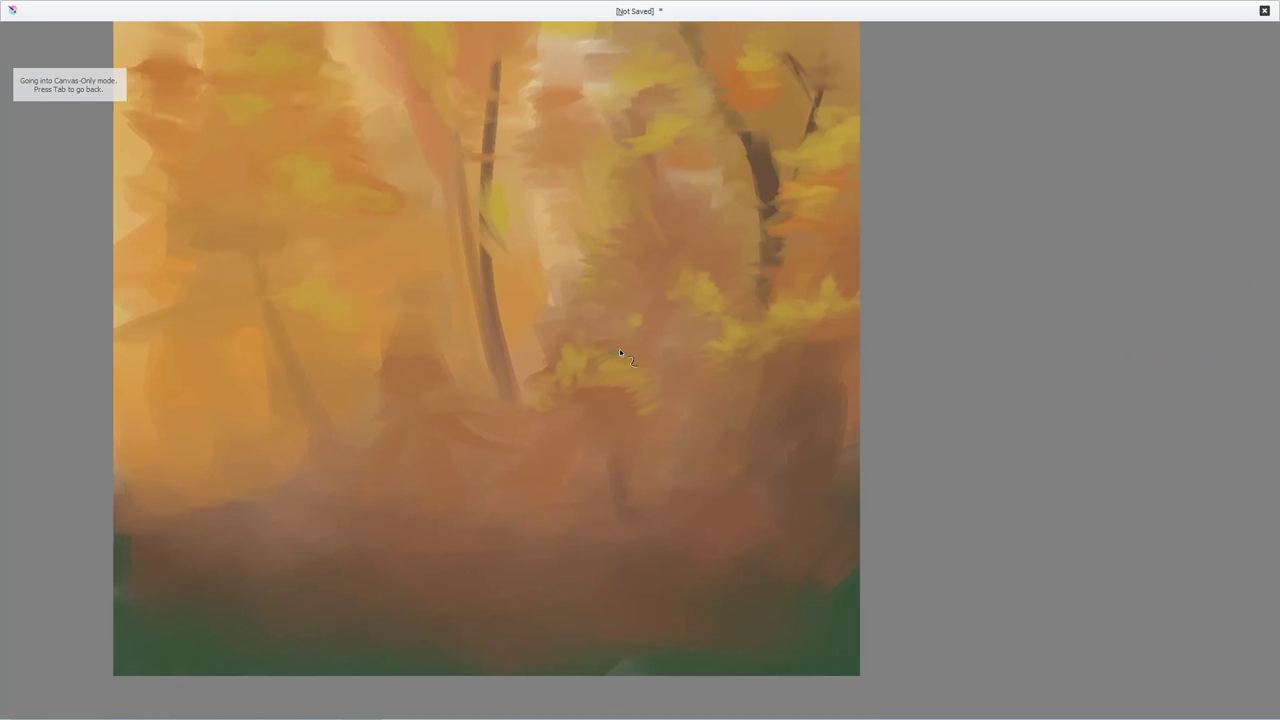
left_click(468, 465, "ctrl")
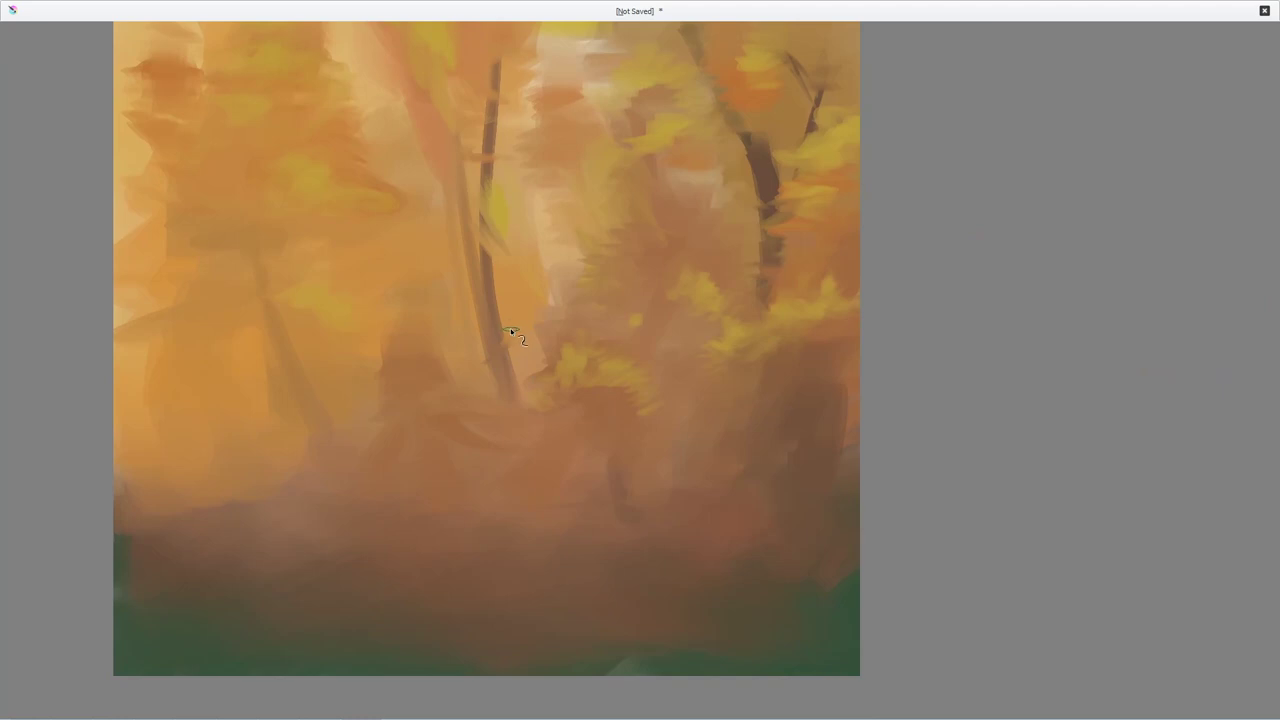
- Paint soft orange foliage left of the central trunks and blend muted brown strokes over the faint trunk at far left
left_click_drag(490, 374, 559, 413)
left_click_drag(462, 315, 452, 333)
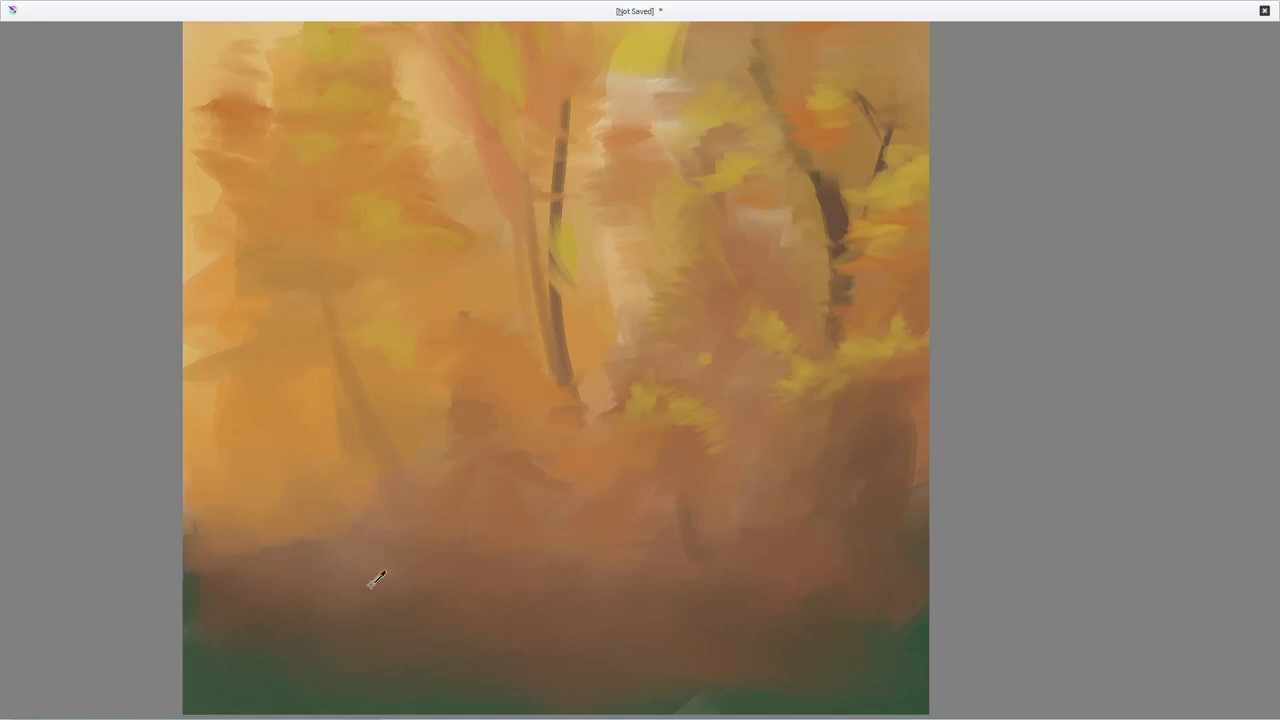
mouse_move(292, 391)
left_mouse_down()
mouse_move(309, 466)
mouse_move(340, 443)
mouse_move(385, 453)
left_mouse_up()
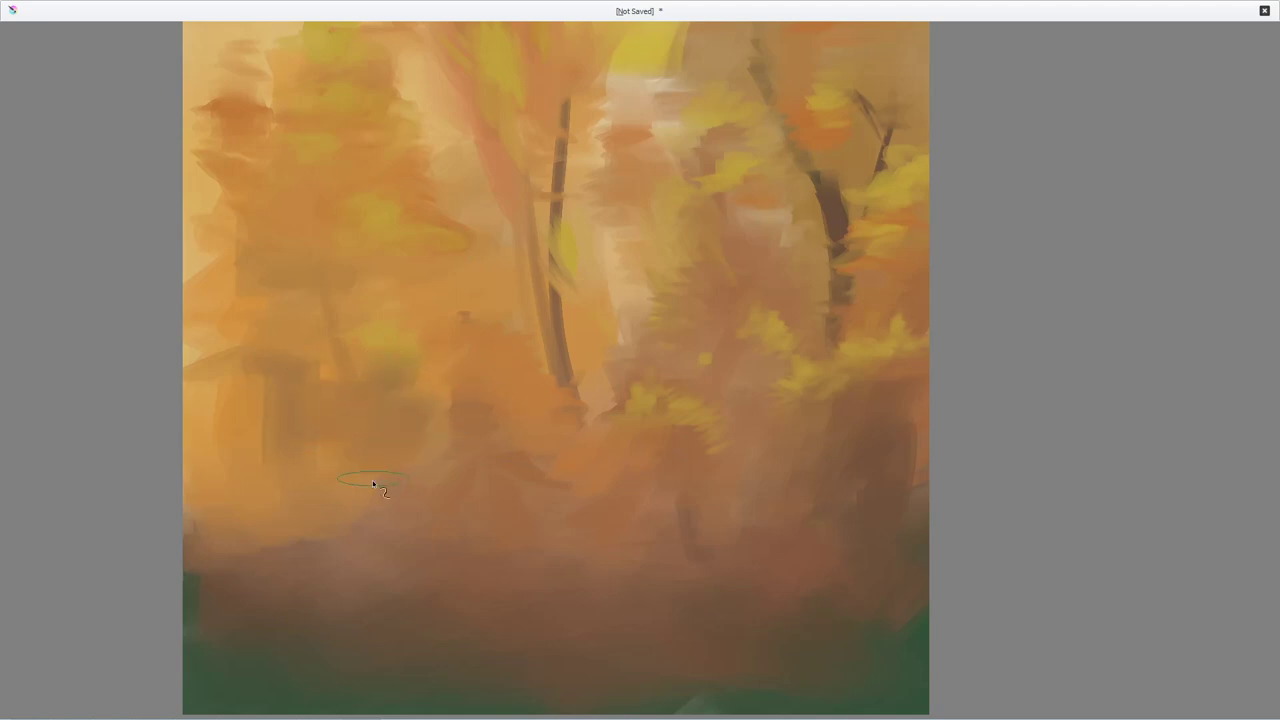
mouse_move(870, 240)
left_mouse_down()
mouse_move(836, 206)
mouse_move(832, 176)
left_mouse_up()
mouse_move(680, 338)
left_mouse_down()
mouse_move(654, 351)
mouse_move(692, 338)
mouse_move(592, 330)
left_mouse_up()
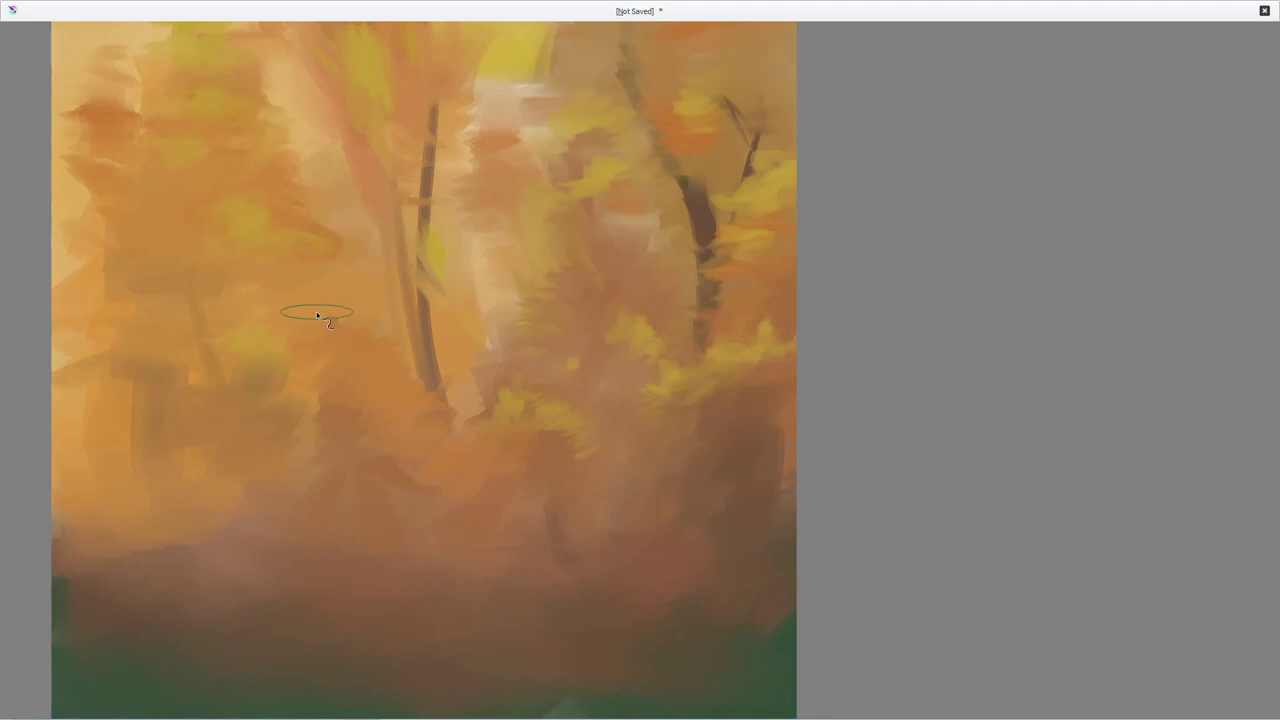
- Sample dark brown from the right-hand trunk and paint the barn's roof ridge at 100% opacity with a brush of about 252 px
key("Tab")
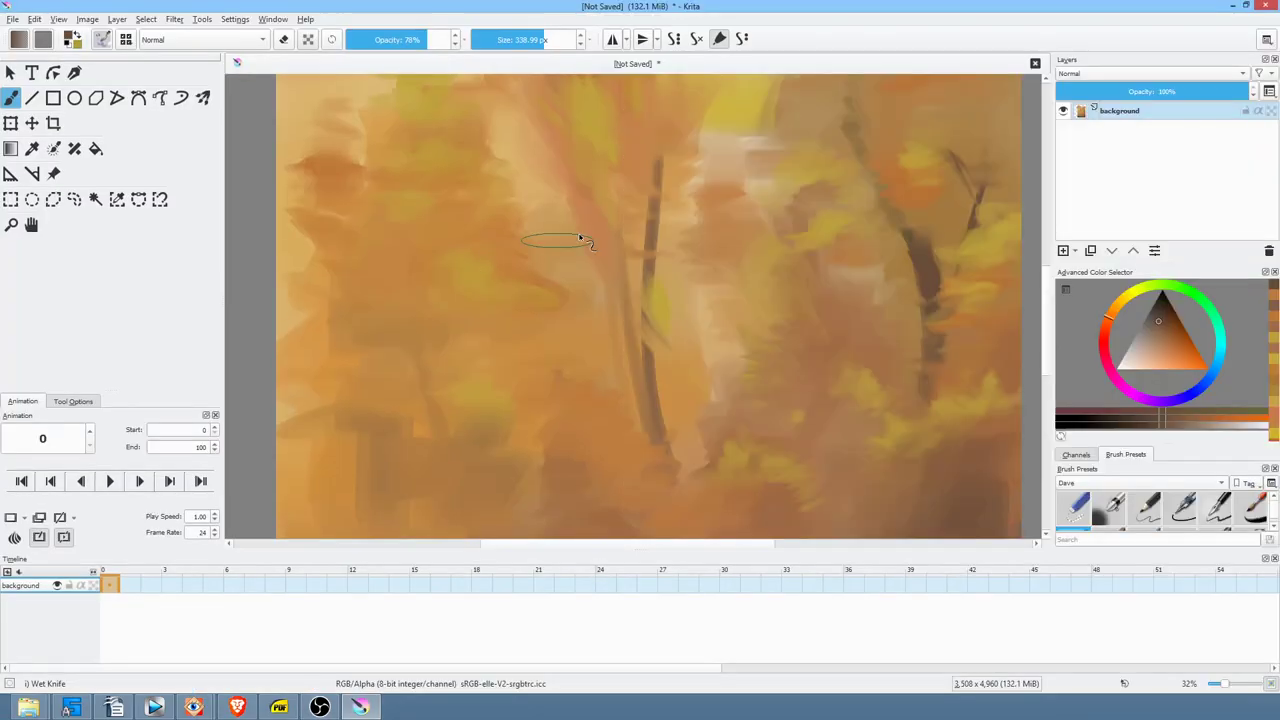
left_click(940, 266, "ctrl")
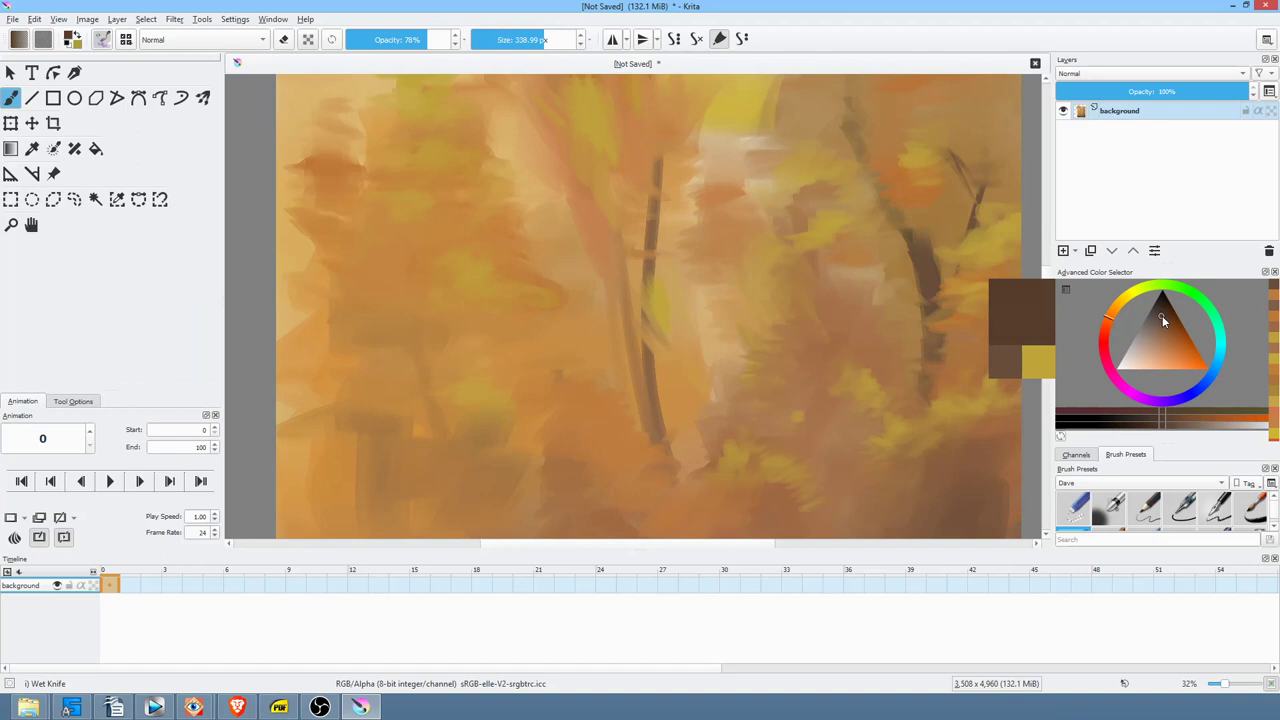
left_click_drag(504, 375, 480, 296)
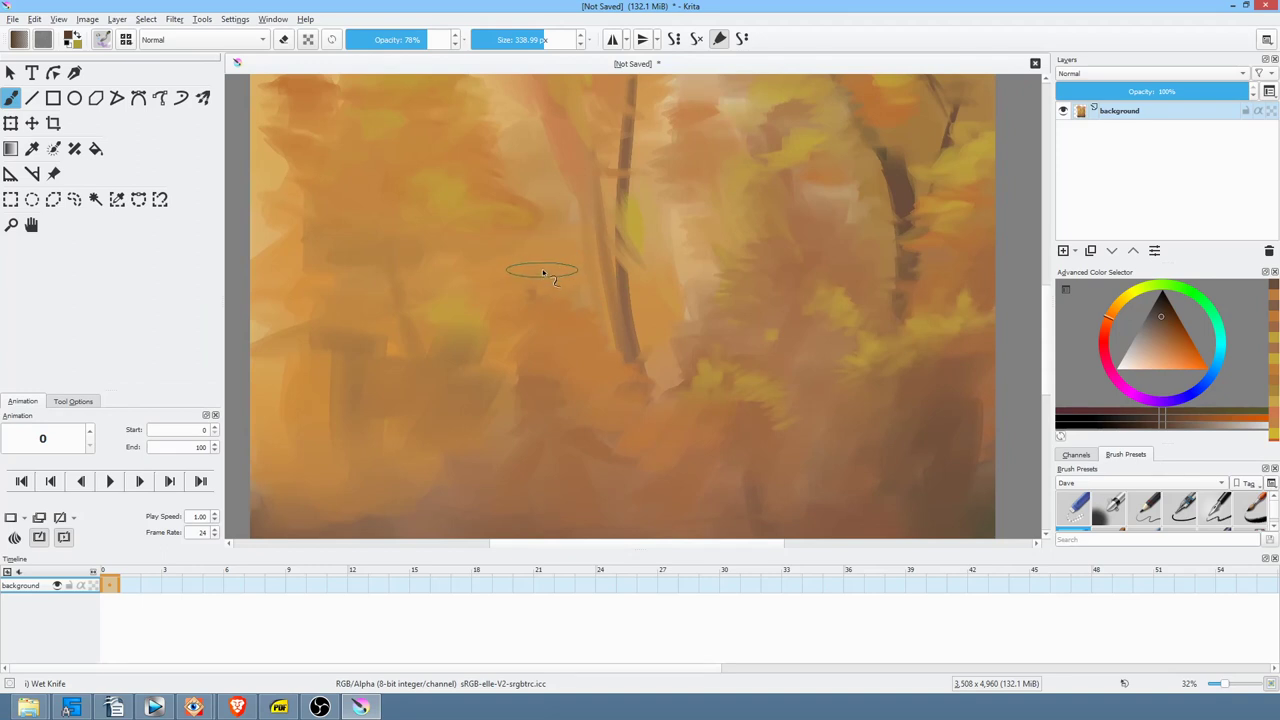
mouse_move(520, 298)
left_mouse_down()
mouse_move(594, 270)
mouse_move(500, 298)
left_mouse_up()
key("o")
key("o")
left_click_drag(476, 298, 506, 294)
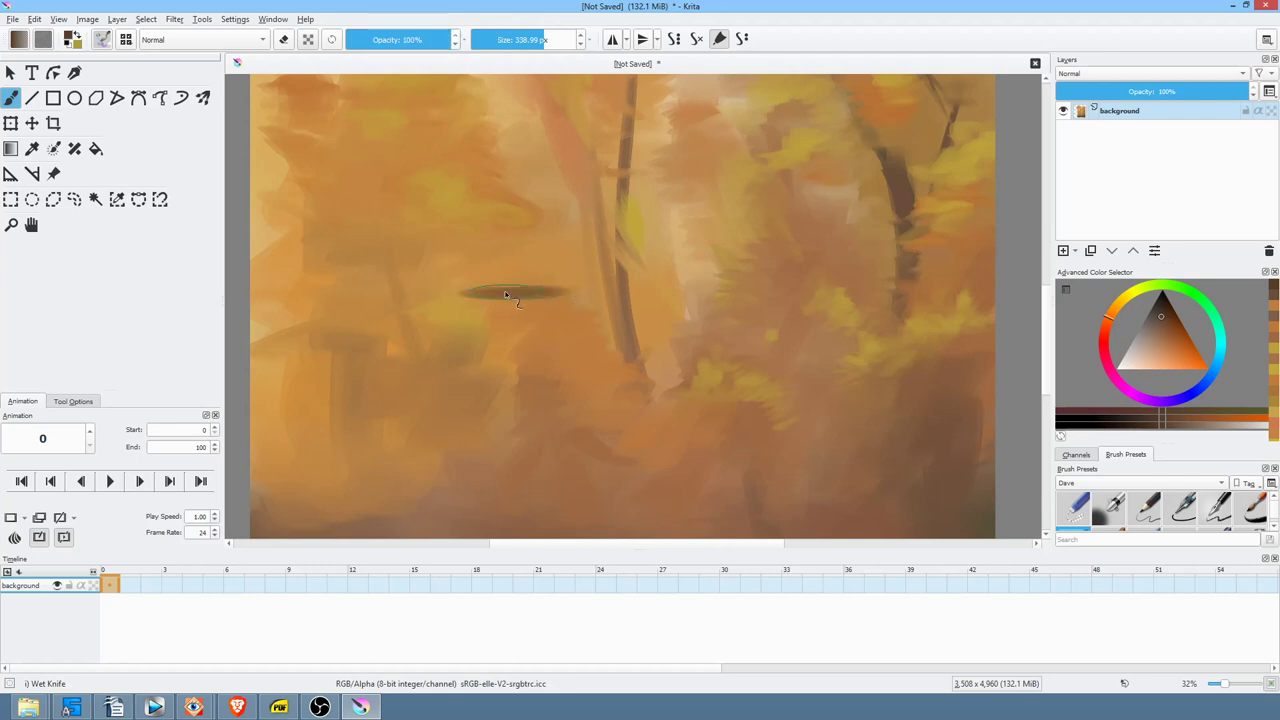
key("bracketleft")
mouse_move(448, 301)
left_mouse_down()
mouse_move(588, 293)
mouse_move(546, 349)
left_mouse_up()
left_click_drag(638, 314, 618, 275)
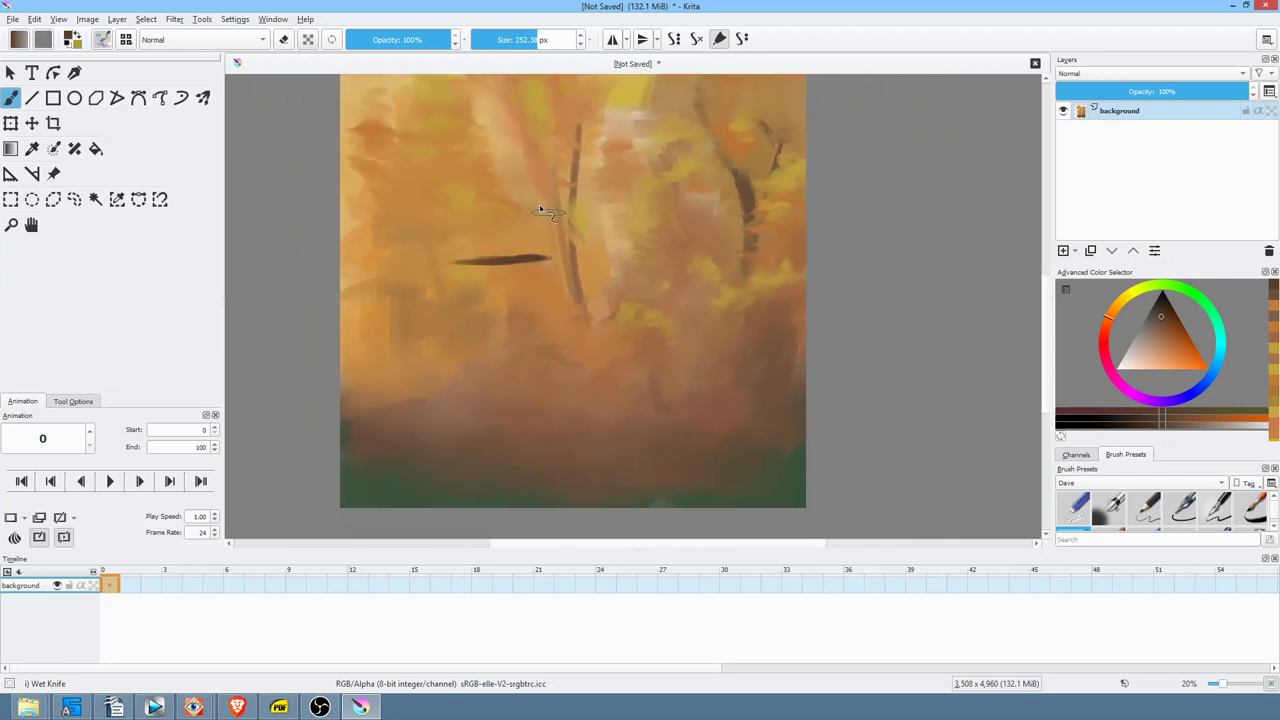
- Block in the barn's sloping main roof and the left lean-to as a solid dark brown silhouette
mouse_move(518, 256)
left_mouse_down()
mouse_move(463, 264)
mouse_move(465, 293)
mouse_move(480, 263)
mouse_move(494, 278)
mouse_move(517, 261)
mouse_move(523, 280)
mouse_move(524, 263)
mouse_move(544, 258)
mouse_move(506, 311)
mouse_move(508, 280)
mouse_move(480, 277)
mouse_move(457, 282)
mouse_move(424, 324)
mouse_move(490, 323)
left_mouse_up()
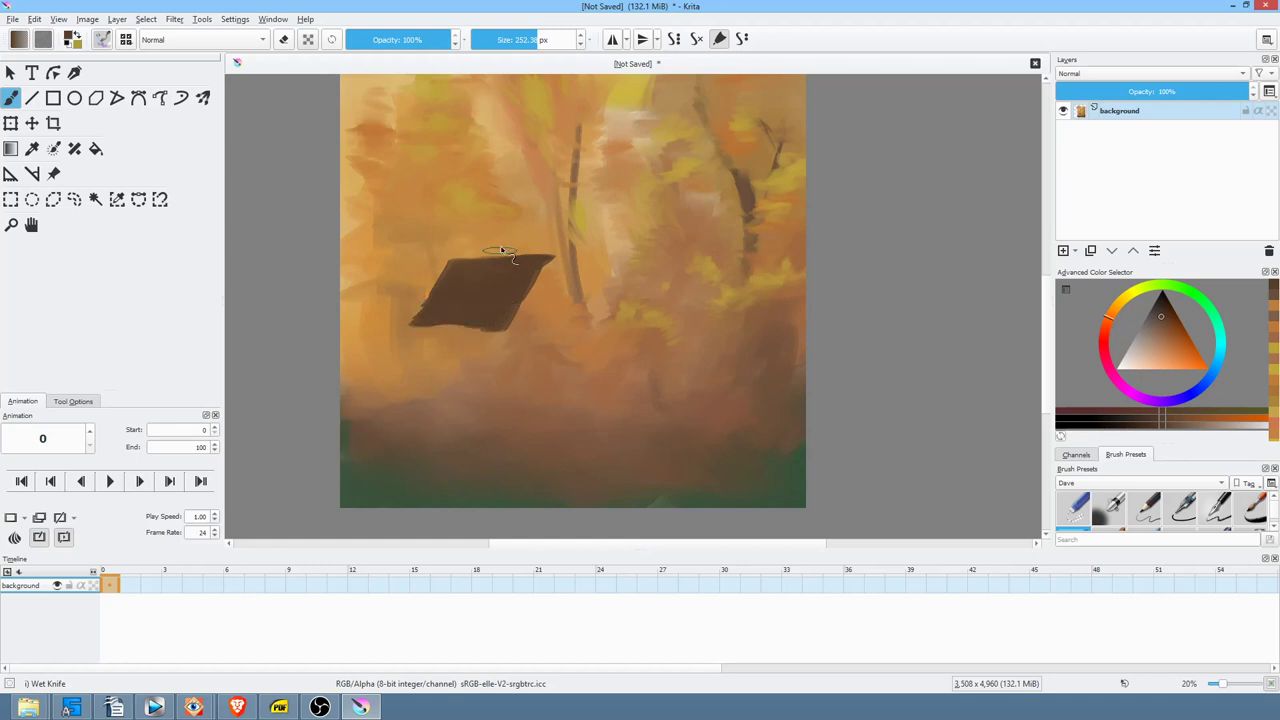
mouse_move(545, 262)
left_mouse_down()
mouse_move(568, 311)
mouse_move(542, 287)
mouse_move(545, 308)
mouse_move(573, 290)
mouse_move(532, 285)
mouse_move(532, 264)
mouse_move(582, 321)
mouse_move(529, 327)
mouse_move(526, 298)
mouse_move(518, 327)
left_mouse_up()
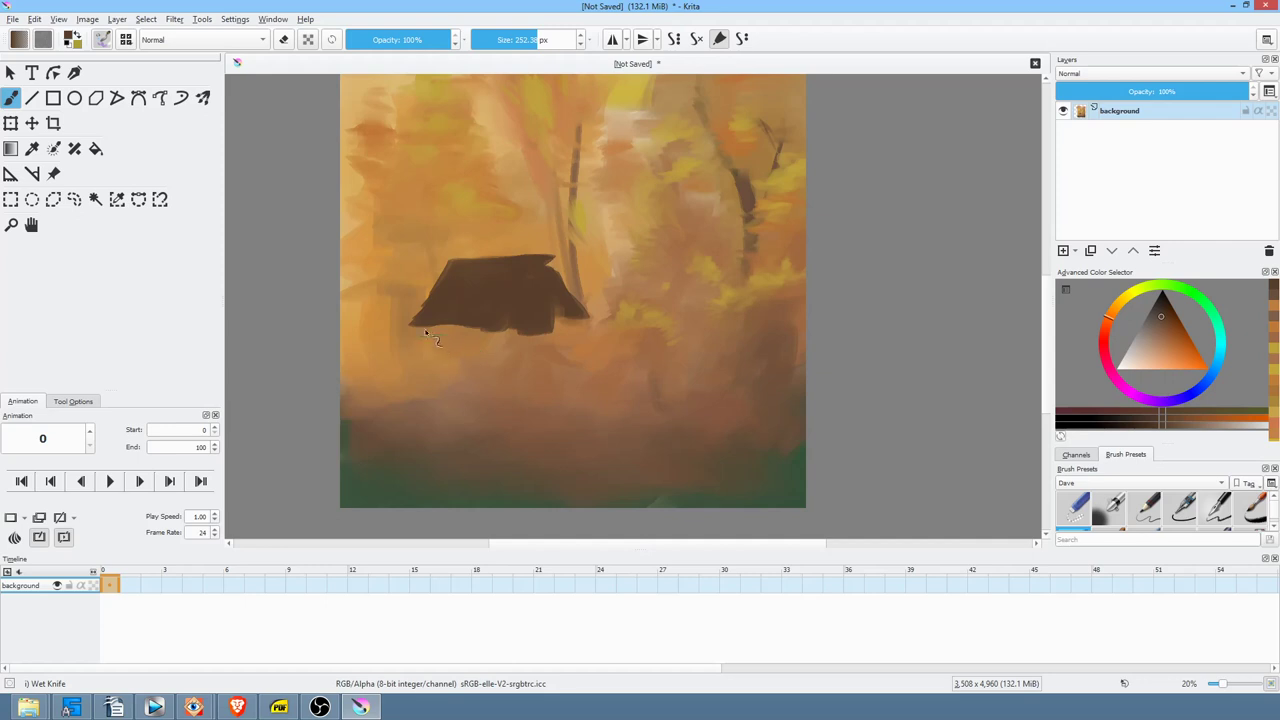
mouse_move(460, 263)
left_mouse_down()
mouse_move(439, 325)
mouse_move(397, 337)
left_mouse_up()
mouse_move(376, 341)
left_mouse_down()
mouse_move(378, 398)
mouse_move(394, 342)
mouse_move(405, 393)
mouse_move(404, 337)
mouse_move(394, 342)
mouse_move(412, 340)
mouse_move(410, 401)
mouse_move(425, 328)
mouse_move(437, 369)
mouse_move(457, 314)
mouse_move(474, 375)
mouse_move(486, 297)
left_mouse_up()
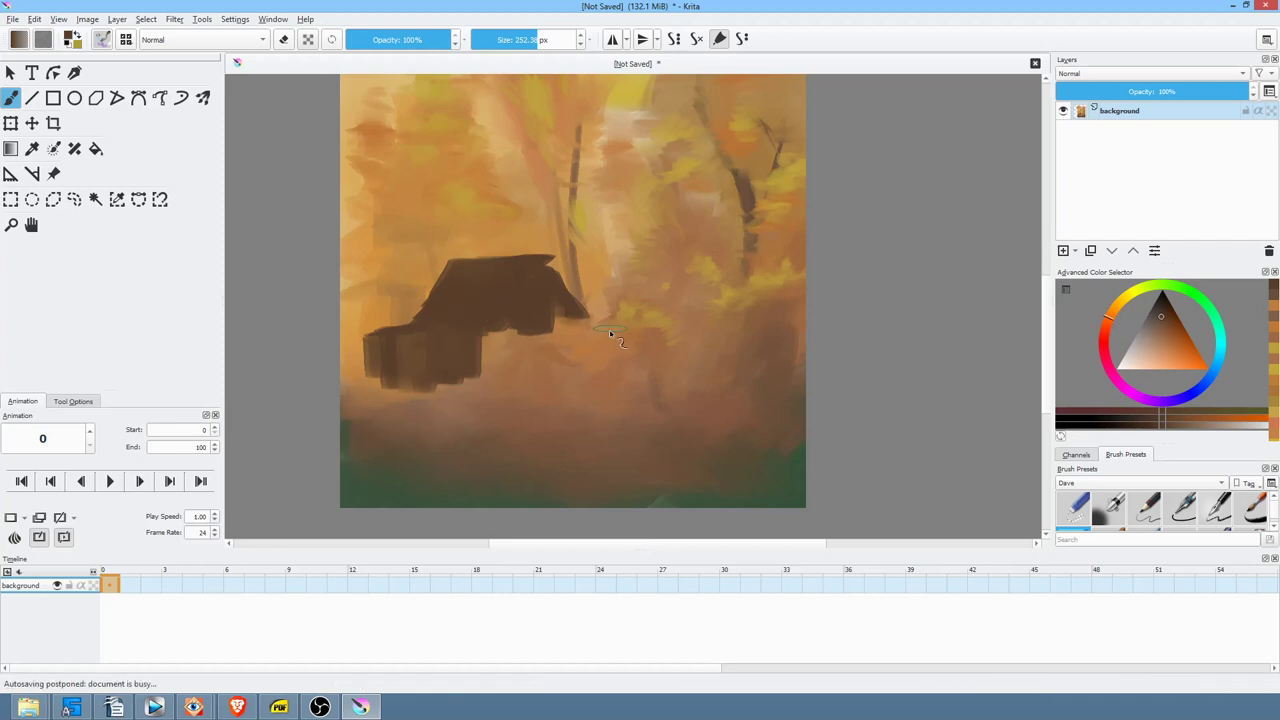
- Paint the right lean-to with its overhanging eave and fill the barn's lower walls with dark brown vertical strokes
left_click_drag(605, 324, 598, 323)
mouse_move(616, 323)
left_mouse_down()
mouse_move(600, 356)
mouse_move(575, 324)
mouse_move(555, 356)
mouse_move(569, 310)
mouse_move(563, 366)
mouse_move(531, 365)
mouse_move(518, 387)
mouse_move(486, 324)
mouse_move(566, 331)
mouse_move(571, 317)
mouse_move(587, 328)
mouse_move(590, 381)
mouse_move(615, 346)
mouse_move(584, 301)
mouse_move(594, 390)
left_mouse_up()
mouse_move(616, 354)
left_mouse_down()
mouse_move(553, 386)
mouse_move(545, 418)
mouse_move(542, 368)
mouse_move(514, 358)
mouse_move(516, 344)
mouse_move(478, 346)
mouse_move(454, 418)
mouse_move(447, 399)
mouse_move(426, 421)
mouse_move(455, 418)
mouse_move(500, 344)
left_mouse_up()
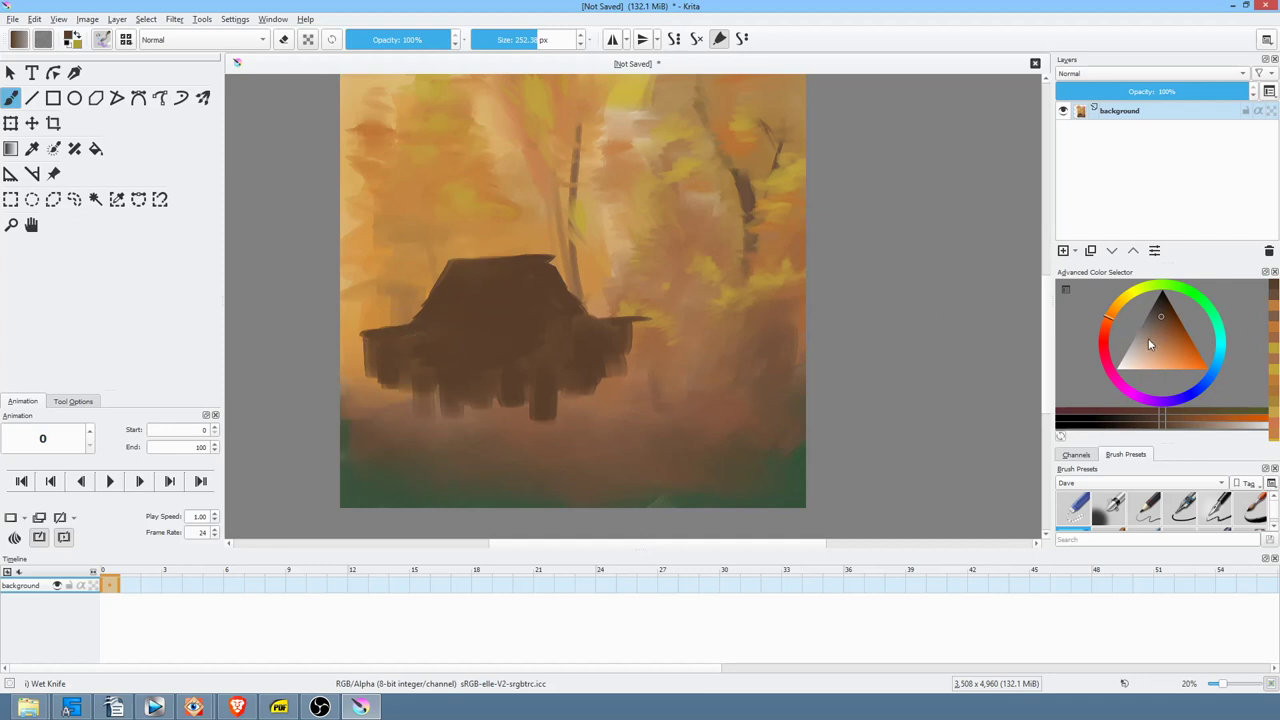
- Choose a light greyish brown, set the brush opacity to 80%, and paint two long planks on the barn's front wall
left_click(1146, 344)
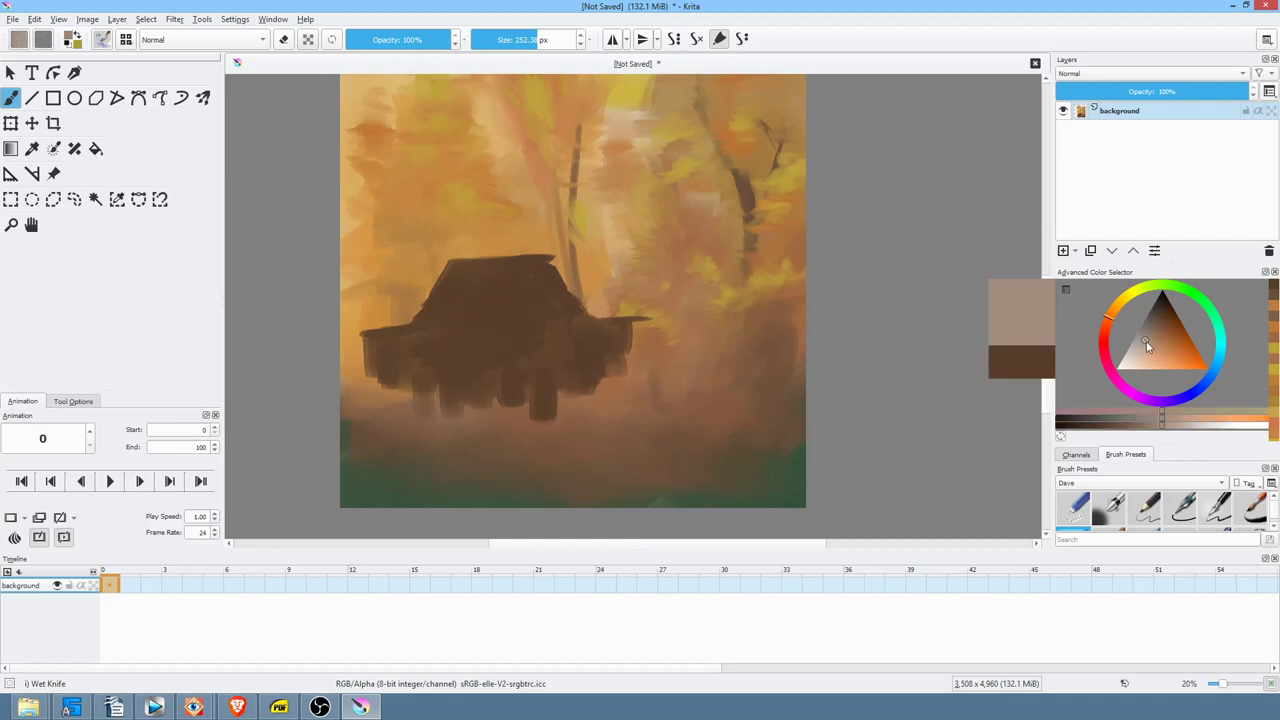
left_click_drag(1144, 340, 1142, 342)
left_click_drag(446, 42, 429, 42)
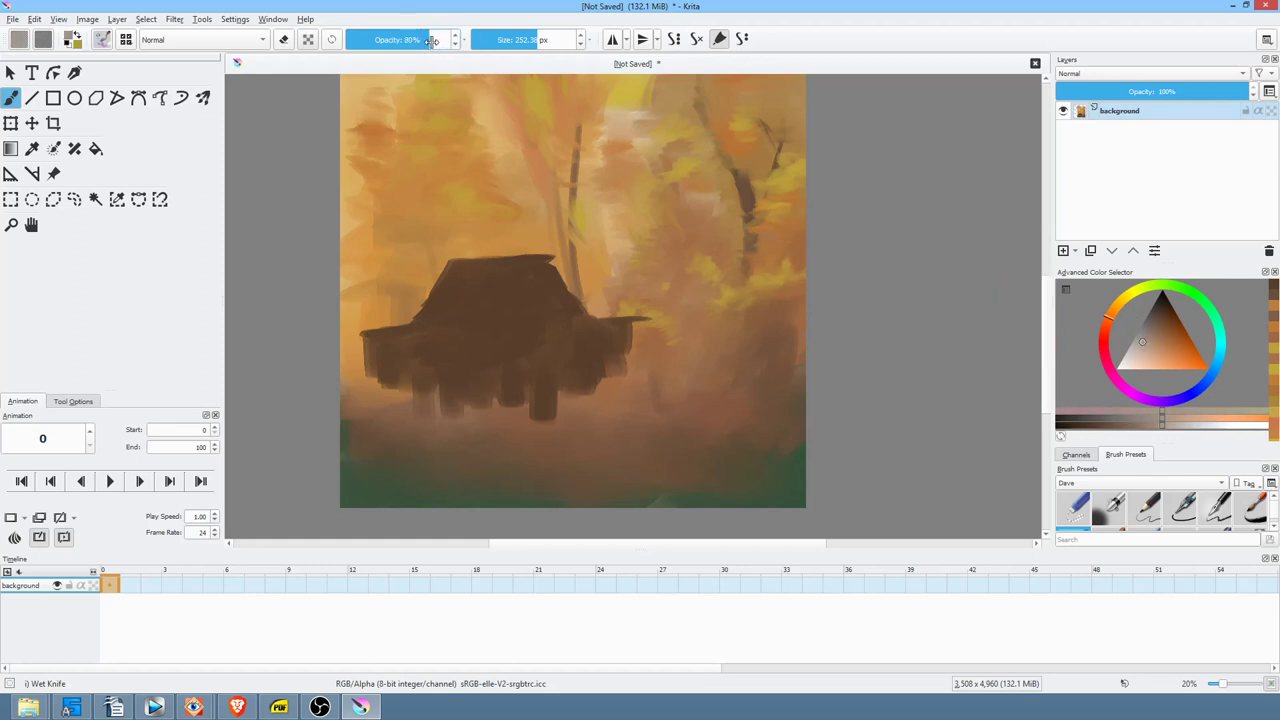
left_click_drag(637, 379, 664, 291)
left_click_drag(753, 315, 685, 218)
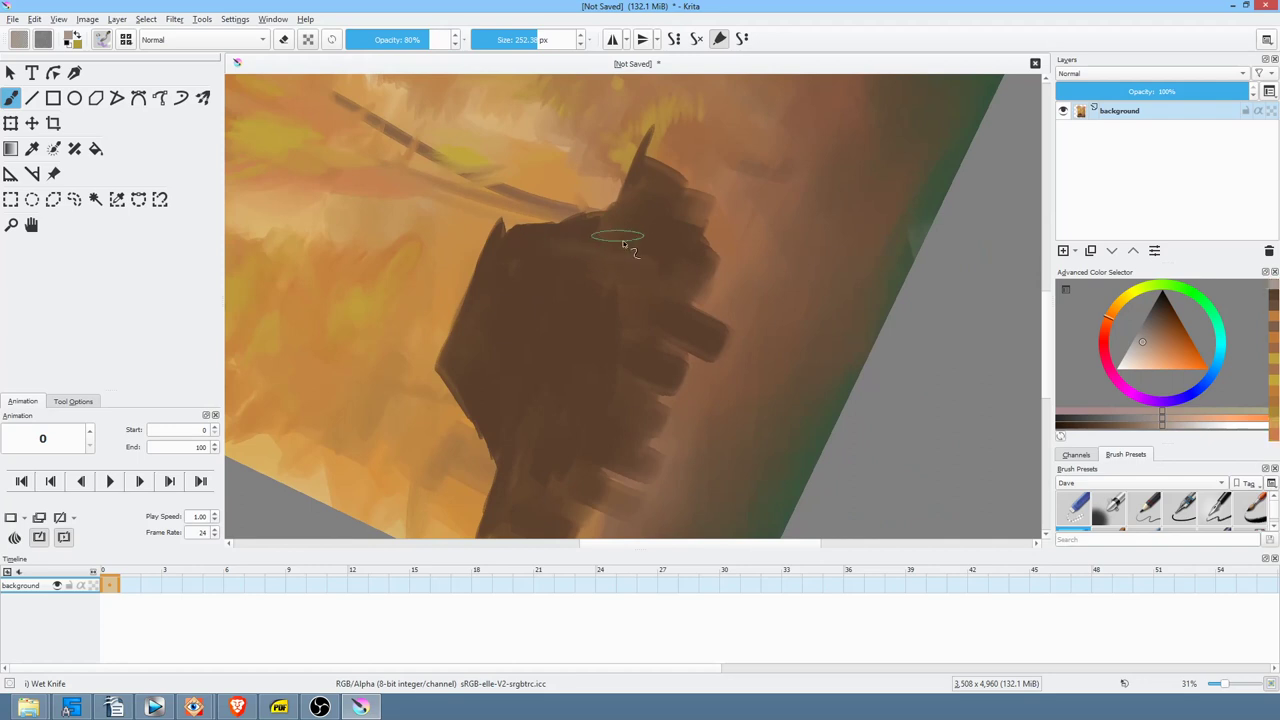
mouse_move(560, 243)
left_mouse_down()
mouse_move(651, 277)
mouse_move(584, 270)
mouse_move(579, 291)
left_mouse_up()
- Reduce the brush to about 77 px and paint light vertical planks across the right lean-to's front wall
left_click_drag(827, 230, 773, 327)
key("1")
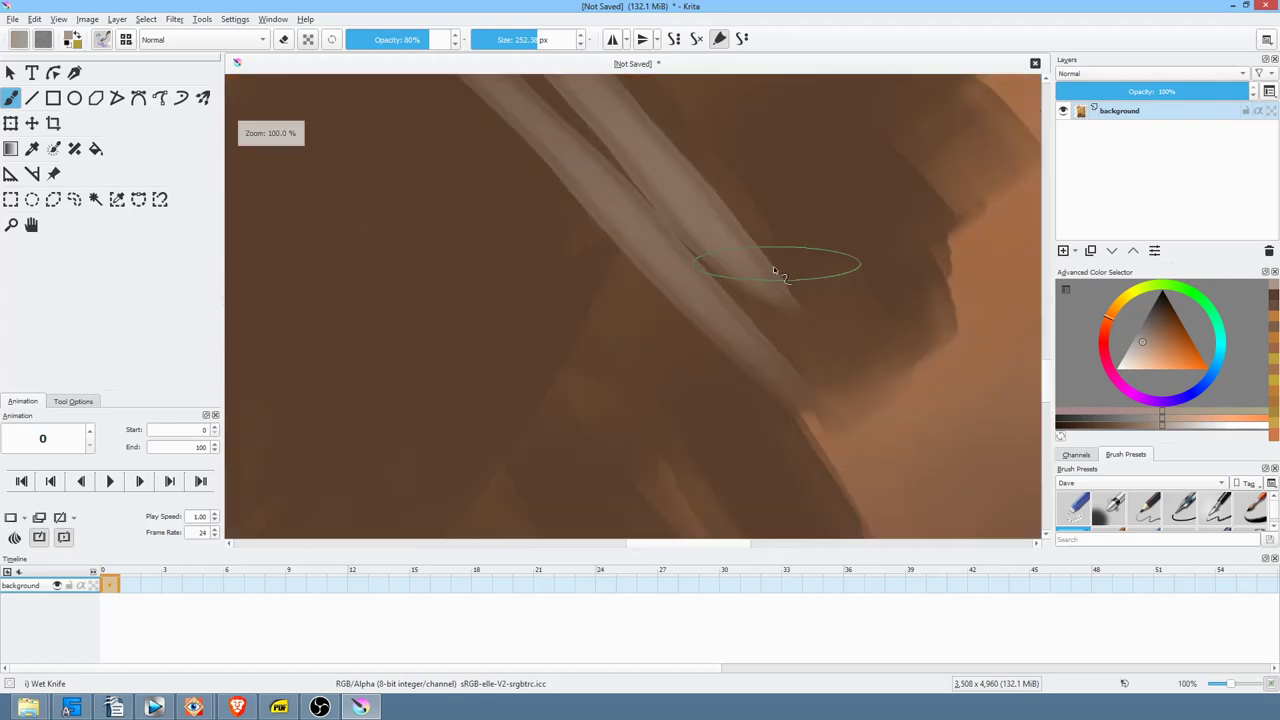
key("5")
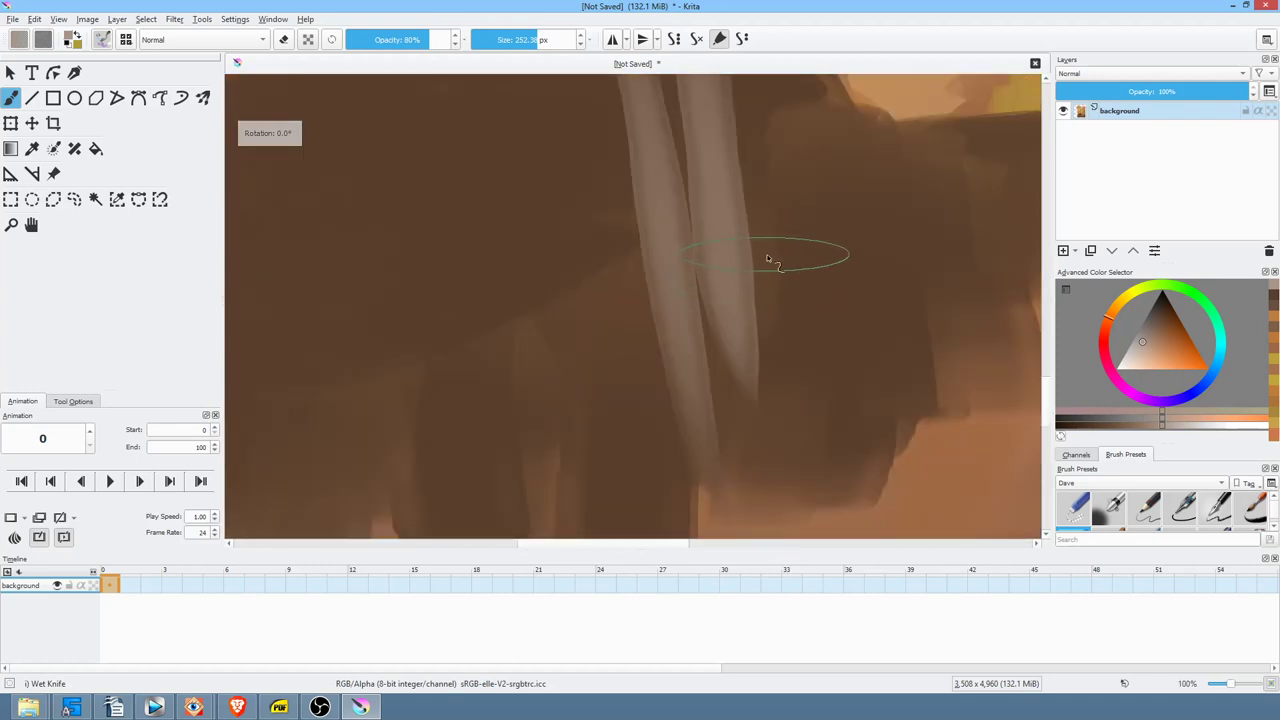
left_click_drag(768, 279, 702, 336)
left_click_drag(786, 299, 672, 352)
left_click_drag(686, 329, 669, 354)
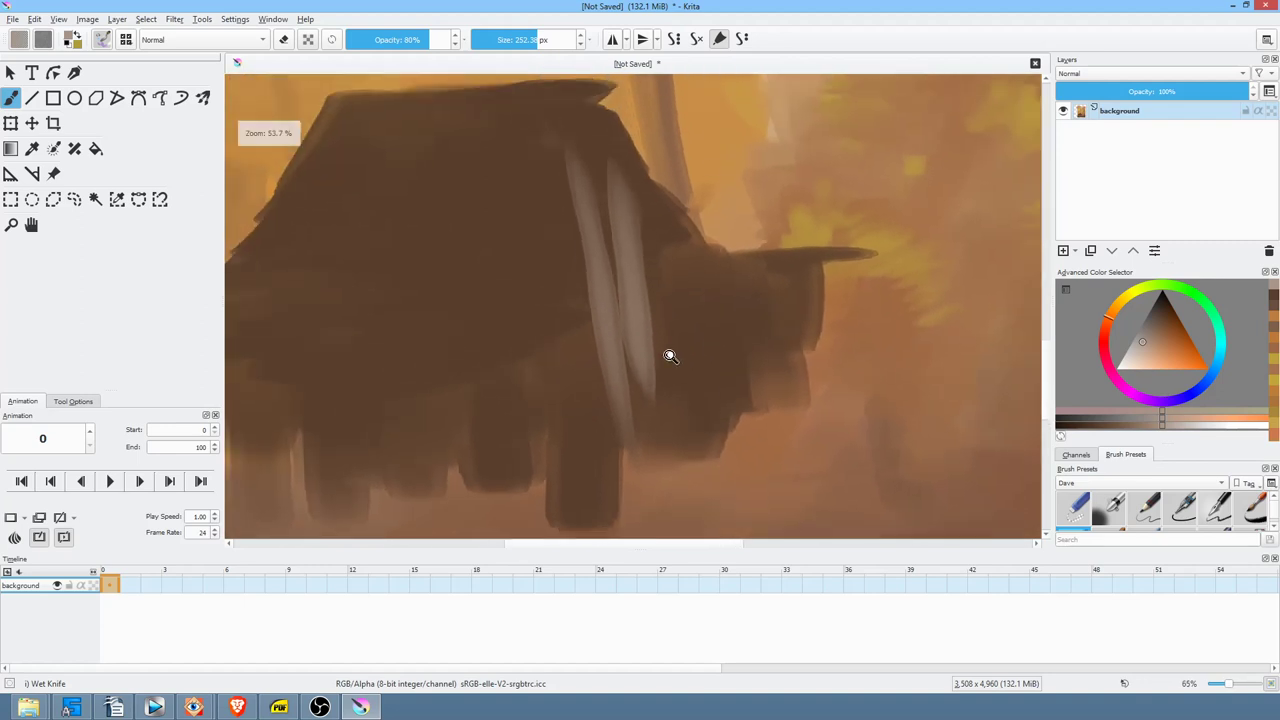
key("bracketleft")
left_click_drag(673, 217, 580, 217)
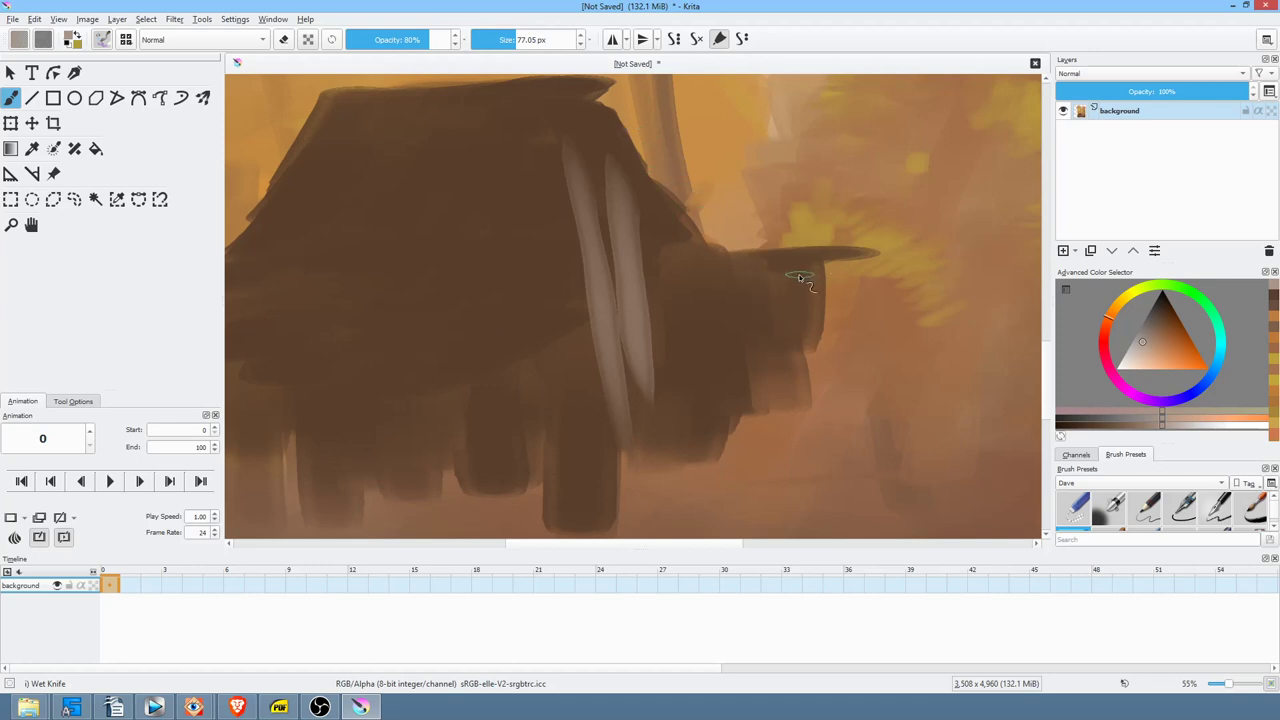
left_click_drag(770, 284, 772, 430)
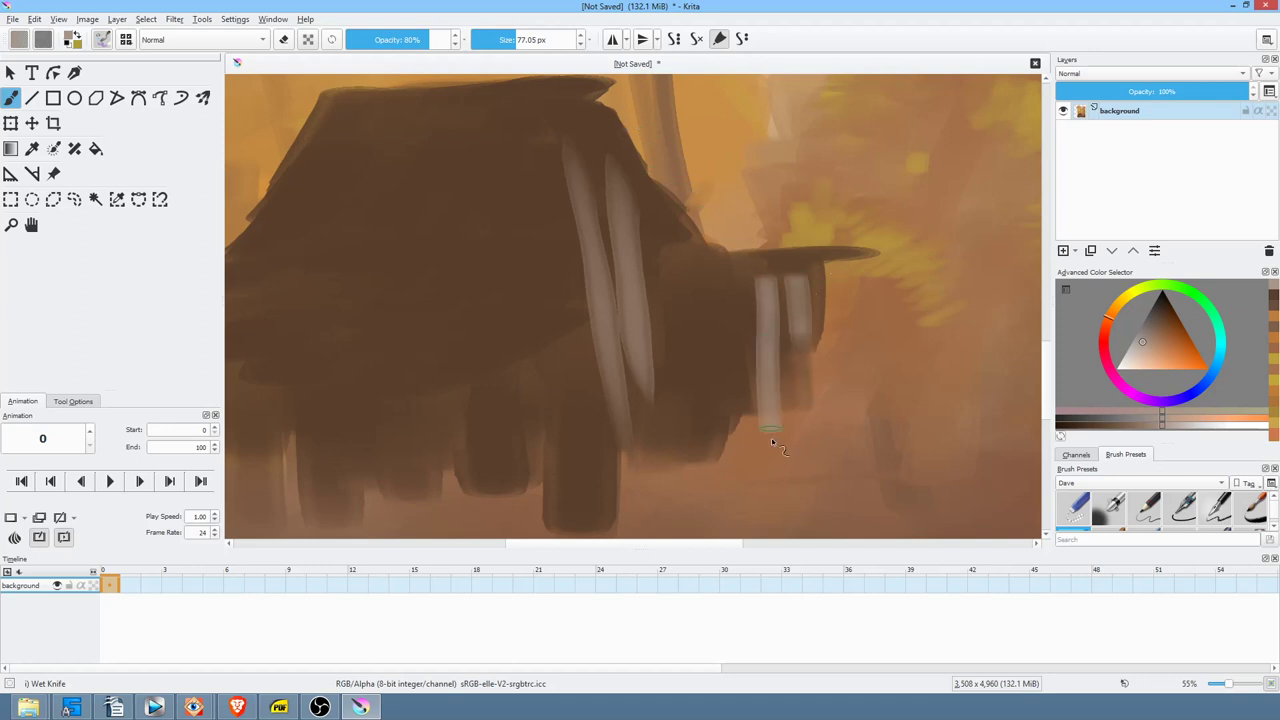
left_click_drag(736, 283, 739, 375)
left_click_drag(720, 282, 718, 405)
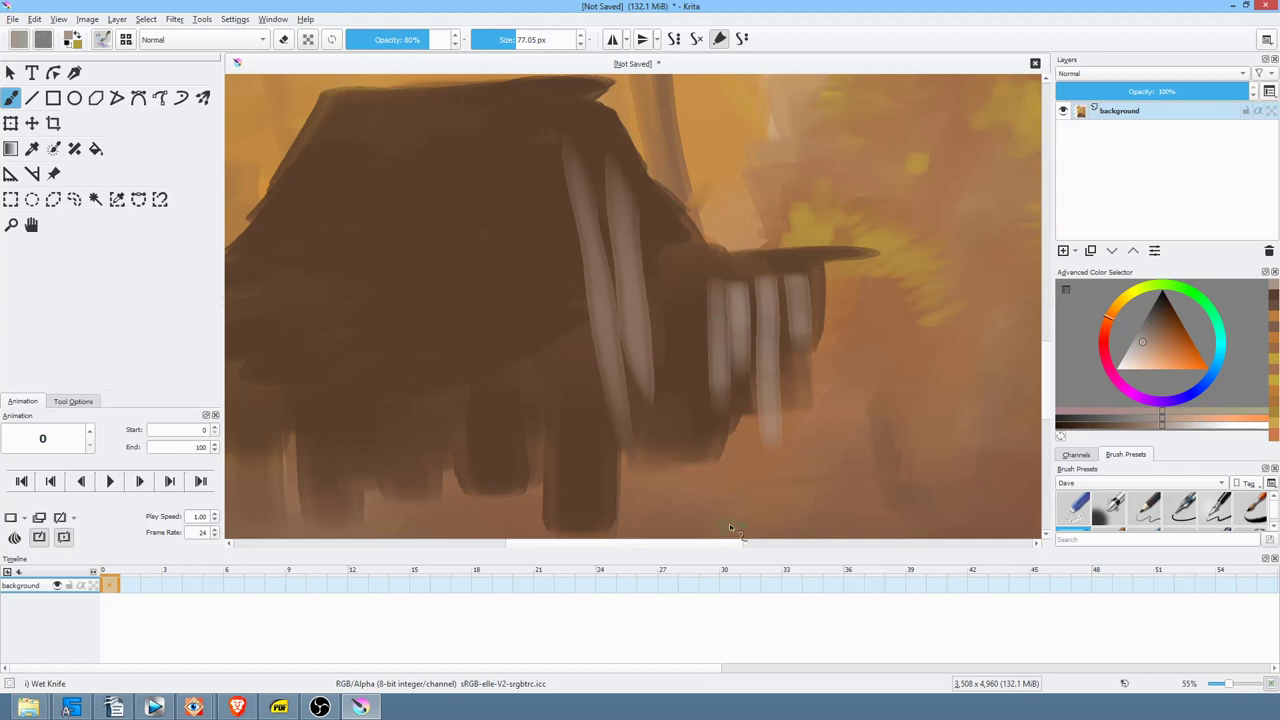
left_click_drag(698, 271, 698, 370)
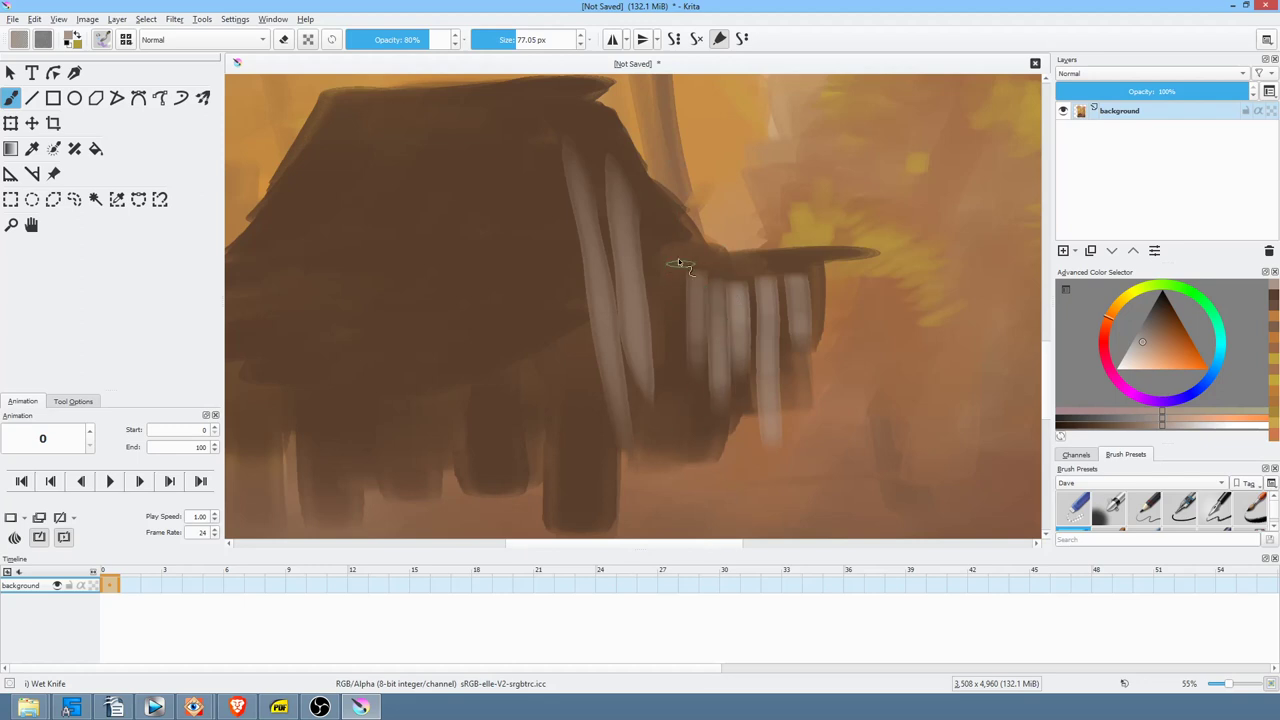
- Fill the front wall below the gable peak with light vertical planks, joining them to the right lean-to's planks
left_click_drag(679, 263, 678, 410)
left_click_drag(662, 227, 664, 398)
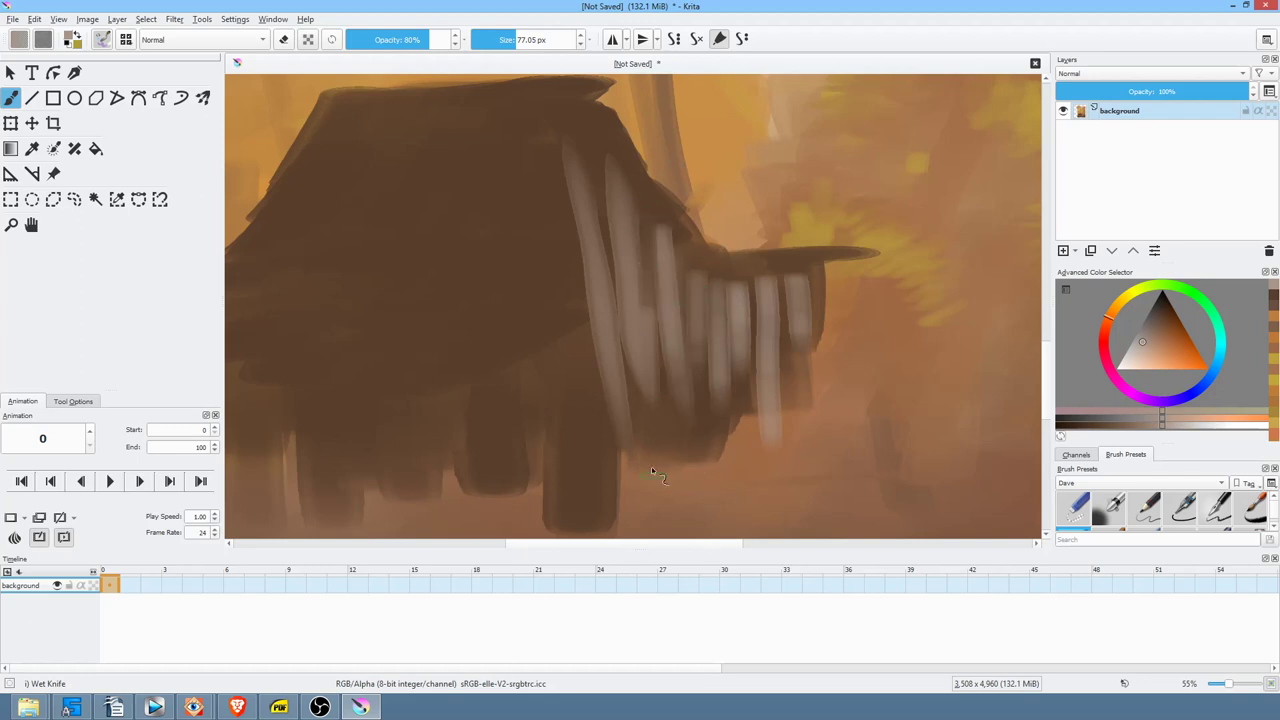
left_click_drag(621, 276, 625, 335)
mouse_move(597, 148)
left_mouse_down()
mouse_move(607, 345)
mouse_move(575, 215)
left_mouse_up()
left_click_drag(579, 168, 590, 424)
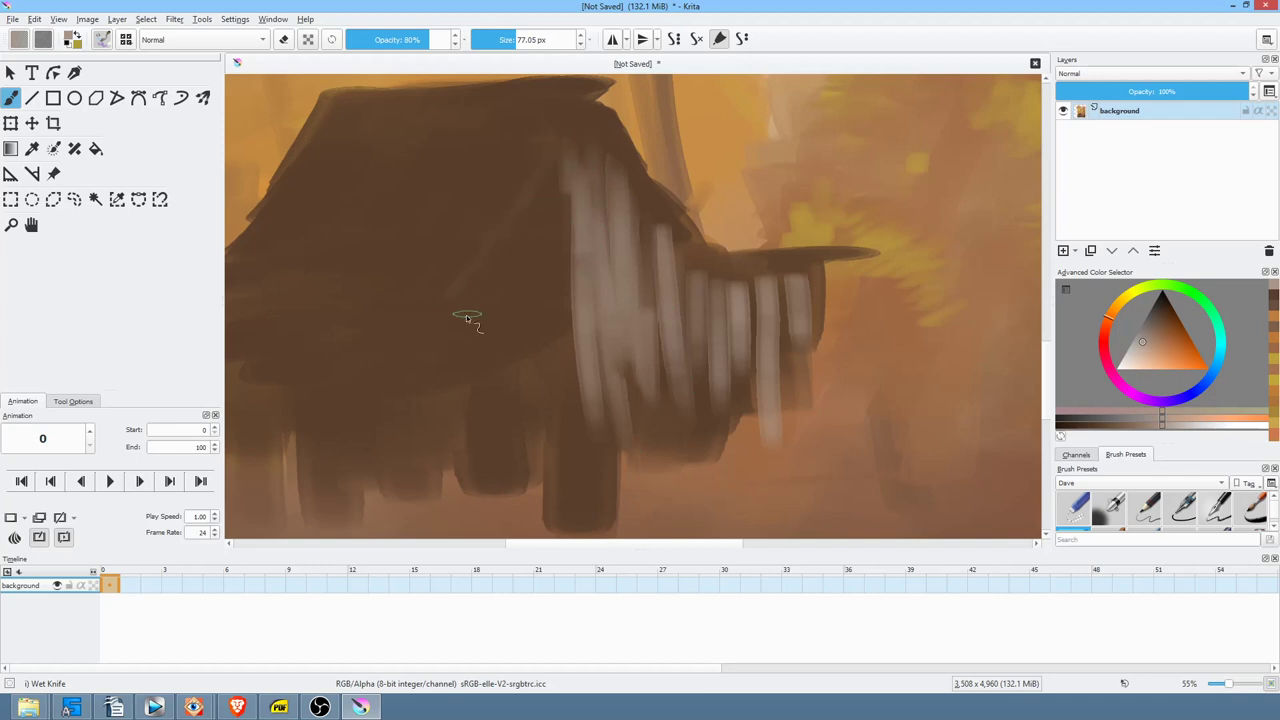
- Extend the light planks across the left half of the barn's front wall, following the roof's slope
mouse_move(455, 280)
left_mouse_down()
mouse_move(452, 424)
mouse_move(477, 444)
left_mouse_up()
left_click_drag(492, 265, 495, 436)
mouse_move(512, 223)
left_mouse_down()
mouse_move(517, 422)
mouse_move(537, 302)
left_mouse_up()
left_click_drag(548, 202, 551, 342)
mouse_move(547, 172)
left_mouse_down()
mouse_move(562, 394)
mouse_move(582, 398)
left_mouse_up()
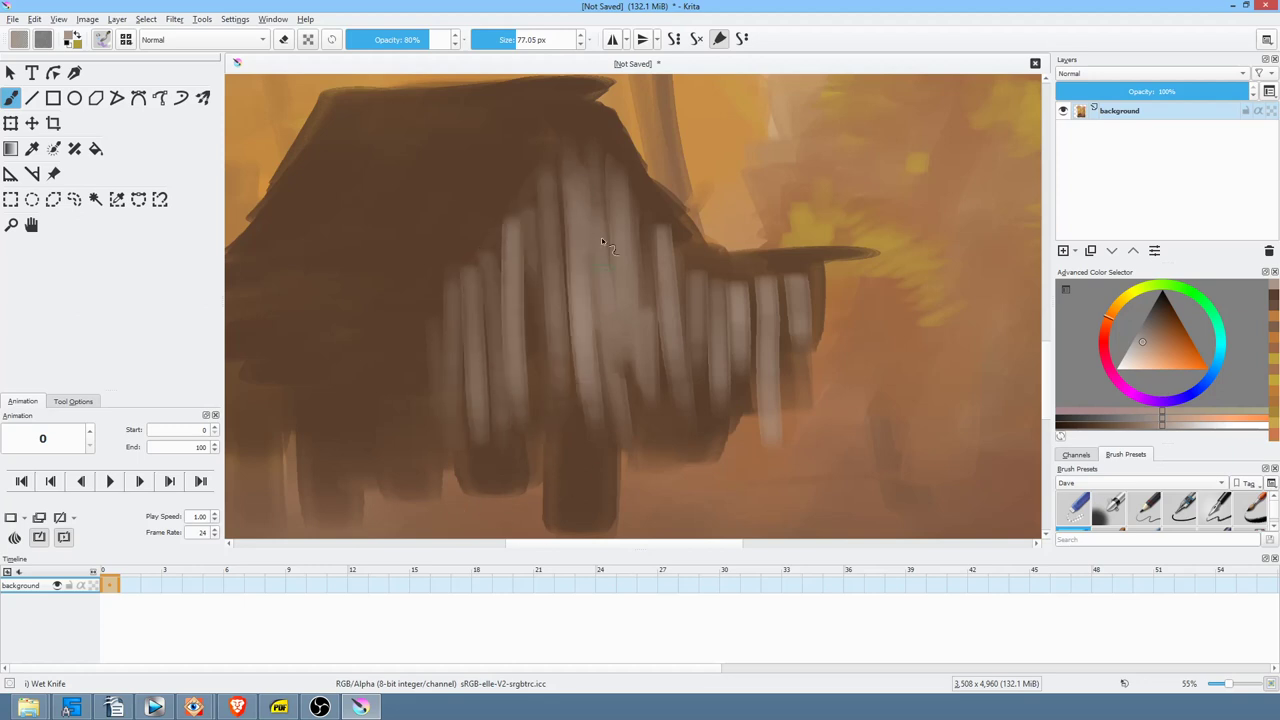
mouse_move(440, 325)
left_mouse_down()
mouse_move(437, 416)
mouse_move(422, 348)
mouse_move(420, 455)
left_mouse_up()
left_click_drag(405, 340, 411, 441)
- Sample the roof's dark brown, soften the plank tops along the roof slope, and darken gaps between planks with a brush of about 39 px
left_click_drag(533, 333, 661, 290)
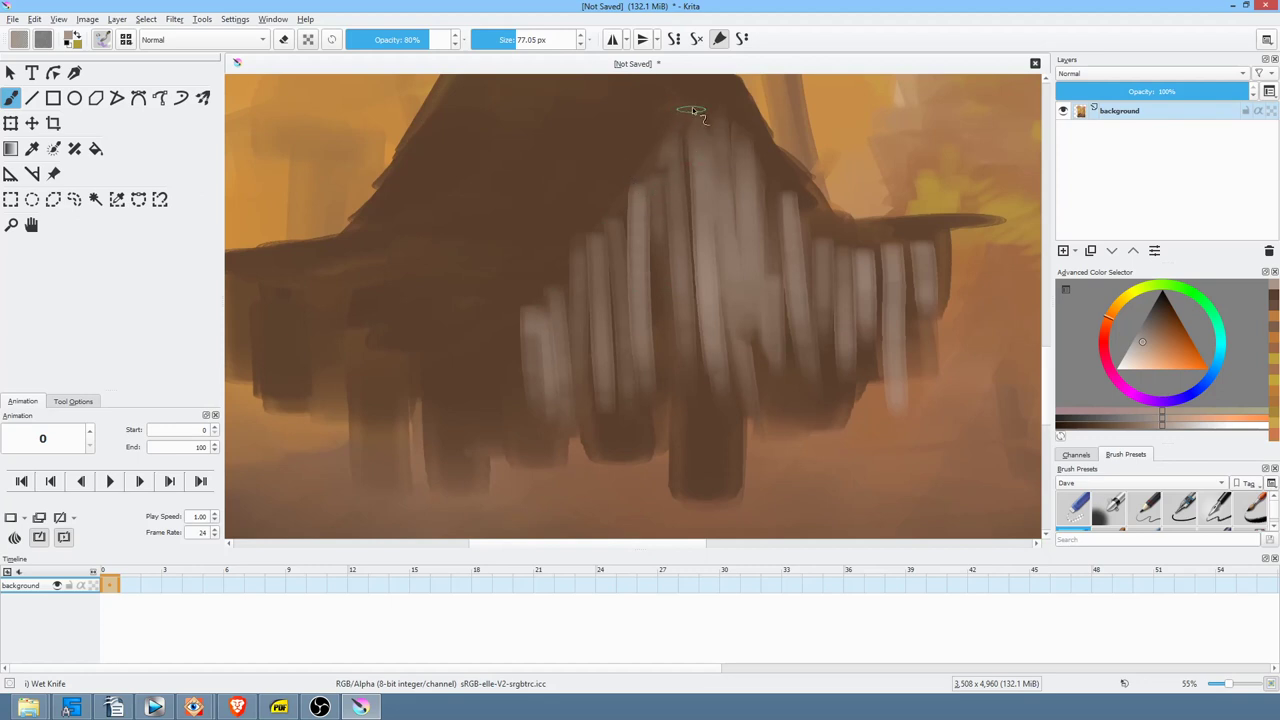
left_click(680, 153, "ctrl")
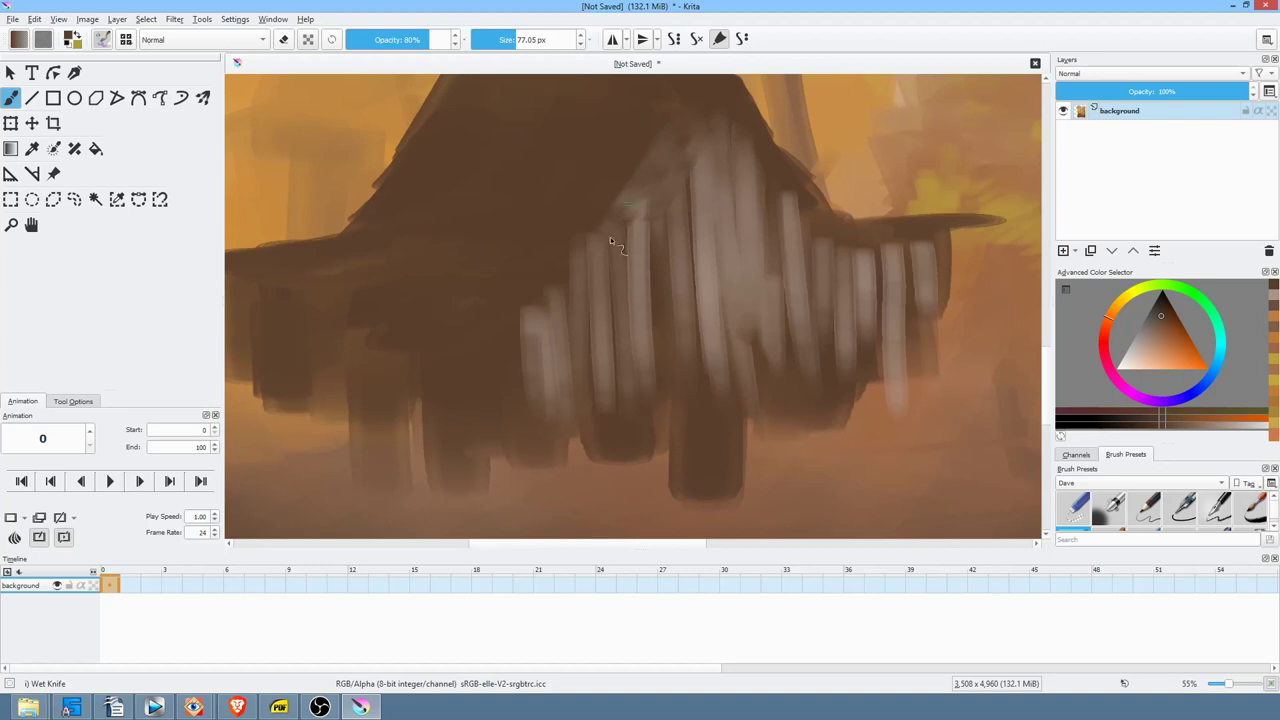
mouse_move(595, 277)
left_mouse_down()
mouse_move(525, 350)
mouse_move(595, 338)
left_mouse_up()
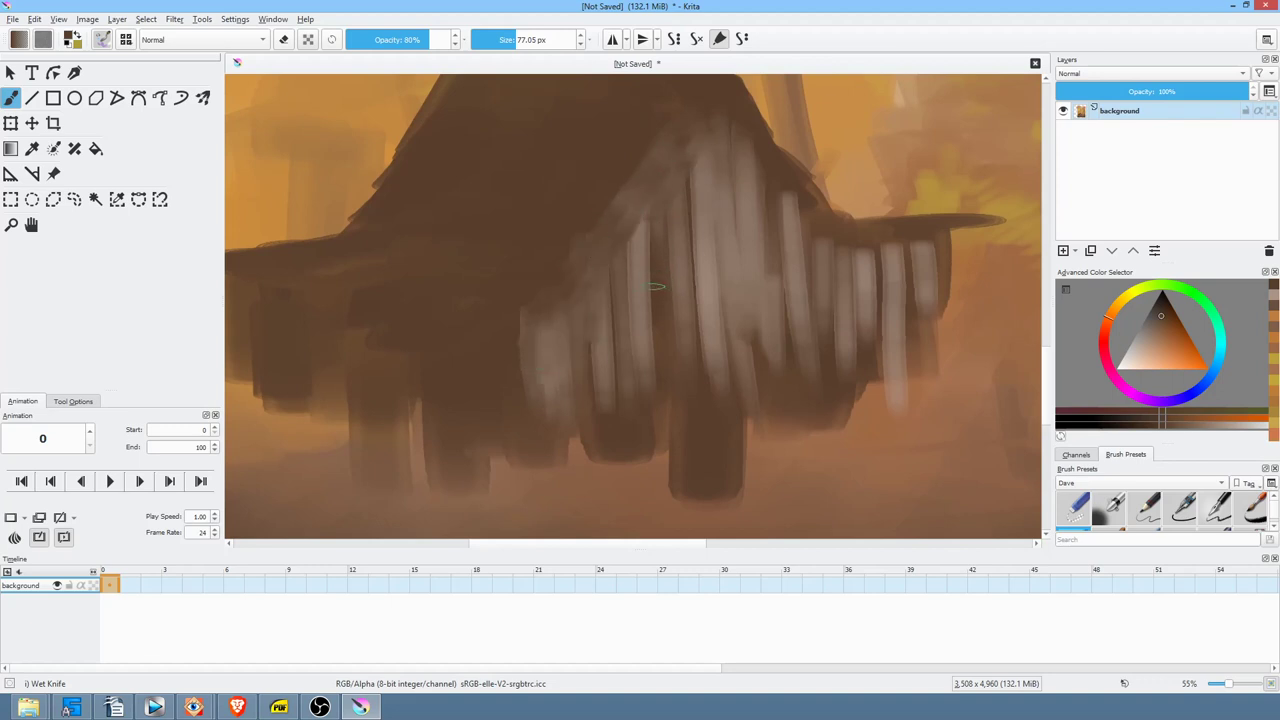
mouse_move(773, 165)
left_mouse_down()
mouse_move(744, 117)
mouse_move(744, 244)
mouse_move(713, 129)
mouse_move(698, 308)
left_mouse_up()
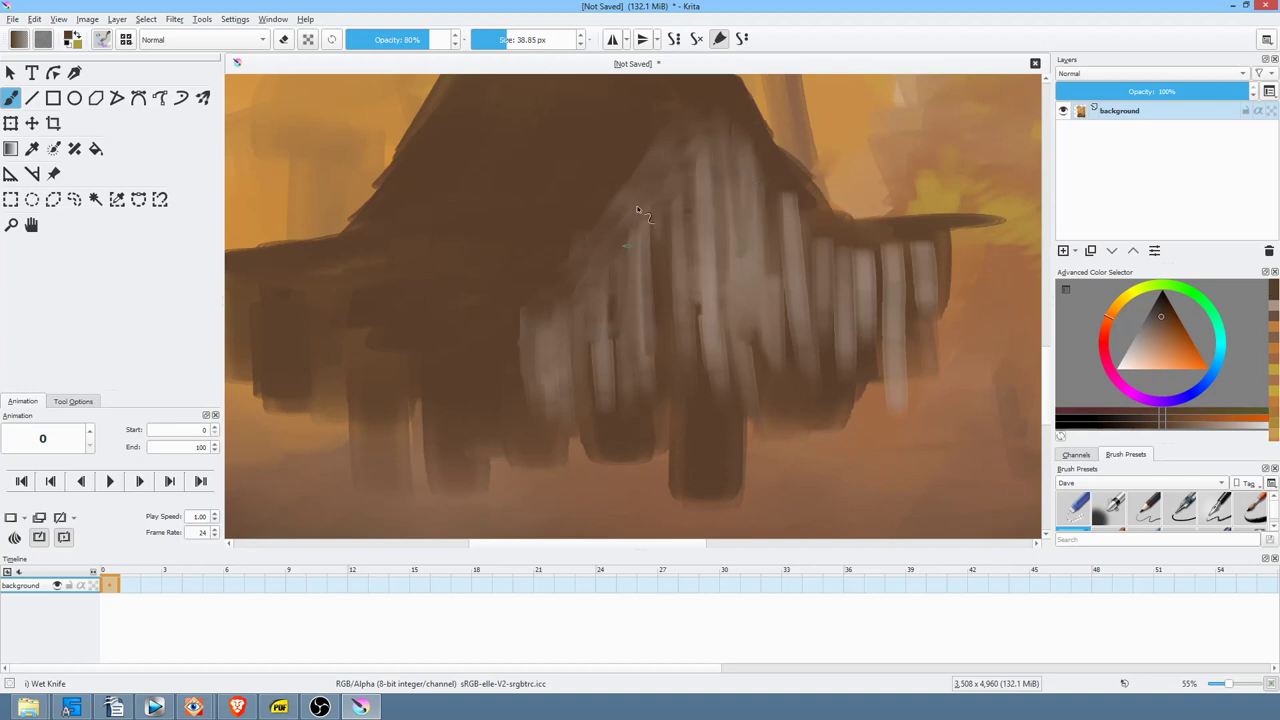
left_click_drag(772, 208, 784, 316)
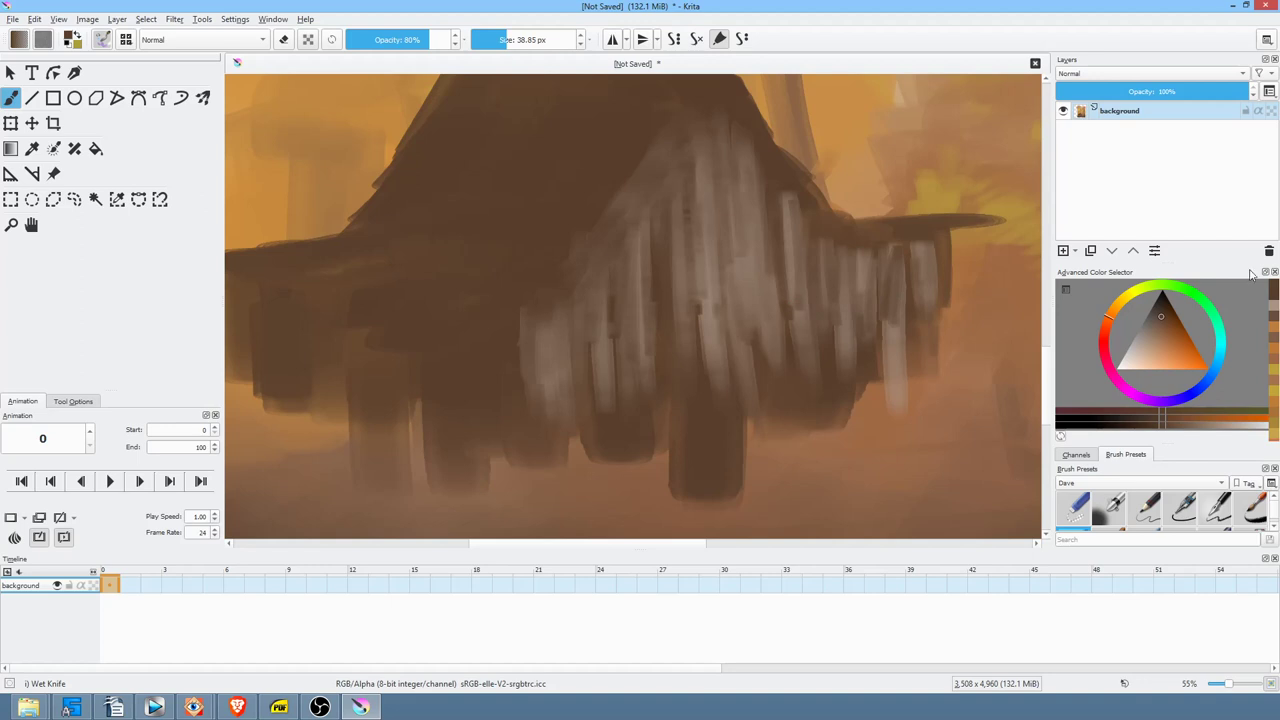
- Mix a reddish-orange colour and paint thin rust streaks along the top of the barn's main roof with a brush of about 39 px
left_click_drag(1107, 318, 1112, 316)
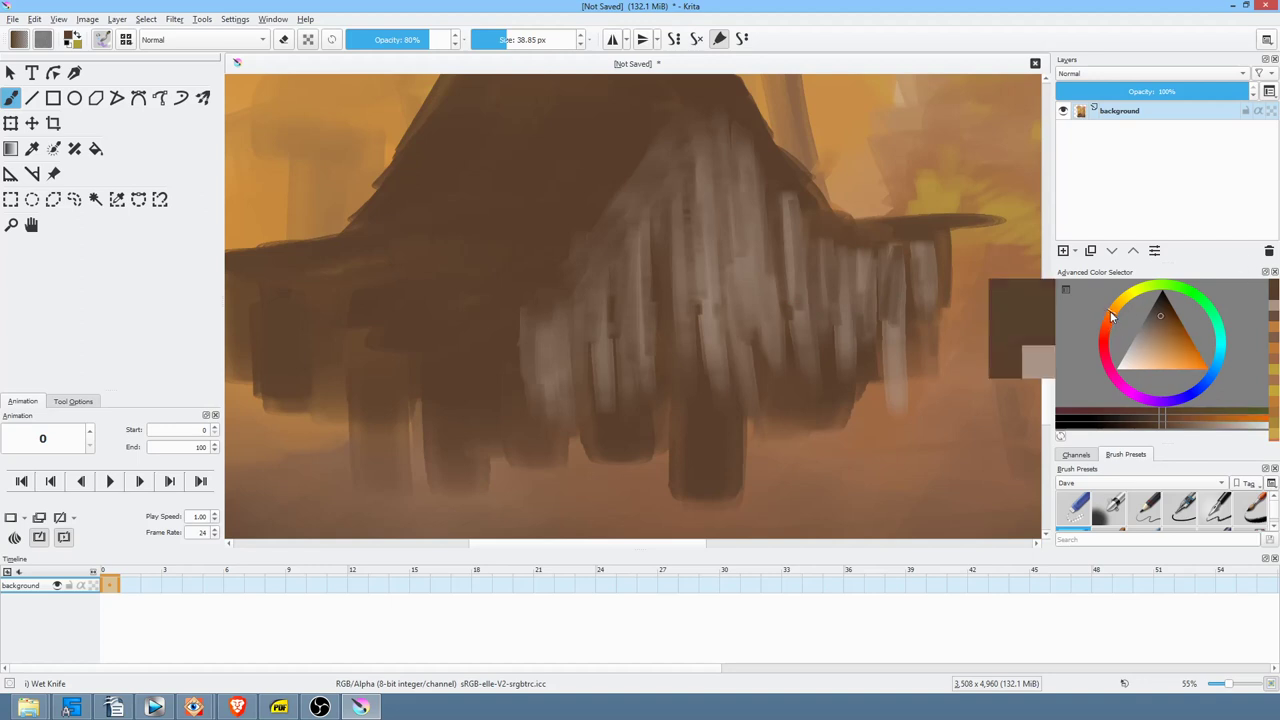
left_click_drag(1188, 350, 1174, 348)
left_click_drag(1114, 318, 1106, 326)
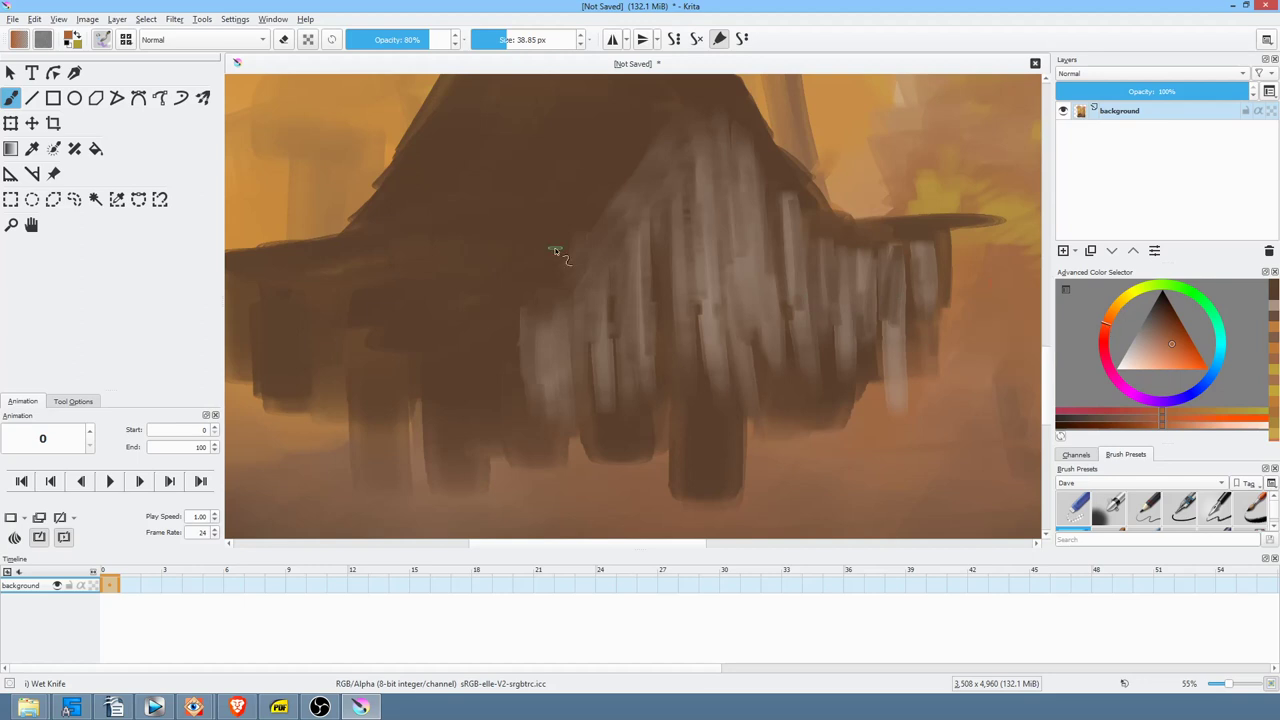
left_click_drag(566, 228, 592, 404)
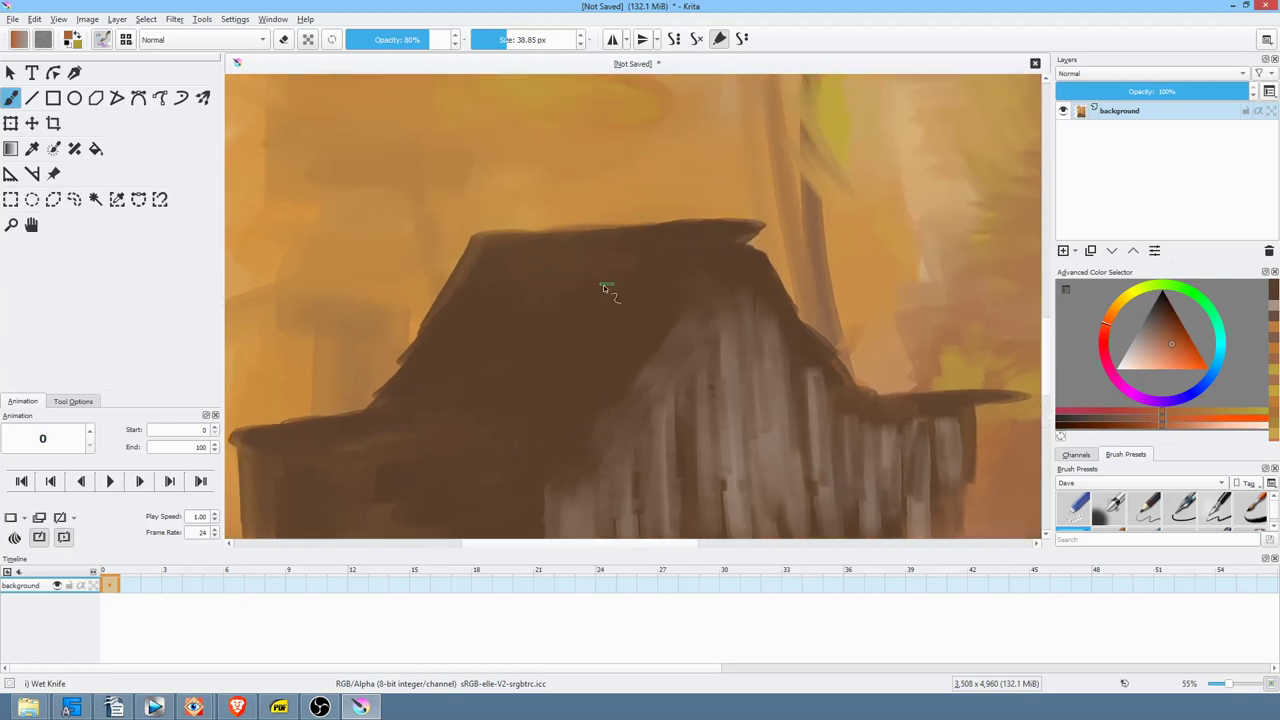
left_click_drag(699, 249, 690, 236)
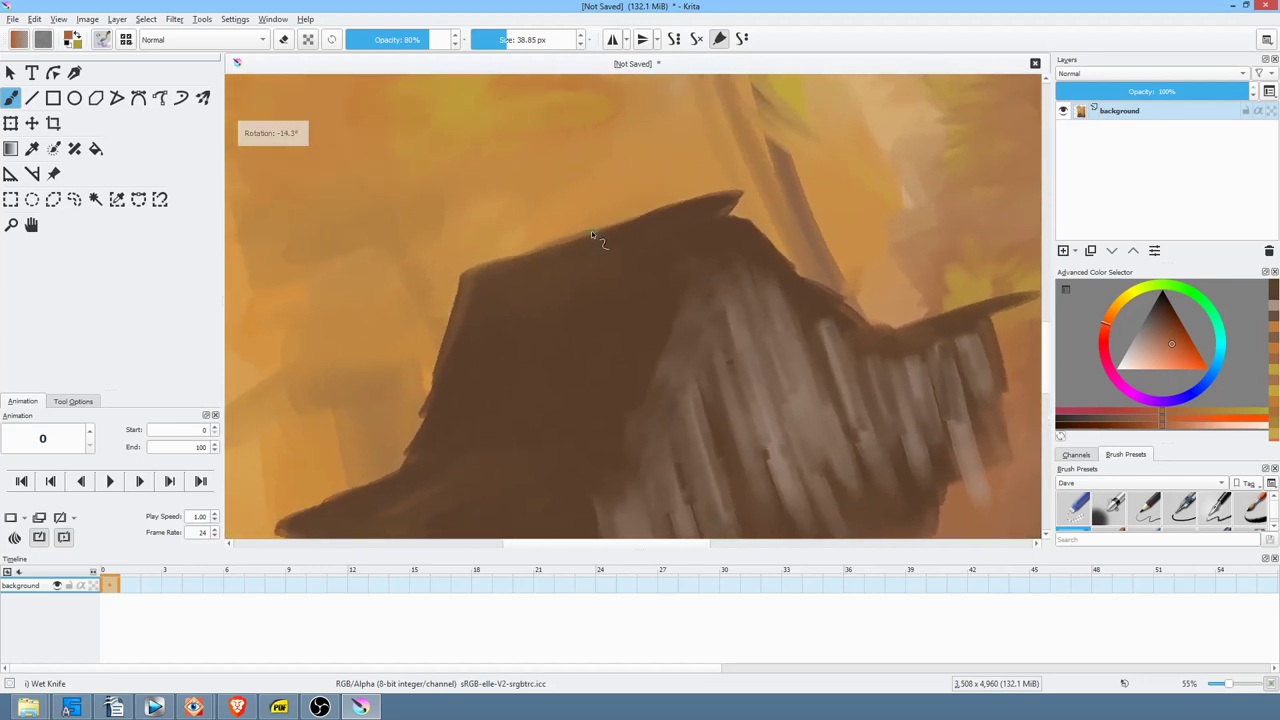
left_click_drag(474, 274, 526, 265)
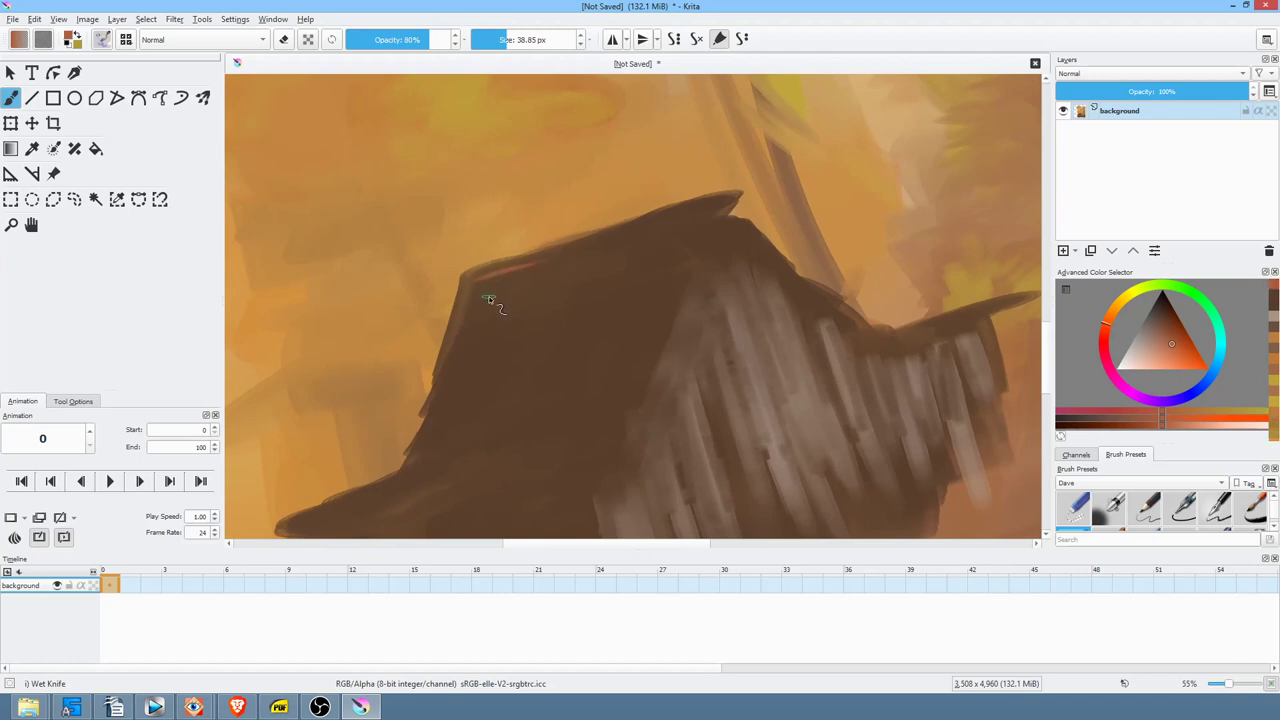
mouse_move(488, 298)
left_mouse_down()
mouse_move(532, 298)
mouse_move(645, 235)
left_mouse_up()
mouse_move(474, 297)
left_mouse_down()
mouse_move(677, 236)
mouse_move(636, 264)
left_mouse_up()
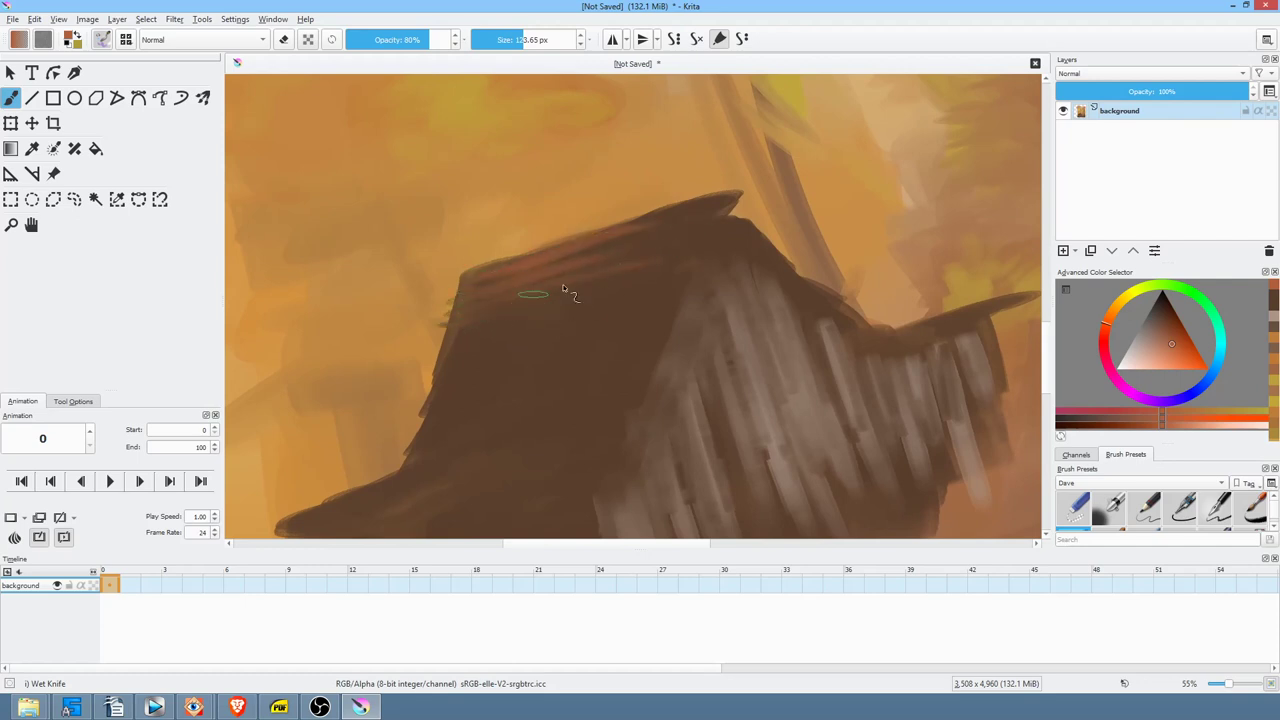
- Enlarge the brush to a little over 120 px and cover the main roof with rust streaks, strengthening the red along the ridge
mouse_move(612, 290)
left_mouse_down()
mouse_move(451, 366)
mouse_move(550, 342)
mouse_move(517, 372)
mouse_move(511, 404)
left_mouse_up()
left_click_drag(420, 432, 556, 401)
mouse_move(413, 457)
left_mouse_down()
mouse_move(460, 449)
mouse_move(457, 466)
mouse_move(540, 440)
mouse_move(447, 450)
mouse_move(561, 403)
left_mouse_up()
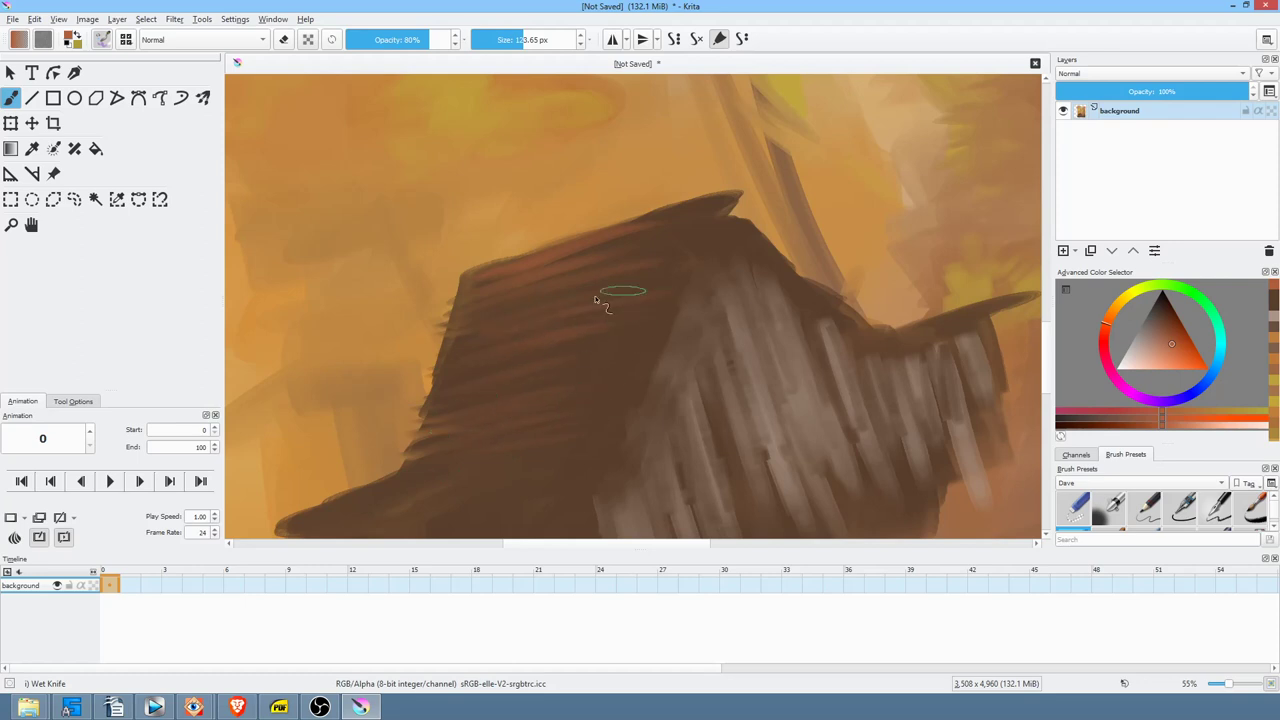
left_click_drag(486, 267, 652, 225)
left_click_drag(560, 254, 688, 220)
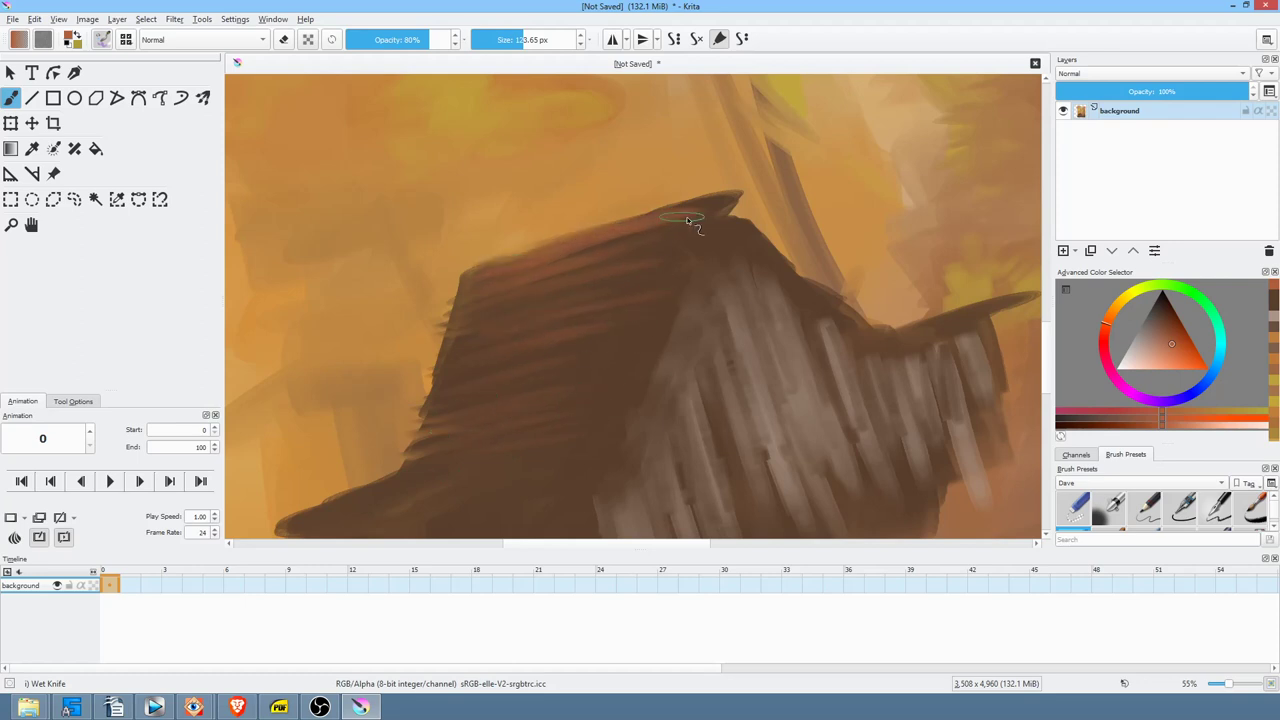
left_click_drag(525, 323, 560, 322)
- Choose a paler, muted pinkish brown and add light streaks across the middle of the main roof with a brush of about 205 px
left_click_drag(1163, 357, 1152, 348)
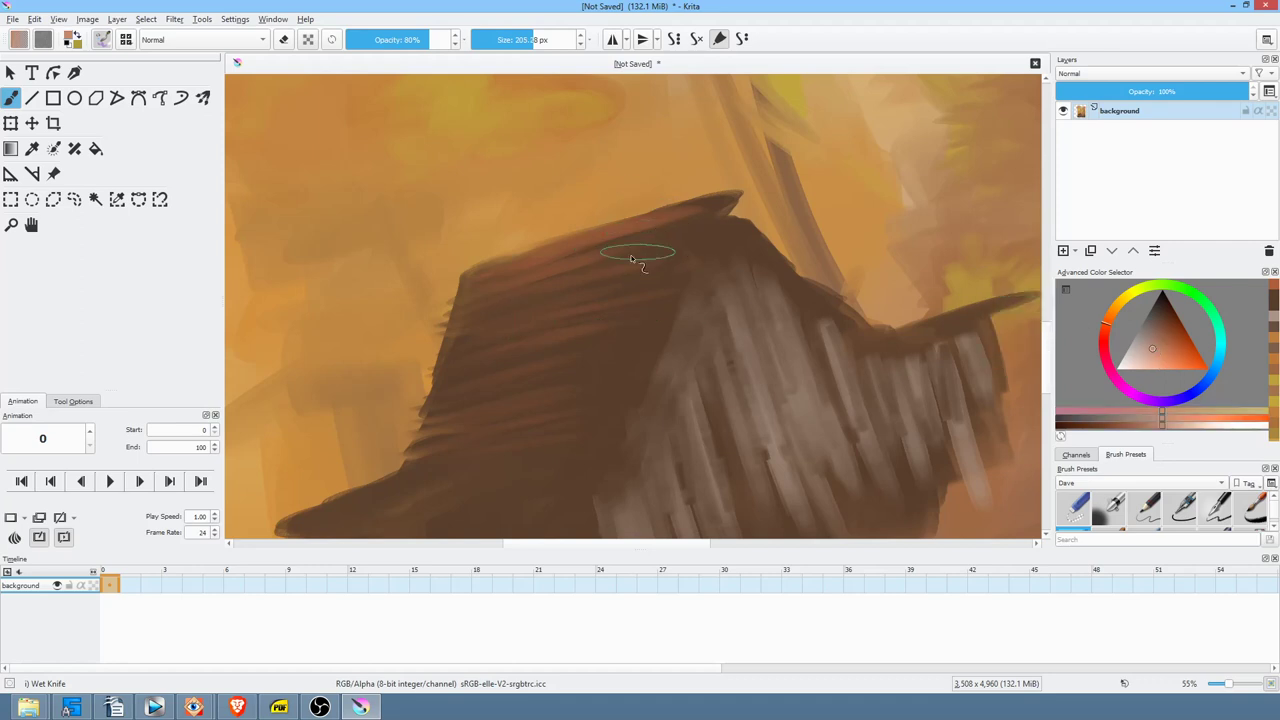
left_click_drag(498, 282, 607, 254)
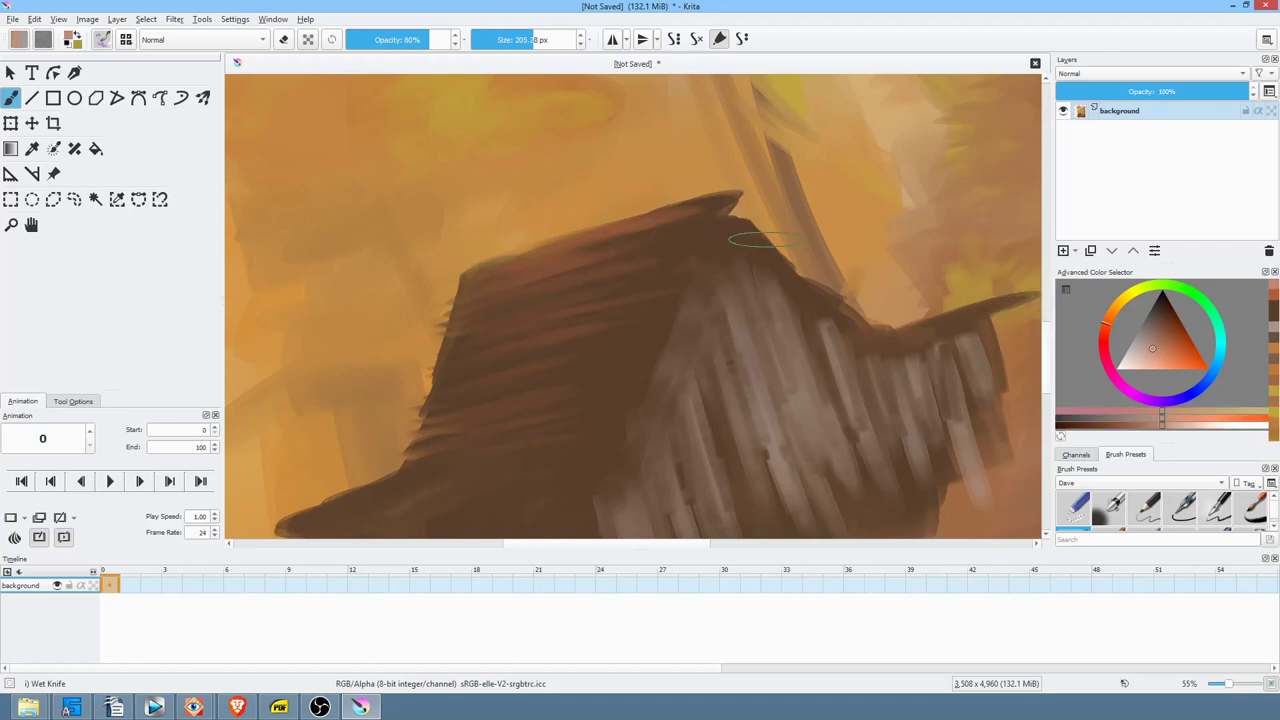
left_click_drag(756, 243, 768, 278)
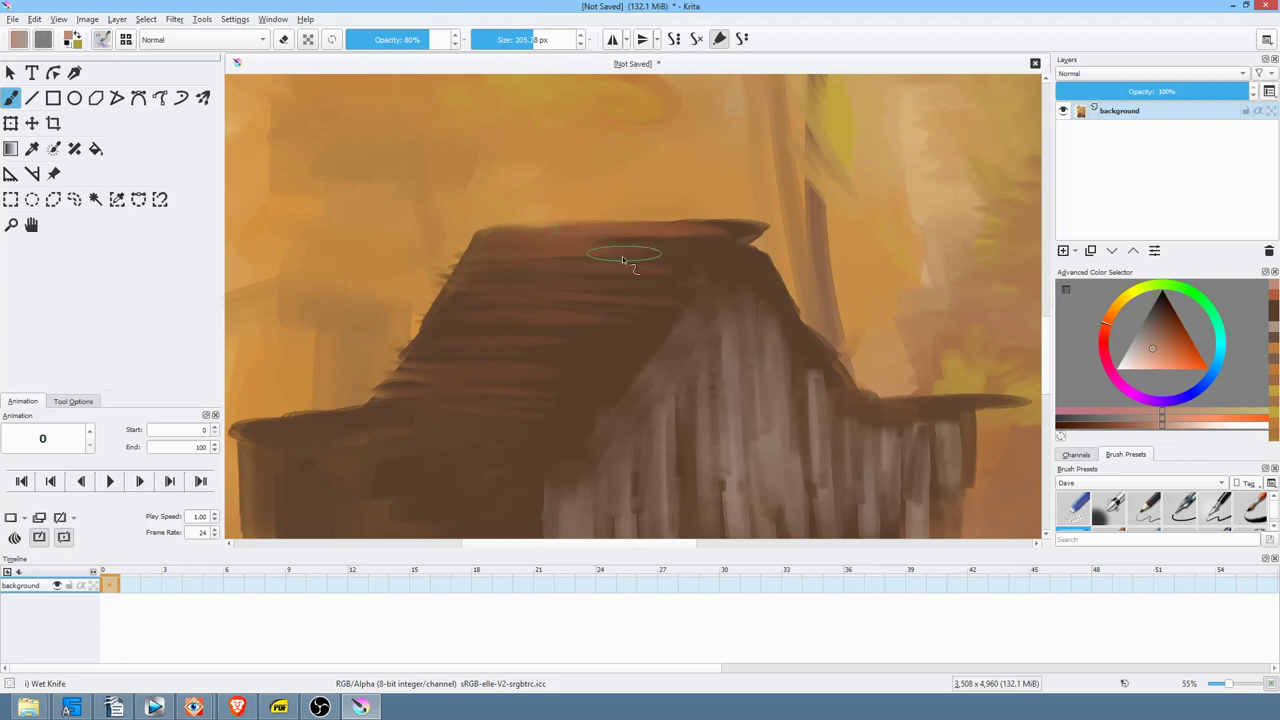
left_click_drag(520, 278, 630, 277)
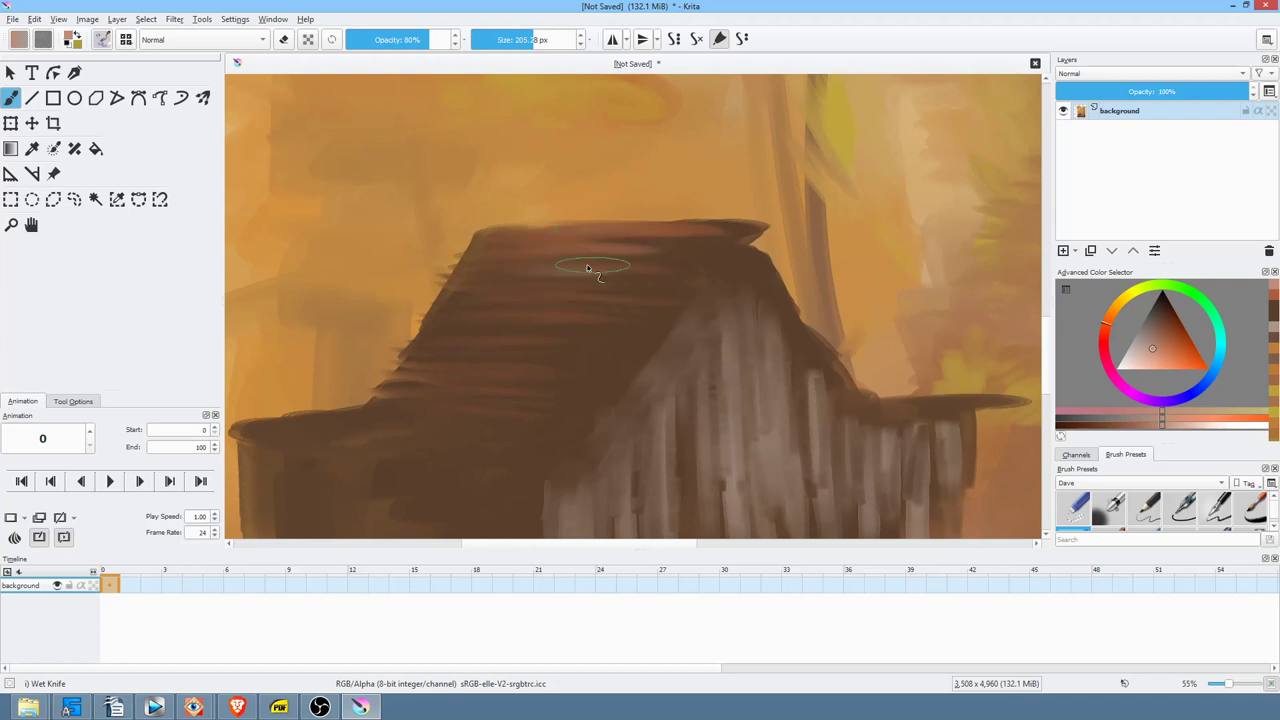
left_click_drag(500, 311, 615, 323)
left_click_drag(525, 325, 638, 335)
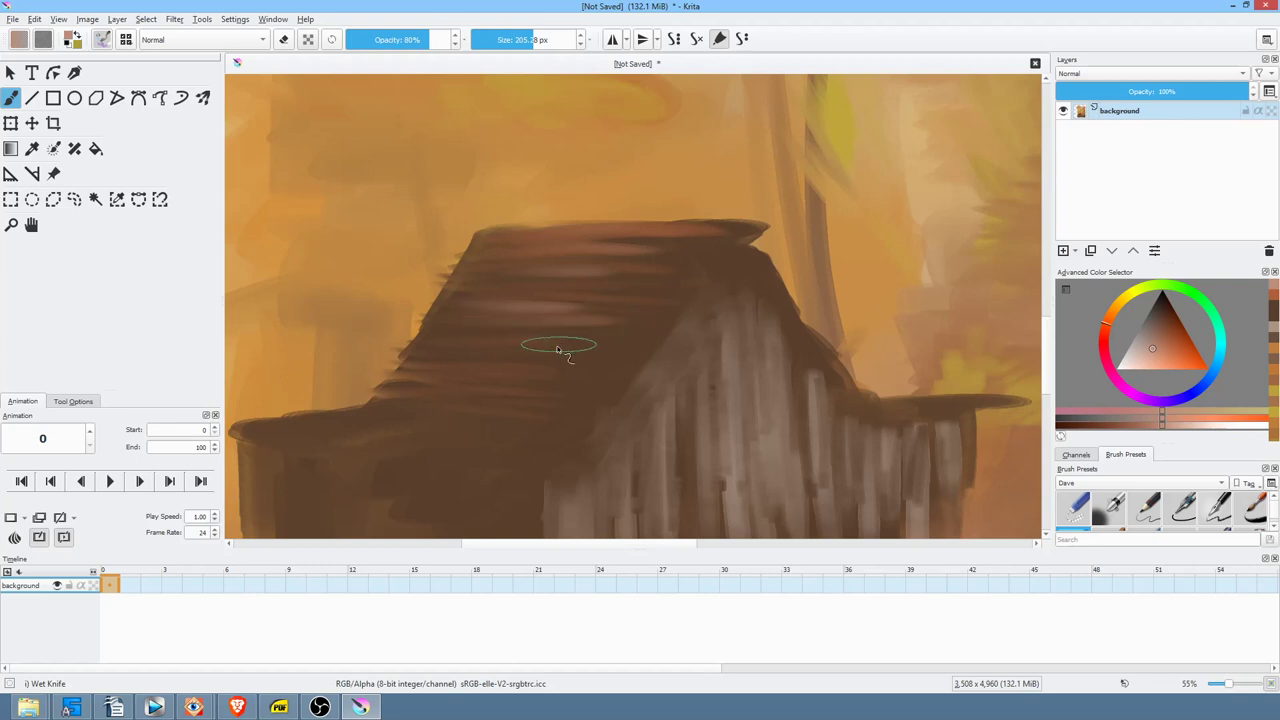
mouse_move(544, 361)
left_mouse_down()
mouse_move(506, 363)
mouse_move(548, 342)
mouse_move(476, 328)
mouse_move(571, 322)
mouse_move(600, 304)
mouse_move(565, 292)
mouse_move(570, 278)
left_mouse_up()
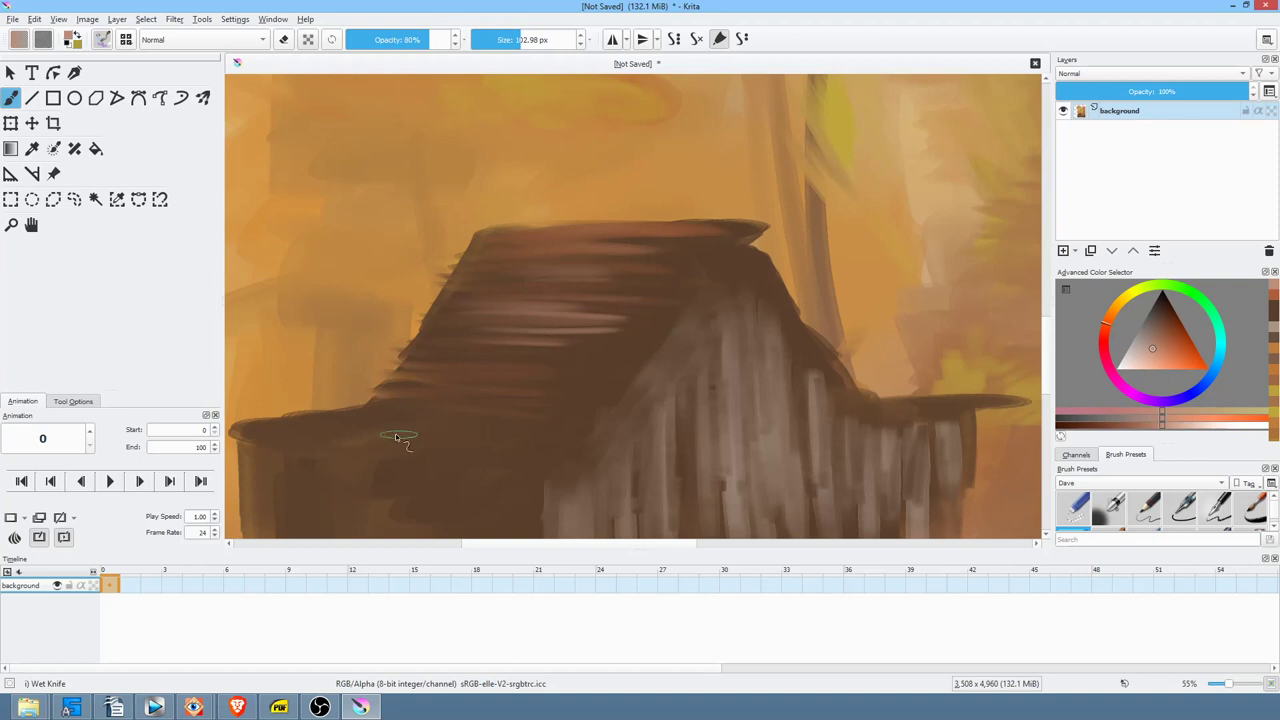
- Reduce the brush to about 103 px and fill the left lean-to's roof with streaks in pale pink and a stronger orange-red
left_click_drag(526, 447, 616, 418)
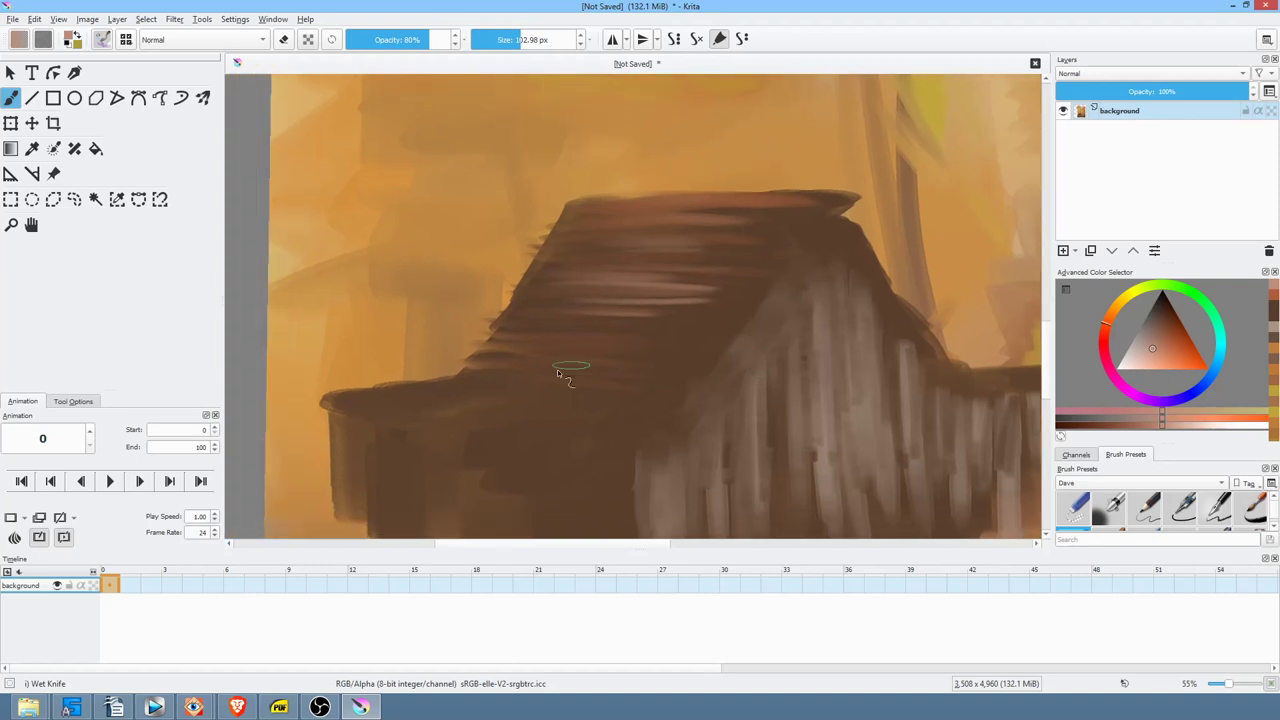
left_click_drag(471, 386, 620, 395)
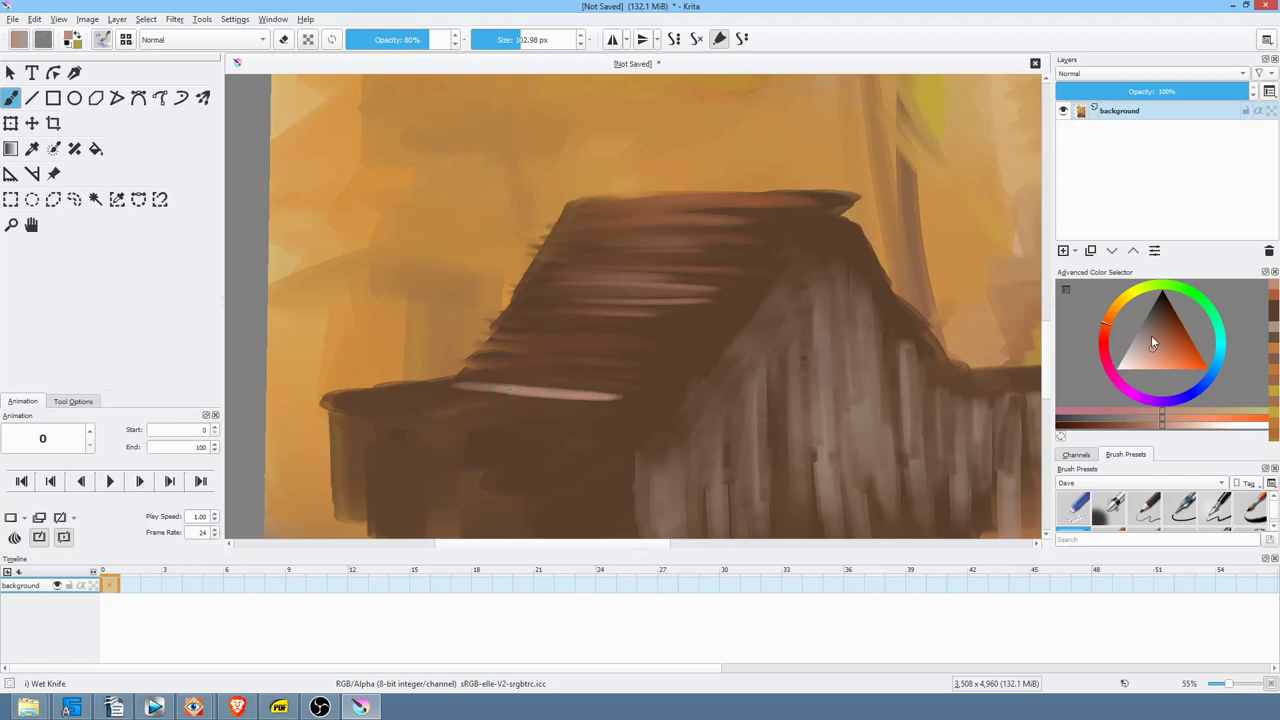
left_click(1170, 348)
left_click_drag(430, 390, 651, 397)
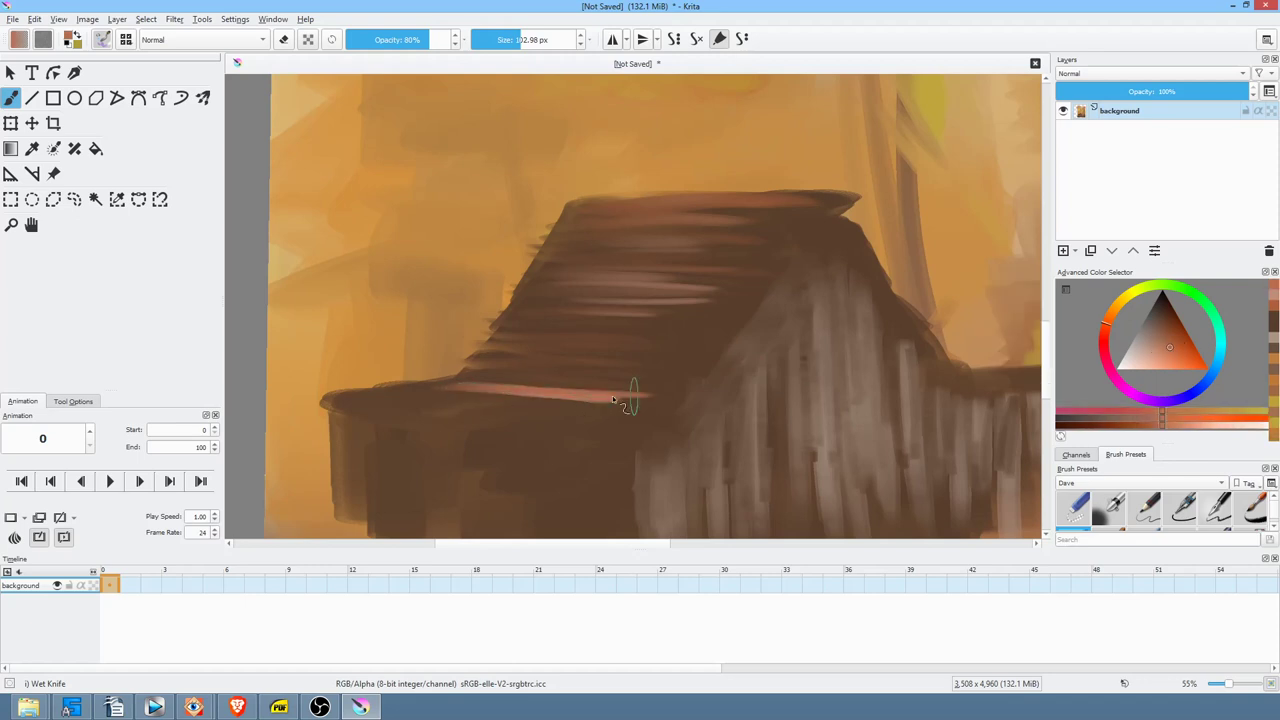
mouse_move(513, 400)
left_mouse_down()
mouse_move(390, 406)
mouse_move(582, 425)
mouse_move(357, 415)
left_mouse_up()
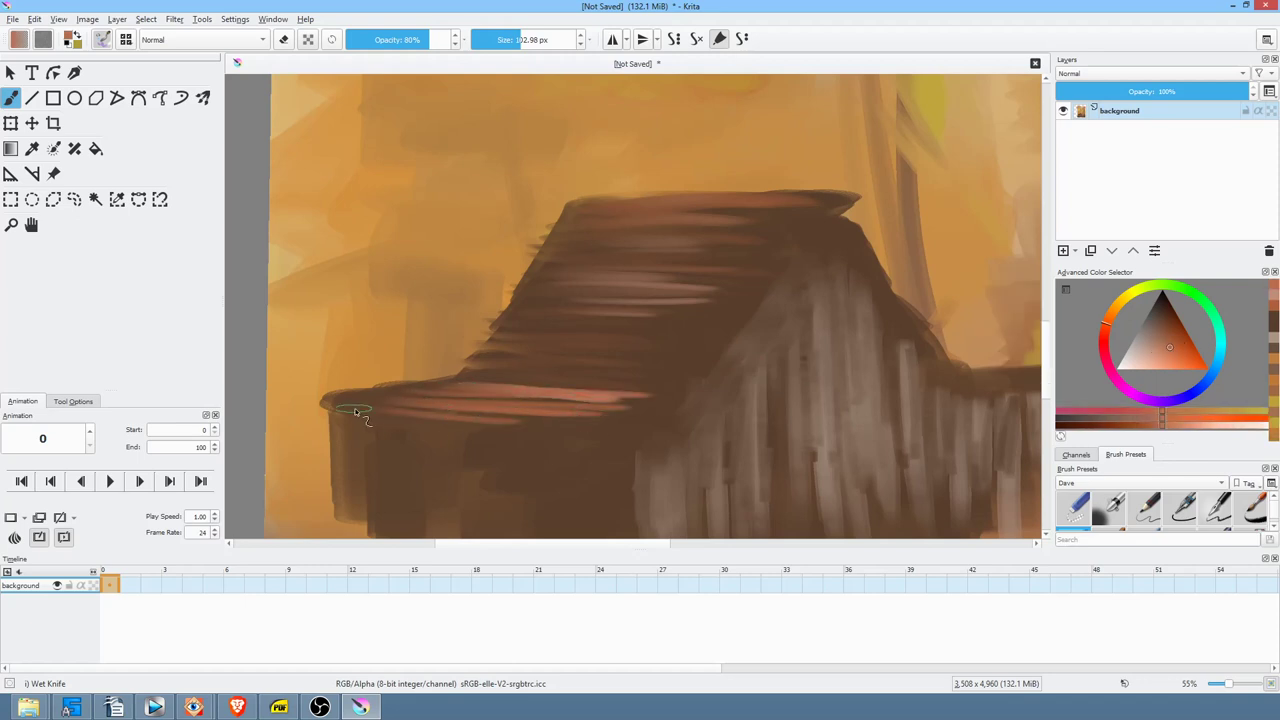
mouse_move(484, 388)
left_mouse_down()
mouse_move(335, 398)
mouse_move(463, 398)
left_mouse_up()
mouse_move(595, 404)
left_mouse_down()
mouse_move(455, 382)
mouse_move(609, 406)
mouse_move(520, 404)
mouse_move(490, 422)
mouse_move(317, 409)
mouse_move(571, 447)
left_mouse_up()
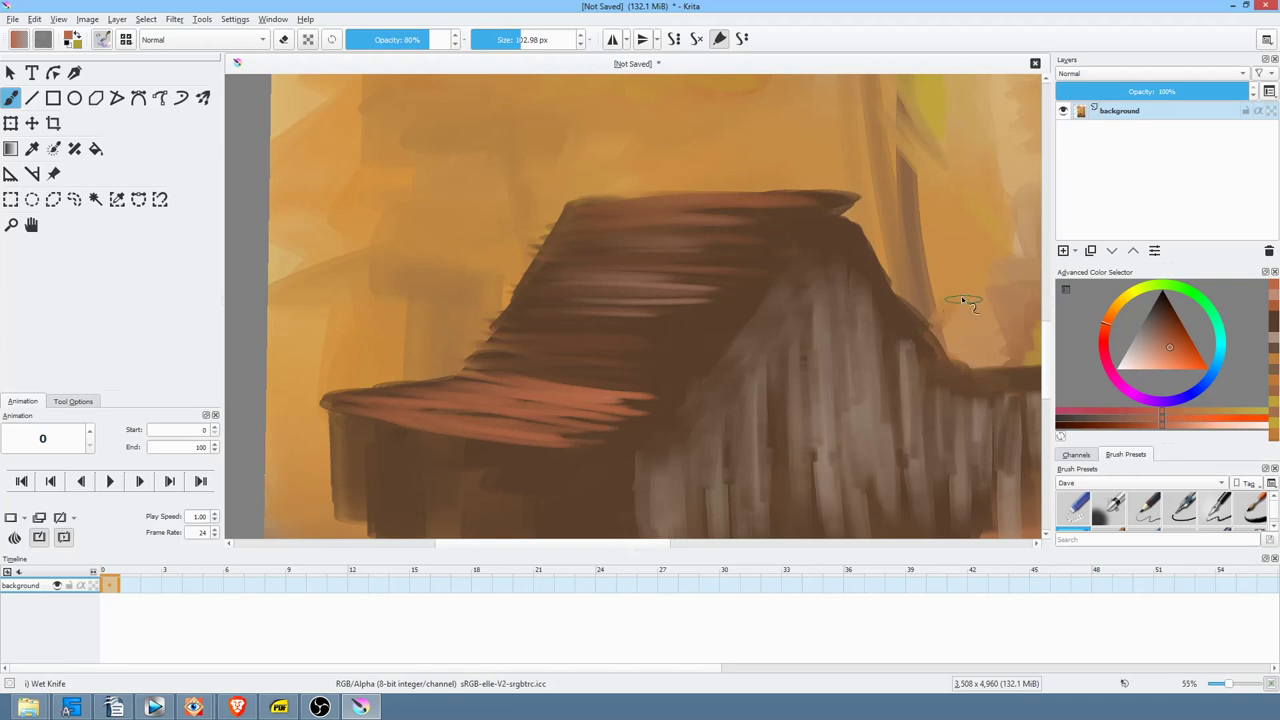
- Mix a light grey and paint a thin highlight along the right roof edge of the front gable
mouse_move(935, 241)
left_mouse_down()
mouse_move(760, 154)
mouse_move(637, 171)
left_mouse_up()
left_click_drag(788, 203, 680, 370)
mouse_move(633, 260)
left_mouse_down()
mouse_move(643, 229)
mouse_move(686, 214)
left_mouse_up()
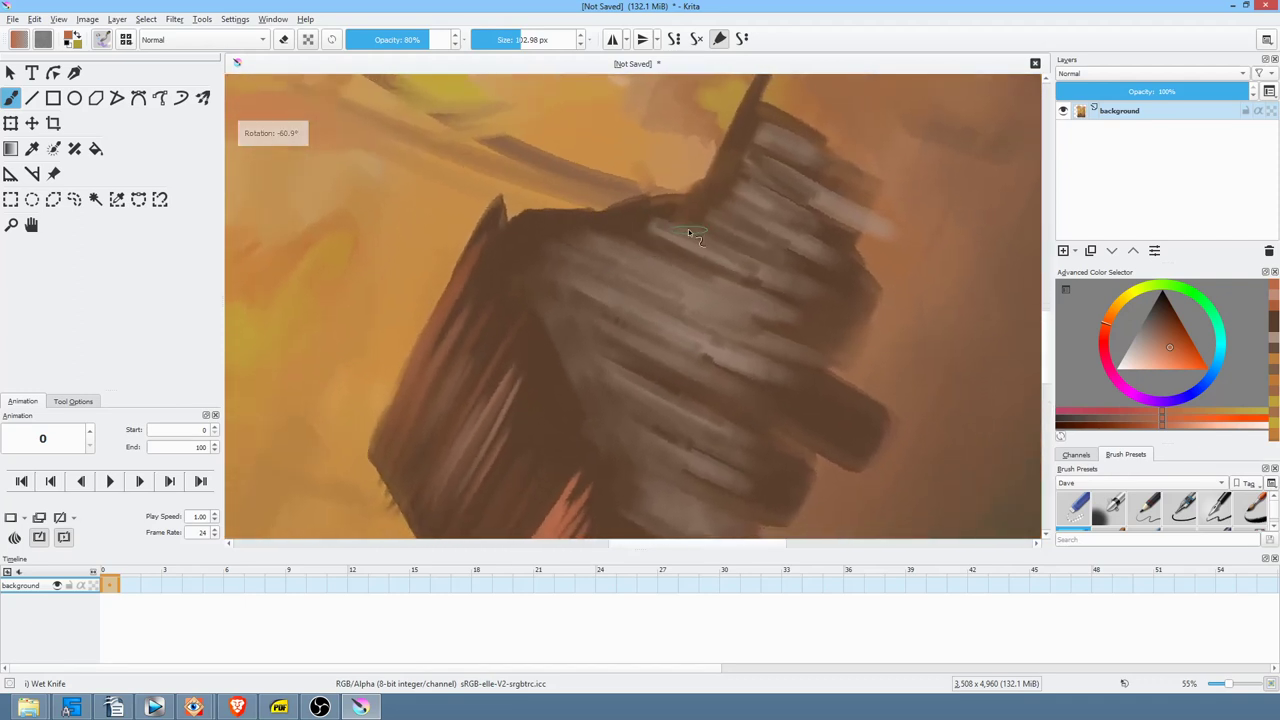
left_click(1143, 348)
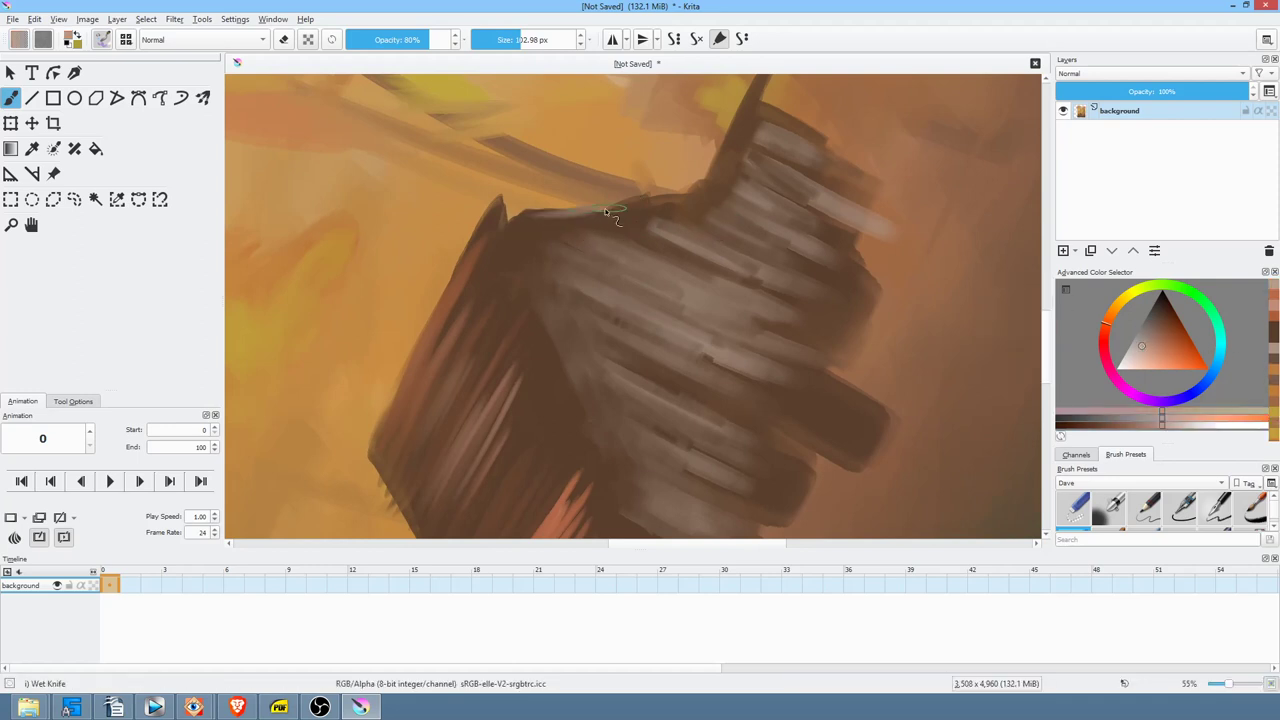
left_click_drag(1122, 360, 1126, 356)
left_click_drag(551, 207, 645, 202)
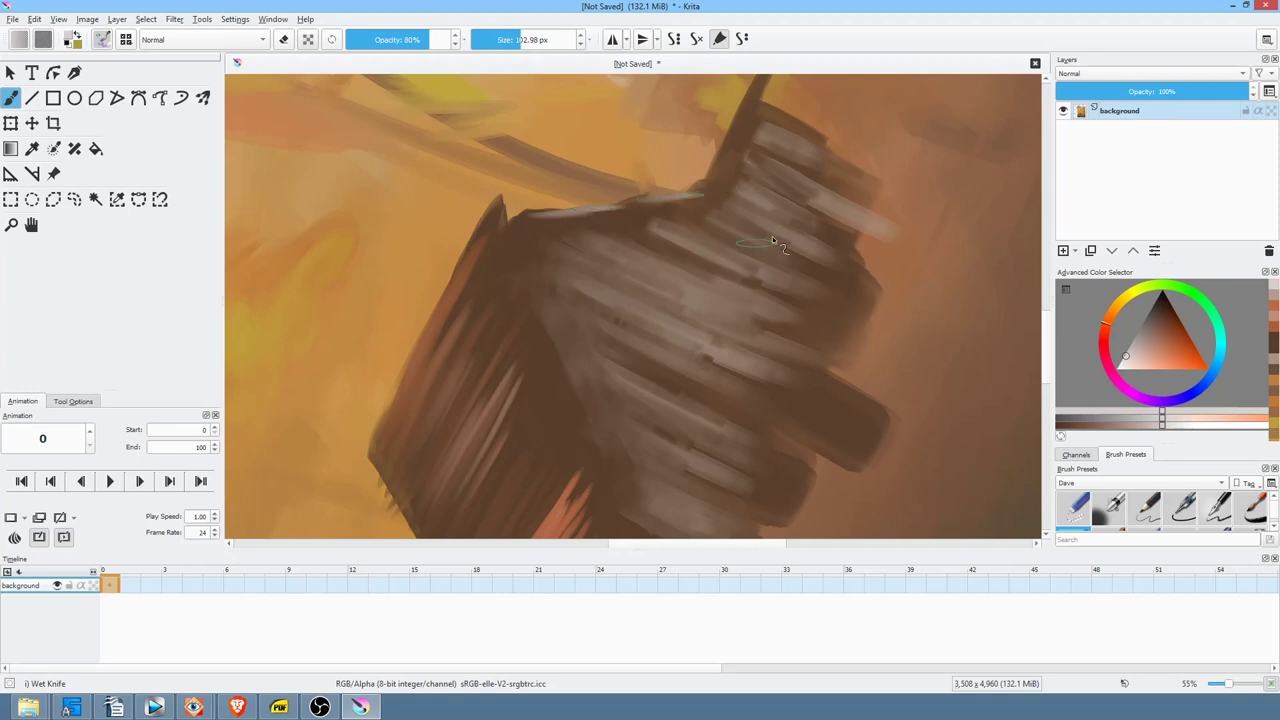
- Paint light grey highlights along the gable's left roof edge and the right lean-to's roof edge
left_click_drag(867, 180, 650, 450)
left_click_drag(519, 228, 697, 211)
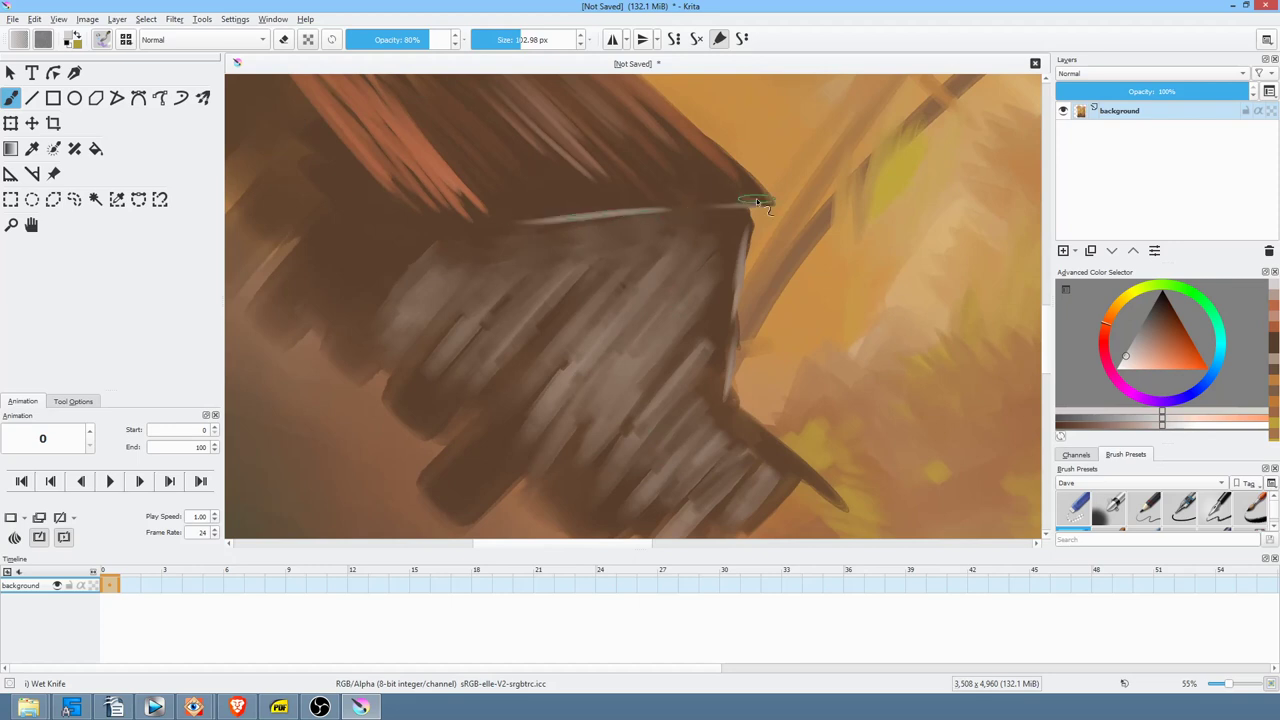
mouse_move(756, 198)
left_mouse_down()
mouse_move(888, 237)
mouse_move(881, 291)
left_mouse_up()
left_click_drag(795, 320, 929, 311)
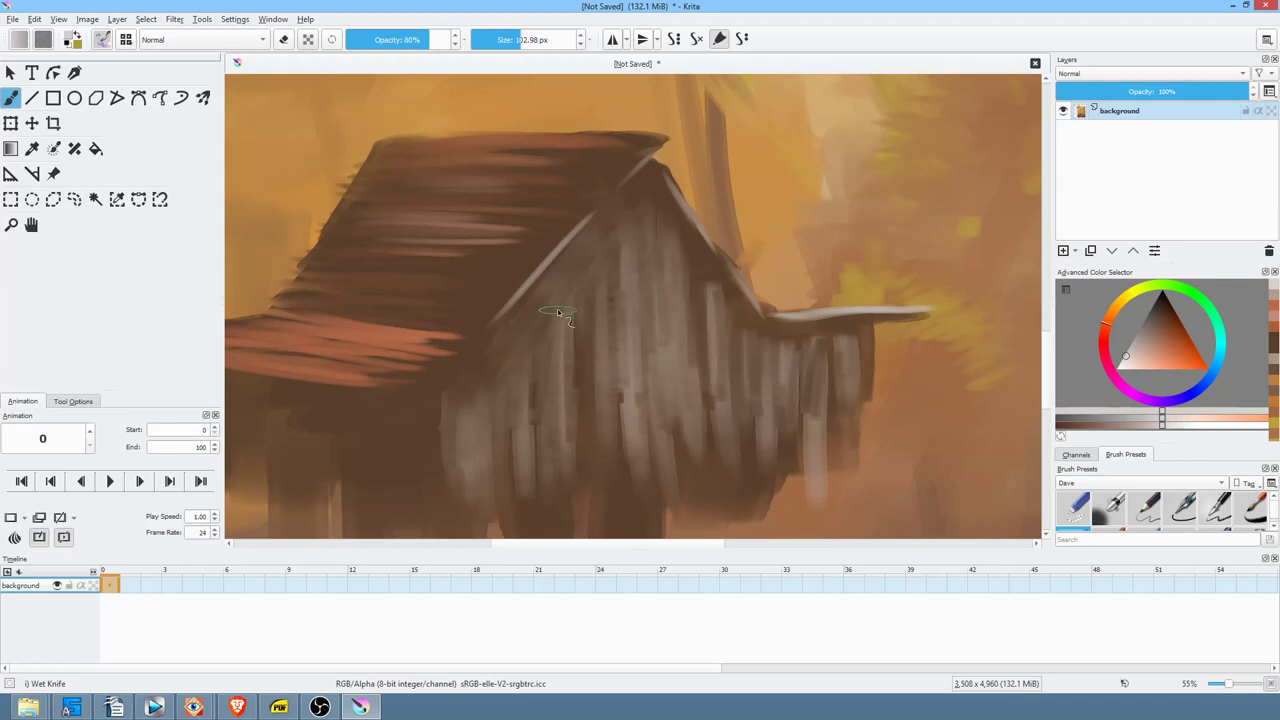
- Add a light patch to the left part of the front wall and blend it into the planks with sampled dark brown
left_click_drag(558, 313, 556, 350)
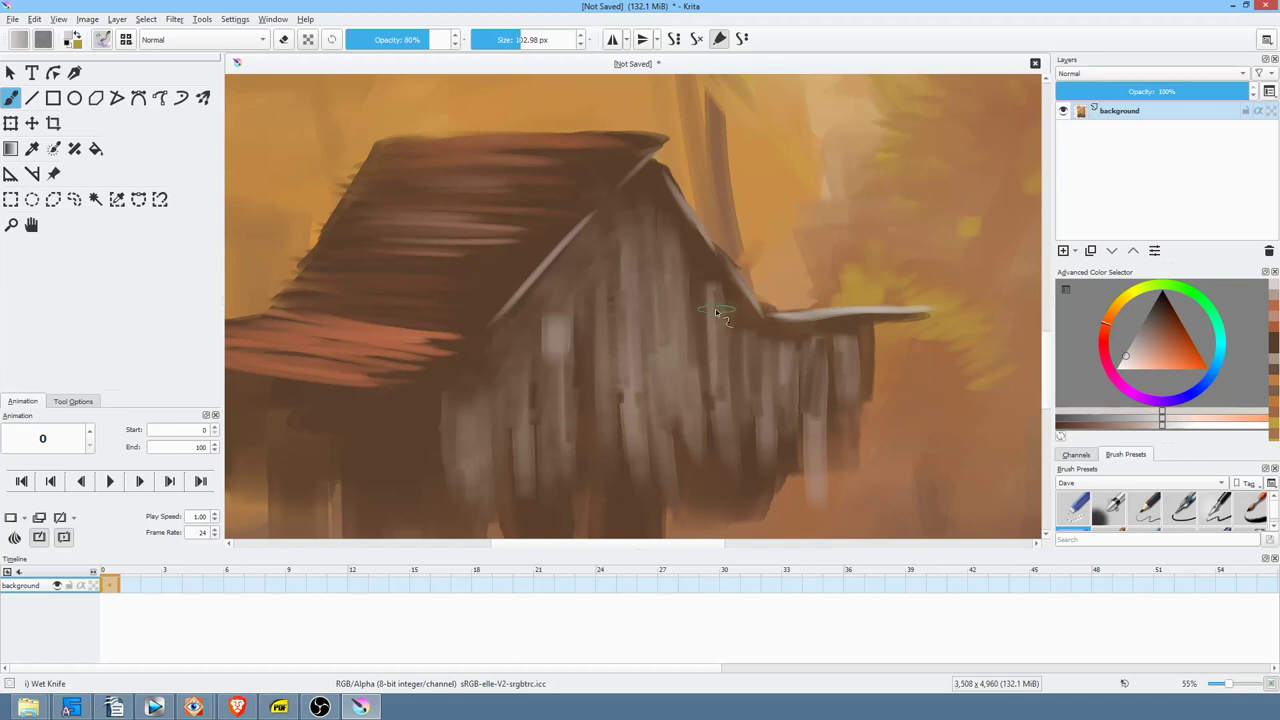
left_click_drag(792, 266, 763, 243)
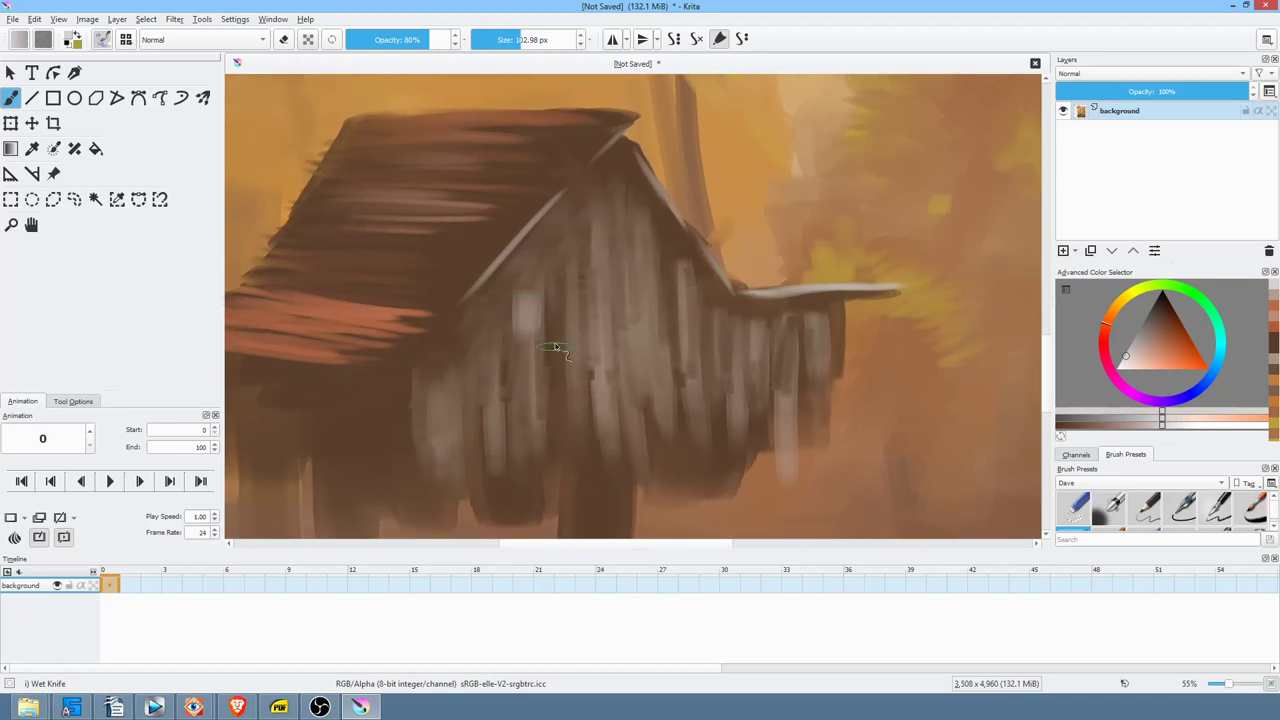
left_click(557, 354, "ctrl")
left_click_drag(528, 302, 528, 392)
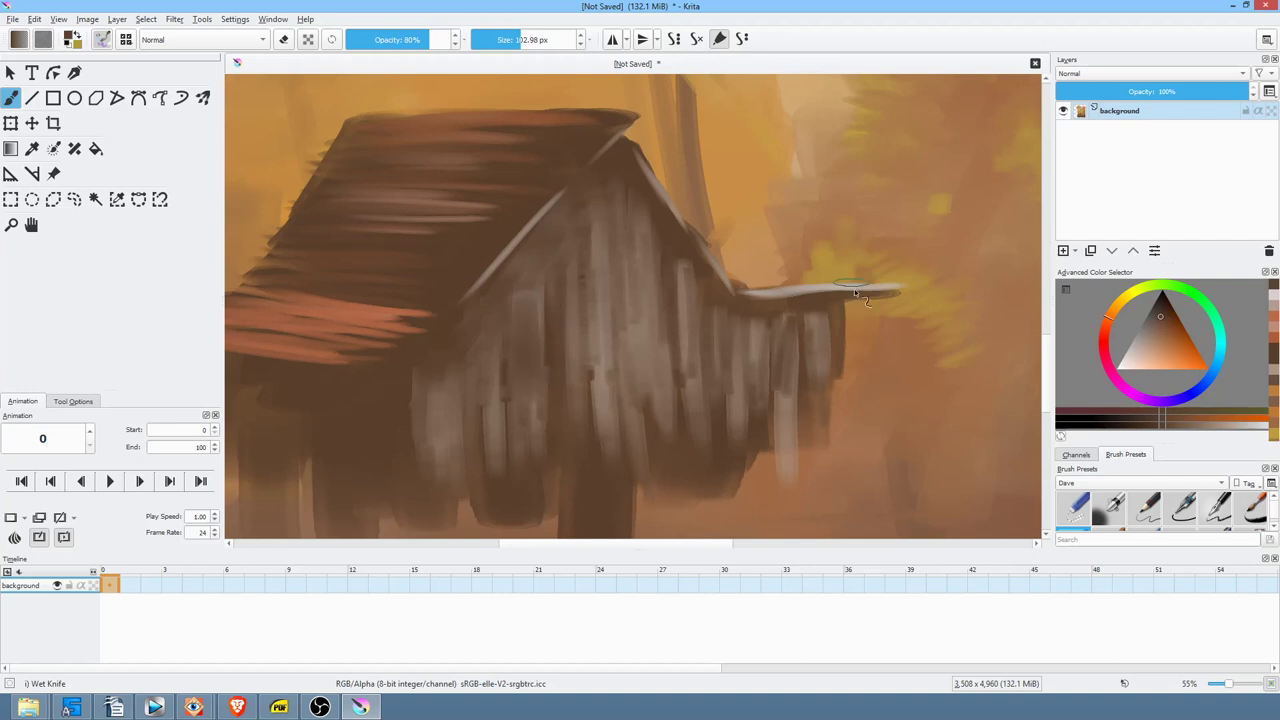
- Sample the light grey from the roof trim and paint highlight streaks on the left lean-to's roof, extending to its outer end
left_click(968, 334, "ctrl")
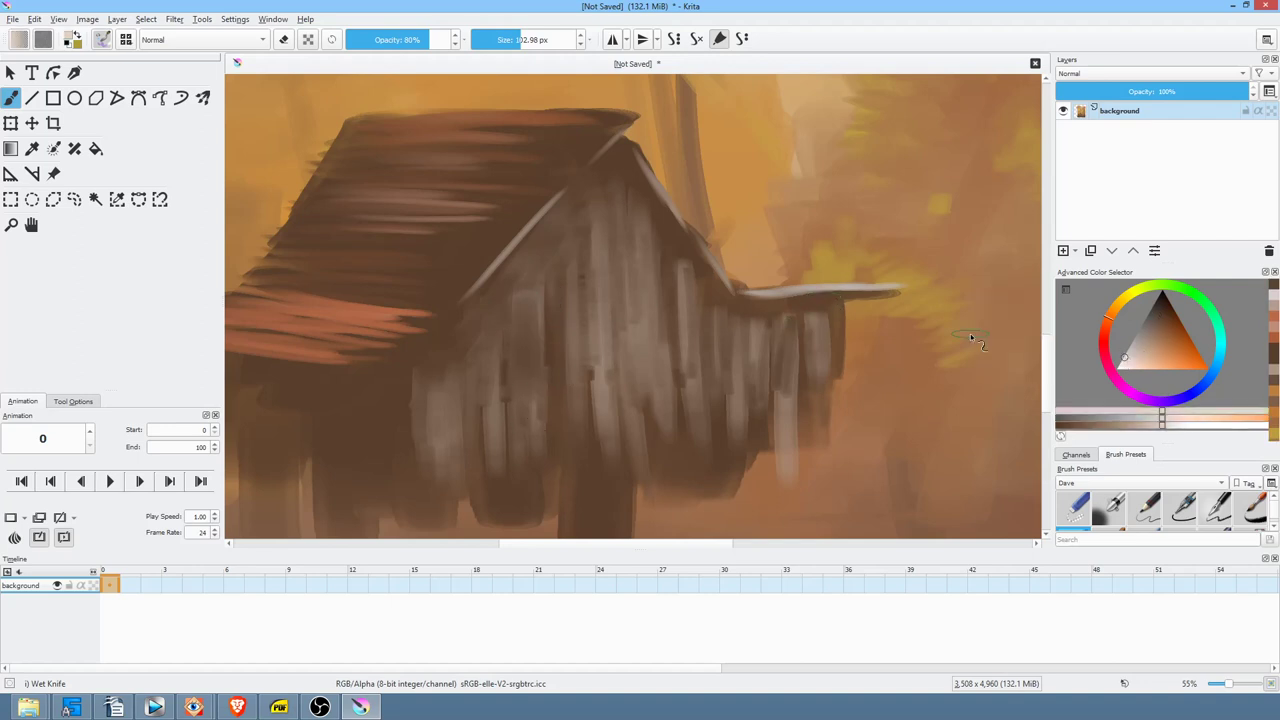
left_click_drag(612, 312, 729, 312)
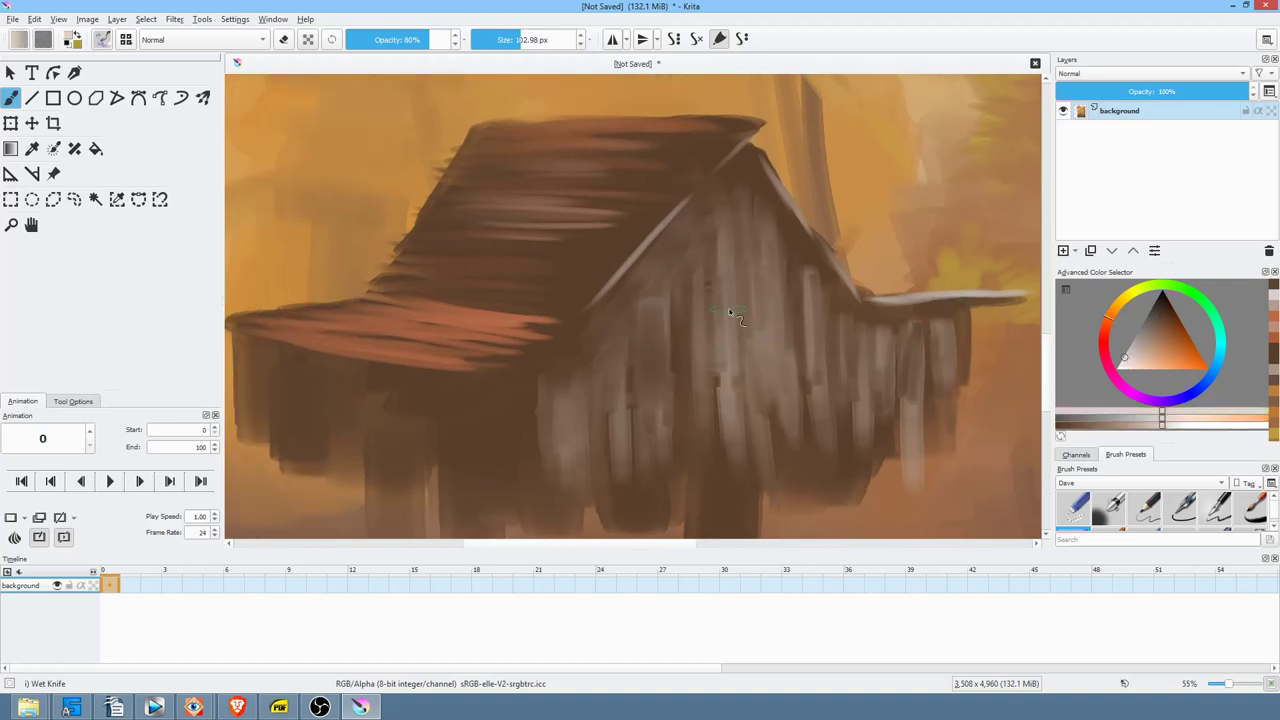
mouse_move(400, 306)
left_mouse_down()
mouse_move(454, 323)
mouse_move(368, 314)
mouse_move(470, 329)
mouse_move(313, 328)
left_mouse_up()
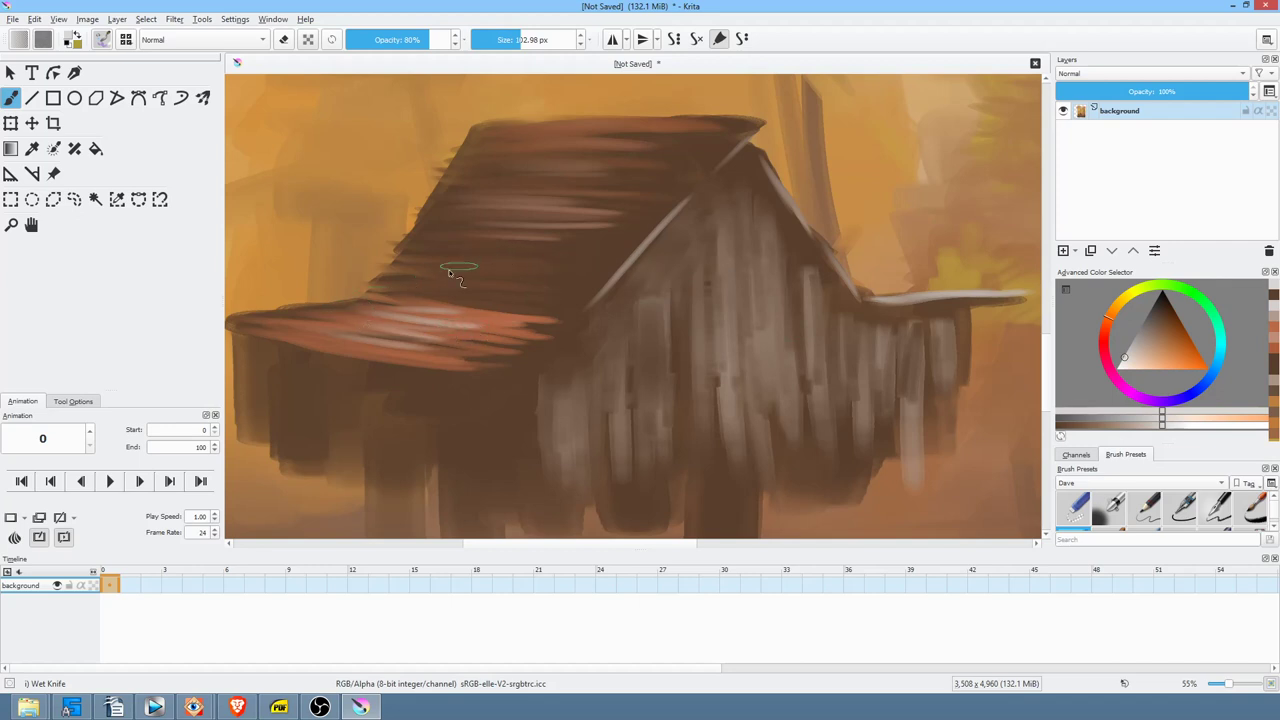
left_click_drag(288, 322, 355, 301)
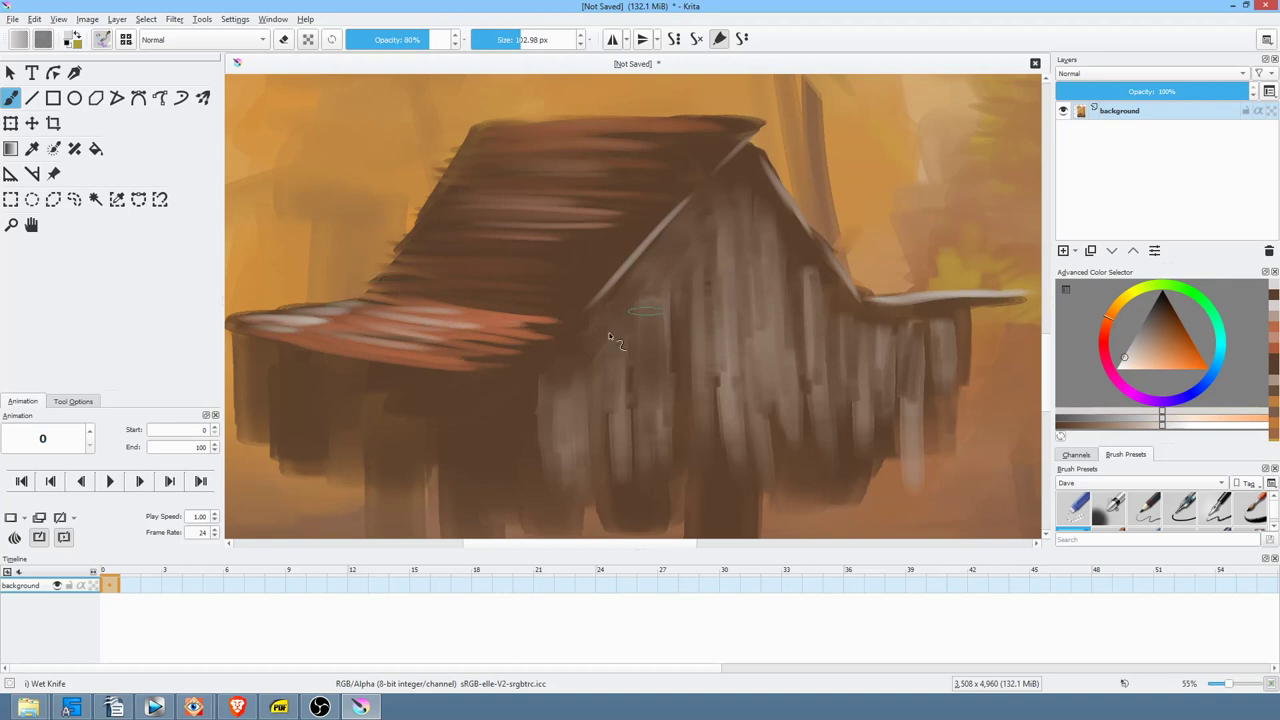
- Paint light grey weathering streaks across the middle and lower main roof, reducing the brush to about 78 px
mouse_move(450, 228)
left_mouse_down()
mouse_move(530, 229)
mouse_move(455, 215)
mouse_move(550, 214)
left_mouse_up()
key("bracketleft")
key("bracketleft")
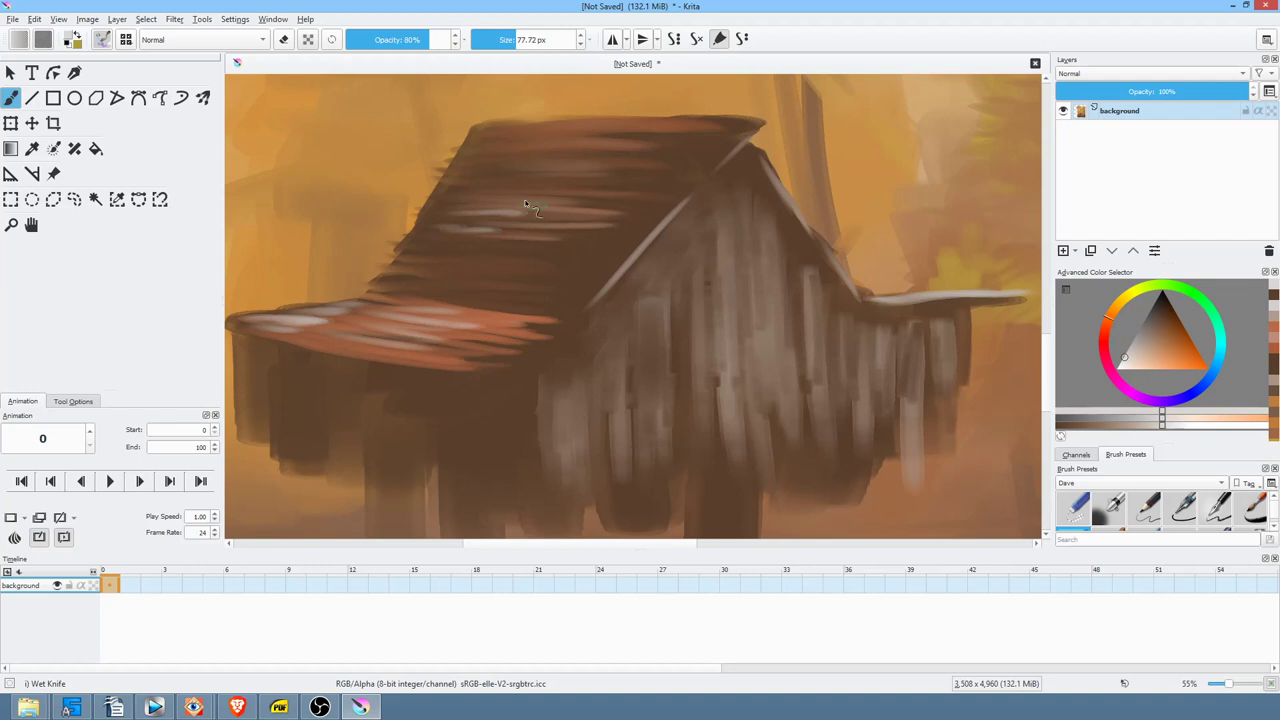
left_click_drag(440, 280, 535, 266)
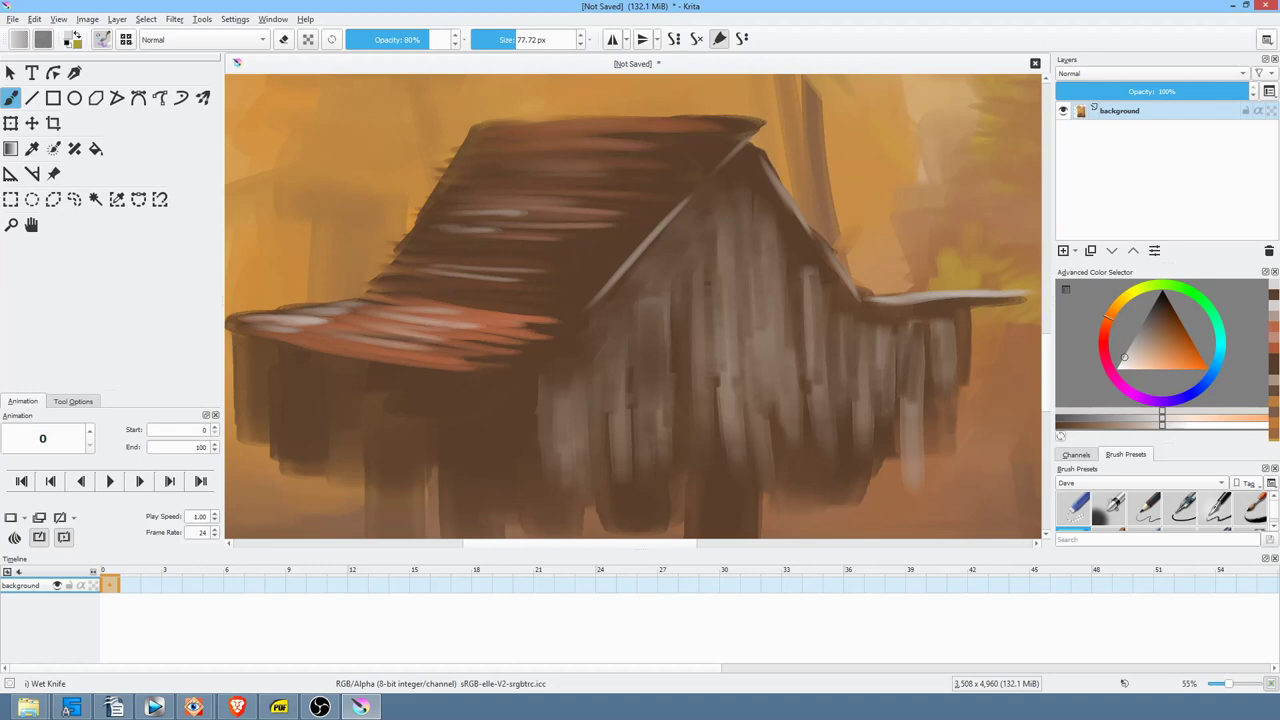
key("alt+Tab")
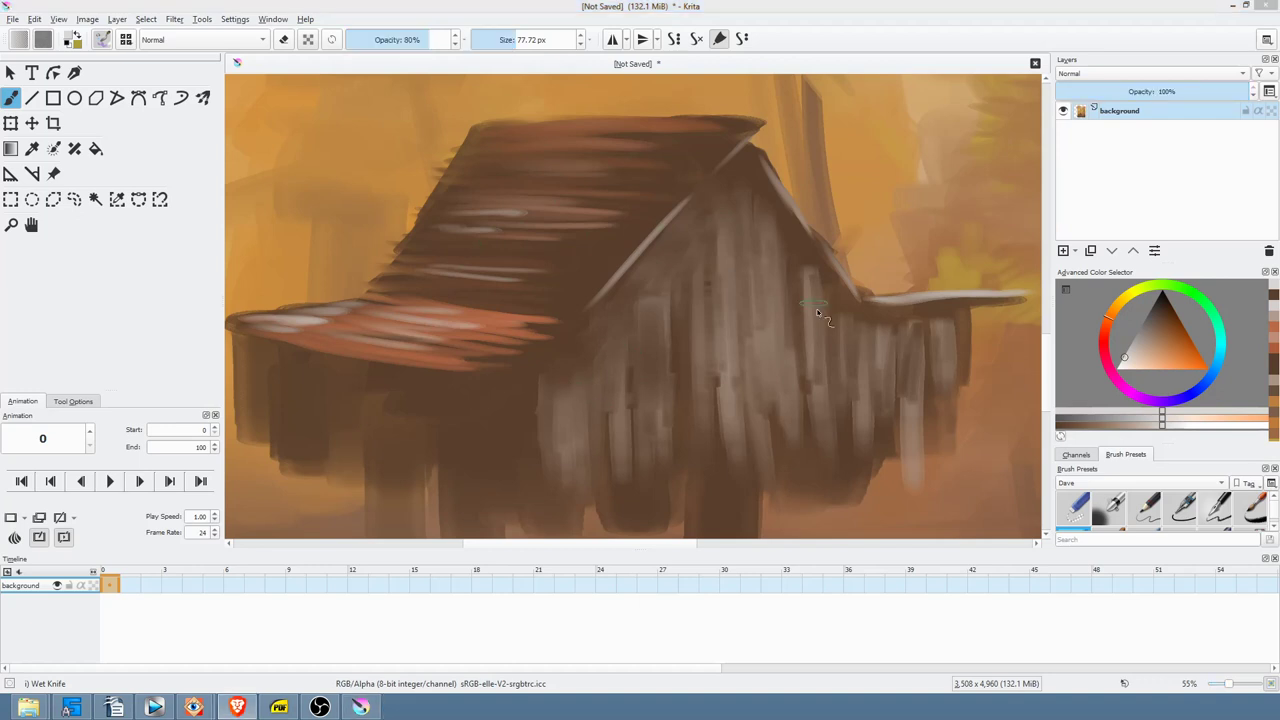
mouse_move(436, 269)
left_mouse_down()
mouse_move(465, 286)
mouse_move(414, 270)
mouse_move(526, 255)
left_mouse_up()
mouse_move(436, 243)
left_mouse_down()
mouse_move(567, 247)
mouse_move(577, 236)
left_mouse_up()
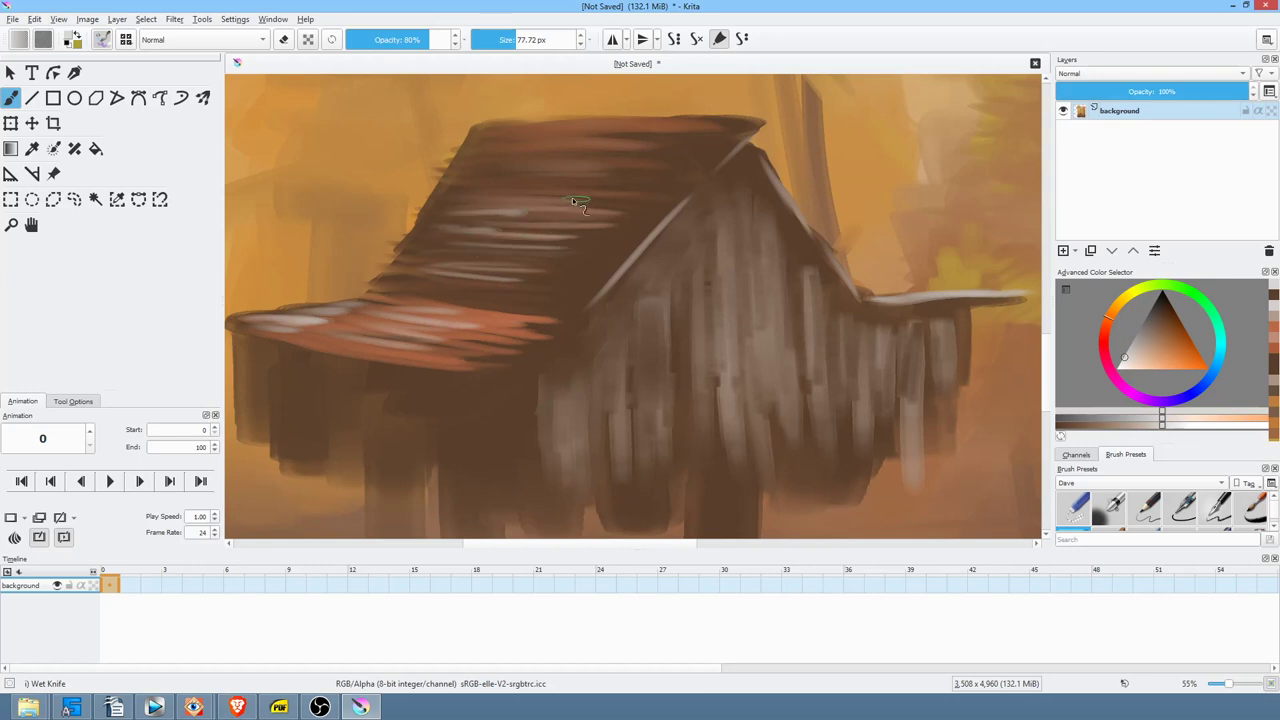
- Paint thin light grey plank highlights along the front wall, from below the gable down to its lower part
mouse_move(497, 128)
left_mouse_down()
mouse_move(465, 166)
mouse_move(505, 176)
left_mouse_up()
mouse_move(898, 372)
left_mouse_down()
mouse_move(865, 216)
mouse_move(634, 143)
mouse_move(658, 135)
left_mouse_up()
left_click_drag(718, 237, 689, 309)
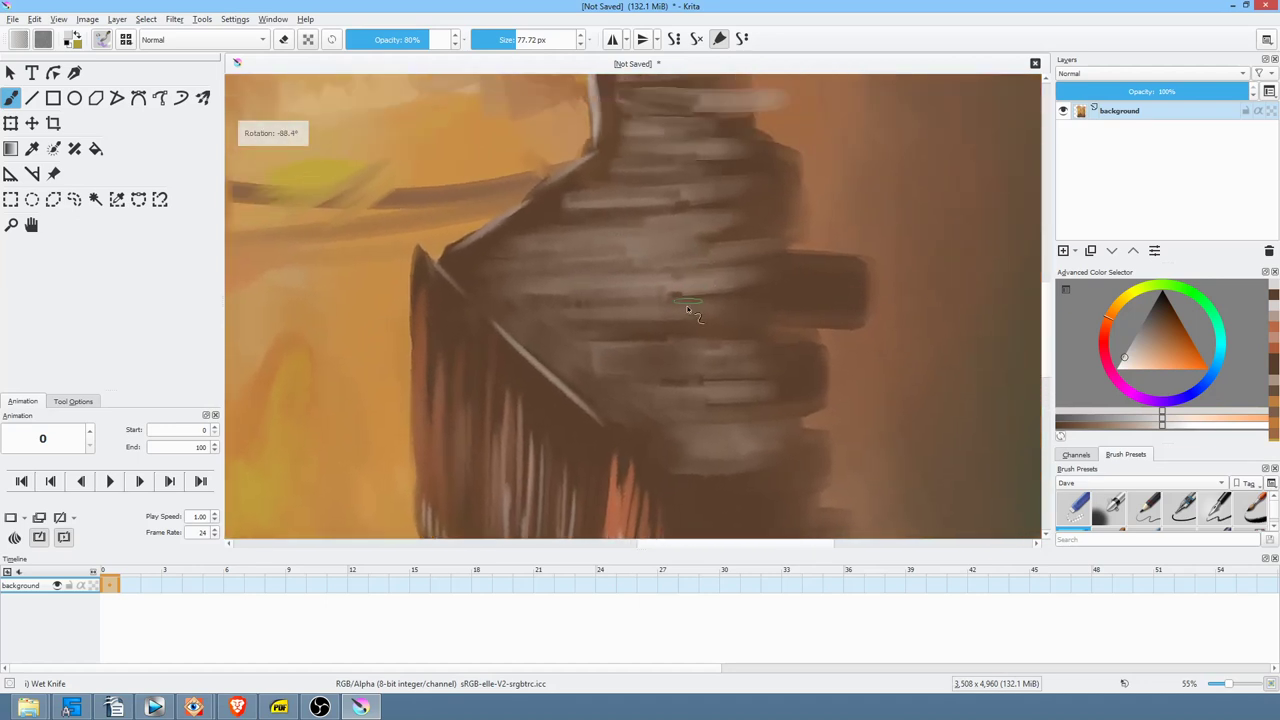
left_click_drag(497, 301, 660, 301)
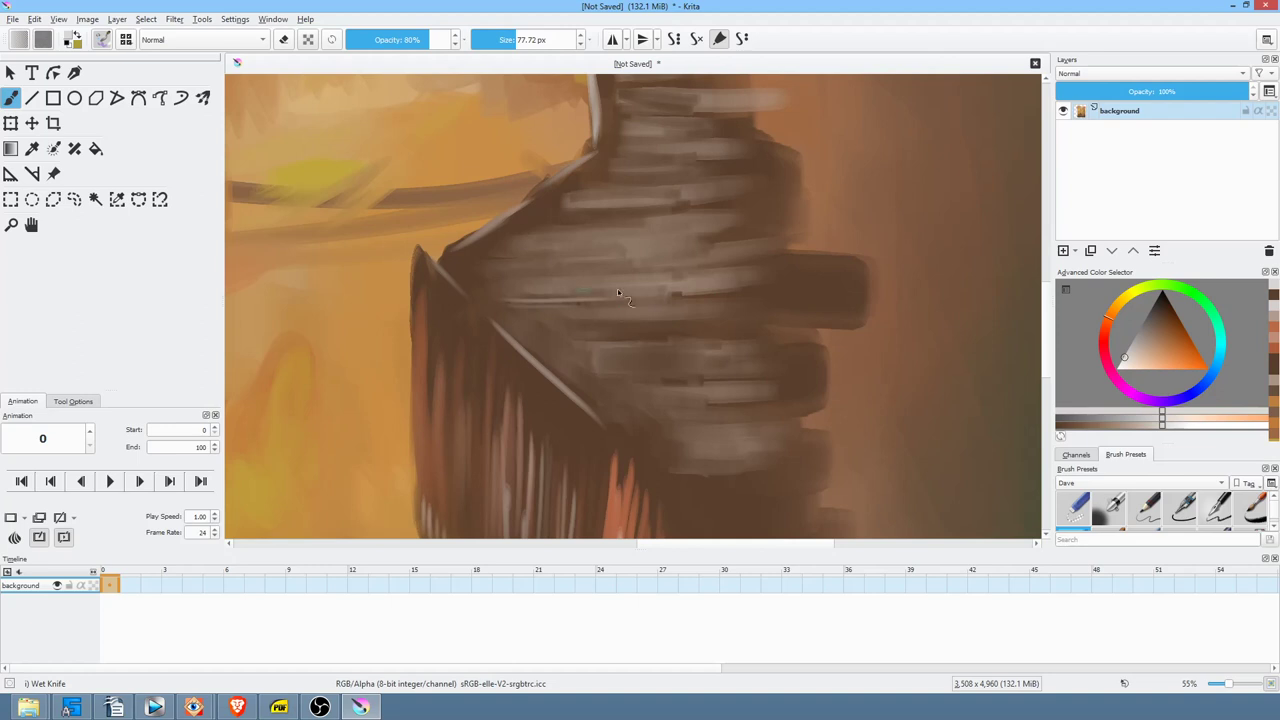
left_click_drag(784, 268, 571, 262)
left_click_drag(748, 240, 589, 234)
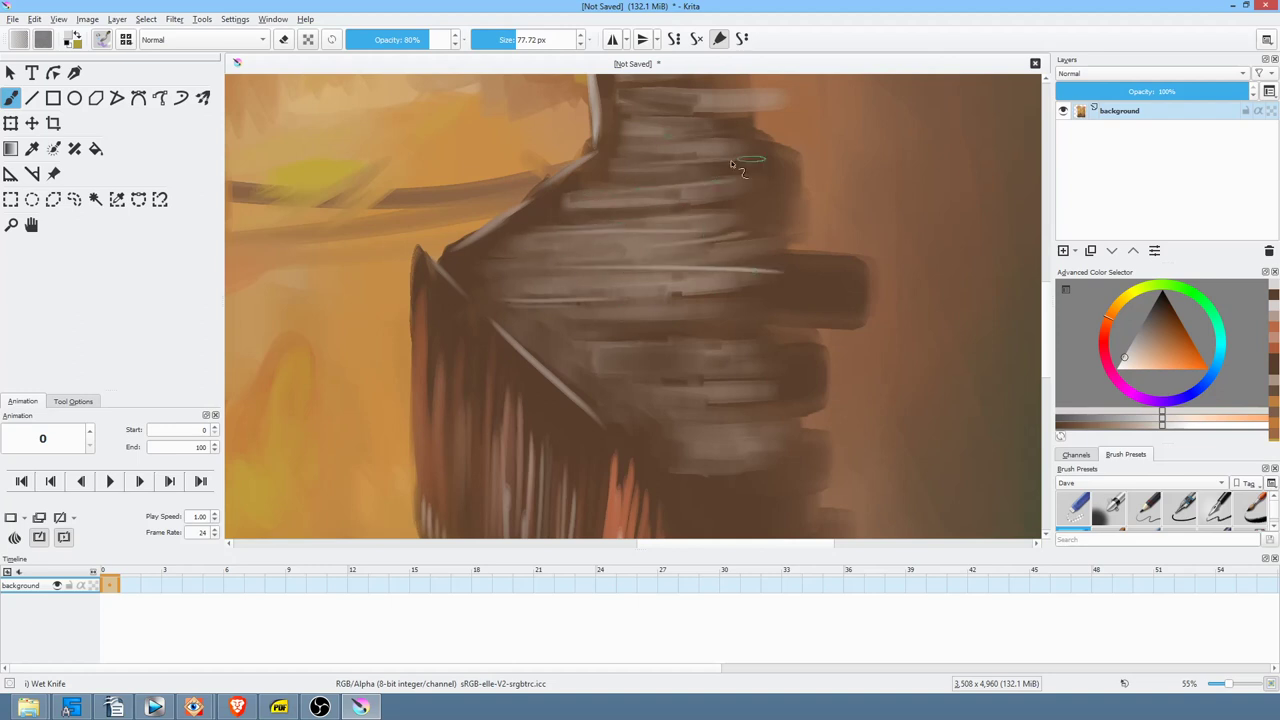
mouse_move(684, 357)
left_mouse_down()
mouse_move(754, 350)
mouse_move(588, 363)
mouse_move(700, 354)
mouse_move(665, 369)
mouse_move(731, 377)
mouse_move(627, 367)
mouse_move(783, 362)
mouse_move(621, 352)
mouse_move(789, 352)
left_mouse_up()
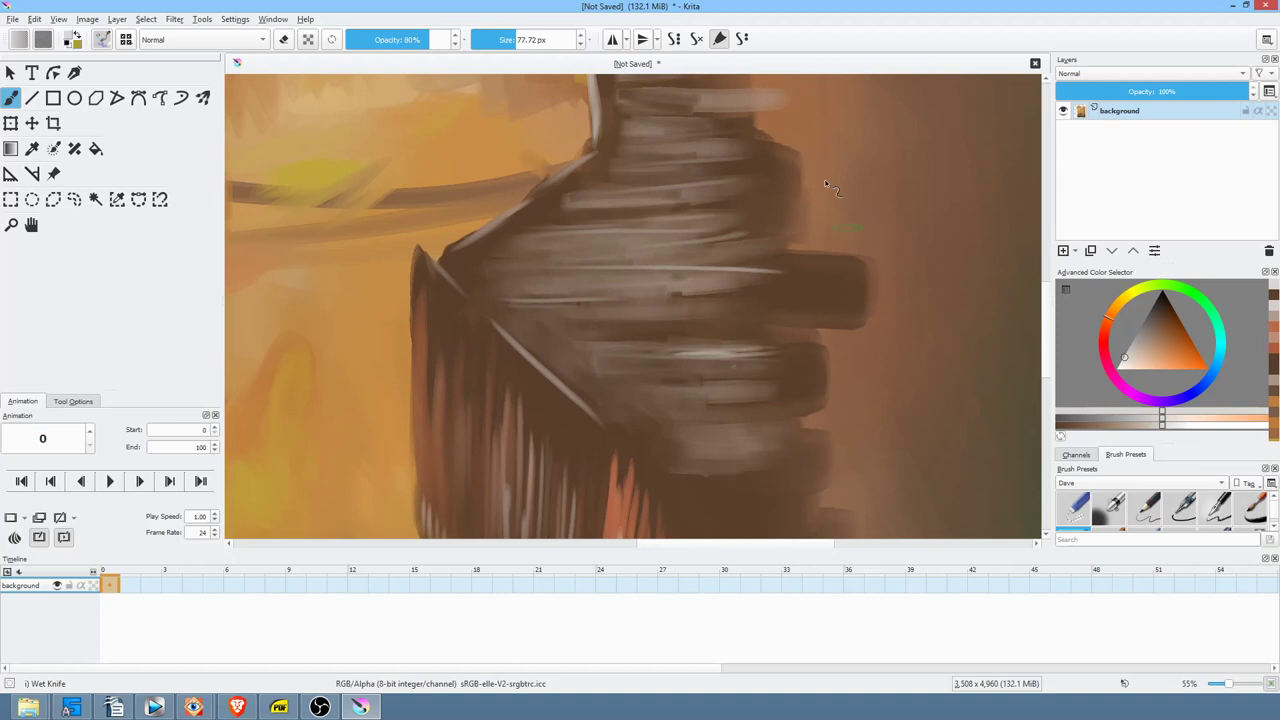
- Sample dark brown from the barn and extend the planks of the front and left side walls downward
mouse_move(850, 184)
left_mouse_down()
mouse_move(903, 303)
mouse_move(677, 469)
mouse_move(711, 329)
mouse_move(537, 280)
left_mouse_up()
left_click(634, 485, "ctrl")
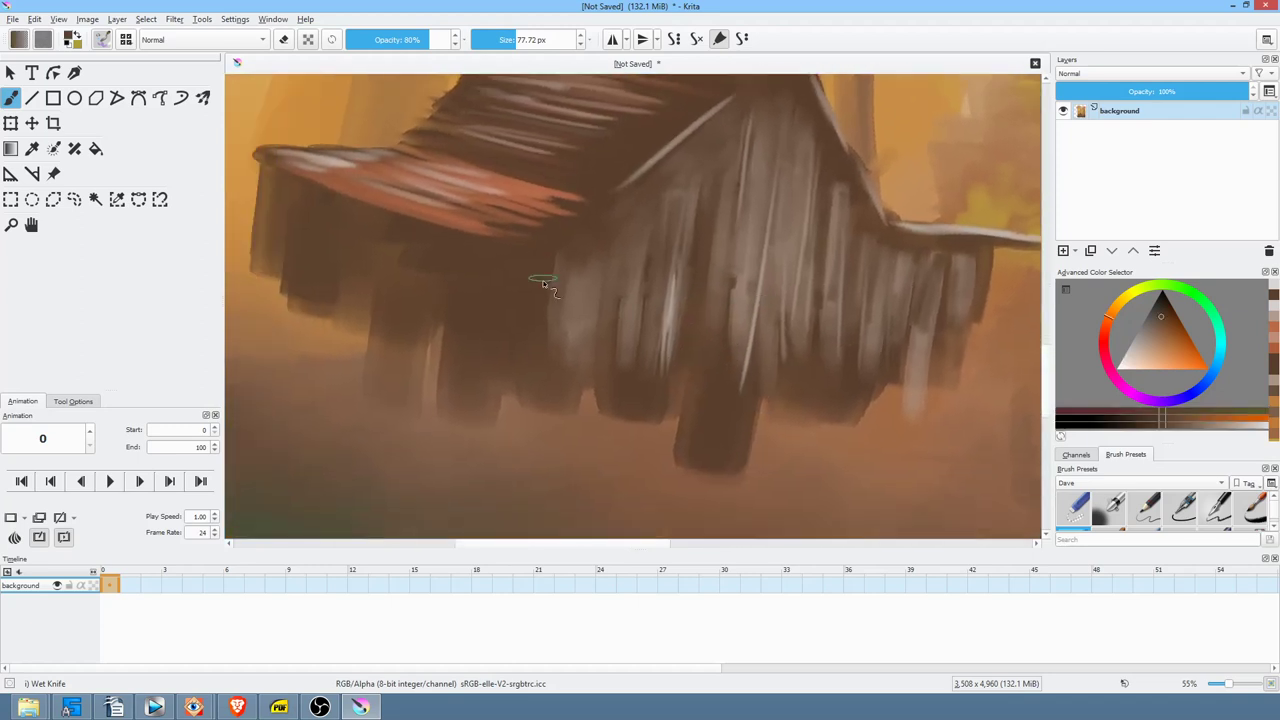
mouse_move(626, 348)
left_mouse_down()
mouse_move(650, 425)
mouse_move(690, 440)
mouse_move(750, 400)
mouse_move(806, 400)
mouse_move(885, 370)
mouse_move(976, 285)
mouse_move(975, 340)
mouse_move(985, 258)
mouse_move(996, 298)
mouse_move(960, 380)
mouse_move(984, 388)
left_mouse_up()
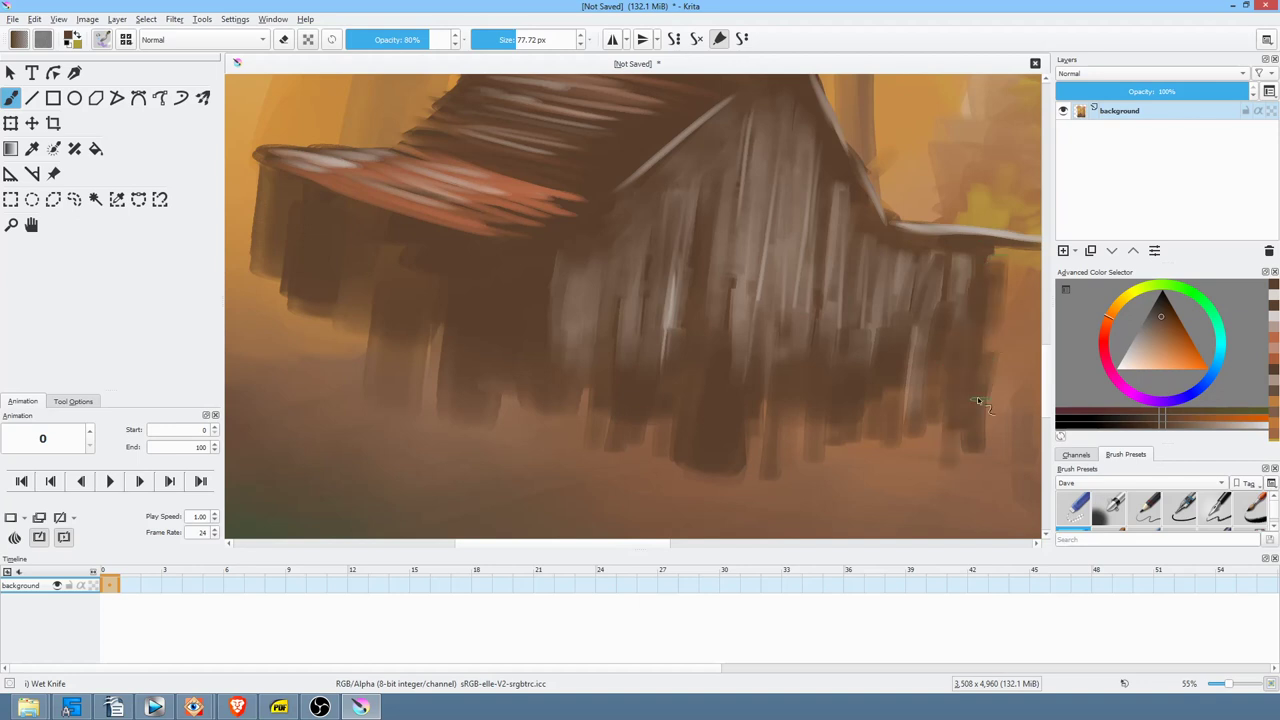
mouse_move(277, 222)
left_mouse_down()
mouse_move(268, 335)
mouse_move(263, 313)
mouse_move(291, 369)
mouse_move(358, 291)
mouse_move(392, 398)
mouse_move(423, 396)
mouse_move(445, 330)
left_mouse_up()
- Pick a near-black brown and paint a dark outline along the lower and front edges of the left lean-to's roof
scroll(788, 346, "down", 5)
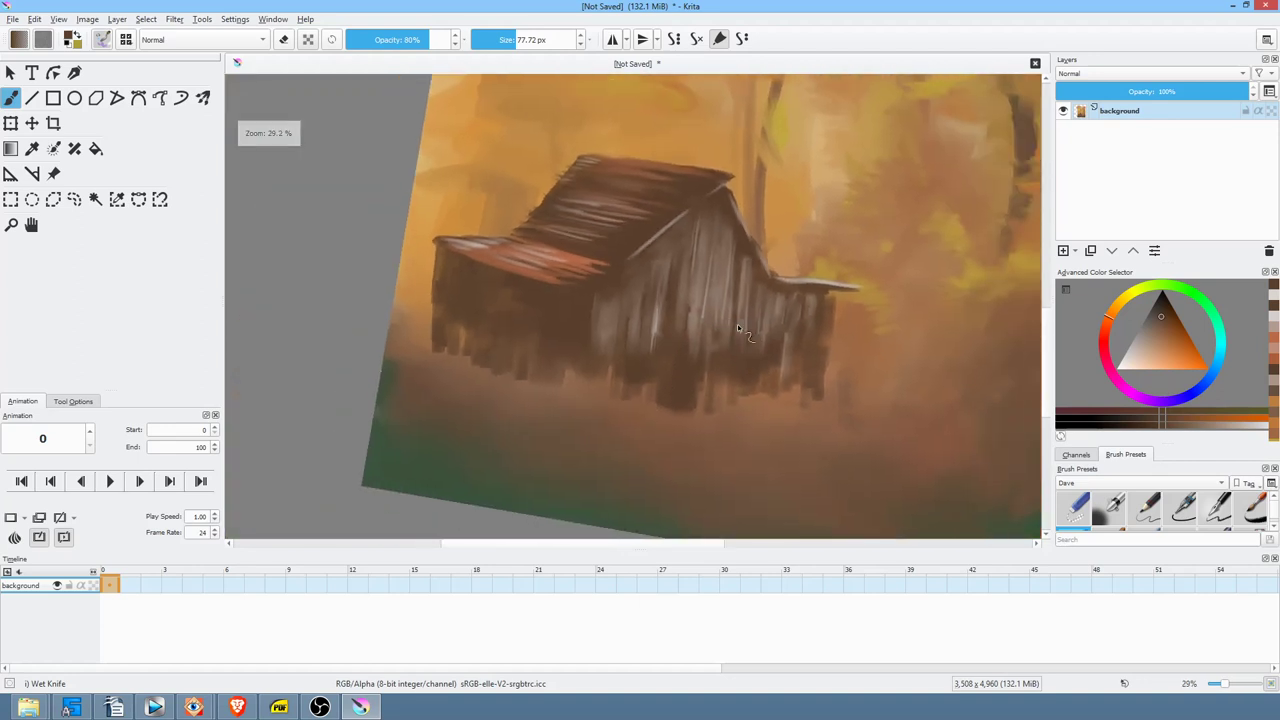
left_click_drag(744, 203, 775, 251)
mouse_move(665, 285)
left_mouse_down()
mouse_move(732, 226)
mouse_move(737, 200)
left_mouse_up()
left_click(1156, 308)
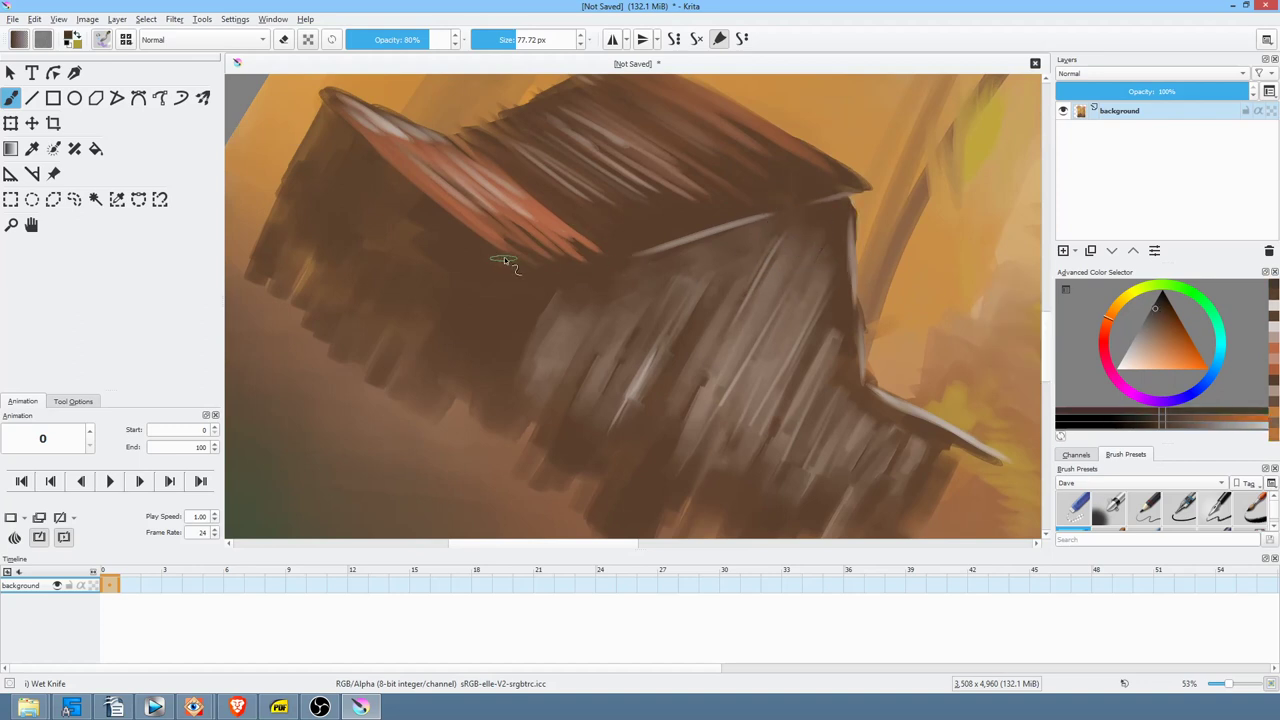
left_click_drag(595, 262, 511, 262)
left_click_drag(893, 261, 704, 104)
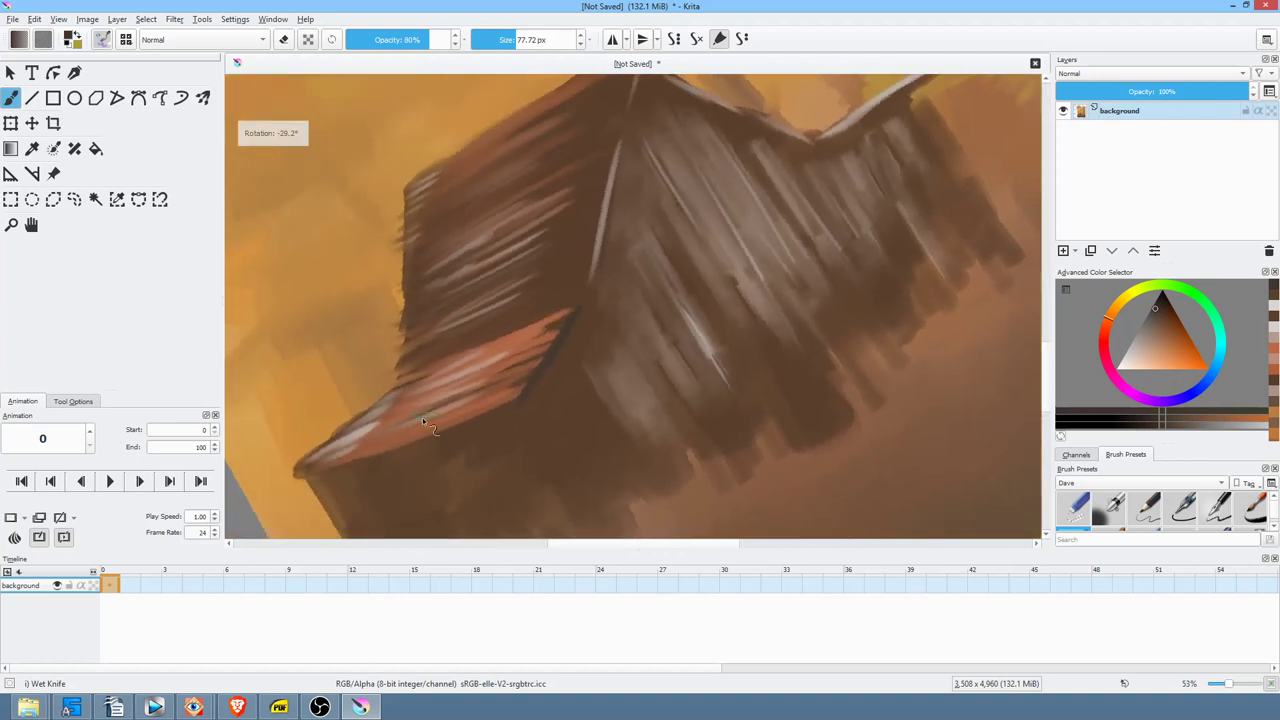
mouse_move(316, 469)
left_mouse_down()
mouse_move(464, 429)
mouse_move(309, 484)
mouse_move(490, 415)
left_mouse_up()
- Pick a light grey and paint thin highlights along the dark-outlined edges of the left lean-to's roof
left_click_drag(1160, 345, 1088, 344)
left_click_drag(807, 221, 822, 344)
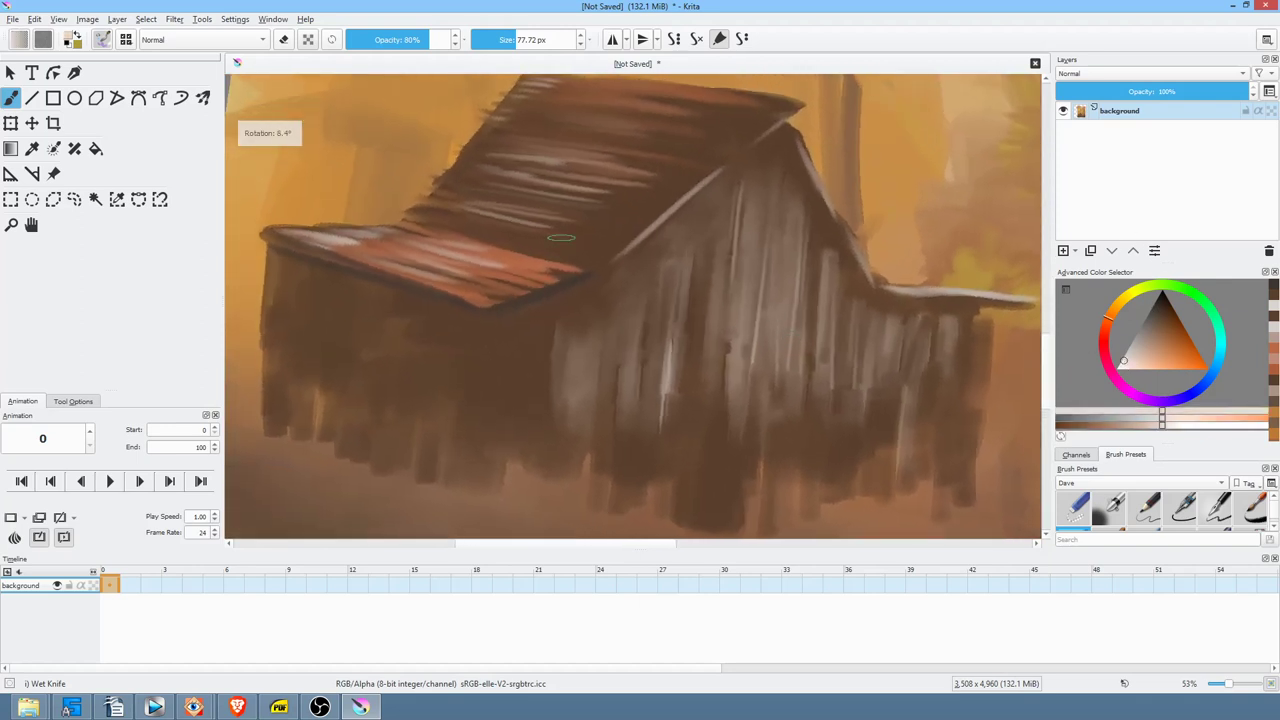
left_click_drag(500, 308, 516, 258)
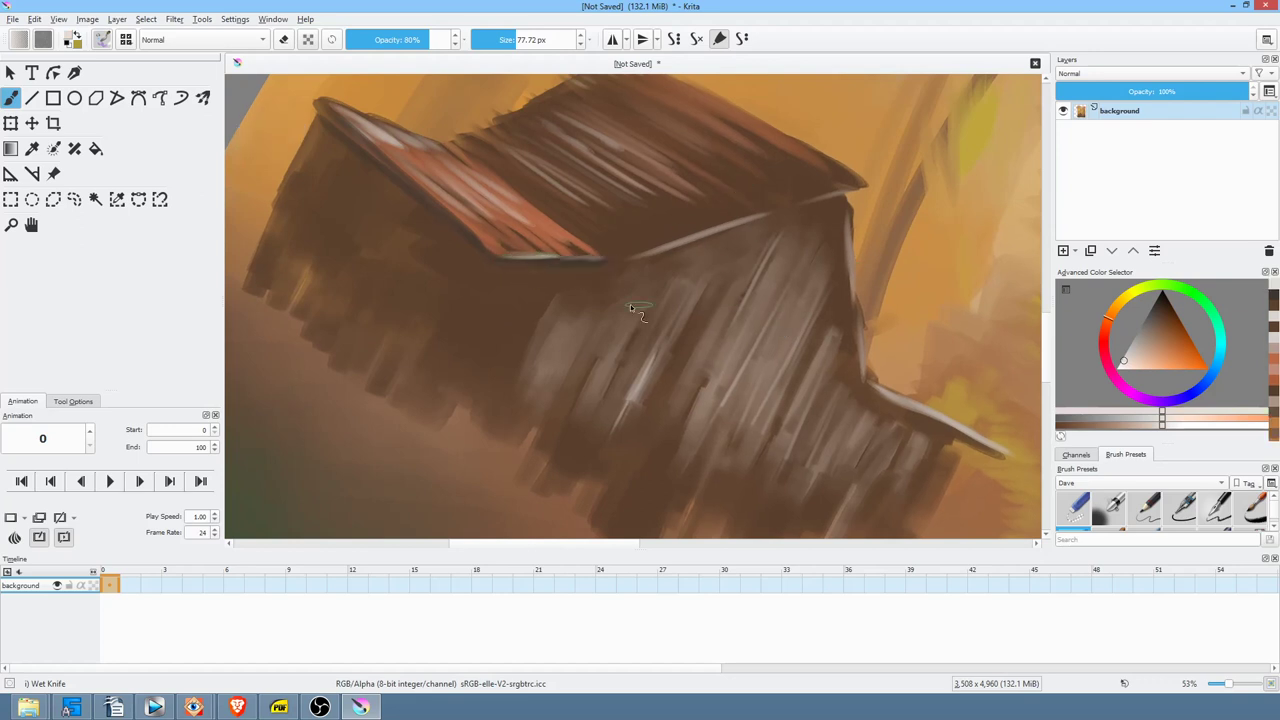
left_click_drag(845, 284, 343, 458)
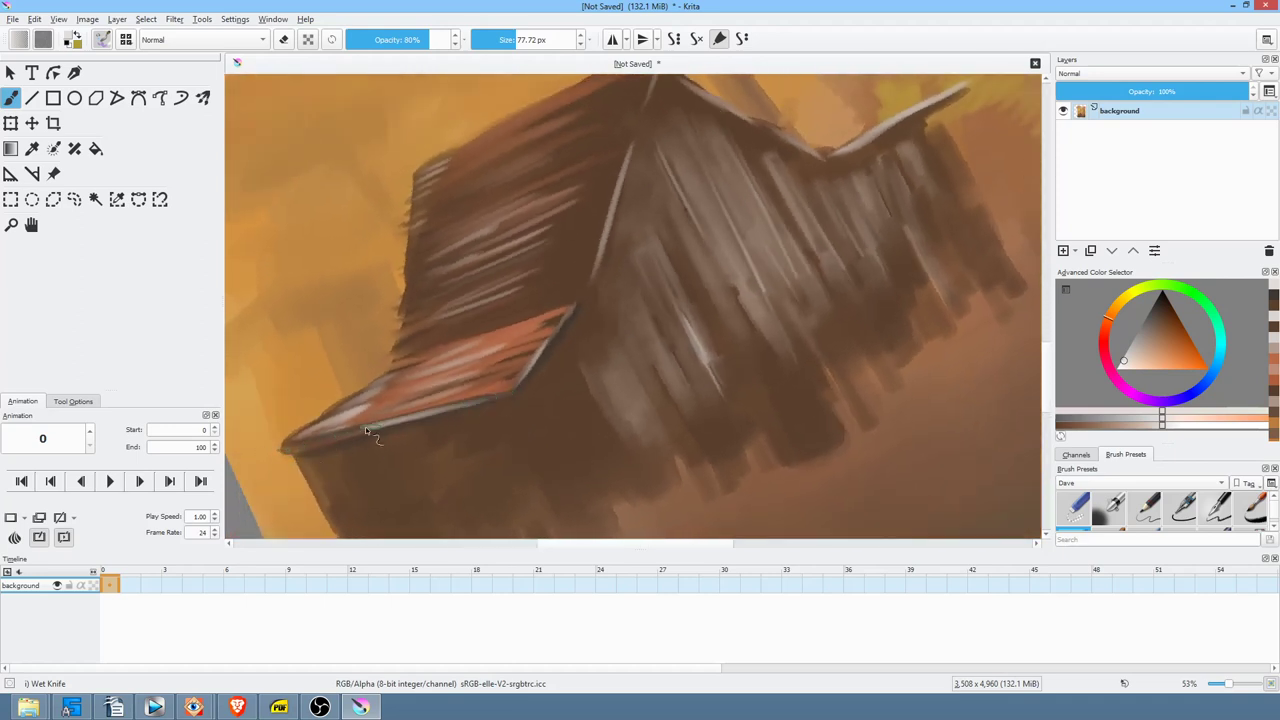
mouse_move(894, 262)
left_mouse_down()
mouse_move(869, 382)
mouse_move(869, 327)
mouse_move(829, 314)
left_mouse_up()
key("5")
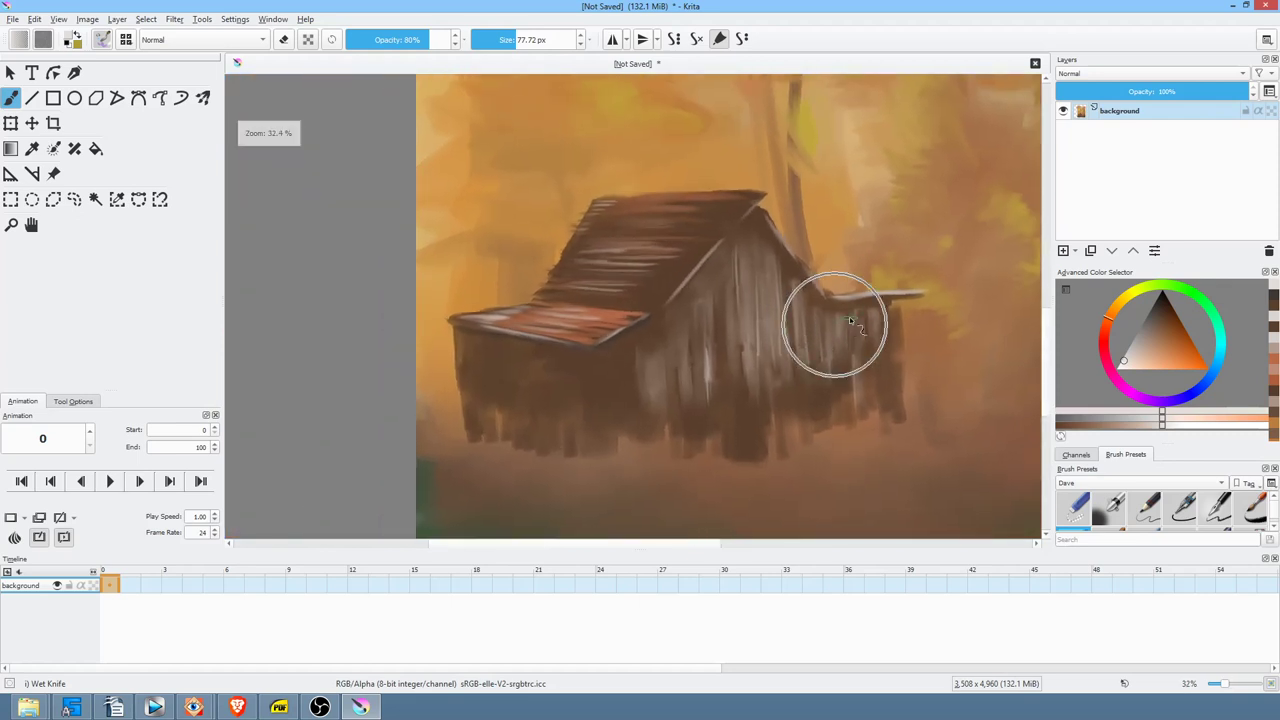
- Clean up the barn's left silhouette along the roofs with sampled background oranges, and straighten the left wall's edge with sampled dark brown
left_click(538, 259, "ctrl")
mouse_move(592, 210)
left_mouse_down()
mouse_move(538, 279)
mouse_move(601, 211)
mouse_move(577, 224)
mouse_move(585, 205)
mouse_move(606, 199)
mouse_move(579, 220)
left_mouse_up()
left_click(645, 168, "ctrl")
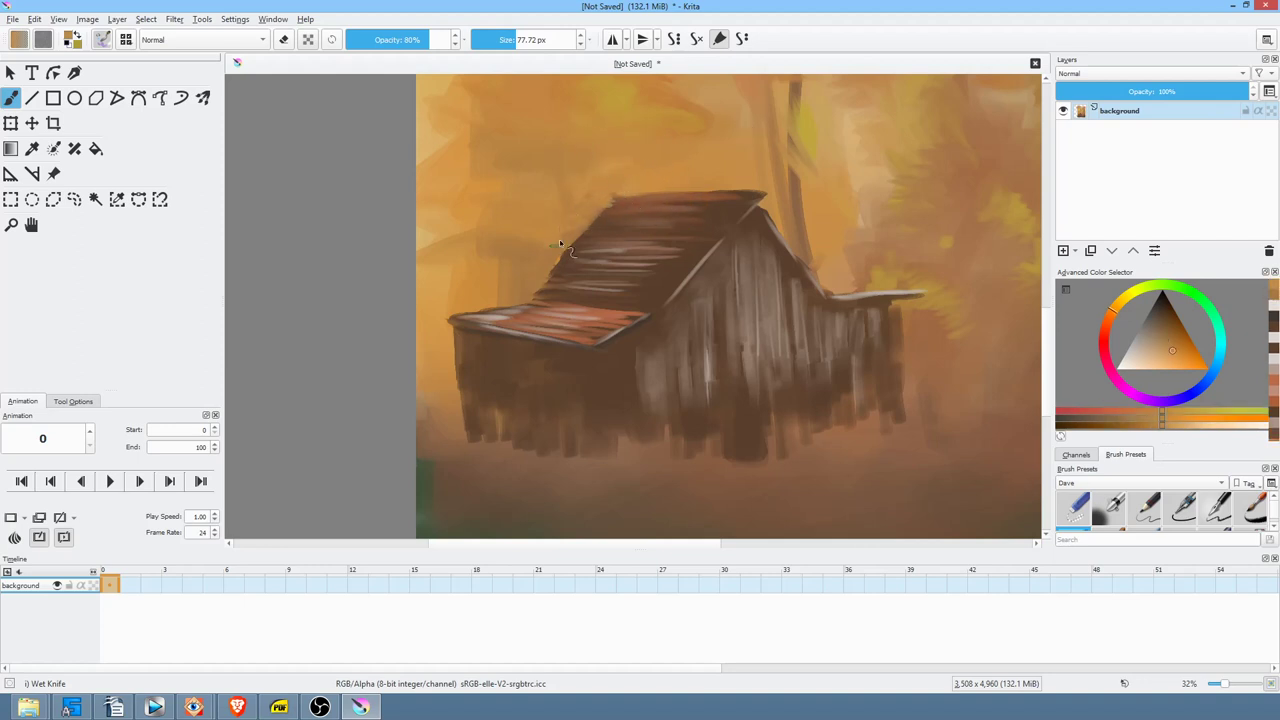
left_click(482, 312, "ctrl")
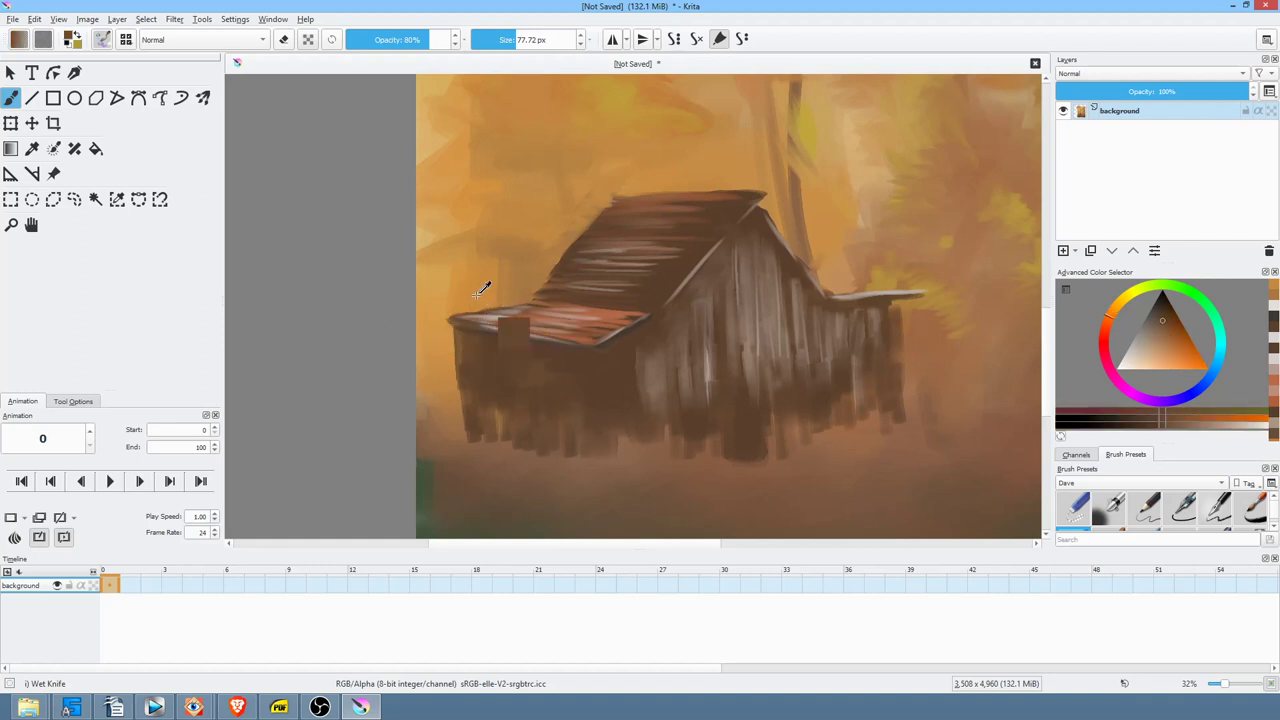
left_click(480, 296, "ctrl")
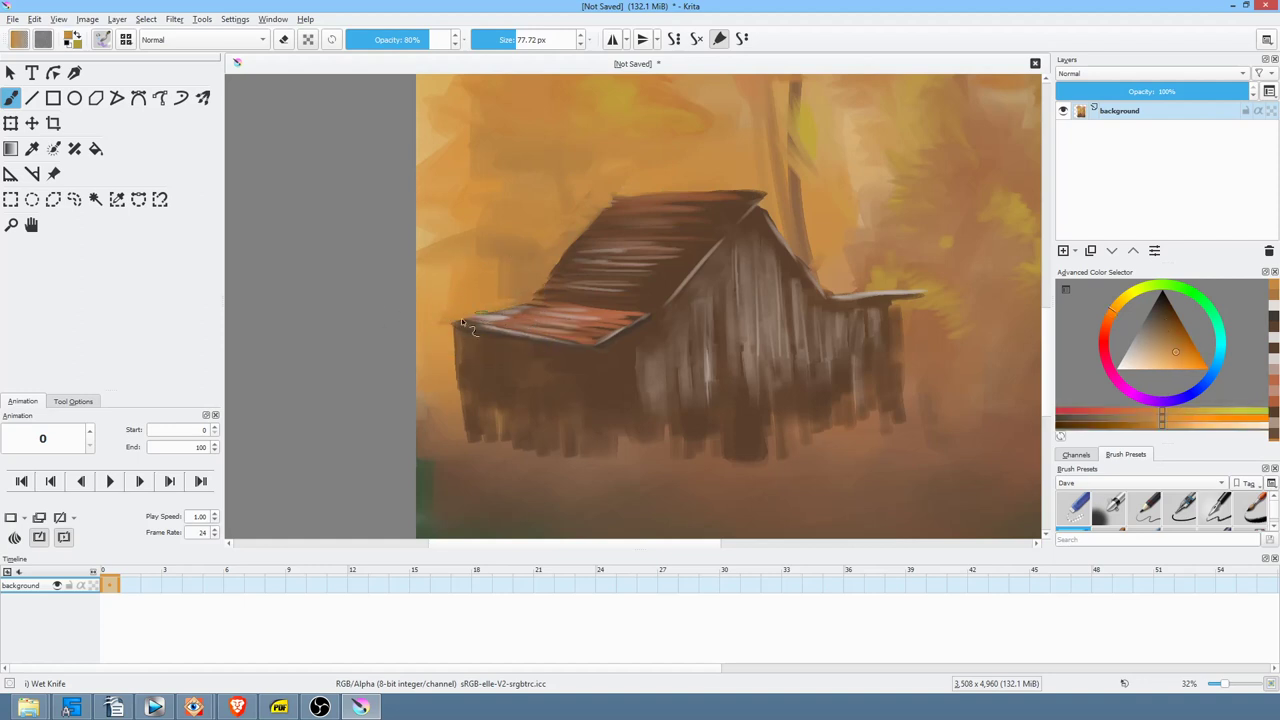
left_click(512, 290, "ctrl")
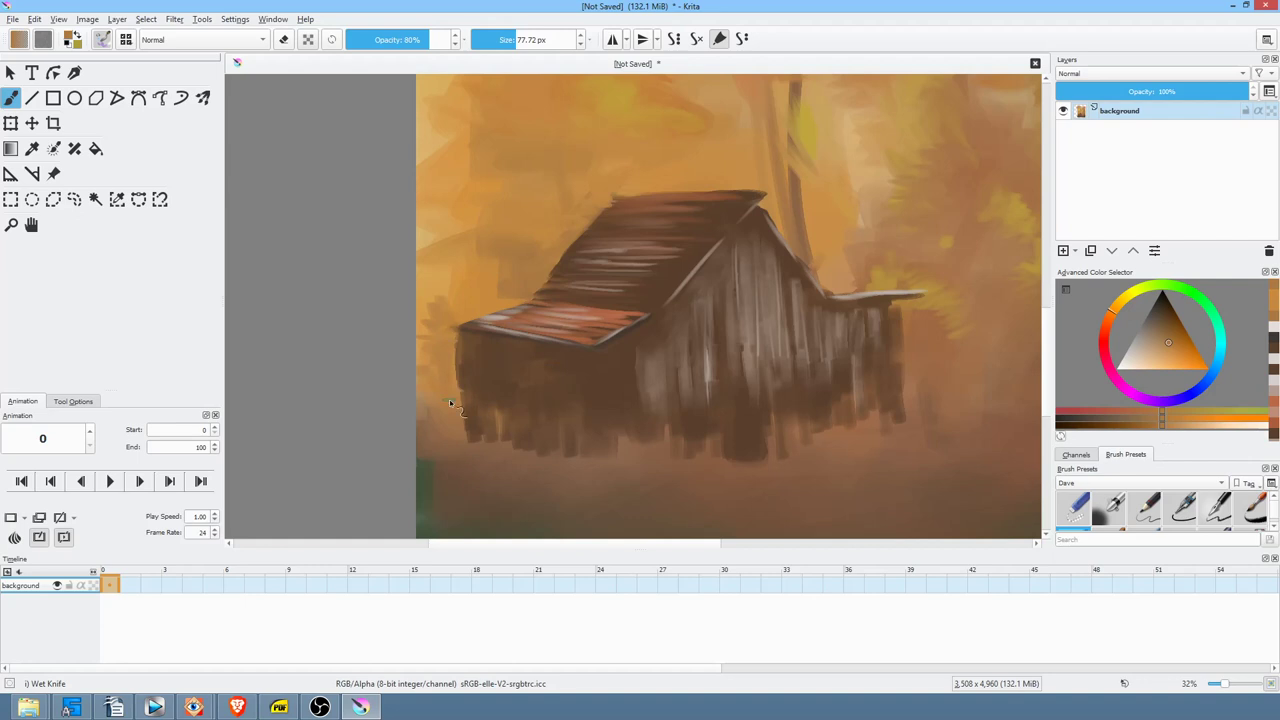
left_click(471, 345, "ctrl")
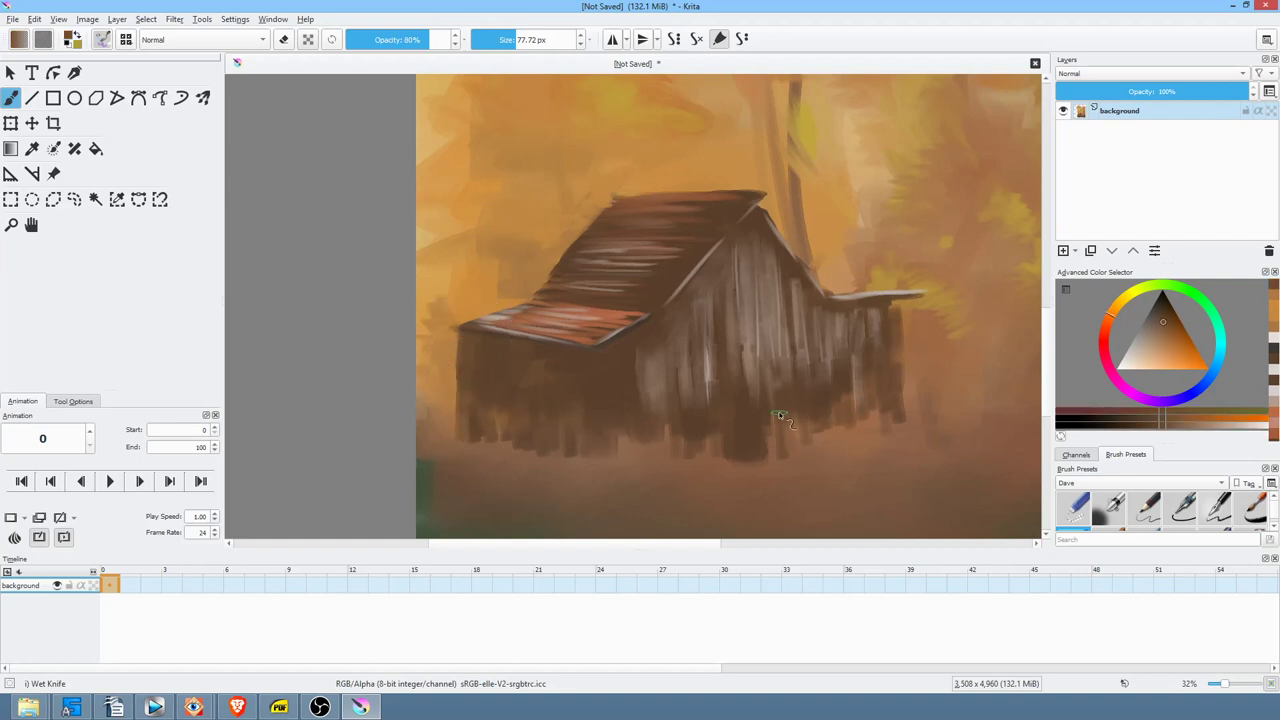
- Pick a muted olive yellow and dab foliage highlights onto the bushes and trees right of the barn
mouse_move(868, 316)
left_mouse_down()
mouse_move(826, 402)
mouse_move(694, 389)
left_mouse_up()
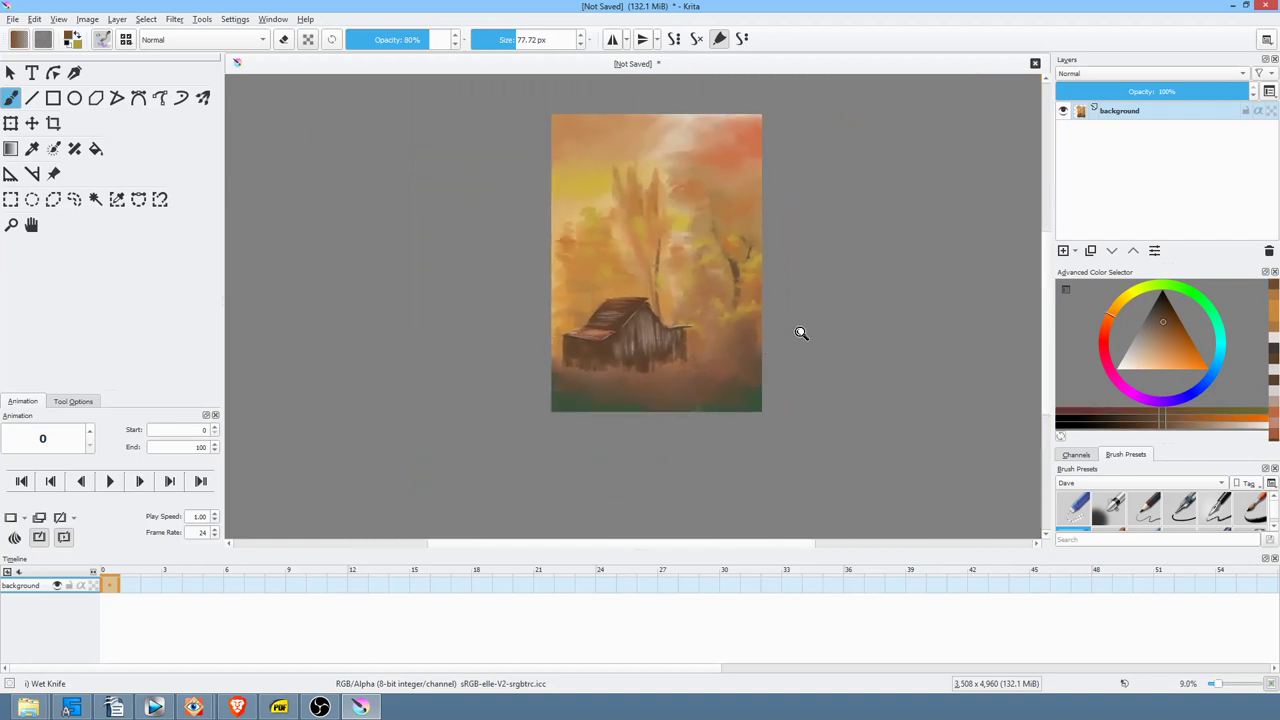
scroll(801, 333, "up", 4)
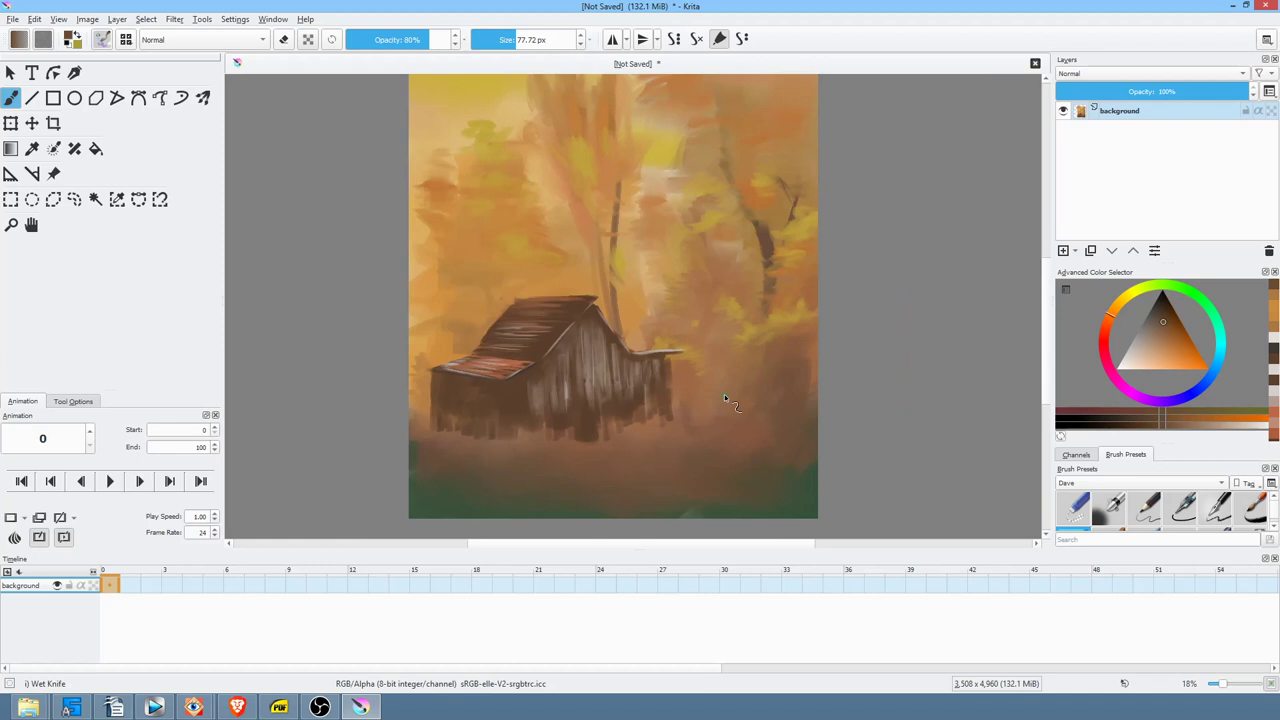
left_click(1131, 297)
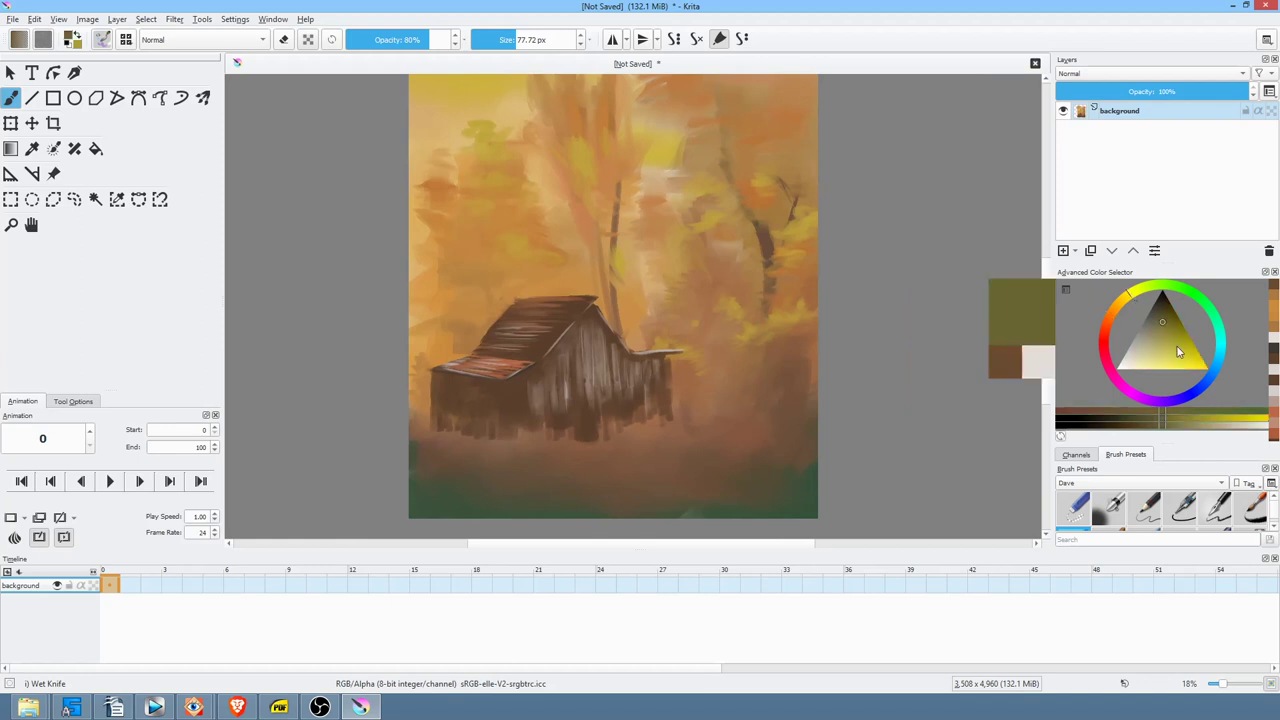
left_click(1169, 349)
left_click(1167, 346)
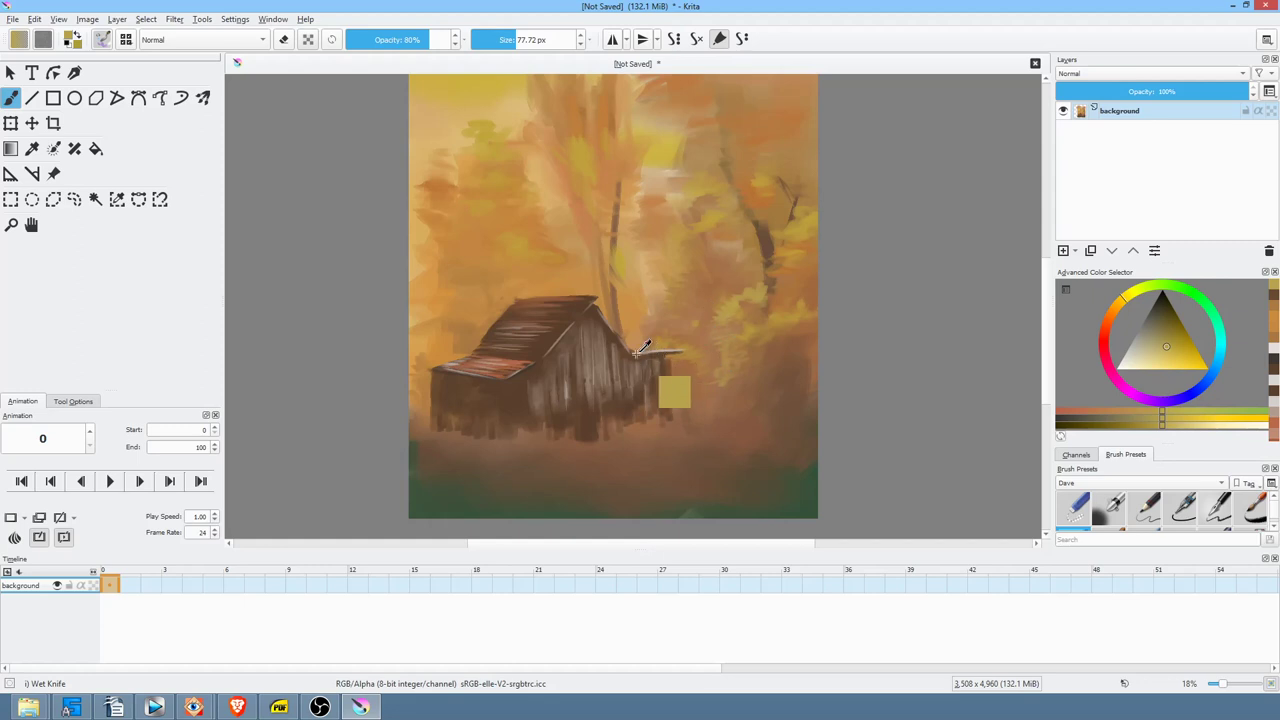
- Repaint the right lean-to's roof edge slightly lower in near-black brown and light grey, covering the old edge with sampled background brown
left_click(652, 366, "ctrl")
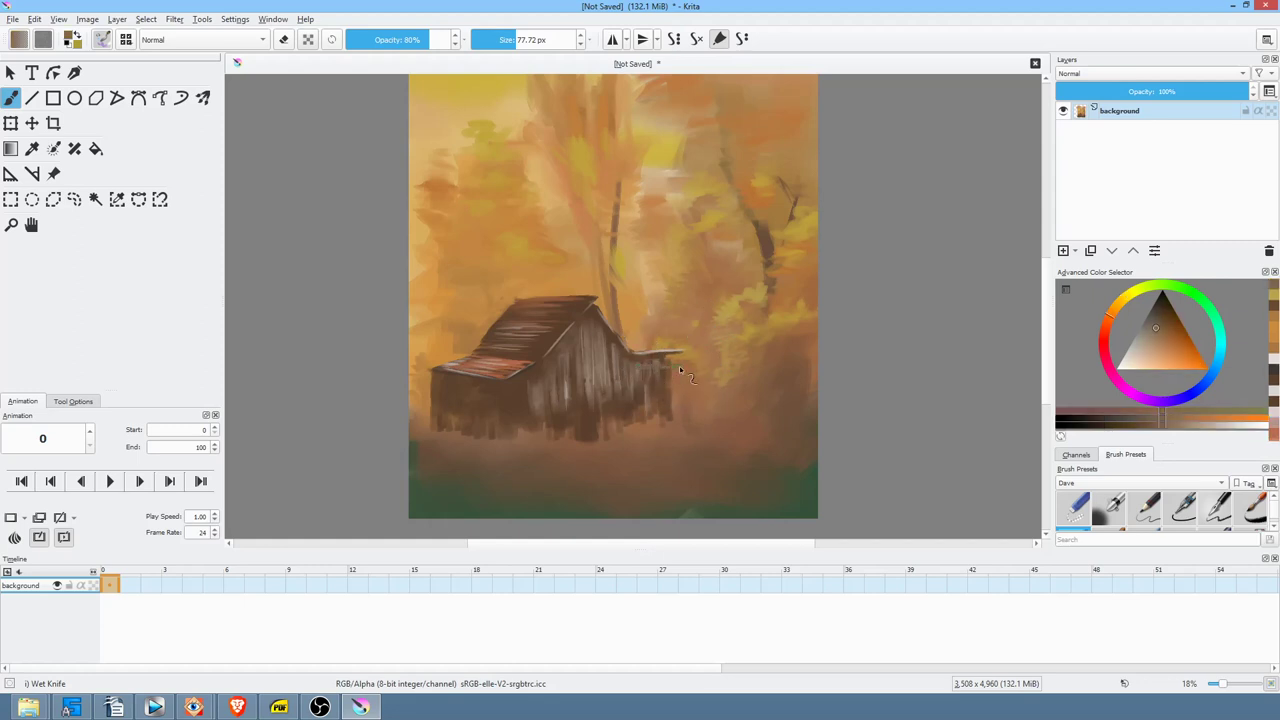
left_click(1157, 309)
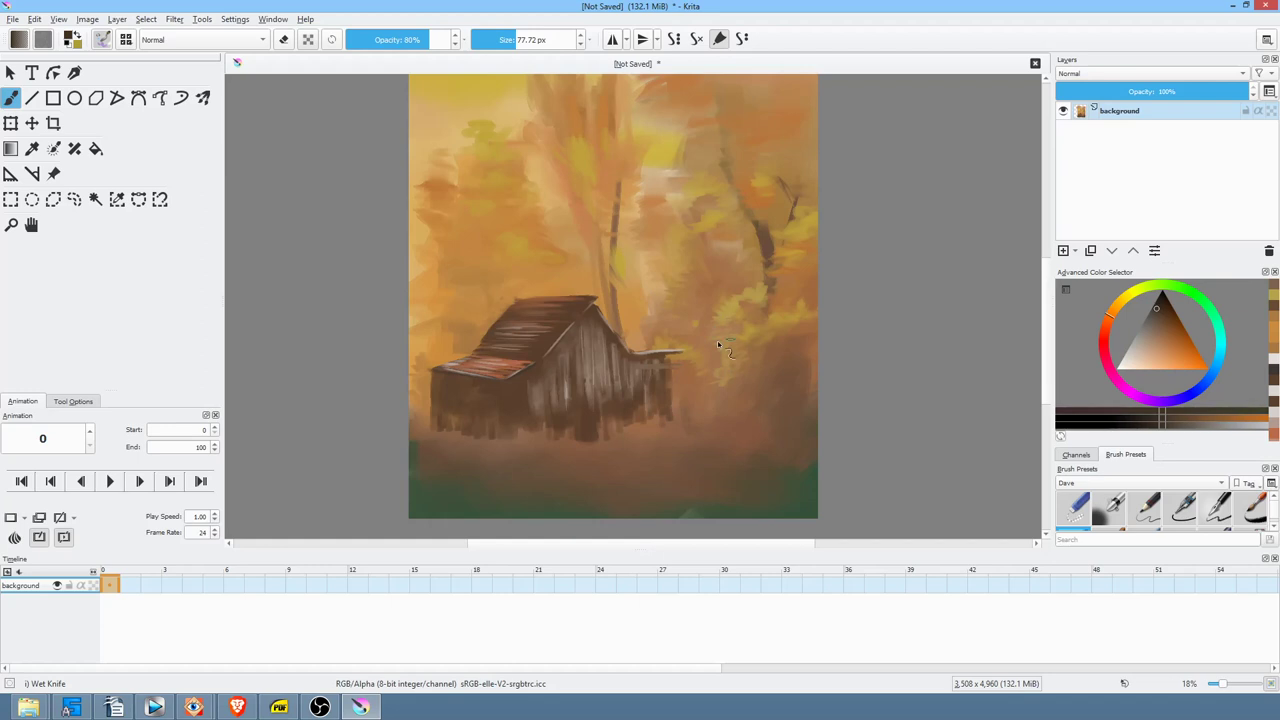
mouse_move(657, 366)
left_mouse_down()
mouse_move(680, 367)
mouse_move(658, 398)
mouse_move(671, 376)
left_mouse_up()
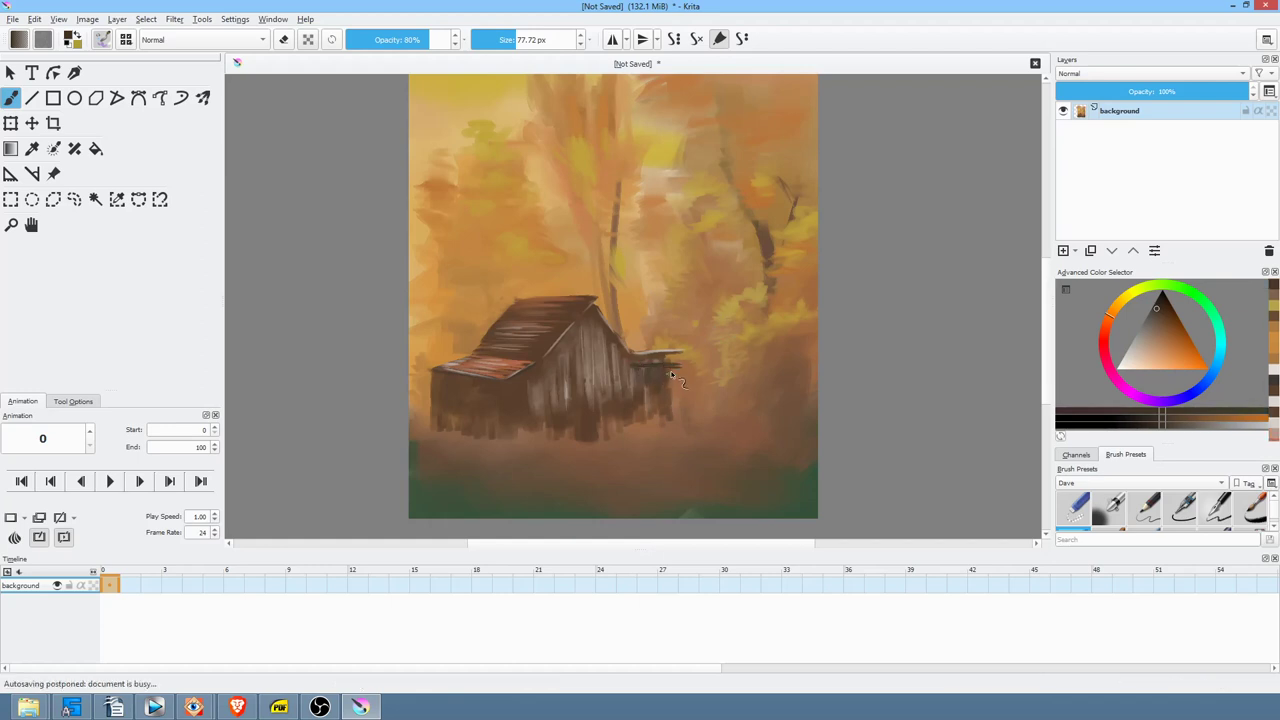
left_click(702, 362, "ctrl")
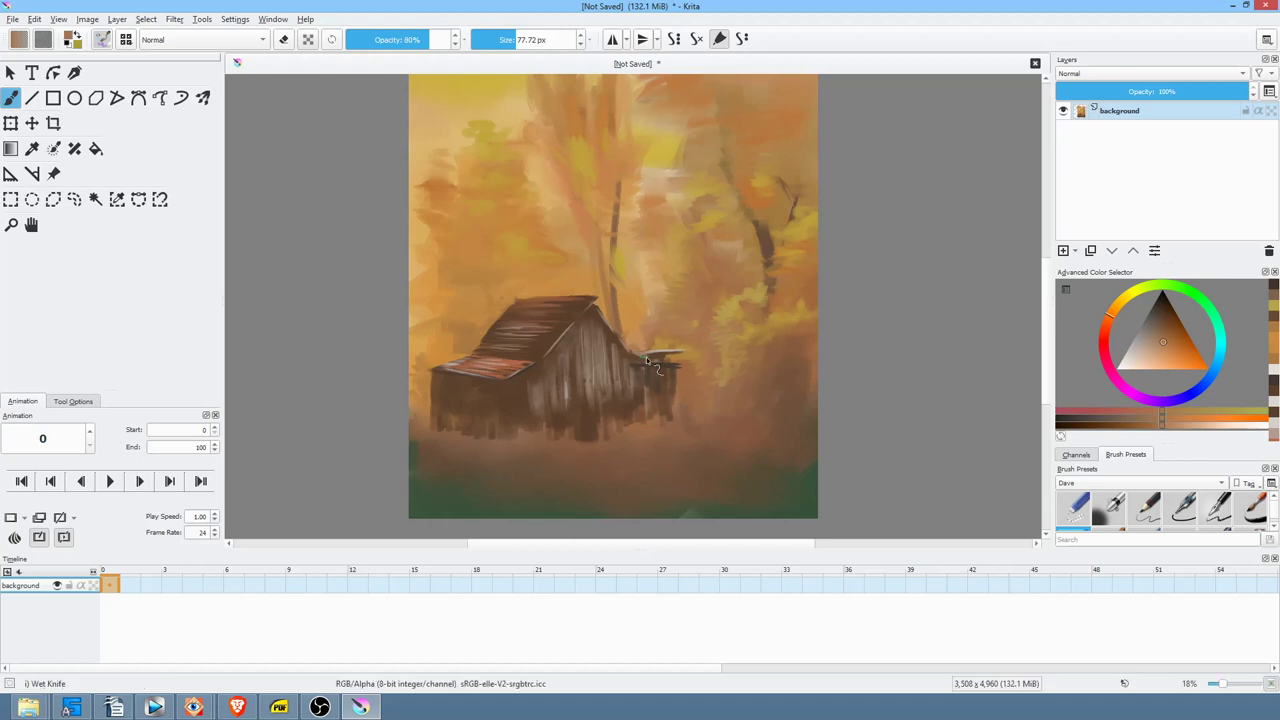
left_click_drag(646, 362, 663, 360)
left_click(1120, 362)
left_click_drag(644, 362, 653, 364)
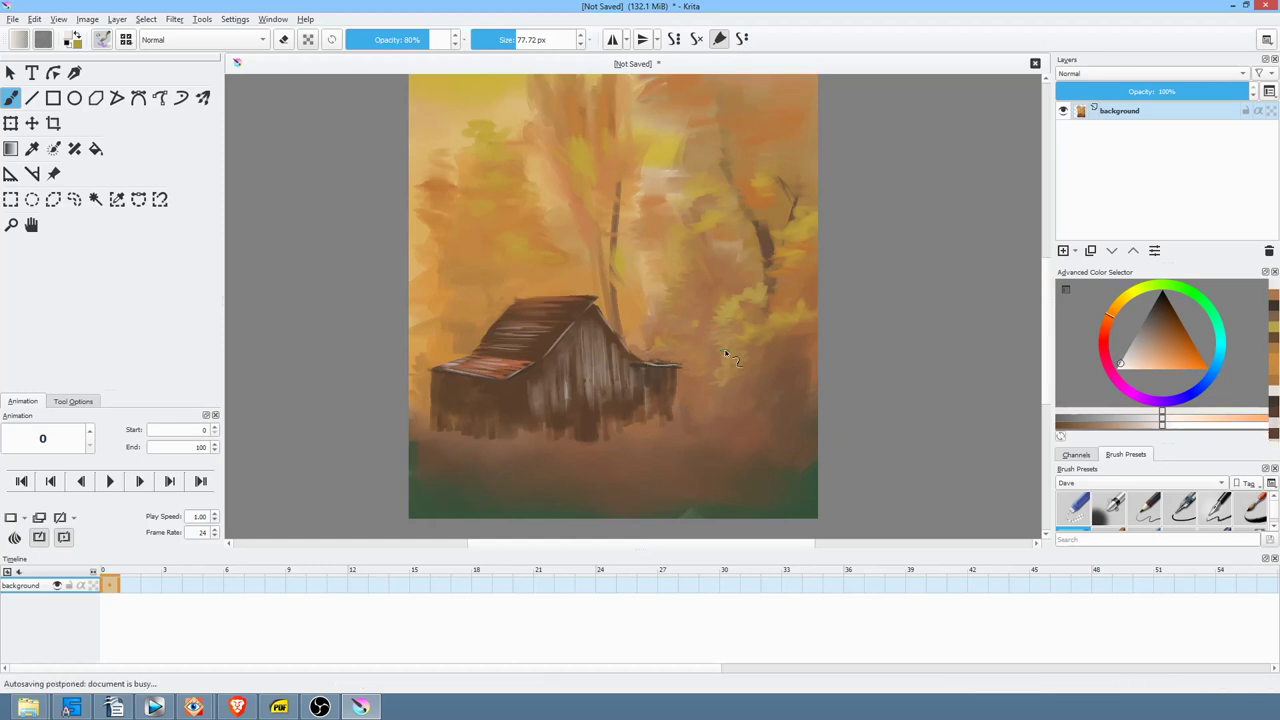
- Enlarge the brush to about 206 px and soften the main roof's streaks with rusty orange and brown sampled from the scene
left_click_drag(689, 299, 698, 307)
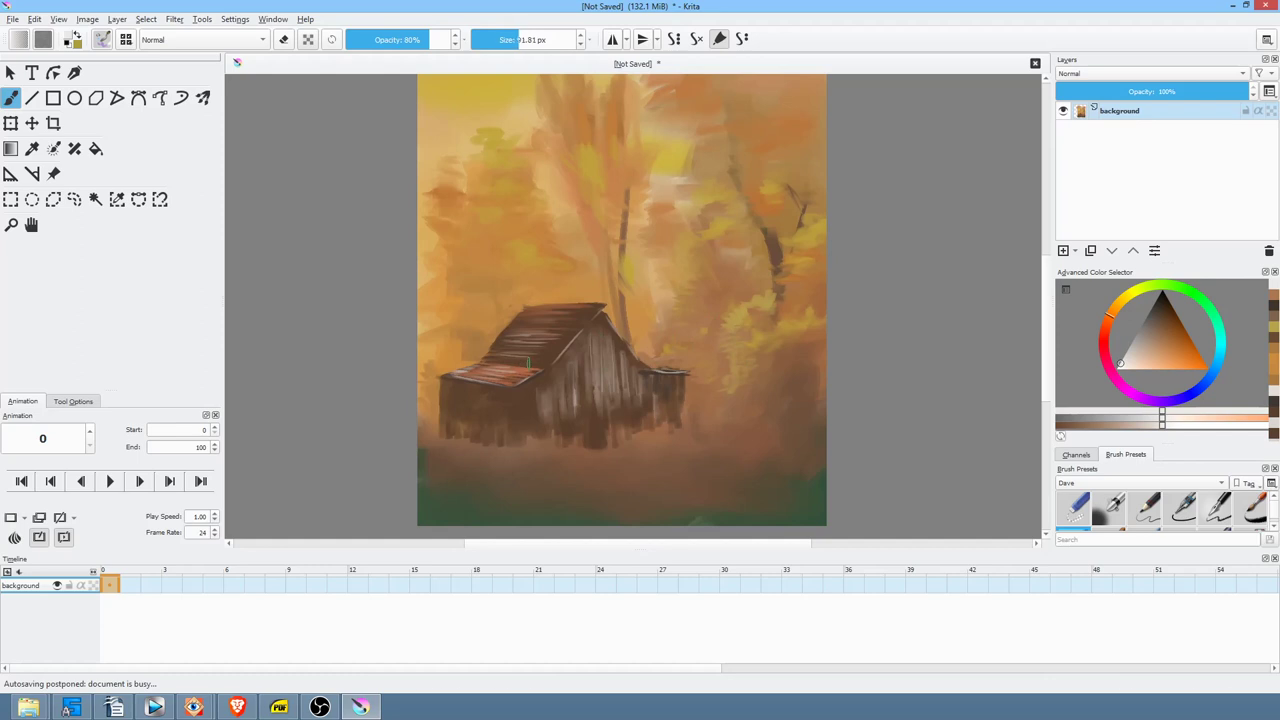
left_click_drag(528, 362, 594, 362)
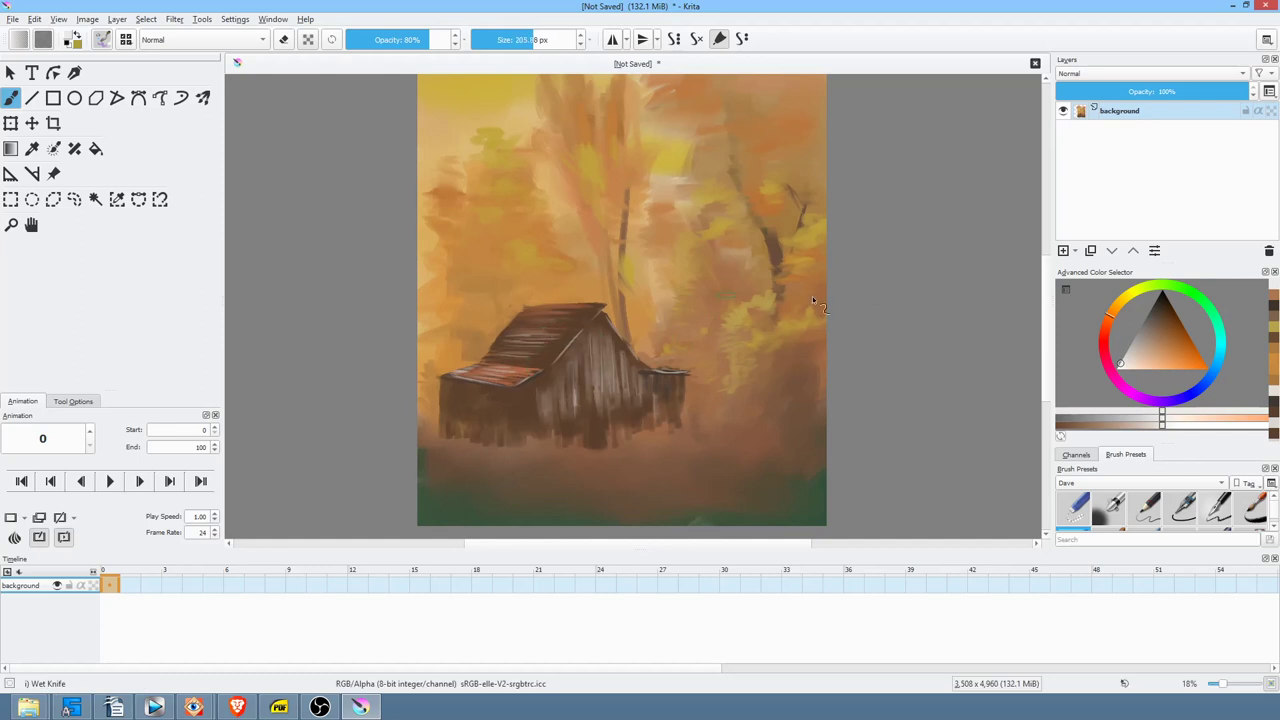
left_click(615, 332, "ctrl")
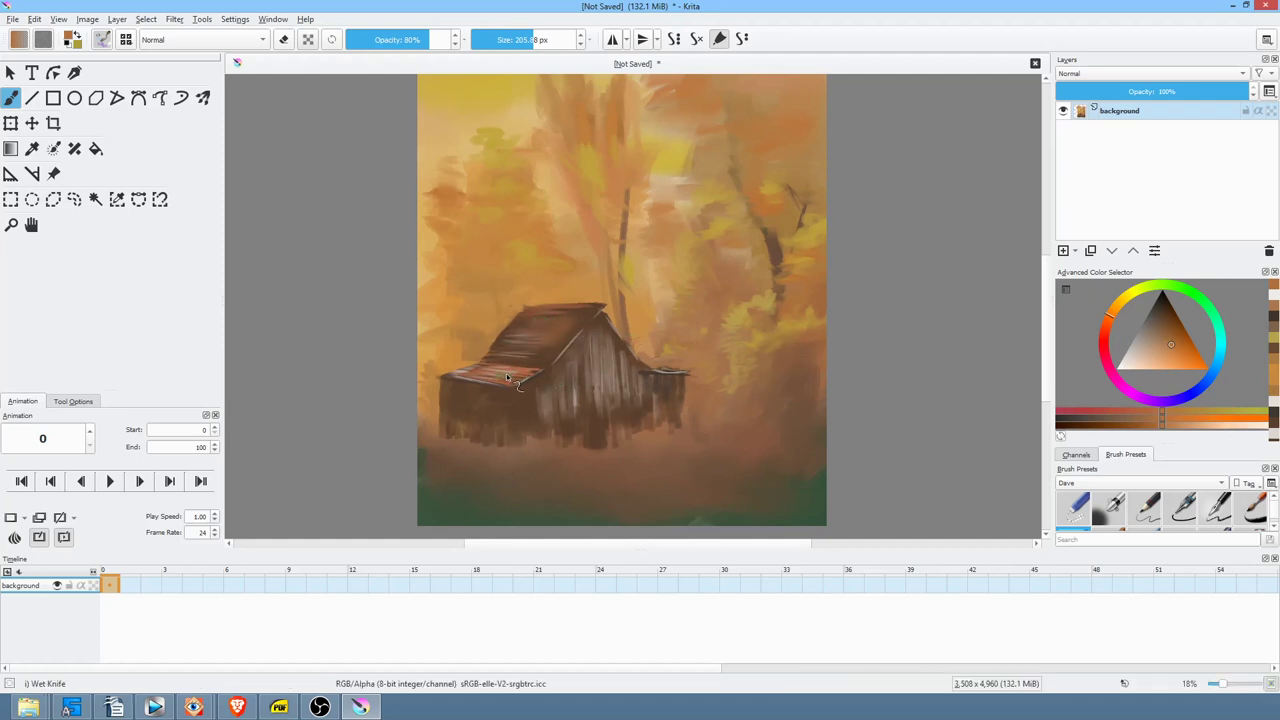
left_click(557, 341, "ctrl")
left_click(517, 351, "ctrl")
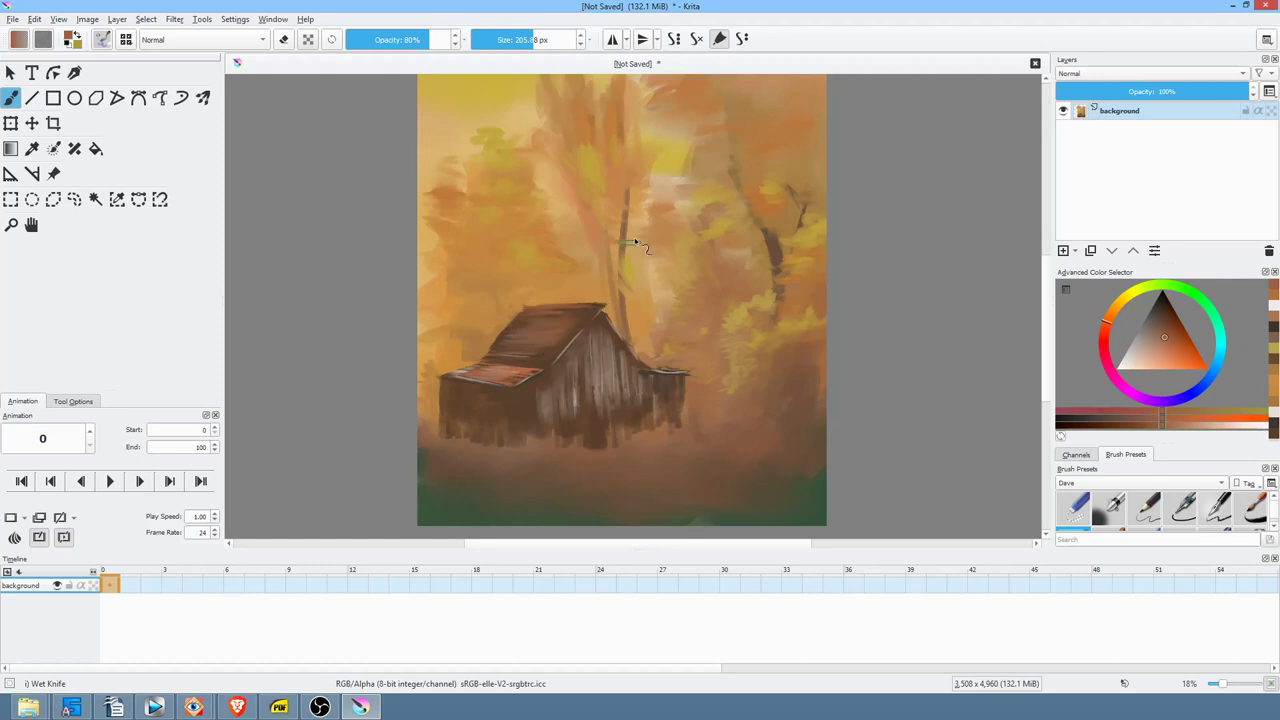
- Darken the barn's front wall along the main roof's right slope with near-black brown strokes
left_click_drag(699, 398, 806, 323)
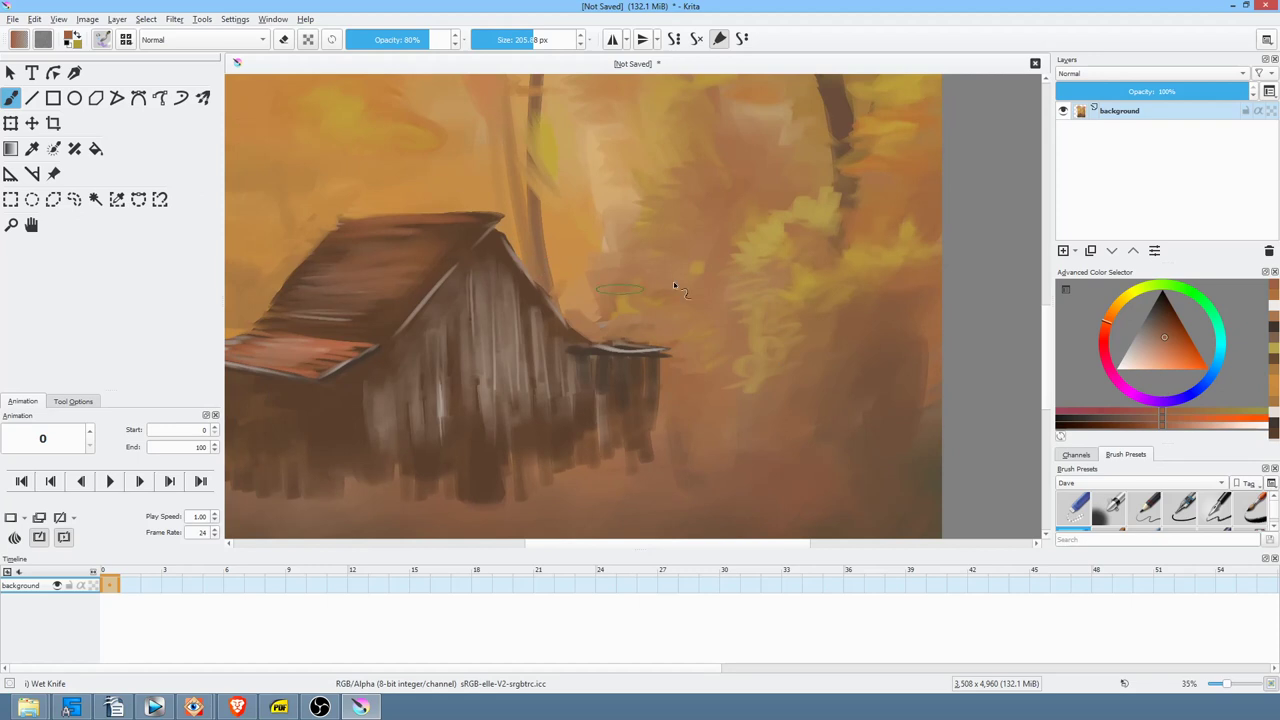
left_click_drag(560, 242, 579, 393)
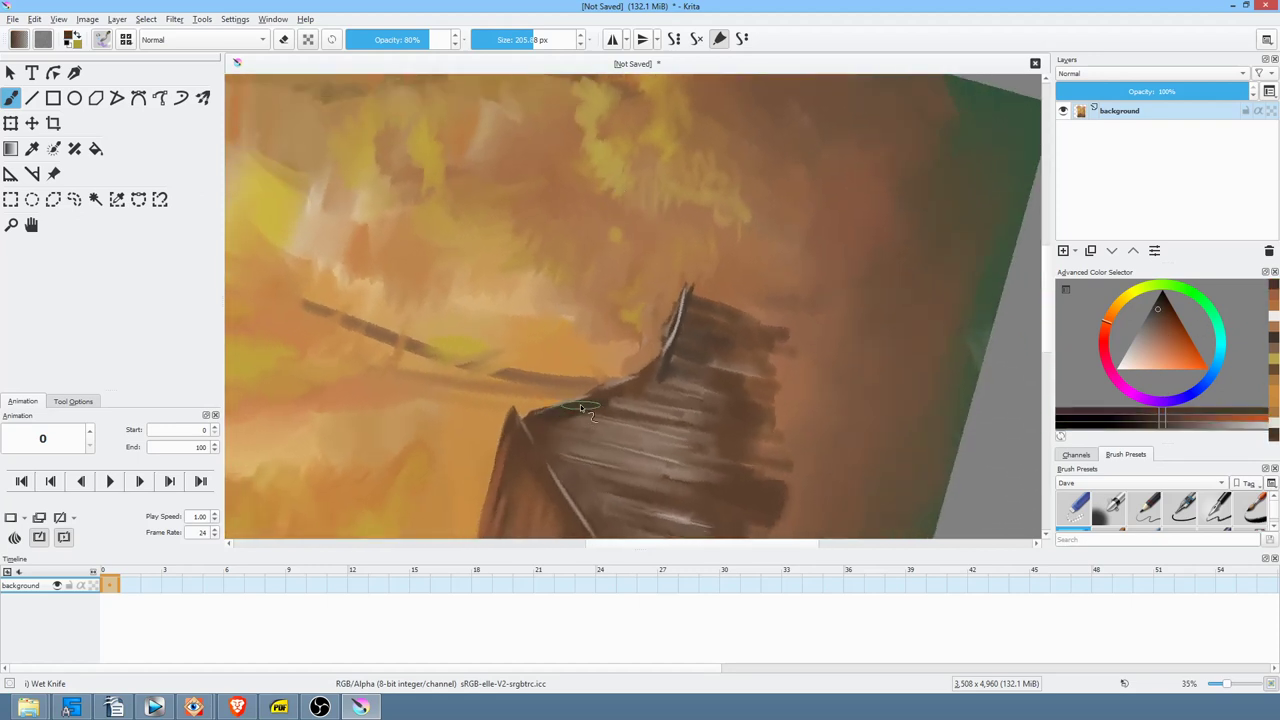
left_click_drag(616, 398, 548, 421)
scroll(763, 149, "down", 3)
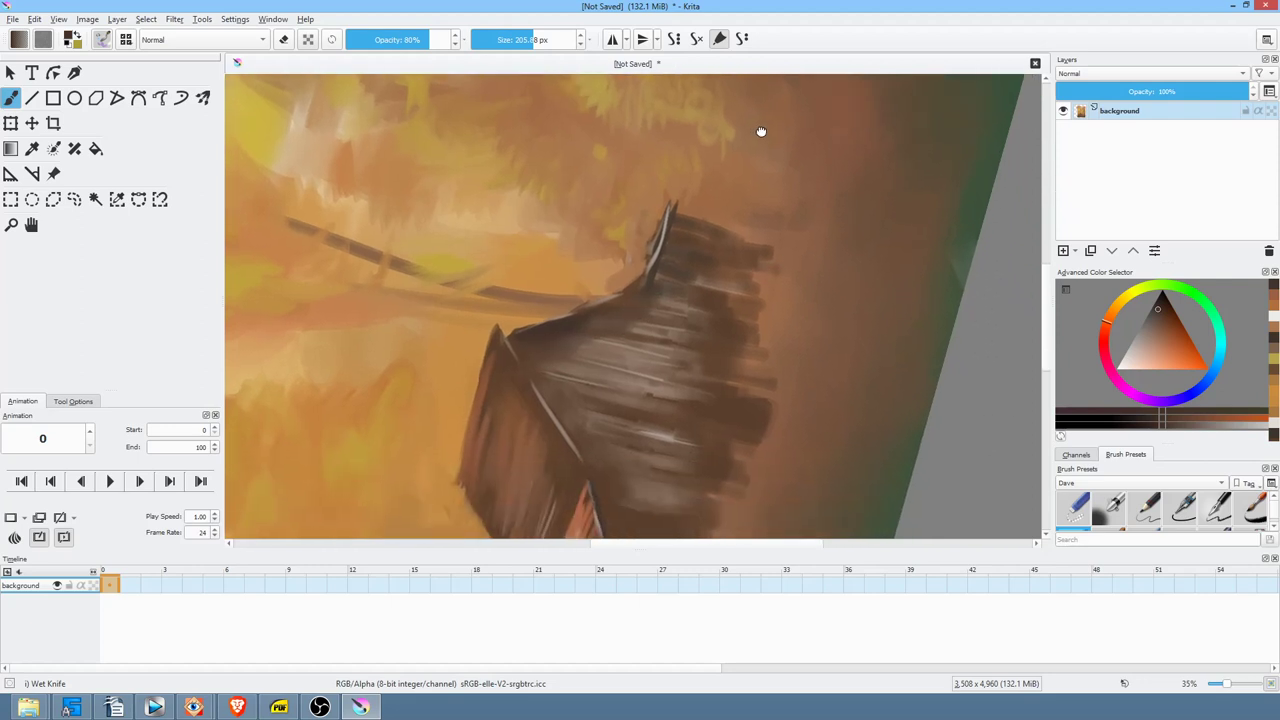
scroll(645, 357, "down", 3)
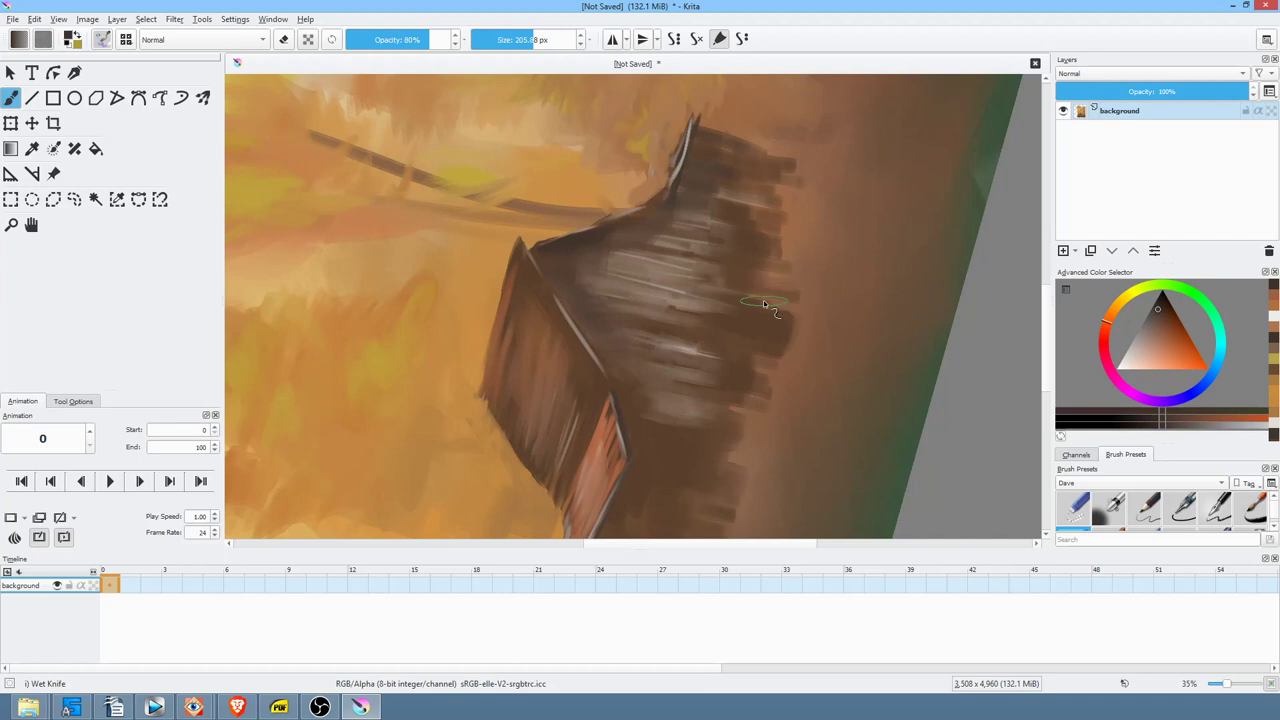
key("5")
left_click_drag(765, 275, 755, 345)
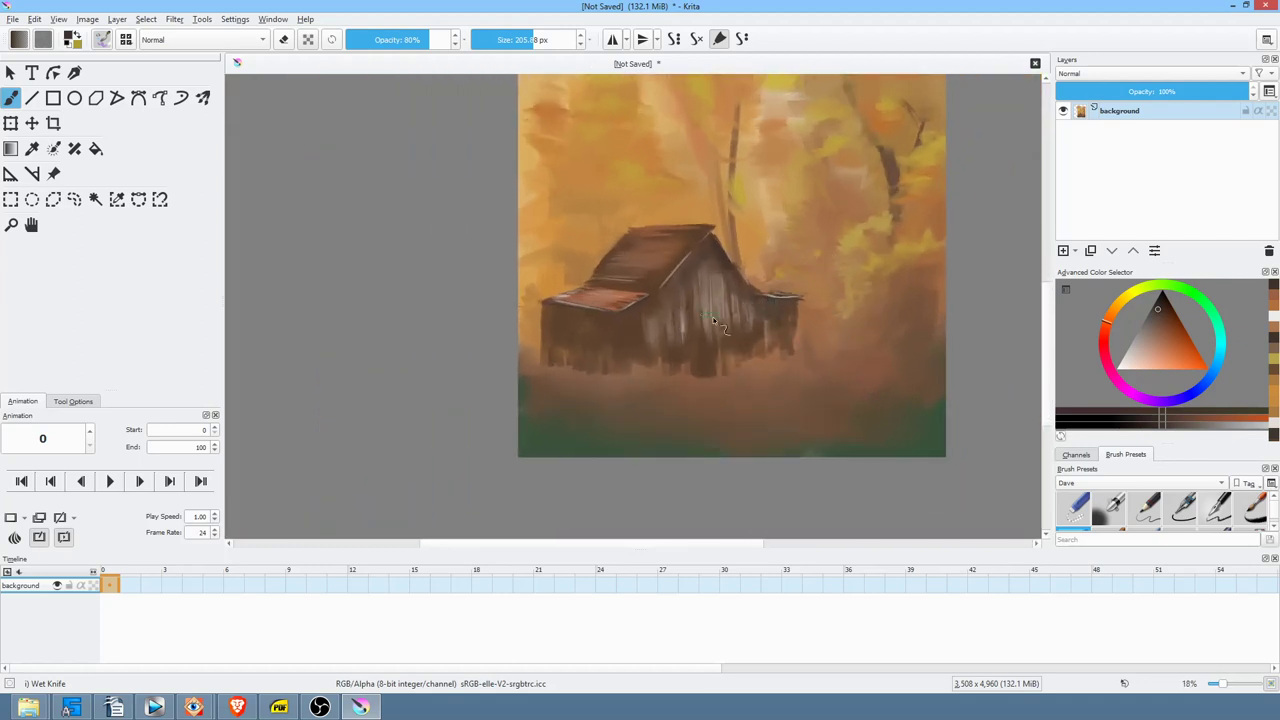
- Brush grey-brown sampled from the planks over the lower barn walls, and shade beneath the left lean-to's eave in dark brown
left_click(665, 330, "ctrl")
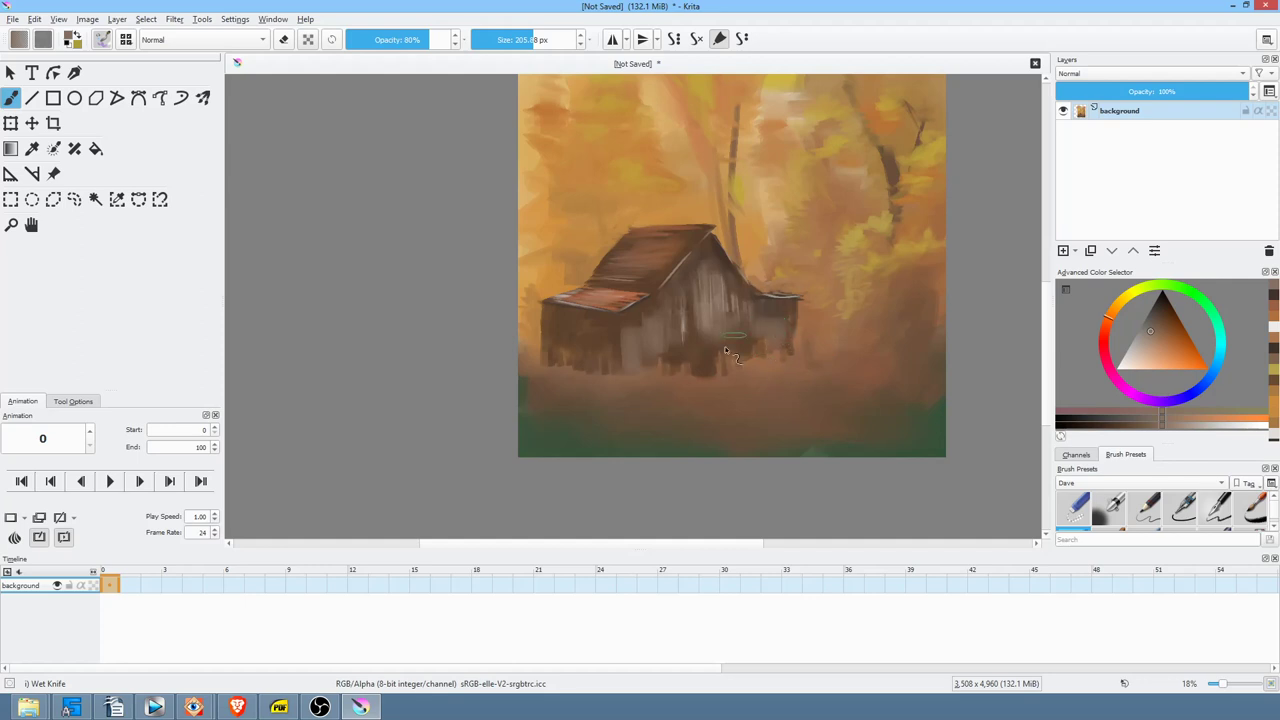
left_click(1160, 311)
left_click_drag(551, 312, 573, 326)
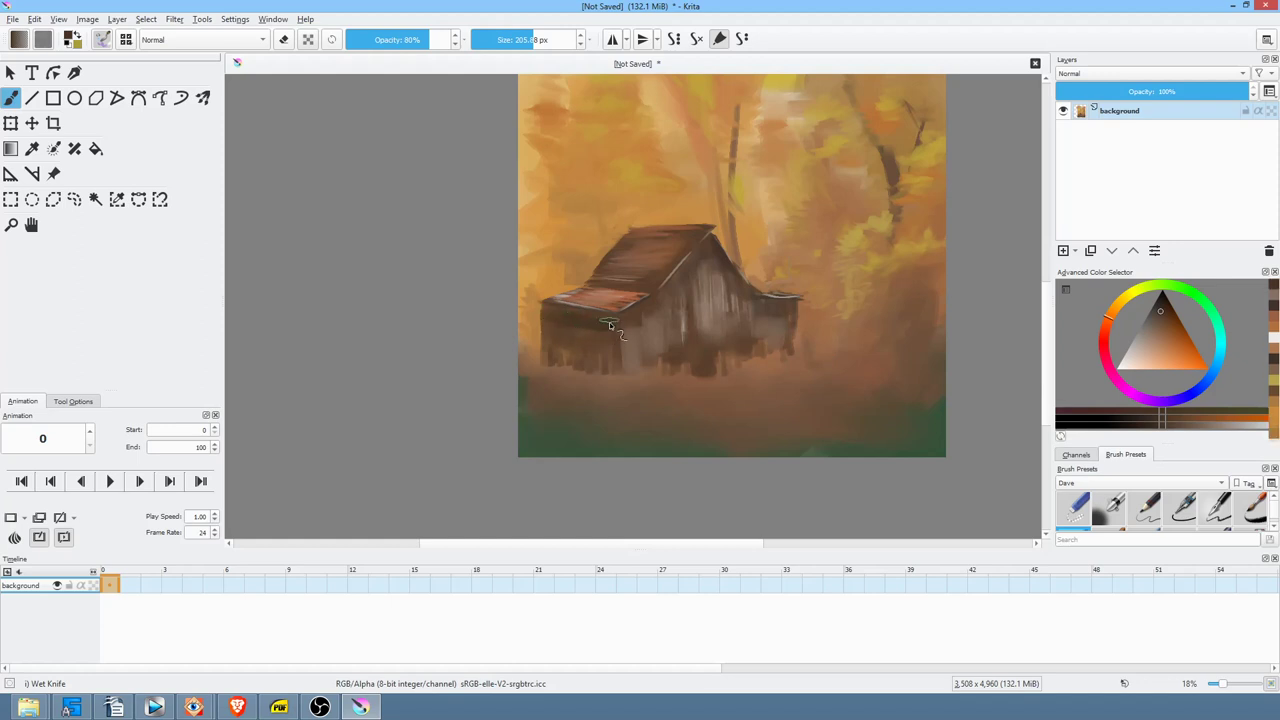
left_click_drag(851, 327, 609, 412)
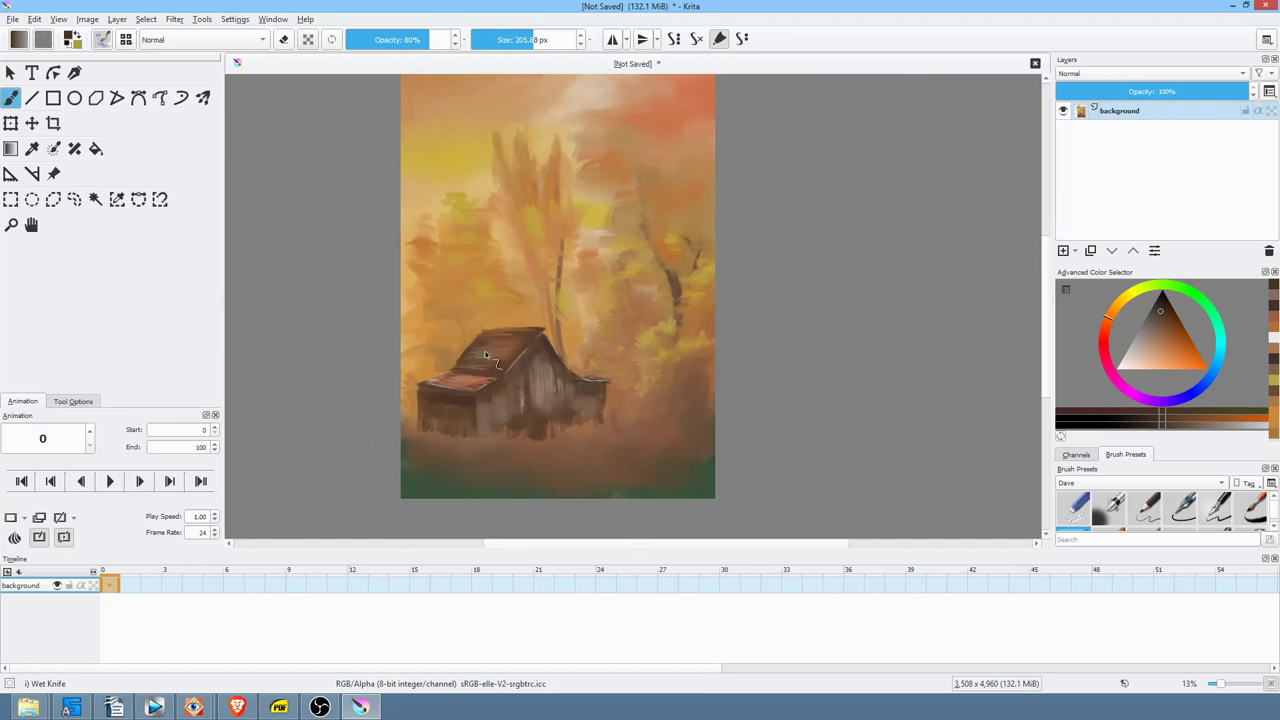
- Clean up the main roof's left edge with orange sampled from the background
scroll(700, 261, "up", 2)
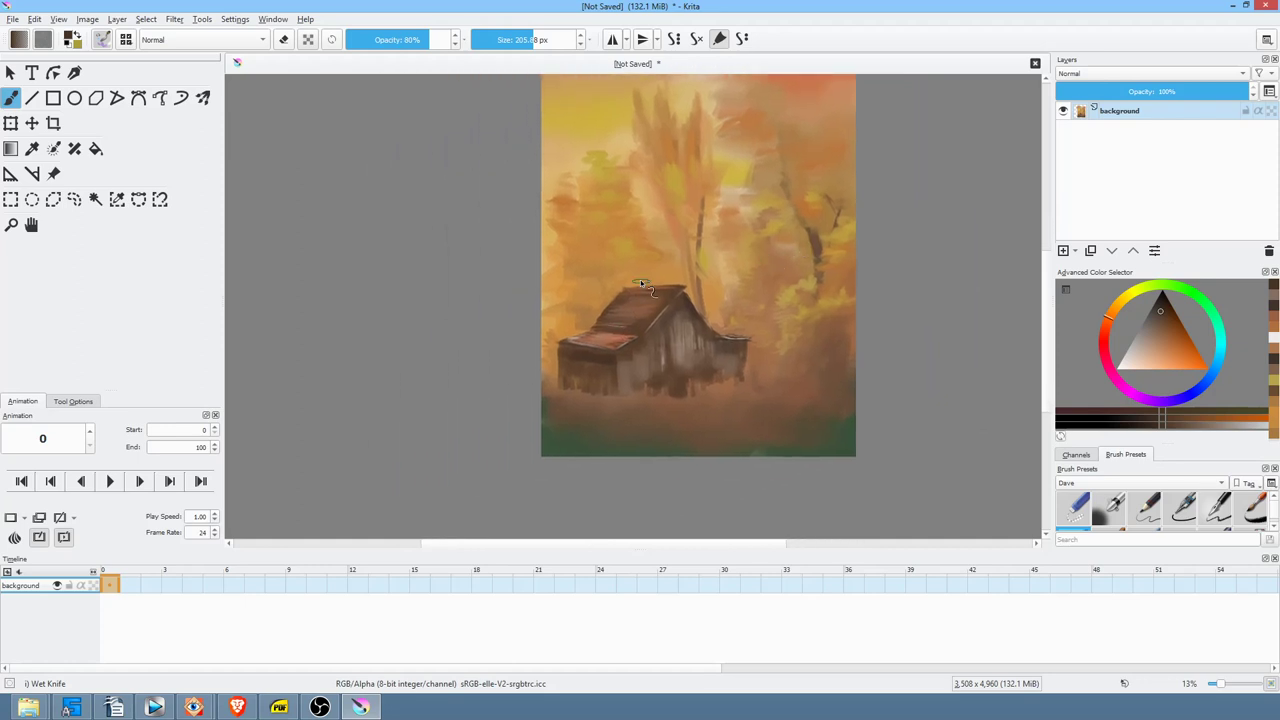
scroll(711, 217, "up", 2)
left_click_drag(711, 217, 721, 188)
mouse_move(843, 219)
left_mouse_down()
mouse_move(841, 206)
mouse_move(833, 346)
mouse_move(788, 411)
left_mouse_up()
left_click(578, 213, "ctrl")
left_click_drag(500, 246, 583, 241)
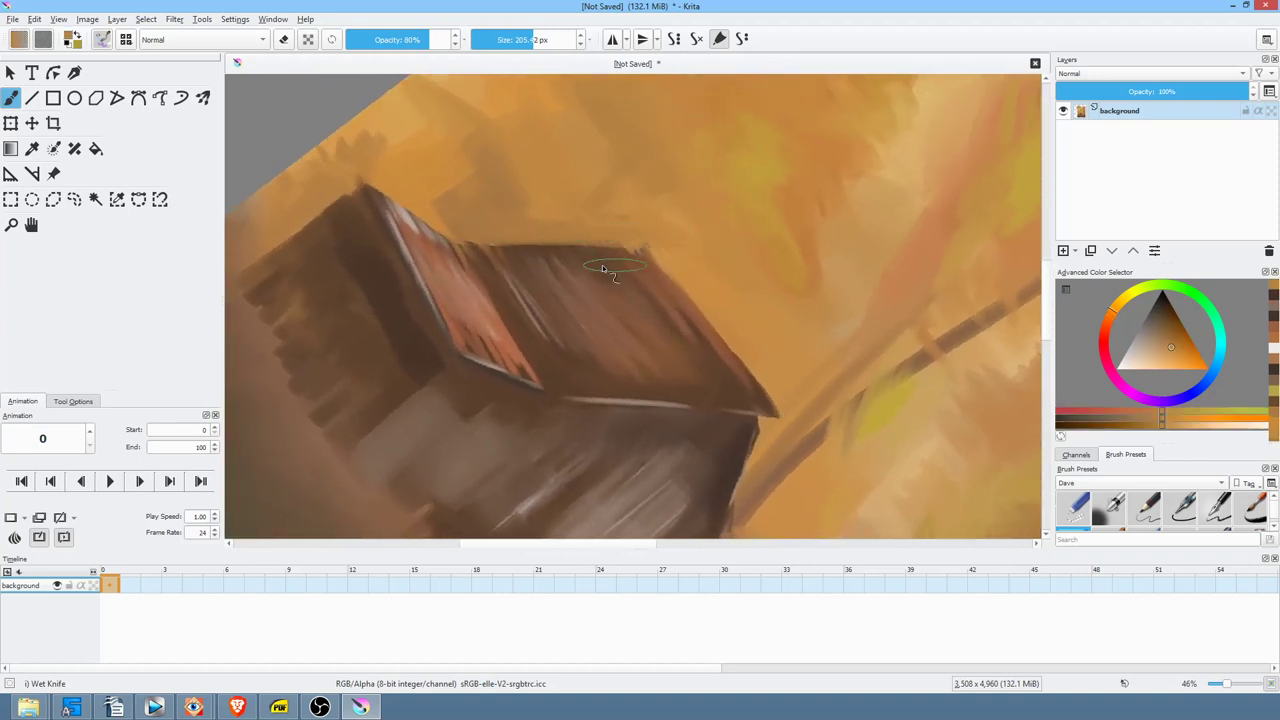
- Pick a light grey, reduce the brush to about 73 px, and paint highlights along the main roof's left edge and across its surface
left_click(902, 302, "ctrl")
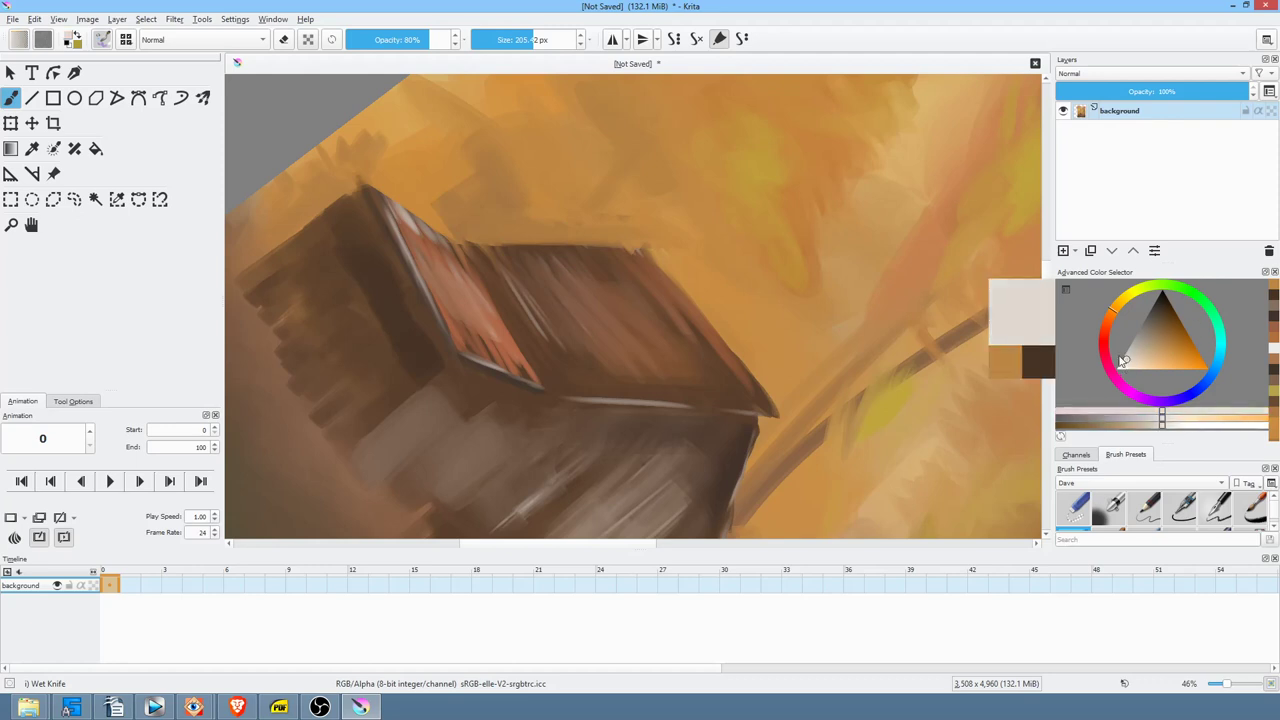
left_click_drag(533, 252, 575, 250)
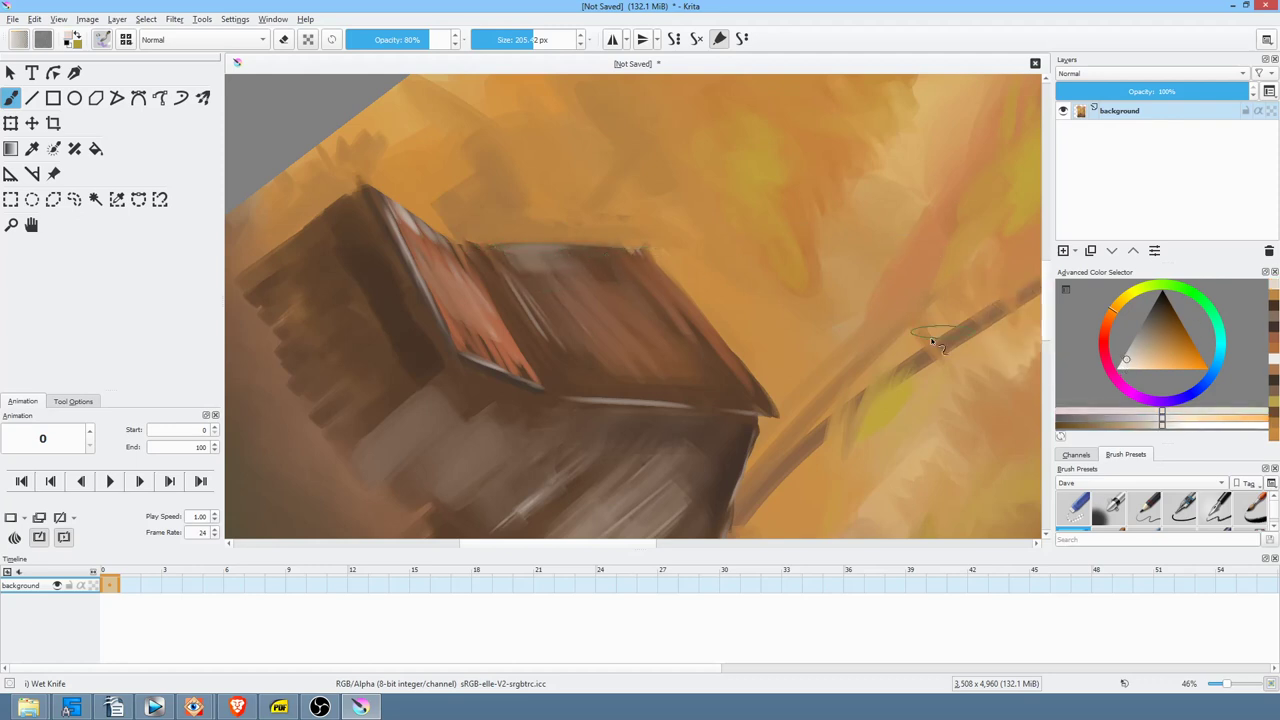
left_click_drag(777, 318, 511, 251)
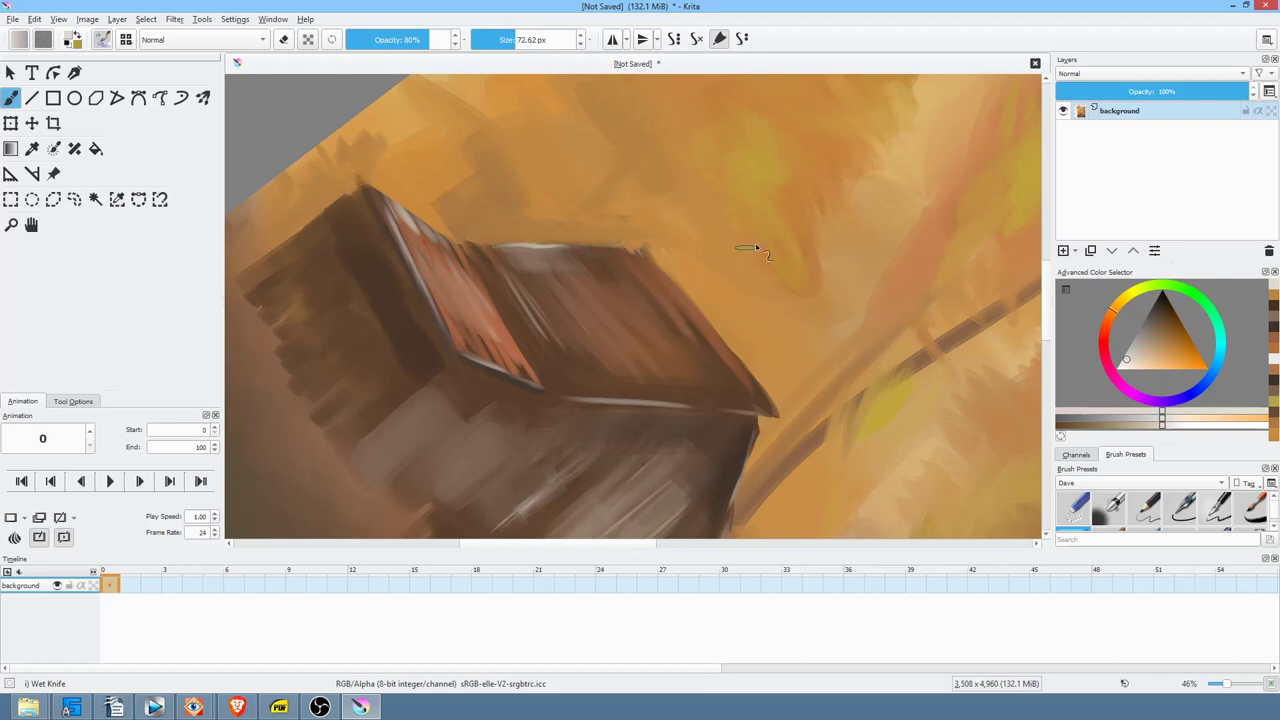
key("5")
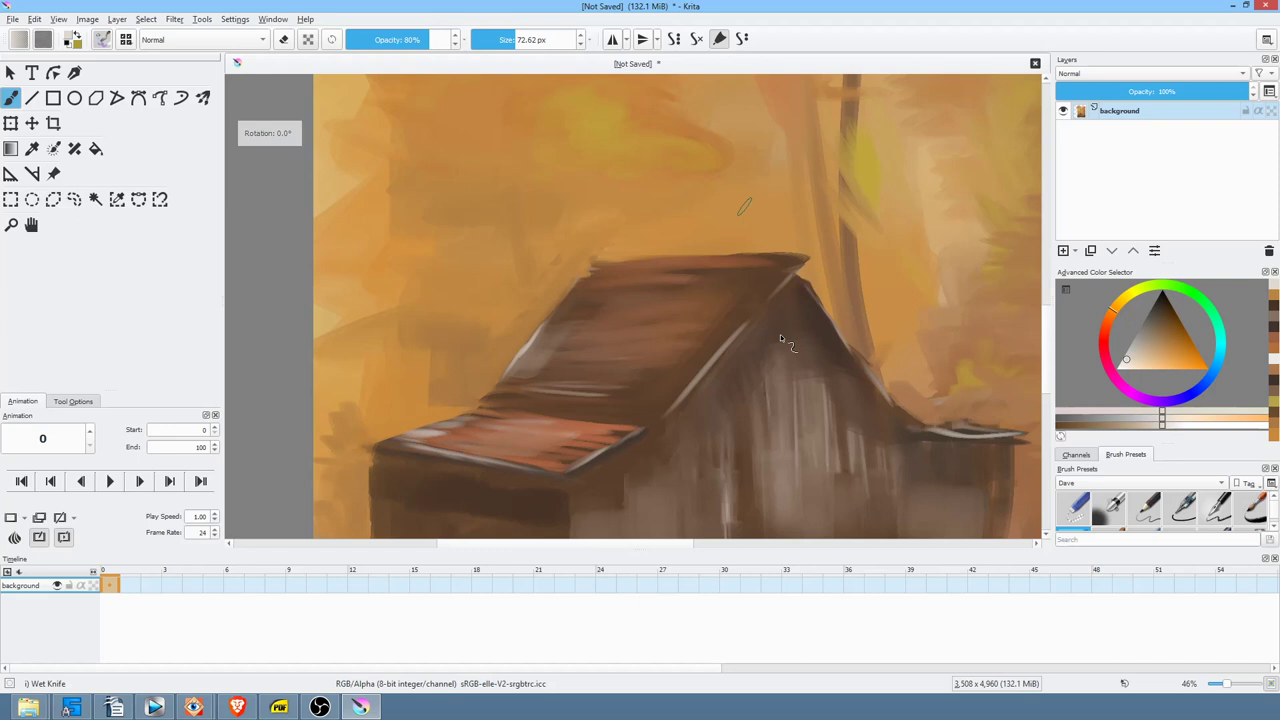
mouse_move(602, 263)
left_mouse_down()
mouse_move(656, 260)
mouse_move(564, 308)
left_mouse_up()
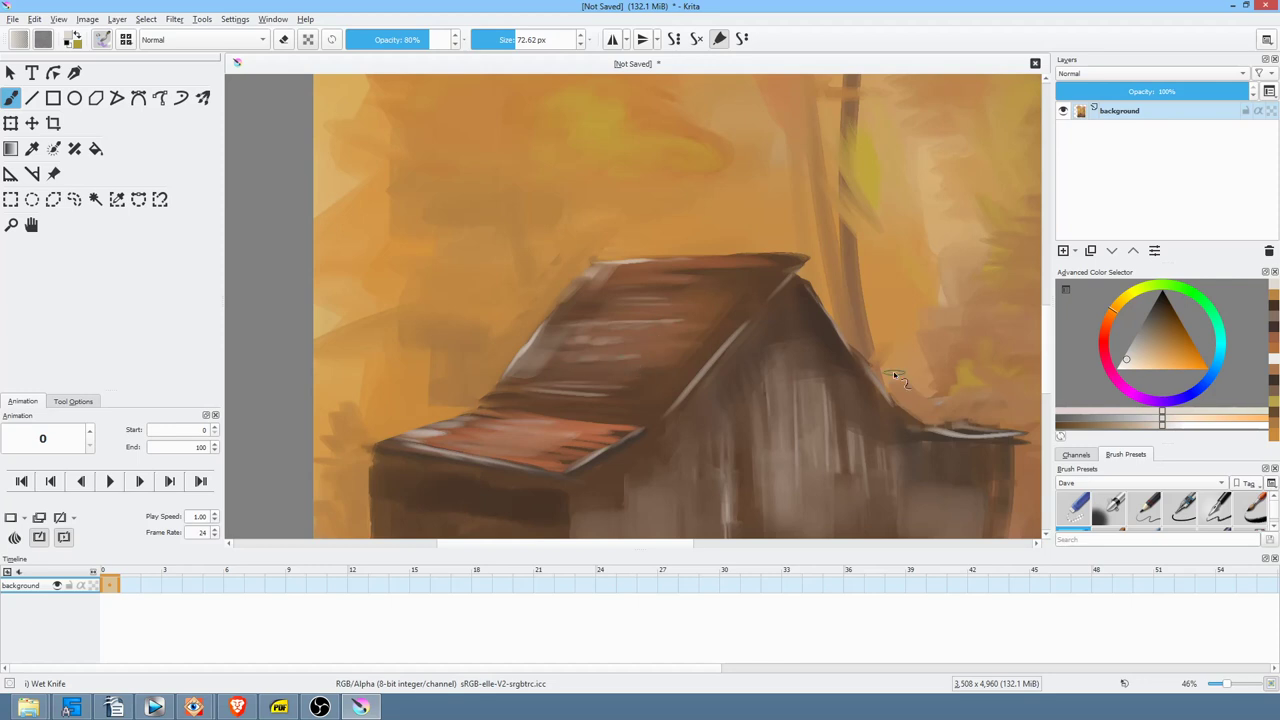
key("5")
key("1")
mouse_move(836, 292)
left_mouse_down()
mouse_move(771, 312)
mouse_move(640, 443)
left_mouse_up()
left_click_drag(893, 377, 572, 364)
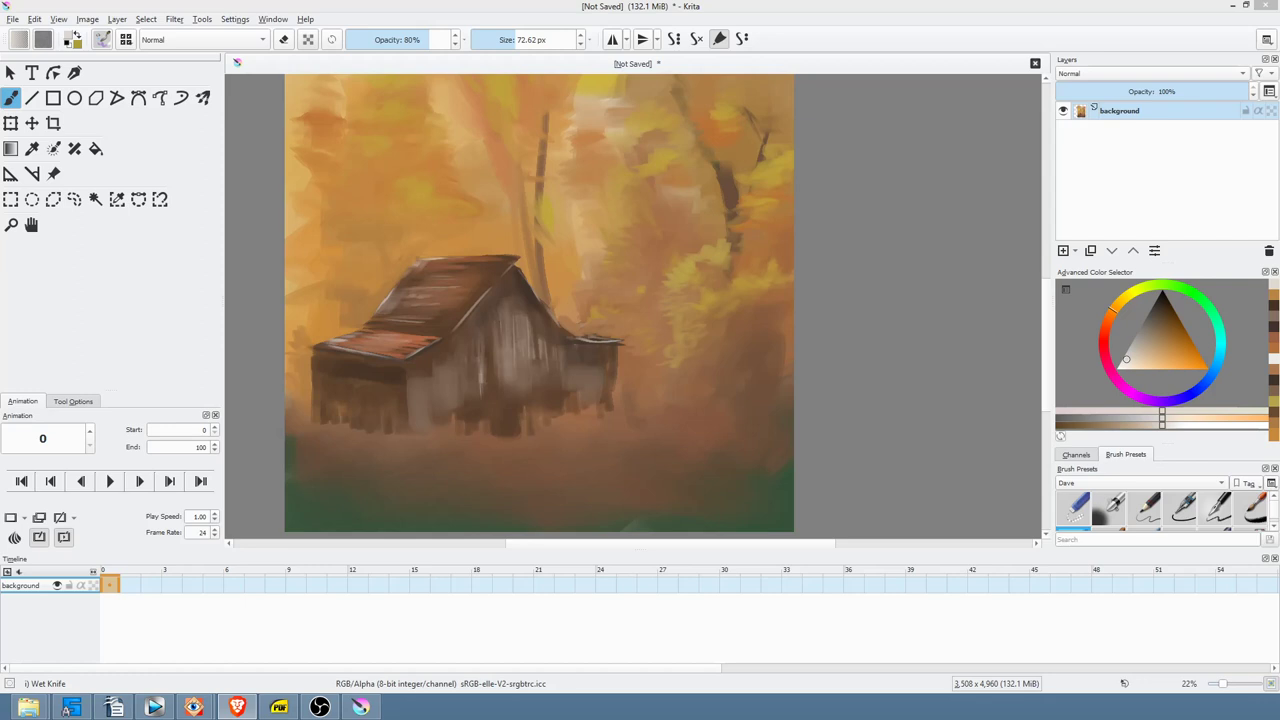
- Pick a very dark brown, enlarge the brush to about 297 px, and block in a doorway in the middle of the barn's front wall
left_click_drag(1164, 322, 1150, 314)
left_click_drag(507, 368, 524, 348, "shift")
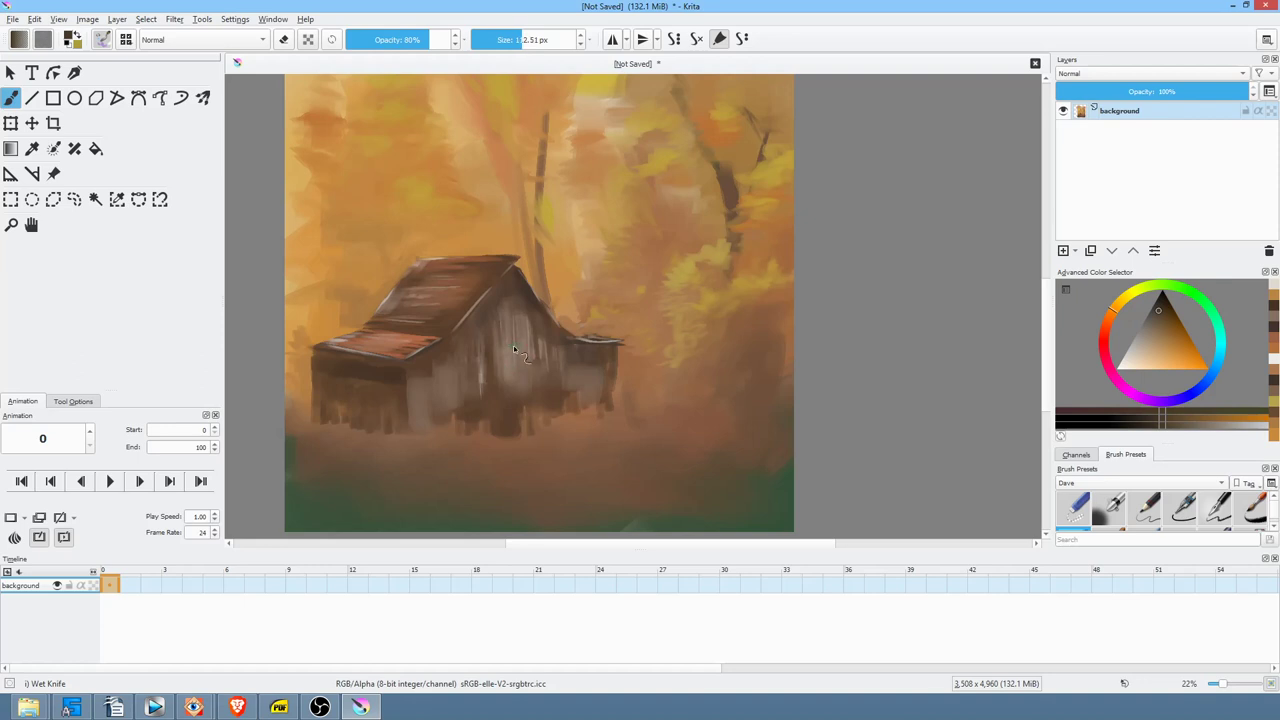
key("bracketright")
scroll(522, 404, "up", 3)
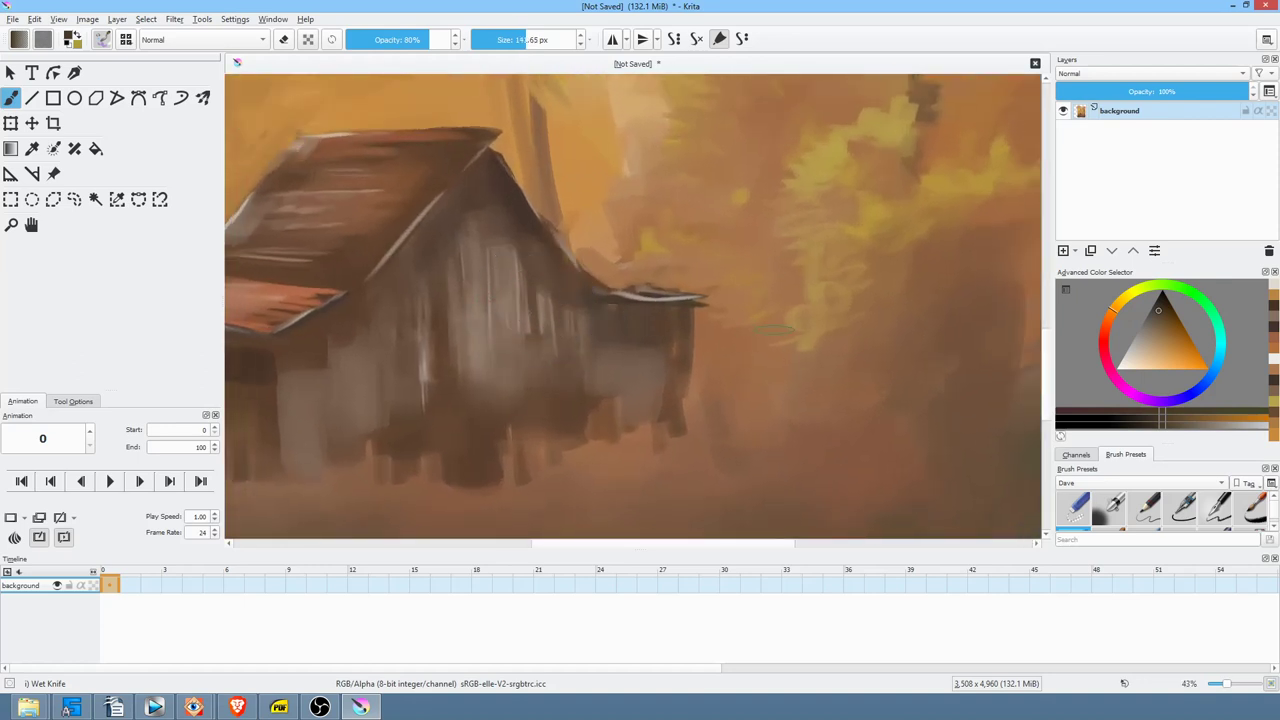
key("bracketright")
key("bracketright")
key("bracketright")
key("bracketright")
left_click_drag(481, 378, 480, 424)
left_click_drag(478, 331, 475, 420)
- Raise the brush opacity to 100% and fill the doorway down to the barn's base in a dark grey
left_click_drag(421, 36, 488, 34)
left_click(1152, 306)
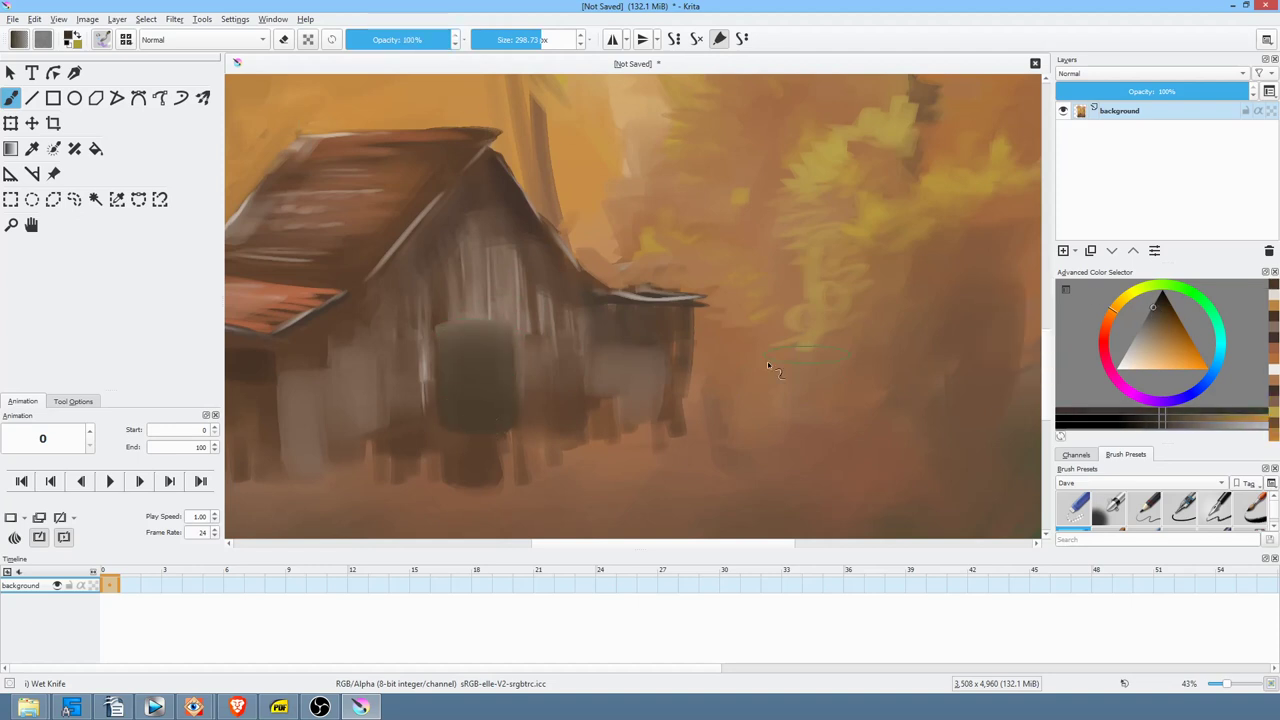
left_click_drag(474, 336, 492, 470)
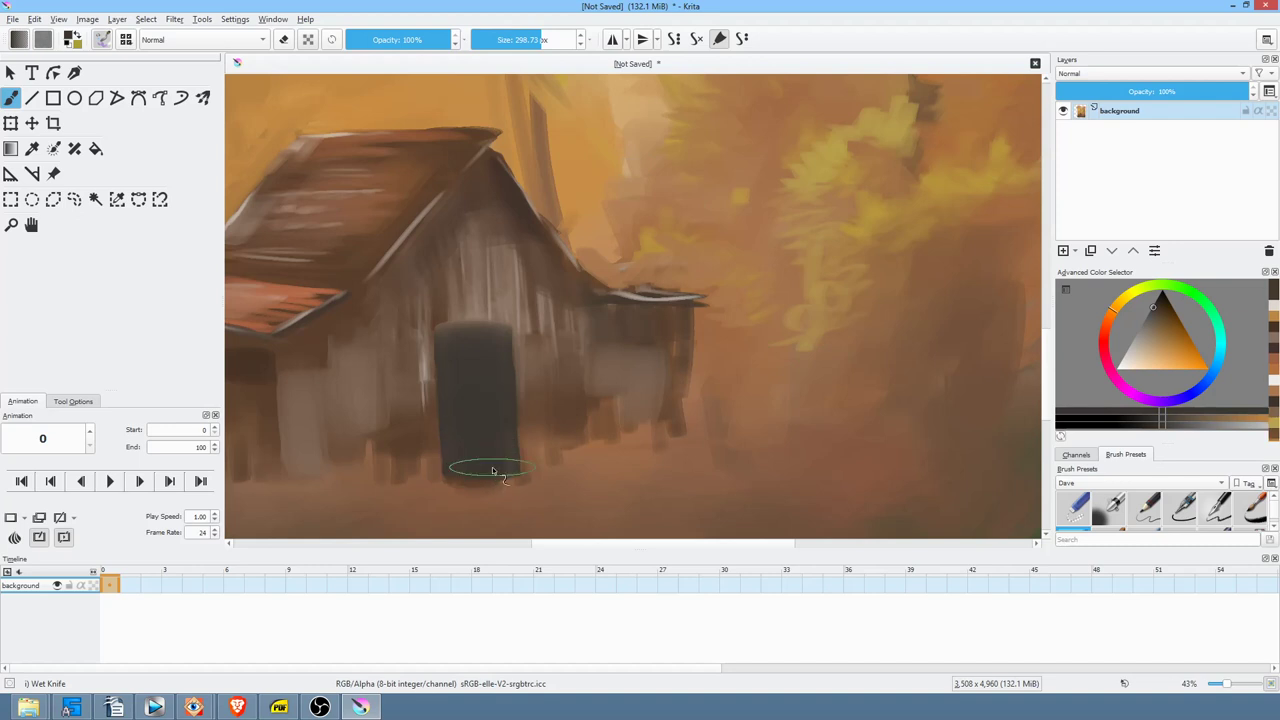
- Reduce the brush to about 131 px and paint a thin brown strip along the doorway's right edge, trimming it with sampled dark grey
left_click_drag(698, 365, 829, 318)
mouse_move(738, 338)
left_mouse_down()
mouse_move(694, 322)
mouse_move(731, 350)
mouse_move(562, 350)
left_mouse_up()
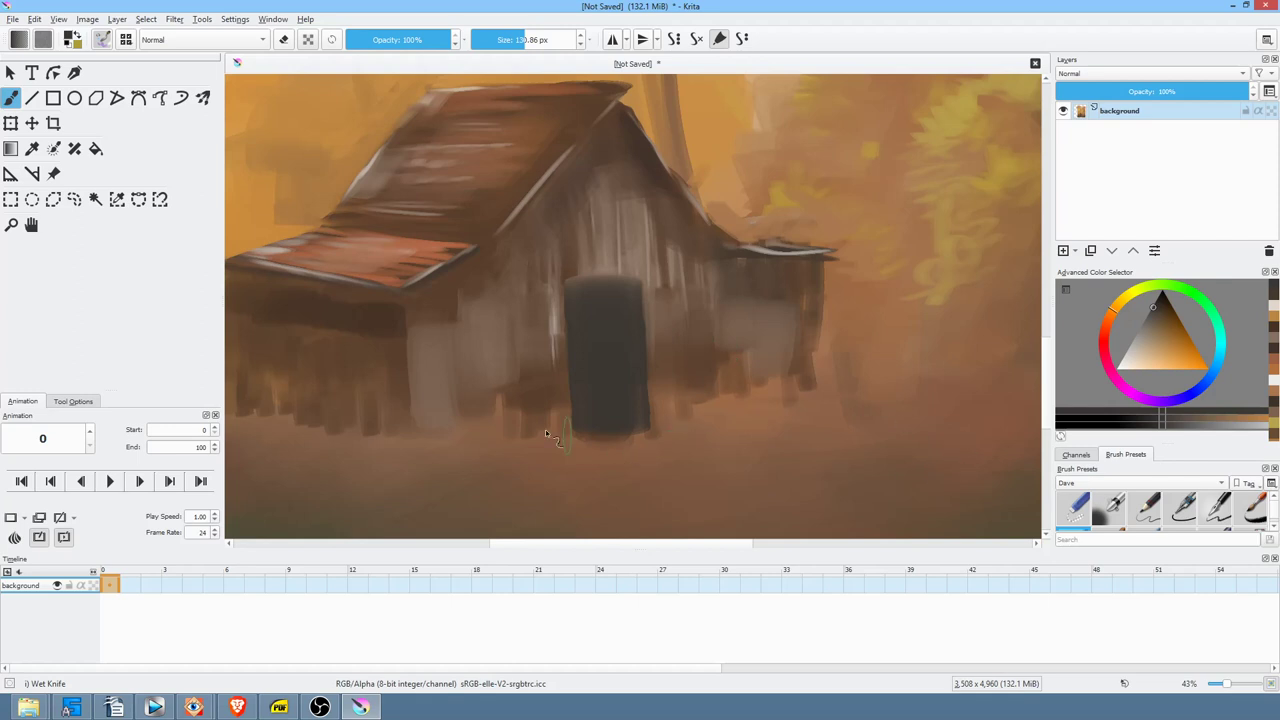
mouse_move(784, 362)
left_mouse_down()
mouse_move(803, 297)
mouse_move(598, 215)
mouse_move(643, 214)
left_mouse_up()
left_click(1161, 322)
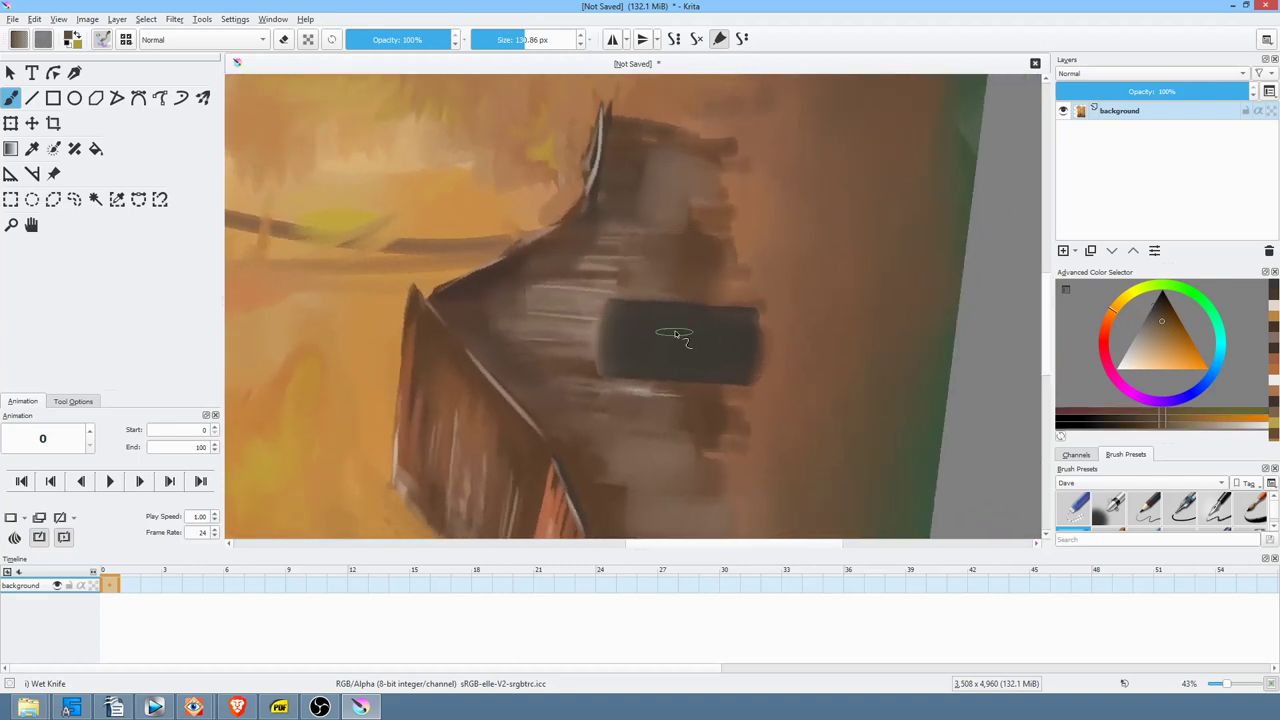
left_click_drag(680, 335, 764, 297)
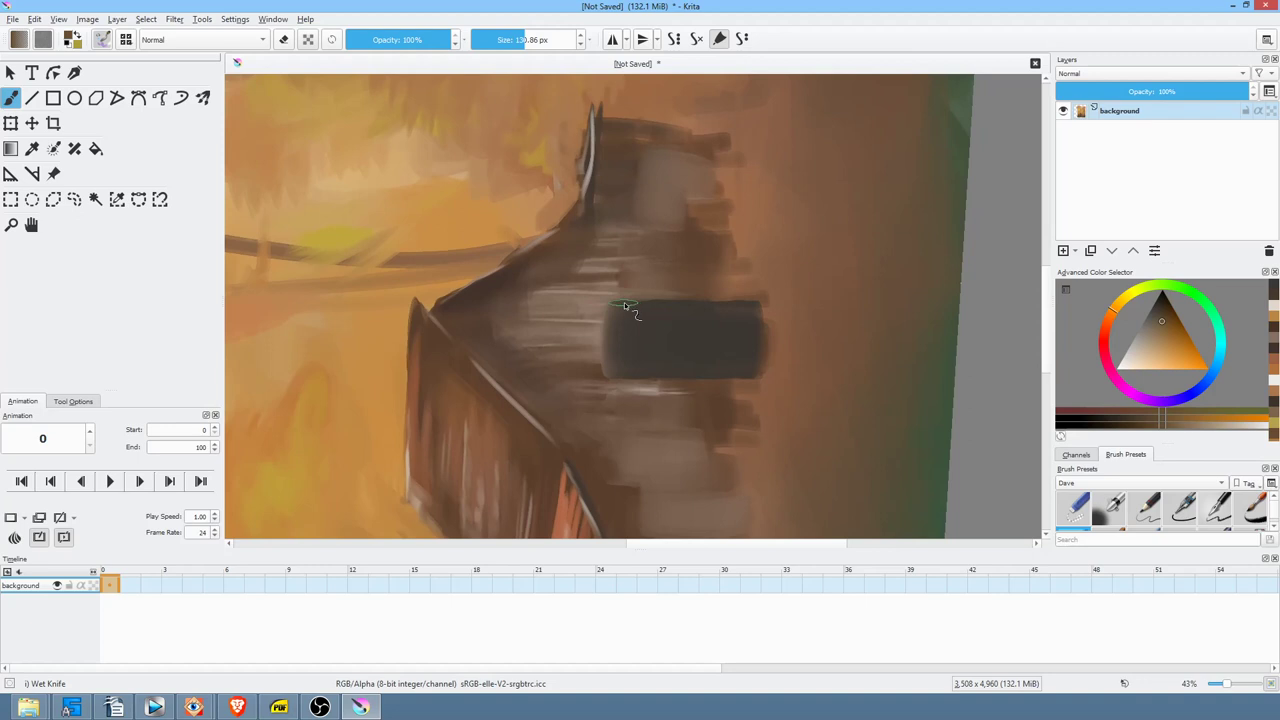
left_click_drag(636, 306, 698, 305)
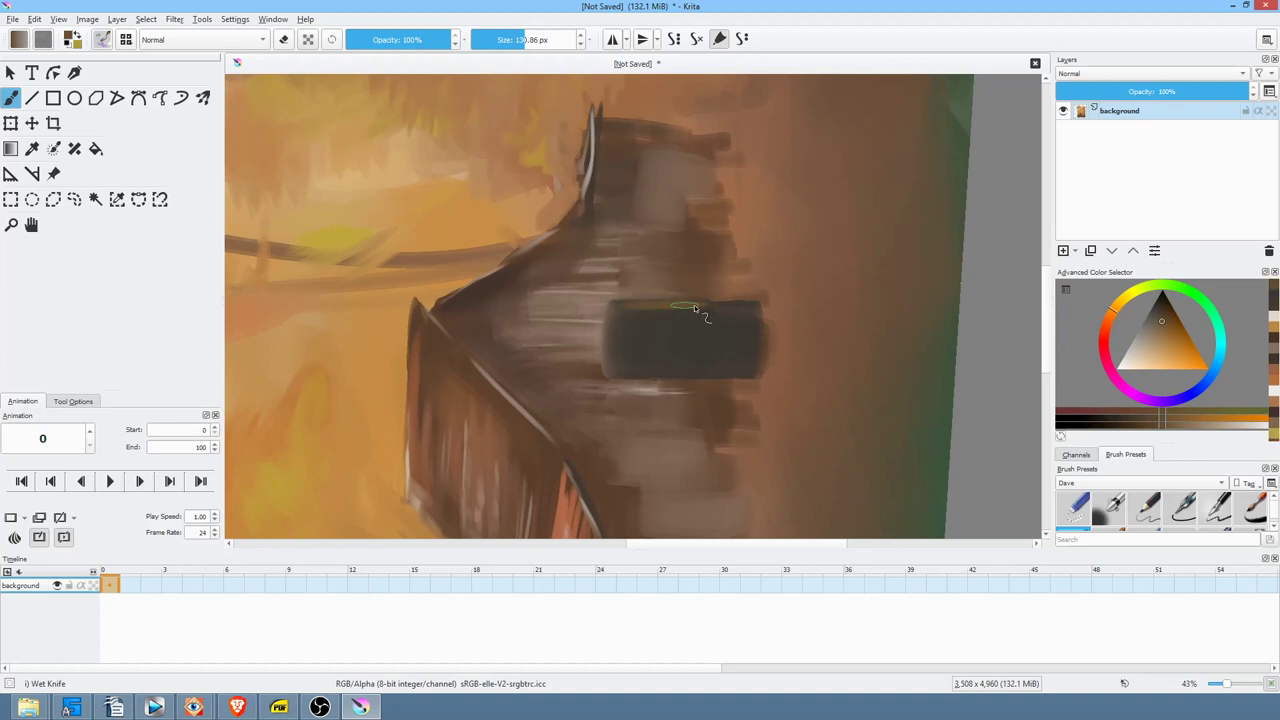
left_click(1164, 320)
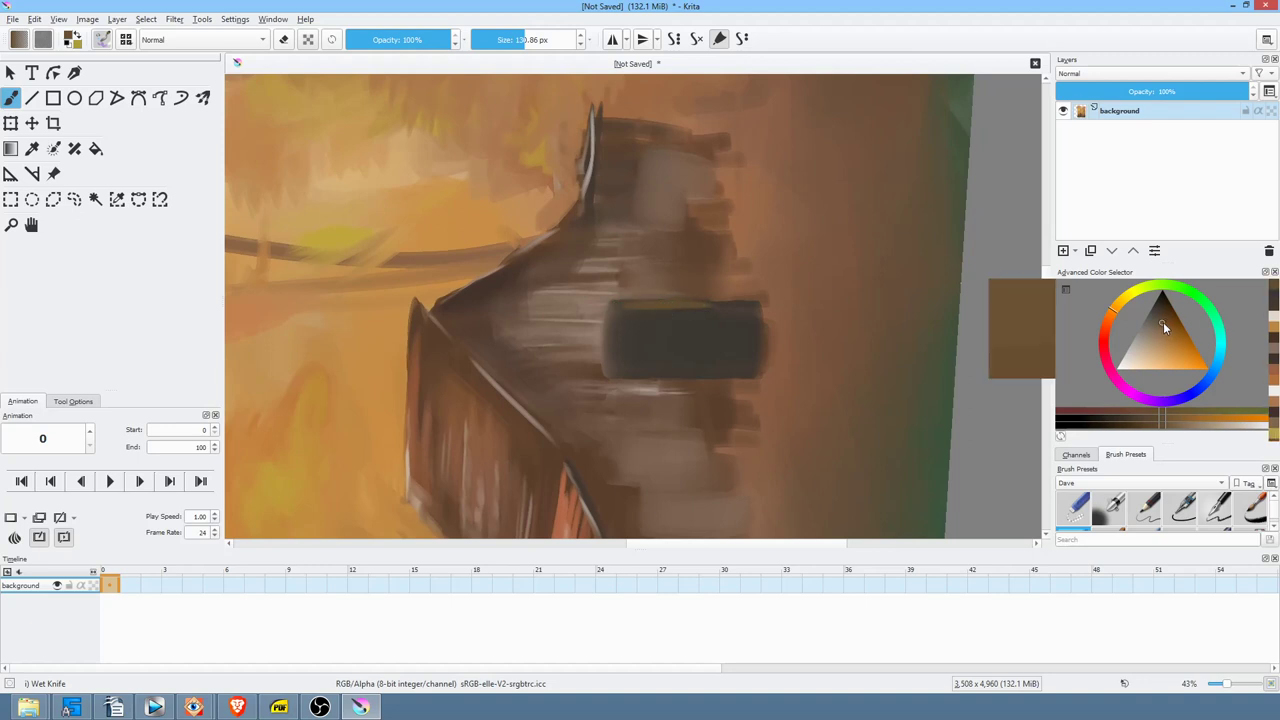
left_click(644, 322, "ctrl")
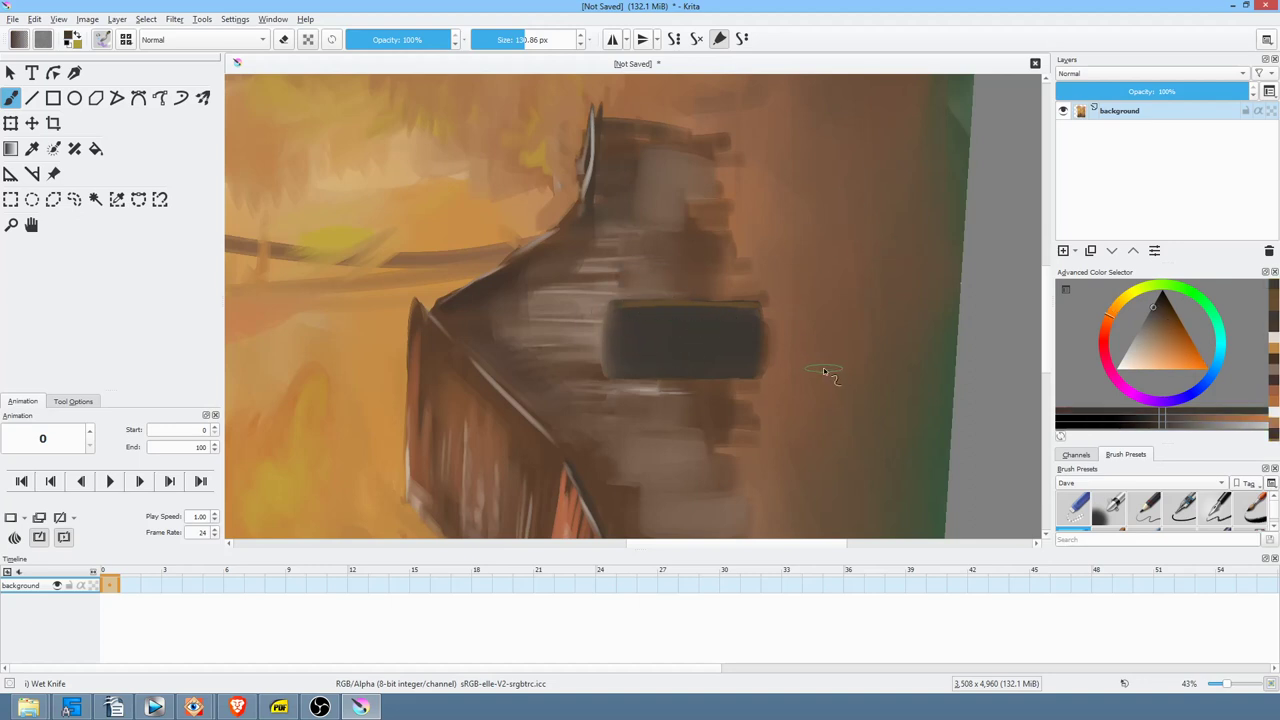
key("5")
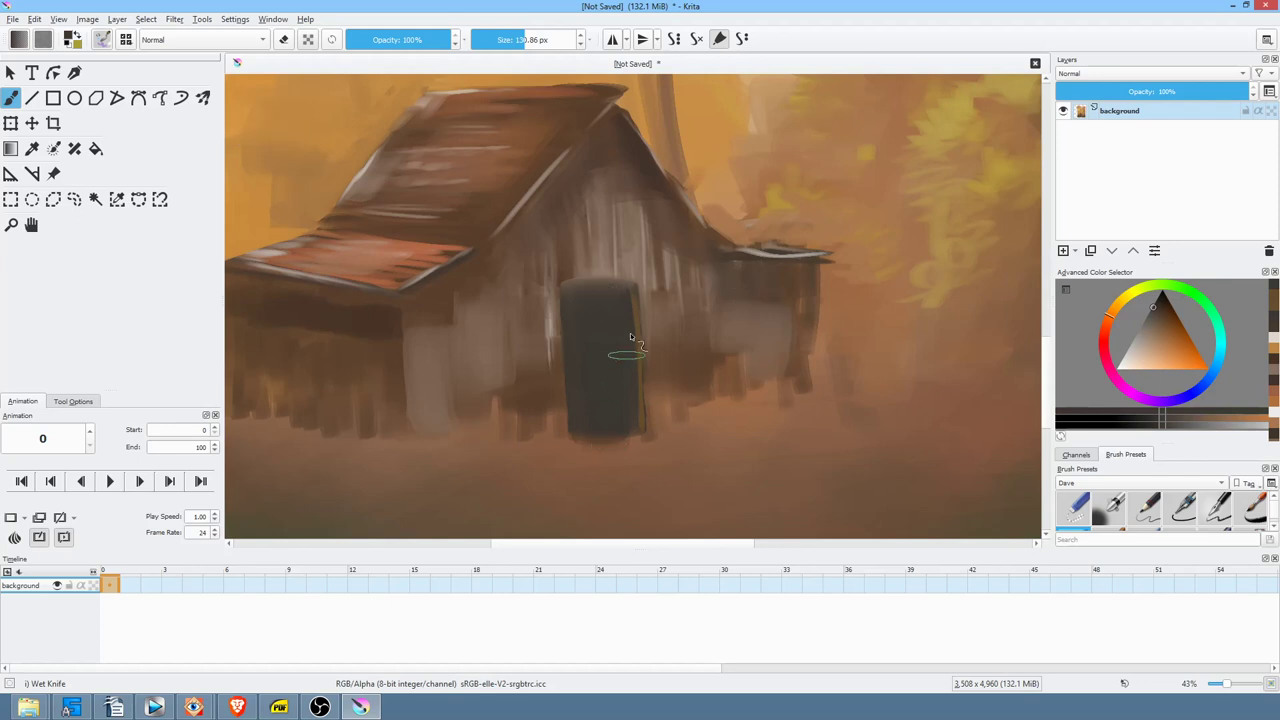
- Reduce the brush to about 41 px and paint an orange-brown jamb along the inside of the doorway's right edge
left_click_drag(642, 361, 616, 361, "shift")
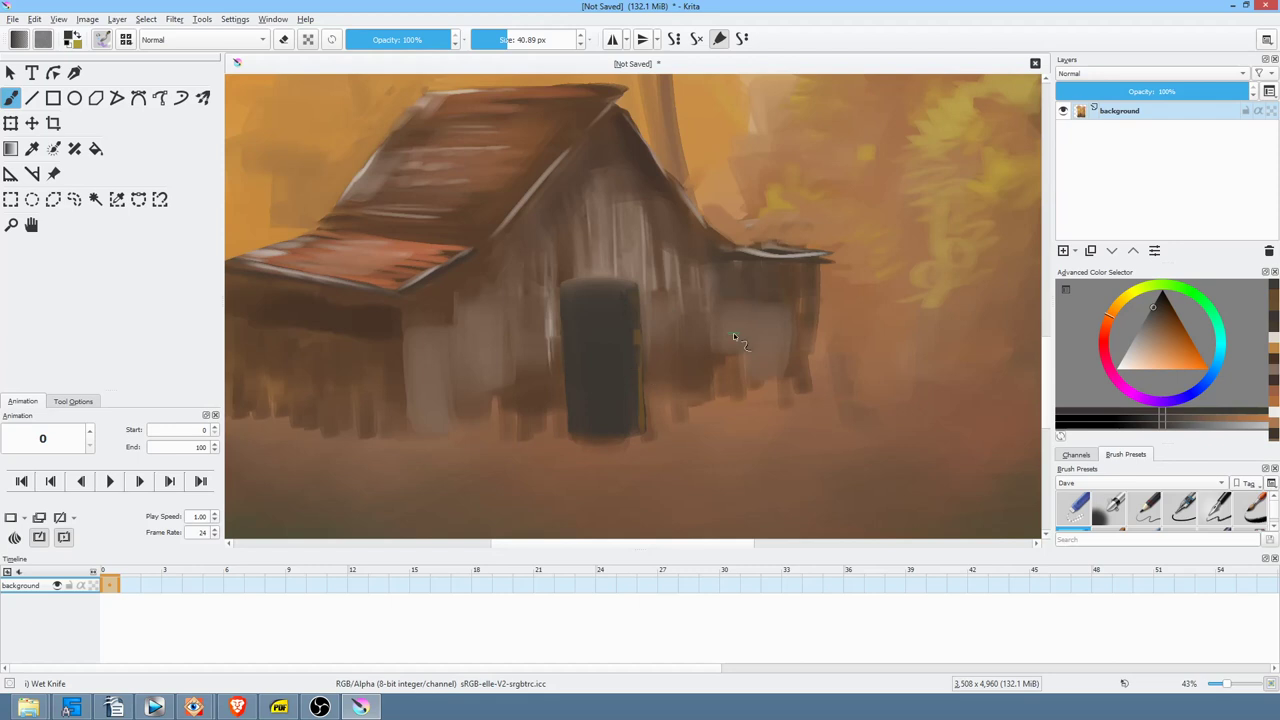
left_click(1171, 325)
left_click_drag(634, 408, 637, 293)
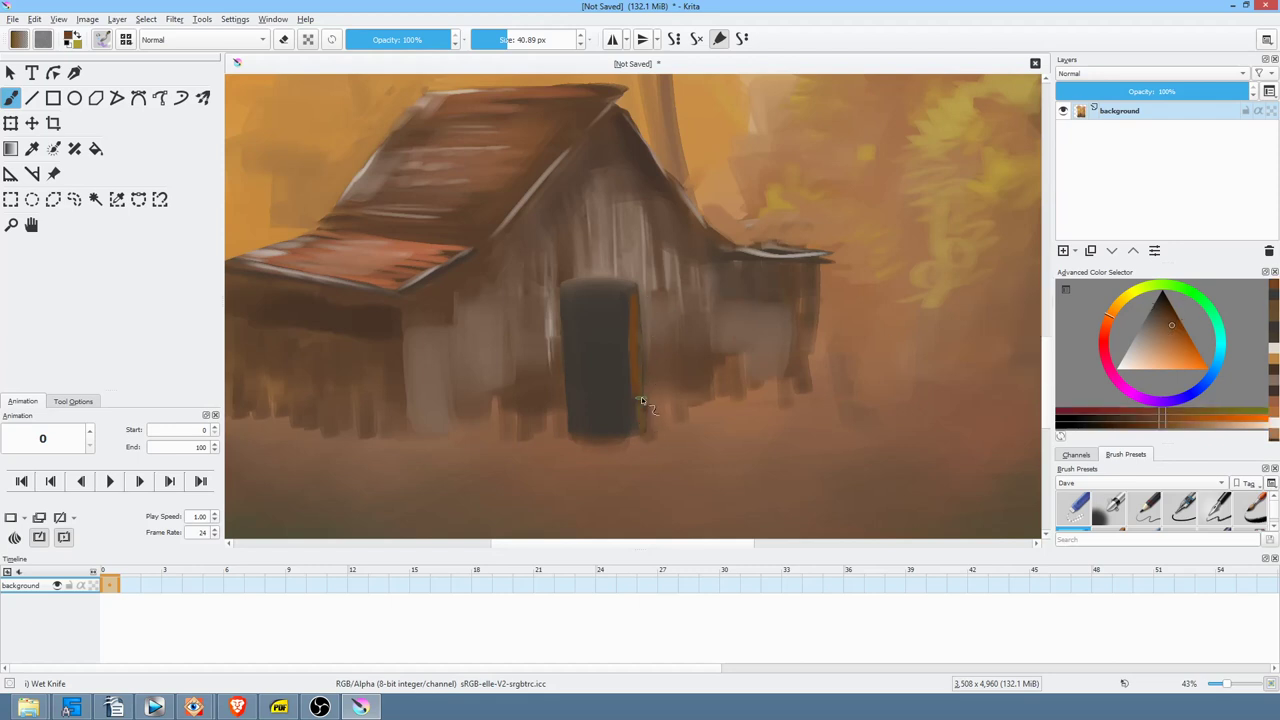
- Lower the brush opacity to 67% and refine the doorway's left and top edges with dark brownish greys
left_click(617, 338, "ctrl")
left_click_drag(436, 40, 418, 40)
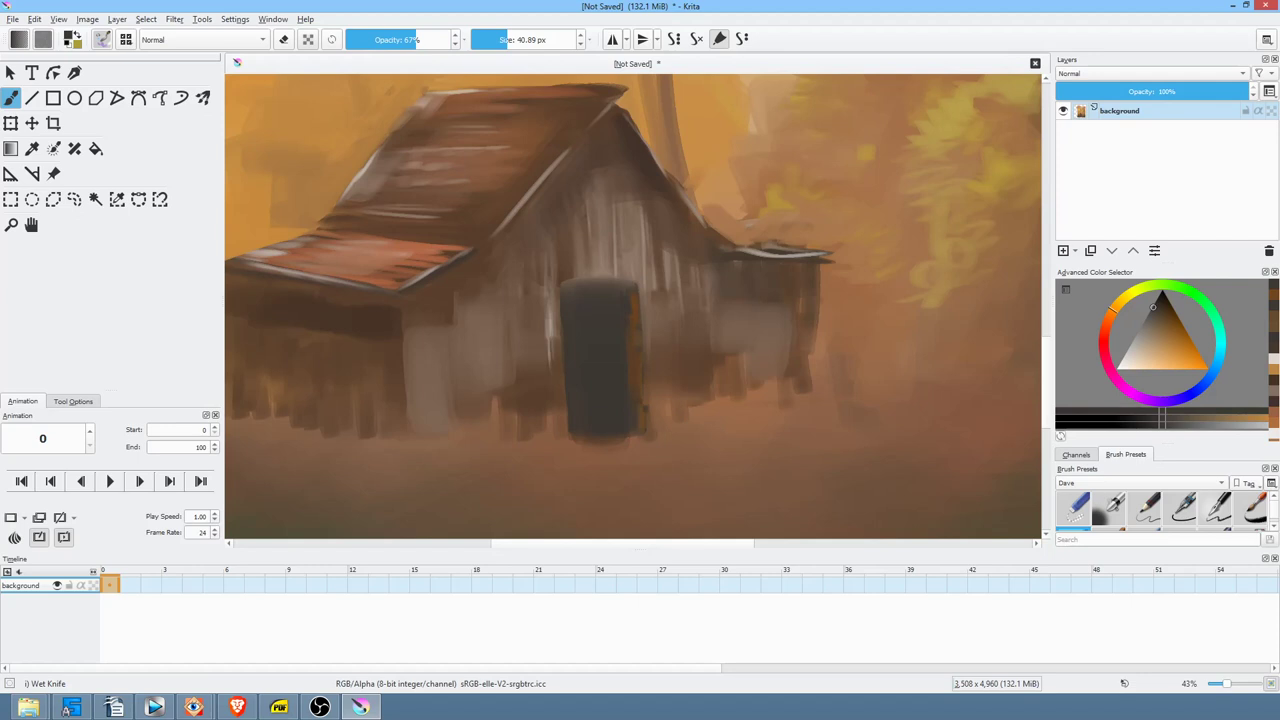
key("alt+Tab")
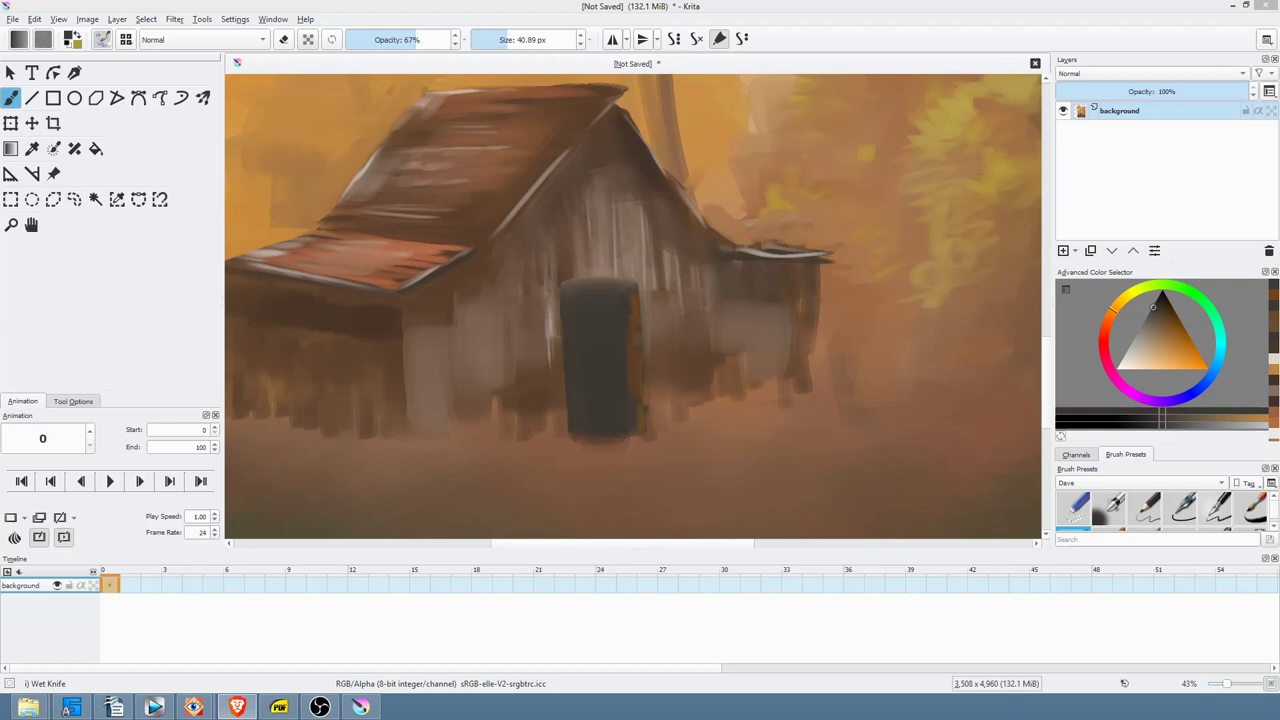
left_click_drag(564, 311, 569, 436)
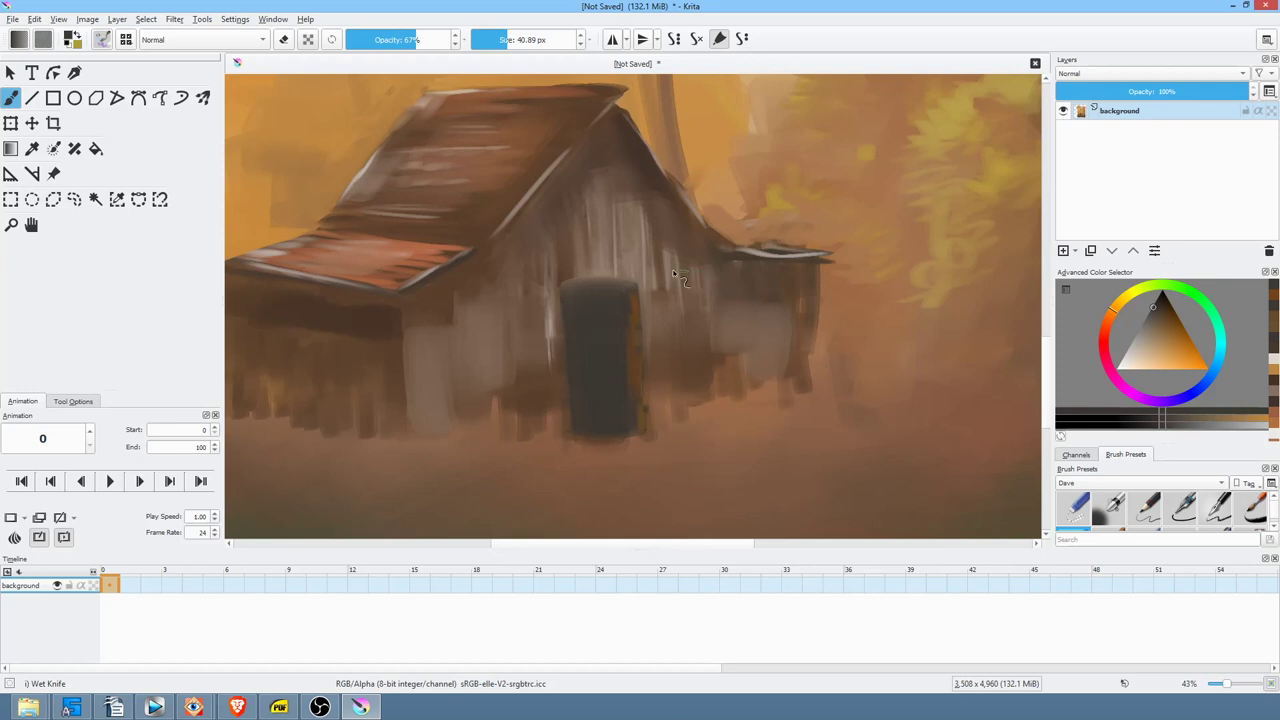
left_click(1159, 300)
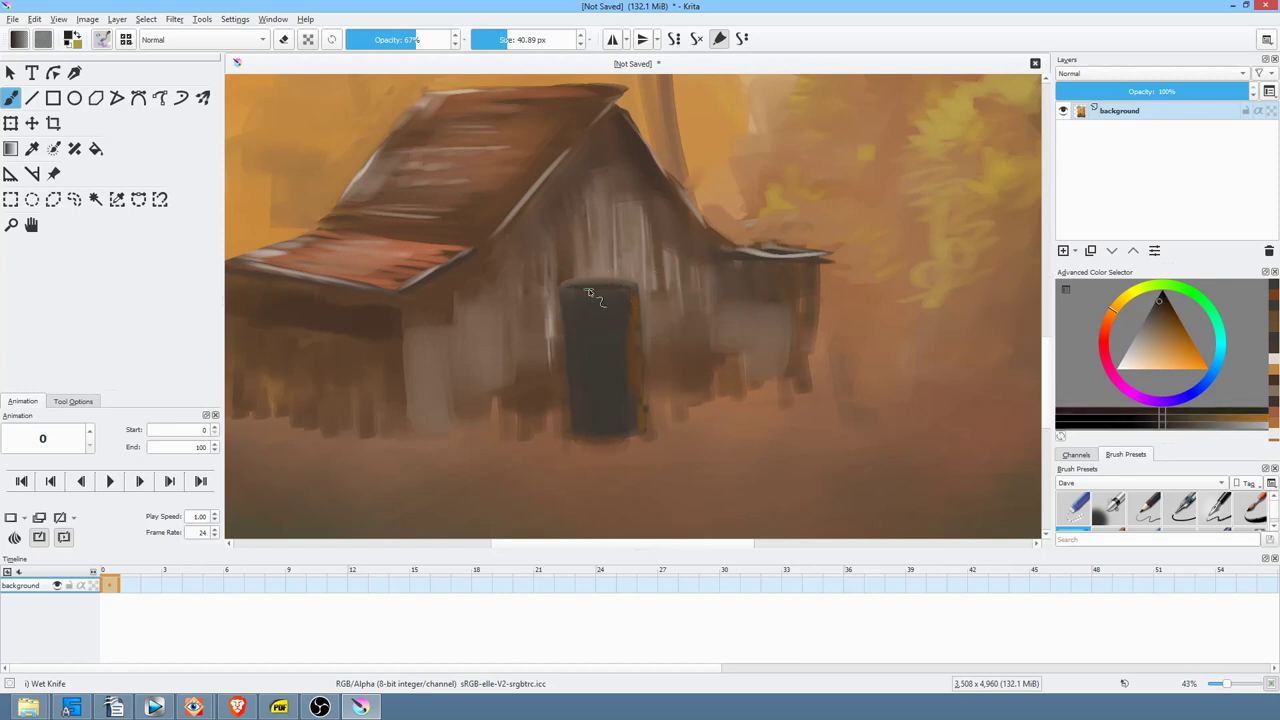
left_click_drag(573, 291, 616, 282)
left_click_drag(850, 352, 614, 217)
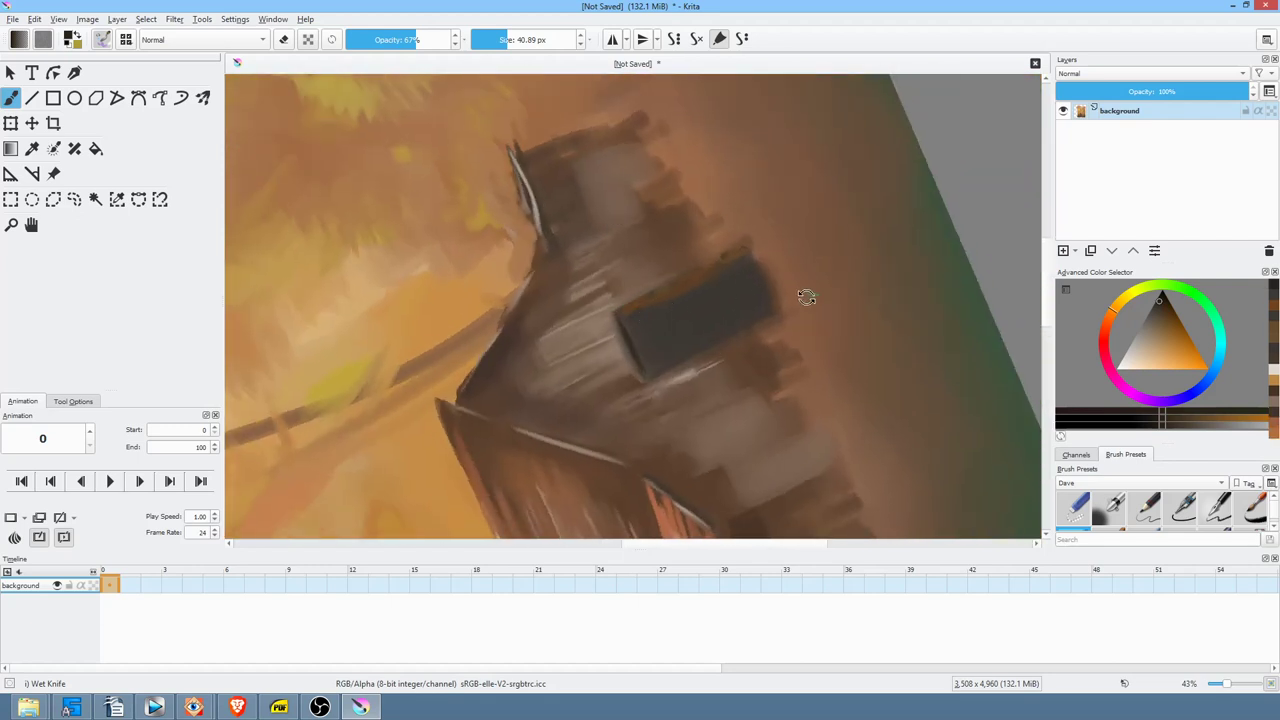
left_click_drag(806, 294, 803, 312)
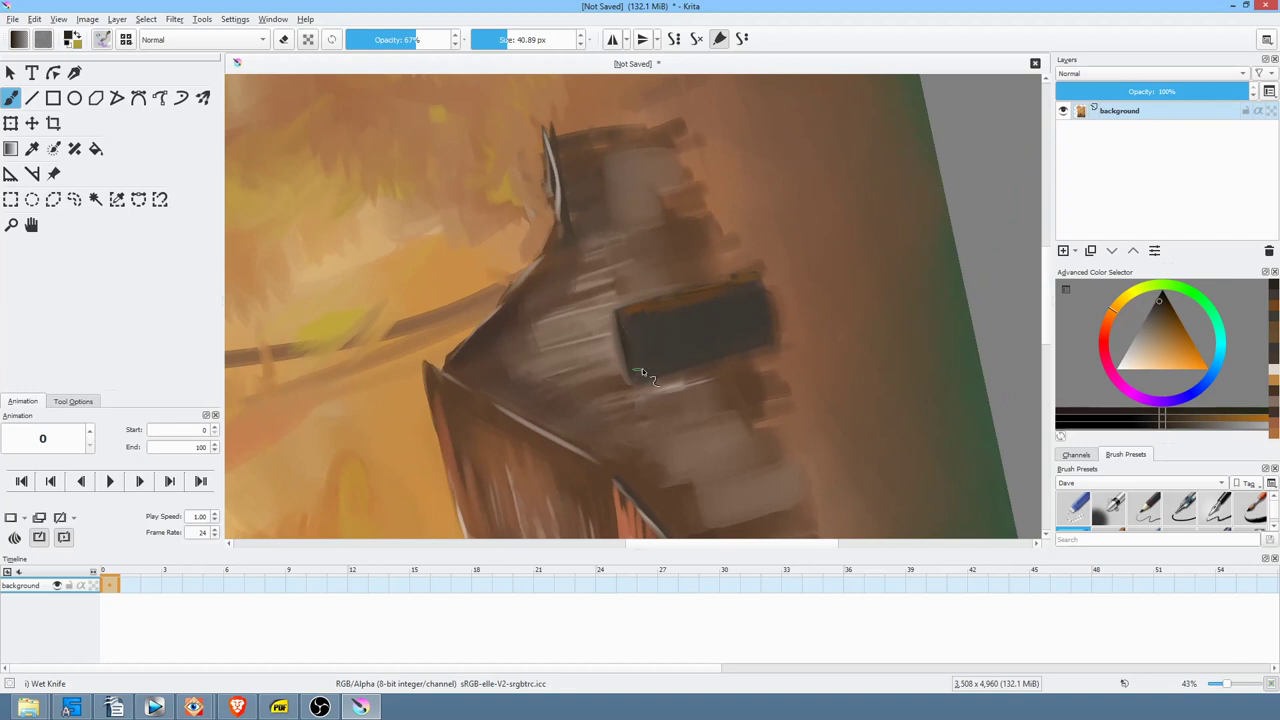
key("F5")
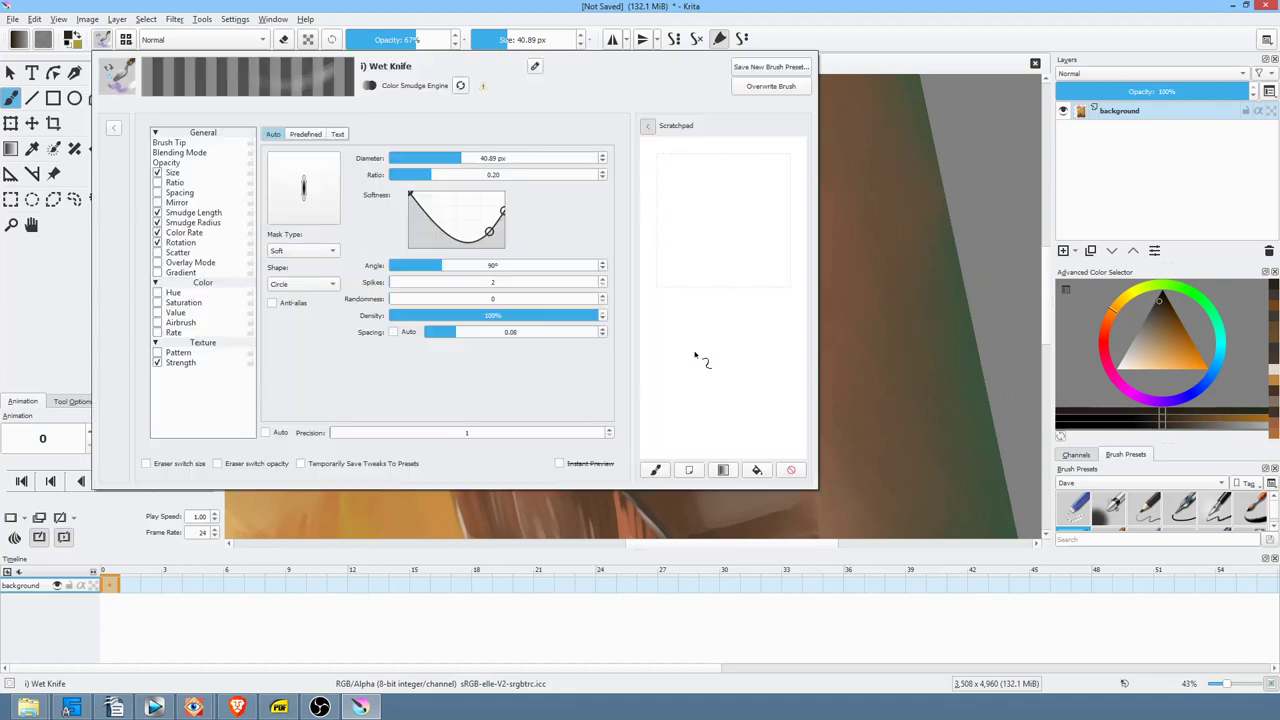
key("F5")
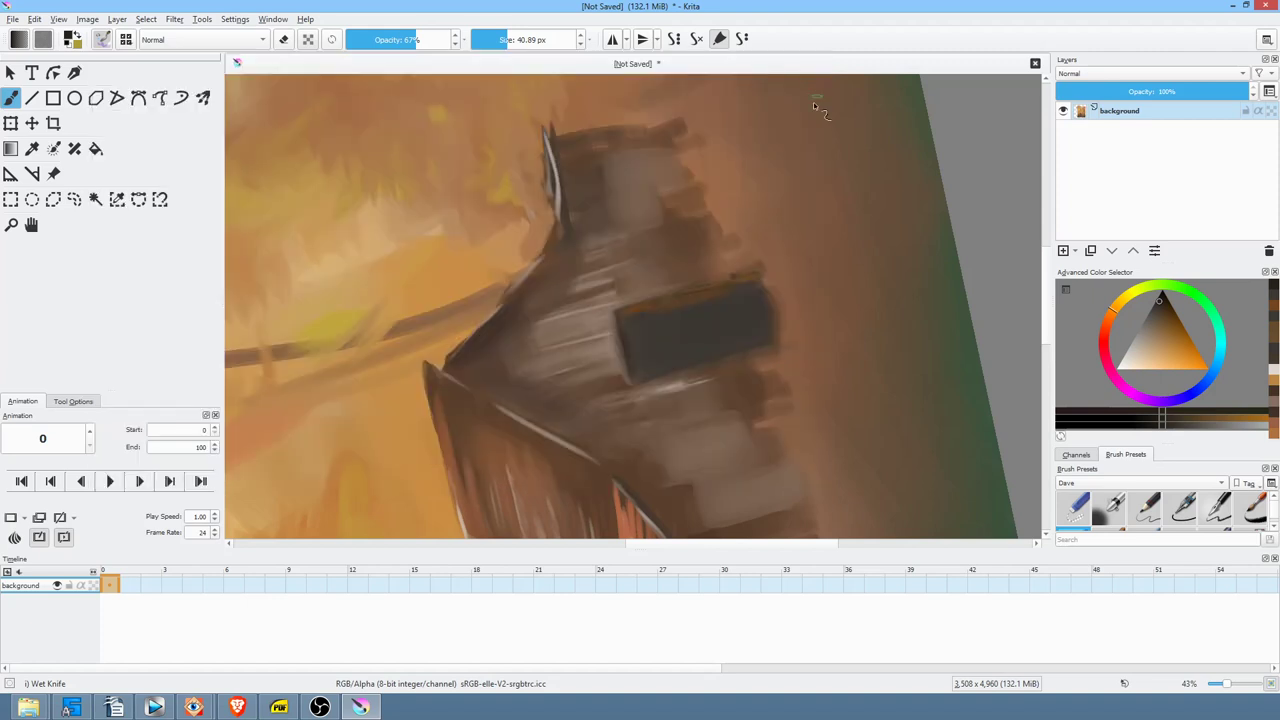
key("5")
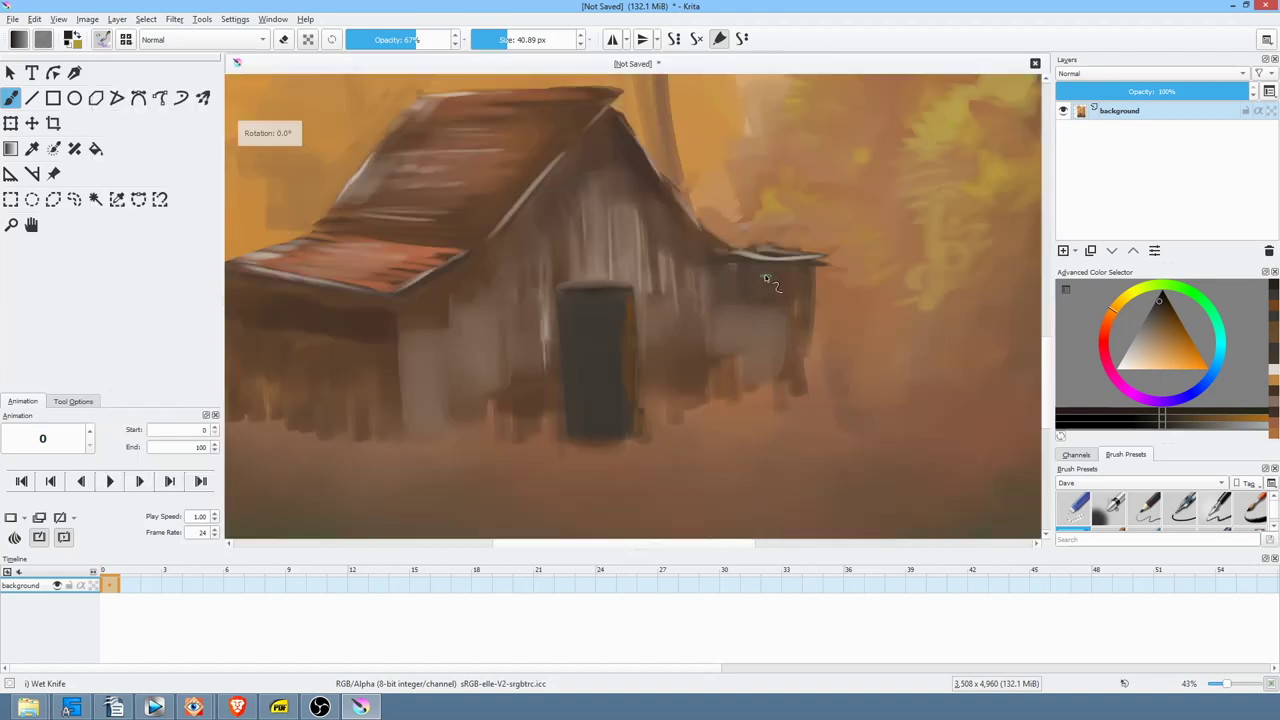
- Sample a dark brown, enlarge the brush to about 191 px, and start a path at the doorway's base, raising opacity to 100%
left_click_drag(752, 325, 704, 175)
left_click(566, 272, "ctrl")
left_click_drag(546, 279, 643, 279)
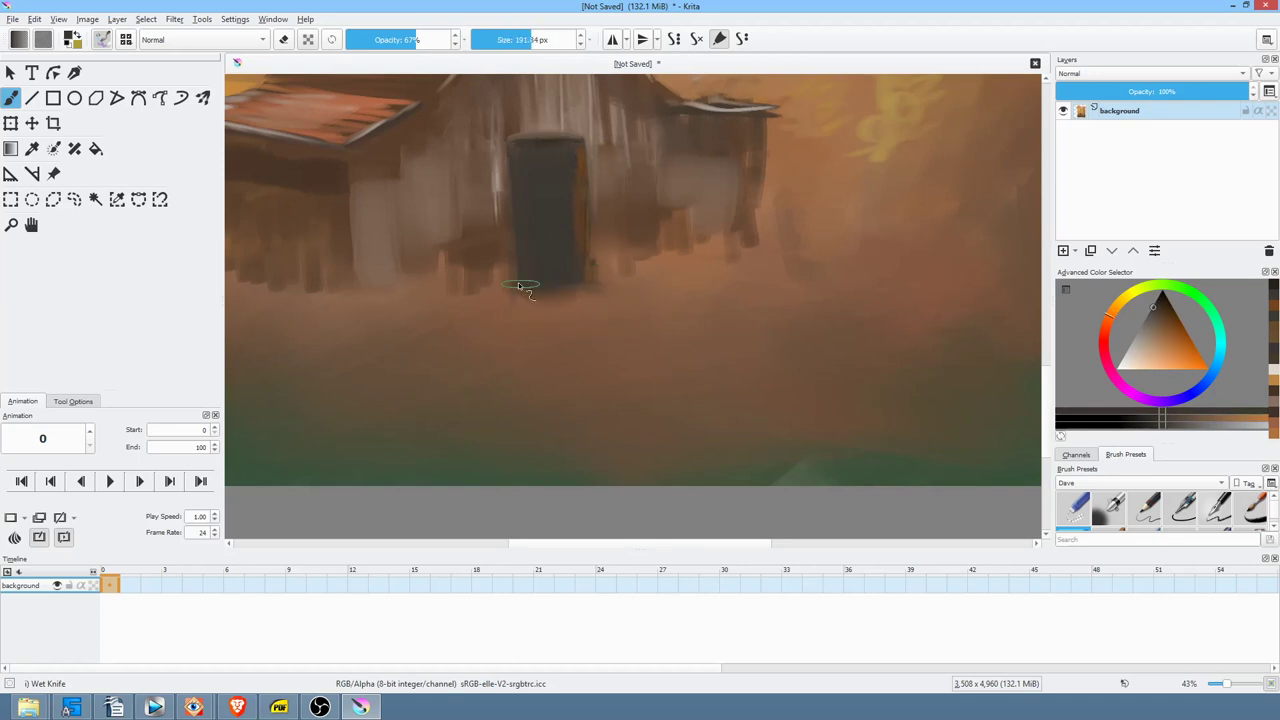
mouse_move(531, 290)
left_mouse_down()
mouse_move(643, 297)
mouse_move(571, 309)
mouse_move(566, 298)
mouse_move(652, 293)
left_mouse_up()
left_click(407, 42)
left_click_drag(407, 42, 460, 42)
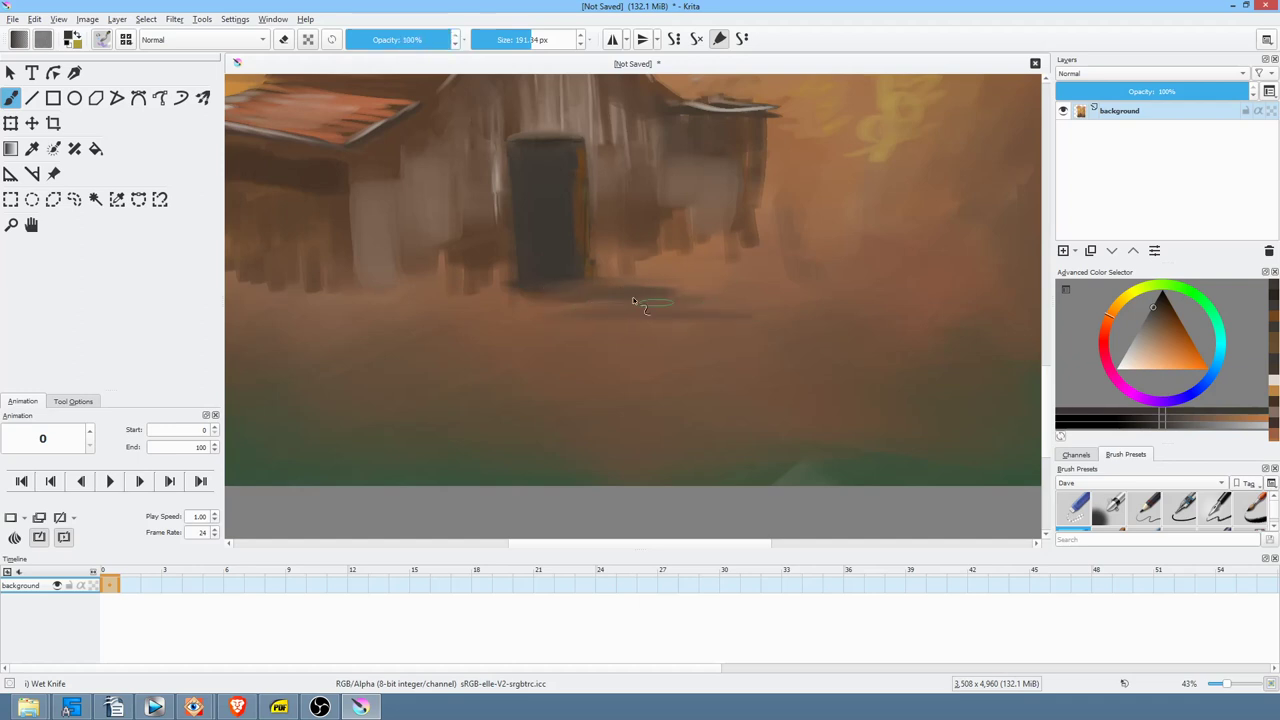
- Enlarge the brush to about 336 px and block in a dark path winding from the doorway to the canvas's bottom edge
scroll(730, 370, "down", 2)
mouse_move(684, 330)
left_mouse_down()
mouse_move(598, 314)
mouse_move(747, 342)
mouse_move(711, 345)
mouse_move(725, 337)
mouse_move(695, 369)
mouse_move(749, 360)
mouse_move(712, 354)
mouse_move(712, 369)
mouse_move(731, 362)
mouse_move(702, 372)
mouse_move(787, 392)
left_mouse_up()
mouse_move(589, 428)
left_mouse_down()
mouse_move(742, 428)
mouse_move(599, 416)
mouse_move(734, 385)
mouse_move(660, 400)
mouse_move(740, 403)
mouse_move(527, 425)
mouse_move(485, 451)
mouse_move(543, 422)
mouse_move(547, 449)
mouse_move(583, 463)
mouse_move(725, 418)
mouse_move(605, 413)
left_mouse_up()
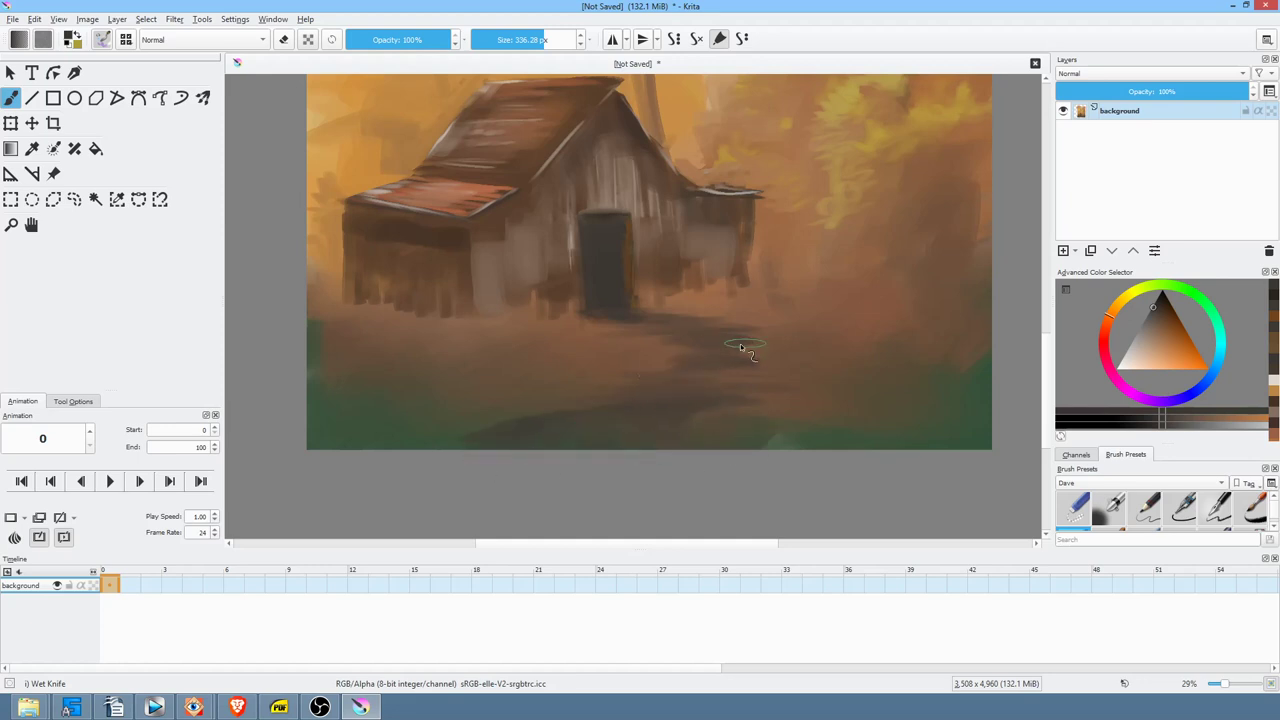
mouse_move(708, 368)
left_mouse_down()
mouse_move(739, 386)
mouse_move(686, 401)
mouse_move(704, 431)
mouse_move(766, 435)
mouse_move(751, 445)
mouse_move(677, 429)
mouse_move(720, 460)
mouse_move(804, 444)
mouse_move(744, 371)
mouse_move(572, 432)
mouse_move(476, 430)
left_mouse_up()
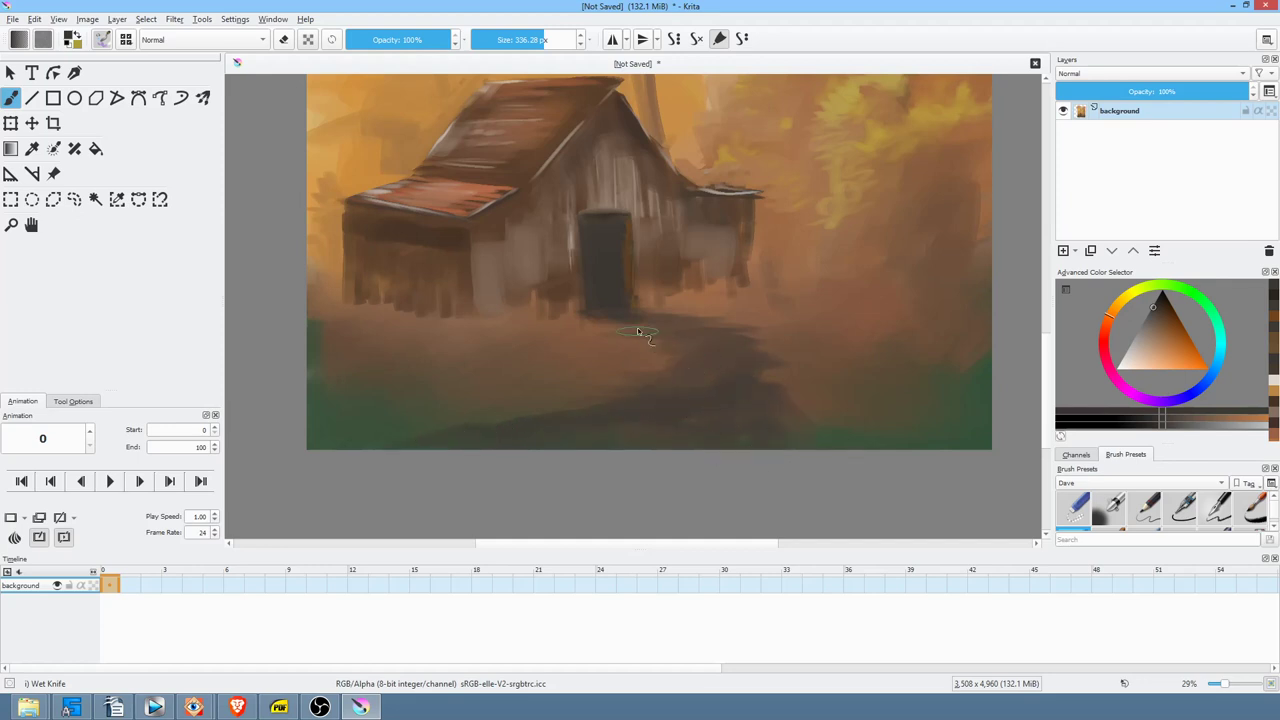
mouse_move(656, 323)
left_mouse_down()
mouse_move(730, 330)
mouse_move(708, 341)
left_mouse_up()
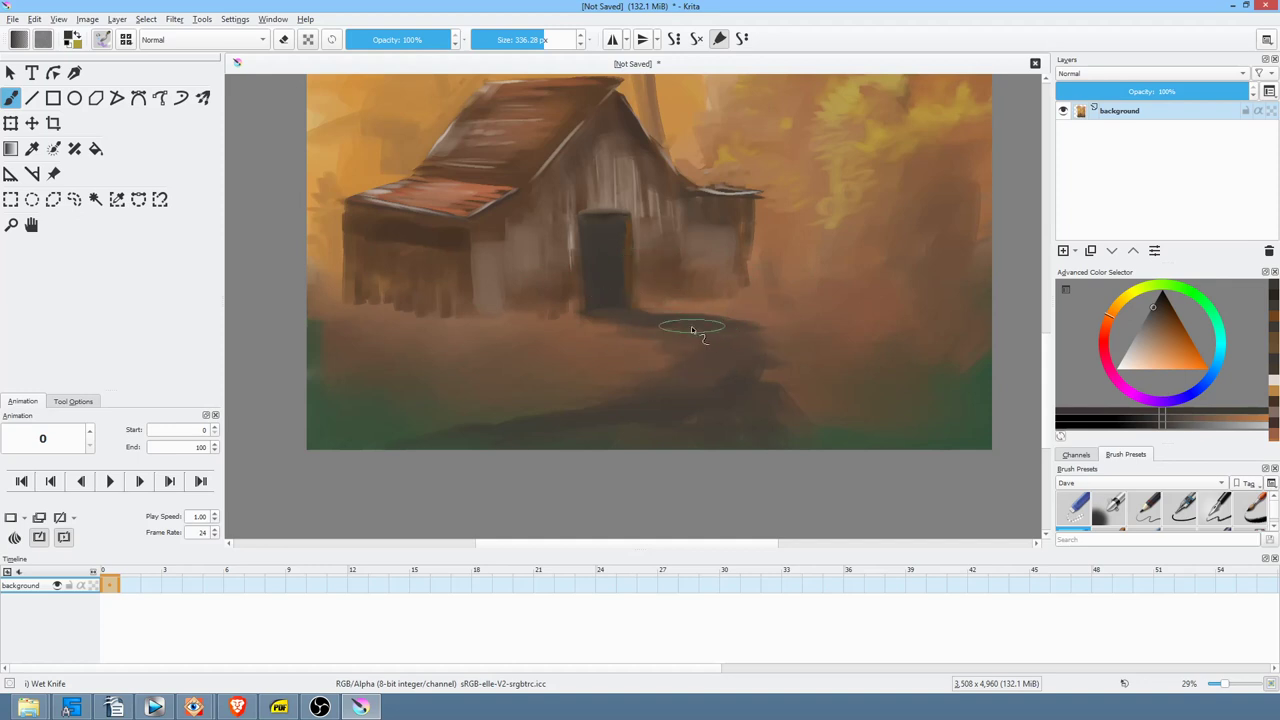
left_click_drag(746, 350, 788, 356)
left_click_drag(688, 396, 824, 415)
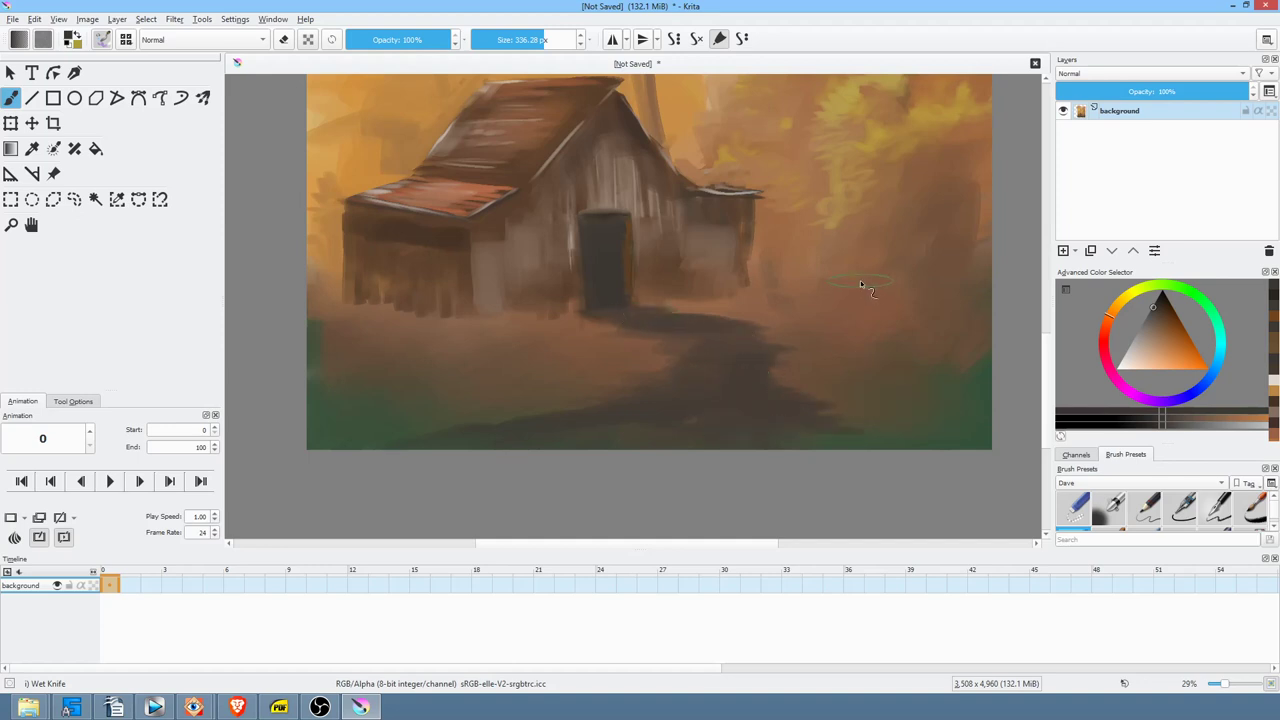
- Reduce the brush to about 54 px and paint a small leafy shrub at the barn's right base with sampled foliage colours
left_click(908, 224, "ctrl")
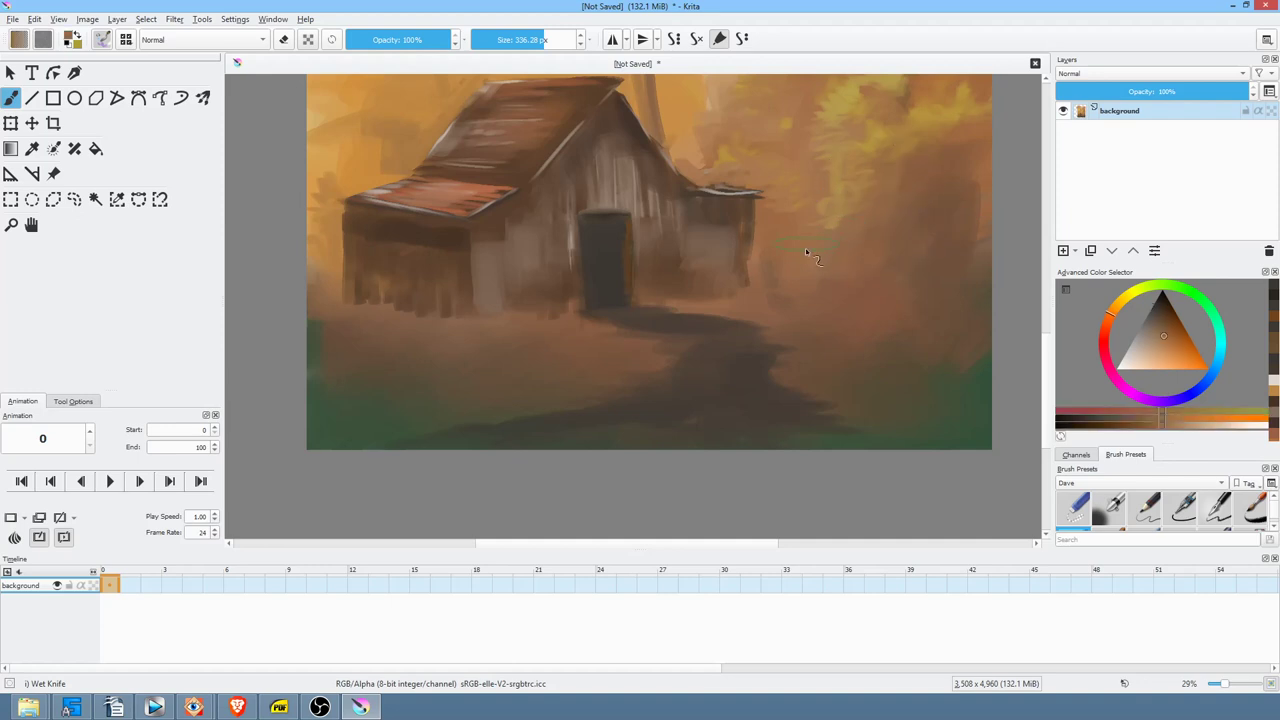
left_click_drag(703, 293, 697, 303)
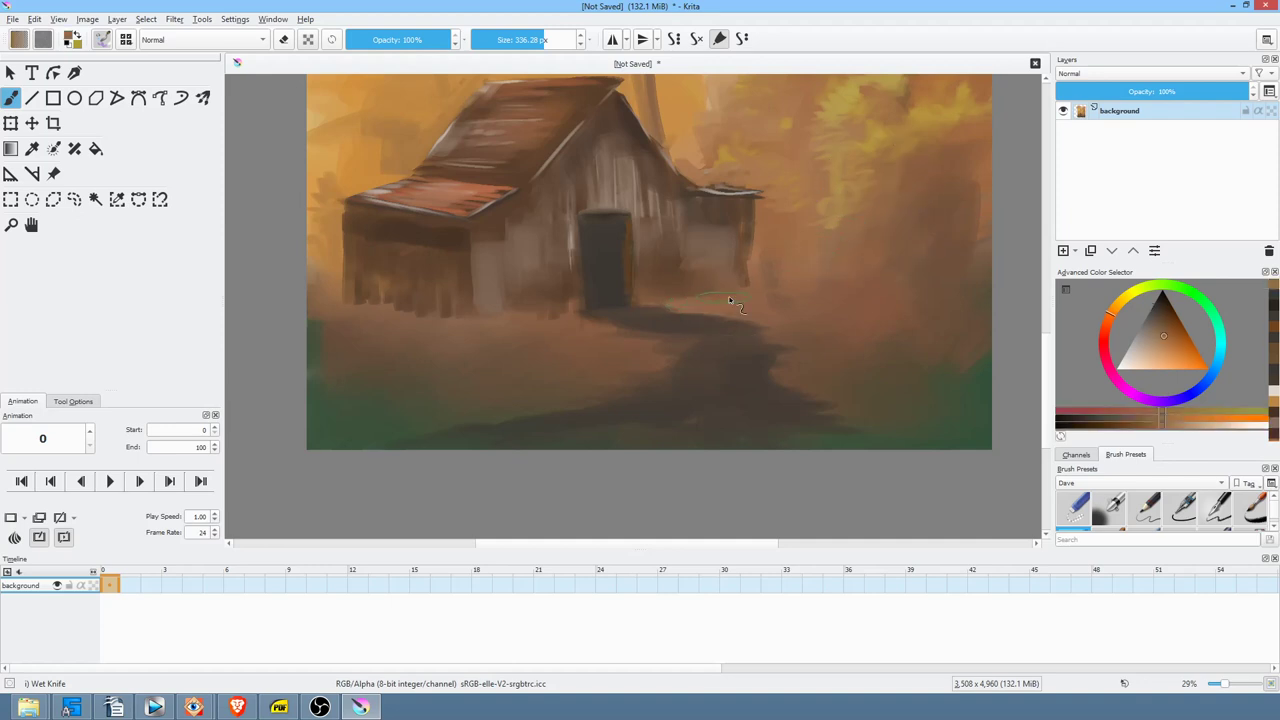
left_click_drag(775, 305, 619, 302, "shift")
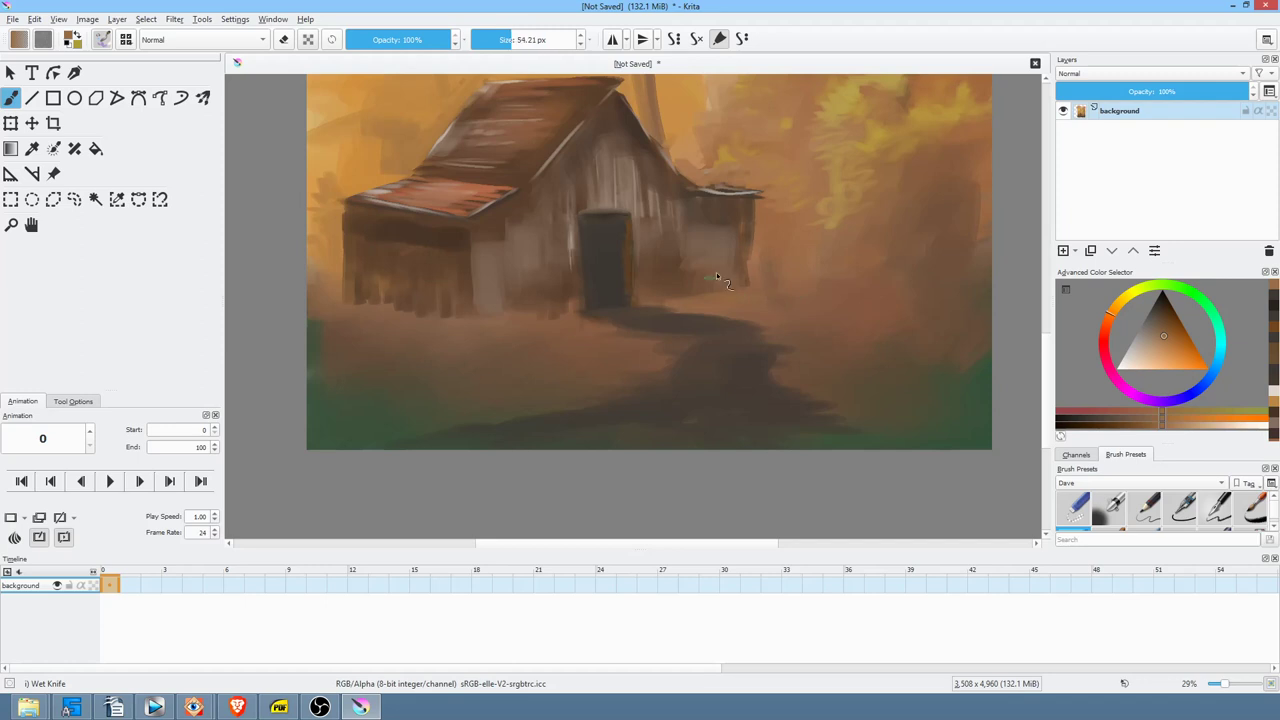
left_click(853, 101, "ctrl")
left_click_drag(677, 305, 730, 293)
left_click(888, 168, "ctrl")
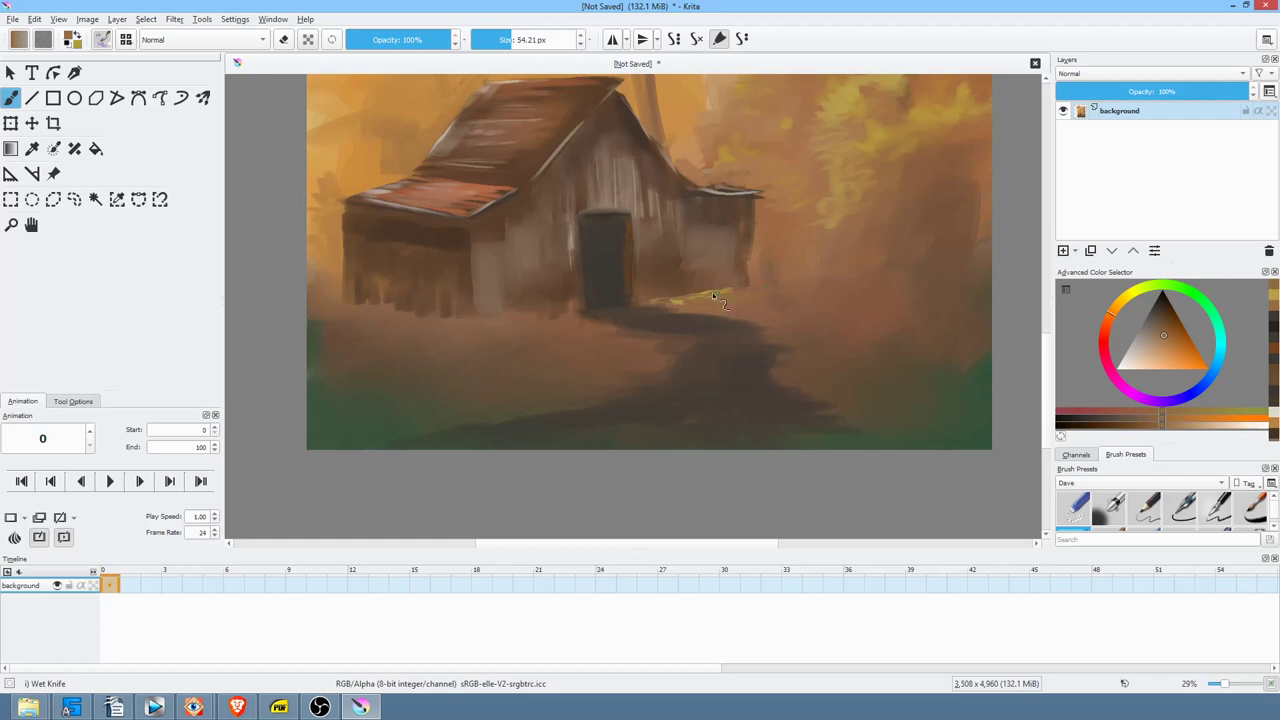
left_click_drag(702, 294, 713, 268)
- Resample a foliage colour and extend the leafy shrub along the barn's base on both sides
left_click(862, 150, "ctrl")
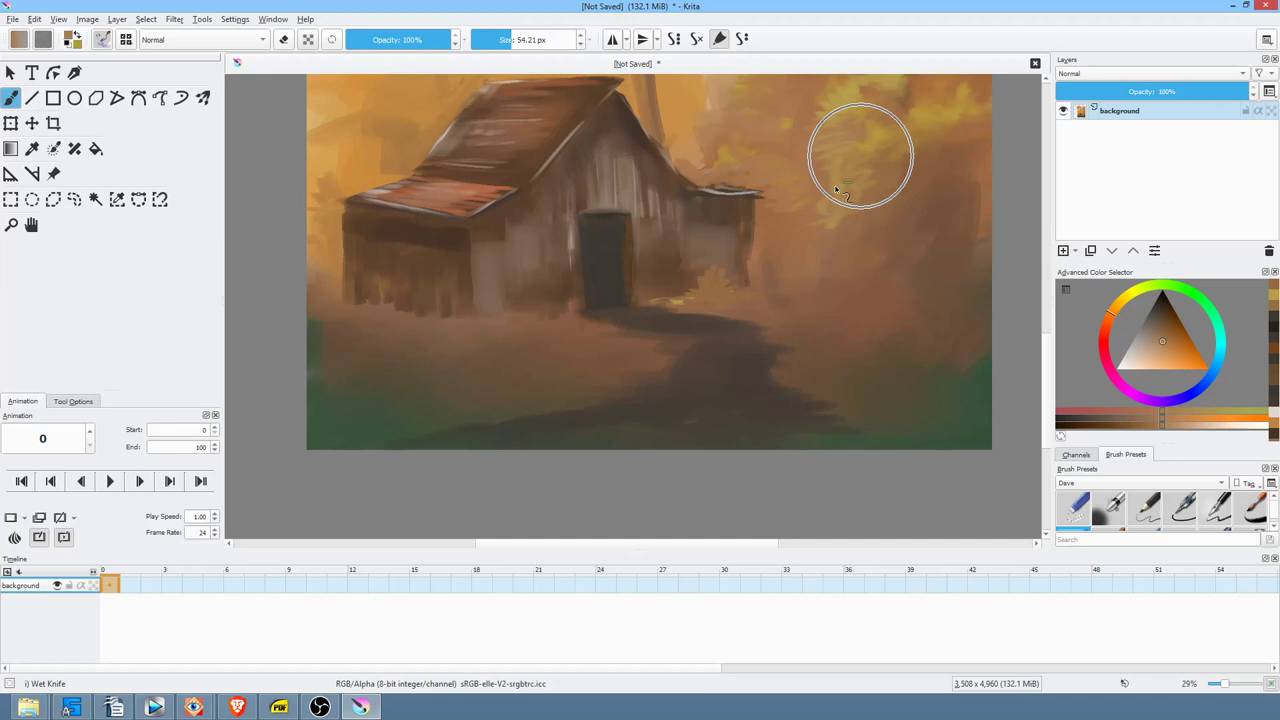
left_click_drag(704, 285, 710, 288)
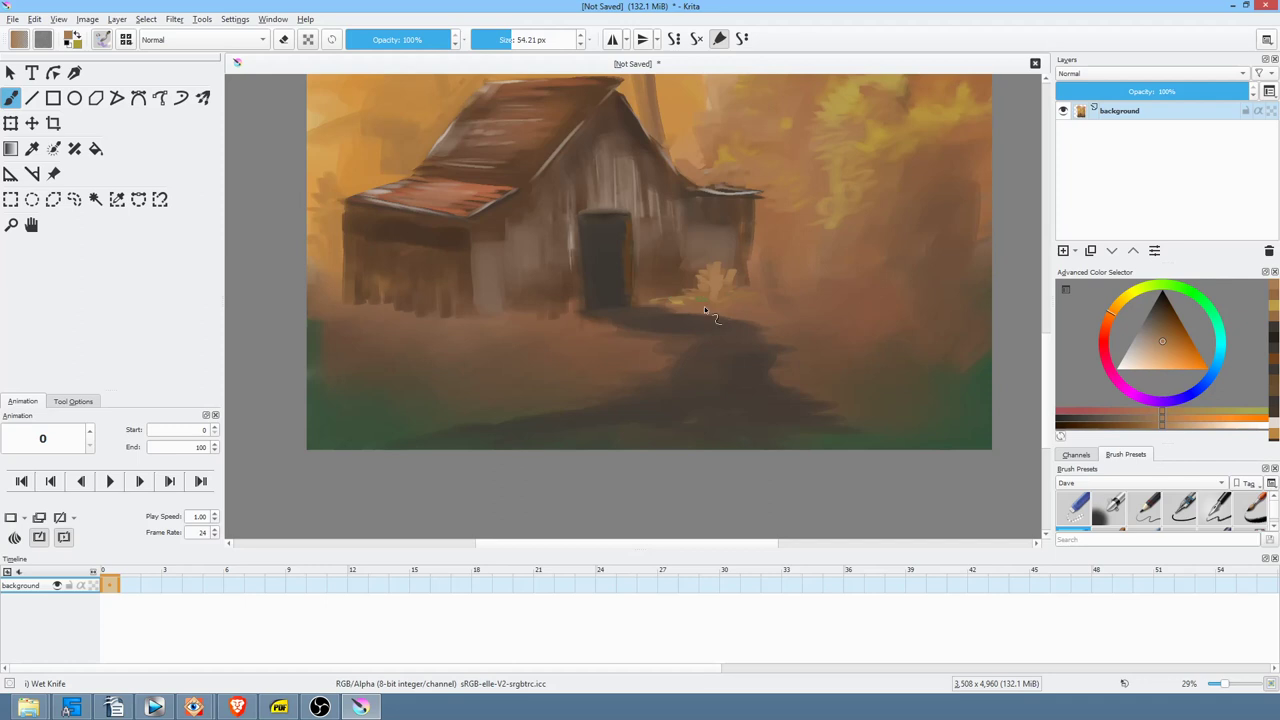
left_click_drag(678, 301, 685, 296)
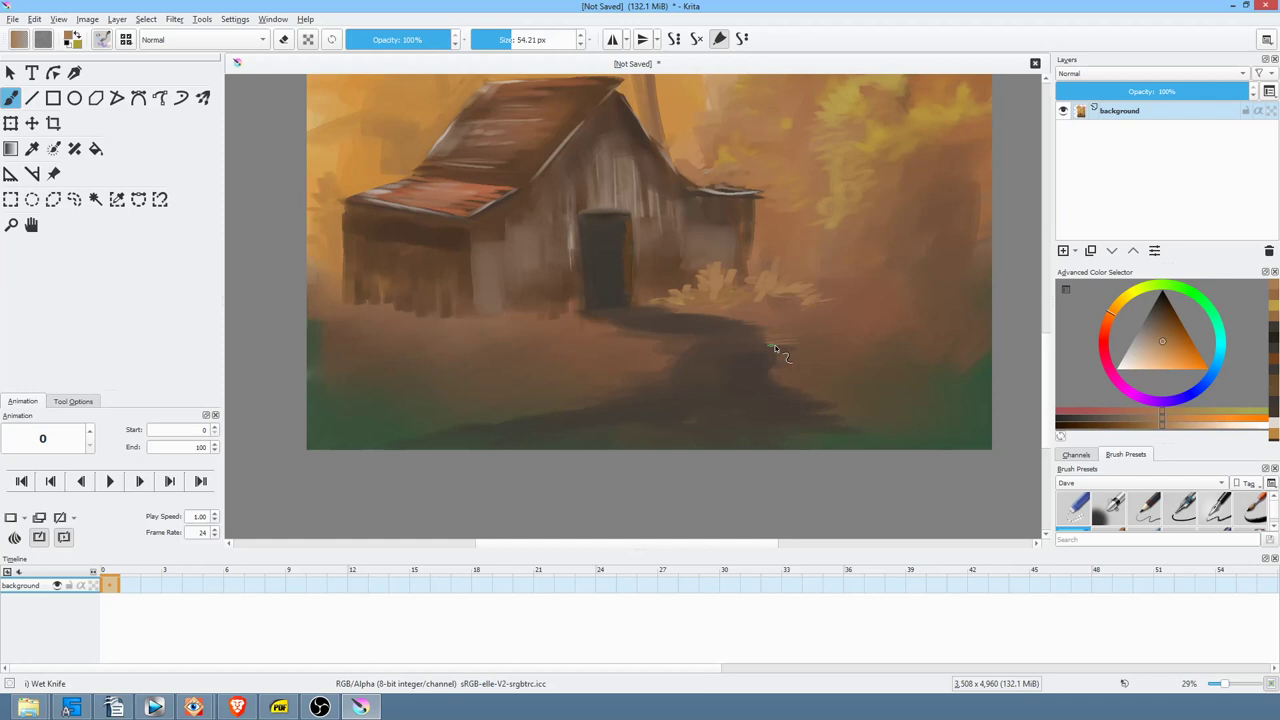
- Paint feathery grass strokes over the path's right edge, then enlarge the brush to about 125 px for the foliage beside it
mouse_move(788, 352)
left_mouse_down()
mouse_move(808, 357)
mouse_move(785, 372)
left_mouse_up()
left_click_drag(843, 345, 939, 331)
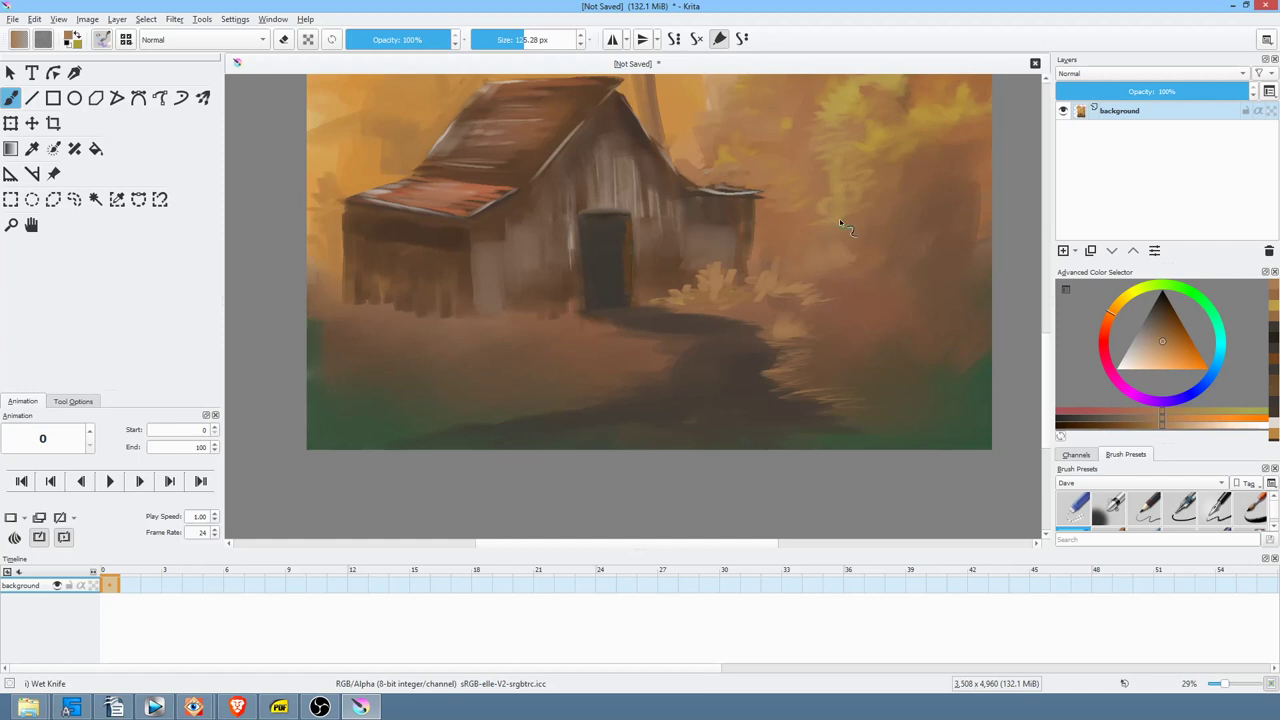
left_click_drag(850, 290, 935, 285)
- Paint a bush to the left of the doorway and highlight its leaves in a muted olive yellow
mouse_move(755, 232)
left_mouse_down()
mouse_move(720, 198)
mouse_move(548, 212)
mouse_move(535, 236)
left_mouse_up()
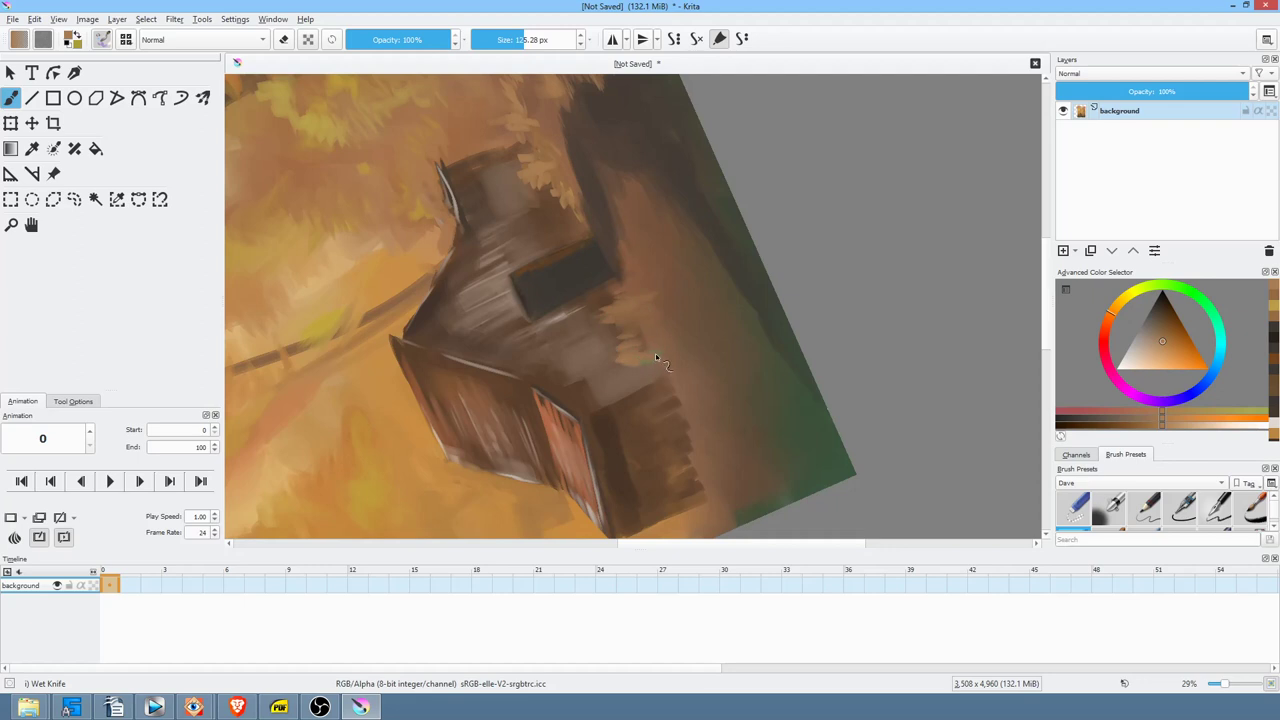
left_click(1159, 348)
left_click(1123, 297)
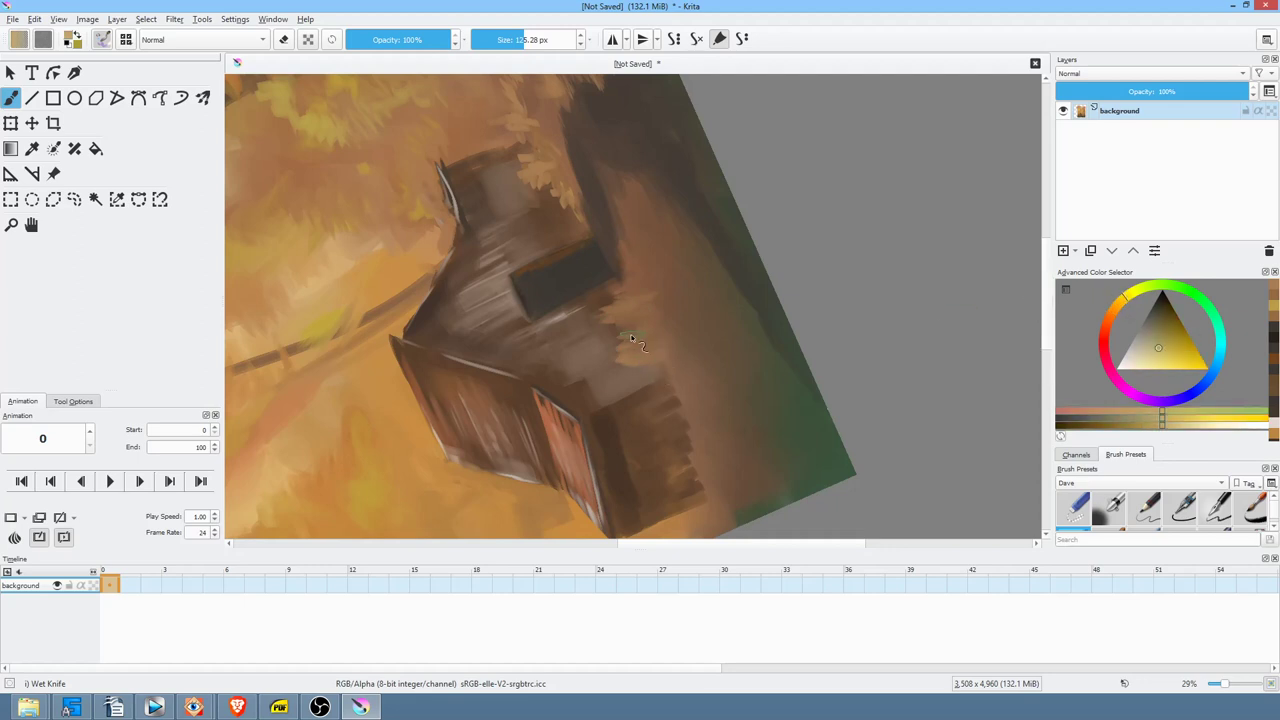
left_click_drag(633, 338, 617, 354)
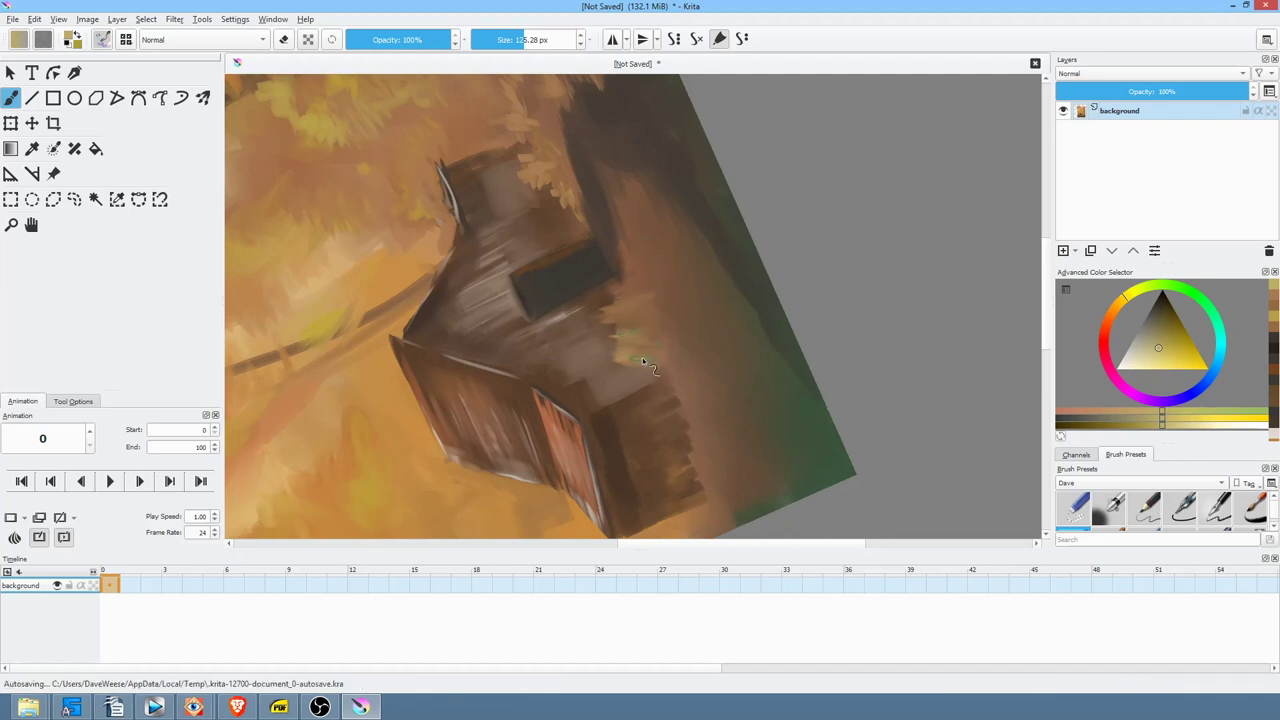
- Pick a light warm grey based on the path's brown and brush highlights onto the path near the doorway
mouse_move(737, 257)
left_mouse_down()
mouse_move(757, 303)
mouse_move(729, 388)
left_mouse_up()
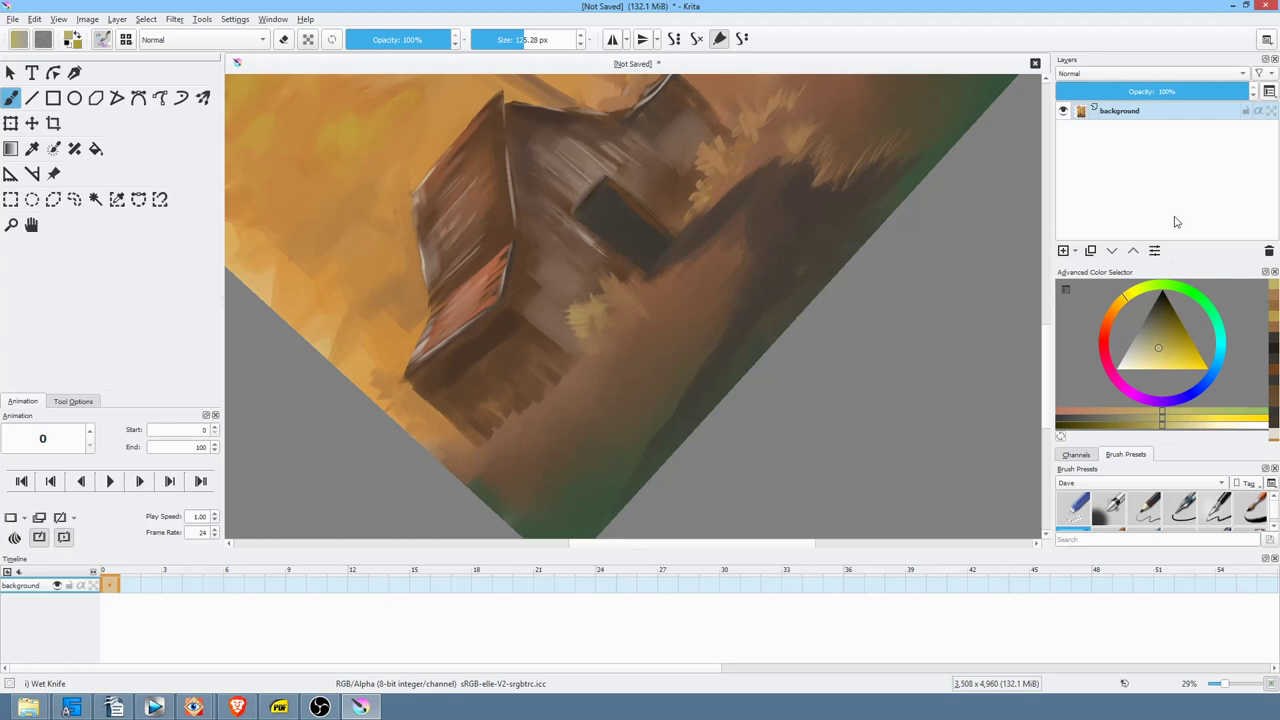
left_click(1140, 351)
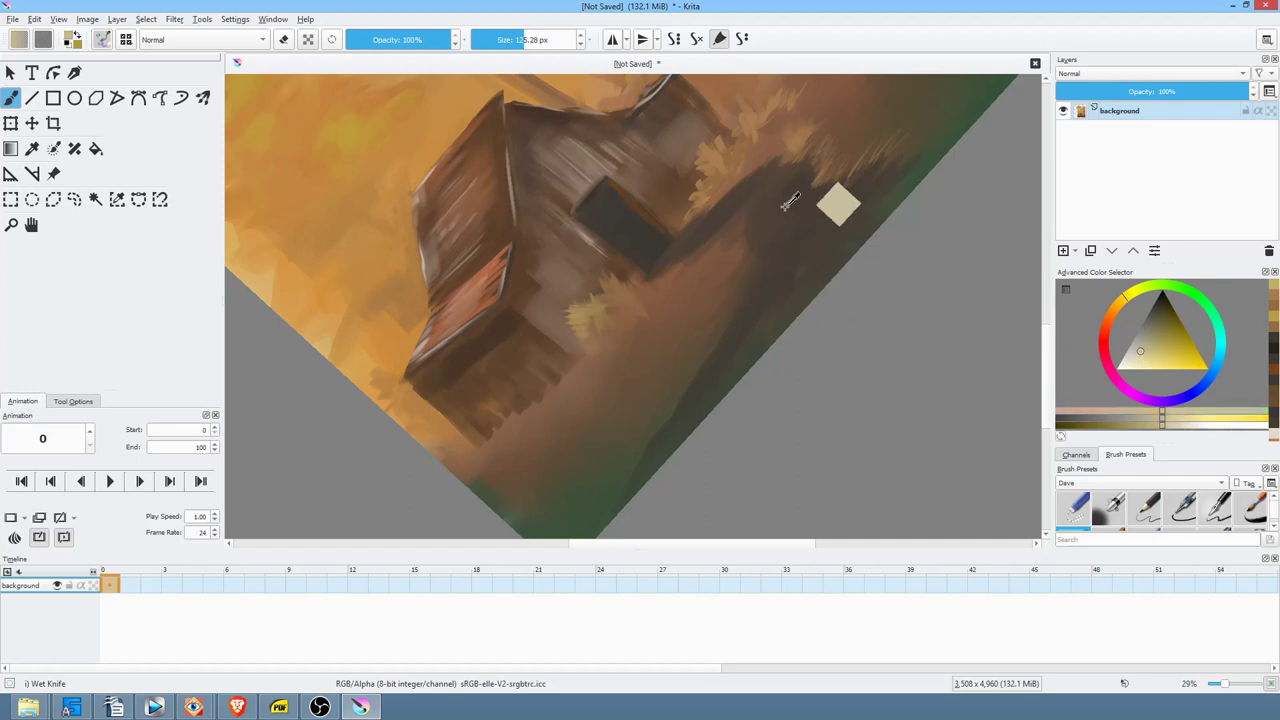
left_click(780, 231, "ctrl")
left_click(1134, 347)
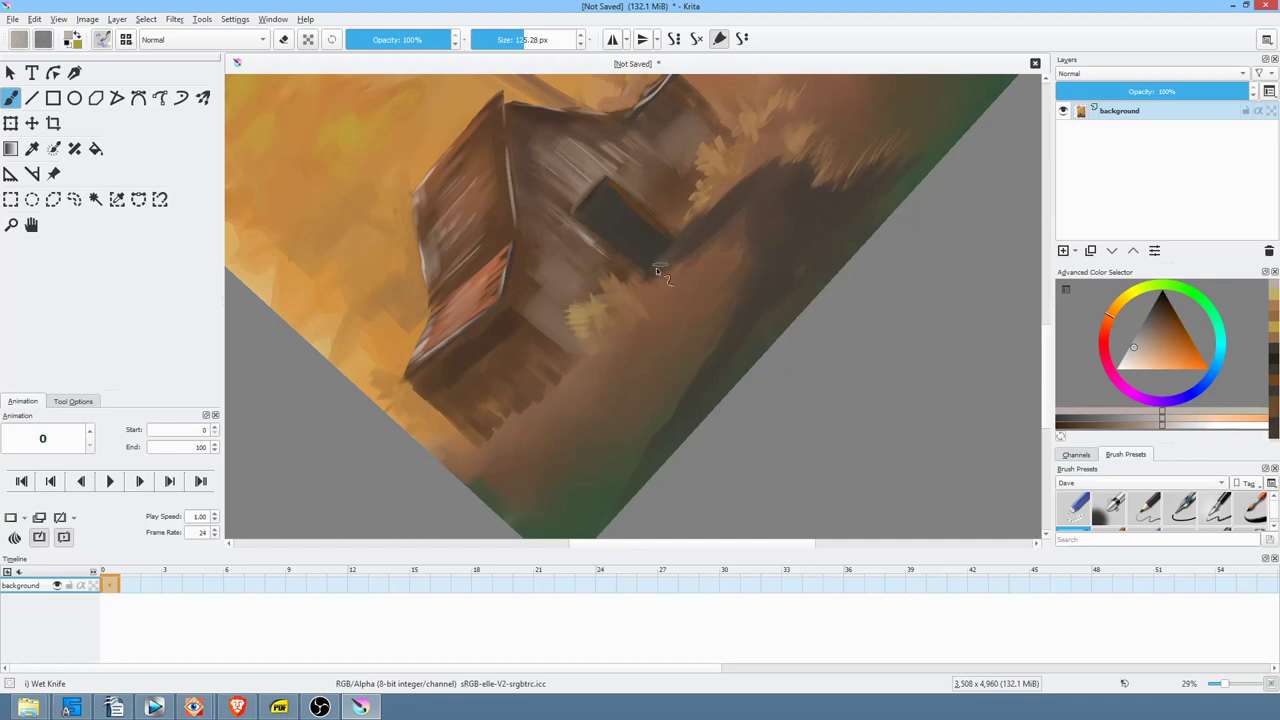
left_click_drag(753, 210, 688, 210)
mouse_move(760, 183)
left_mouse_down()
mouse_move(752, 207)
mouse_move(776, 203)
left_mouse_up()
- Set the brush opacity to 76% and streak light grey highlights along the path down to the canvas's bottom edge
left_click(426, 40)
mouse_move(758, 182)
left_mouse_down()
mouse_move(722, 222)
mouse_move(801, 212)
mouse_move(772, 320)
mouse_move(840, 242)
left_mouse_up()
left_click_drag(798, 291, 690, 408)
left_click_drag(752, 300, 729, 338)
left_click_drag(768, 290, 712, 363)
- Pick a mid green and dab mossy patches along the path and its edges
left_click(1198, 302)
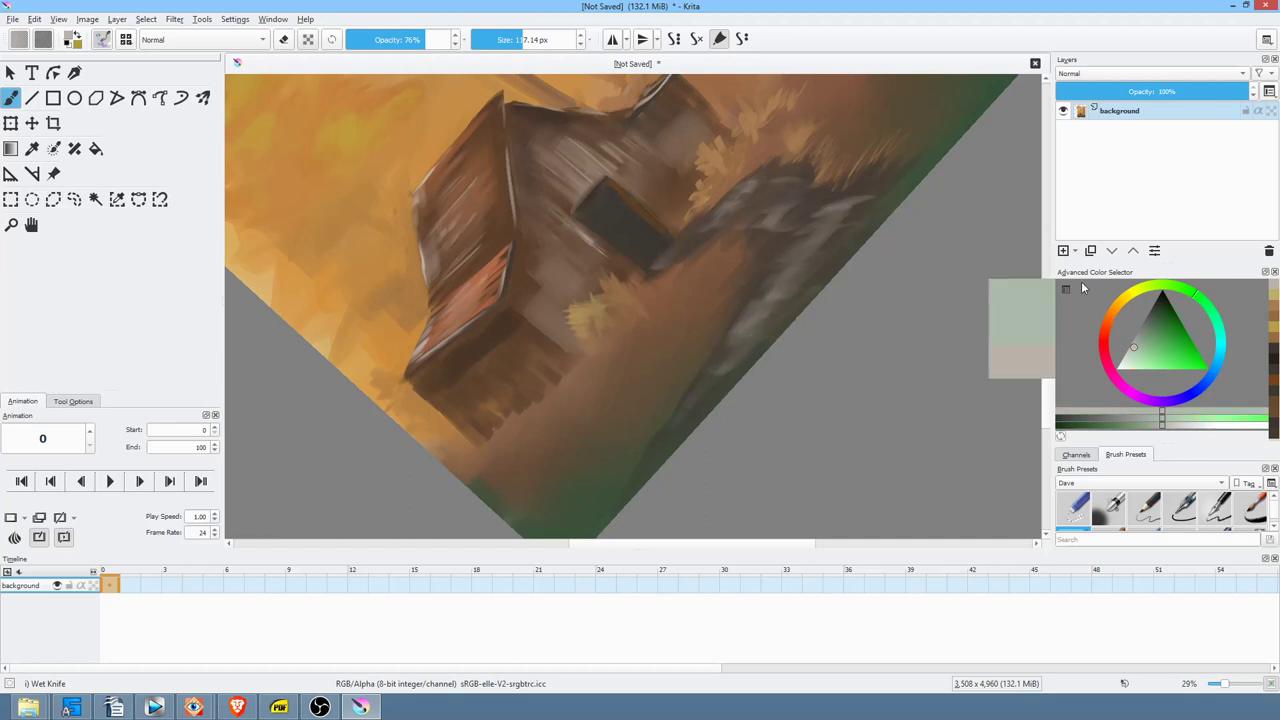
left_click(1178, 336)
left_click(1161, 327)
mouse_move(822, 160)
left_mouse_down()
mouse_move(791, 213)
mouse_move(777, 183)
left_mouse_up()
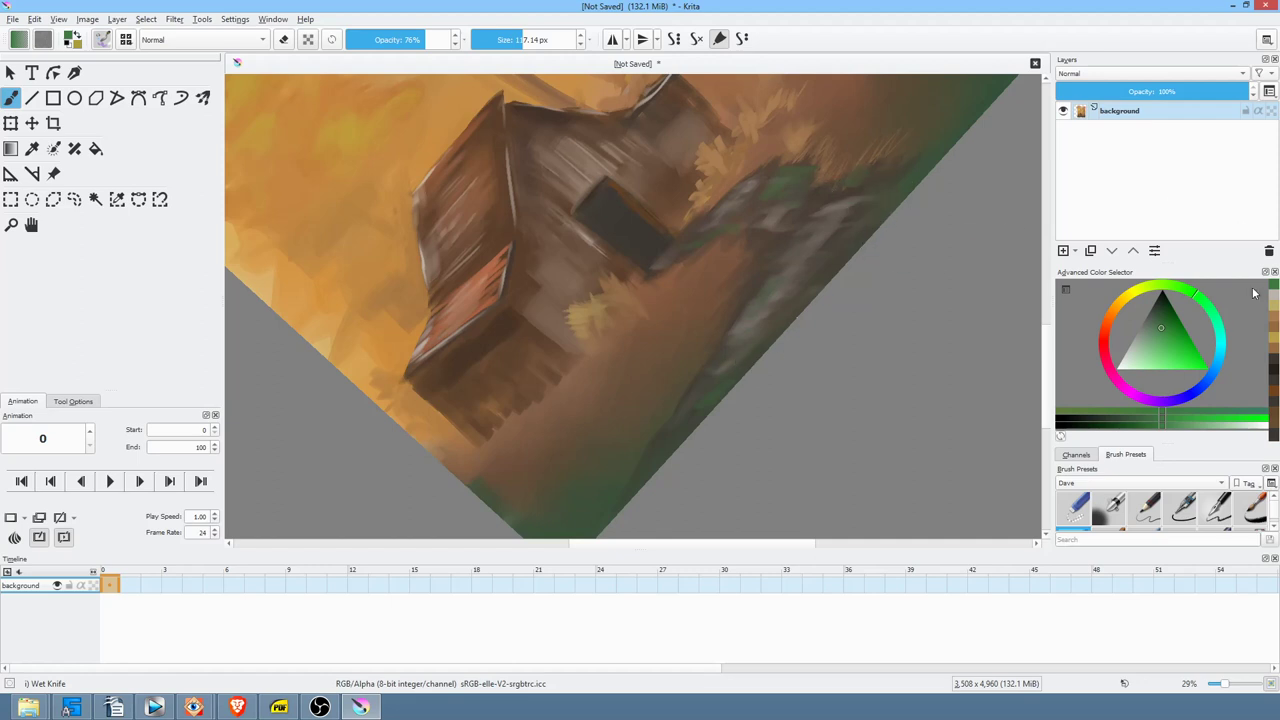
- Sample a golden orange, add bushes along the barn's left base, and sweep strokes over the ground left of the path at about 248 px
left_click(377, 297, "ctrl")
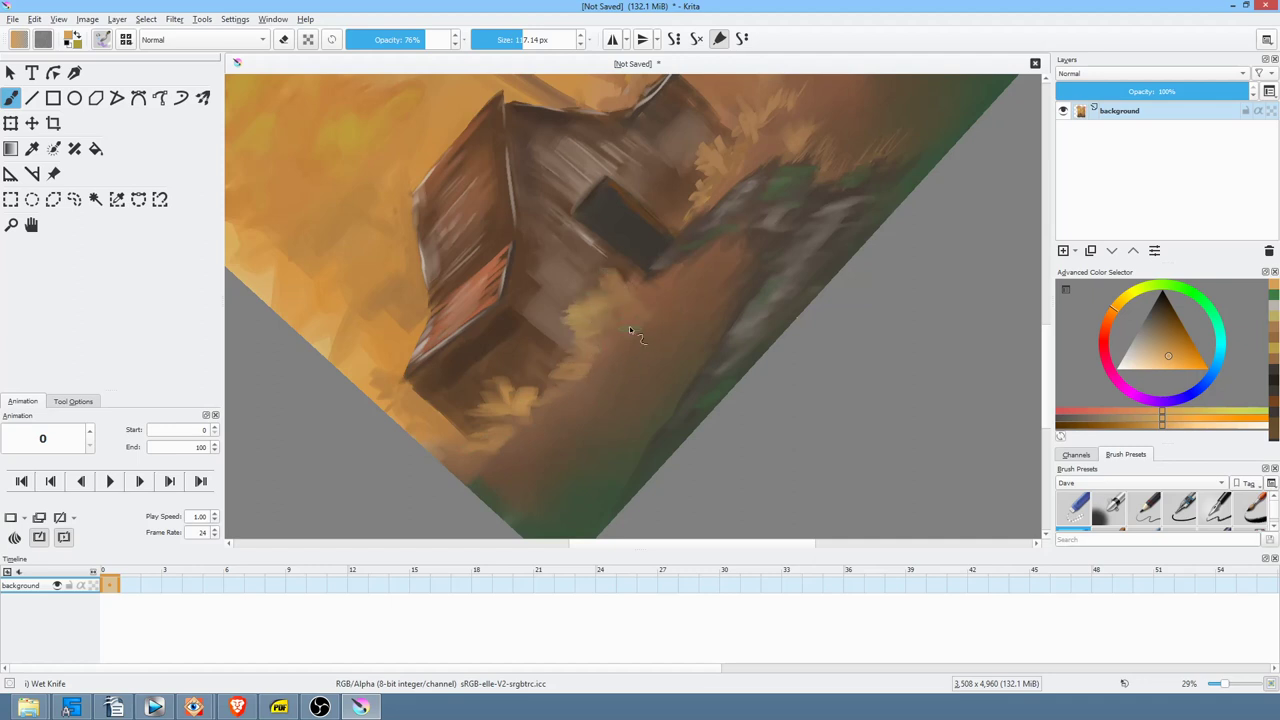
left_click_drag(737, 289, 717, 360)
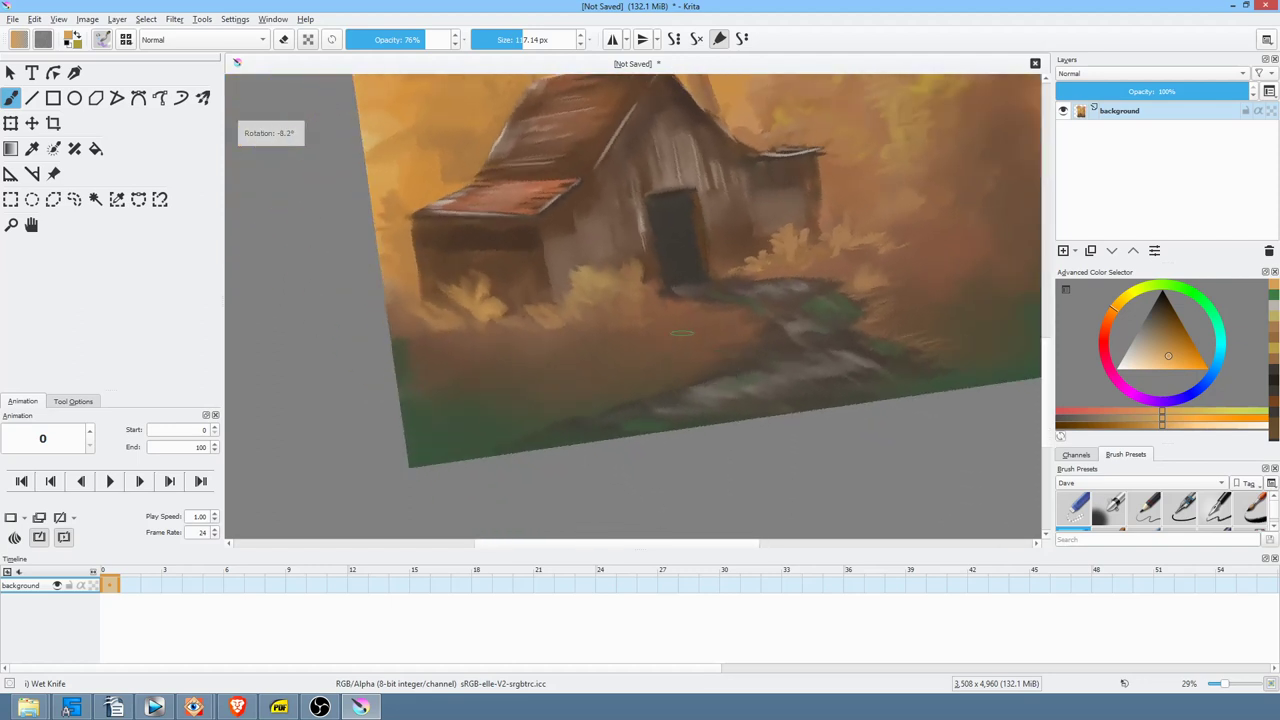
left_click_drag(548, 354, 660, 344)
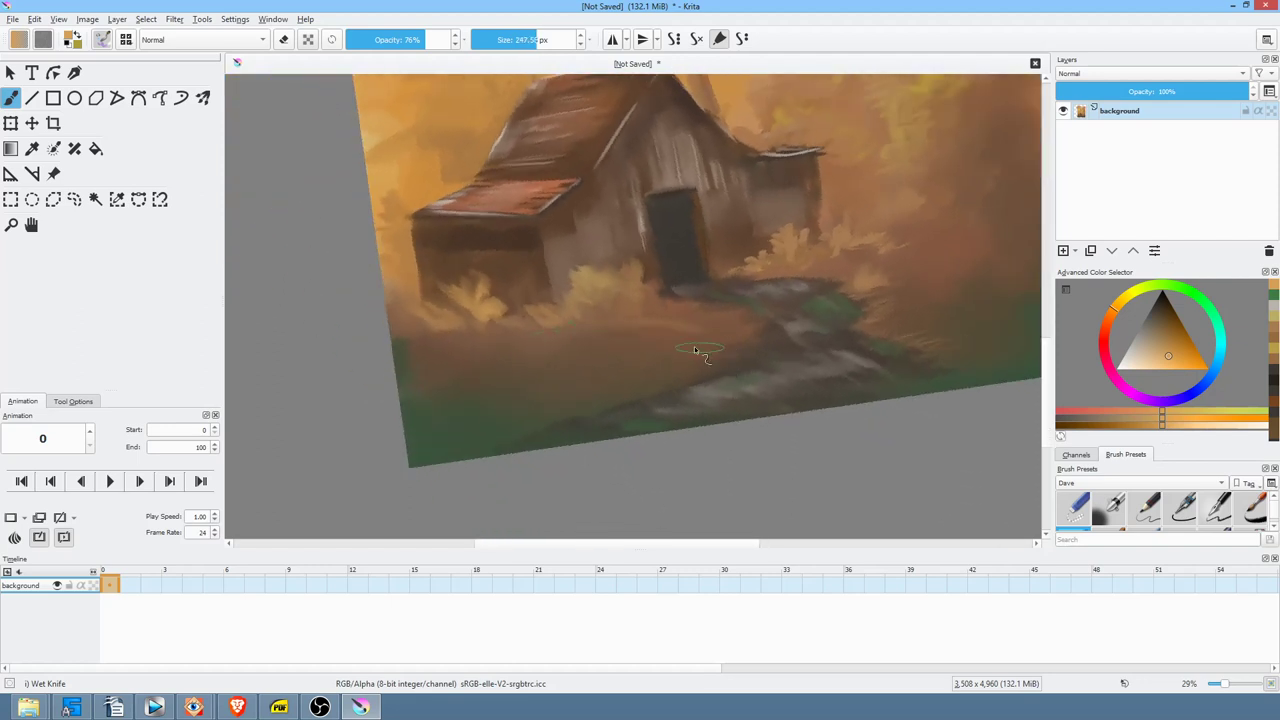
left_click_drag(566, 322, 705, 332)
mouse_move(463, 349)
left_mouse_down()
mouse_move(535, 337)
mouse_move(670, 390)
mouse_move(460, 357)
mouse_move(650, 378)
left_mouse_up()
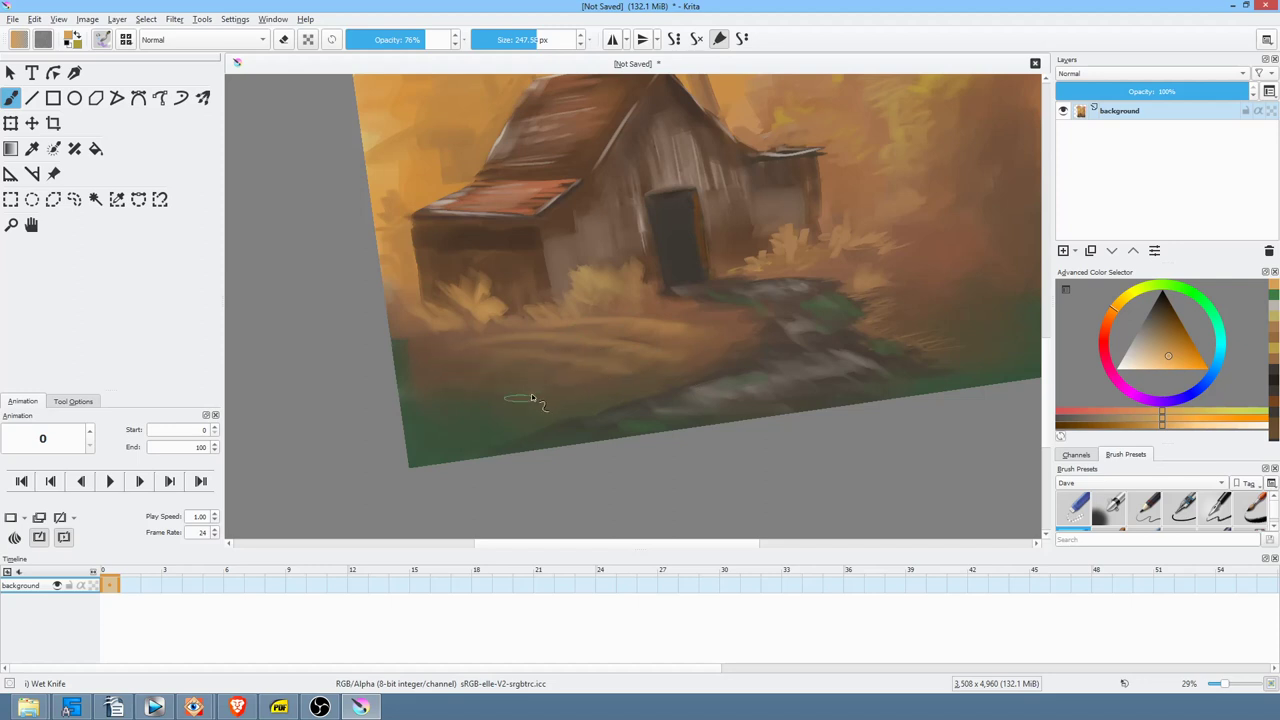
- Sweep more golden orange over the foreground grass, and dab small yellow highlights with a smaller brush on the ground left of the path
mouse_move(549, 425)
left_mouse_down()
mouse_move(443, 392)
mouse_move(525, 388)
mouse_move(457, 383)
mouse_move(433, 351)
mouse_move(421, 369)
mouse_move(474, 409)
mouse_move(538, 400)
mouse_move(549, 441)
mouse_move(587, 421)
mouse_move(579, 389)
left_mouse_up()
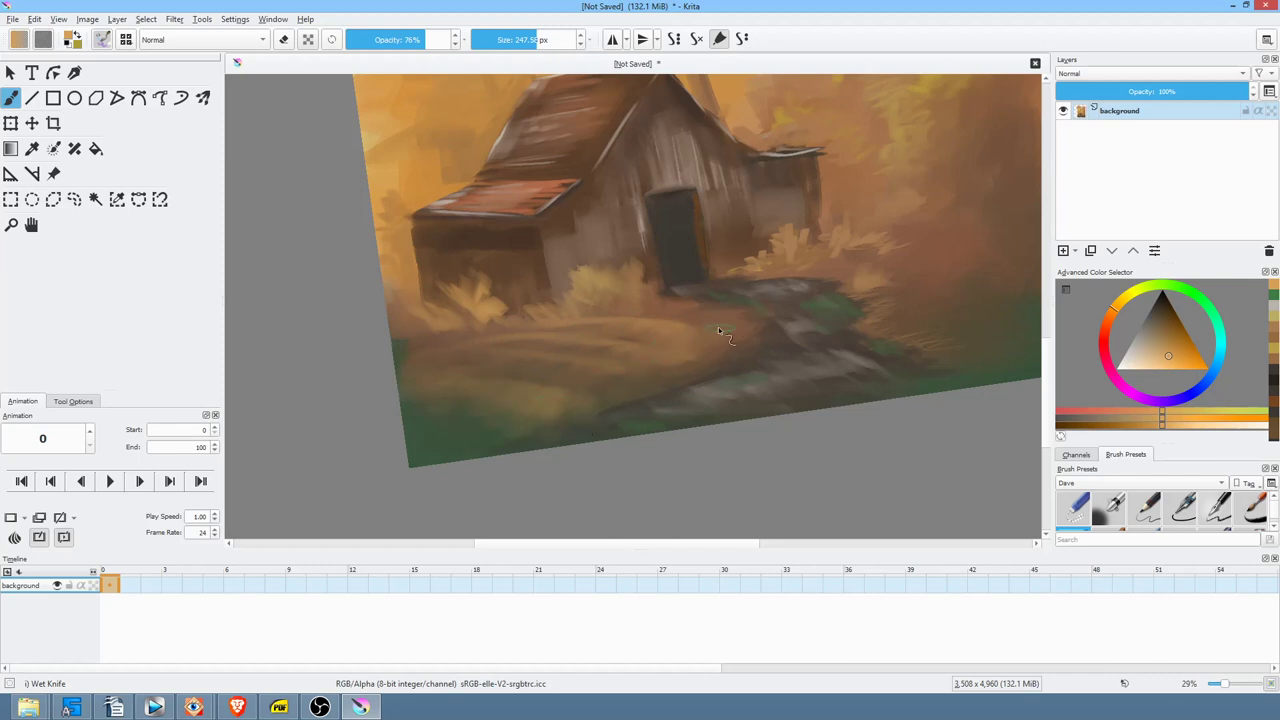
key("bracketleft")
key("bracketleft")
key("bracketleft")
left_click(1173, 357)
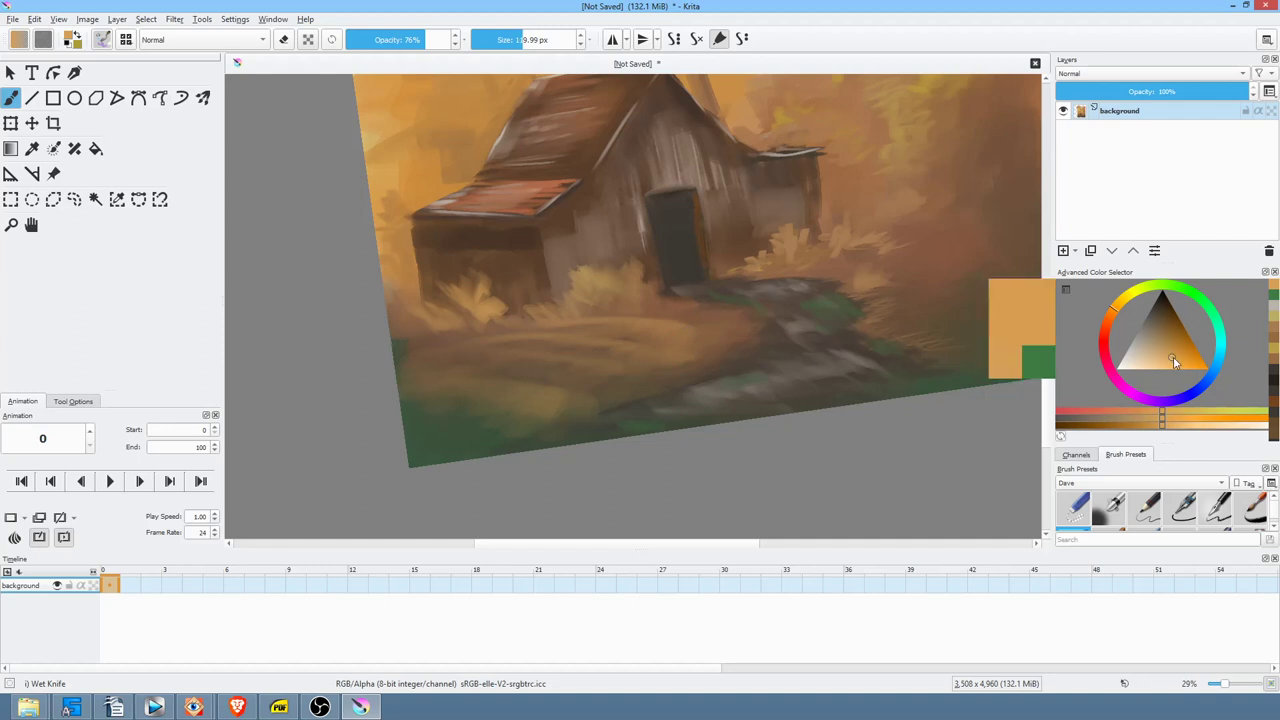
left_click(1125, 299)
left_click_drag(663, 323, 685, 328)
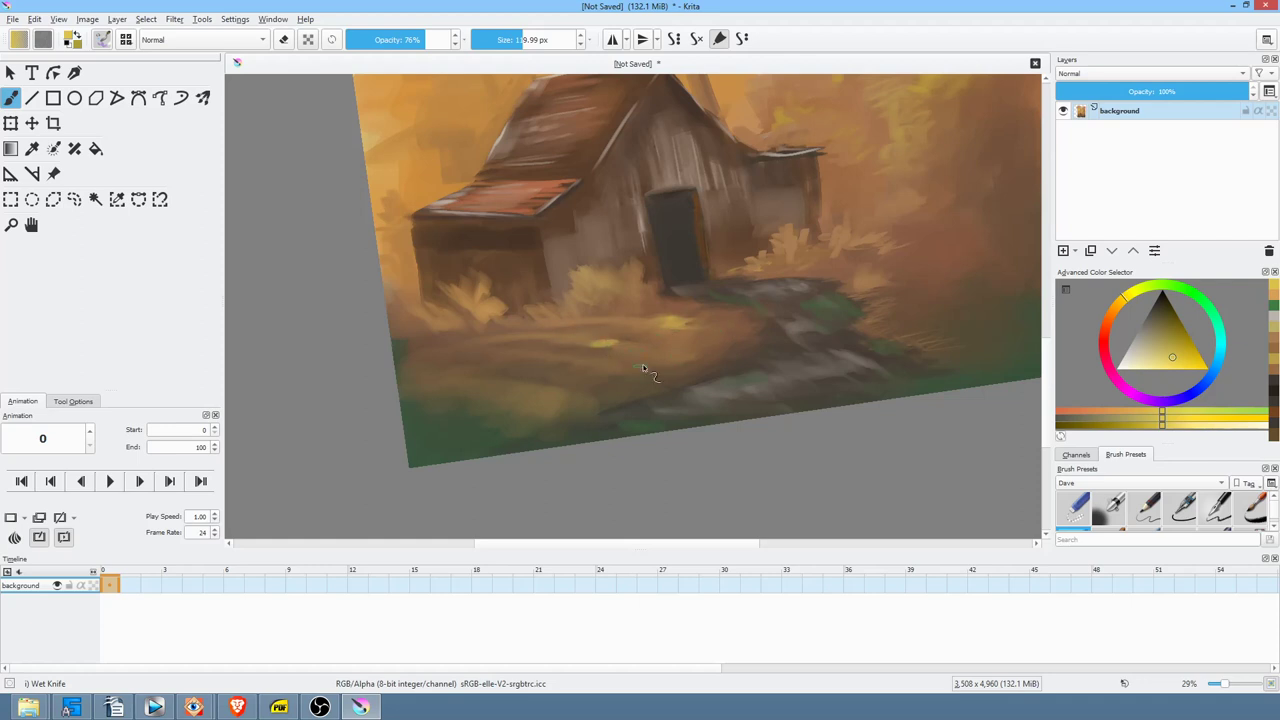
- Brush yellow grass patches right of the path and across its lower bend at about 231 px, and sample a dark brown for the path
mouse_move(870, 371)
left_mouse_down()
mouse_move(814, 349)
mouse_move(660, 352)
left_mouse_up()
mouse_move(735, 307)
left_mouse_down()
mouse_move(799, 302)
mouse_move(760, 377)
mouse_move(771, 369)
mouse_move(755, 343)
left_mouse_up()
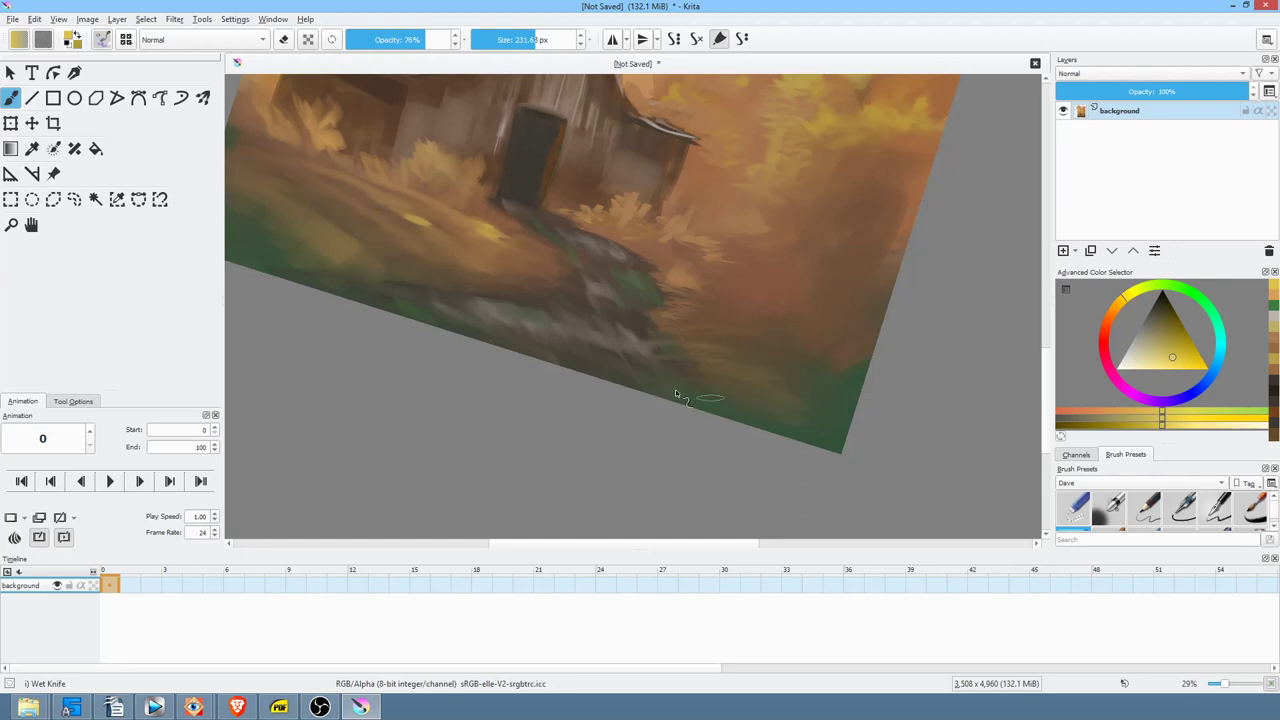
mouse_move(789, 394)
left_mouse_down()
mouse_move(690, 359)
mouse_move(675, 381)
mouse_move(776, 407)
mouse_move(791, 376)
mouse_move(648, 327)
mouse_move(740, 378)
mouse_move(708, 363)
mouse_move(772, 378)
left_mouse_up()
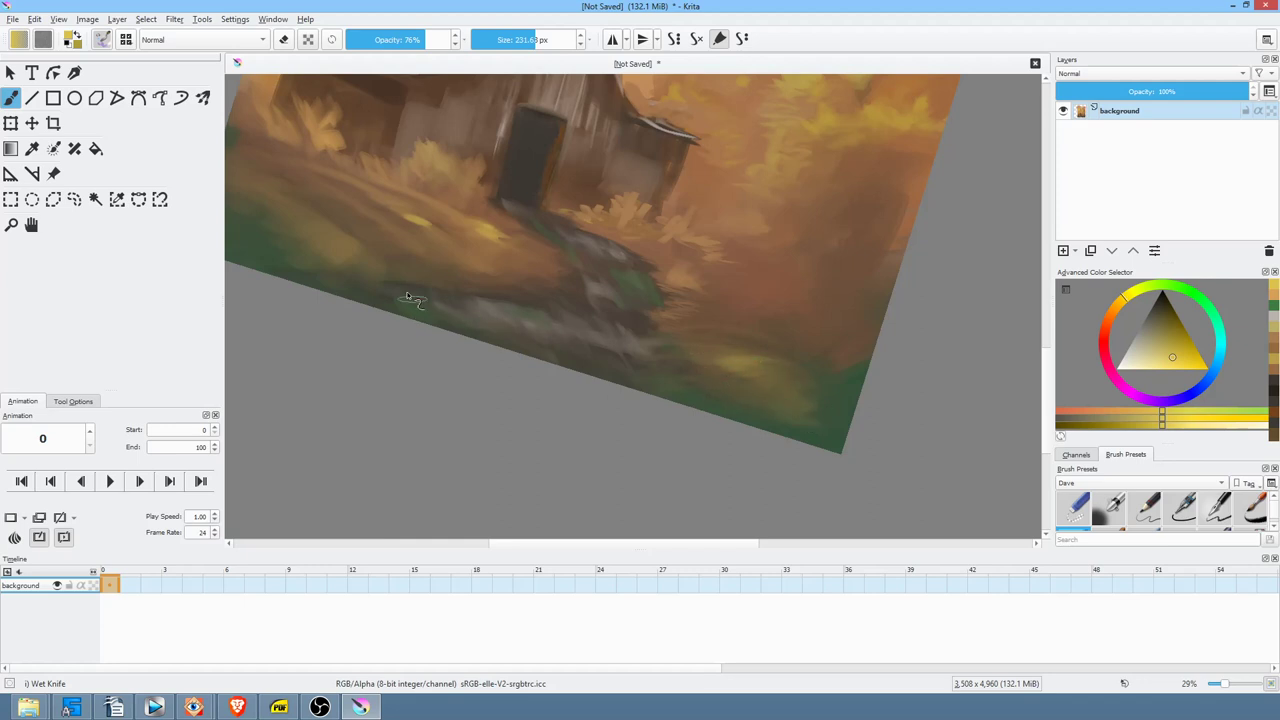
mouse_move(565, 316)
left_mouse_down()
mouse_move(520, 302)
mouse_move(590, 300)
left_mouse_up()
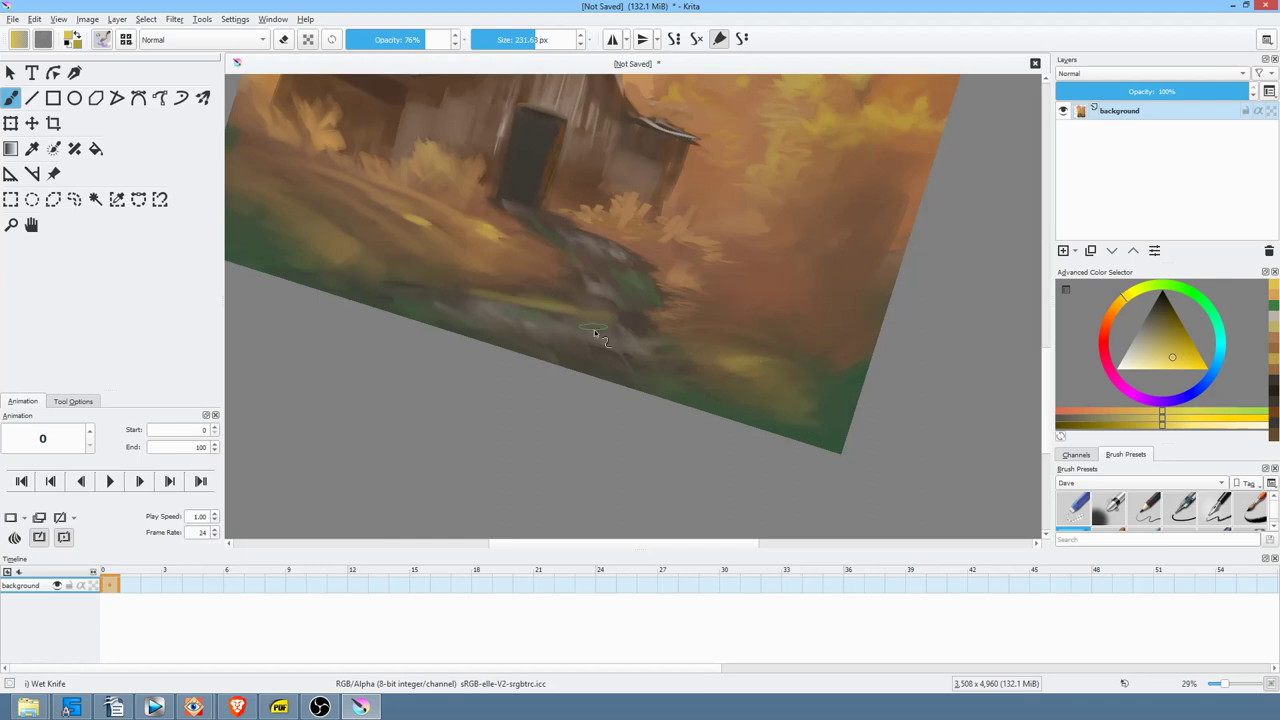
left_click(563, 290, "ctrl")
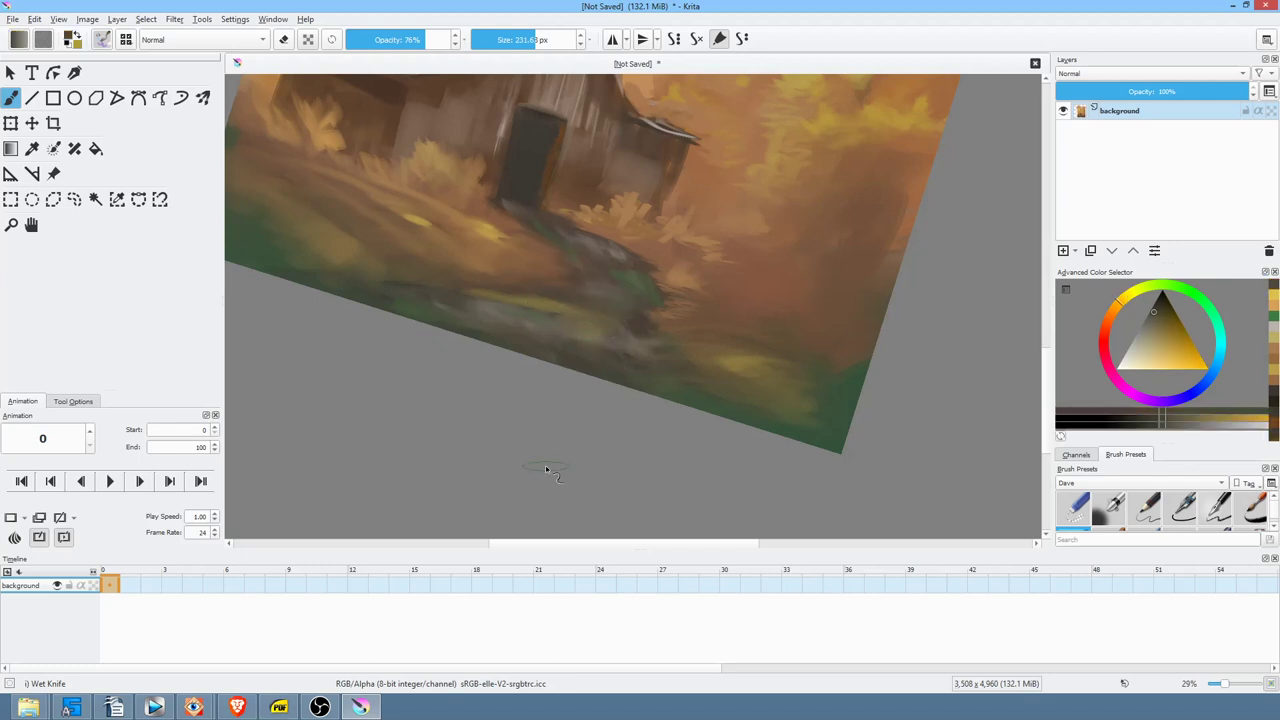
- Pick a yellow and dab leaf clusters around the dark tree trunk at the painting's right edge with a smaller brush
key("5")
mouse_move(759, 242)
left_mouse_down()
mouse_move(832, 383)
mouse_move(752, 403)
left_mouse_up()
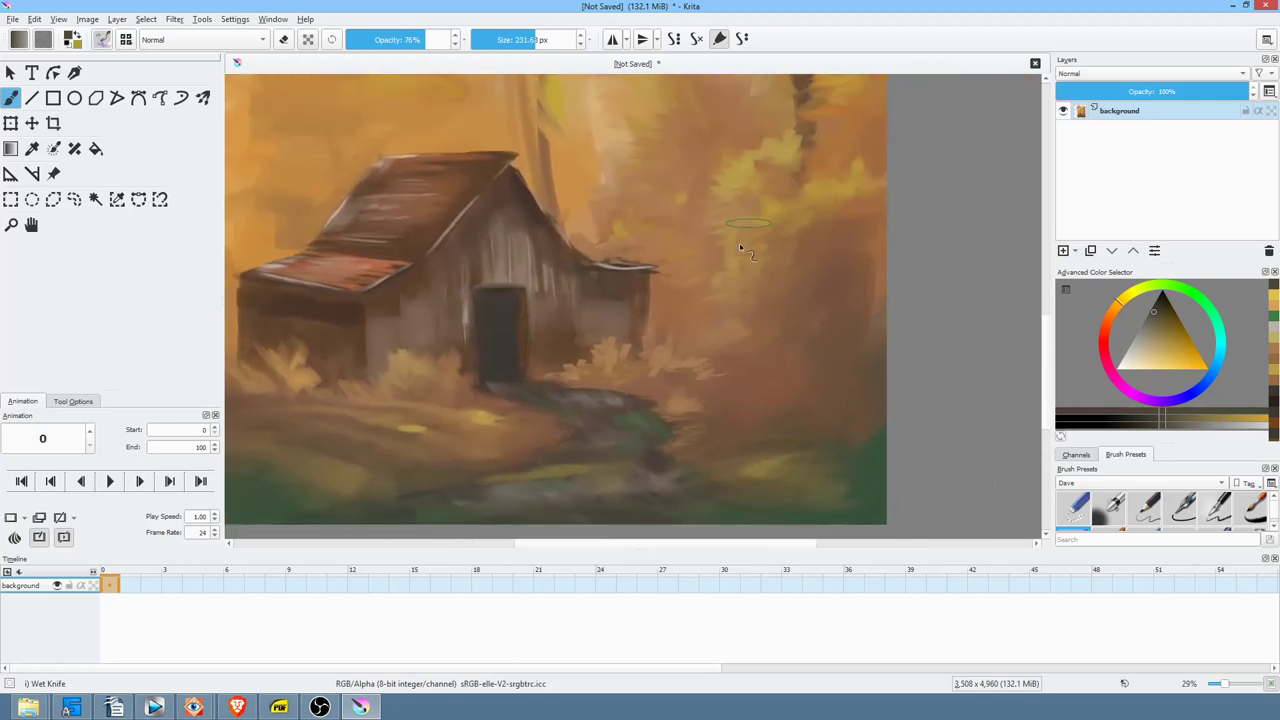
left_click_drag(1166, 337, 1178, 357)
left_click(1122, 303)
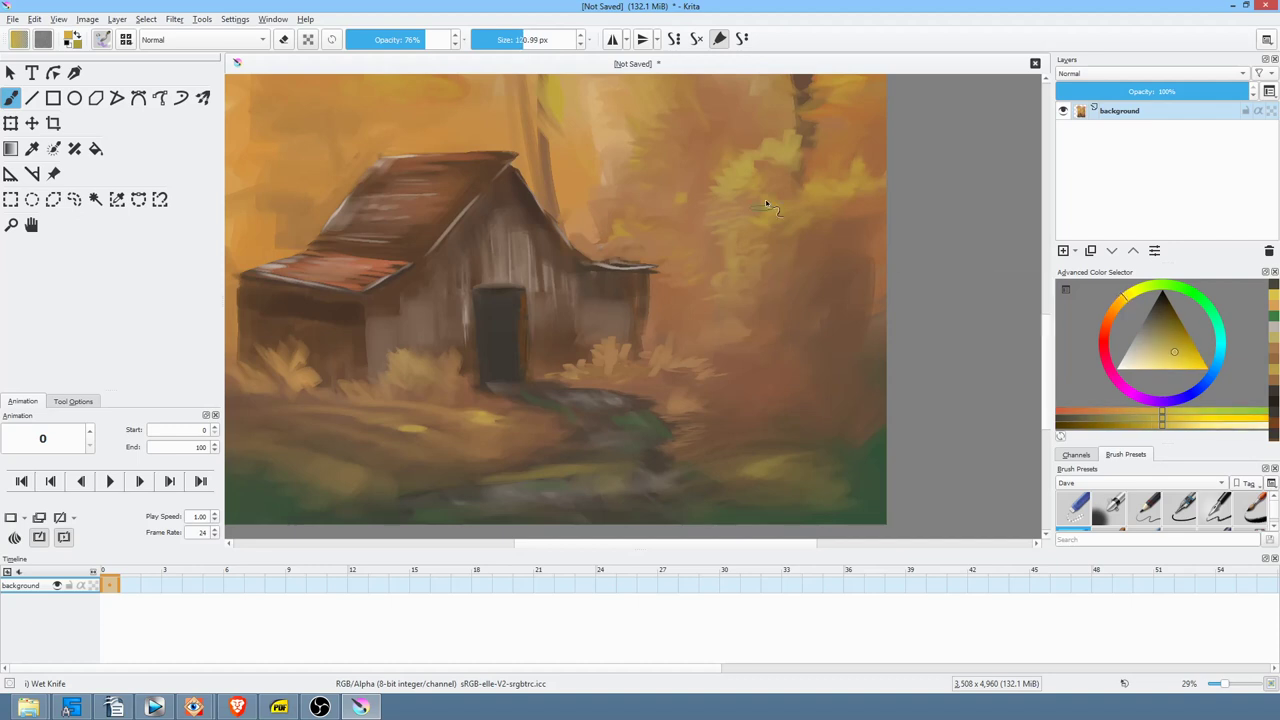
left_click_drag(797, 205, 785, 300)
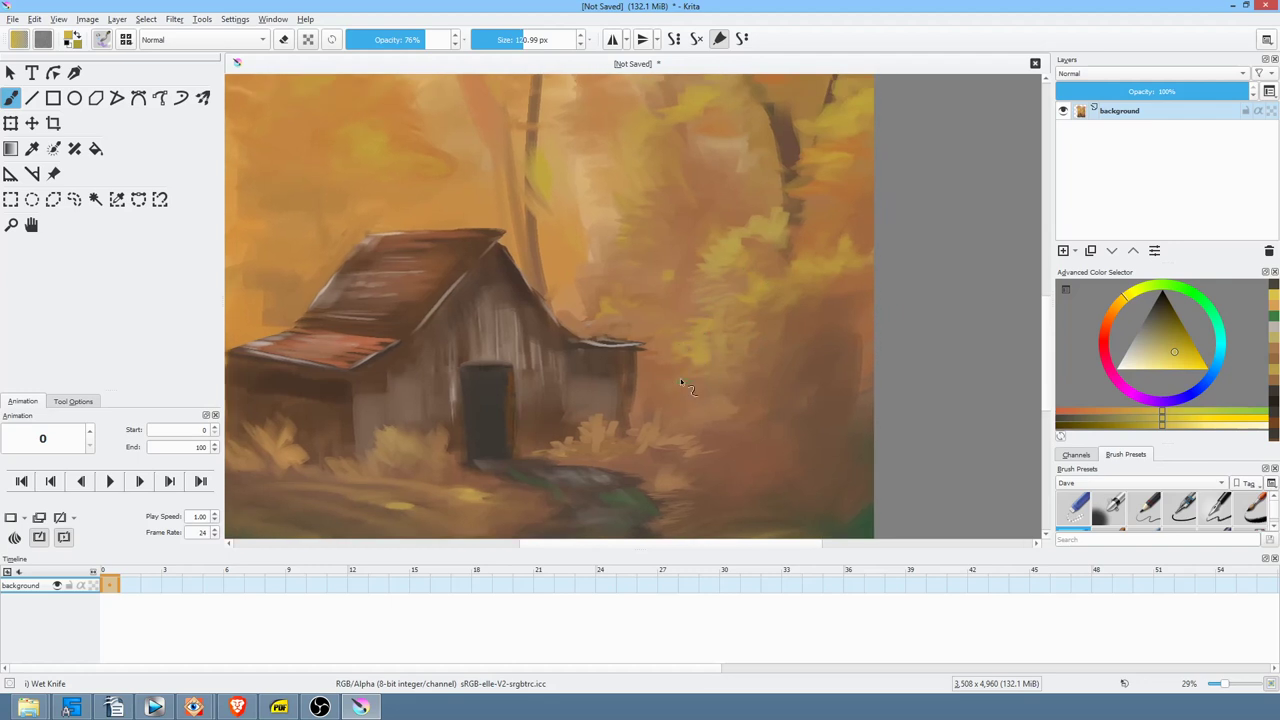
left_click_drag(801, 191, 813, 212)
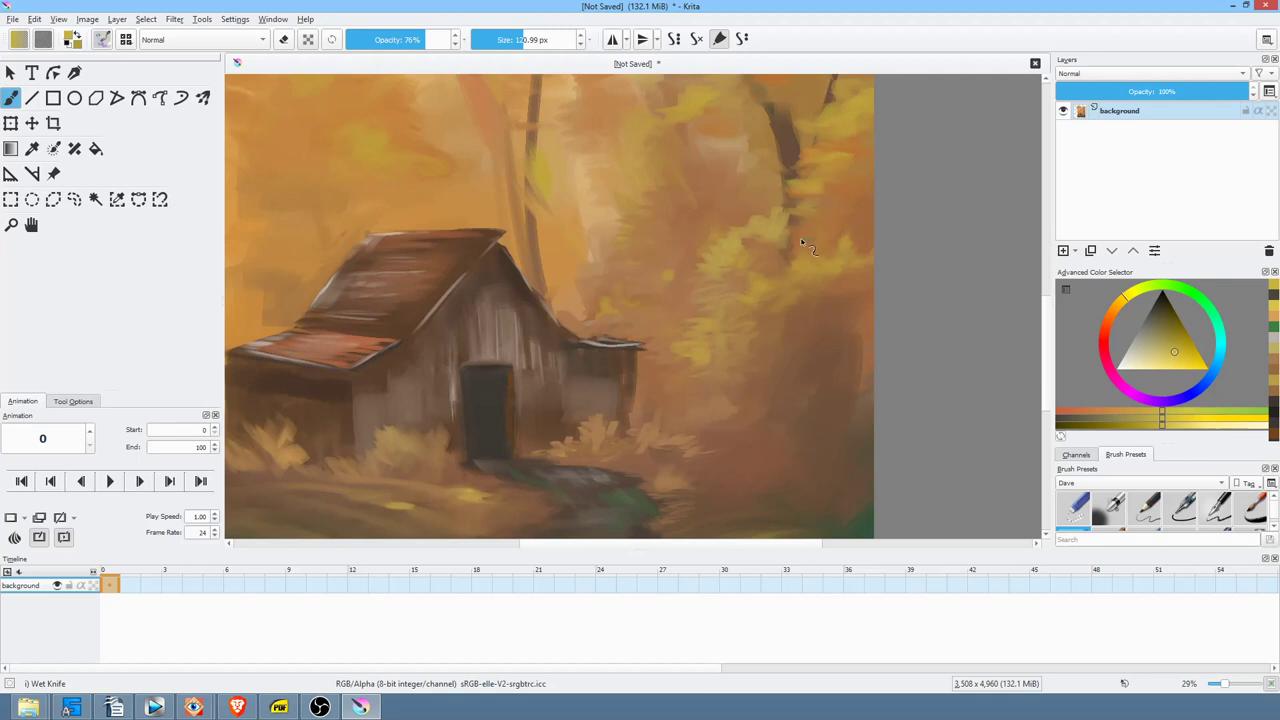
left_click_drag(782, 251, 755, 272)
mouse_move(786, 221)
left_mouse_down()
mouse_move(789, 252)
mouse_move(803, 257)
mouse_move(829, 236)
left_mouse_up()
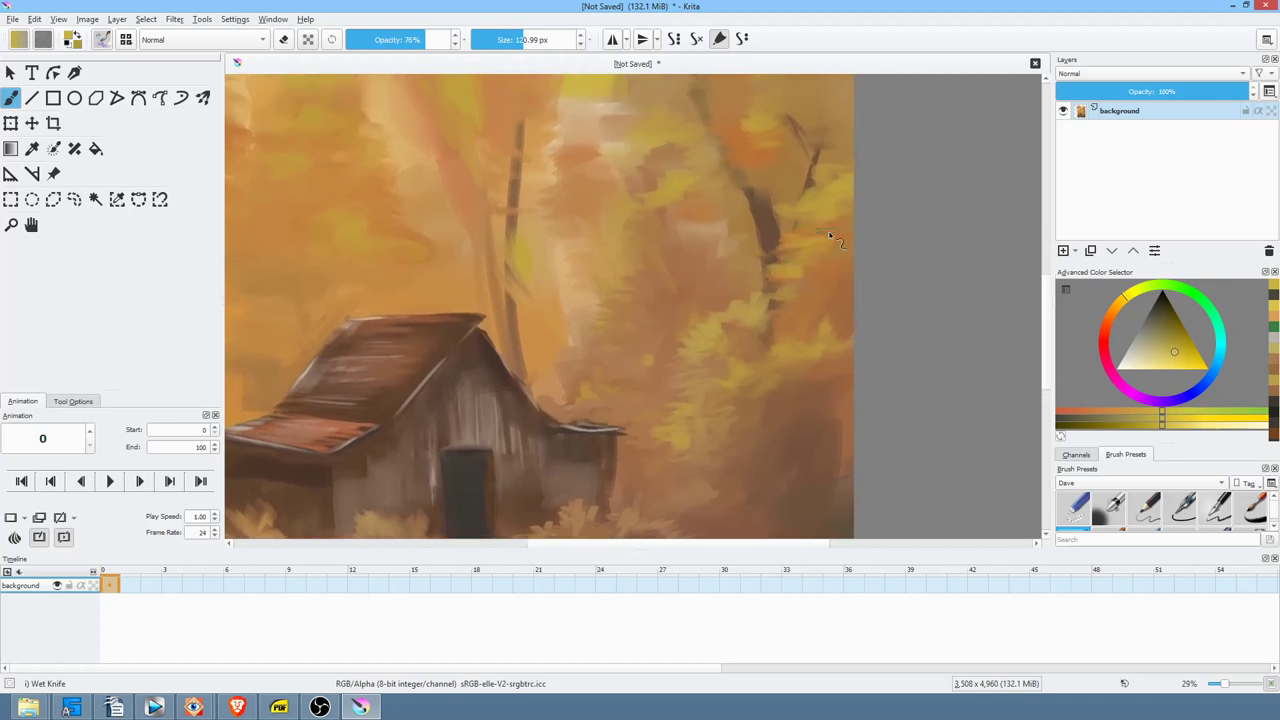
- Sample a dark brown, set the brush opacity to 100%, and paint two tall thin tree trunks in front of the barn's left side
left_click(546, 442, "ctrl")
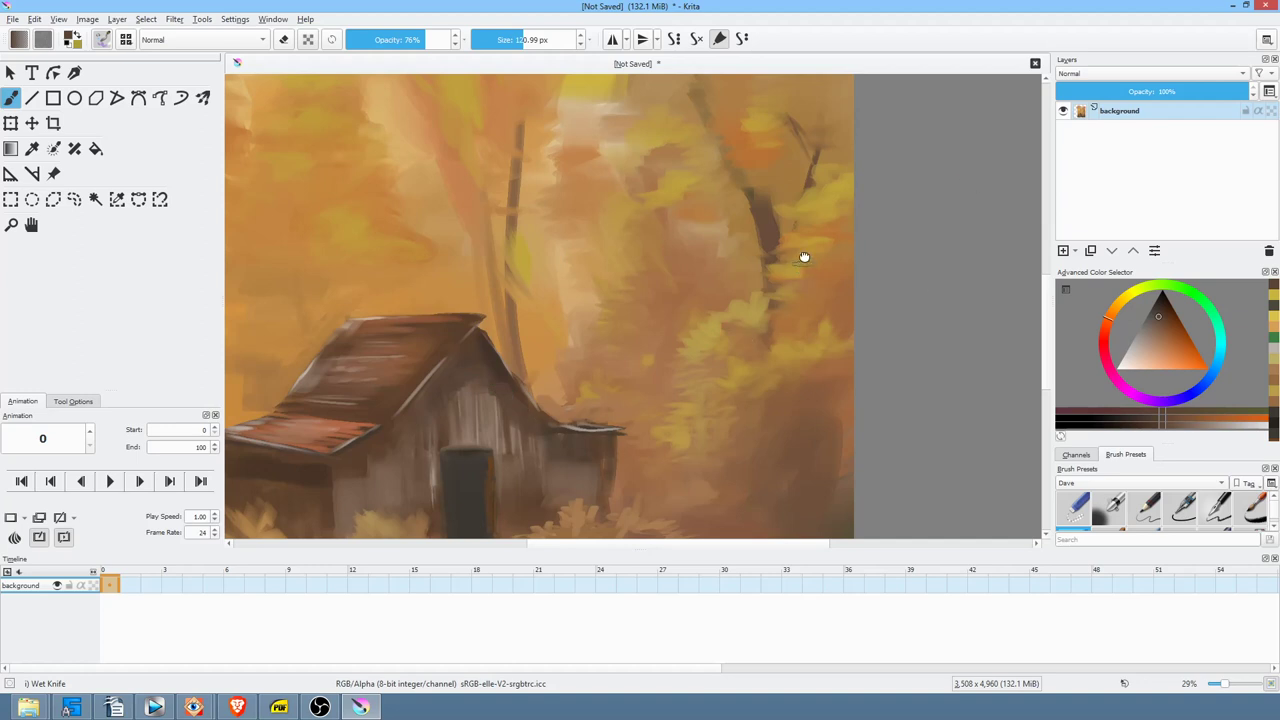
left_click_drag(804, 257, 820, 193)
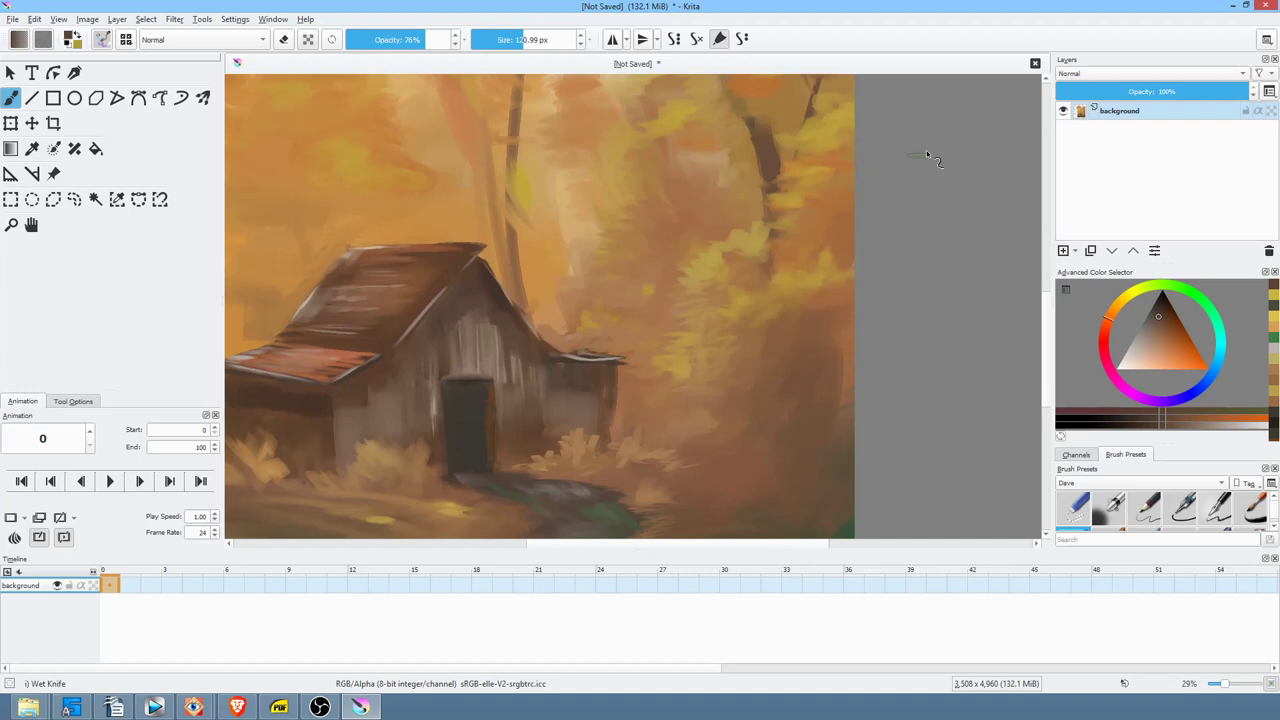
left_click_drag(797, 247, 874, 252)
left_click_drag(835, 240, 812, 272)
left_click_drag(846, 214, 820, 186)
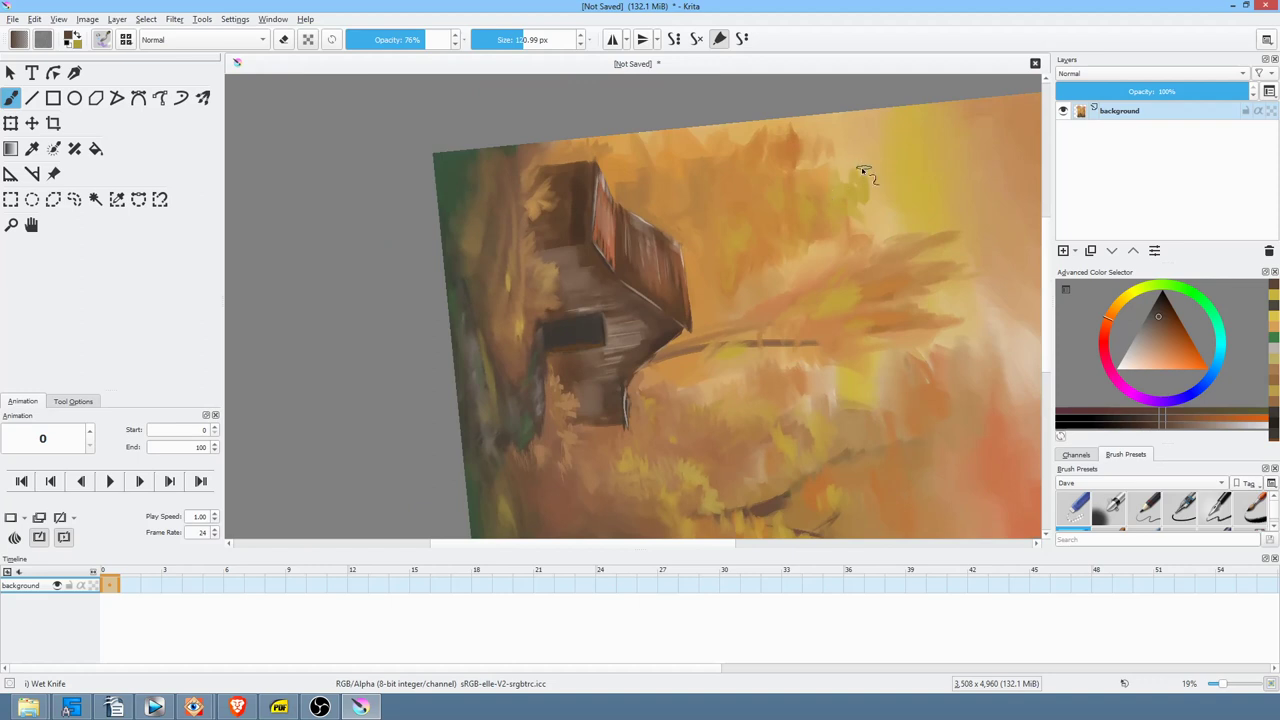
left_click_drag(852, 171, 760, 183)
left_click_drag(418, 41, 458, 41)
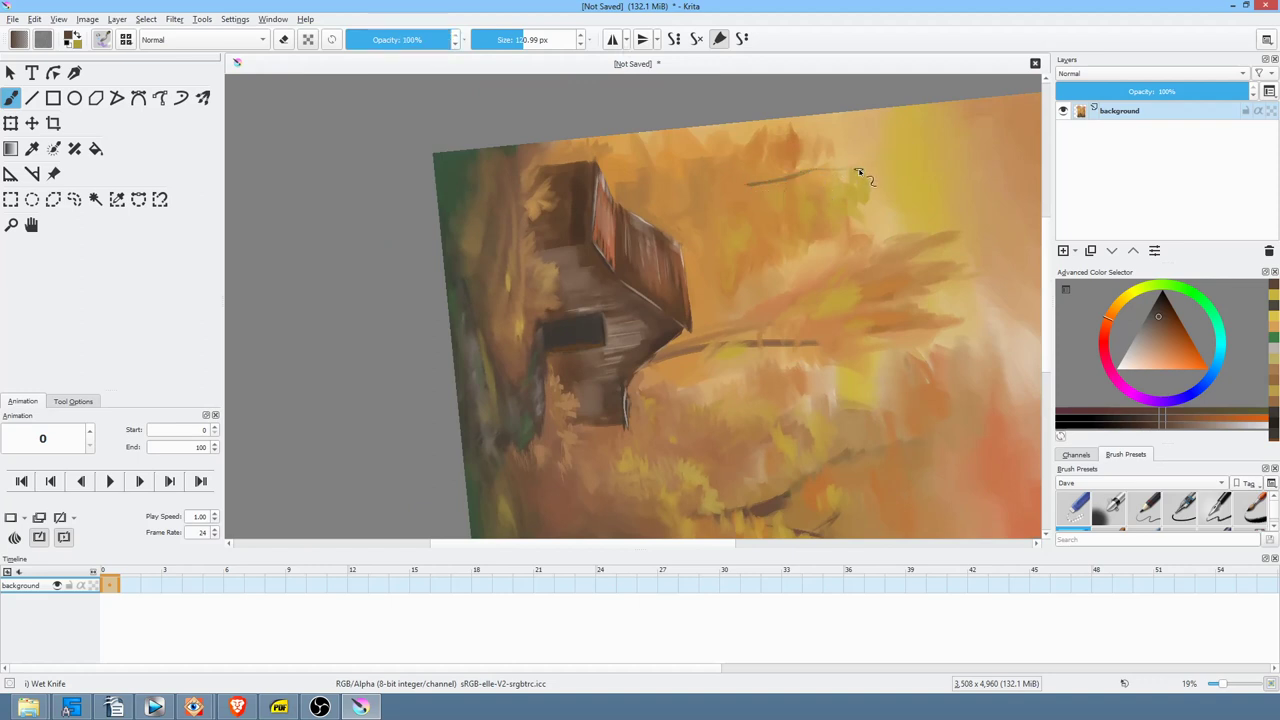
mouse_move(888, 179)
left_mouse_down()
mouse_move(814, 172)
mouse_move(499, 220)
mouse_move(882, 172)
left_mouse_up()
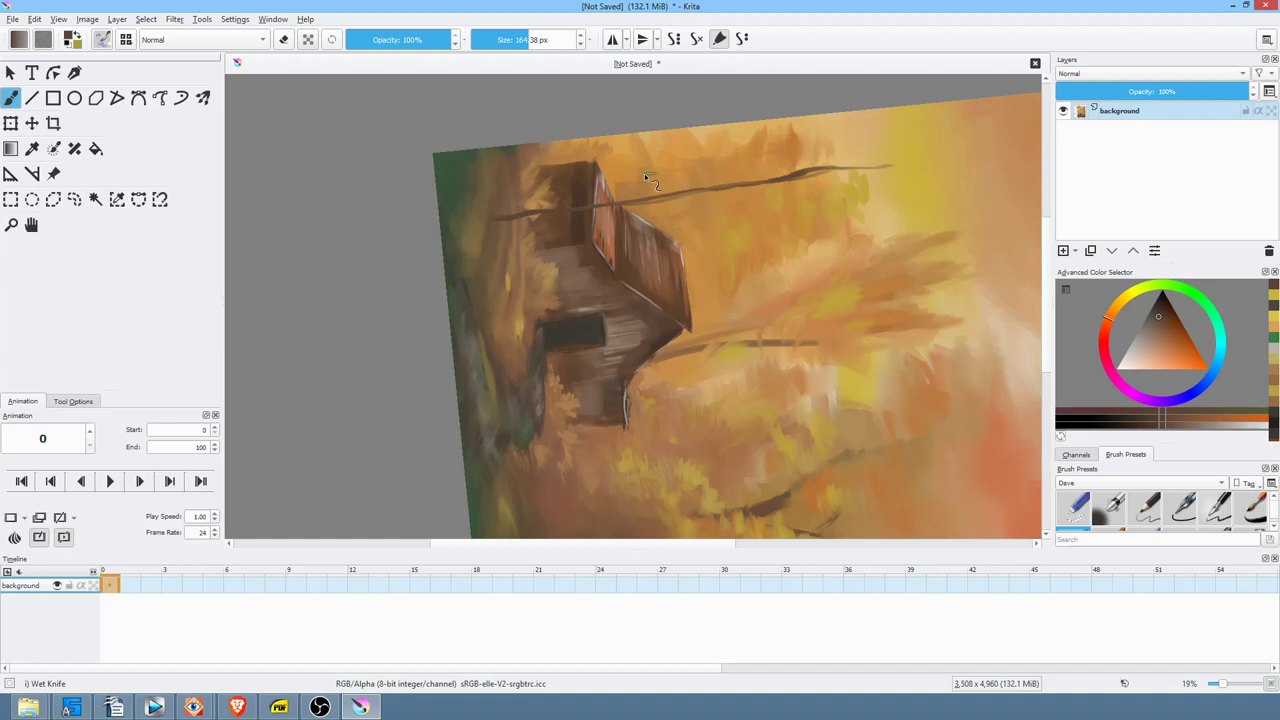
left_click_drag(572, 182, 747, 160)
left_click_drag(530, 187, 758, 160)
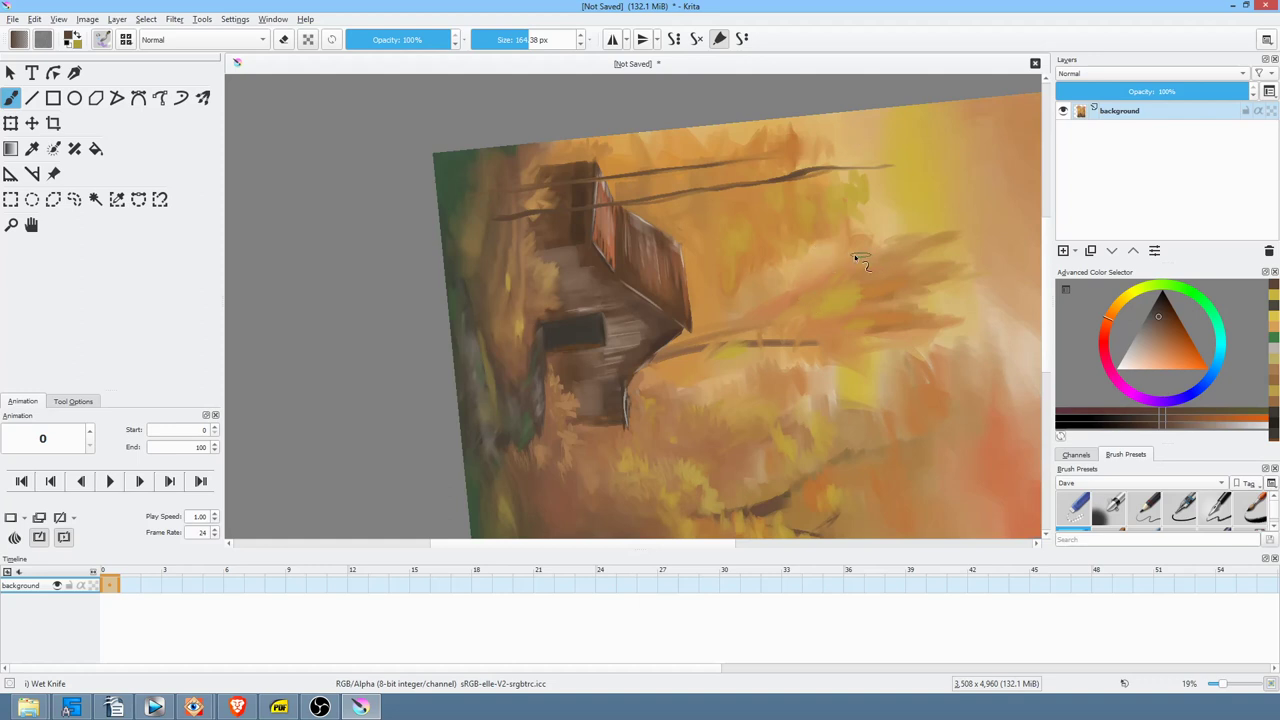
- Sample yellow, shift it to a paler tone, and streak thin highlights along both new trunks with a smaller brush
left_click(925, 195, "ctrl")
left_click_drag(669, 243, 780, 181)
left_click_drag(519, 212, 492, 213)
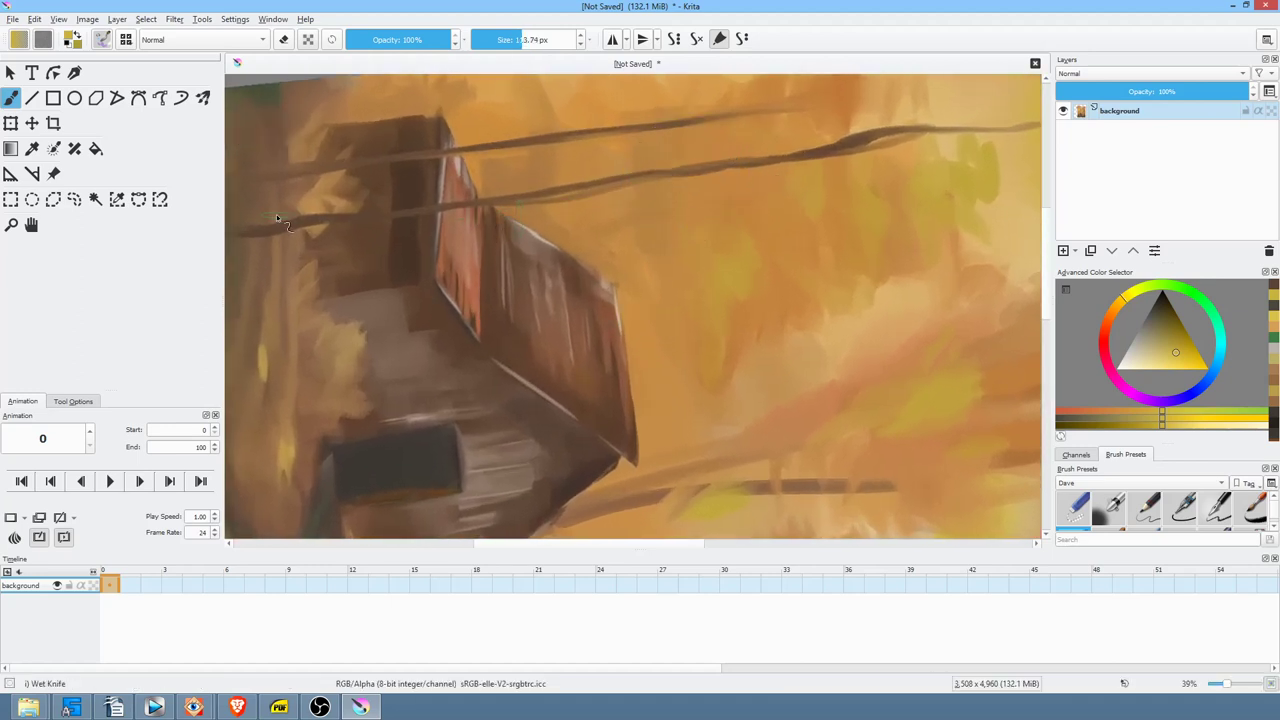
mouse_move(258, 234)
left_mouse_down()
mouse_move(342, 208)
mouse_move(319, 218)
left_mouse_up()
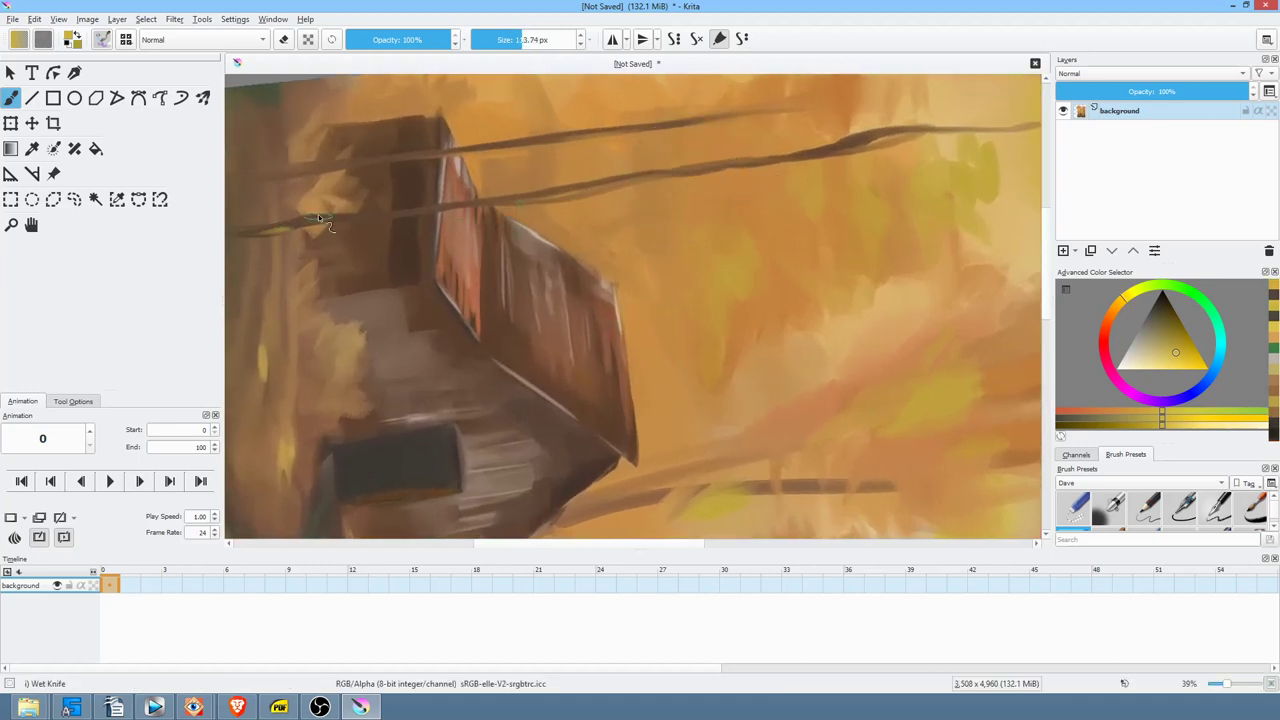
left_click(1157, 353)
left_click_drag(665, 237, 673, 221)
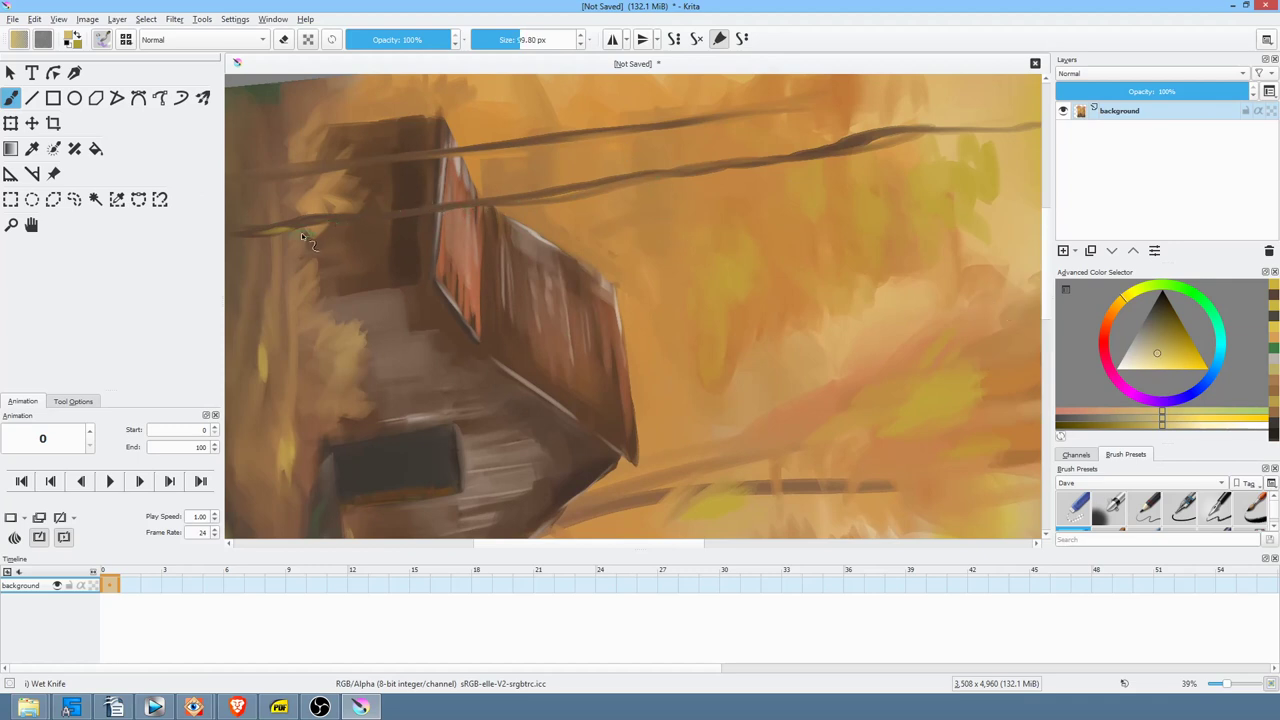
left_click_drag(293, 222, 352, 219)
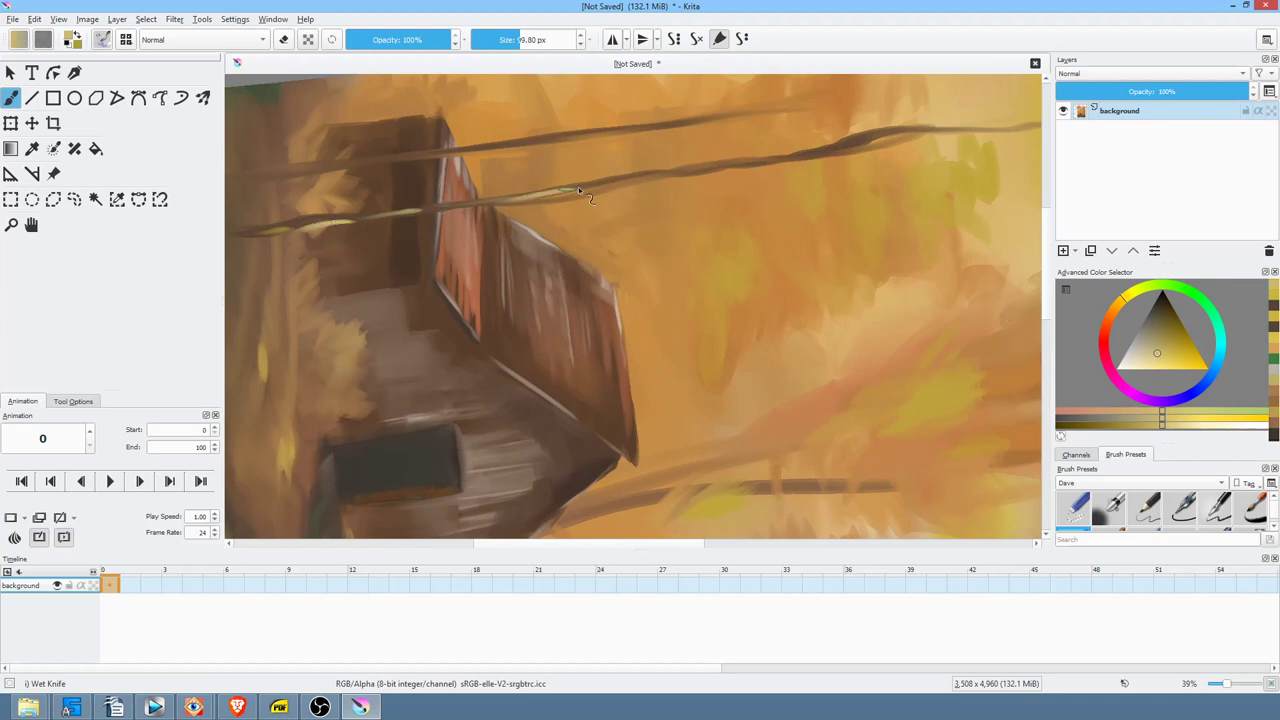
left_click_drag(590, 191, 698, 175)
left_click_drag(908, 139, 984, 120)
left_click_drag(282, 178, 396, 160)
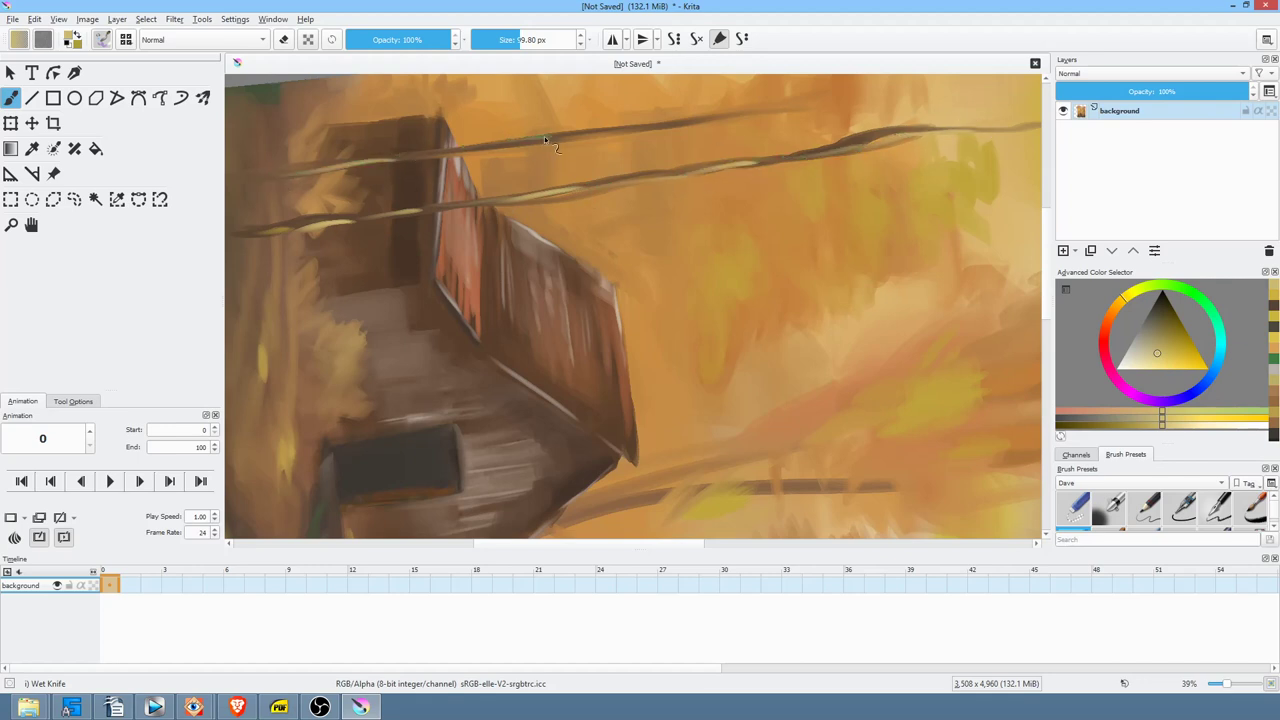
left_click_drag(675, 128, 808, 113)
- Sample dark brown and paint a forked branch at the top of the taller new trunk at about 68 px
key("5")
left_click_drag(768, 238, 916, 280)
mouse_move(852, 305)
left_mouse_down()
mouse_move(602, 371)
mouse_move(717, 303)
mouse_move(802, 279)
mouse_move(790, 268)
left_mouse_up()
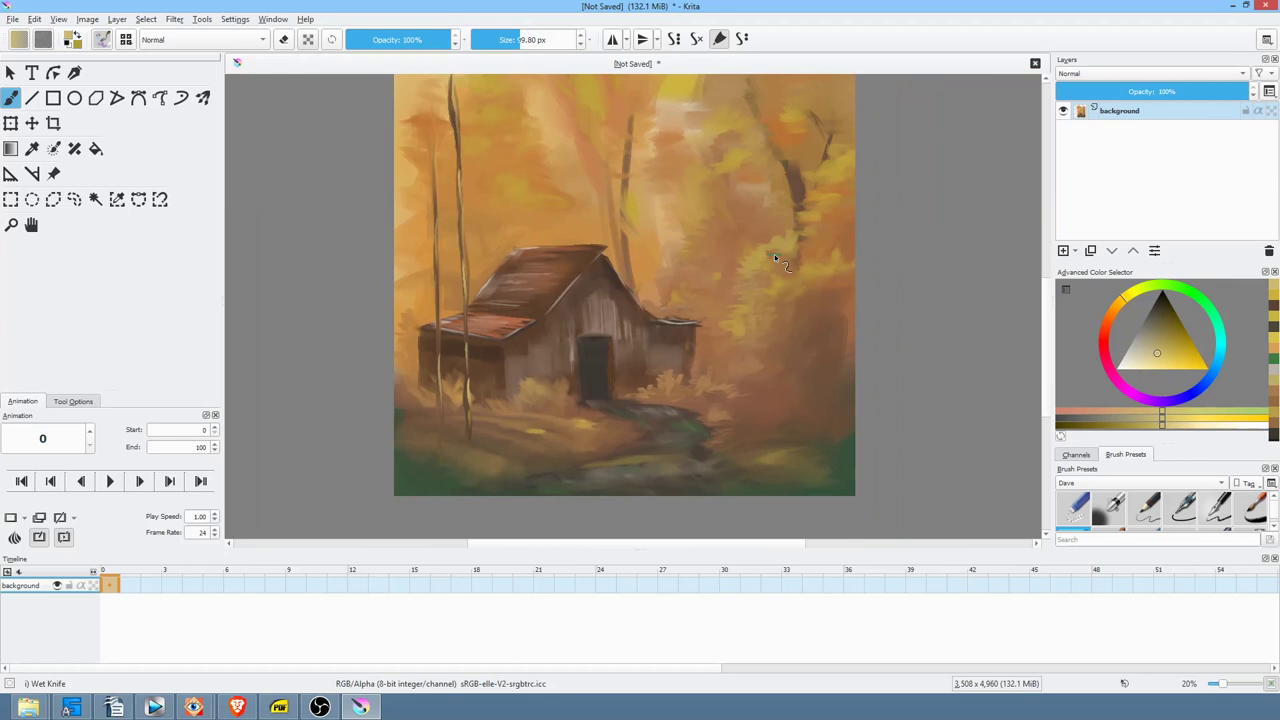
left_click_drag(532, 227, 511, 277)
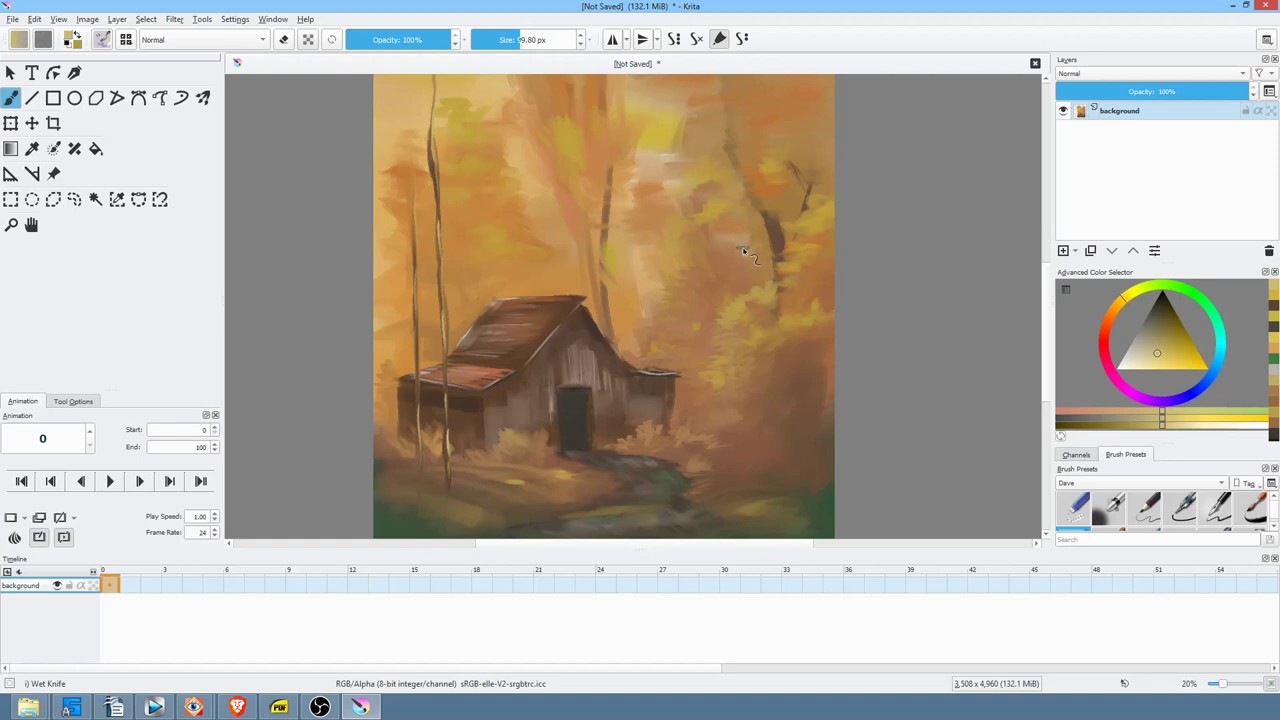
left_click_drag(740, 272, 662, 269)
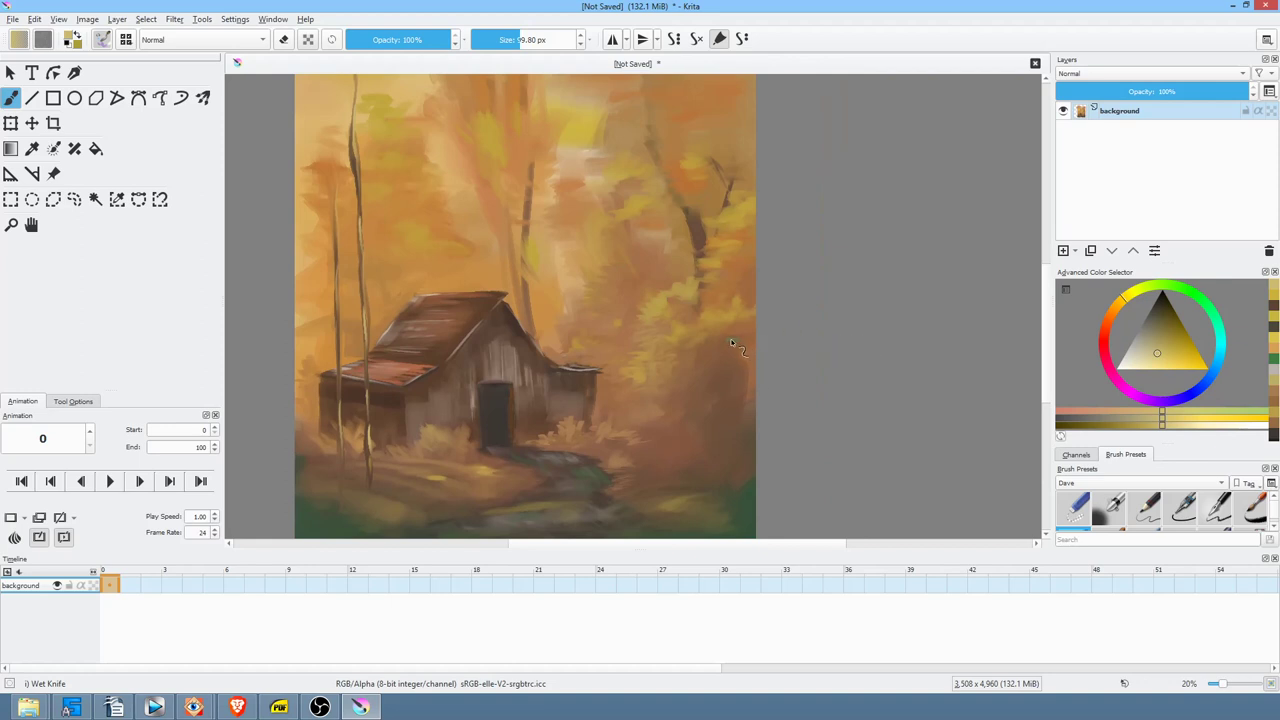
mouse_move(532, 174)
left_mouse_down()
mouse_move(712, 168)
mouse_move(768, 218)
mouse_move(765, 325)
mouse_move(777, 274)
mouse_move(763, 231)
mouse_move(757, 251)
mouse_move(714, 194)
mouse_move(669, 219)
left_mouse_up()
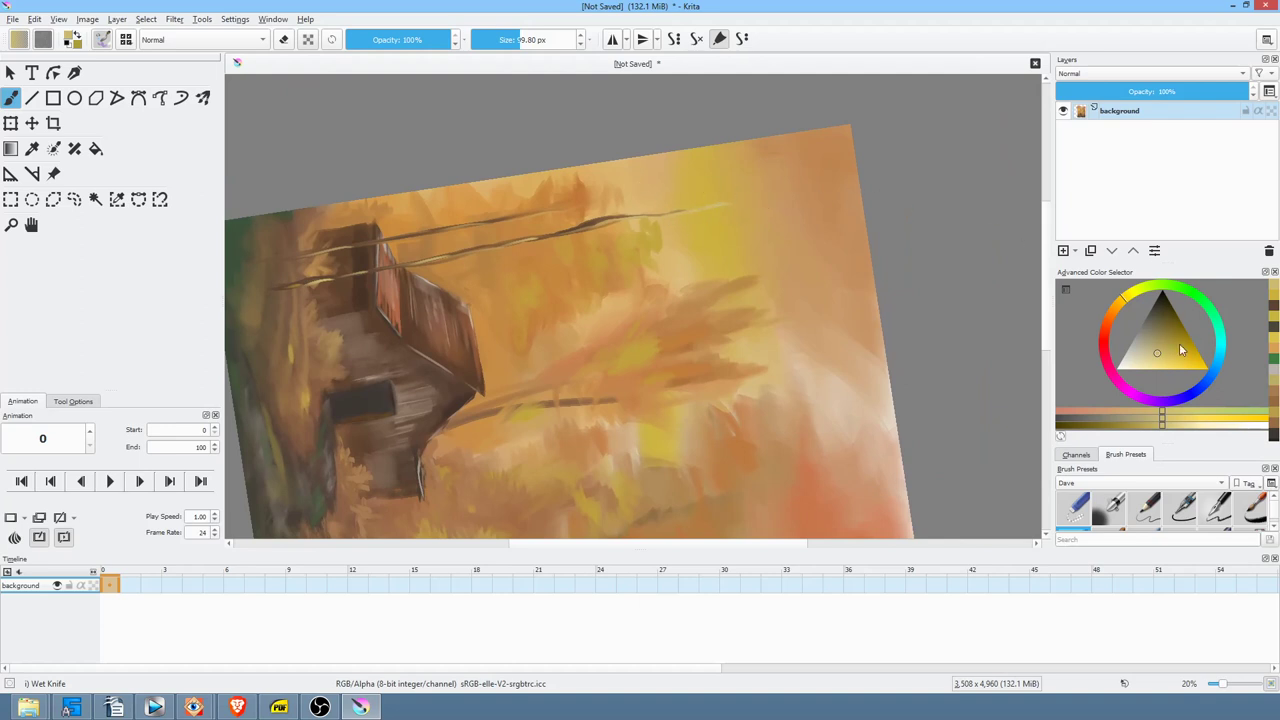
left_click(1160, 319)
left_click(365, 278, "ctrl")
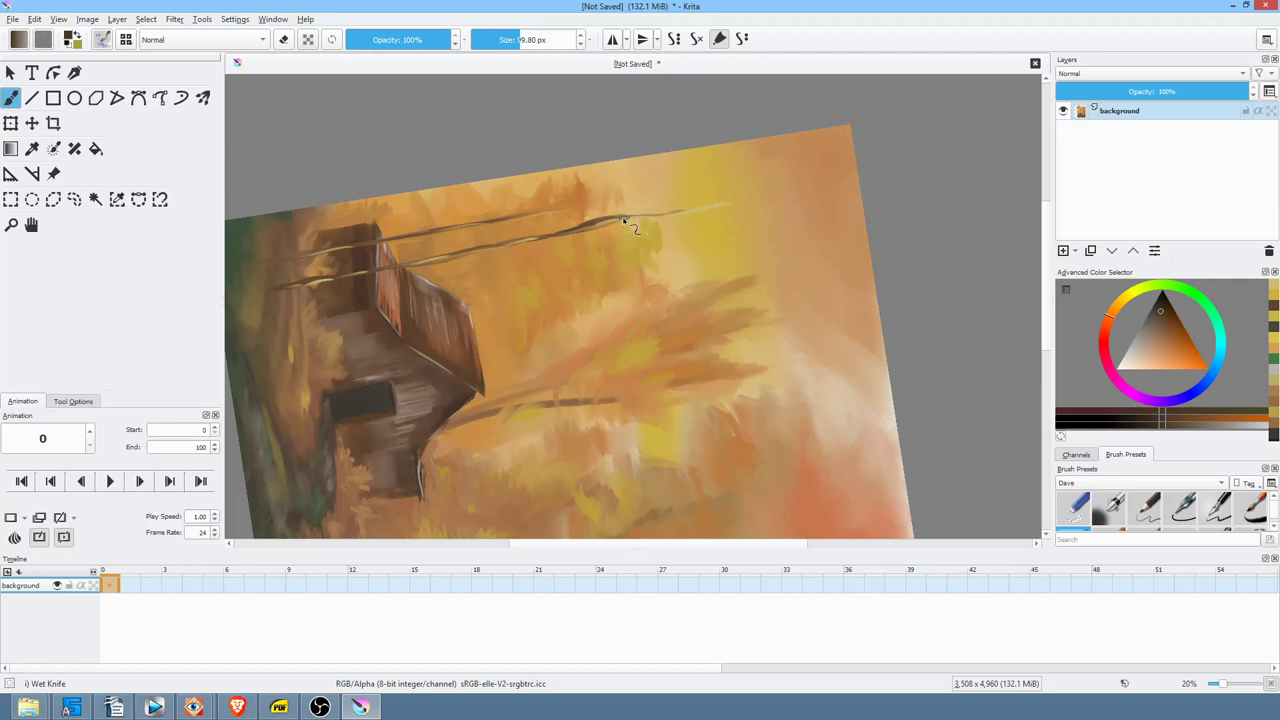
left_click_drag(622, 217, 648, 211)
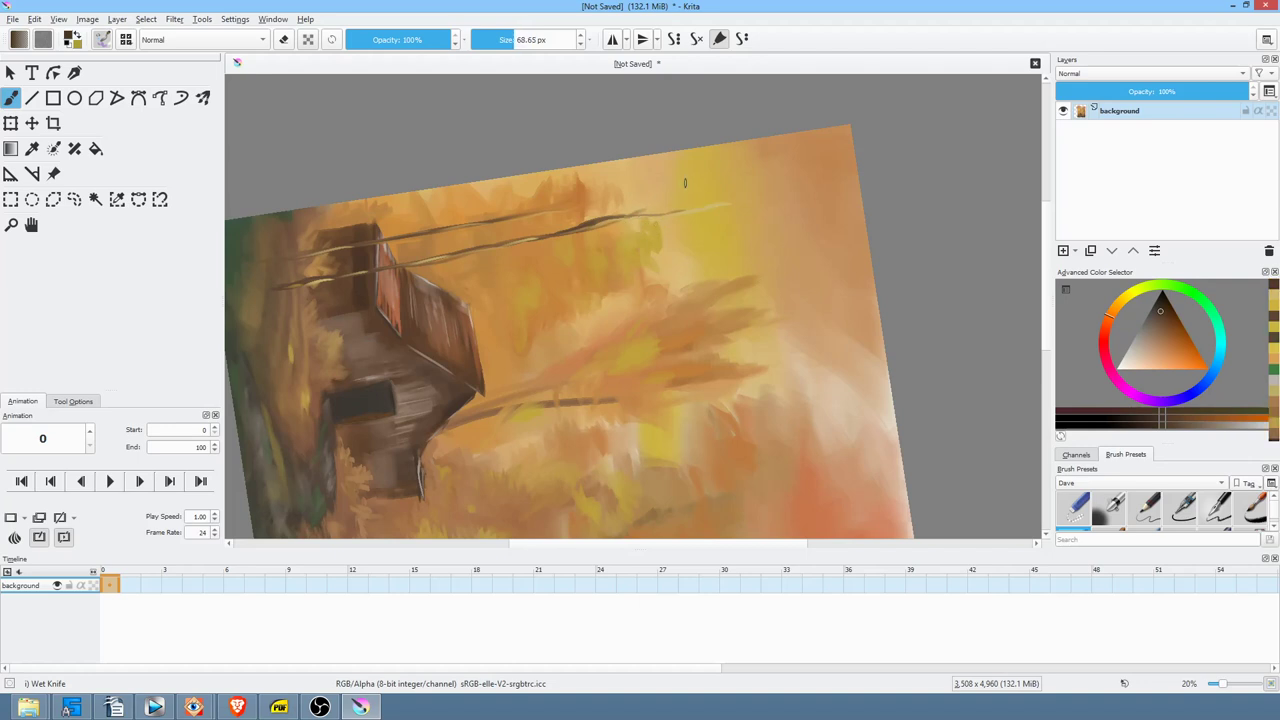
mouse_move(656, 216)
left_mouse_down()
mouse_move(683, 194)
mouse_move(669, 187)
left_mouse_up()
- Add small dark twigs on both sides of the taller trunk's upper section
key("5")
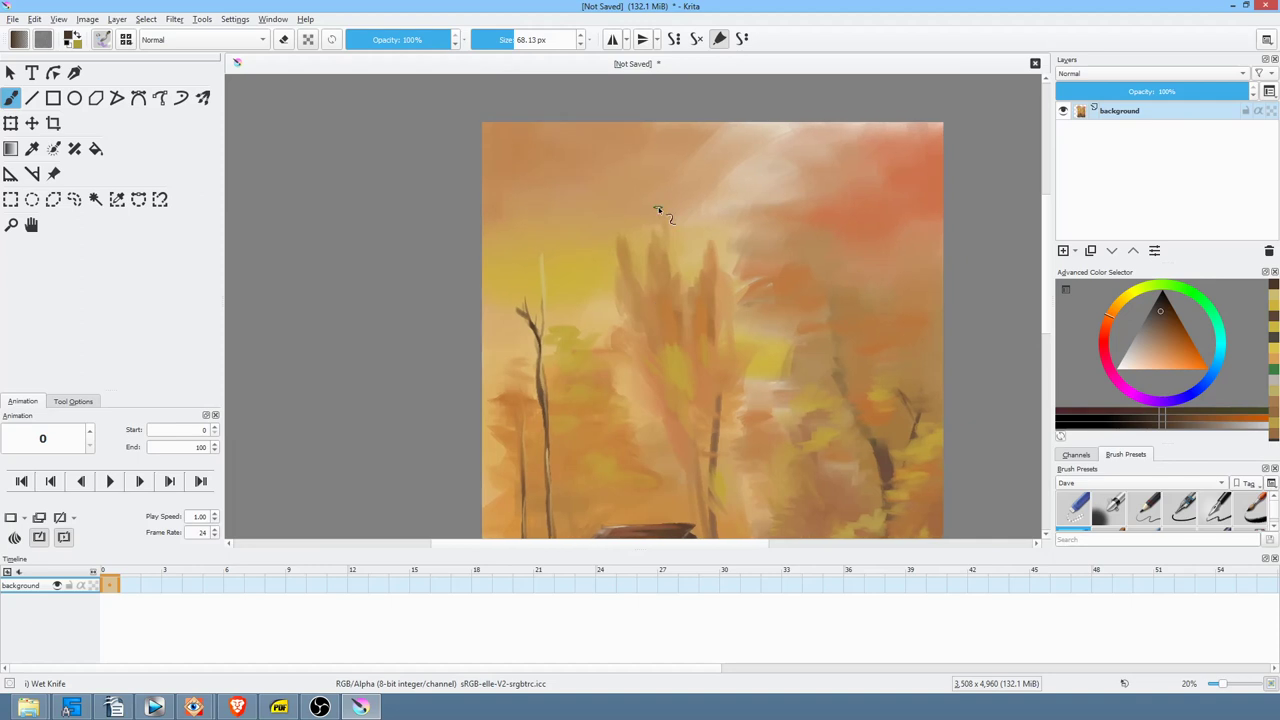
left_click_drag(545, 293, 557, 265)
left_click_drag(549, 366, 553, 358)
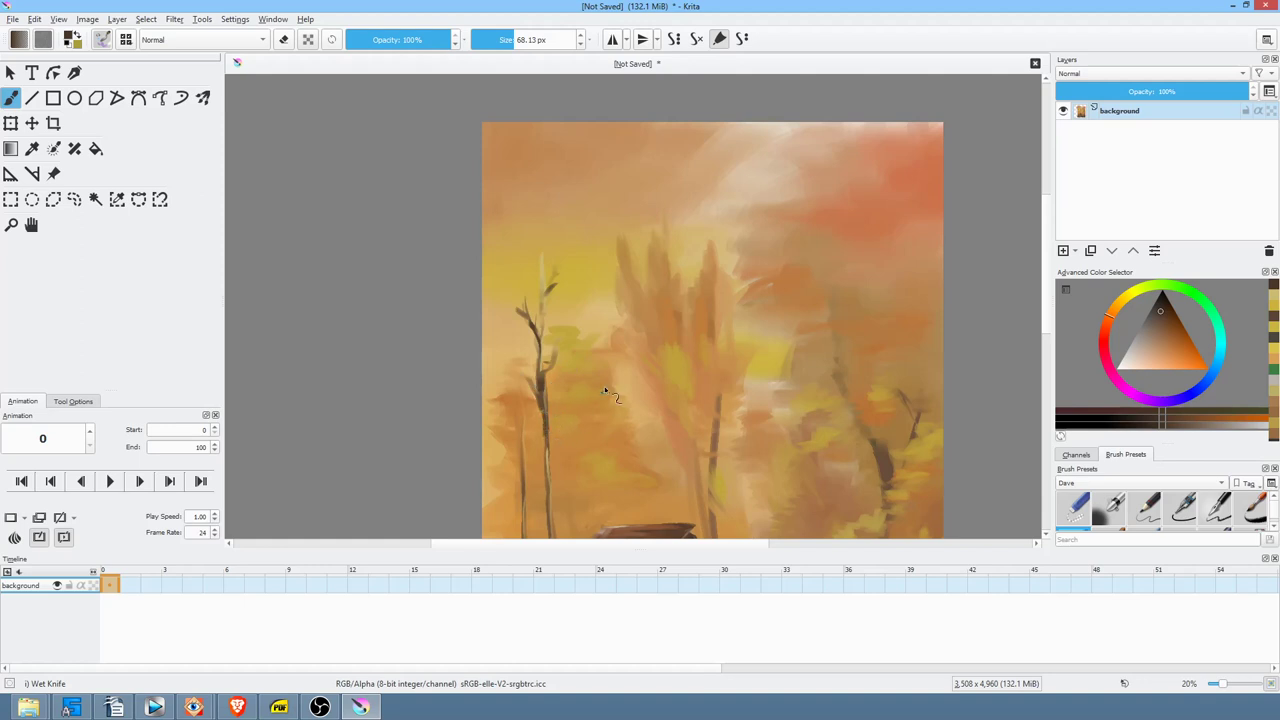
left_click_drag(604, 389, 621, 280)
left_click_drag(544, 250, 554, 257)
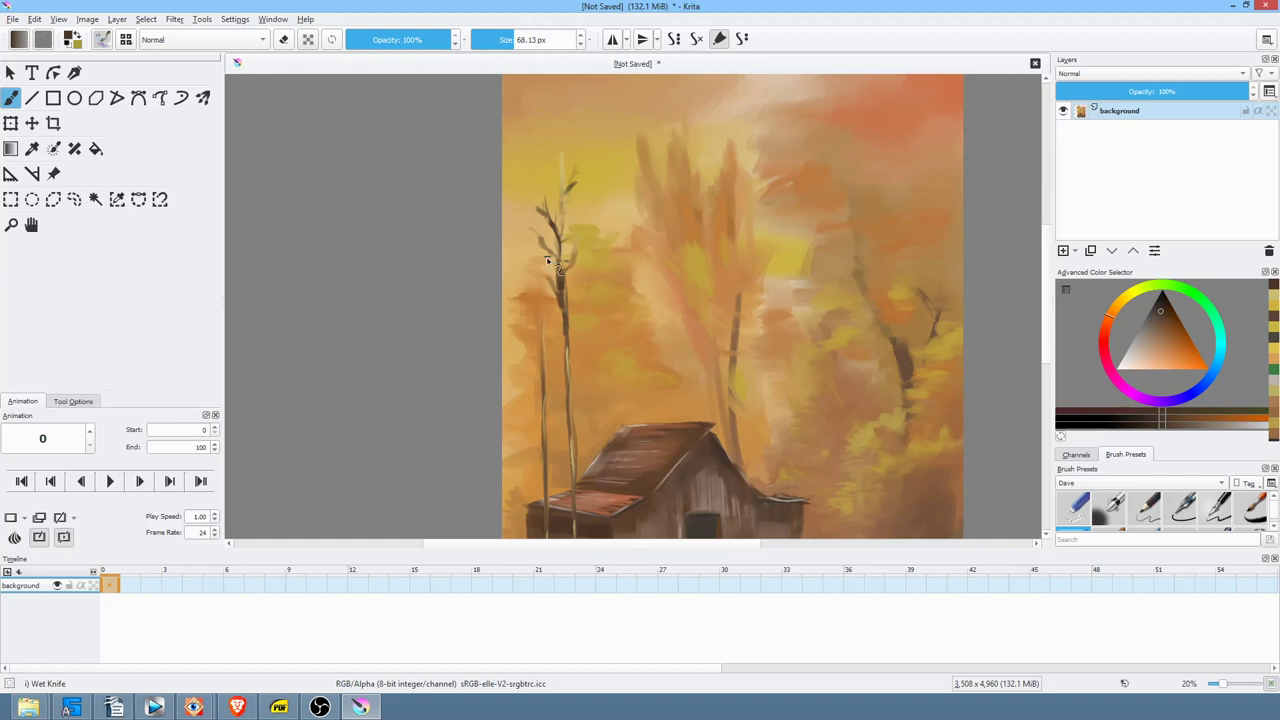
- Paint thin dark branches fanning out from the top of the shorter foreground trunk, rotating the canvas for the strokes
left_click_drag(616, 338, 643, 296)
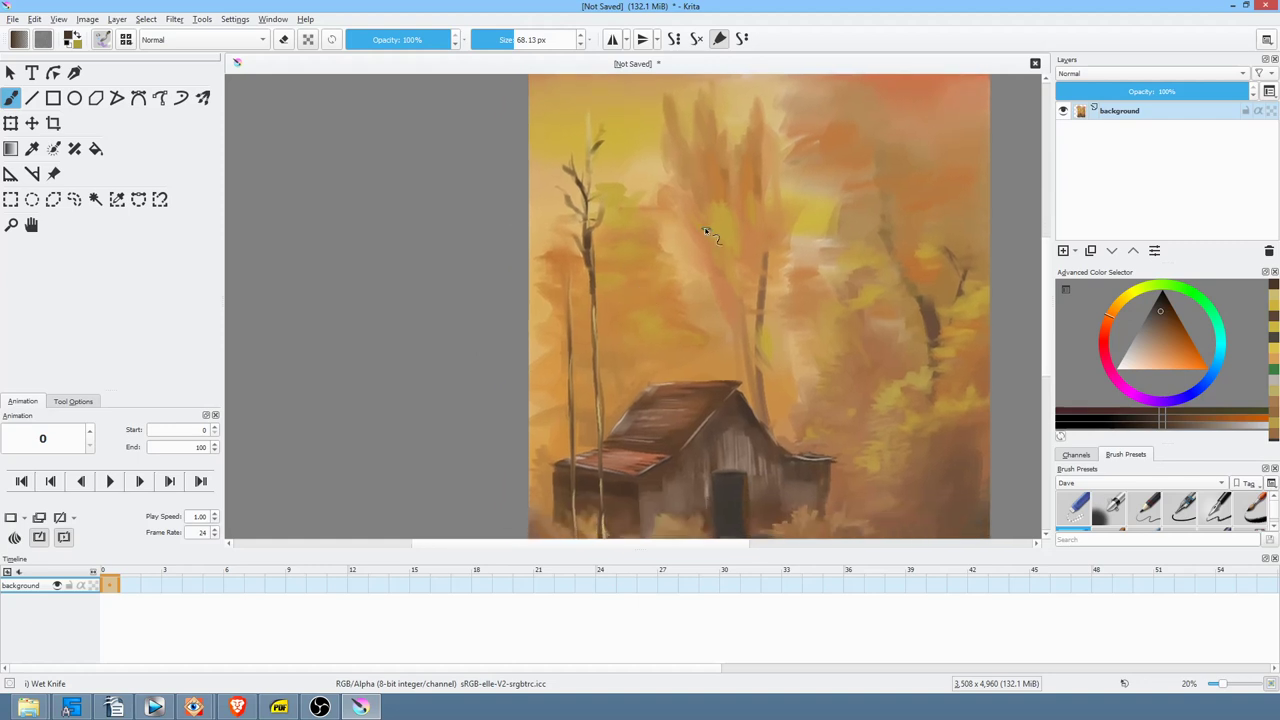
mouse_move(736, 214)
left_mouse_down()
mouse_move(757, 280)
mouse_move(694, 457)
mouse_move(697, 258)
mouse_move(800, 273)
left_mouse_up()
left_click_drag(716, 274, 778, 289)
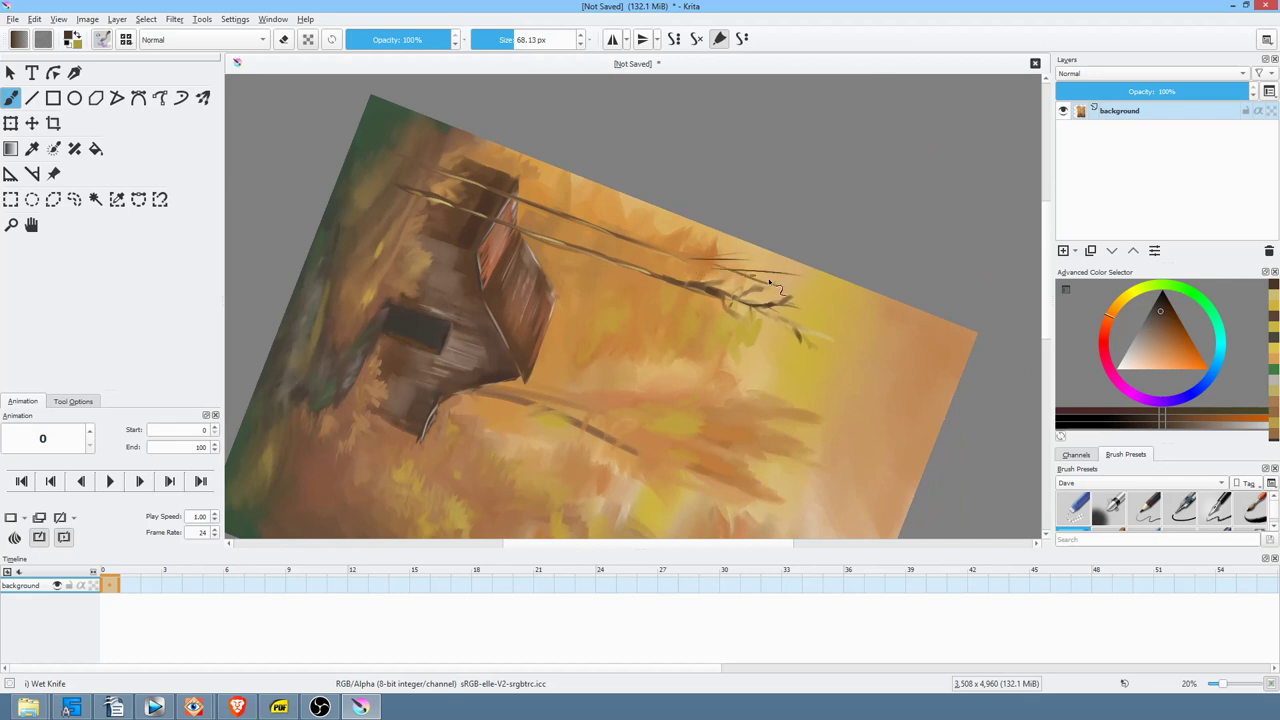
left_click_drag(848, 306, 553, 505)
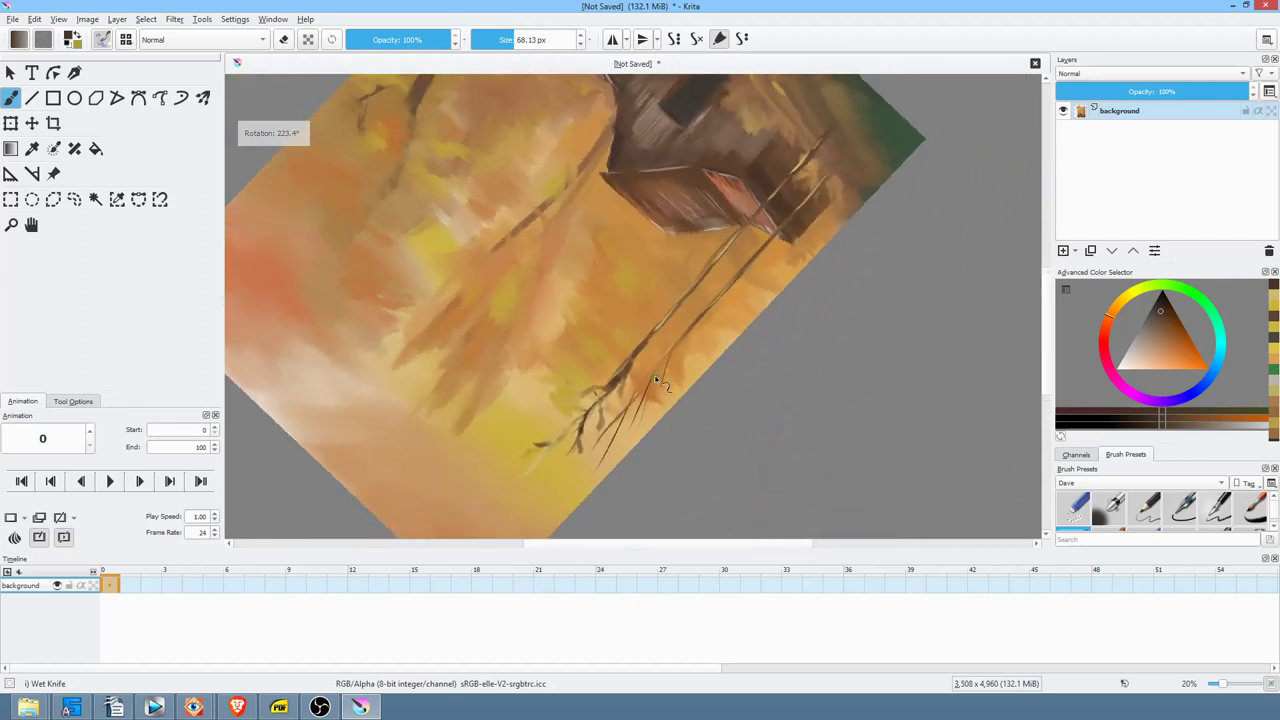
left_click_drag(651, 378, 609, 389)
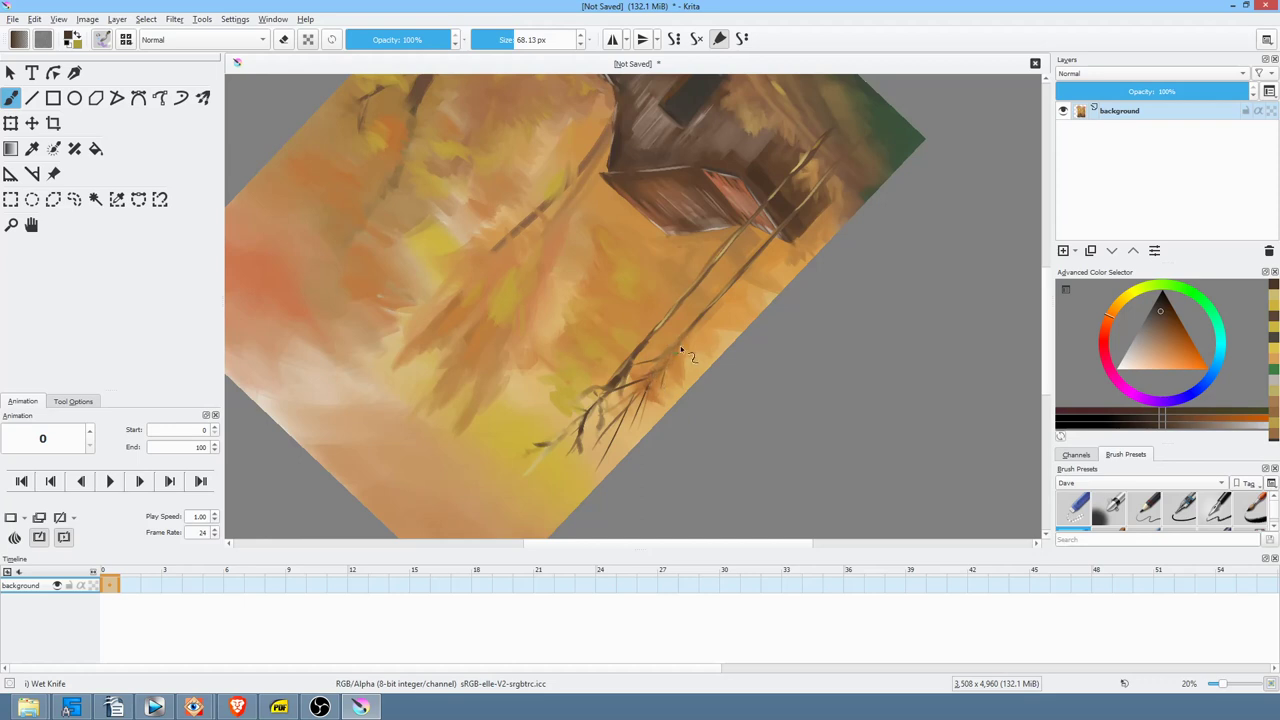
- Set the brush opacity to 75%, choose a pale greyish brown, and dab light bark highlights along the shorter trunk
left_click_drag(442, 39, 424, 39)
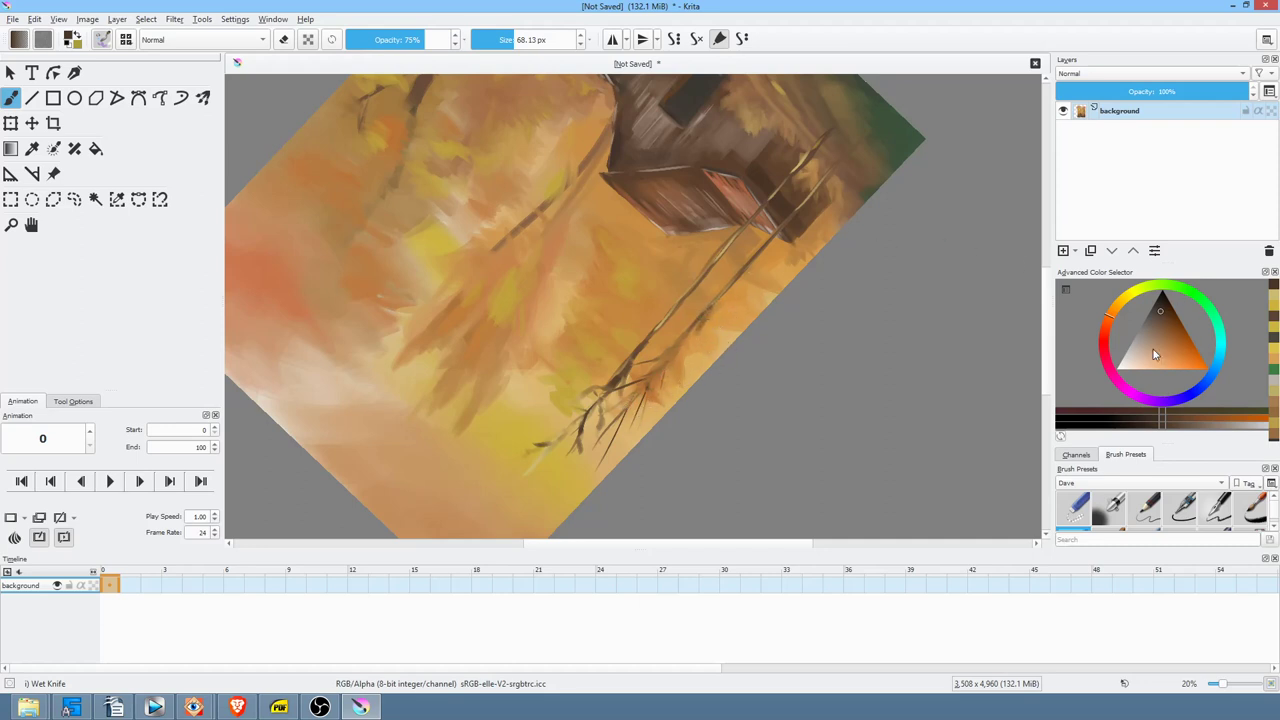
left_click_drag(1157, 358, 1141, 347)
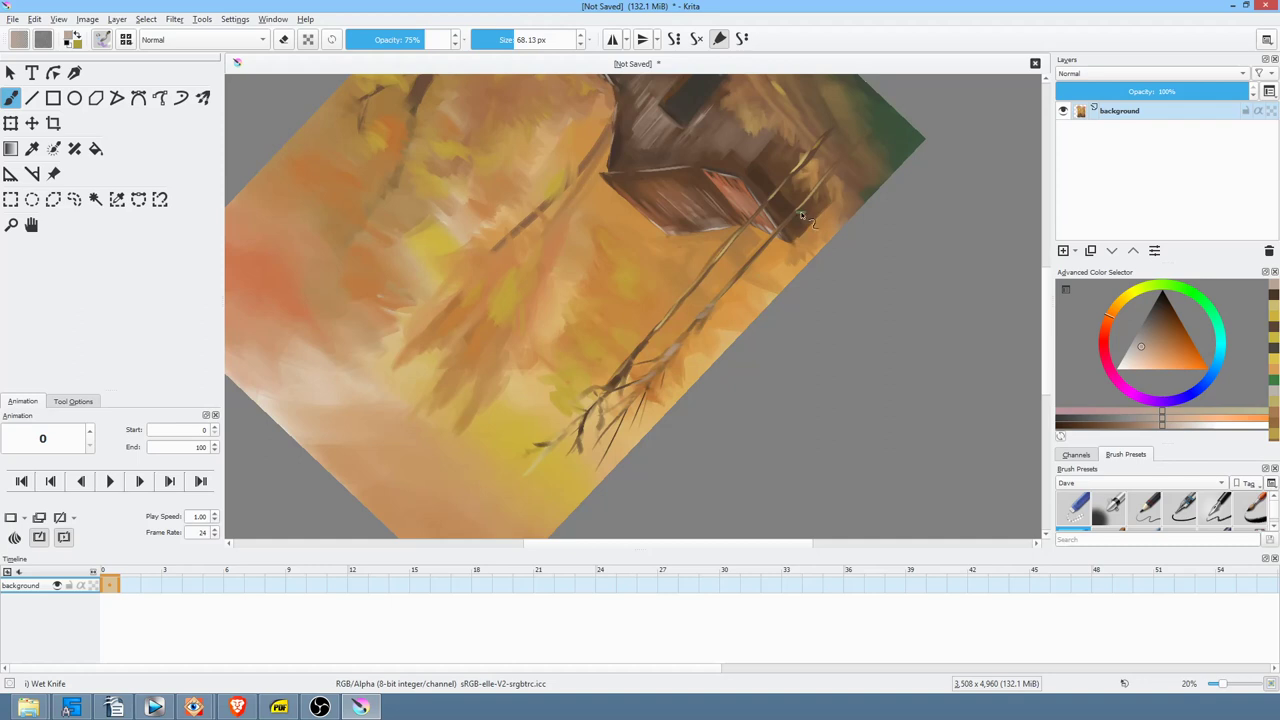
key("5")
left_click_drag(742, 298, 732, 360)
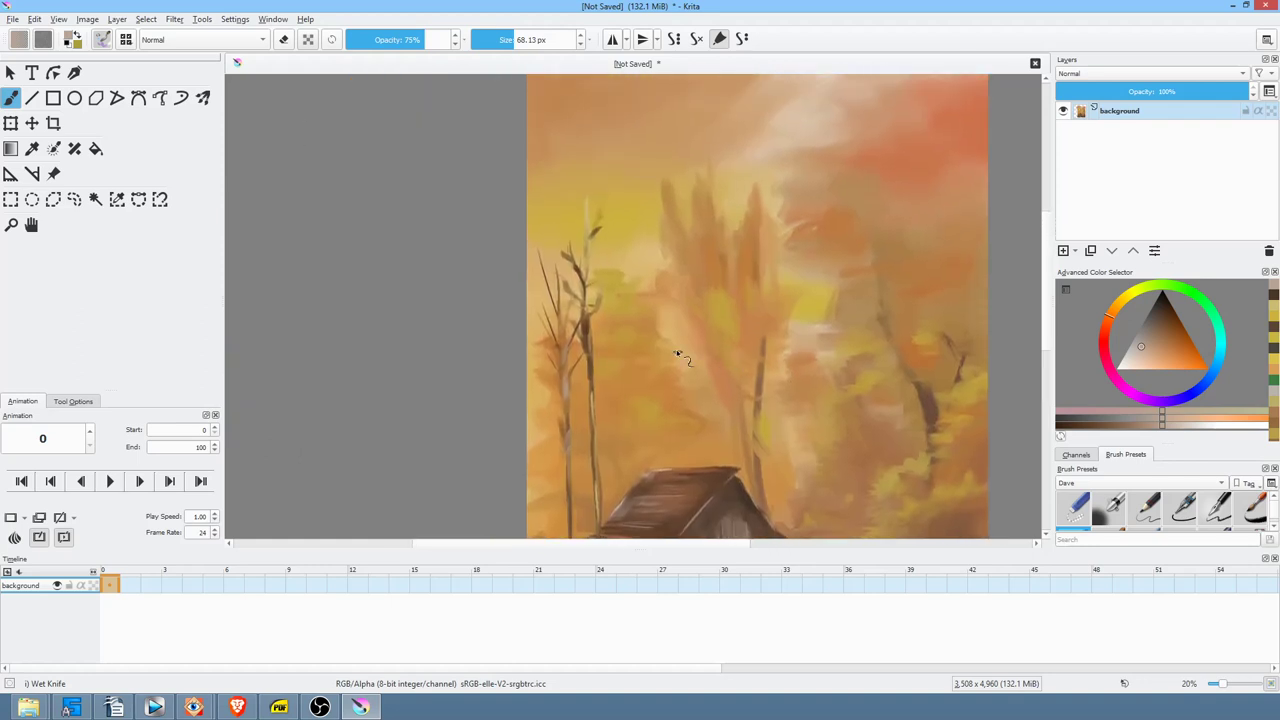
- Sample a tan, shift it to a pale yellowish beige, and highlight the taller tree's upper branches and fork
left_click_drag(551, 291, 666, 204, "ctrl")
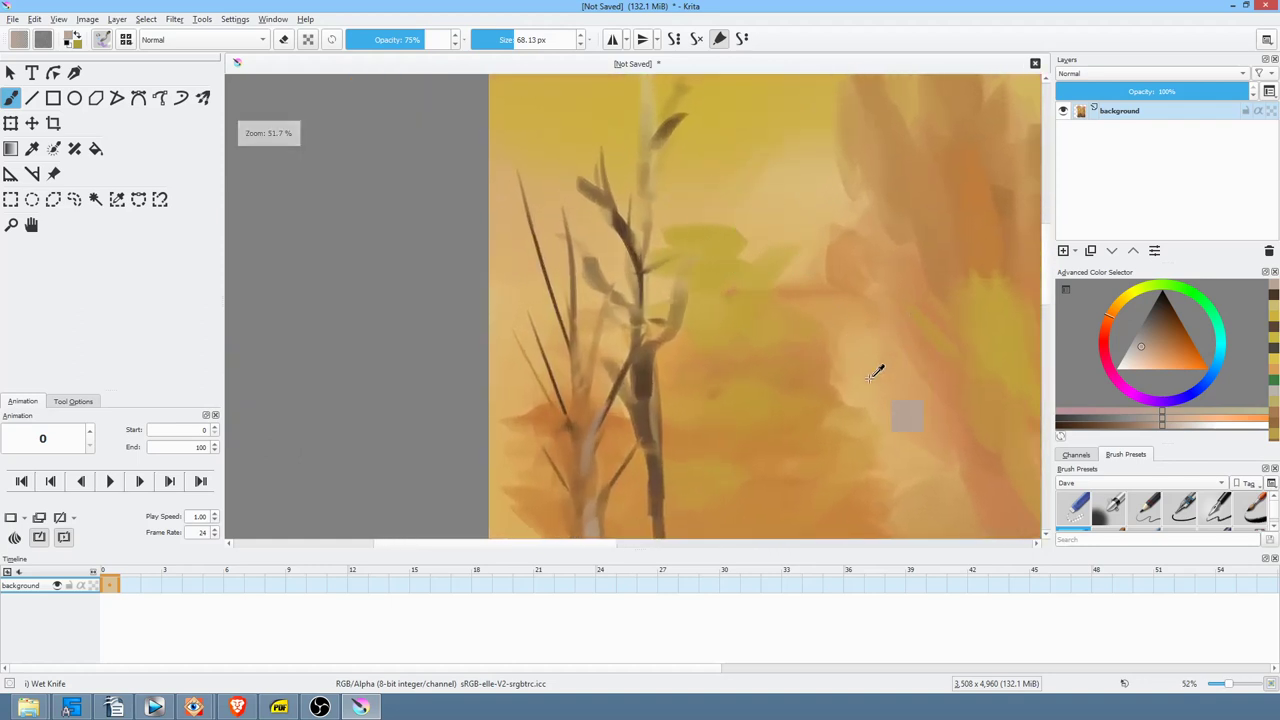
left_click(877, 371, "ctrl")
left_click_drag(690, 263, 678, 292)
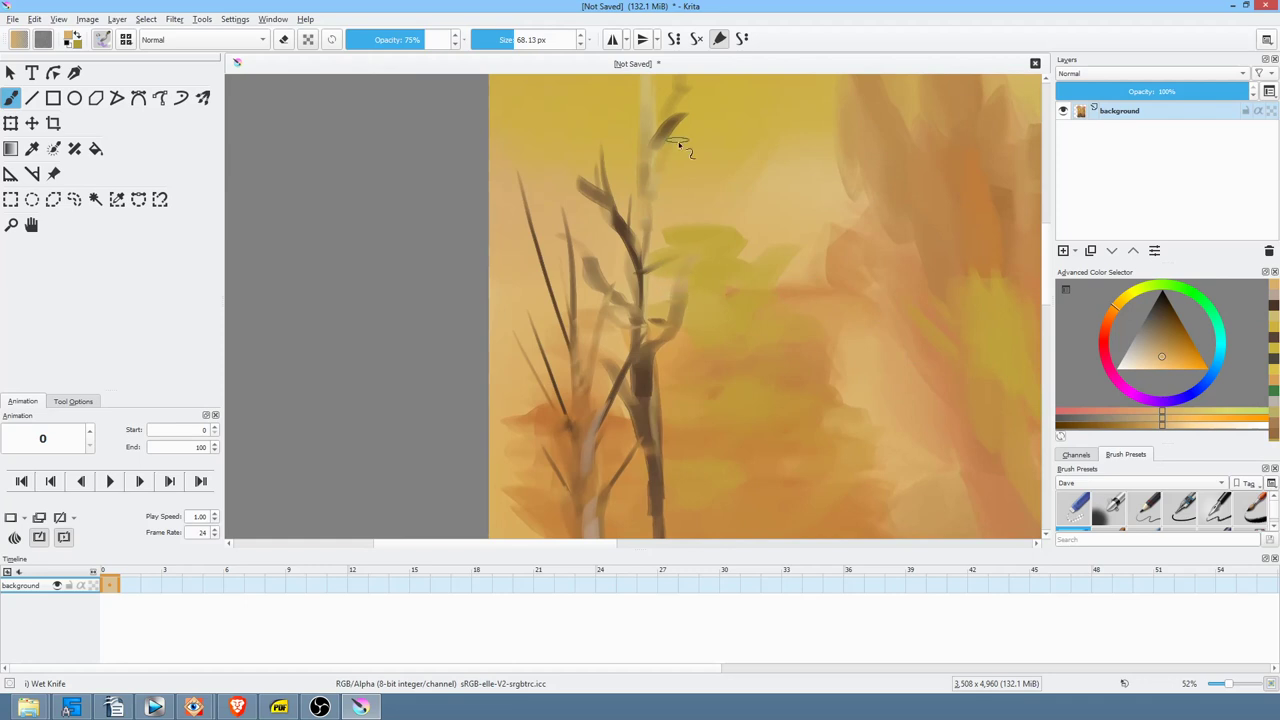
left_click_drag(1160, 354, 1142, 362)
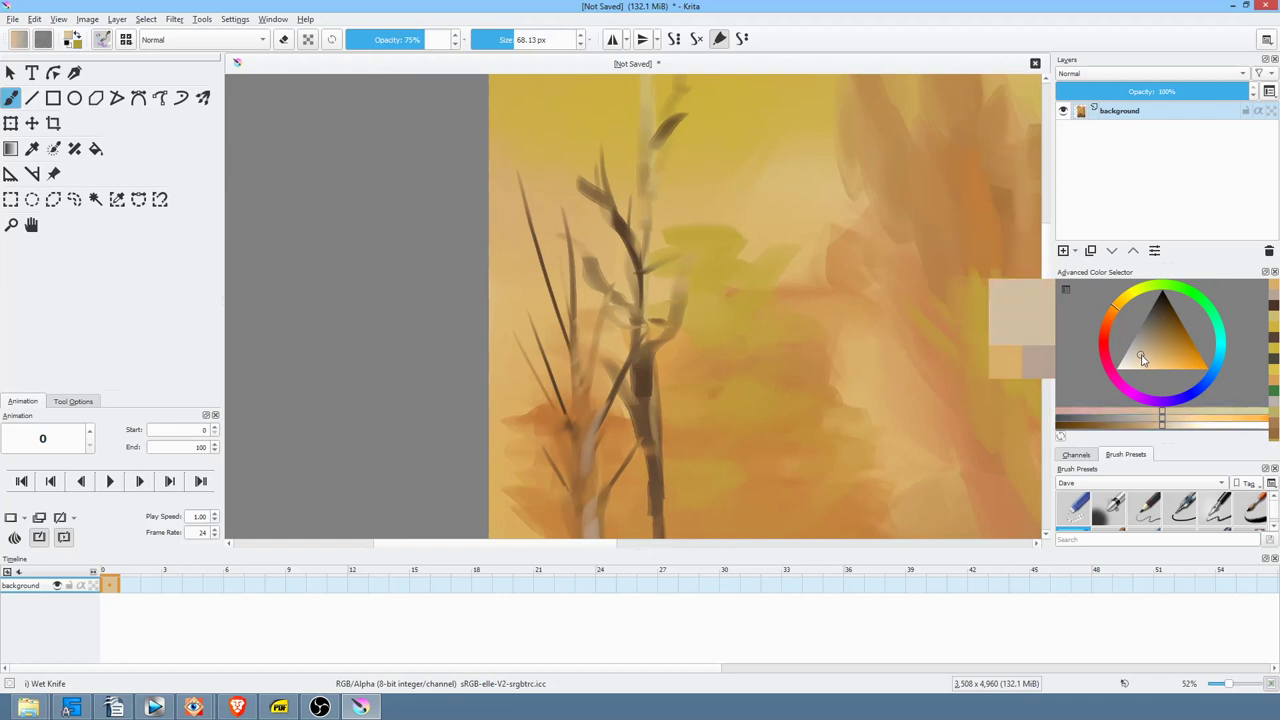
left_click(1121, 300)
left_click(1141, 353)
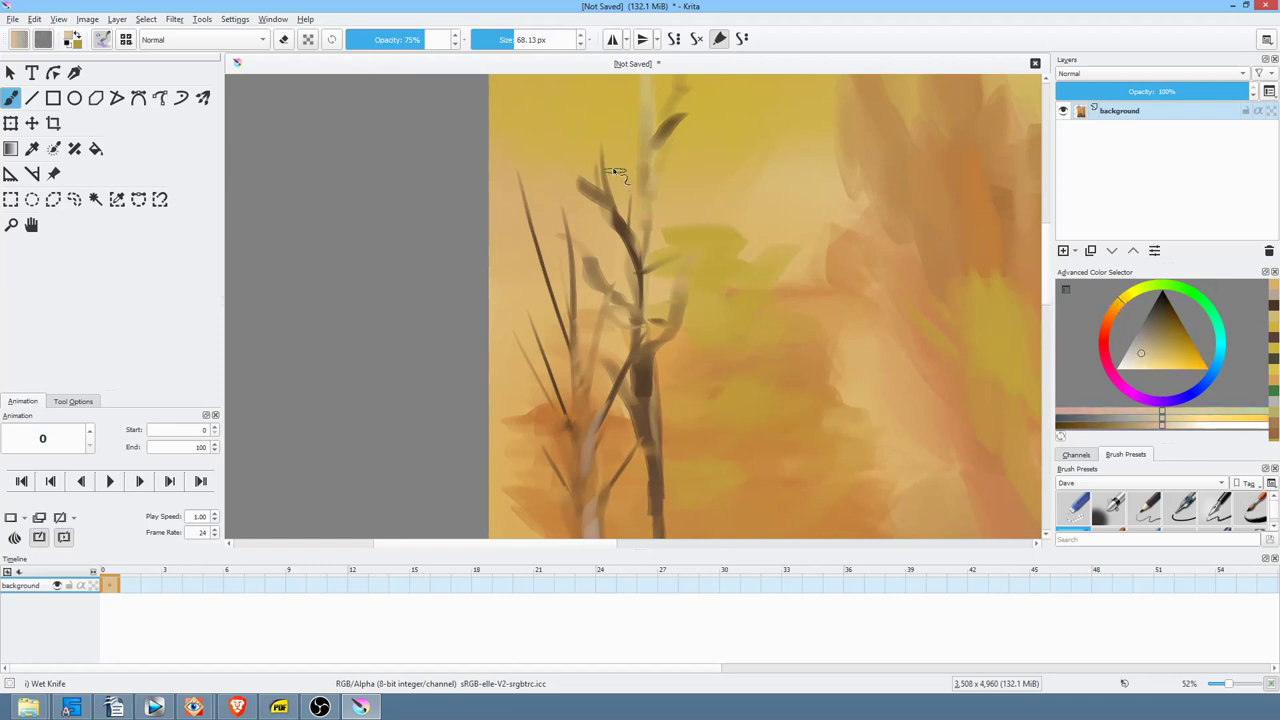
left_click_drag(573, 174, 606, 206)
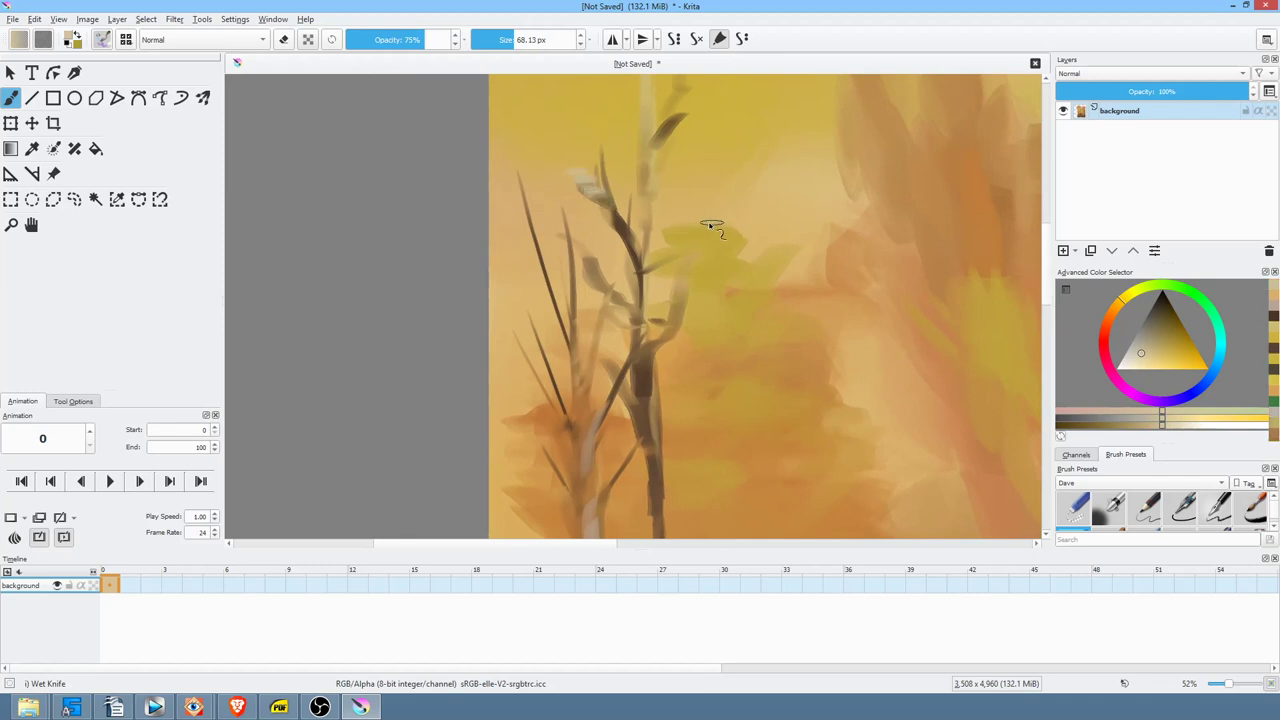
left_click_drag(678, 298, 730, 292)
left_click_drag(648, 389, 663, 434)
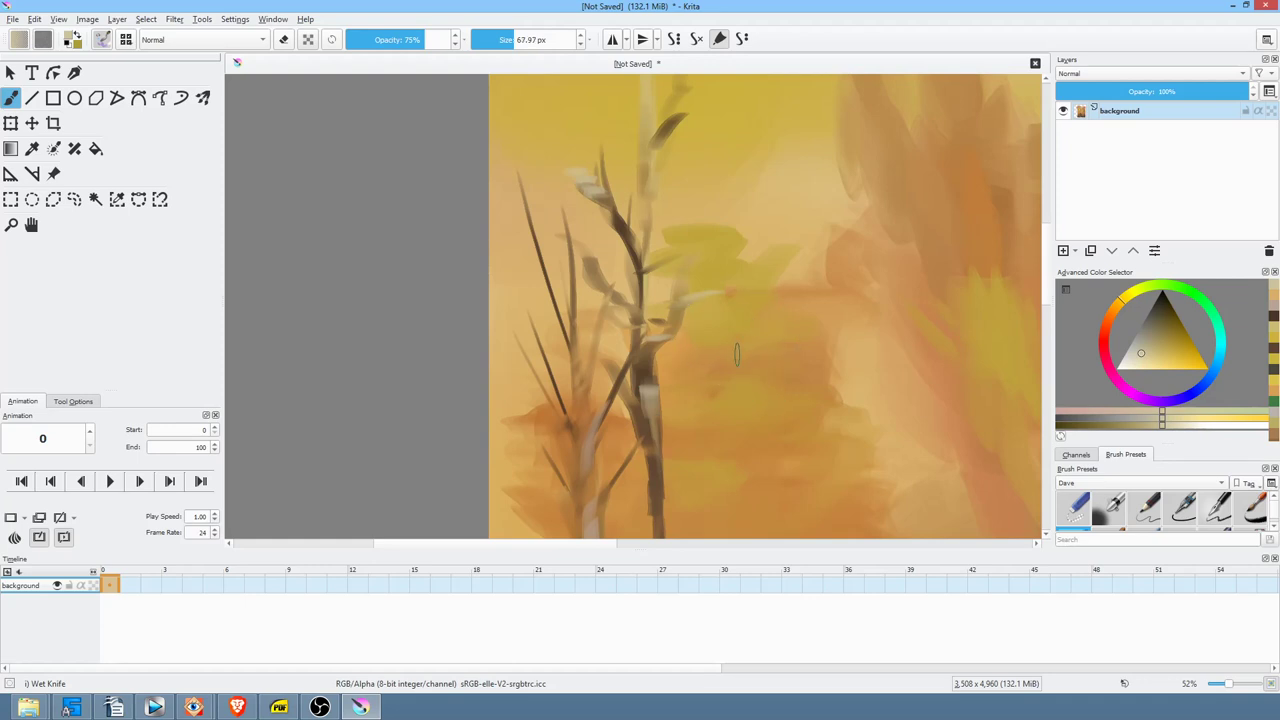
- Reduce the brush to about 47 px and dab pale bark patches down both foreground trunks
left_click_drag(732, 327, 711, 197)
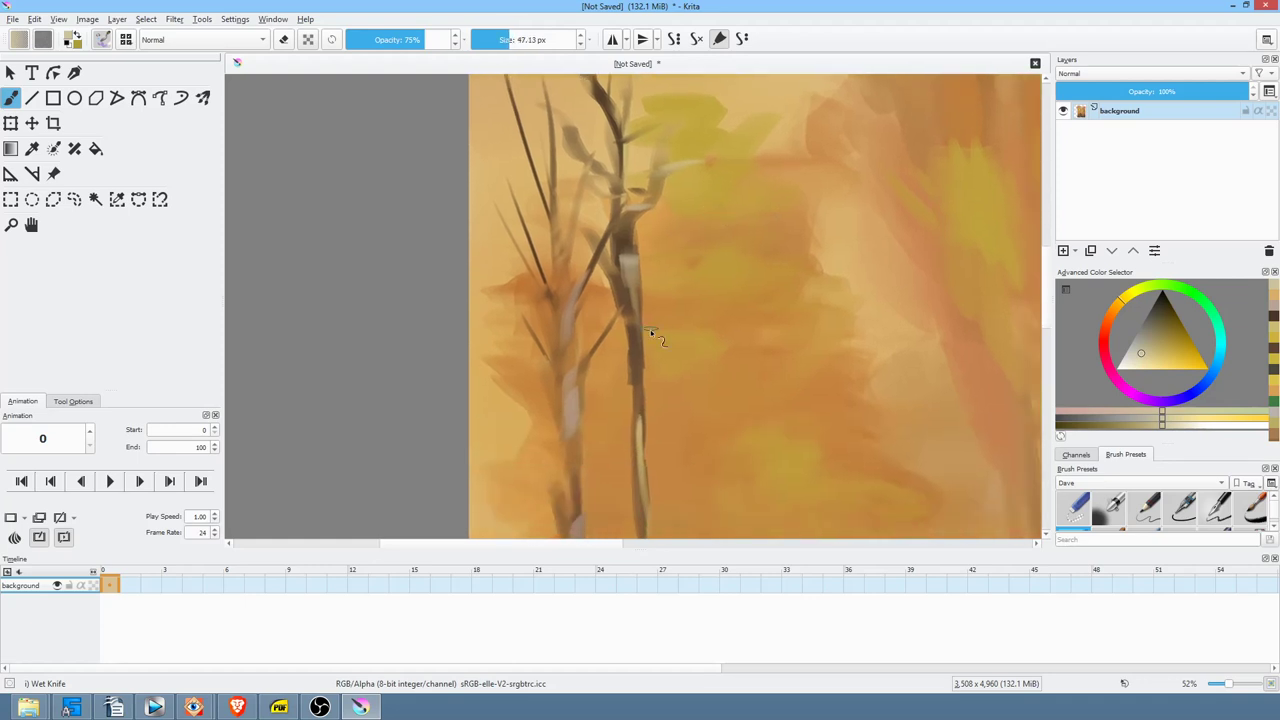
mouse_move(643, 343)
left_mouse_down()
mouse_move(646, 442)
mouse_move(648, 386)
left_mouse_up()
scroll(745, 345, "down", 4)
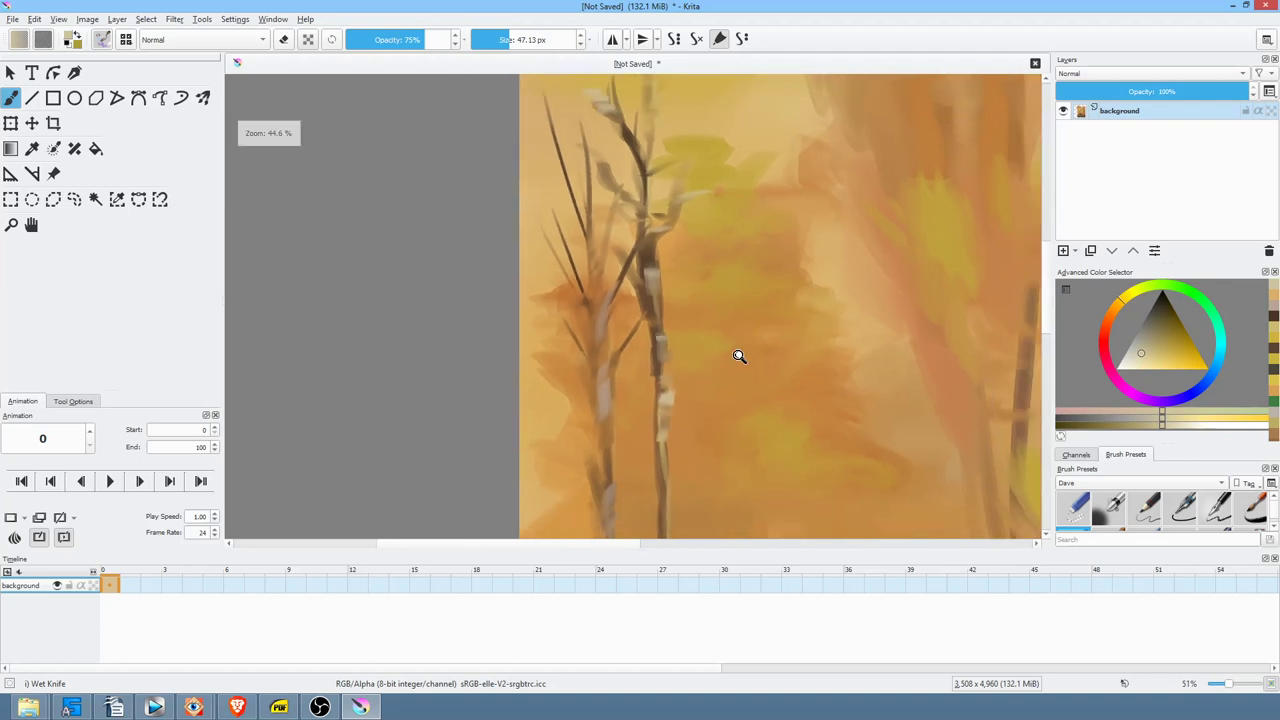
left_click_drag(816, 347, 755, 303)
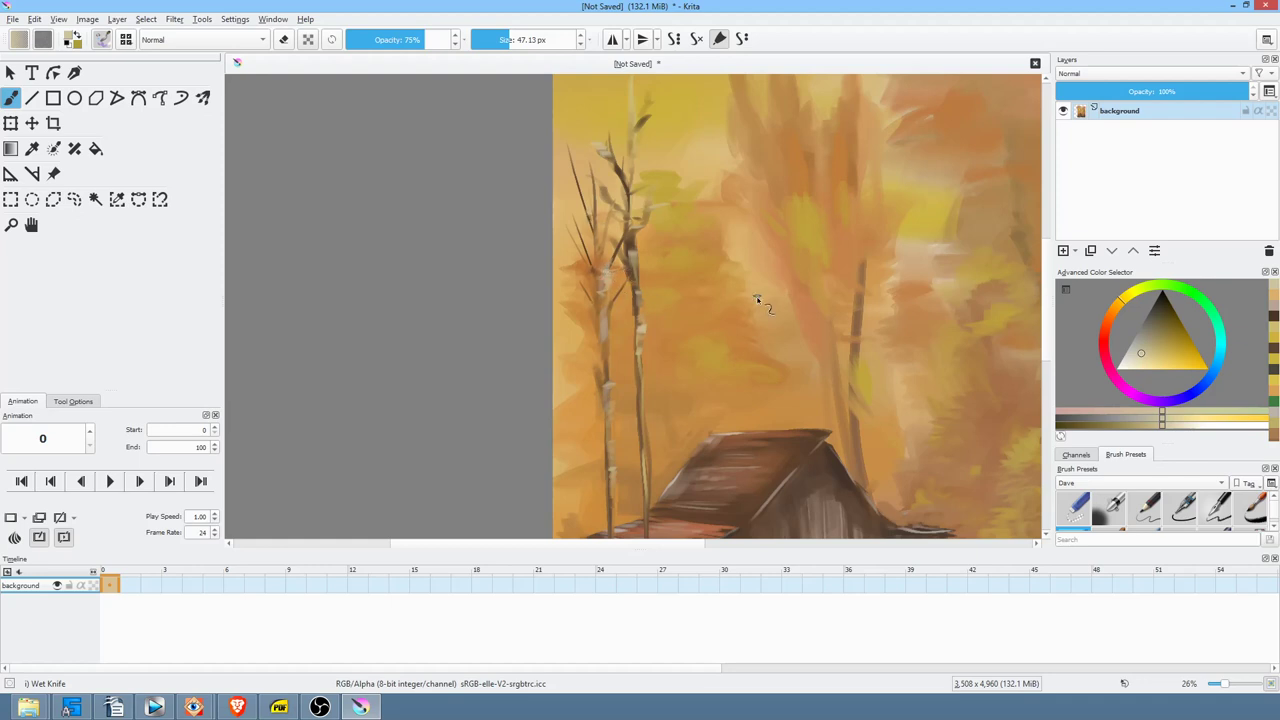
left_click_drag(723, 271, 660, 343)
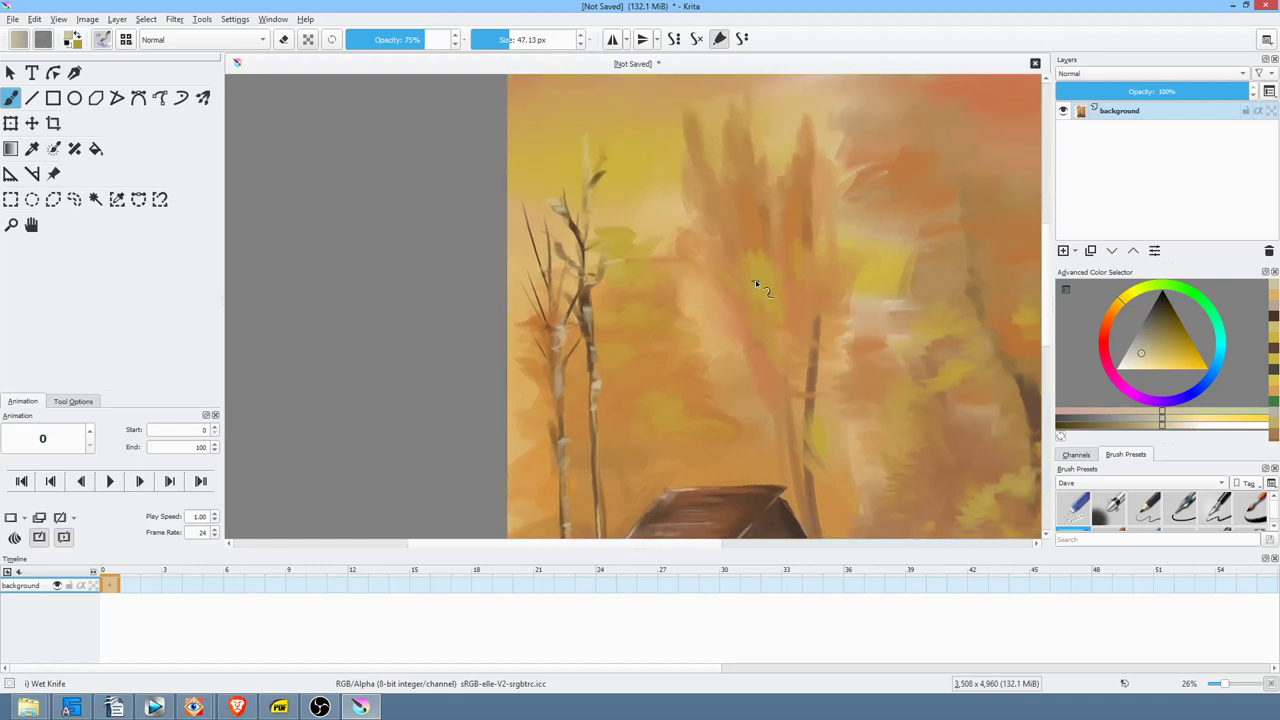
- Extend the tree trunk right of the barn upward in muted reddish brown, and touch its base with sampled yellow foliage at about 77 px
left_click_drag(946, 292, 806, 271)
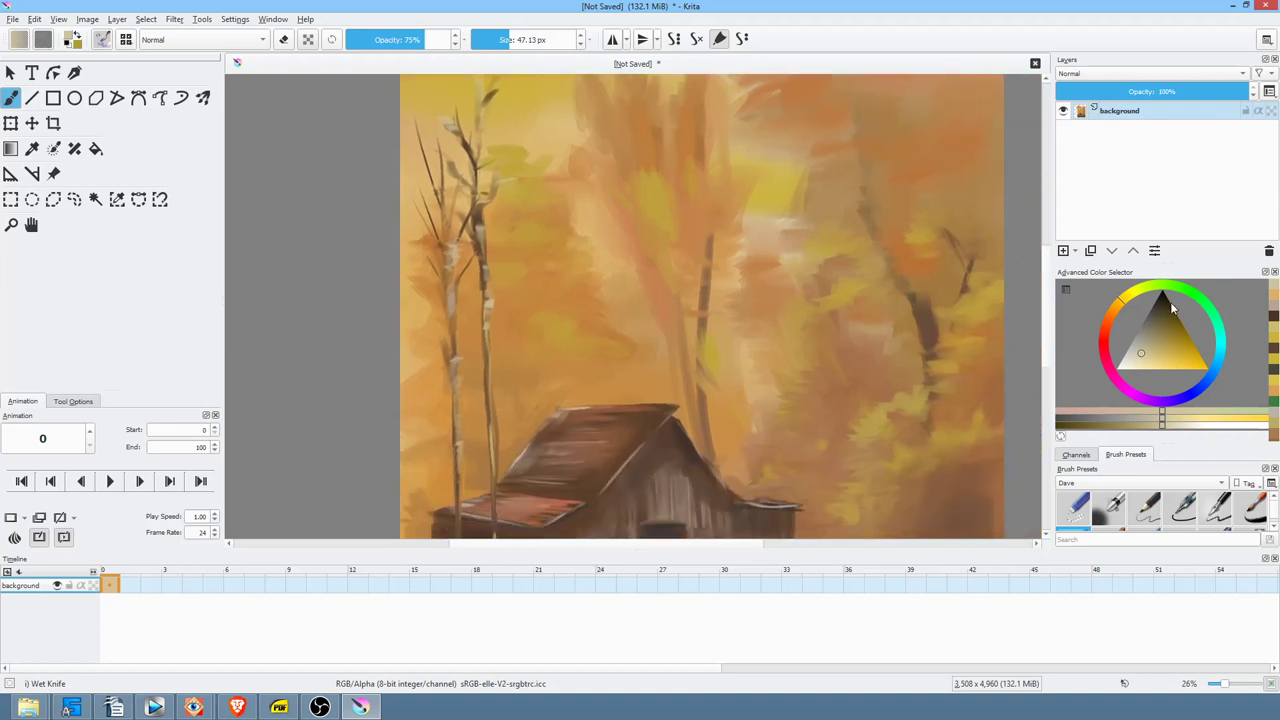
left_click(1160, 335)
left_click(1106, 323)
left_click_drag(807, 292, 617, 306)
mouse_move(740, 224)
left_mouse_down()
mouse_move(735, 281)
mouse_move(695, 218)
left_mouse_up()
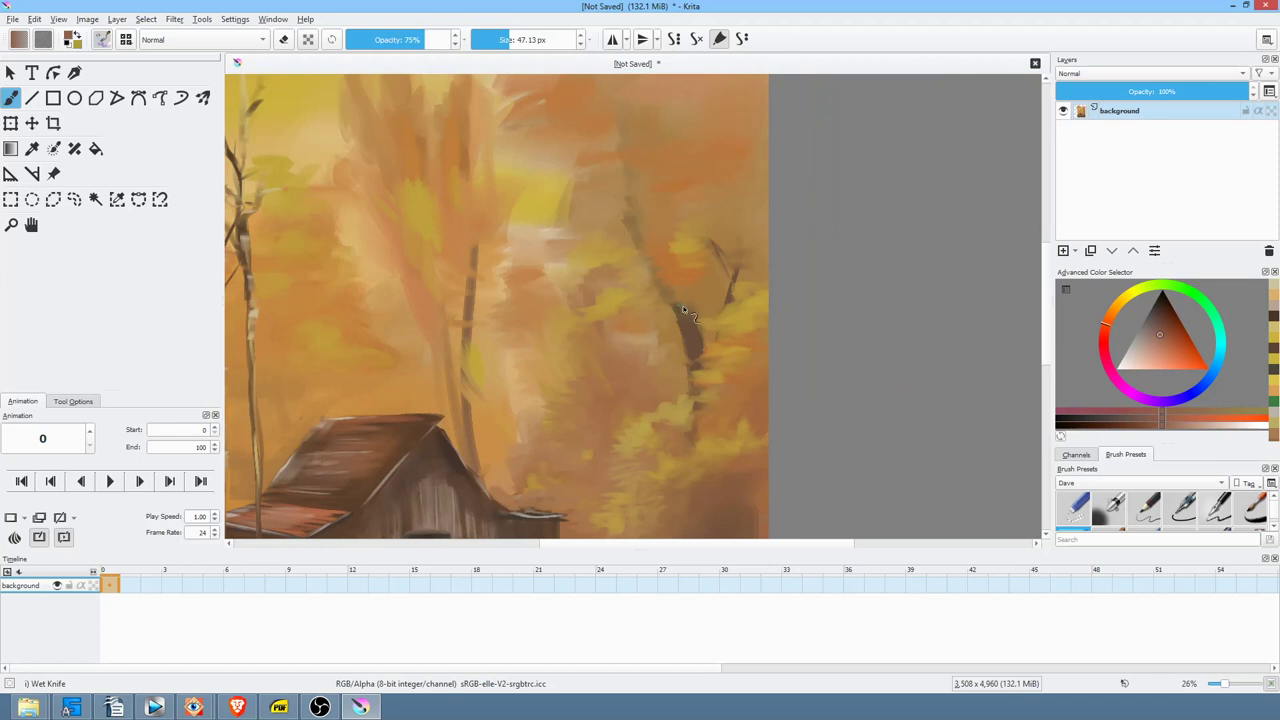
scroll(645, 245, "down", 4)
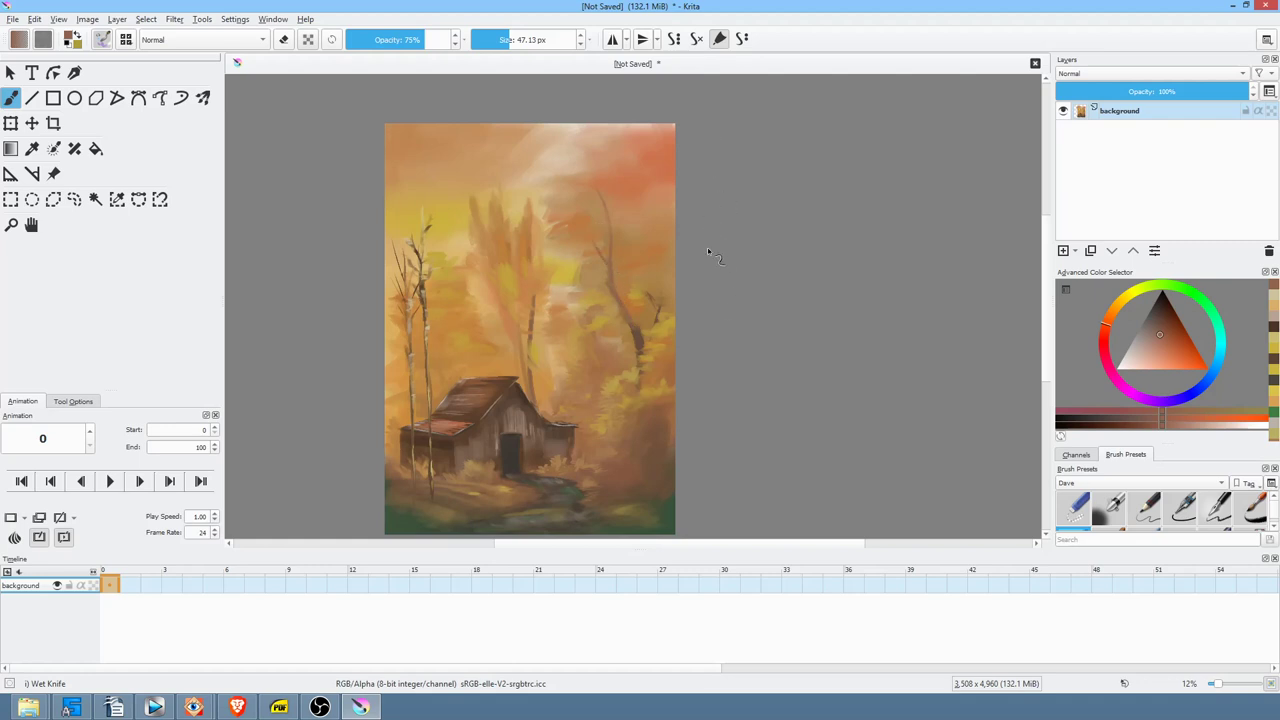
left_click(645, 368, "ctrl")
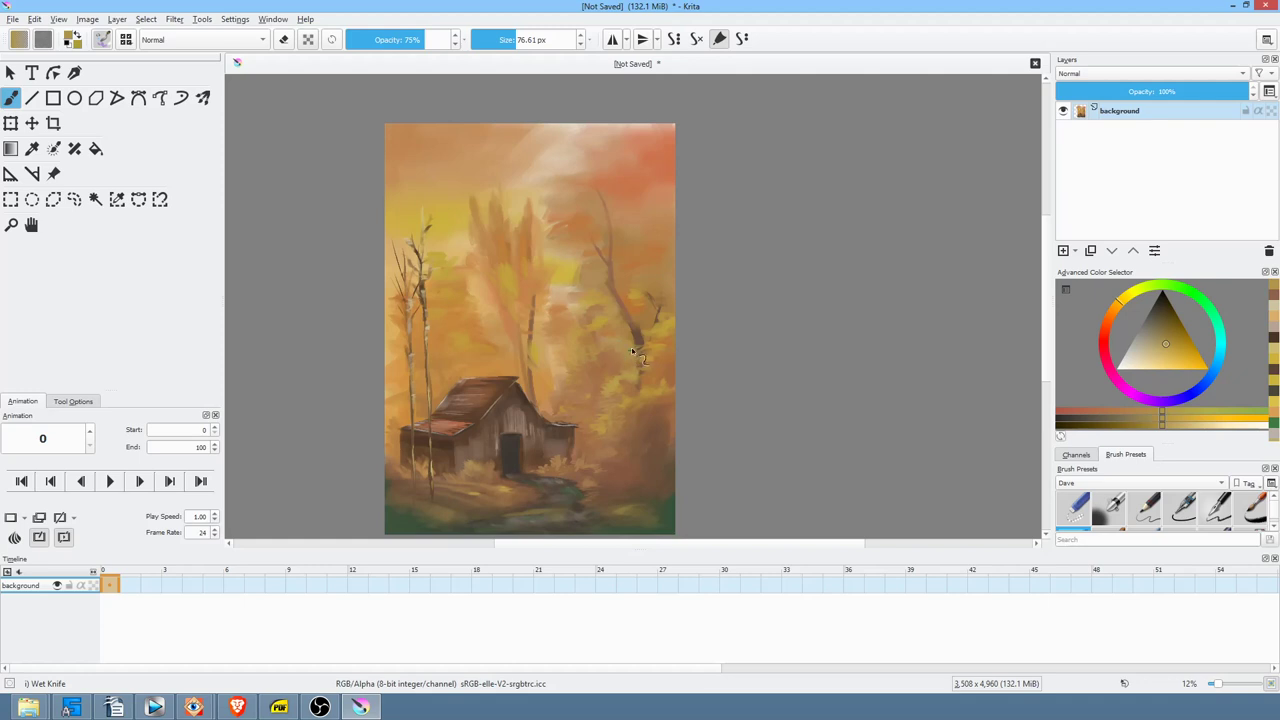
left_click_drag(633, 378, 694, 378)
- Sample orange-brown, shift it to a reddish orange, and fill the upper-right canopy with broad foliage strokes at about 326 px
left_click(638, 183, "ctrl")
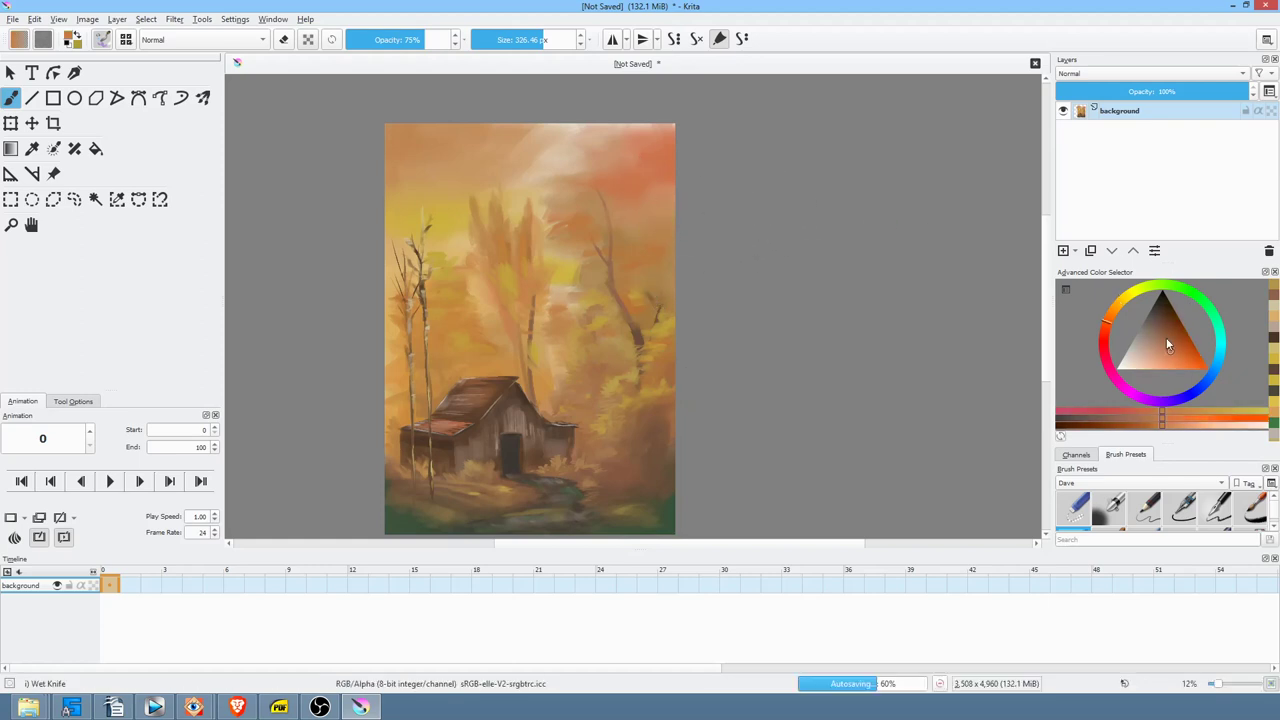
left_click(1163, 337)
mouse_move(593, 138)
left_mouse_down()
mouse_move(576, 132)
mouse_move(556, 165)
mouse_move(596, 175)
mouse_move(586, 165)
mouse_move(580, 186)
left_mouse_up()
left_click(1168, 346)
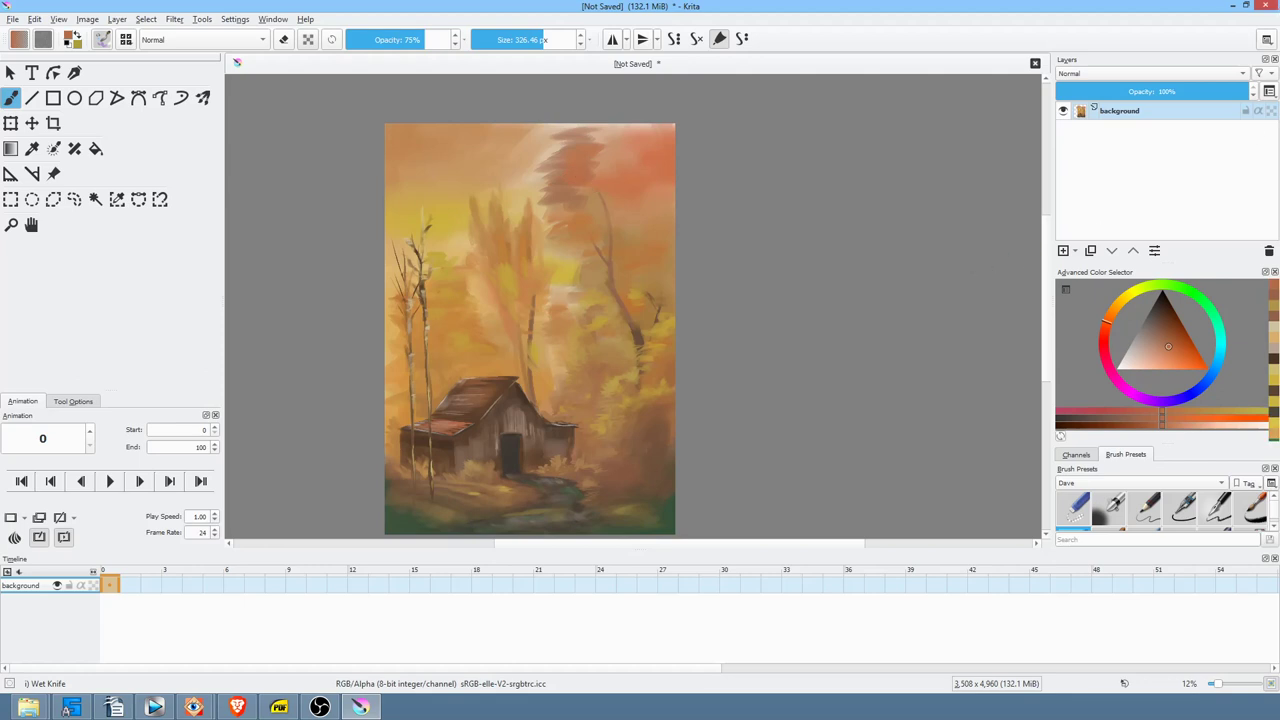
key("alt+Tab")
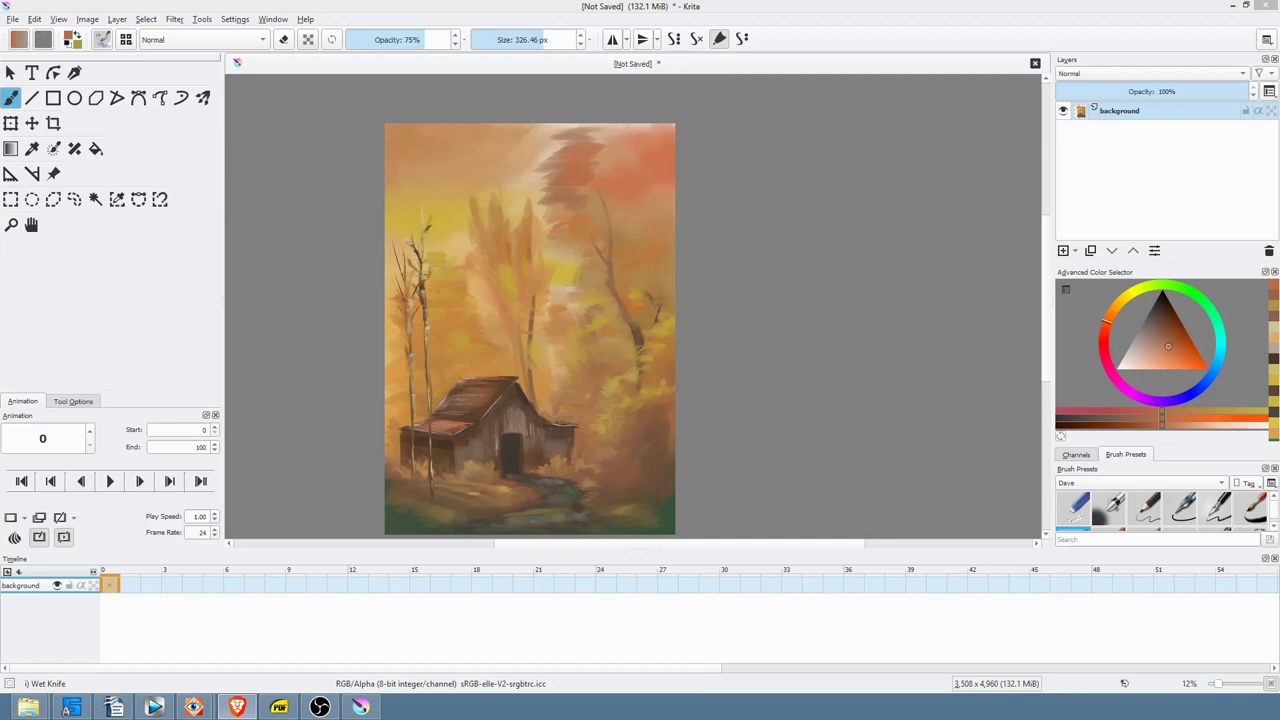
left_click(646, 88)
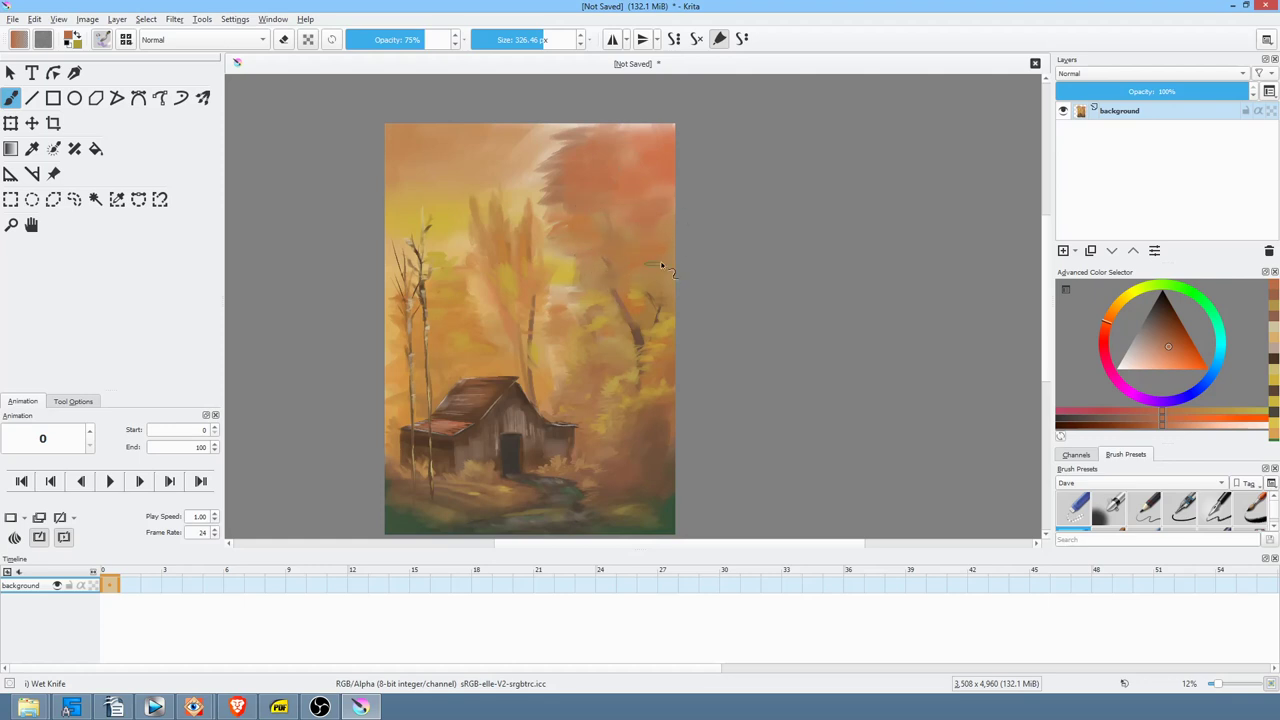
mouse_move(645, 150)
left_mouse_down()
mouse_move(578, 110)
mouse_move(563, 121)
mouse_move(580, 142)
mouse_move(544, 151)
mouse_move(607, 131)
mouse_move(552, 152)
mouse_move(535, 176)
mouse_move(614, 204)
left_mouse_up()
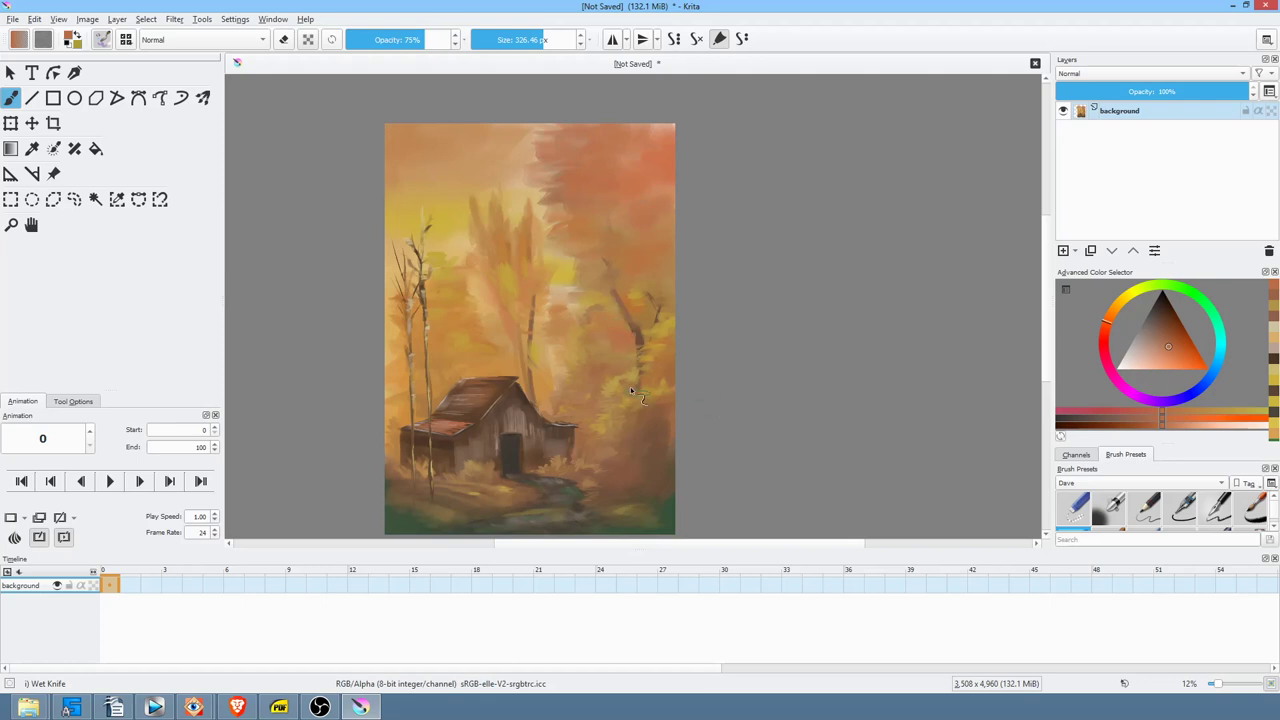
- Sample the yellow foliage colour, mute it to olive, and dab it into the foliage around the right-hand tree's lower trunk
left_click(627, 389, "ctrl")
left_click(1158, 340)
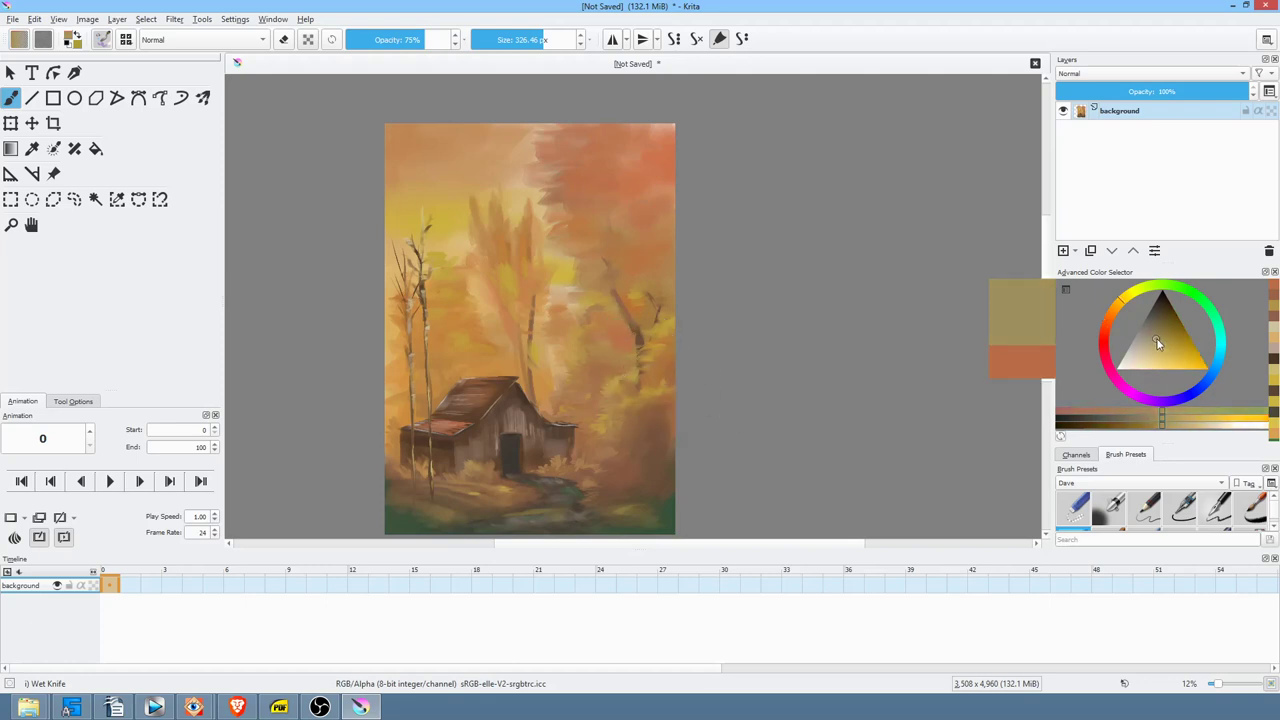
left_click_drag(609, 362, 615, 366)
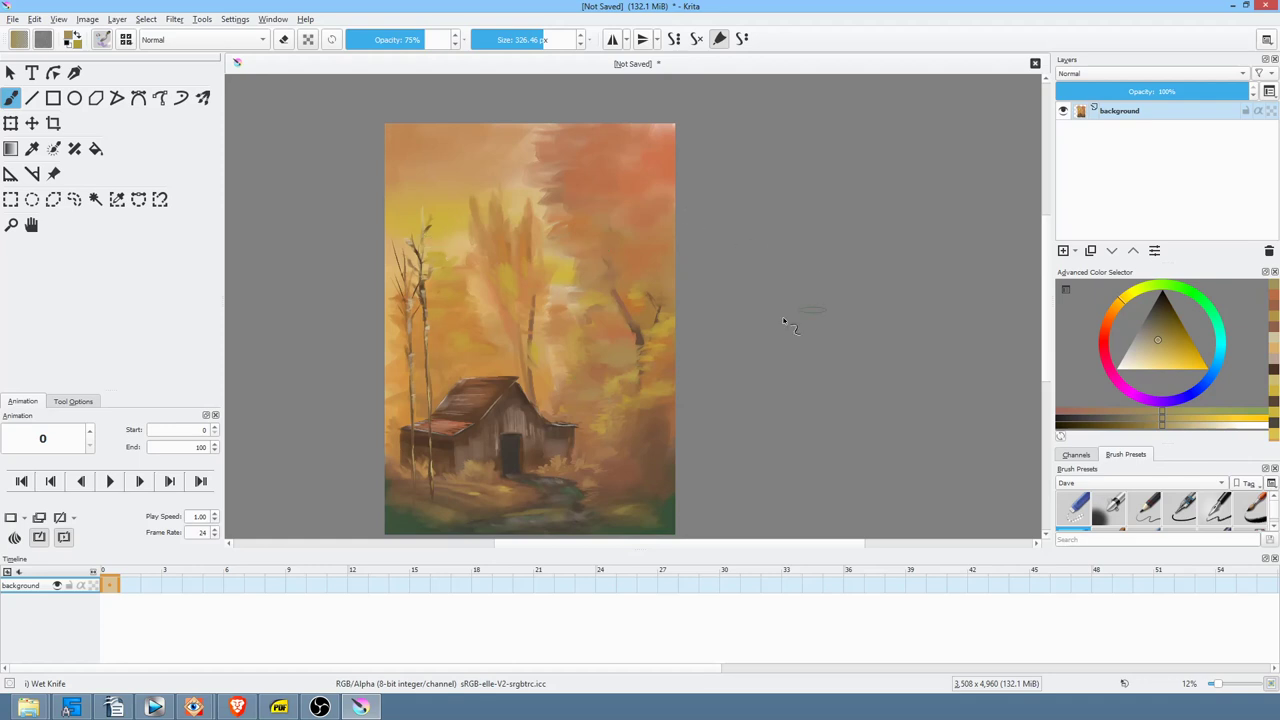
- Sample sky tan and yellowish tan, and blend them over the bright sky beside the red canopy's left edge
left_click(503, 150, "ctrl")
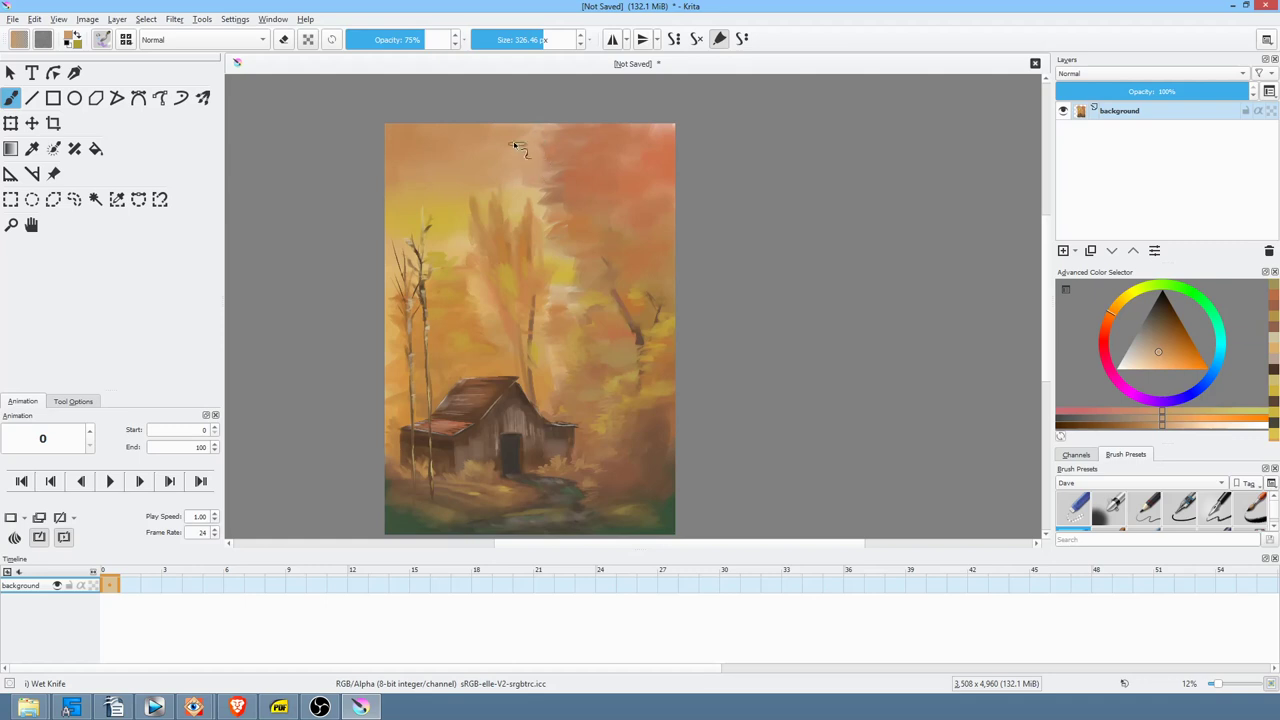
mouse_move(536, 189)
left_mouse_down()
mouse_move(549, 226)
mouse_move(509, 179)
left_mouse_up()
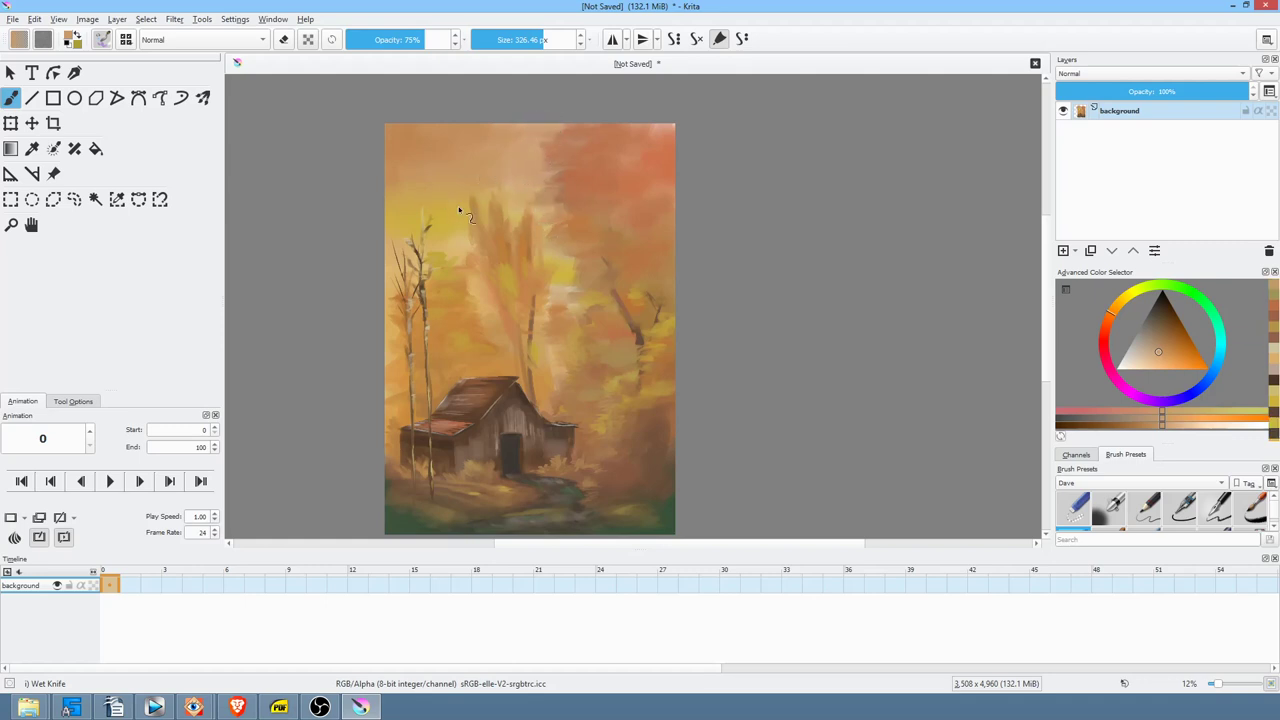
left_click(451, 205, "ctrl")
left_click(464, 207, "ctrl")
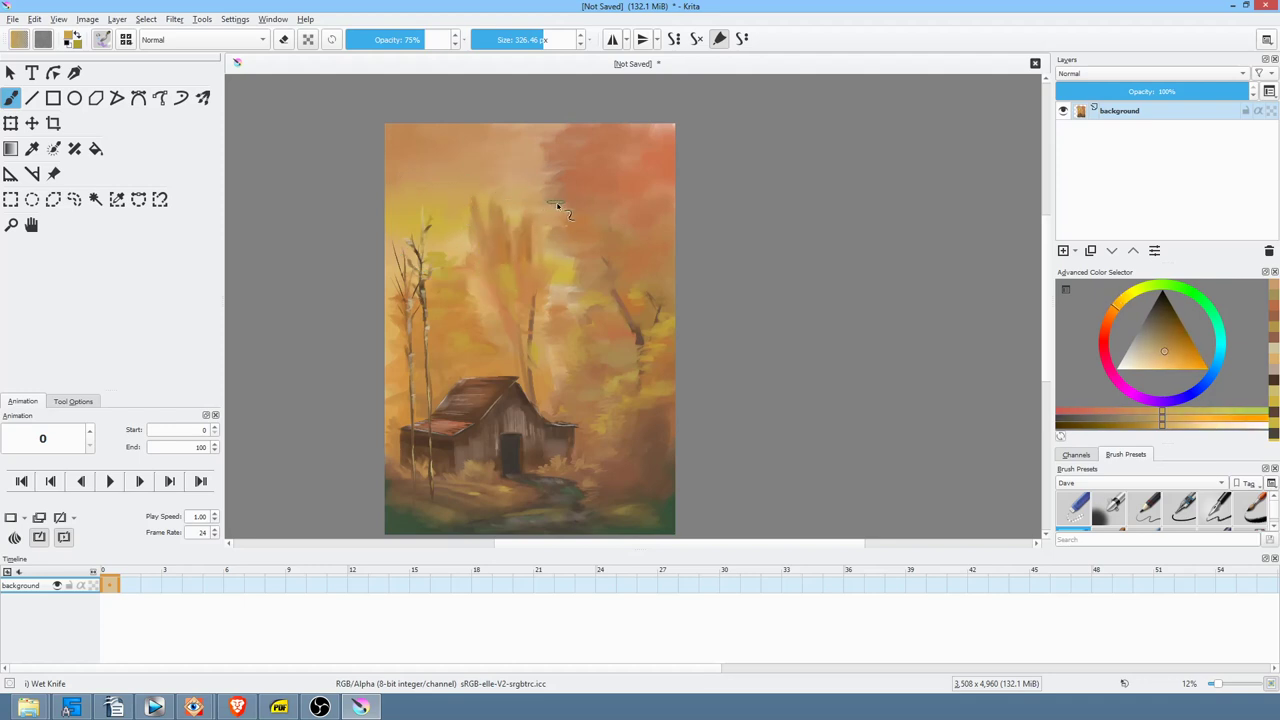
left_click_drag(546, 148, 608, 121)
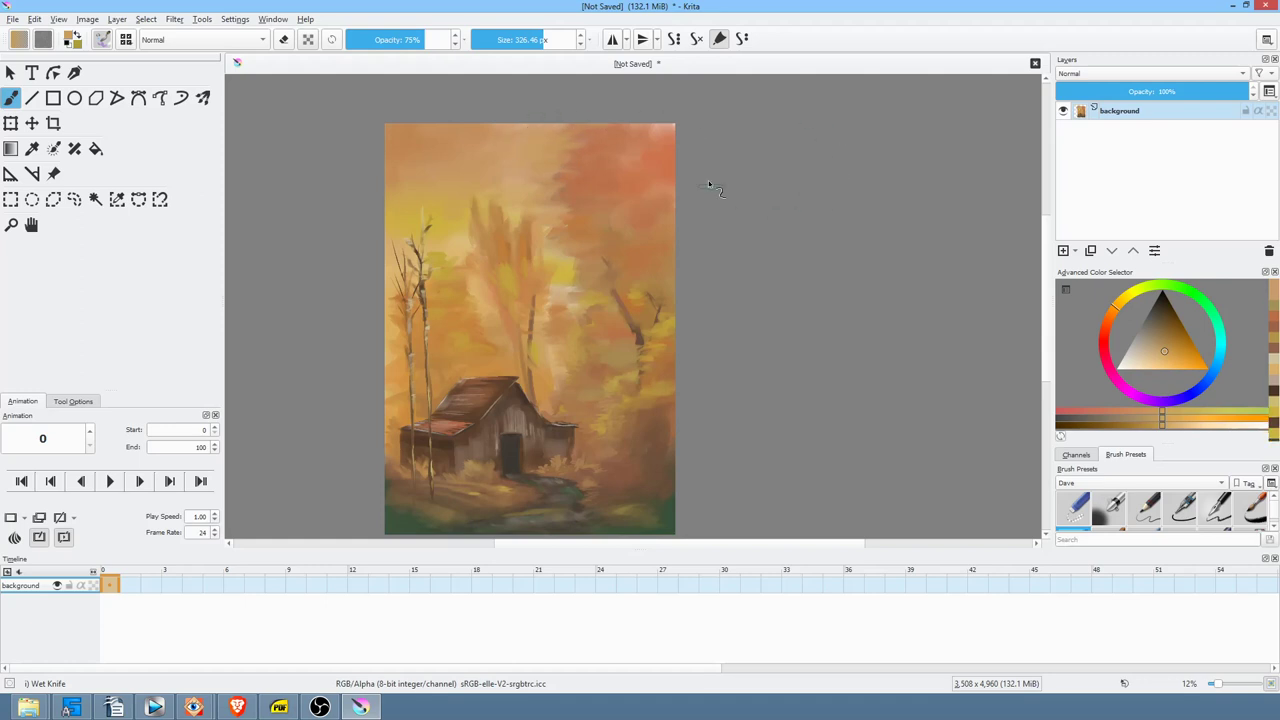
scroll(726, 368, "down", 1)
scroll(733, 350, "up", 5)
scroll(747, 328, "down", 1)
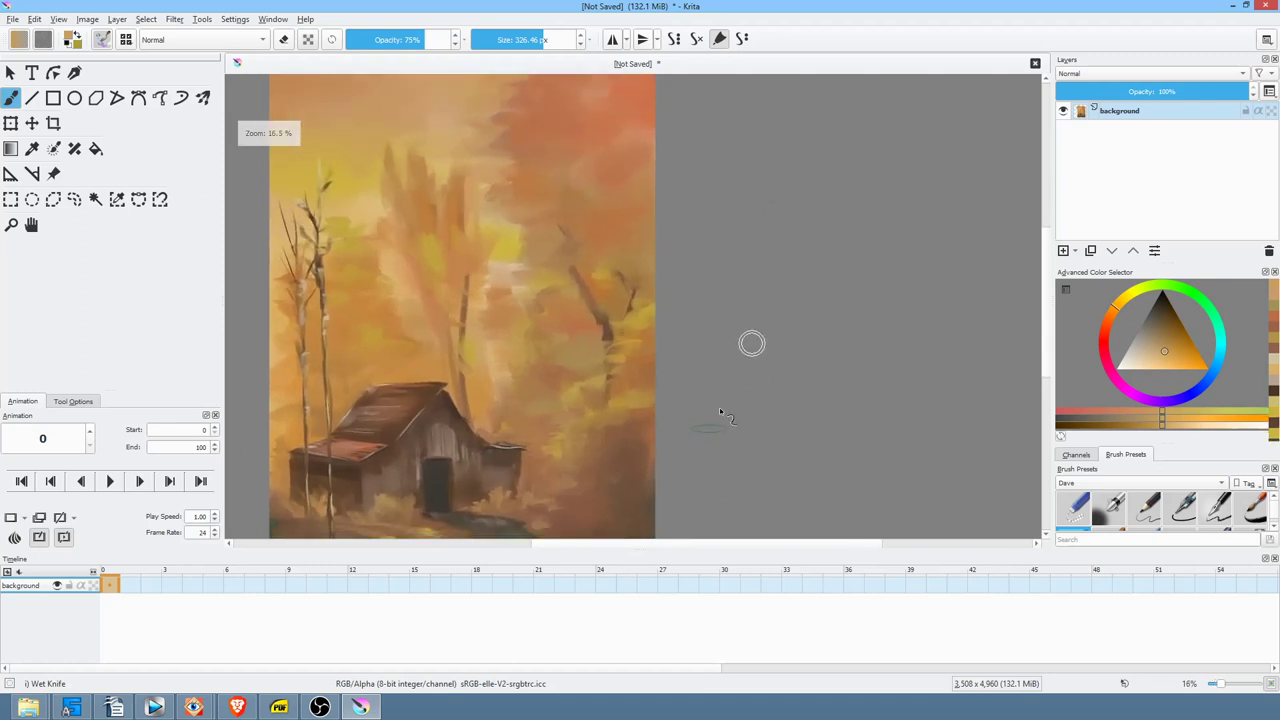
left_click_drag(722, 405, 834, 255)
left_click_drag(760, 347, 857, 318)
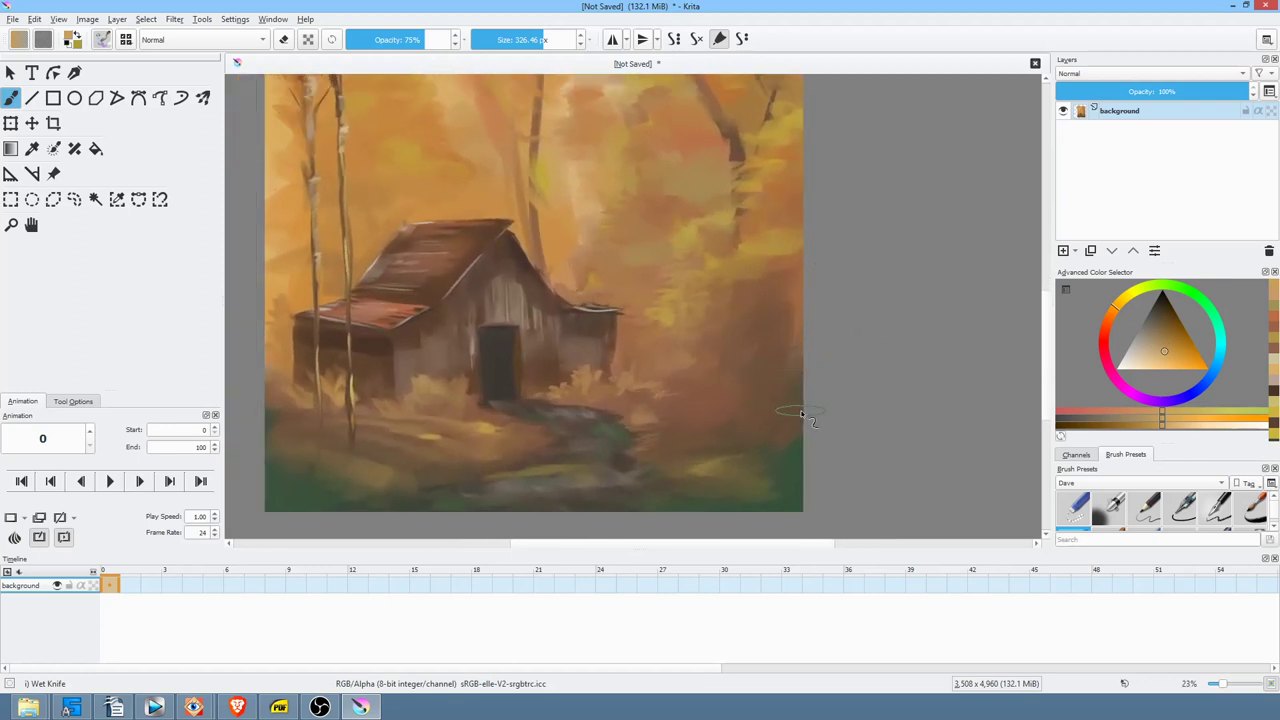
left_click_drag(822, 318, 906, 271)
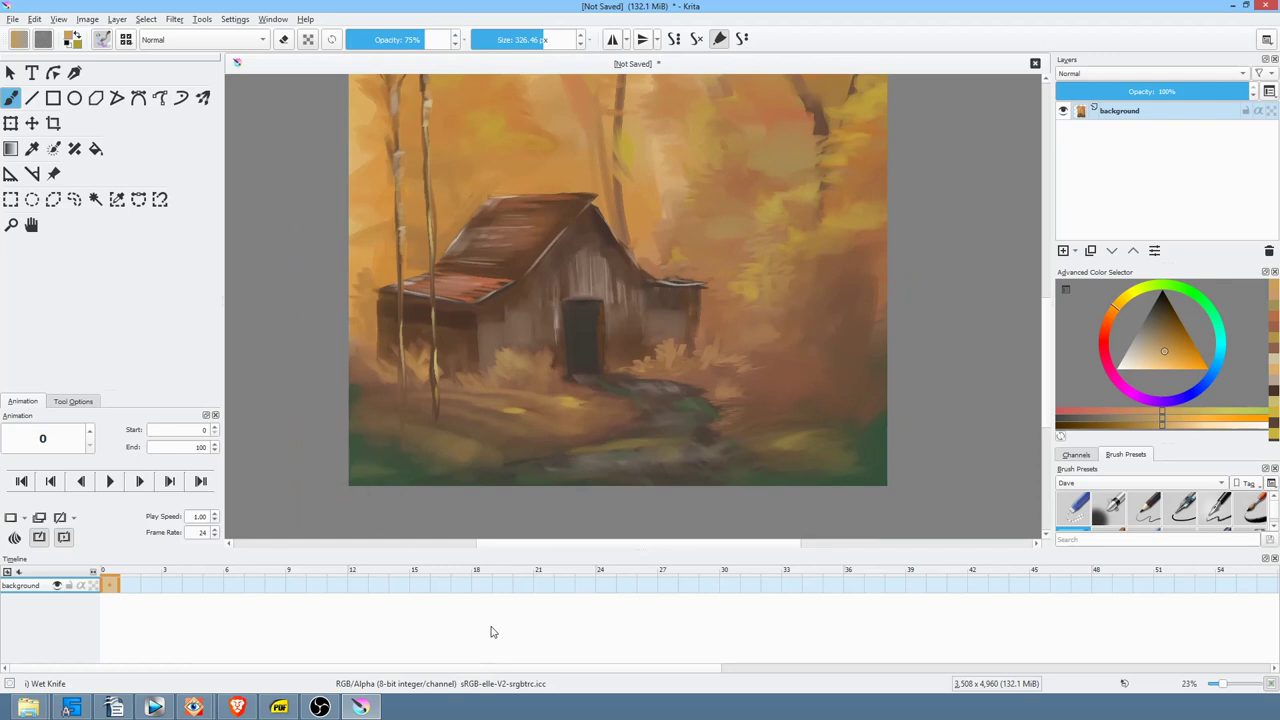
- Show only the canvas and brush muted orange-brown foliage into the right-hand canopy around the dark upper trunk
key("Tab")
left_click_drag(810, 379, 802, 357)
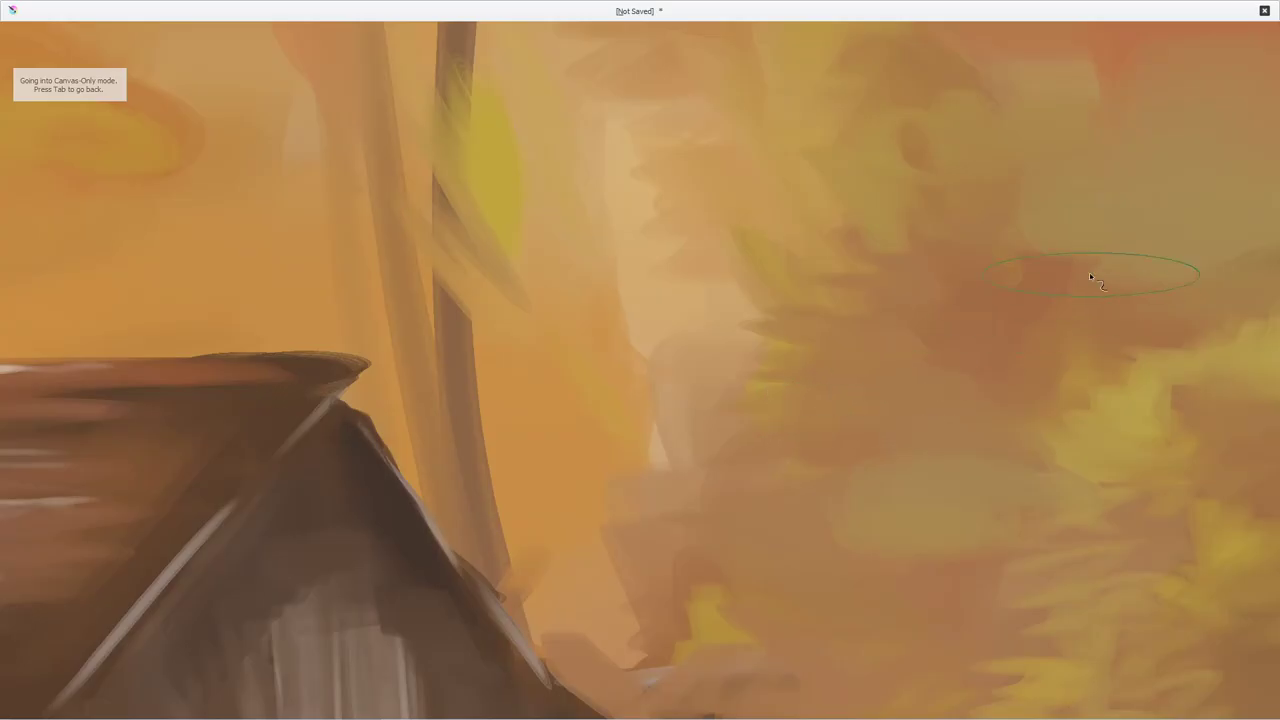
mouse_move(877, 290)
left_mouse_down()
mouse_move(826, 420)
mouse_move(763, 437)
mouse_move(794, 423)
left_mouse_up()
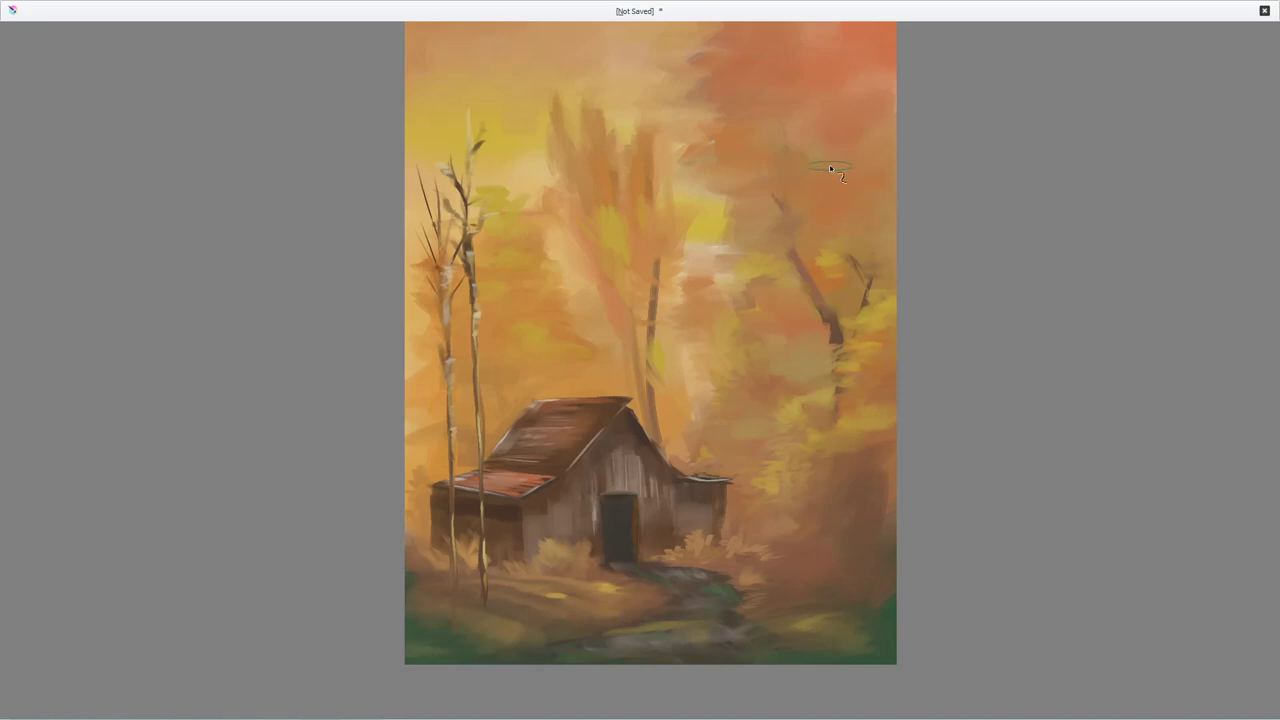
left_click_drag(822, 197, 768, 217)
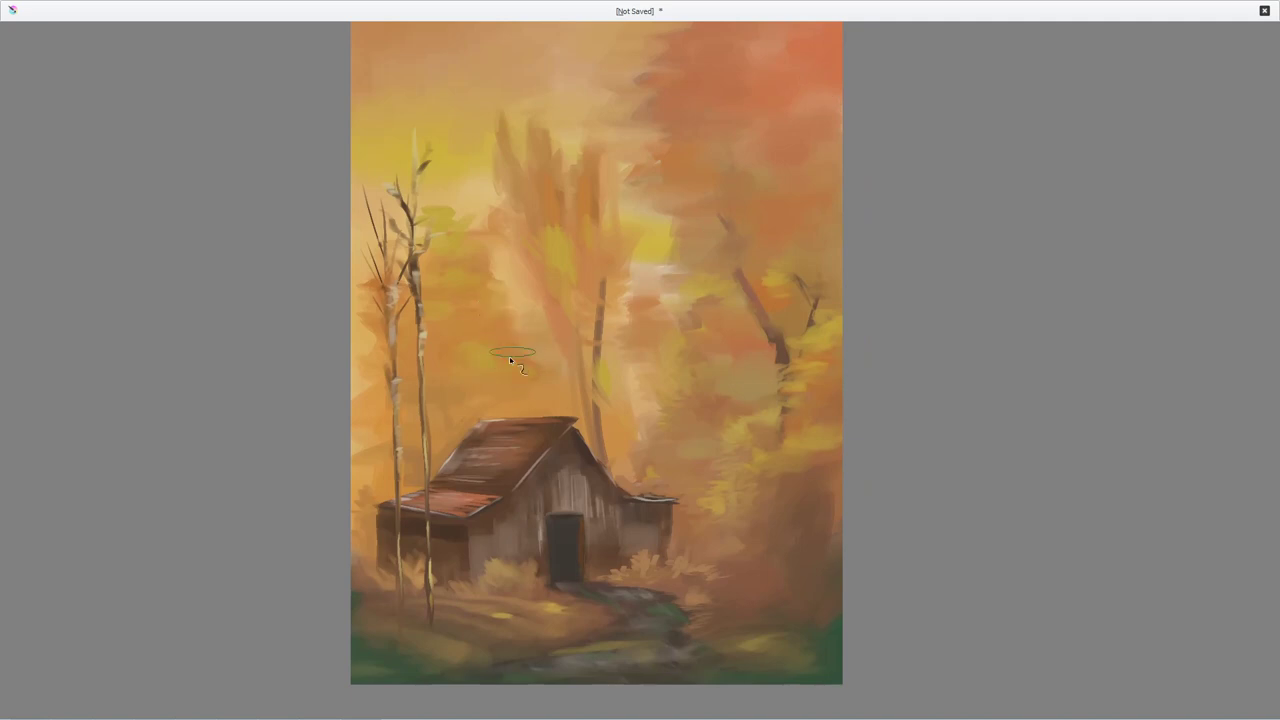
- Paint soft reddish-orange foliage above the barn roof, across the central tree's crown, and beside the barn's right side
left_click_drag(463, 364, 486, 395)
left_click_drag(637, 243, 645, 259)
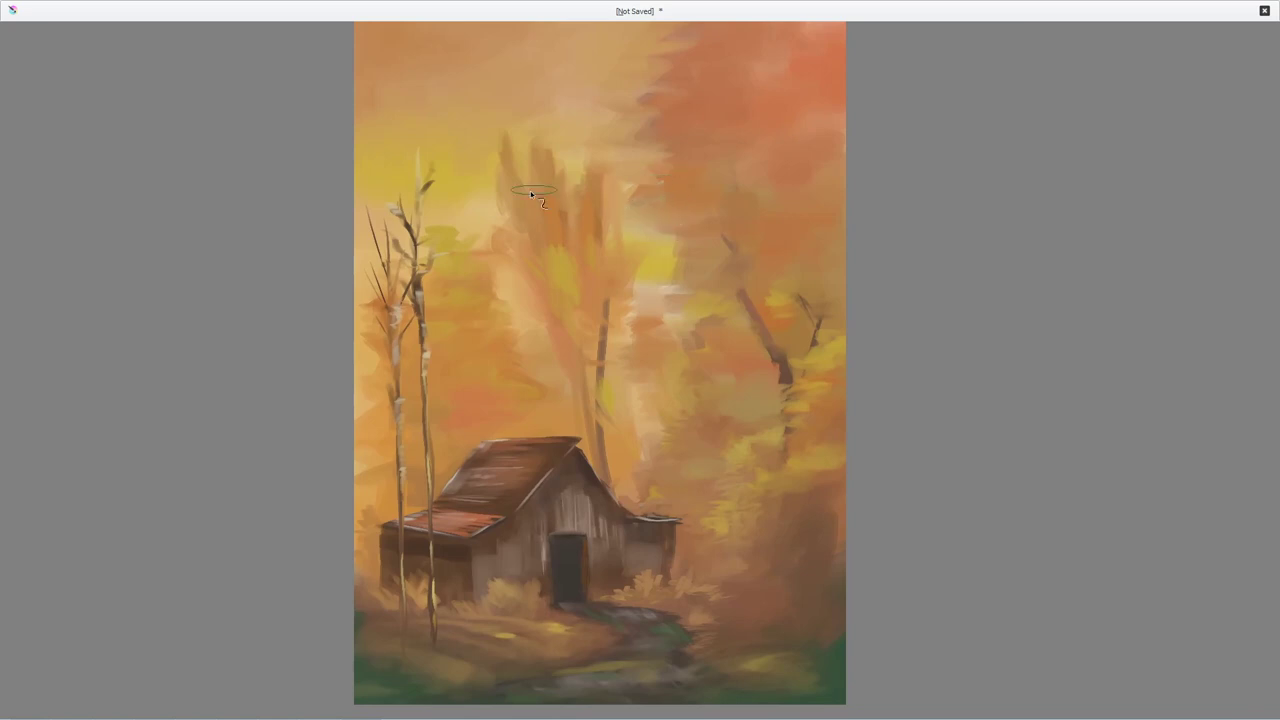
mouse_move(514, 168)
left_mouse_down()
mouse_move(518, 188)
mouse_move(505, 180)
mouse_move(500, 200)
mouse_move(519, 209)
left_mouse_up()
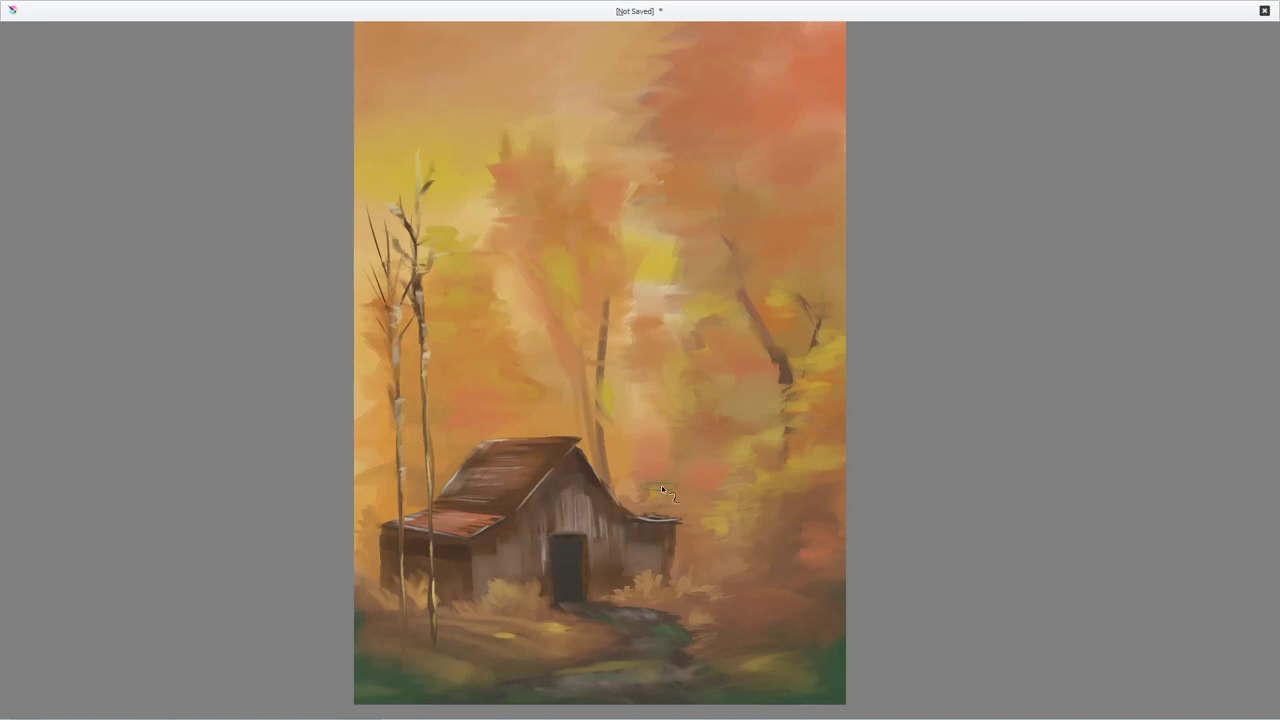
left_click_drag(630, 457, 647, 456)
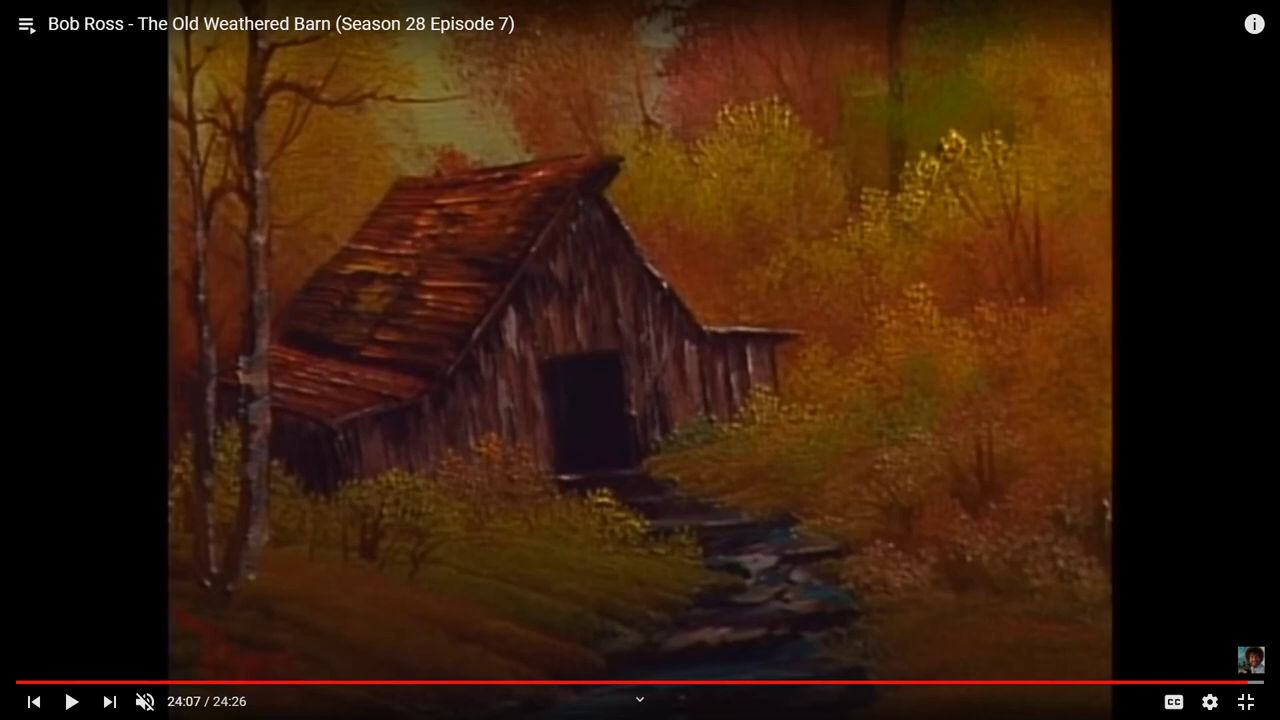
- Switch back to Krita from the barn reference video, restore the full interface, and sample the orange foliage colour right of the barn
key("alt+Tab")
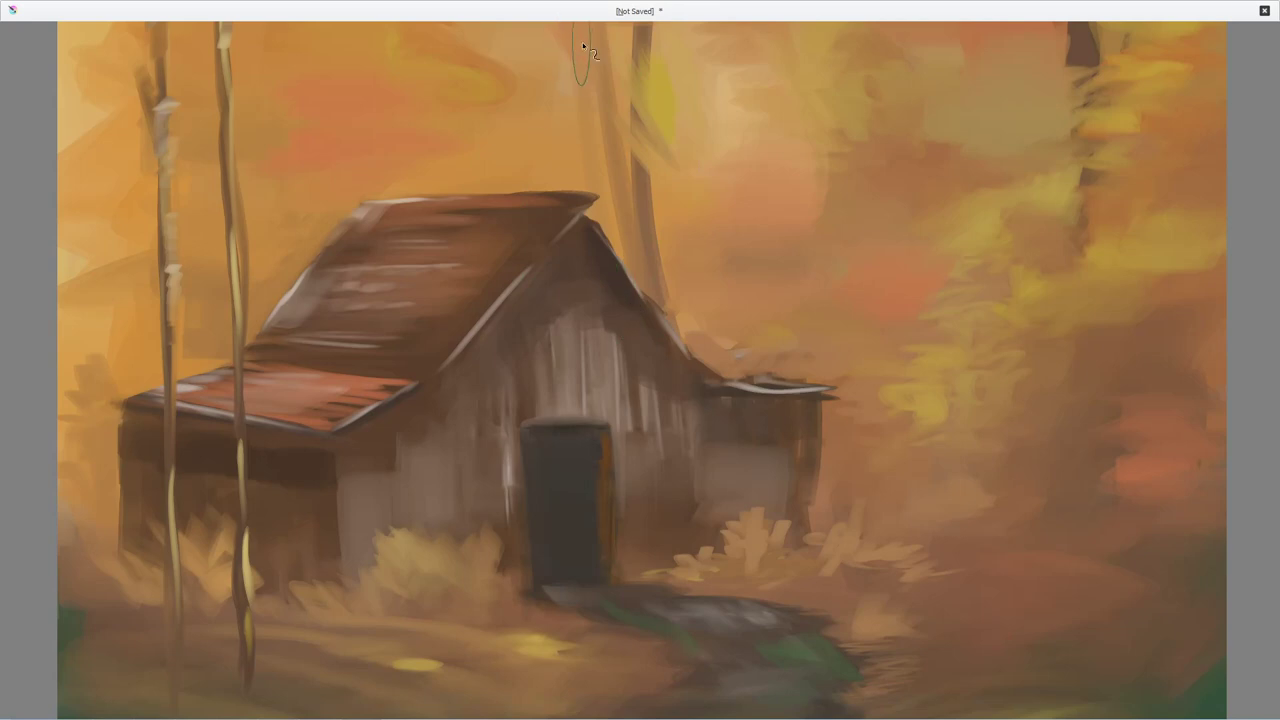
key("Tab")
scroll(697, 289, "down", 2)
left_click_drag(810, 321, 778, 352)
scroll(750, 340, "up", 1)
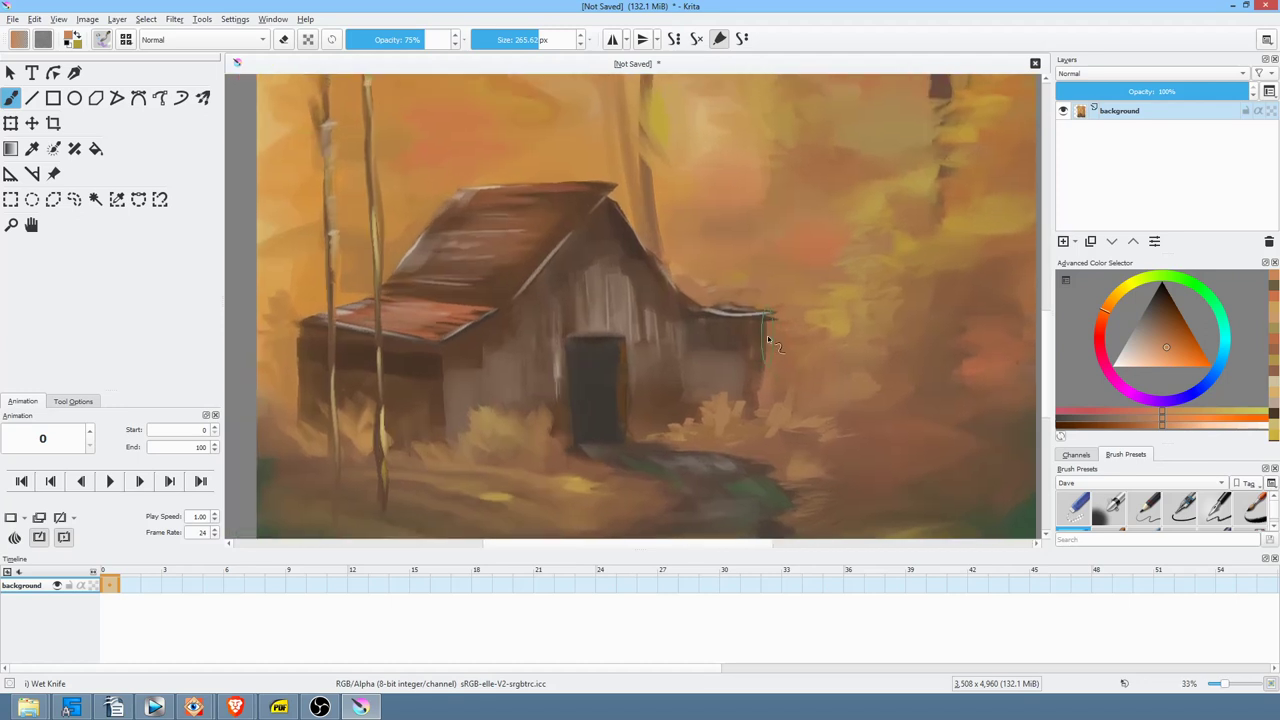
scroll(767, 335, "down", 1)
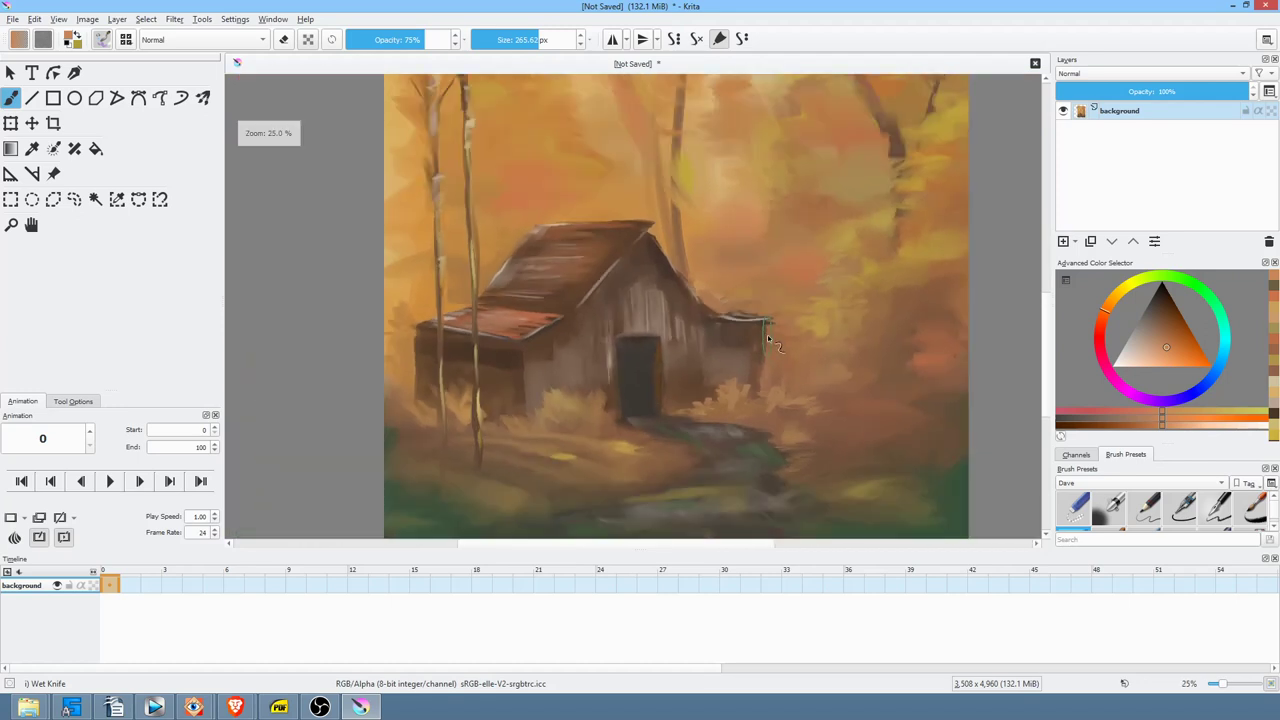
left_click(781, 281, "ctrl")
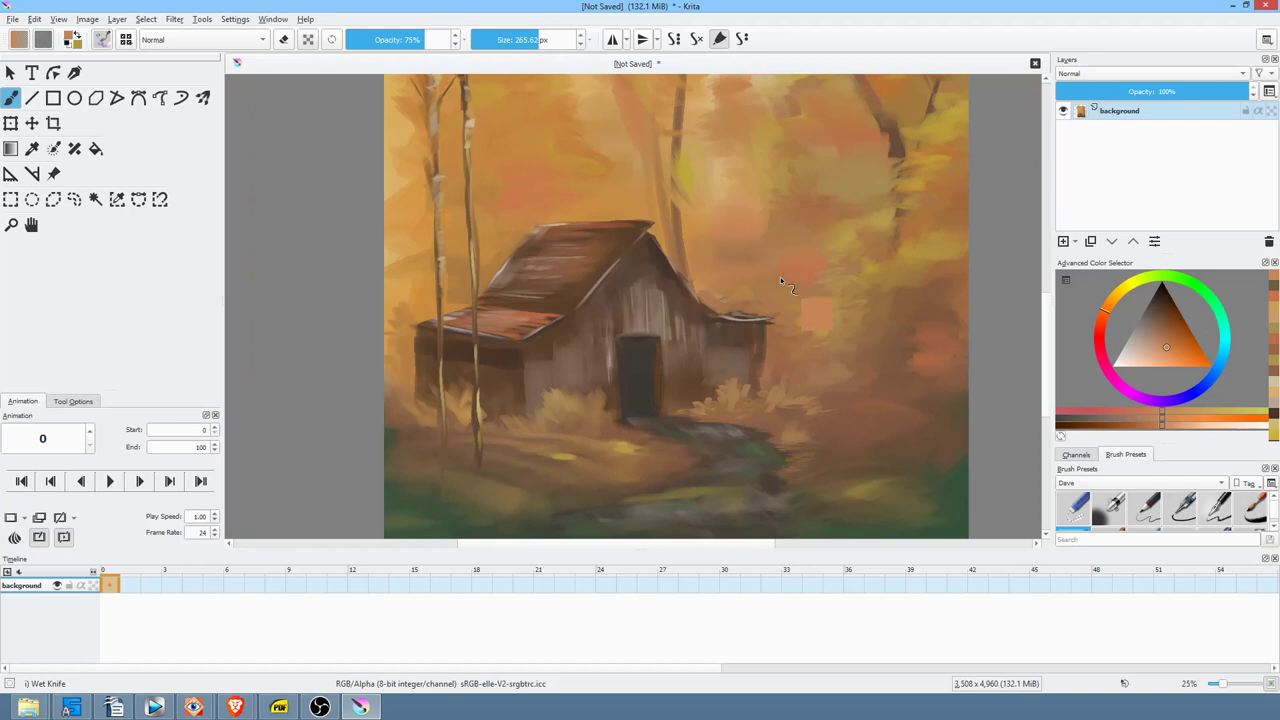
- Apply an S-shaped RGBA colour adjustment curve for more contrast, raising the highlights and setting the darker point to input 112, output 96
key("ctrl+m")
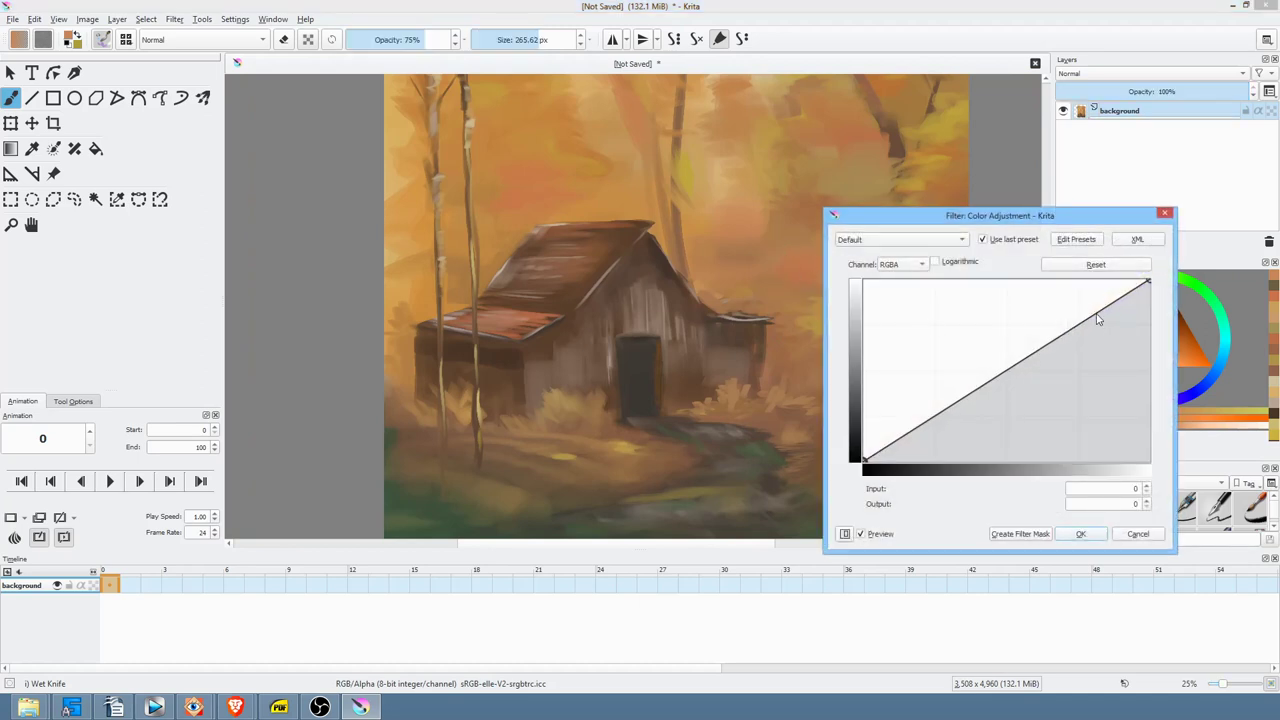
left_click_drag(1097, 318, 1089, 306)
left_click_drag(951, 349, 988, 392)
left_click(1082, 534)
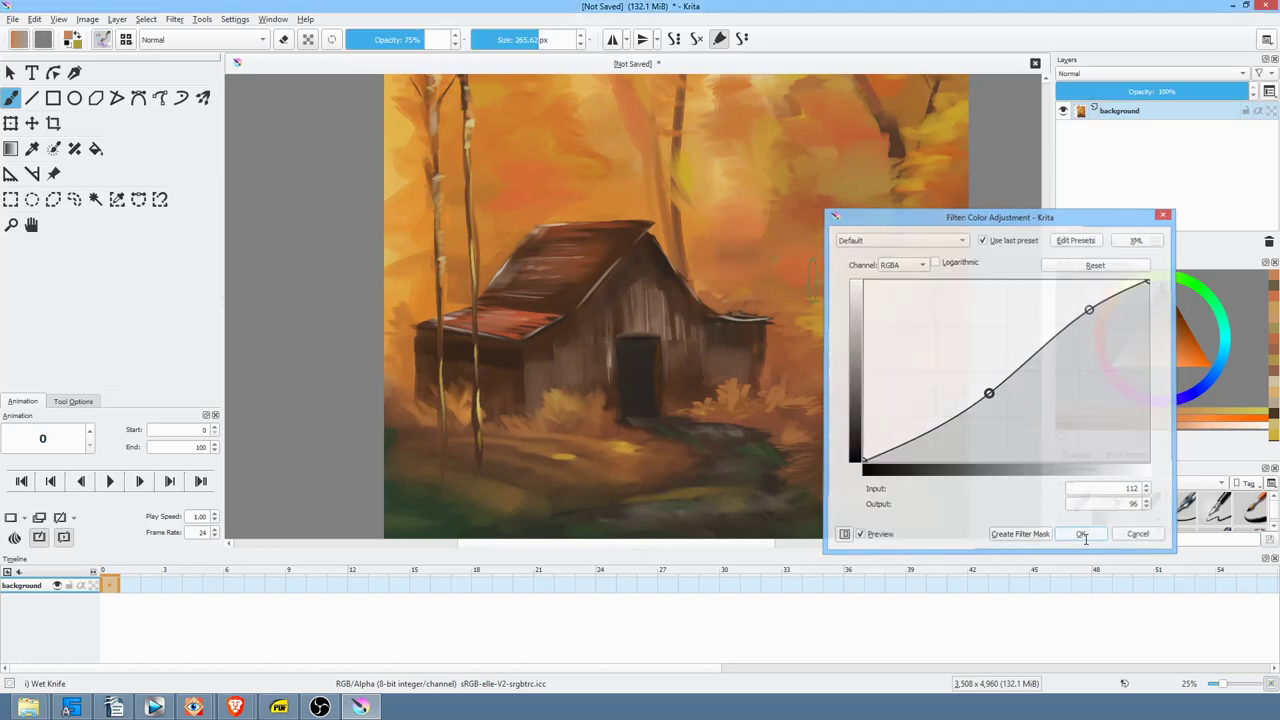
- Show only the canvas and examine the colour-adjusted foliage and barn up close
key("Tab")
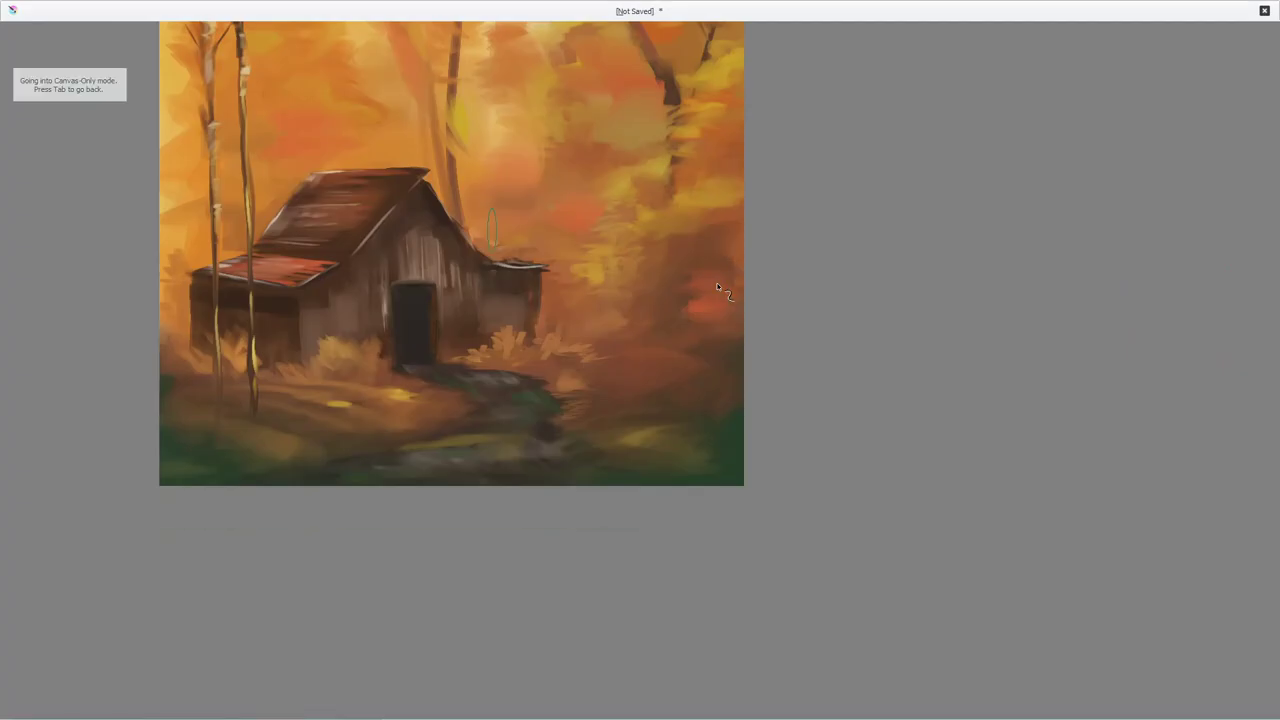
scroll(615, 277, "up", 4)
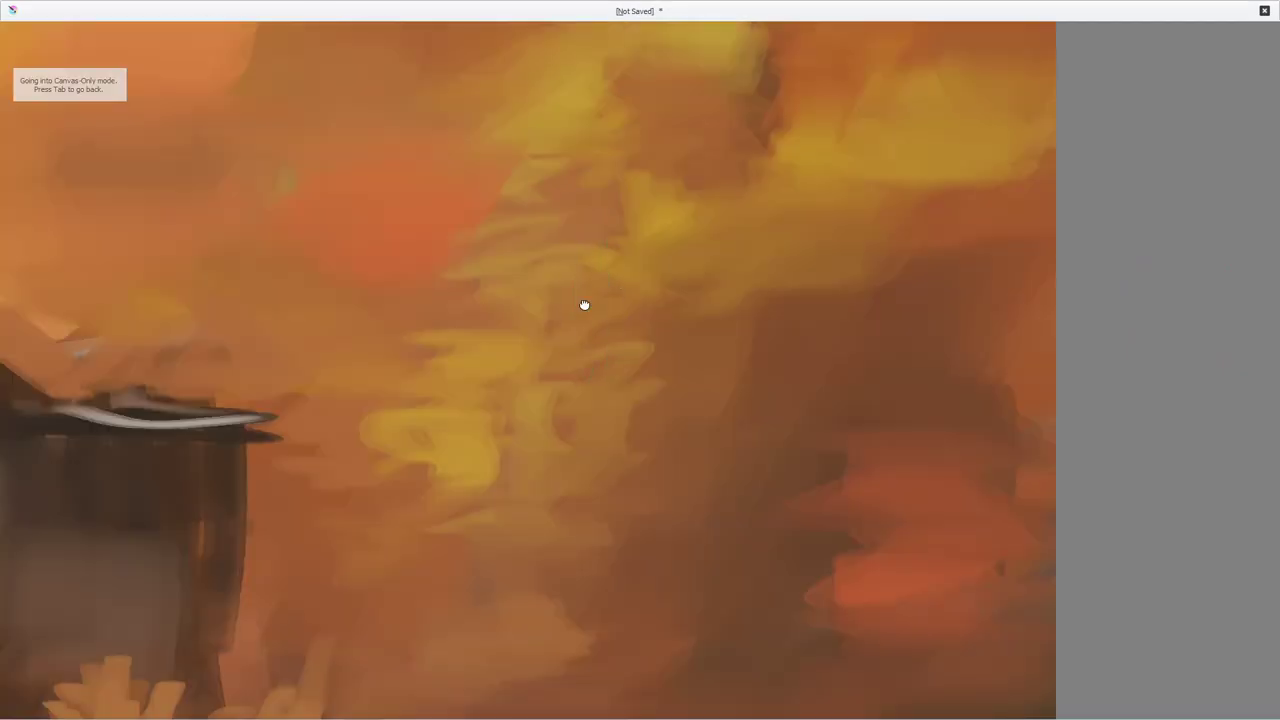
left_click_drag(553, 305, 682, 306)
scroll(682, 306, "down", 5)
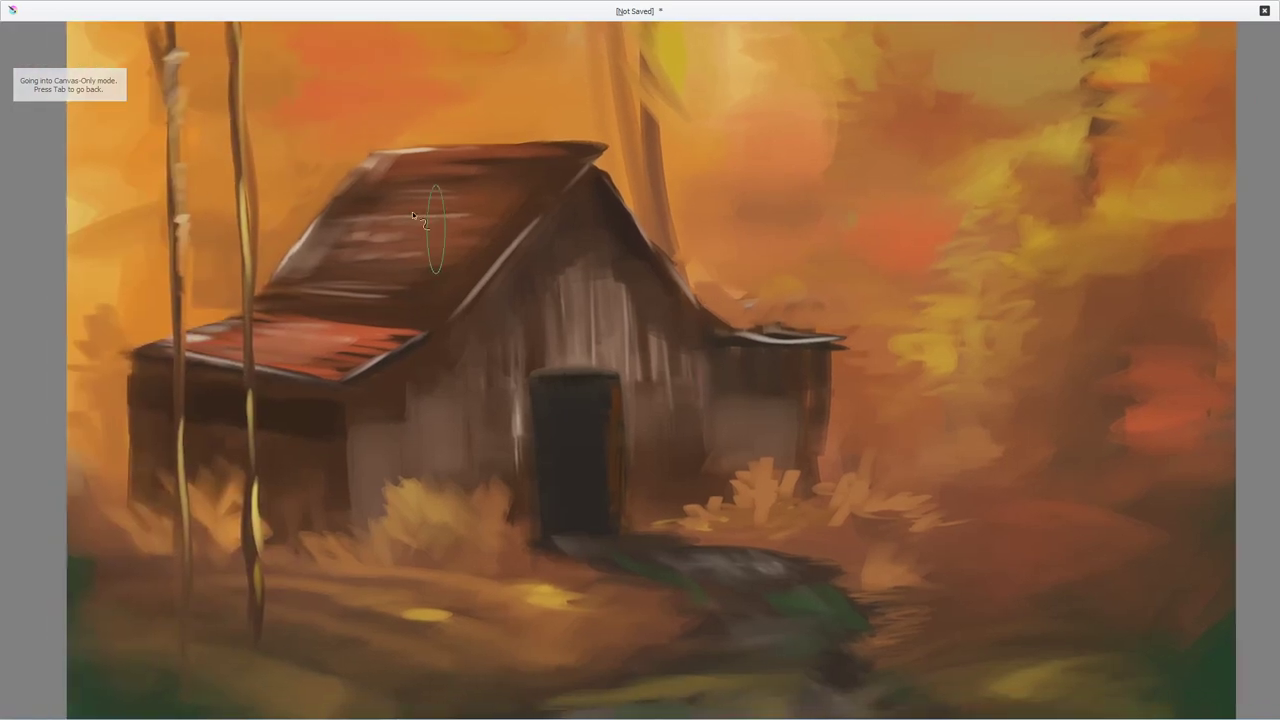